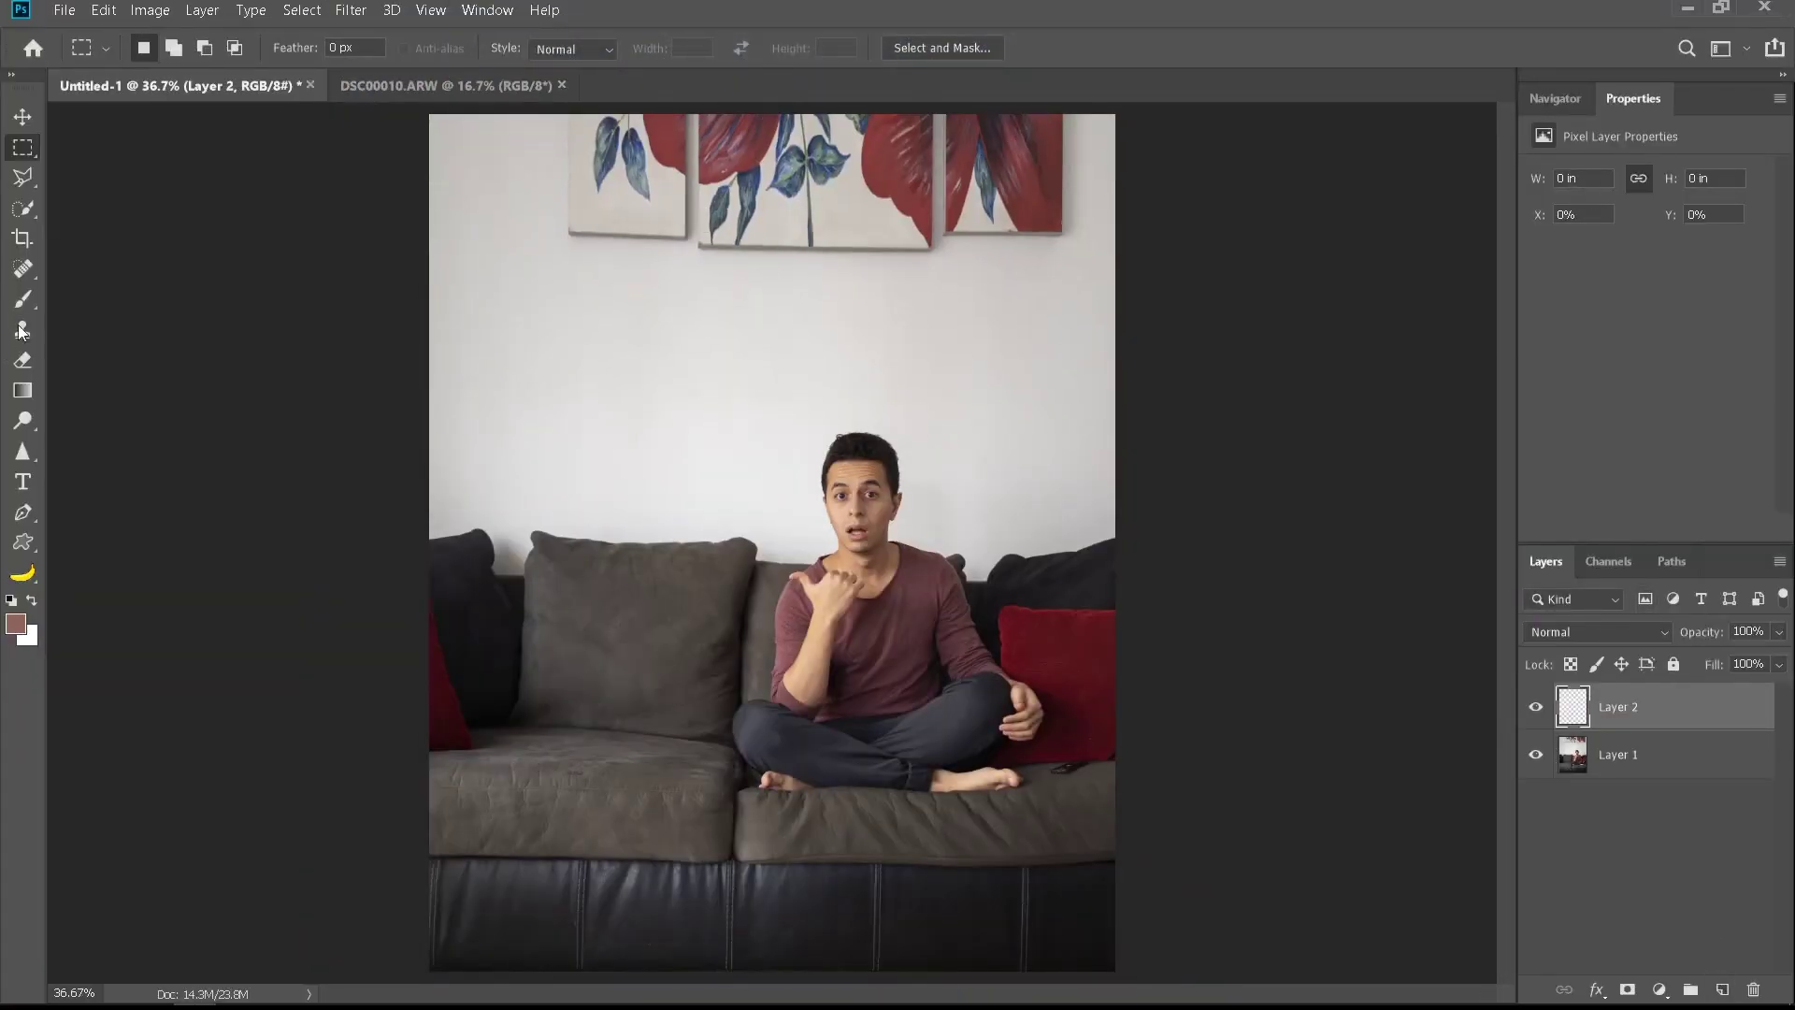
Clone clean wall texture over the hanging flower paintings on Layer 2 with the Clone Stamp tool, starting with the leftmost panel
key(s)
drag(807, 285, 845, 289)
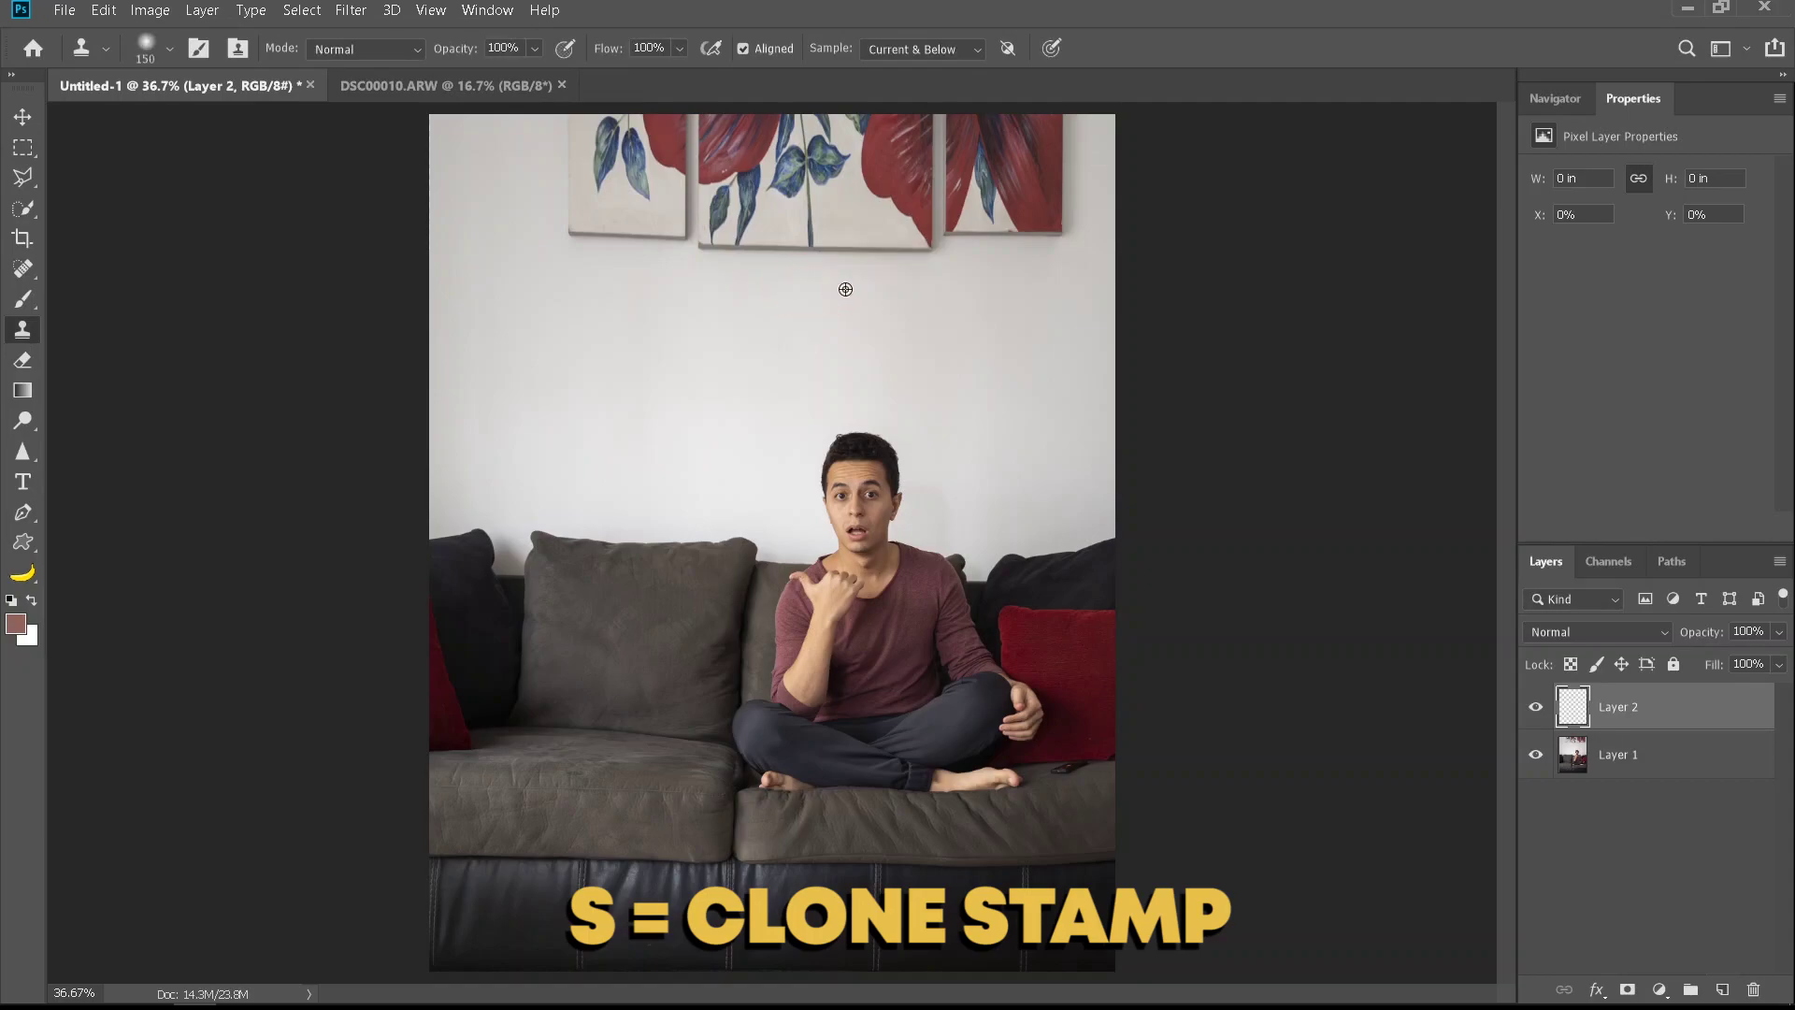
mouse_move(695, 302)
mouse_down()
mouse_move(720, 309)
mouse_move(706, 314)
mouse_up()
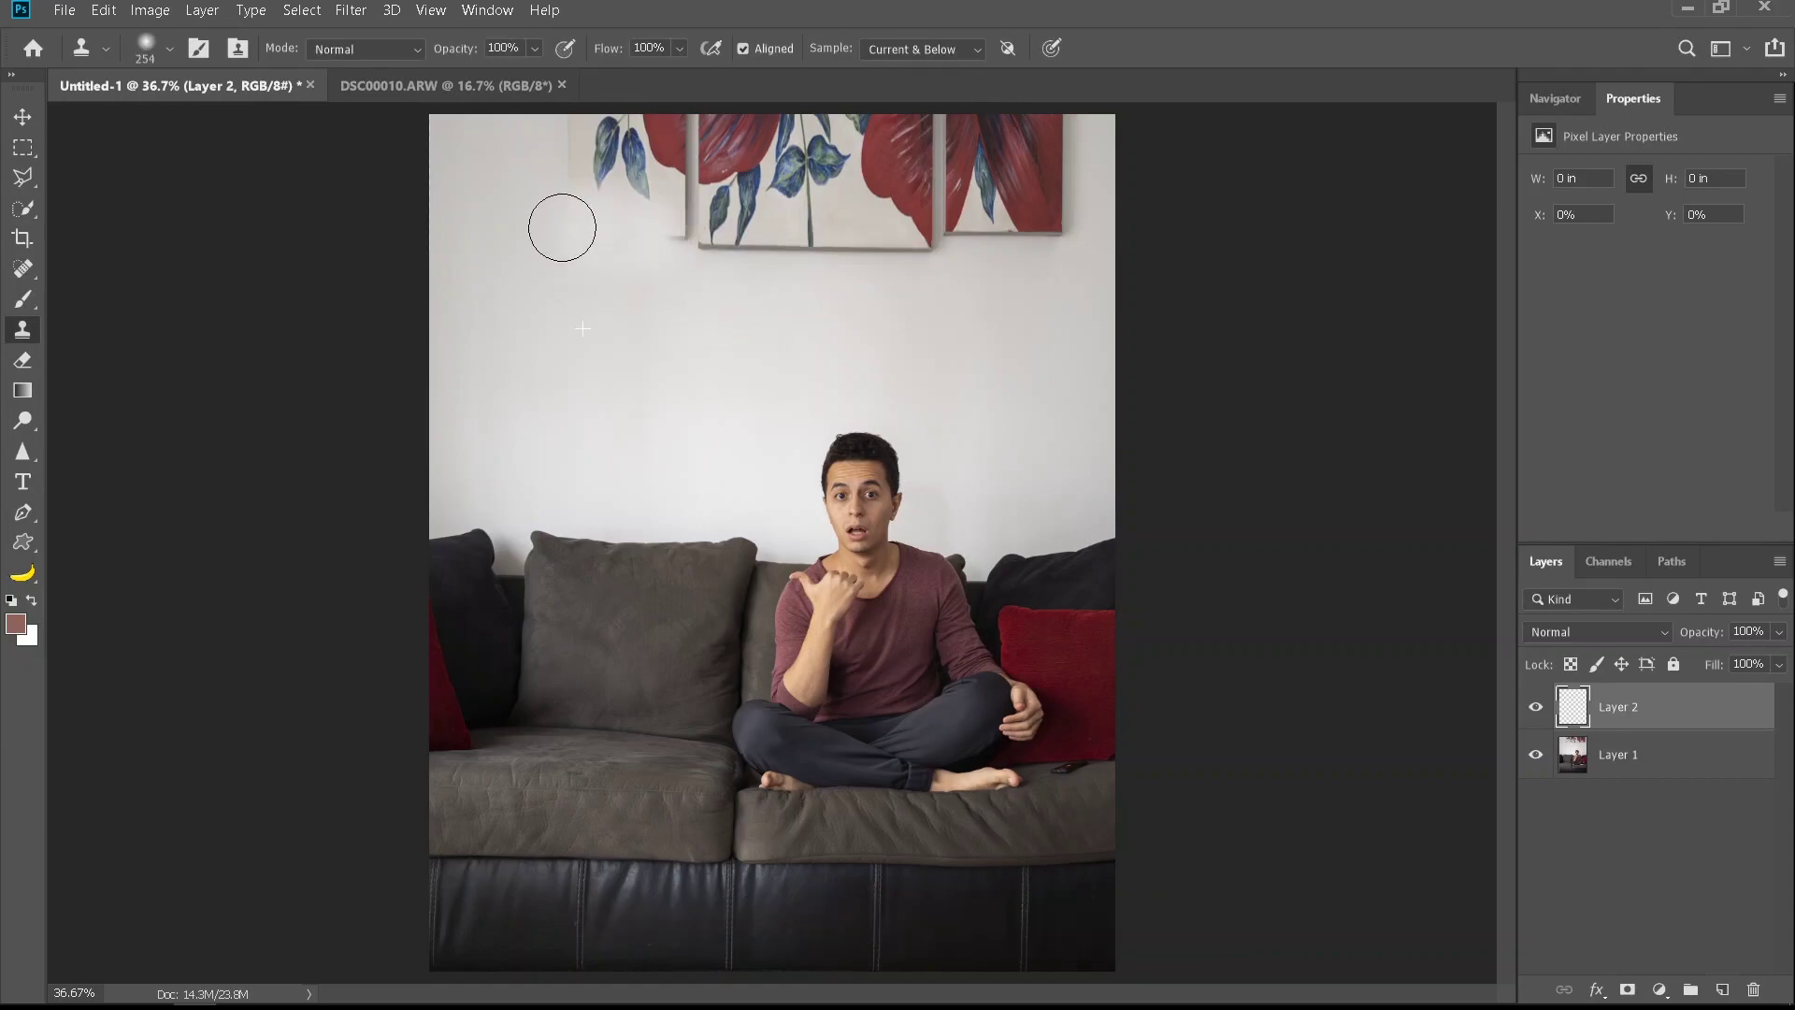
drag(728, 241, 926, 244)
mouse_move(686, 285)
mouse_down()
mouse_move(710, 286)
mouse_move(666, 193)
mouse_move(945, 233)
mouse_move(1056, 187)
mouse_up()
drag(617, 141, 860, 159)
drag(912, 213, 1010, 168)
Resample the wall and clone over the remaining painting traces along the upper edge, lowering the stamp opacity to blend the patches
alt+click(642, 340)
drag(642, 190, 632, 310)
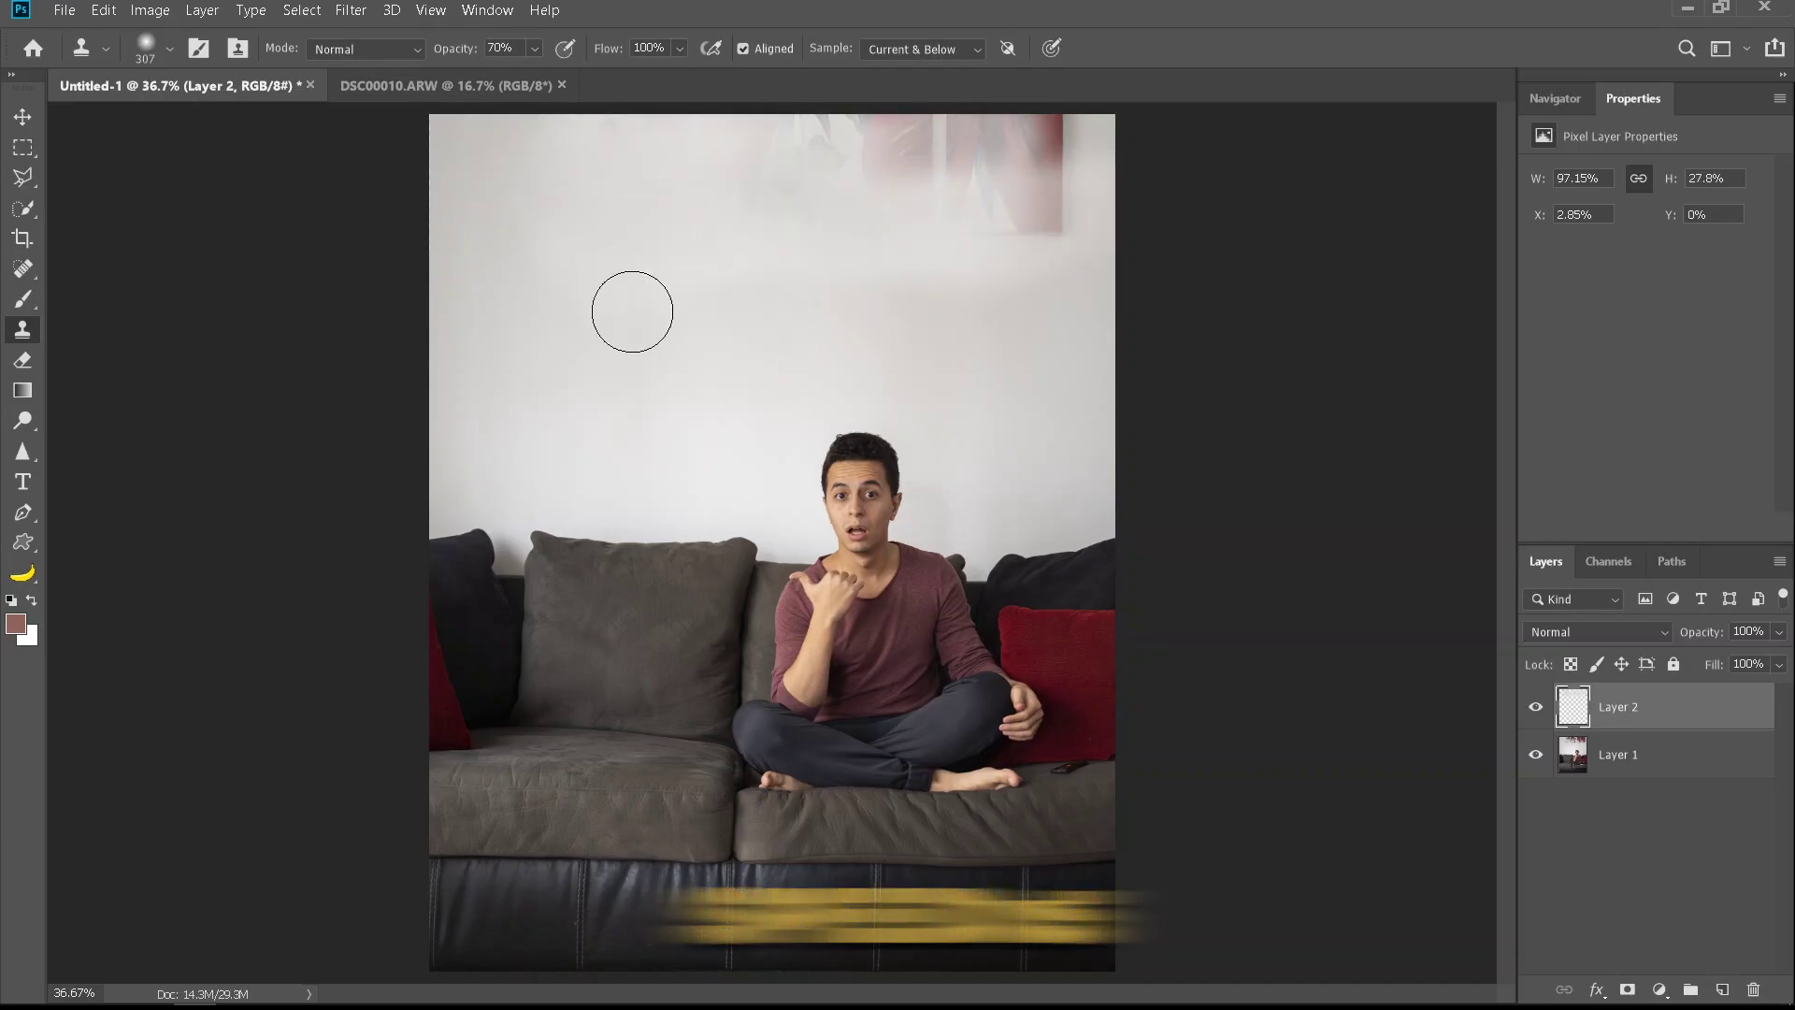
drag(764, 197, 812, 263)
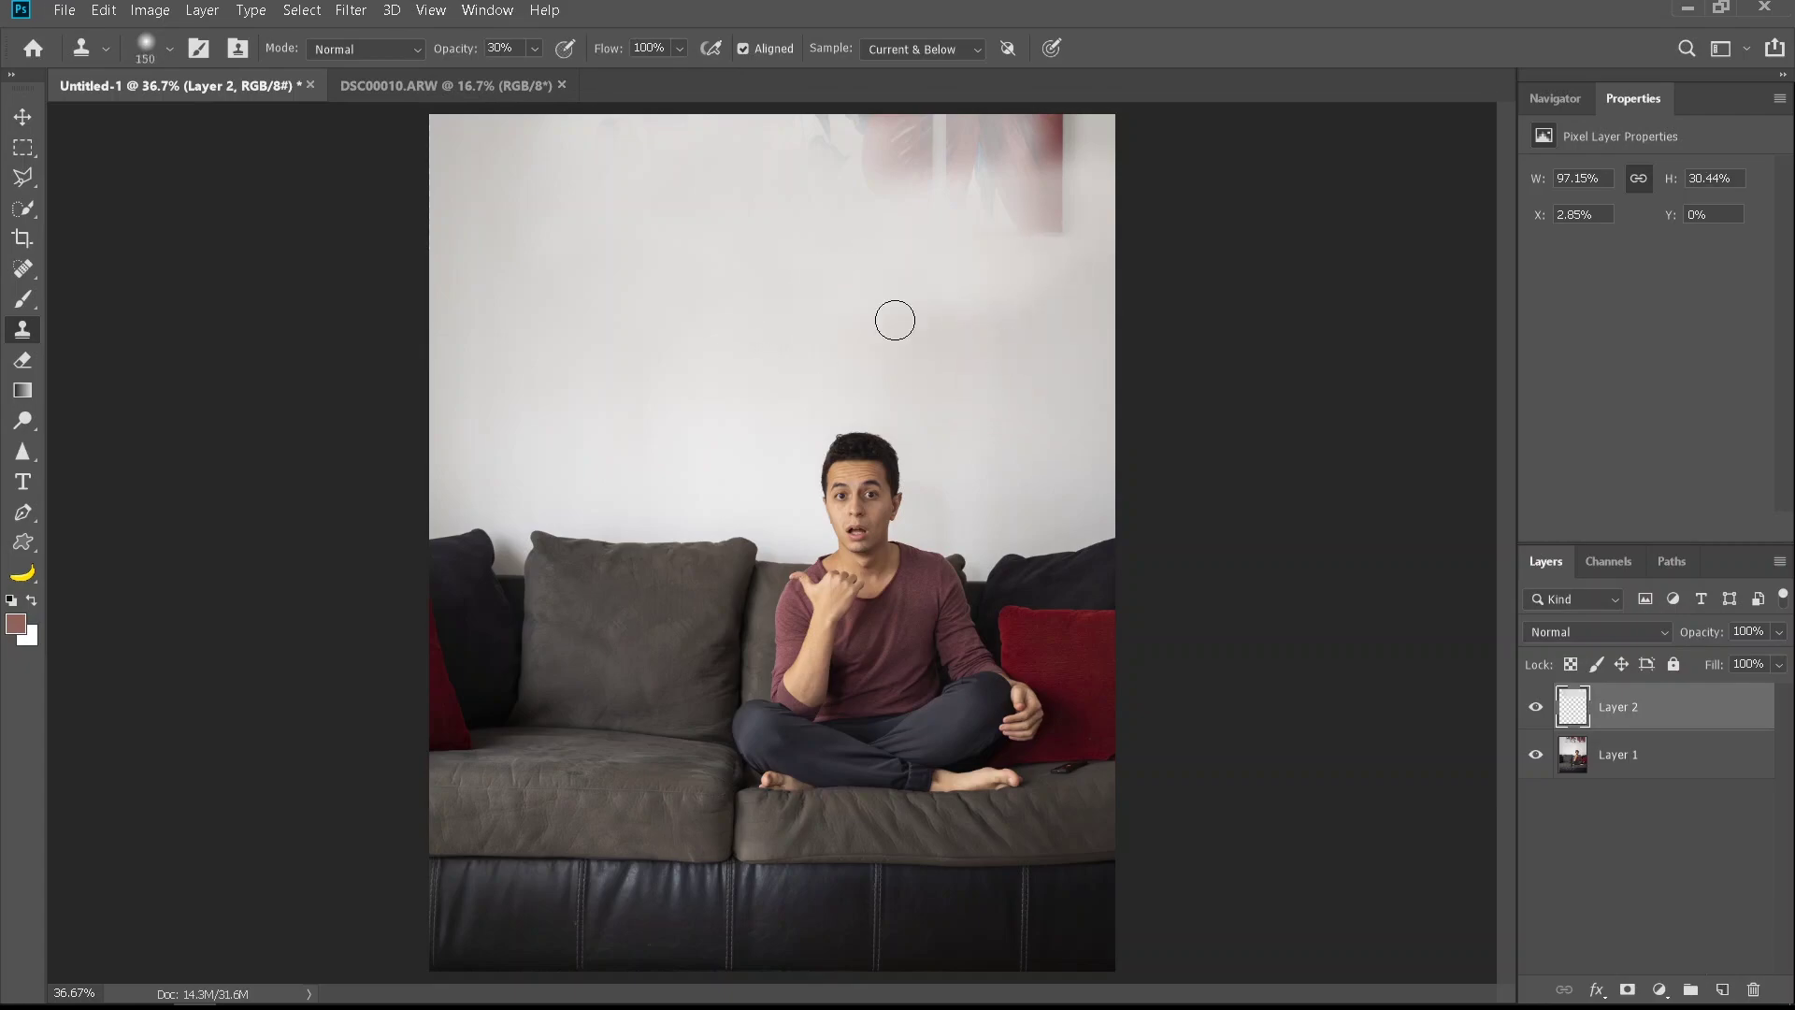
key(5)
key(bracketright)
key(bracketright)
key(bracketright)
drag(898, 149, 1058, 130)
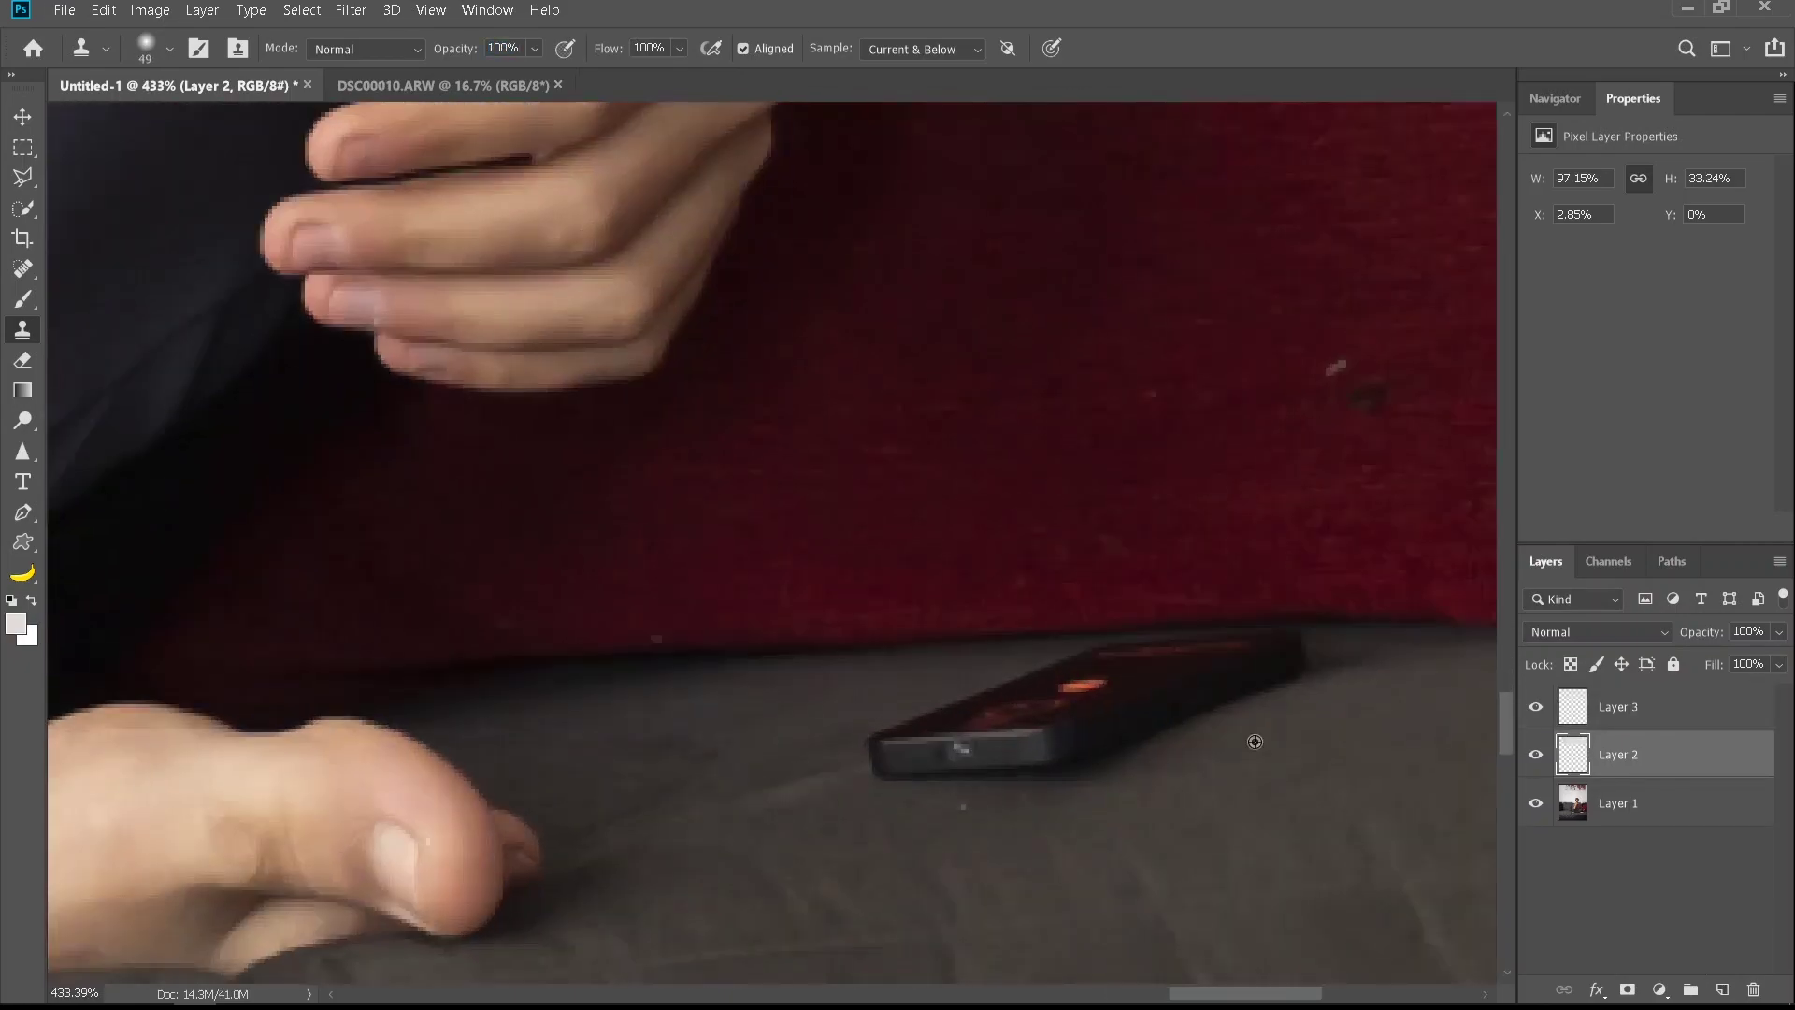
Clone sofa fabric over the phone lying beside the foot on Layer 2, blending the patch at 60% stamp opacity
mouse_move(1254, 742)
mouse_down()
mouse_move(963, 742)
mouse_move(1243, 629)
mouse_move(1297, 703)
mouse_up()
drag(1070, 702, 910, 705)
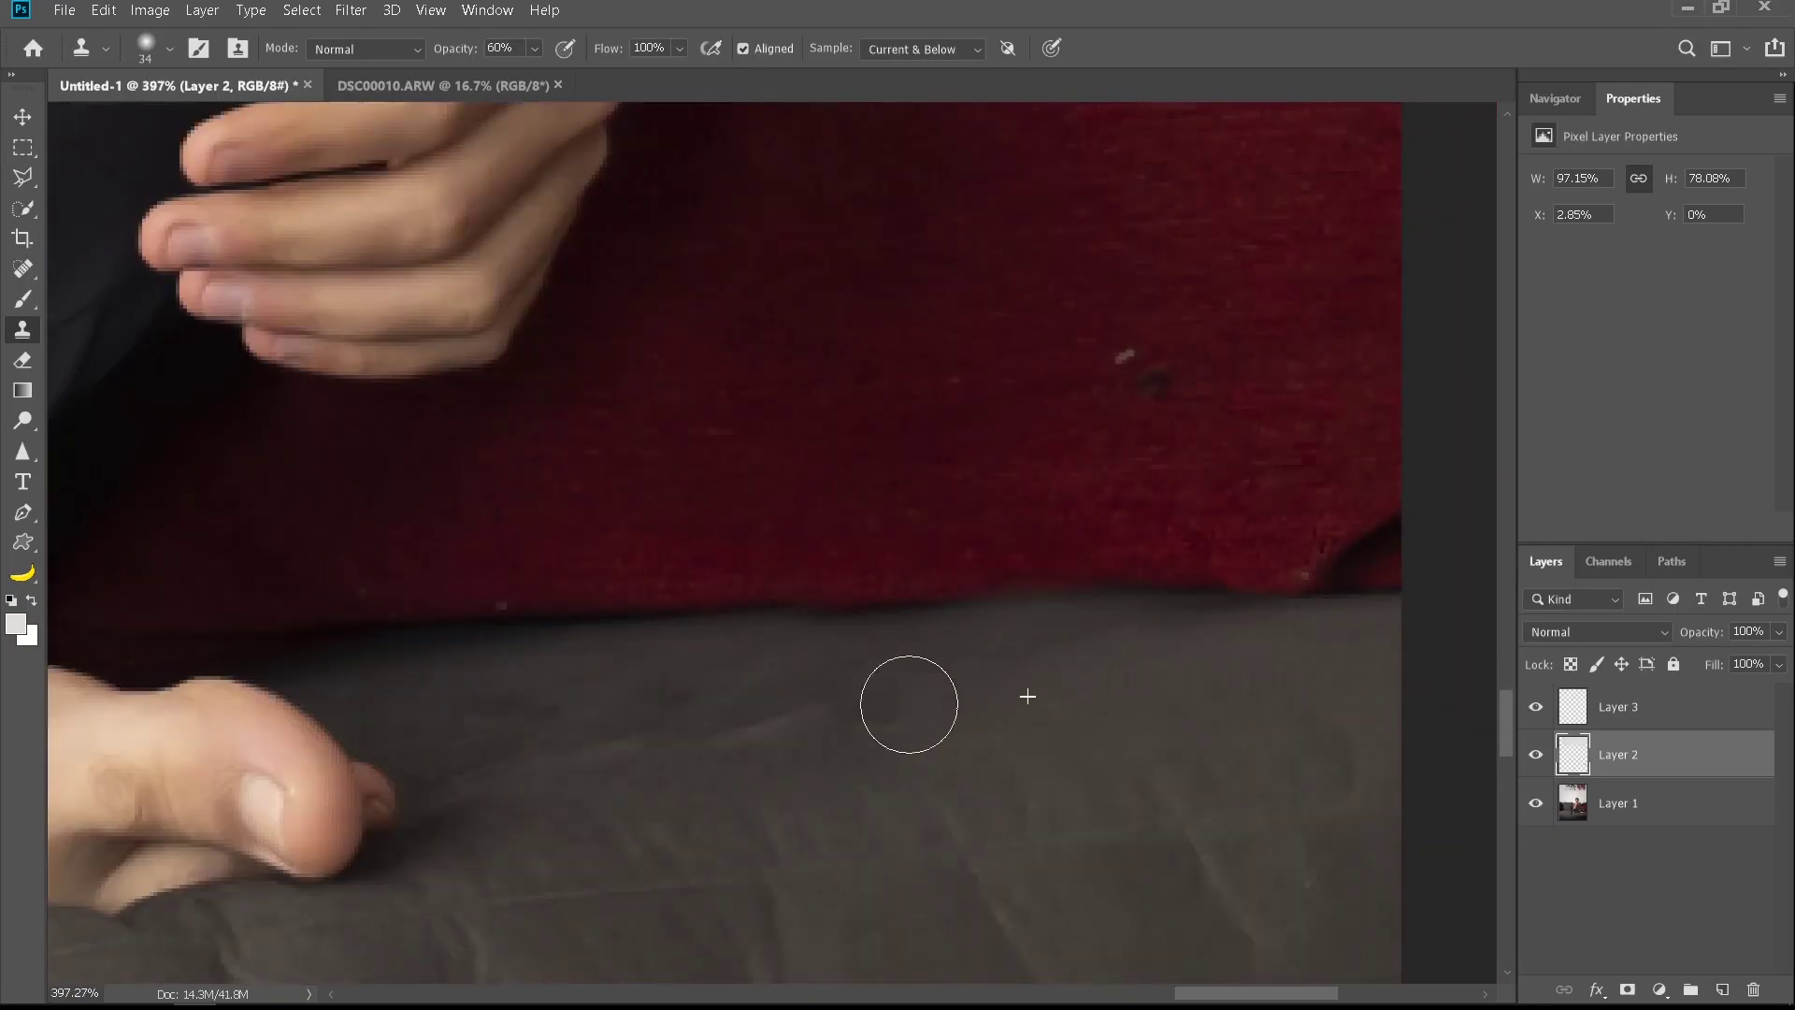
scroll(1115, 951, down, 5)
key(6)
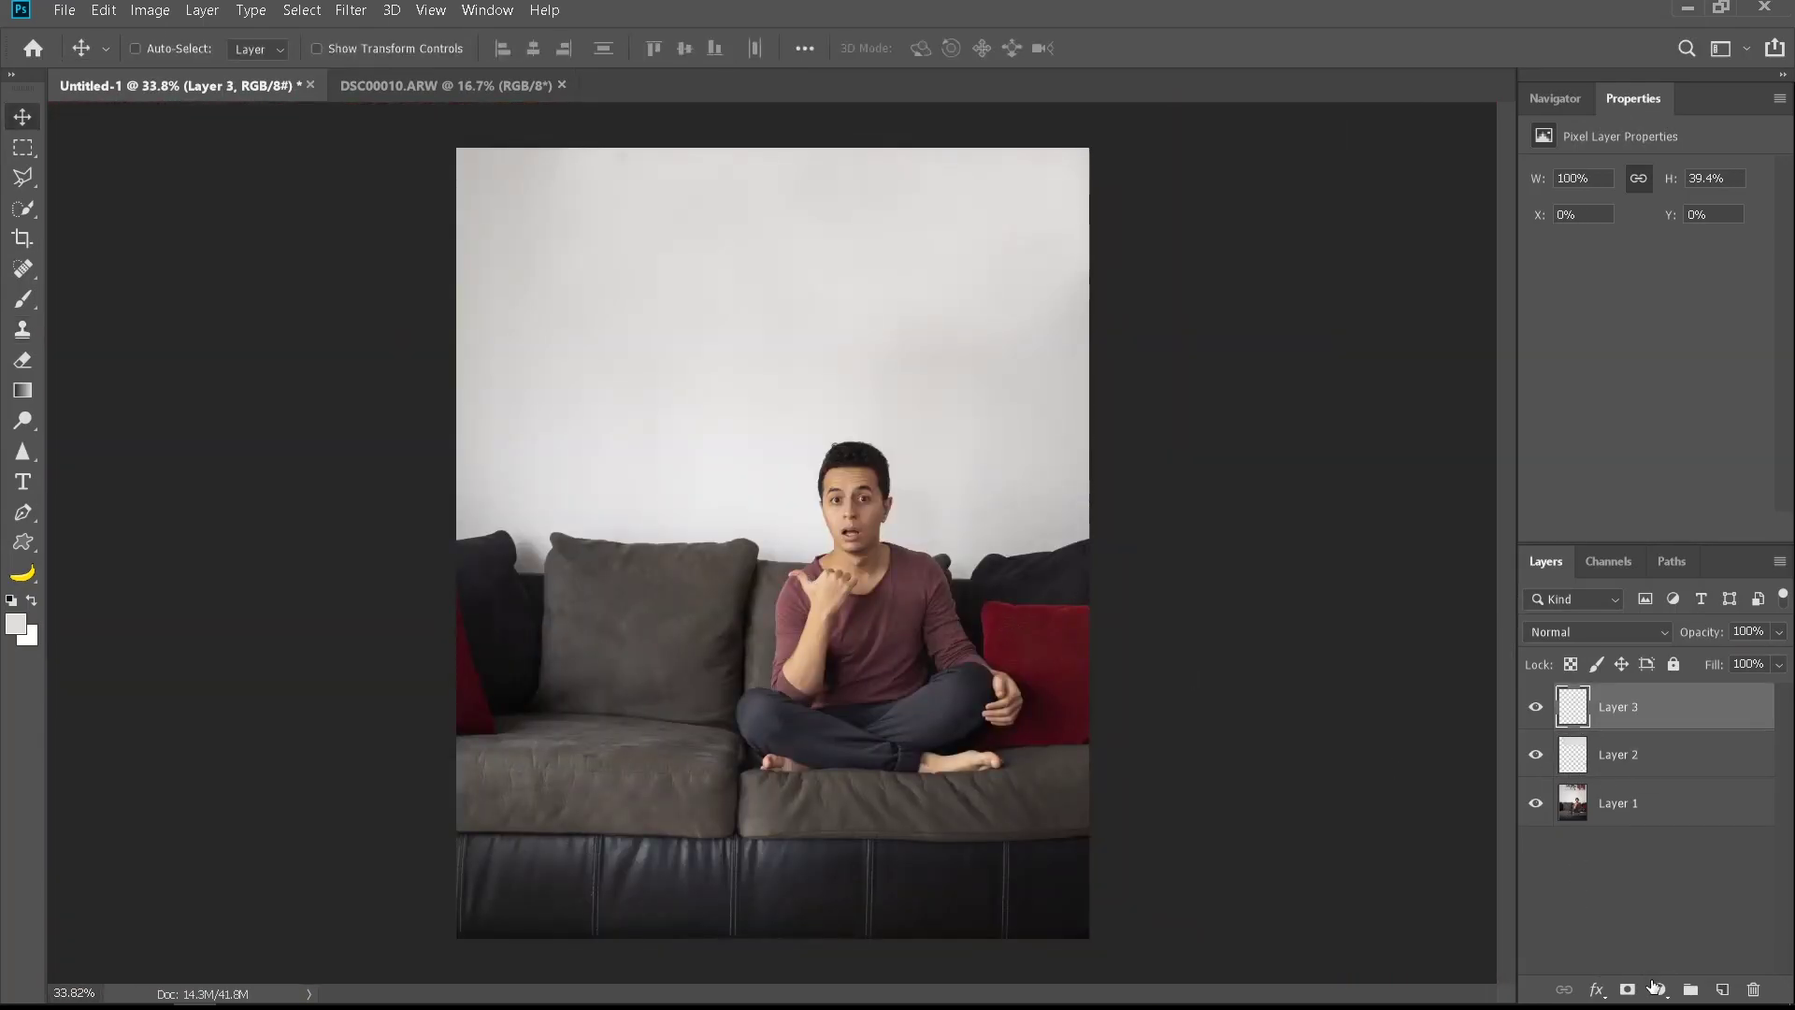
Add a Hue/Saturation adjustment layer above Layer 3 with Colorize on, hue 337 and saturation 75
click(1655, 987)
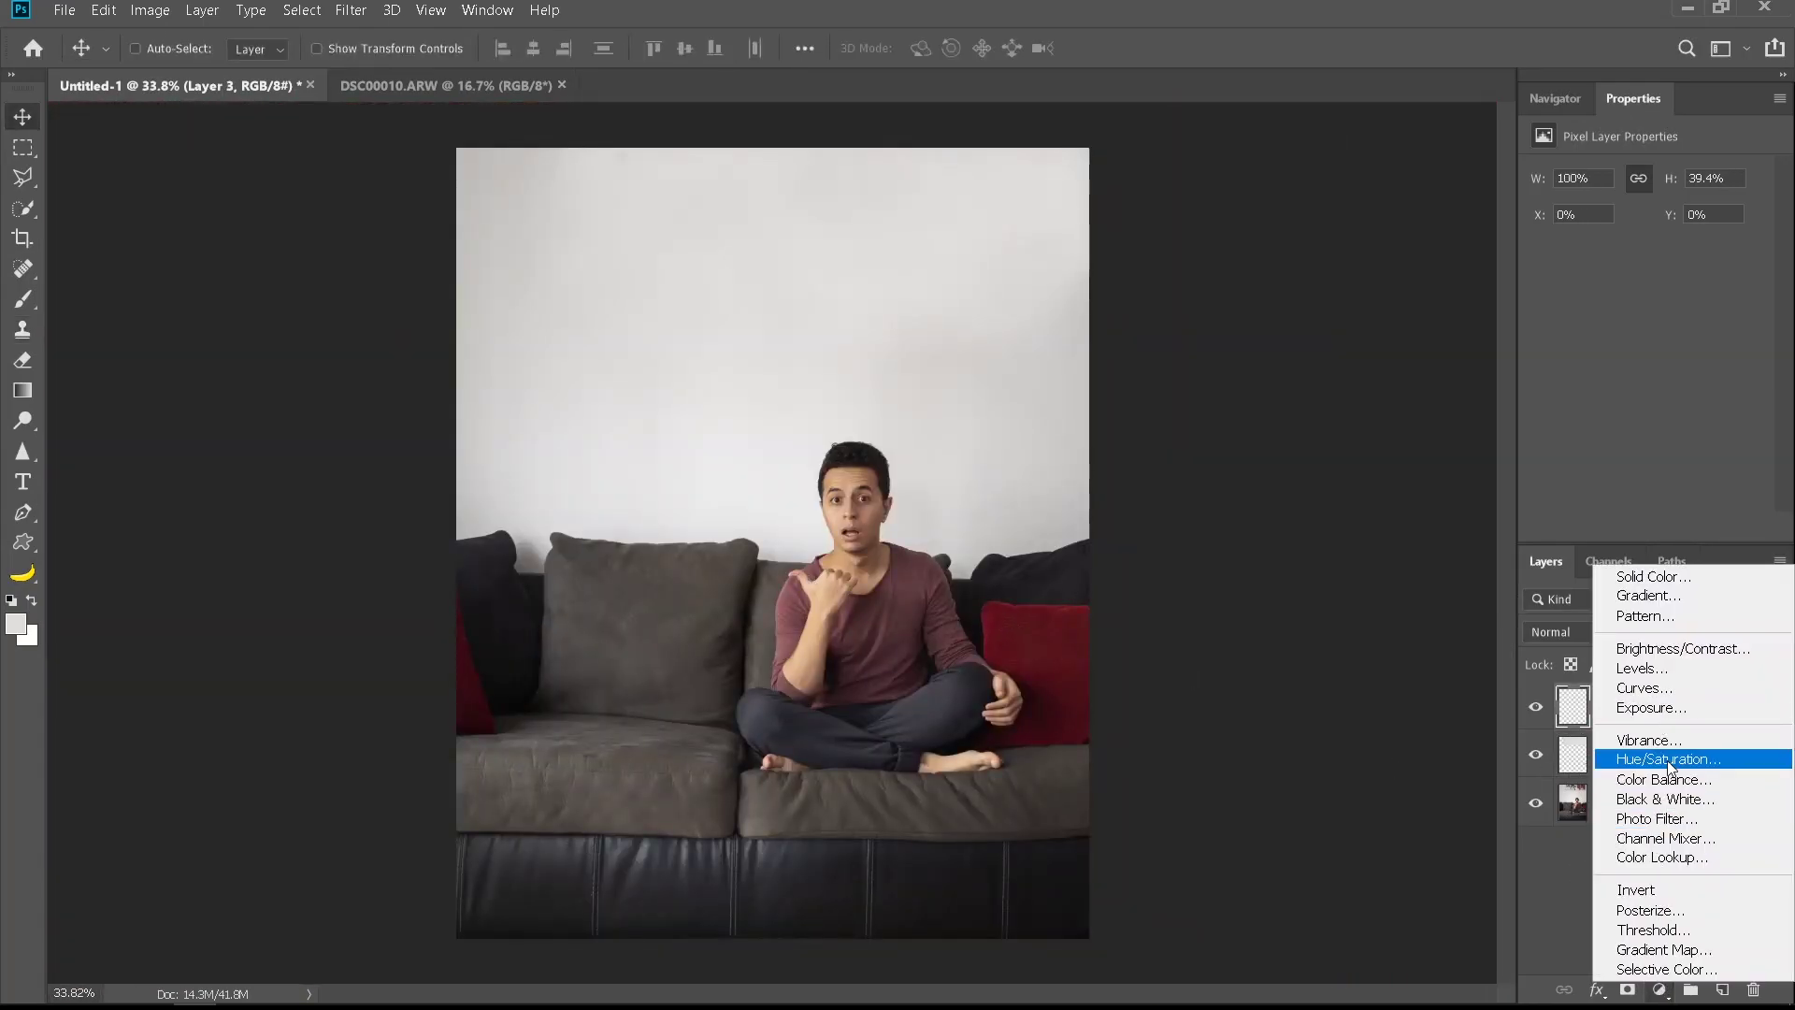
click(1646, 762)
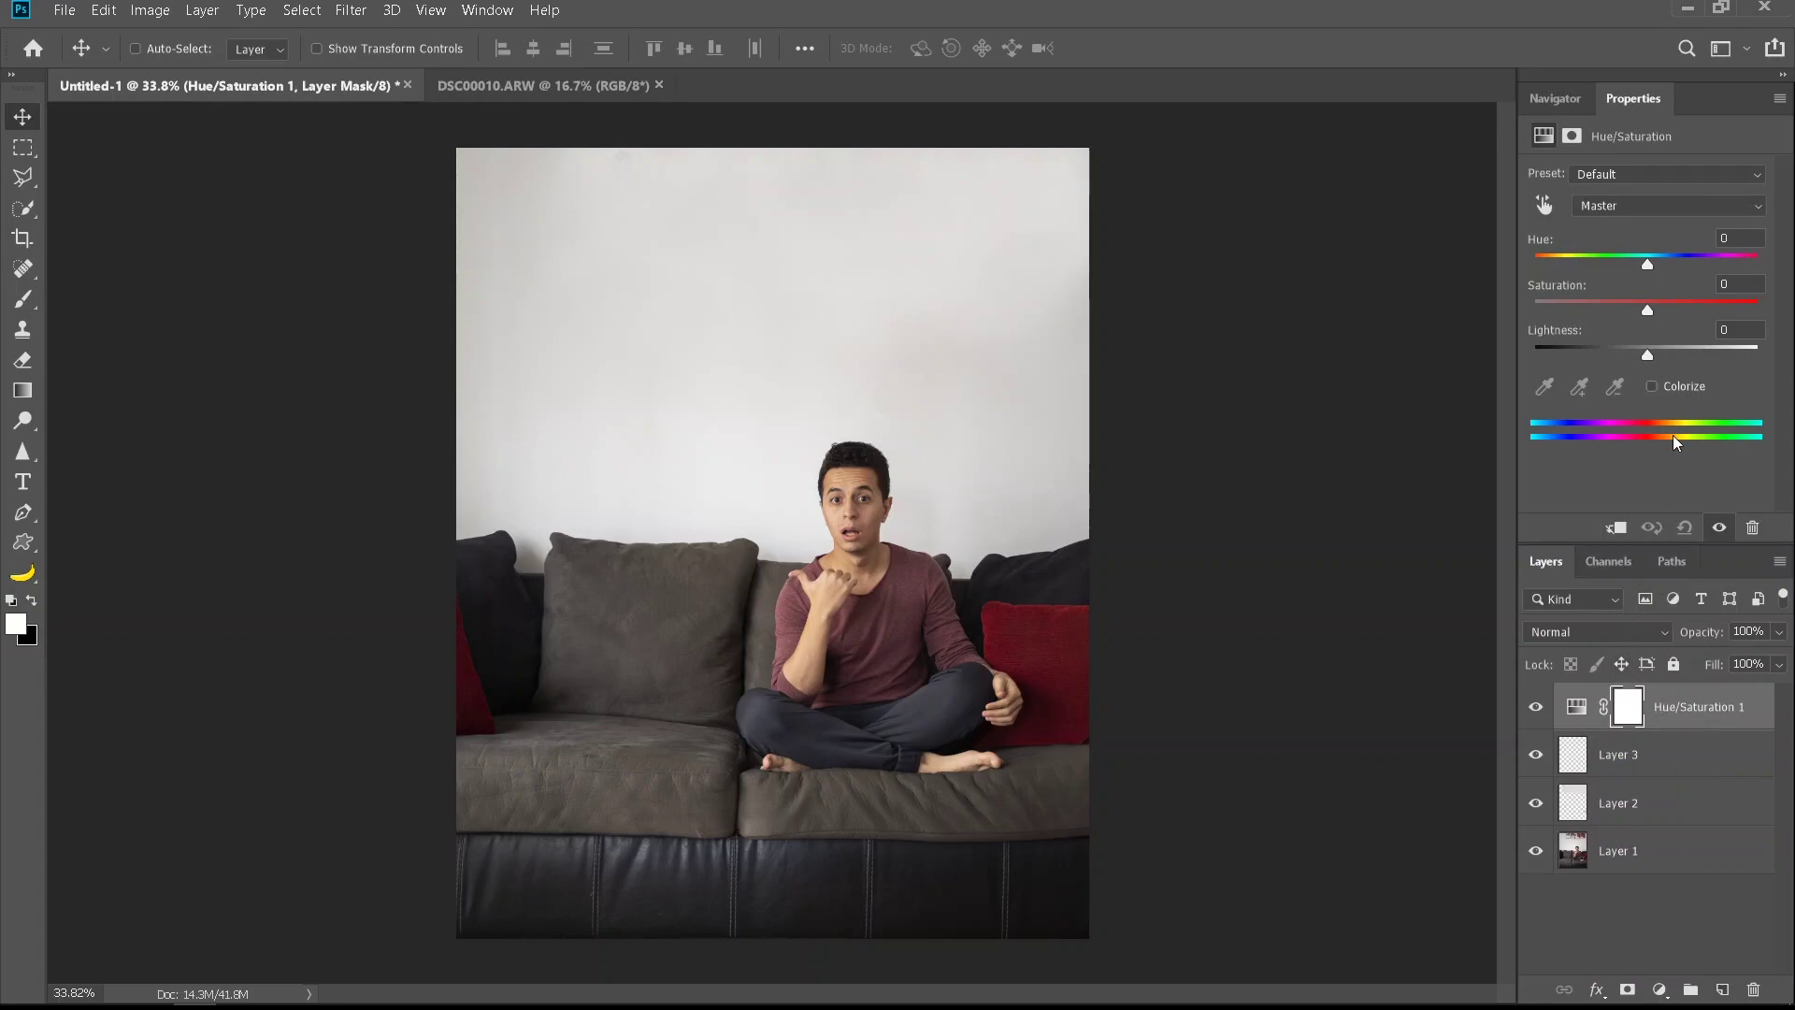
click(1745, 262)
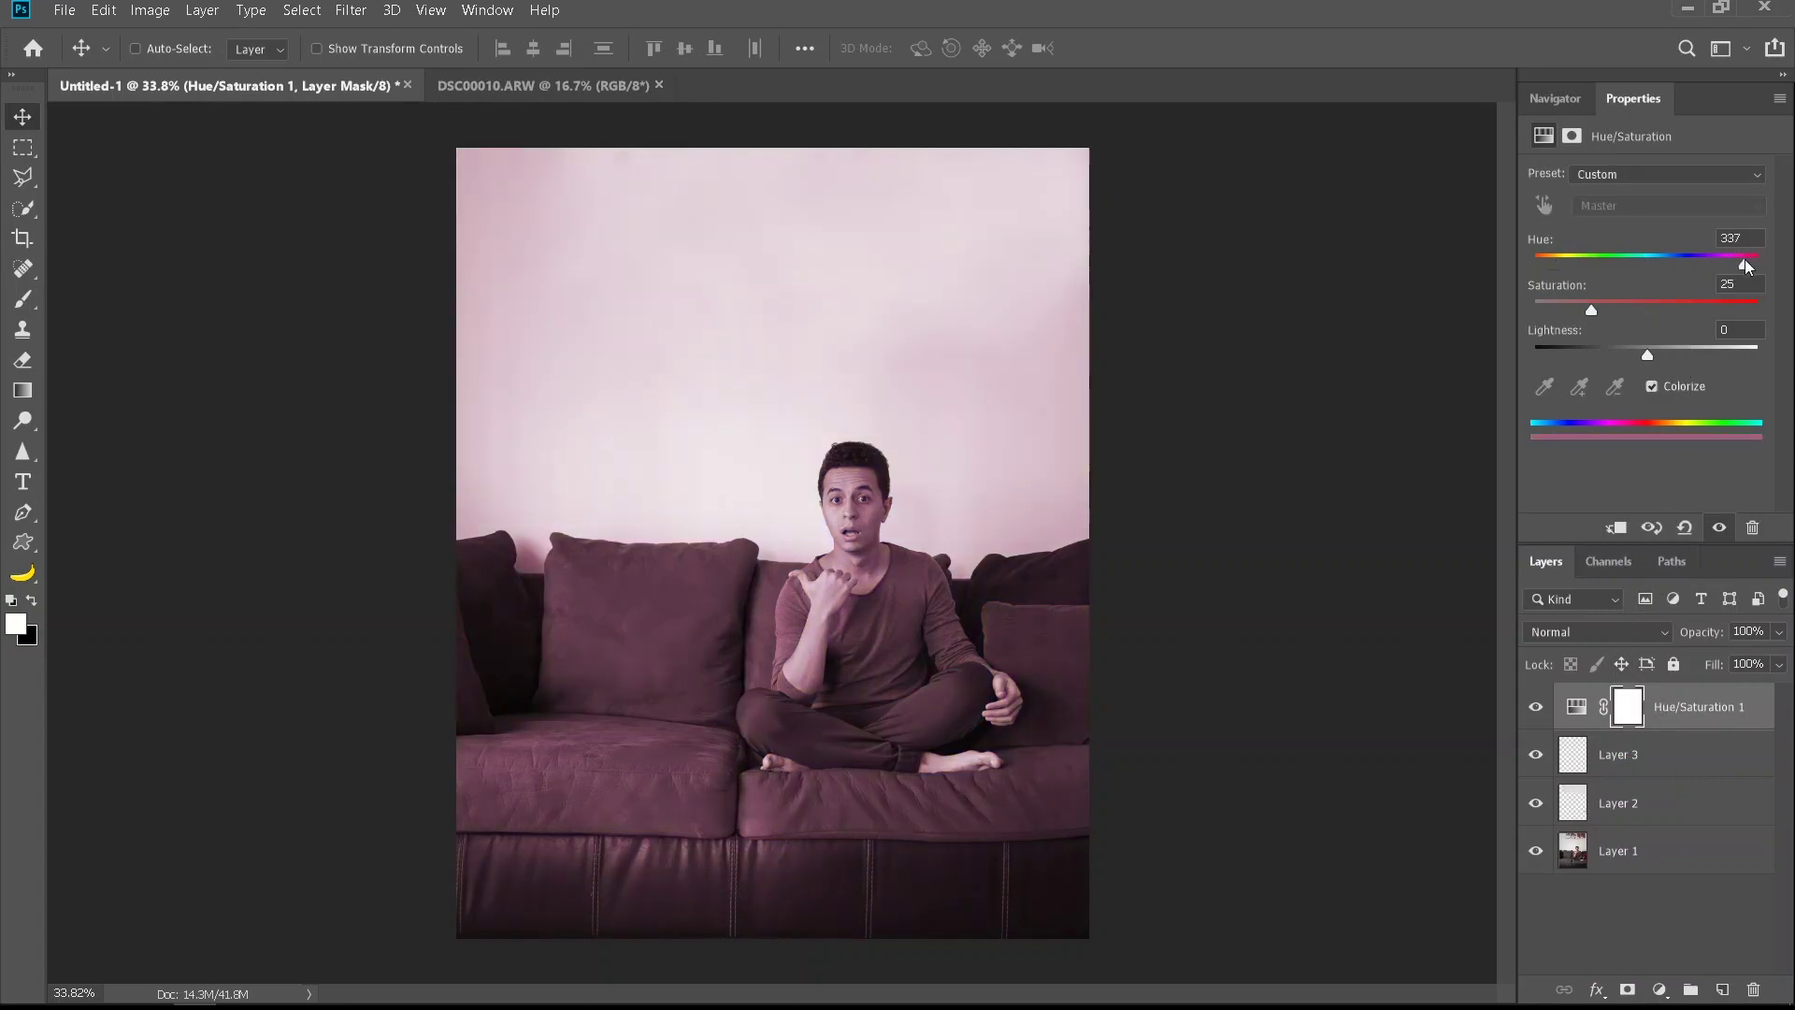
drag(1688, 300, 1695, 301)
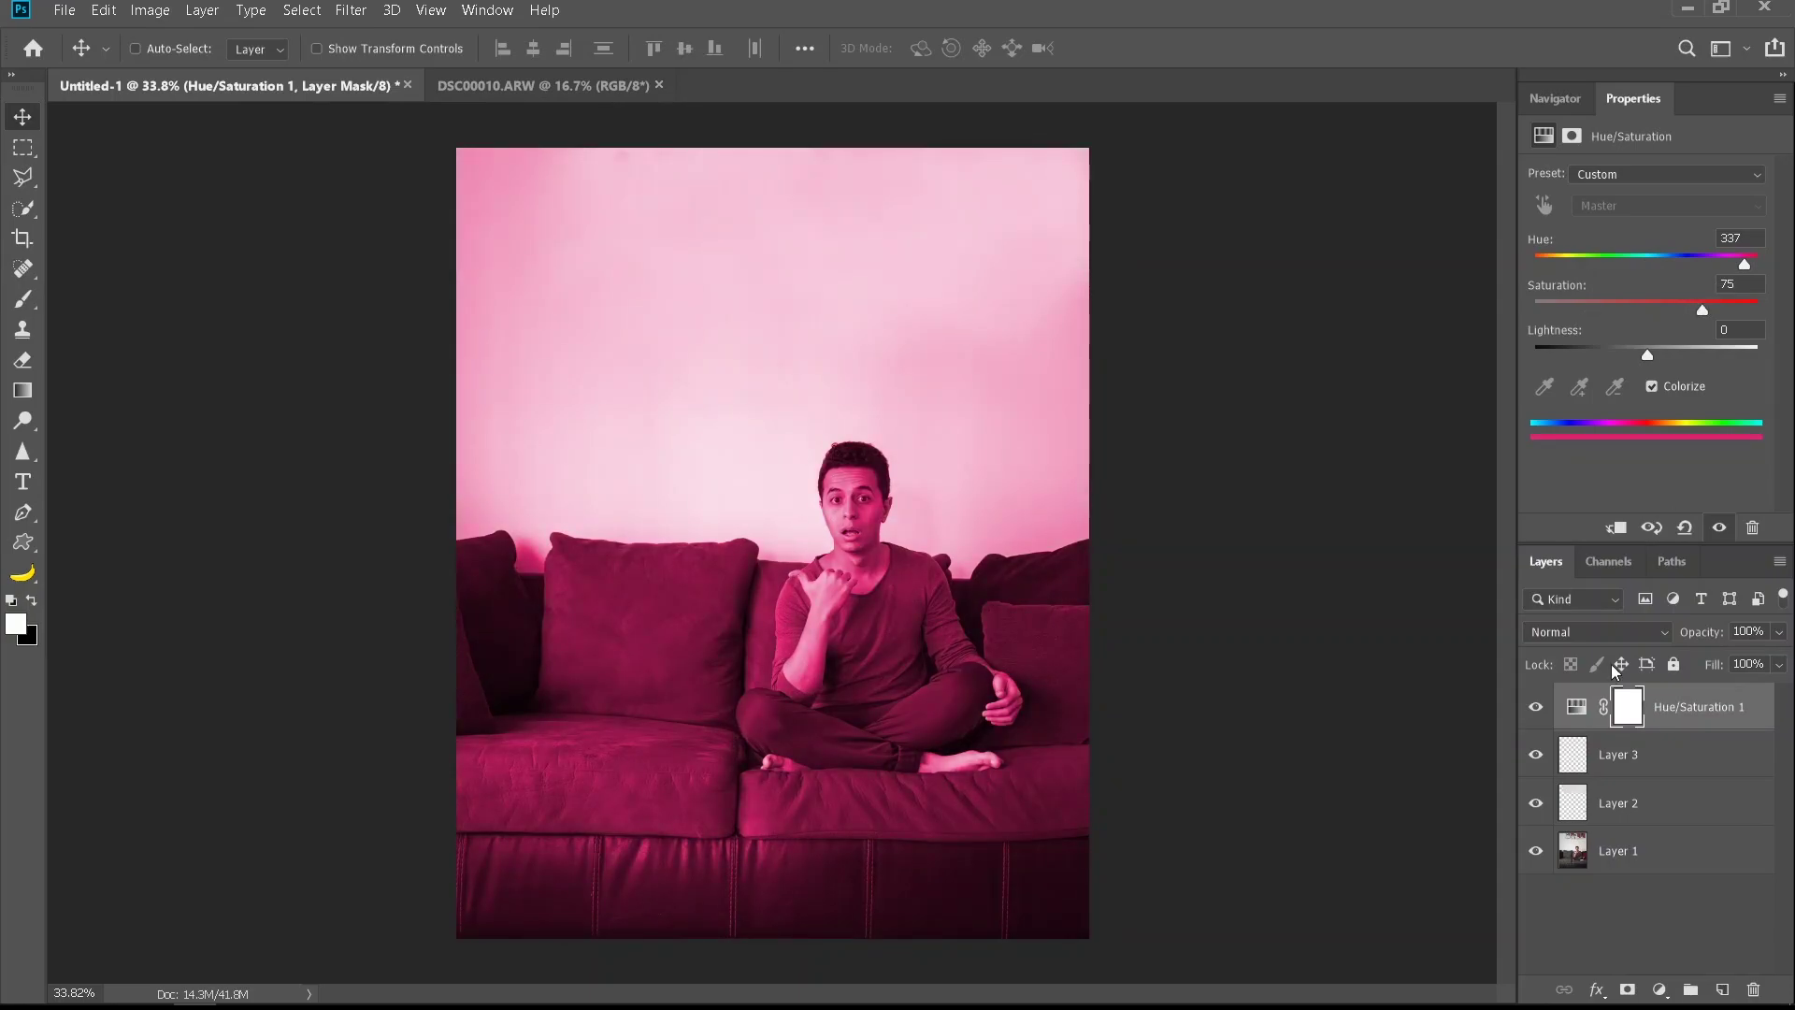
Hide the Hue/Saturation layer to compare with the red cushion, set its hue to 349, and show the layer again
click(1536, 707)
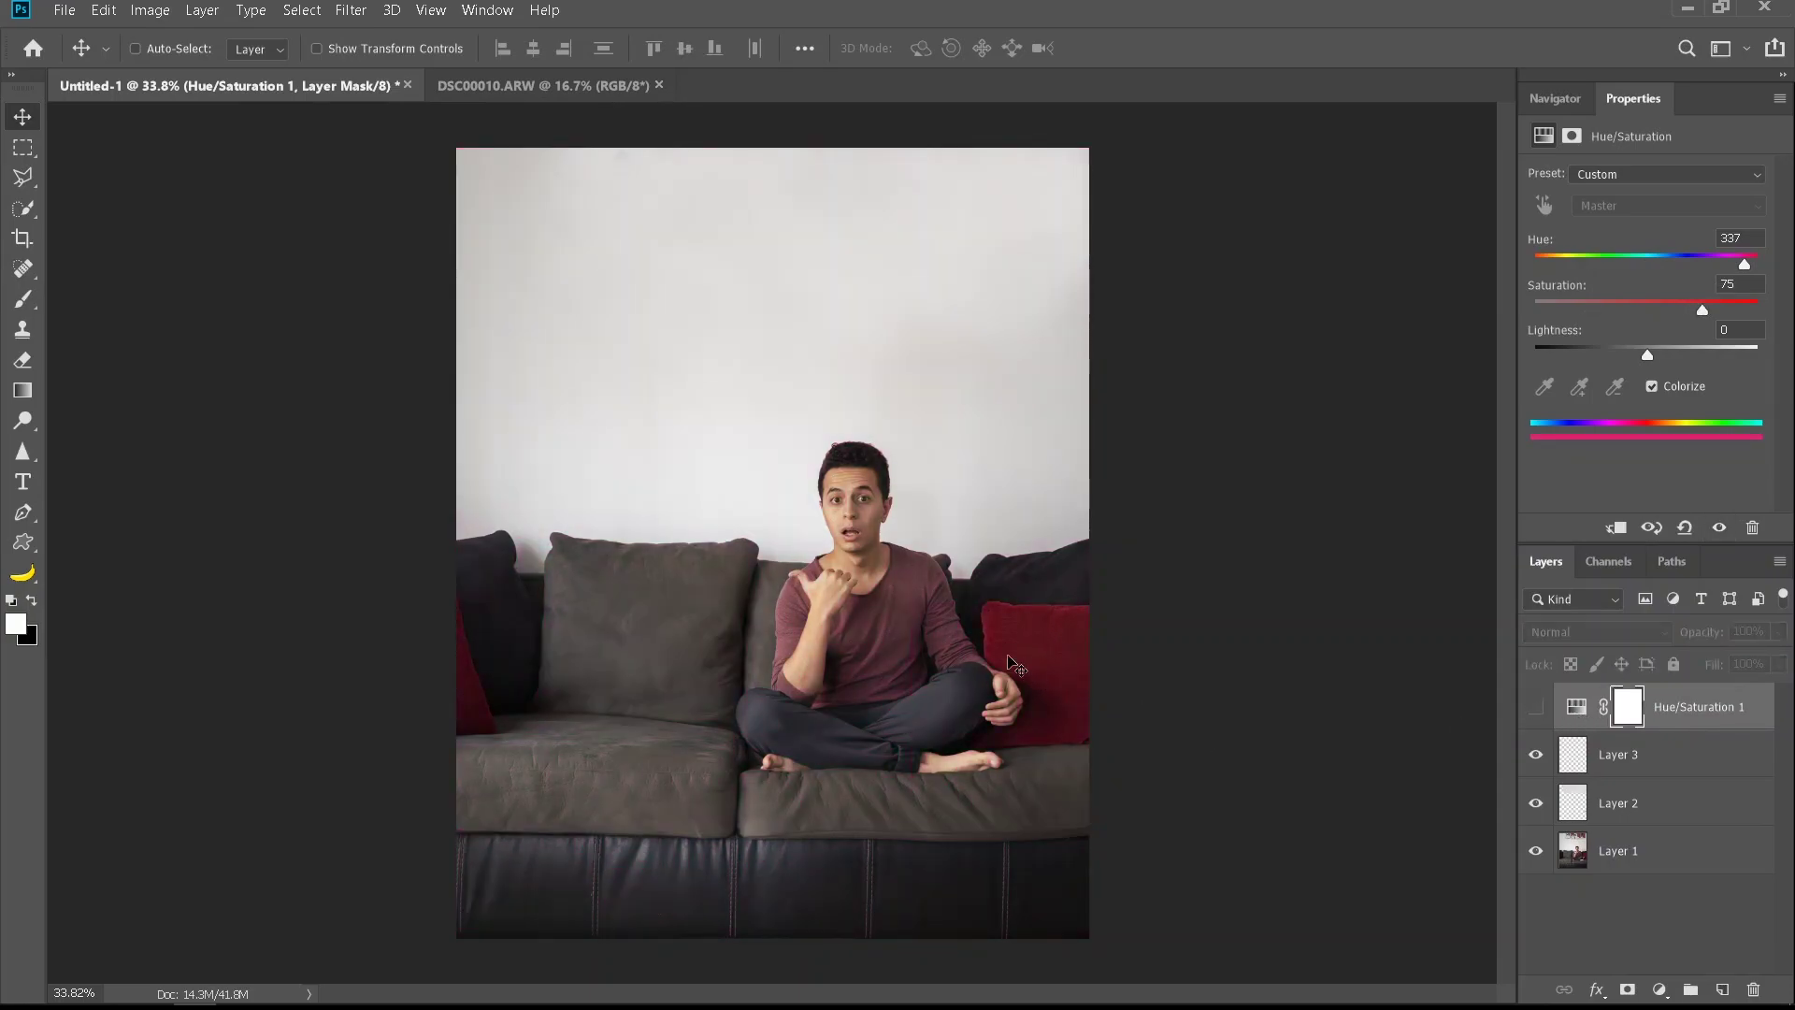
scroll(1015, 666, up, 5)
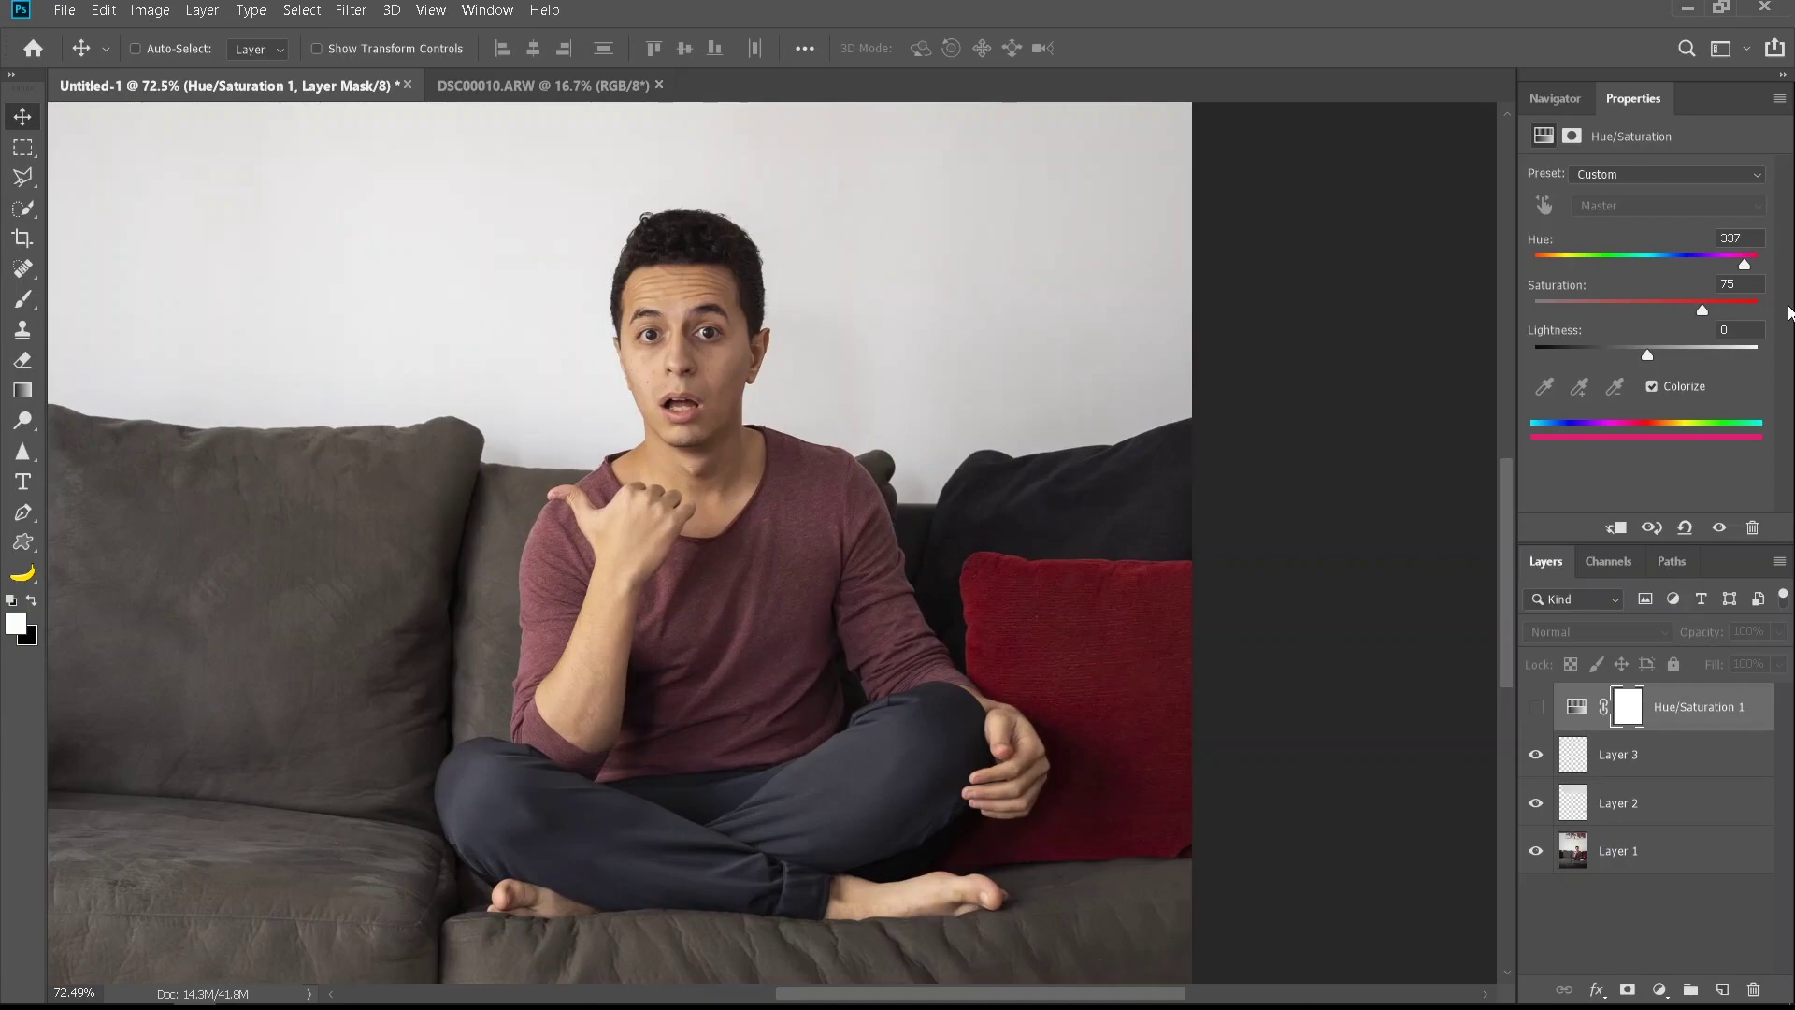
drag(1745, 266, 1748, 267)
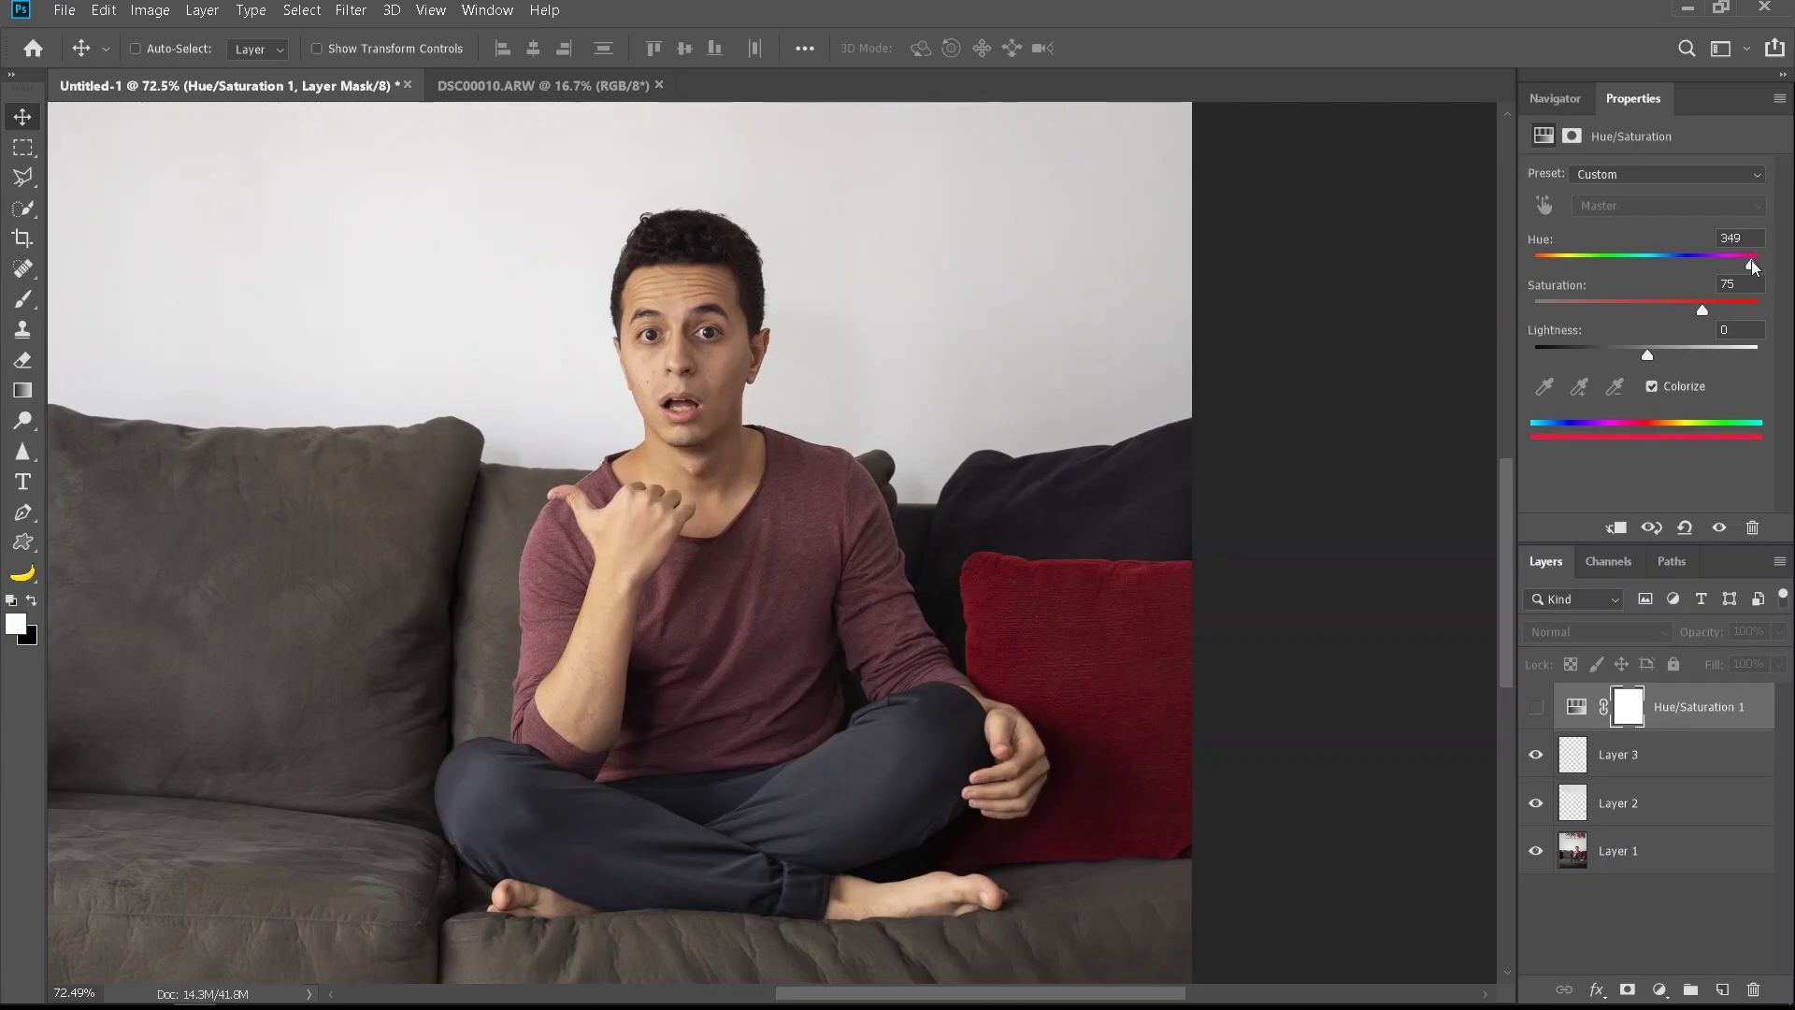
click(1536, 708)
Invert the Hue/Saturation mask to black and paint white at 100% opacity over the chest and shoulder of the sweater
click(1629, 708)
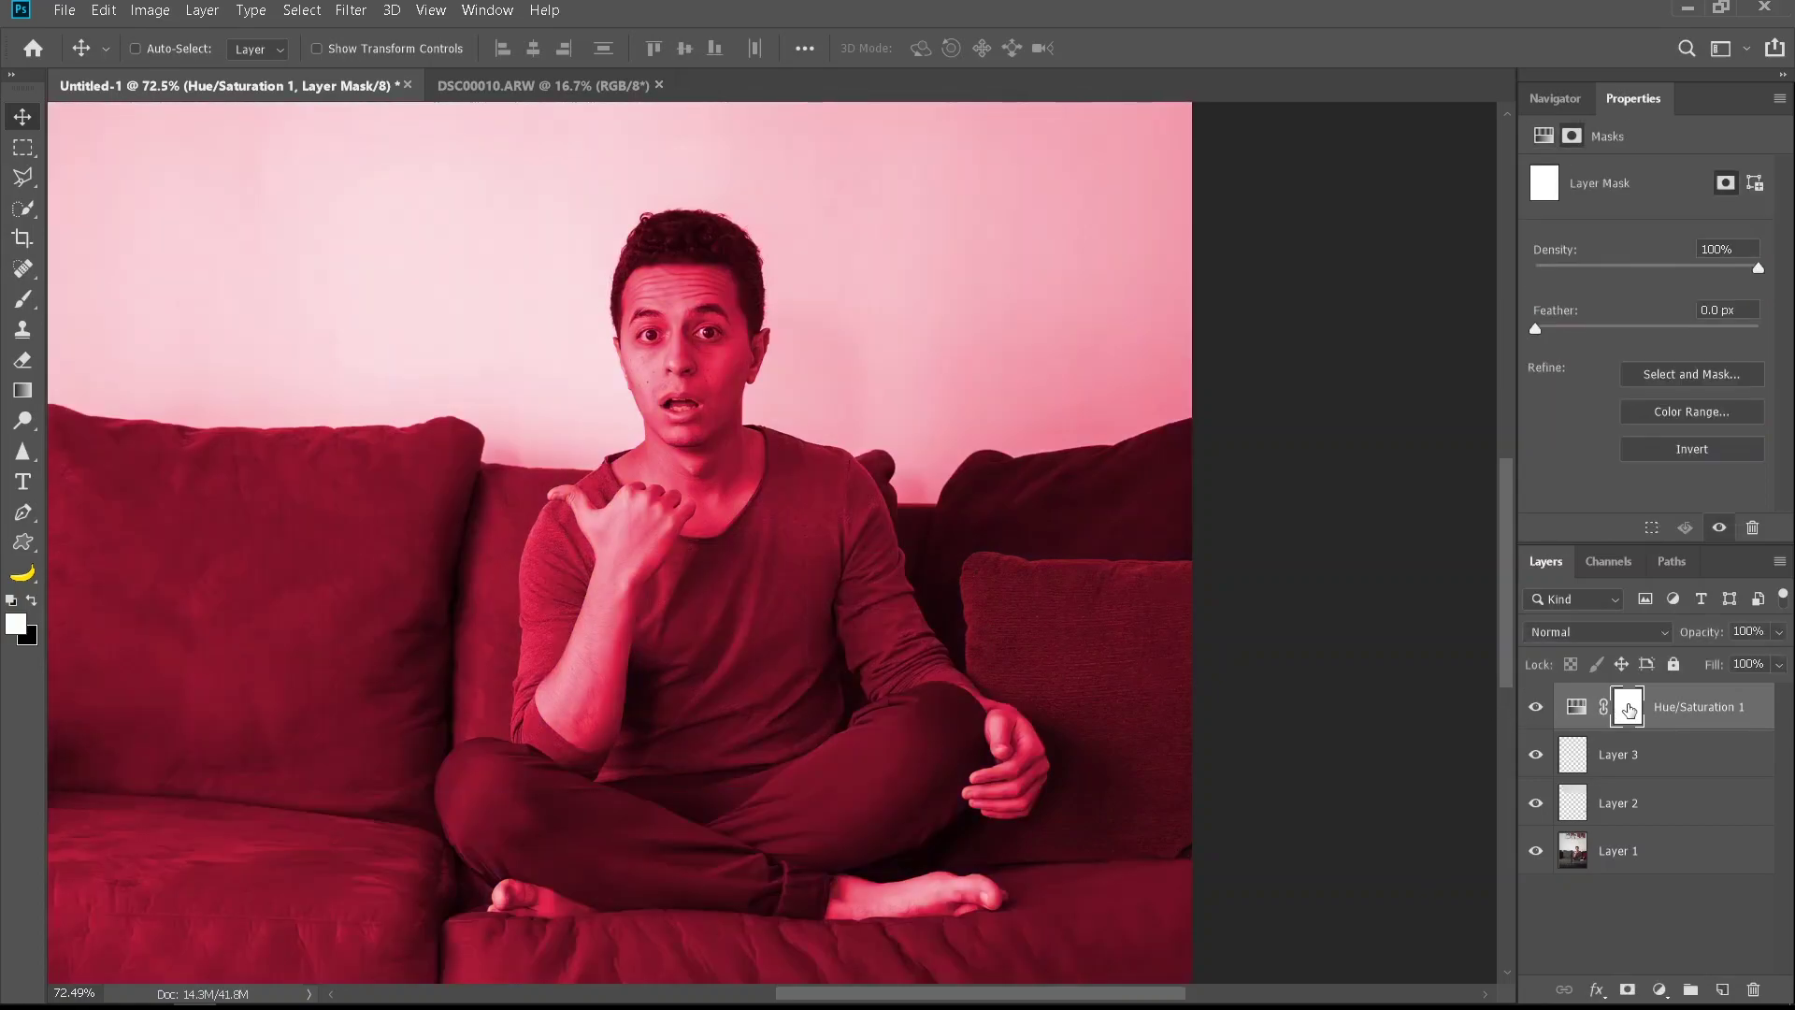
key(ctrl+i)
key(b)
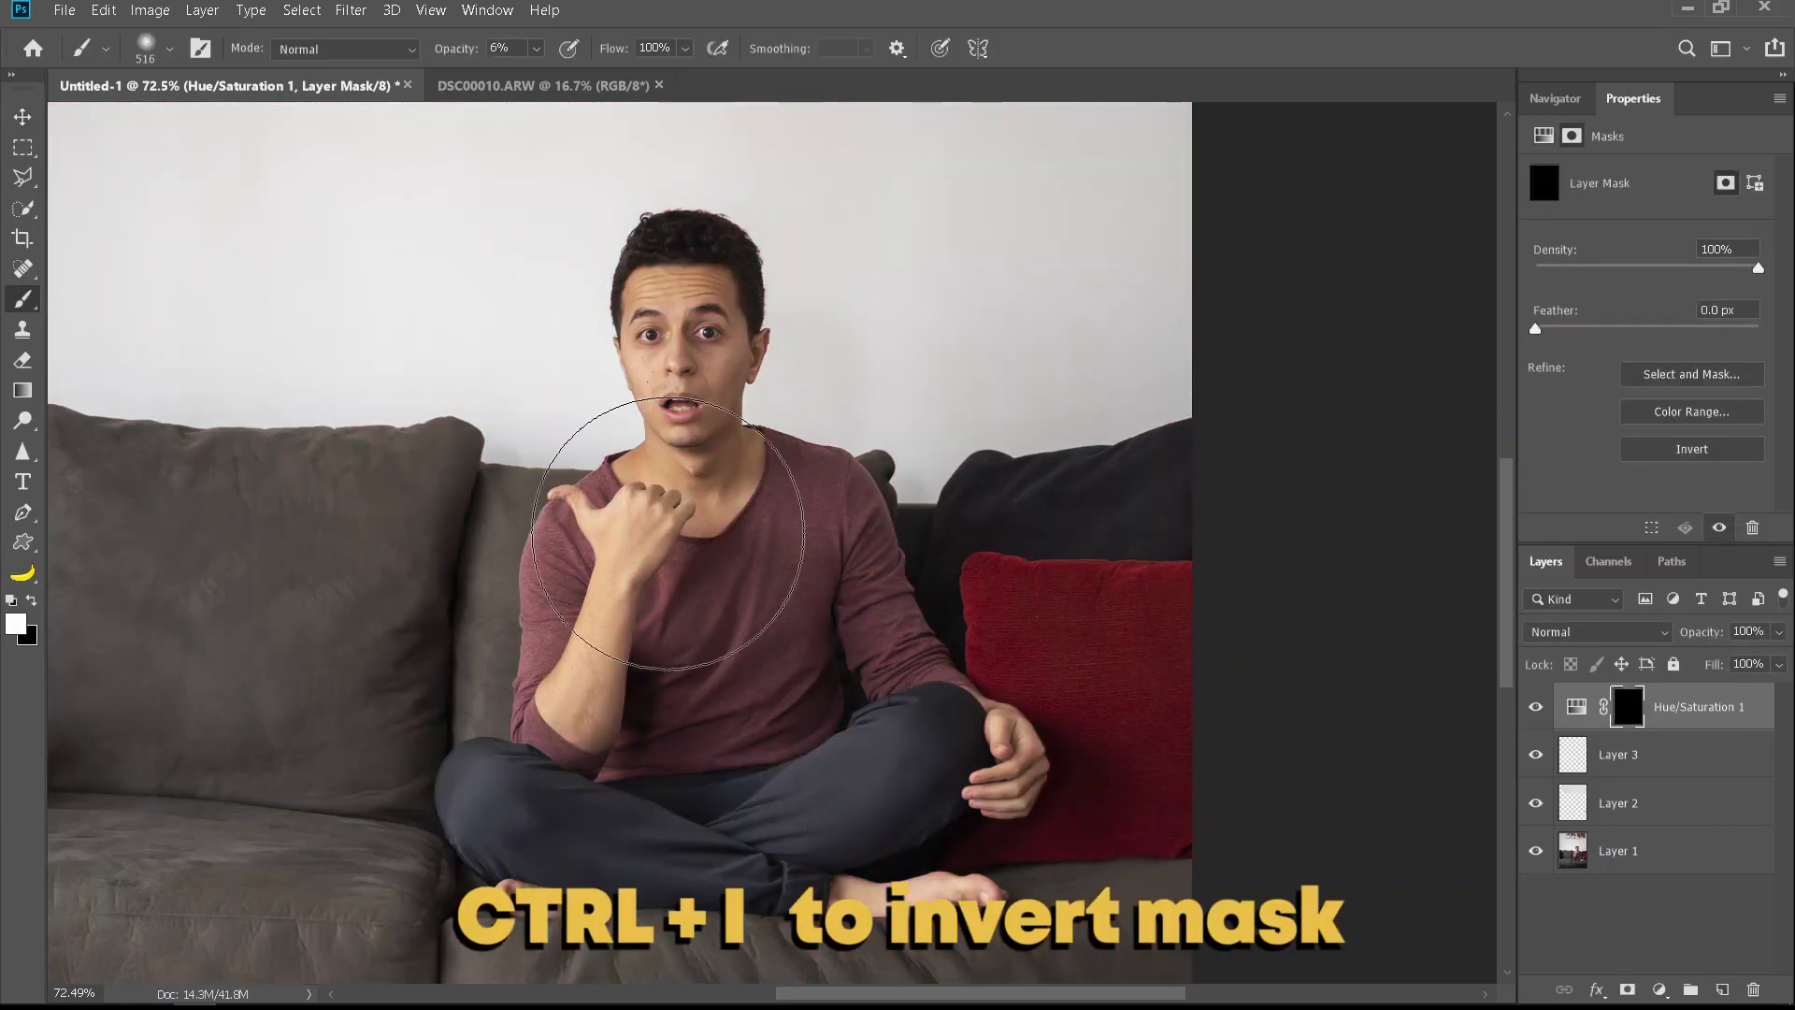
drag(667, 519, 637, 516)
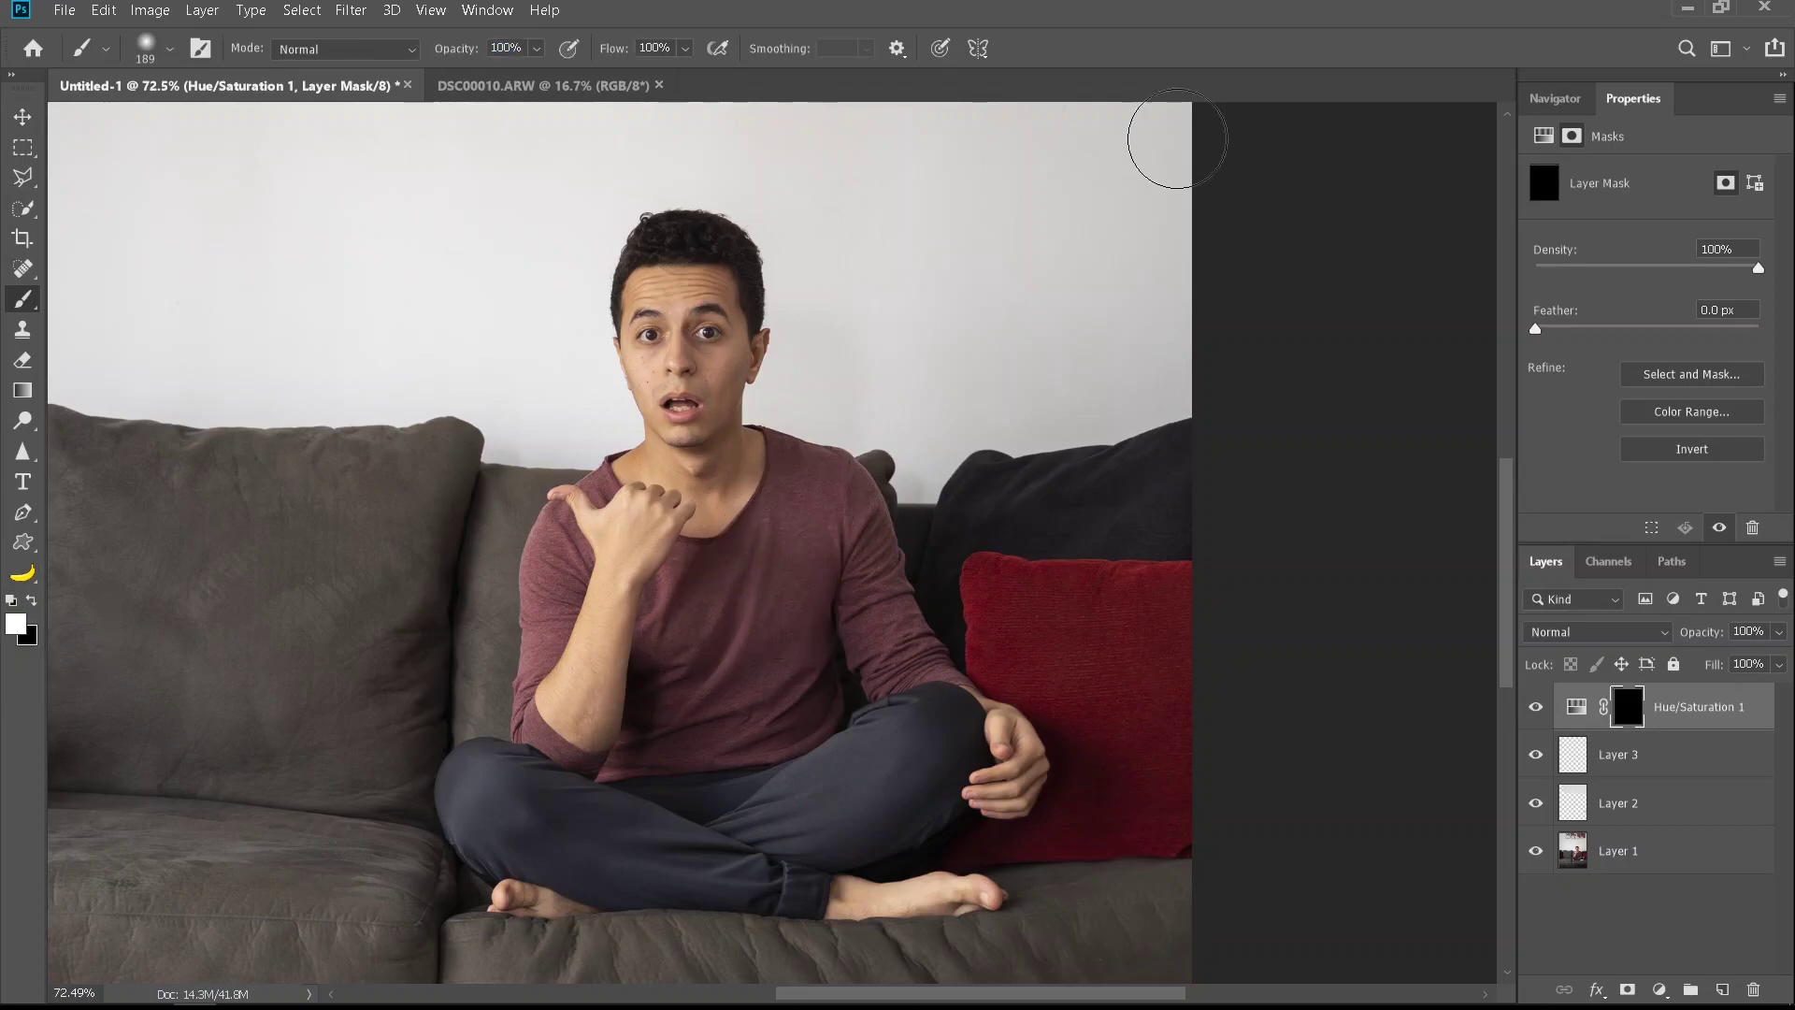
drag(917, 425, 918, 491)
drag(805, 580, 757, 655)
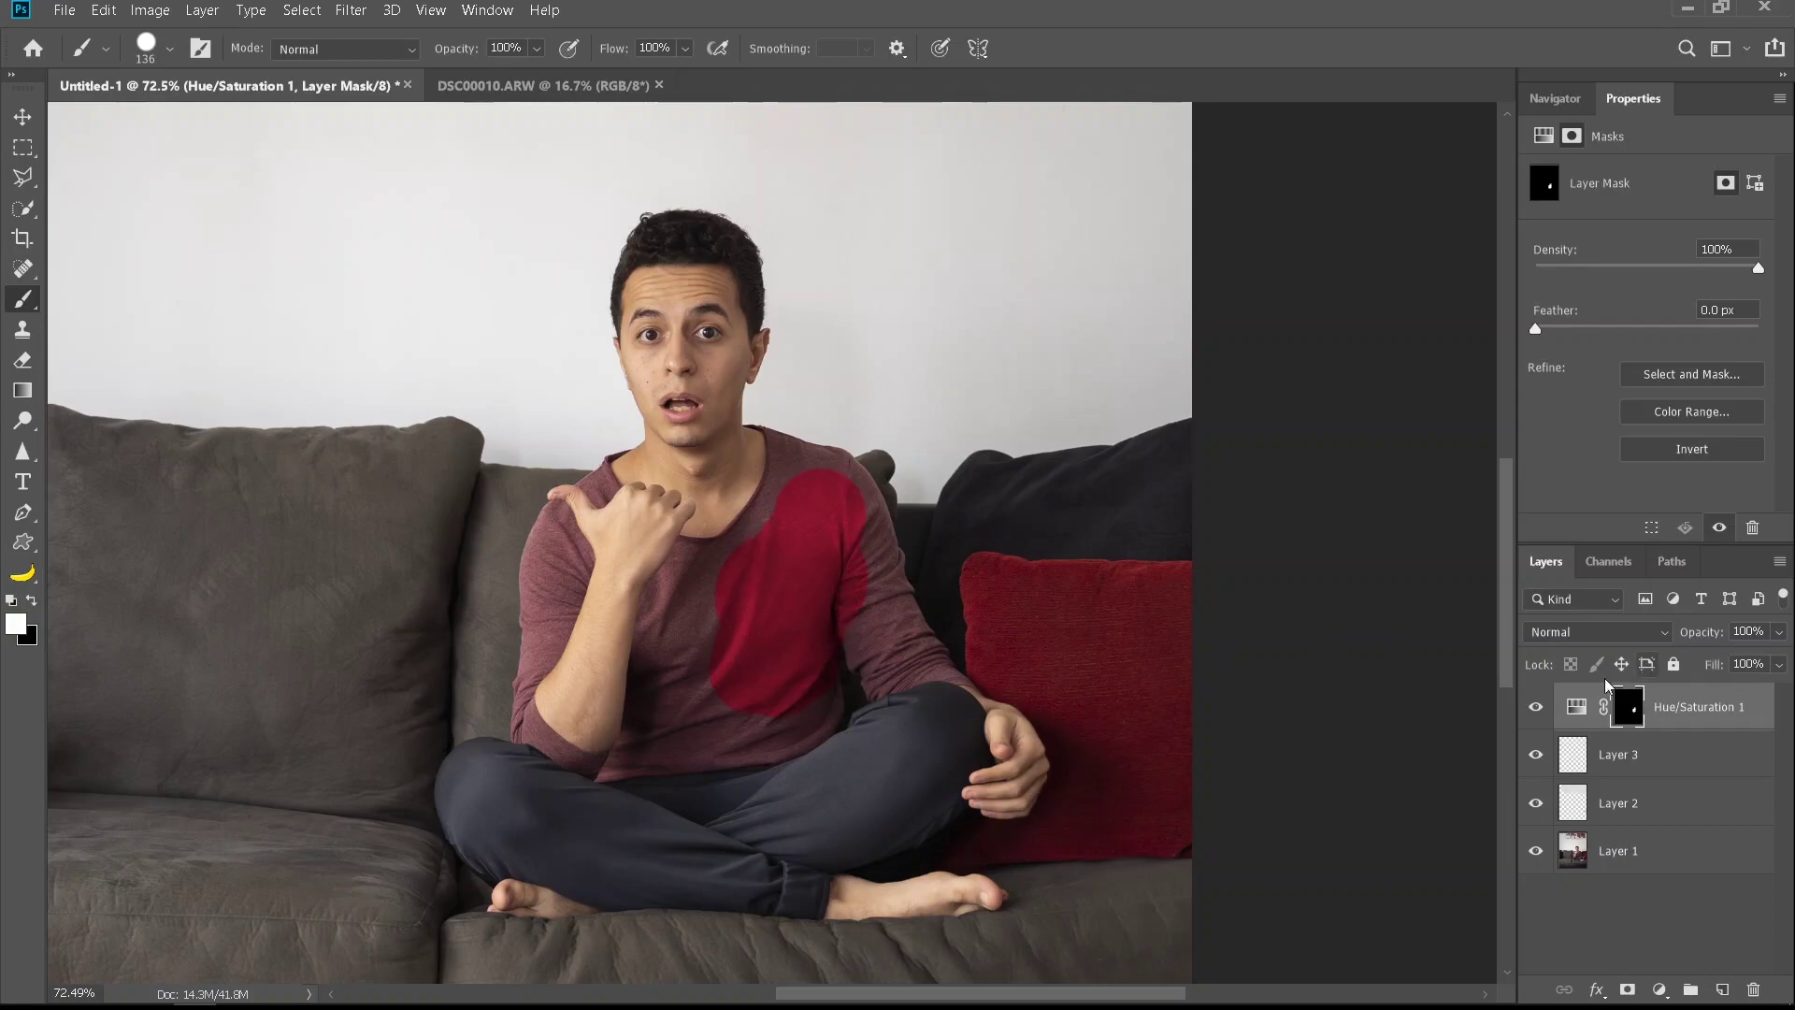
Set the Hue/Saturation adjustment's hue to 356 and saturation to 67 to match the red cushion
click(1578, 706)
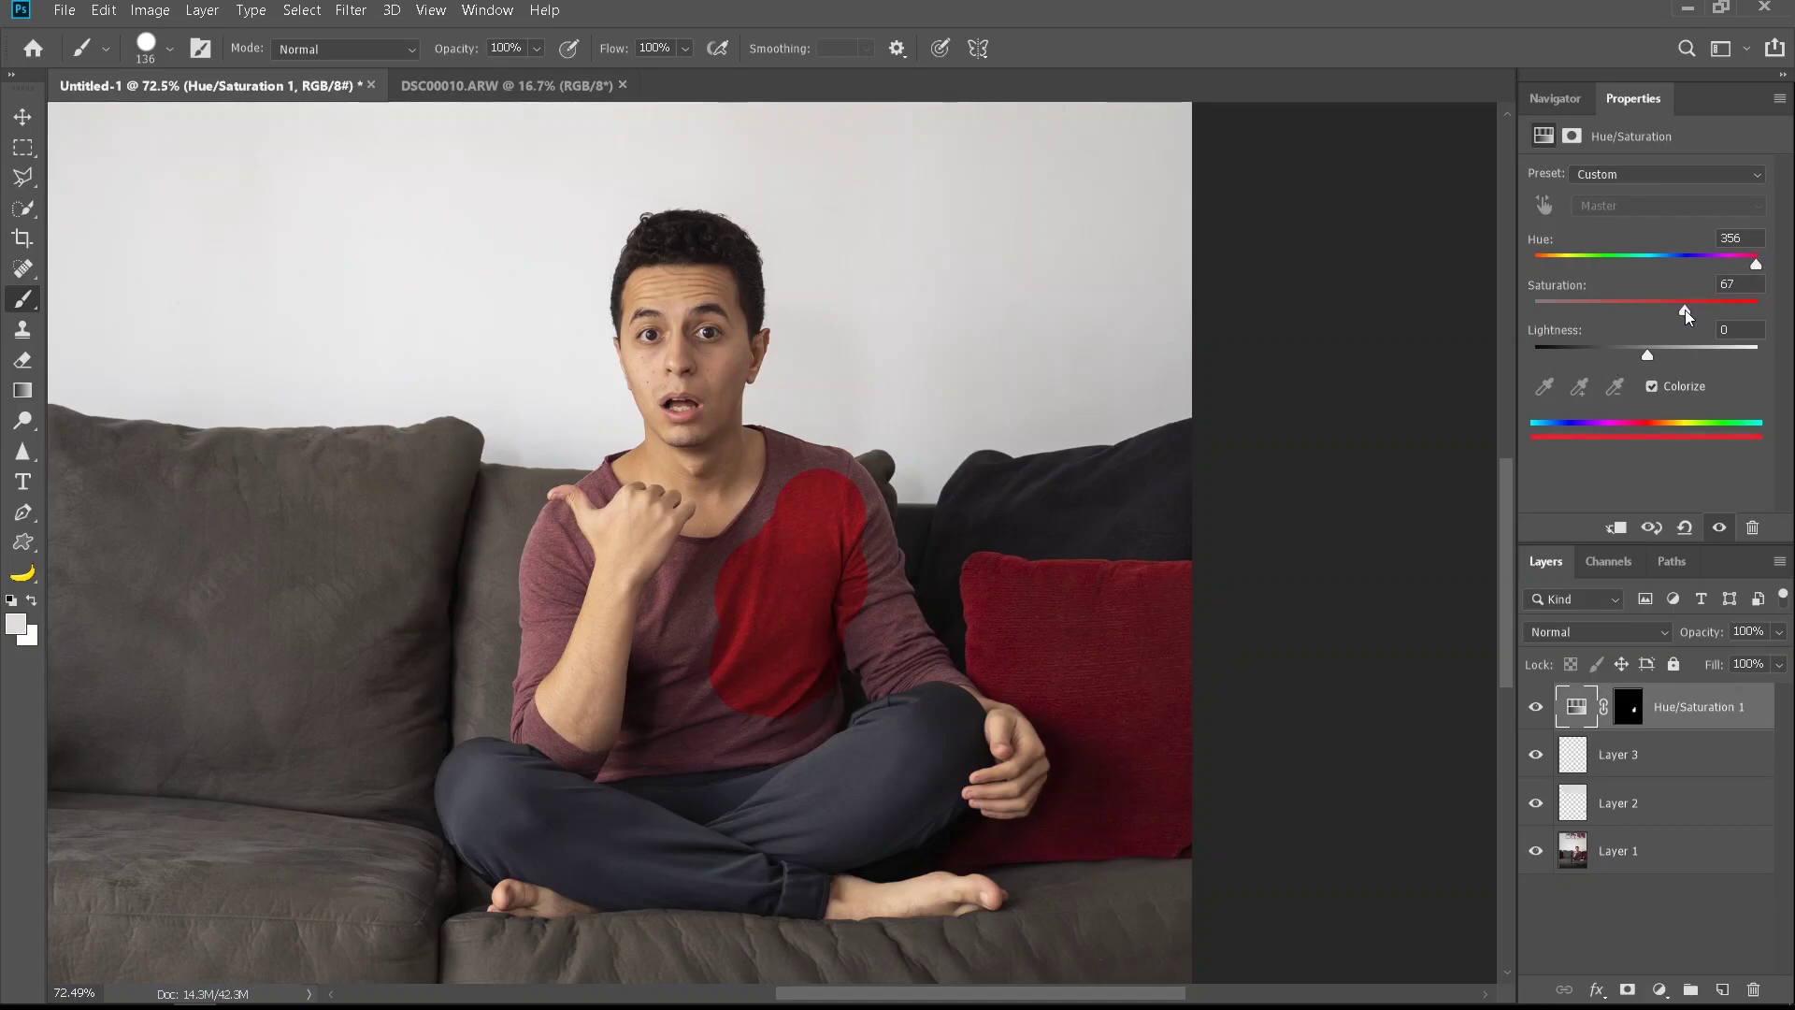
Paint more white on the Hue/Saturation mask across the sweater's chest, along the neckline and beside the raised forearm
scroll(839, 629, up, 3)
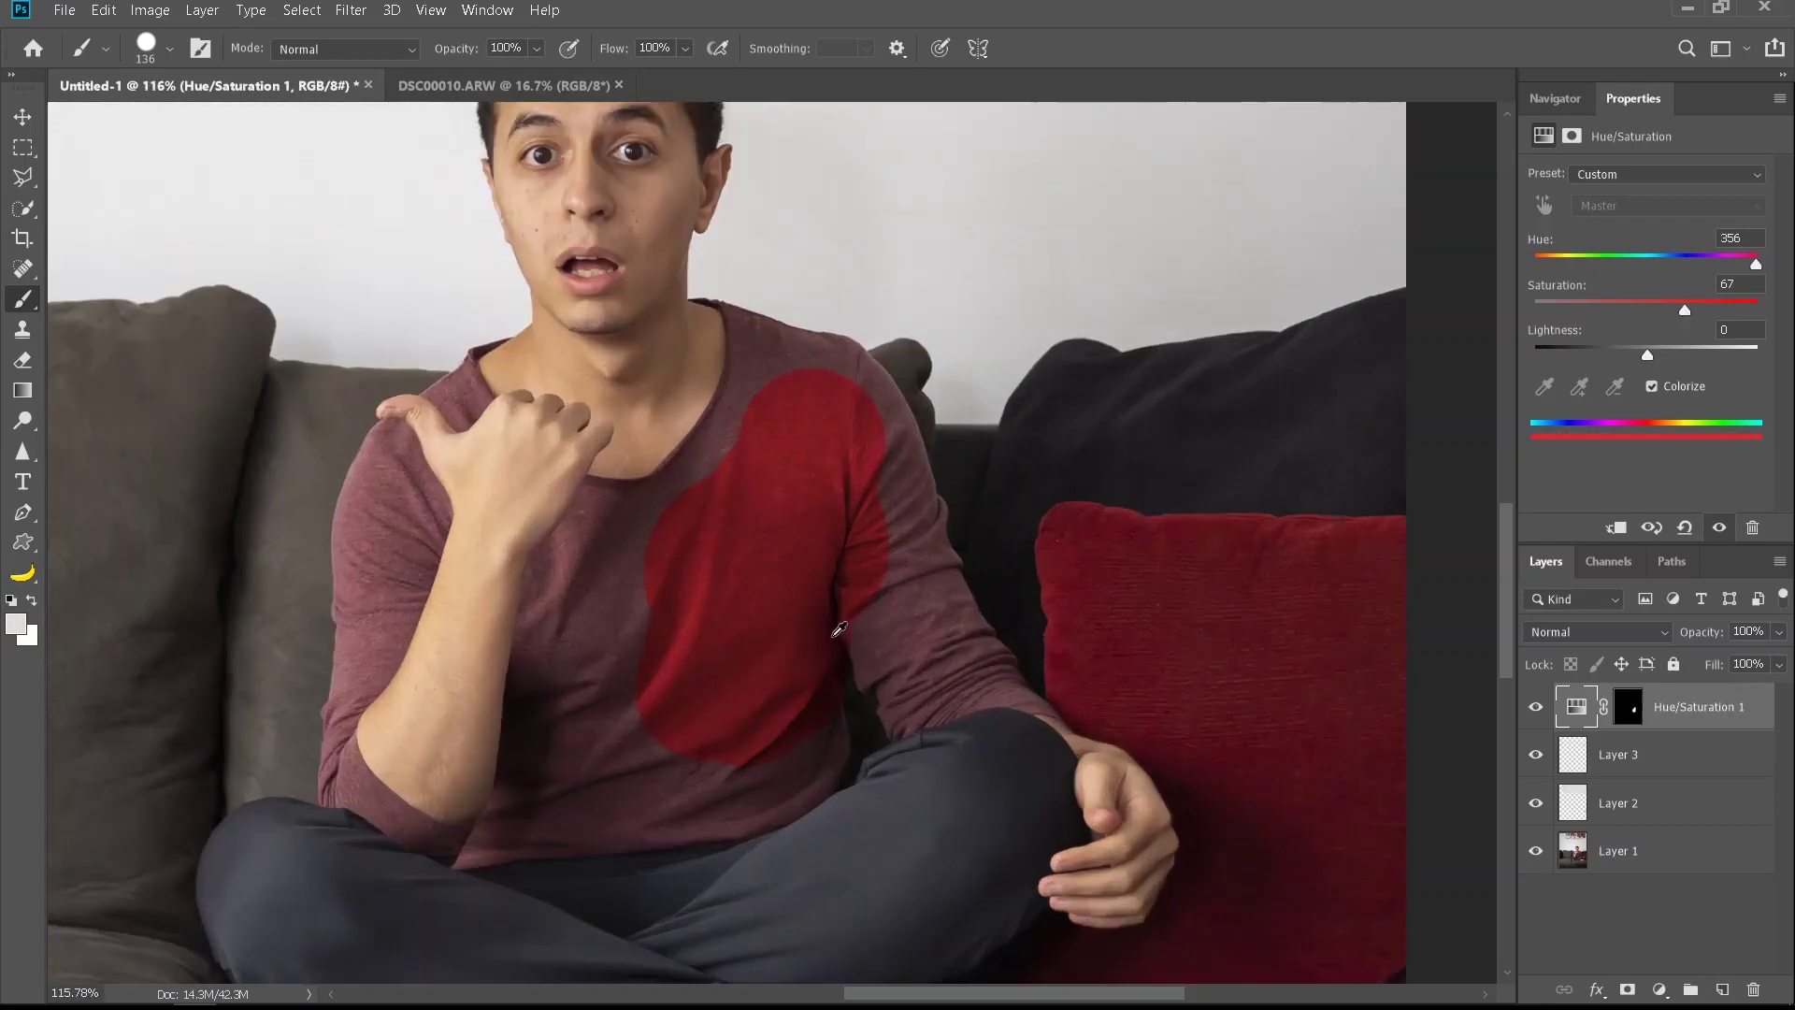
click(1628, 708)
drag(715, 720, 773, 738)
drag(785, 421, 621, 551)
scroll(690, 576, up, 8)
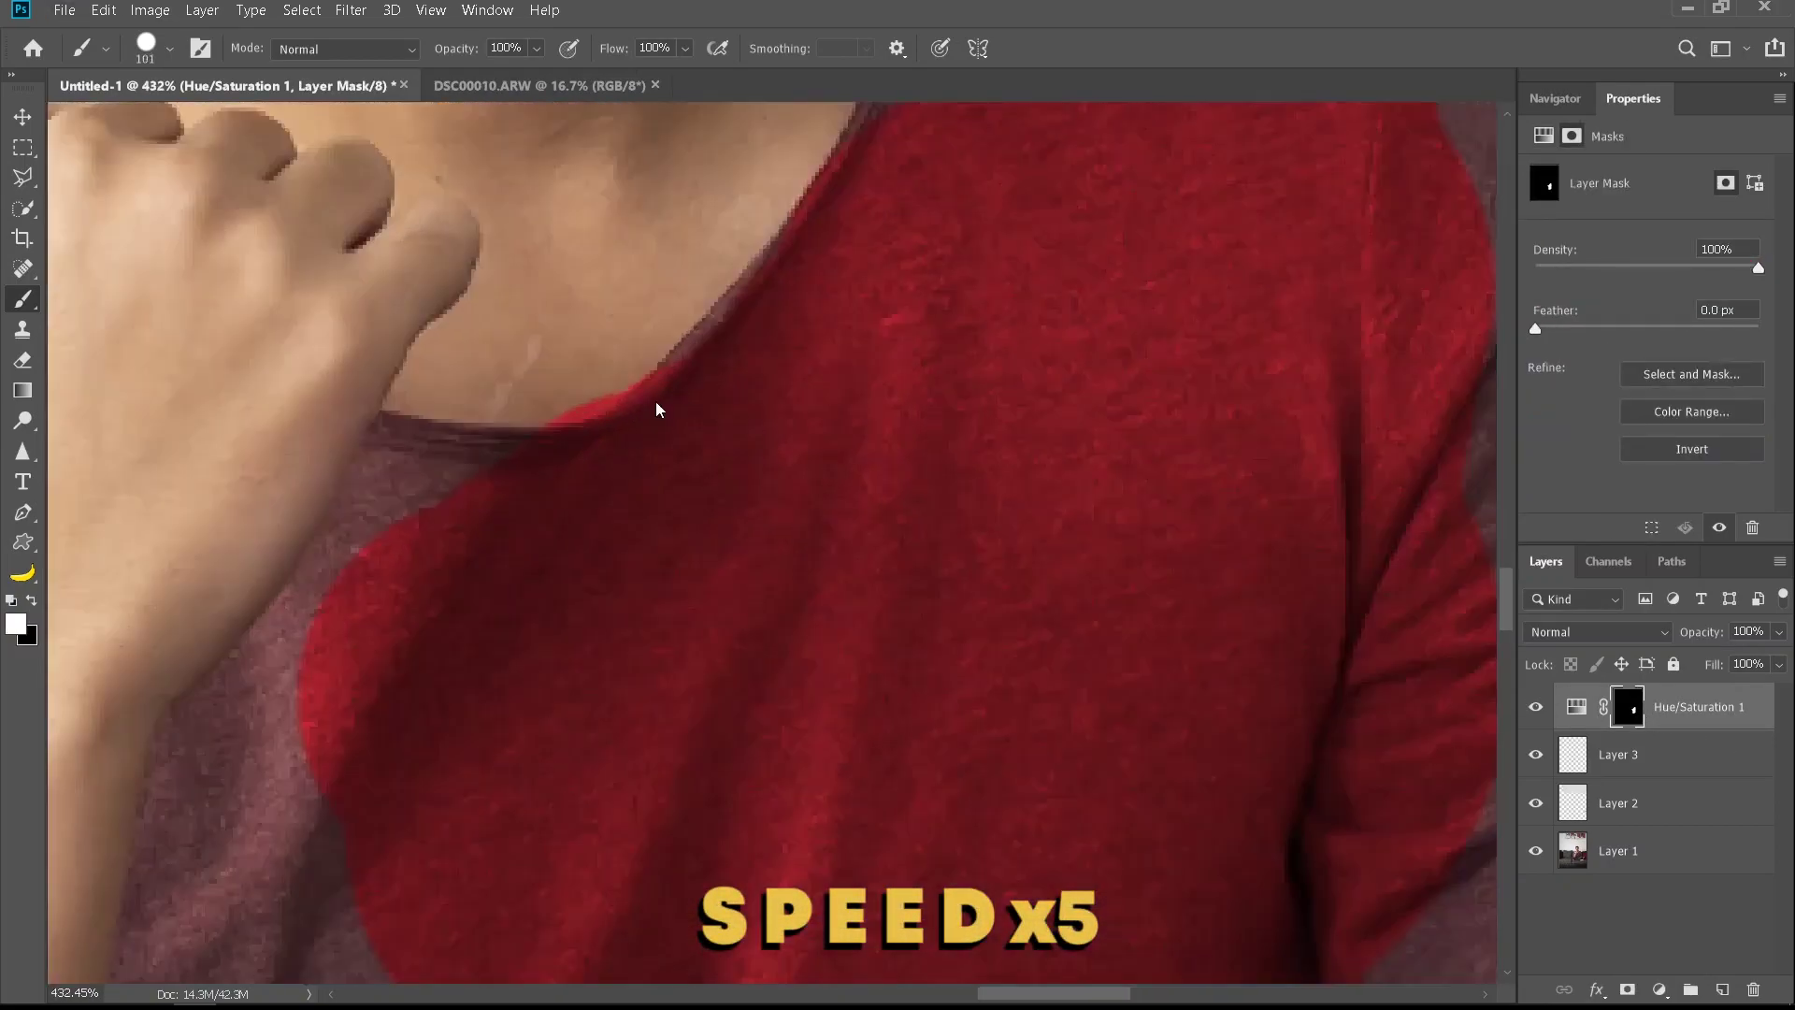
mouse_move(523, 468)
mouse_down()
mouse_move(401, 464)
mouse_move(301, 662)
mouse_up()
scroll(405, 437, down, 2)
drag(390, 582, 285, 710)
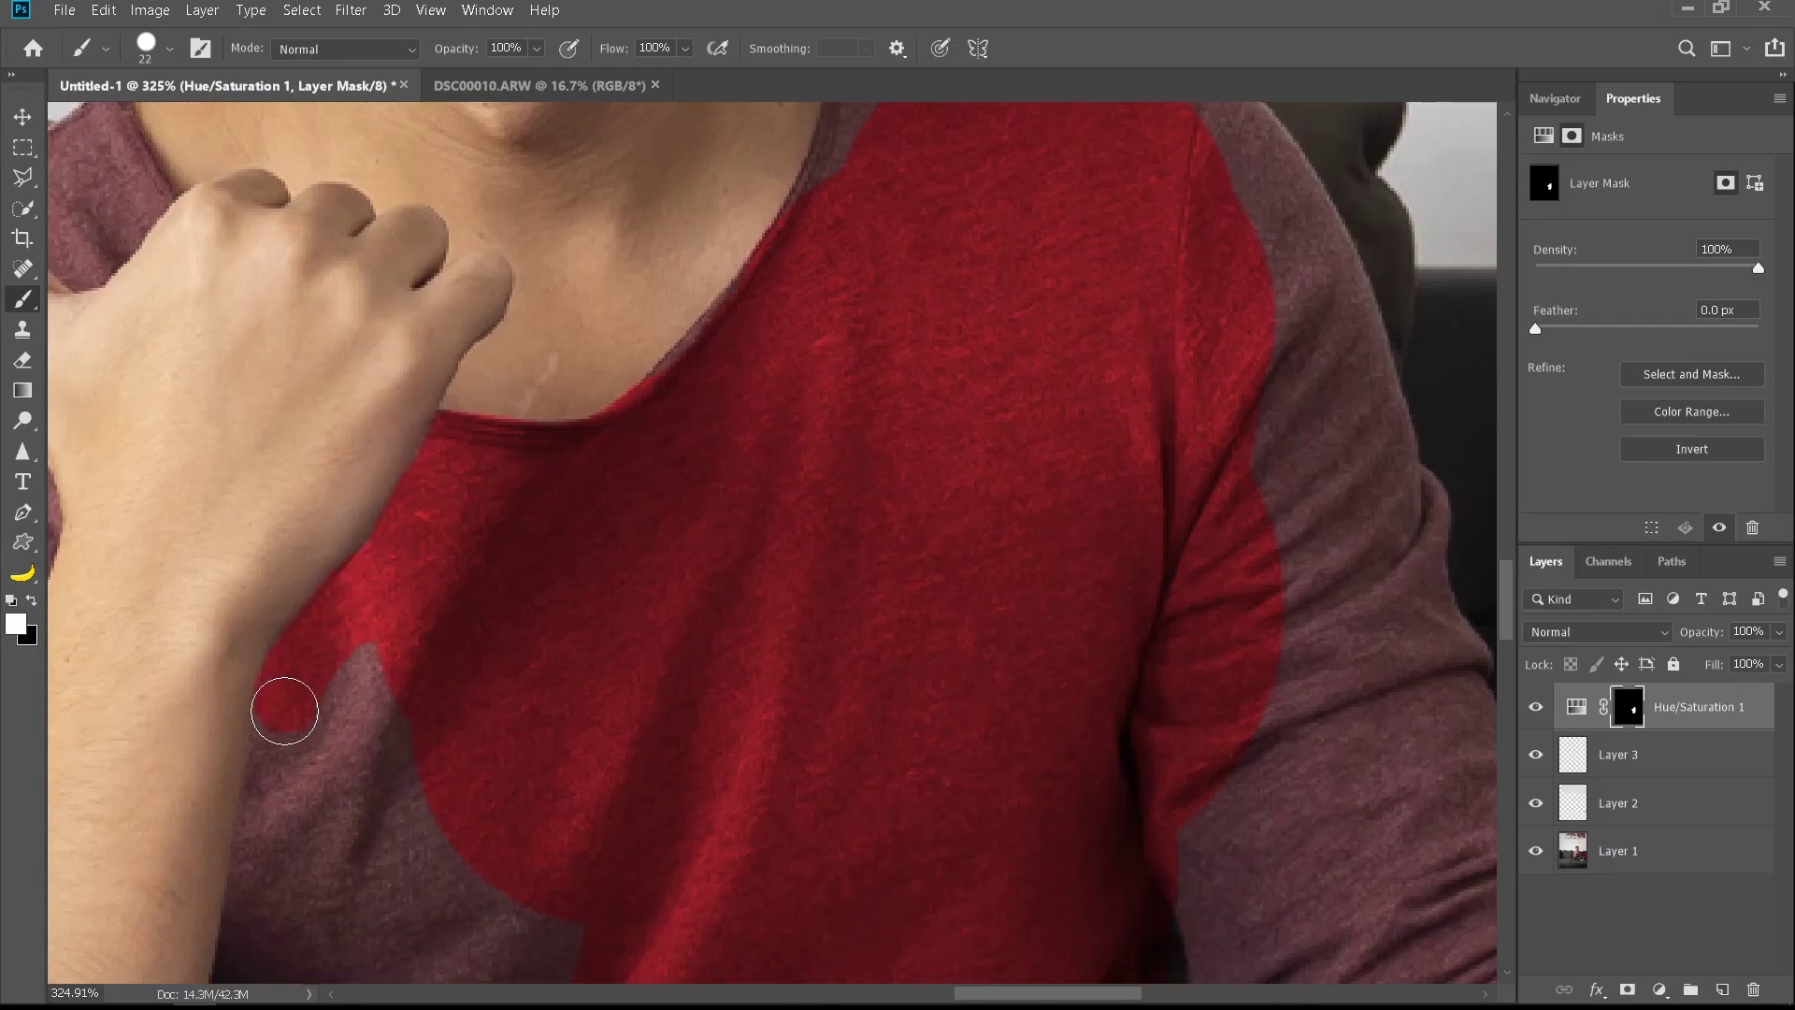
Quick-select the sweater's torso and the sleeve beside the red cushion on Layer 1, subtracting the trousers and the grey pillow behind the shoulder
scroll(1117, 421, down, 3)
click(1617, 850)
click(23, 209)
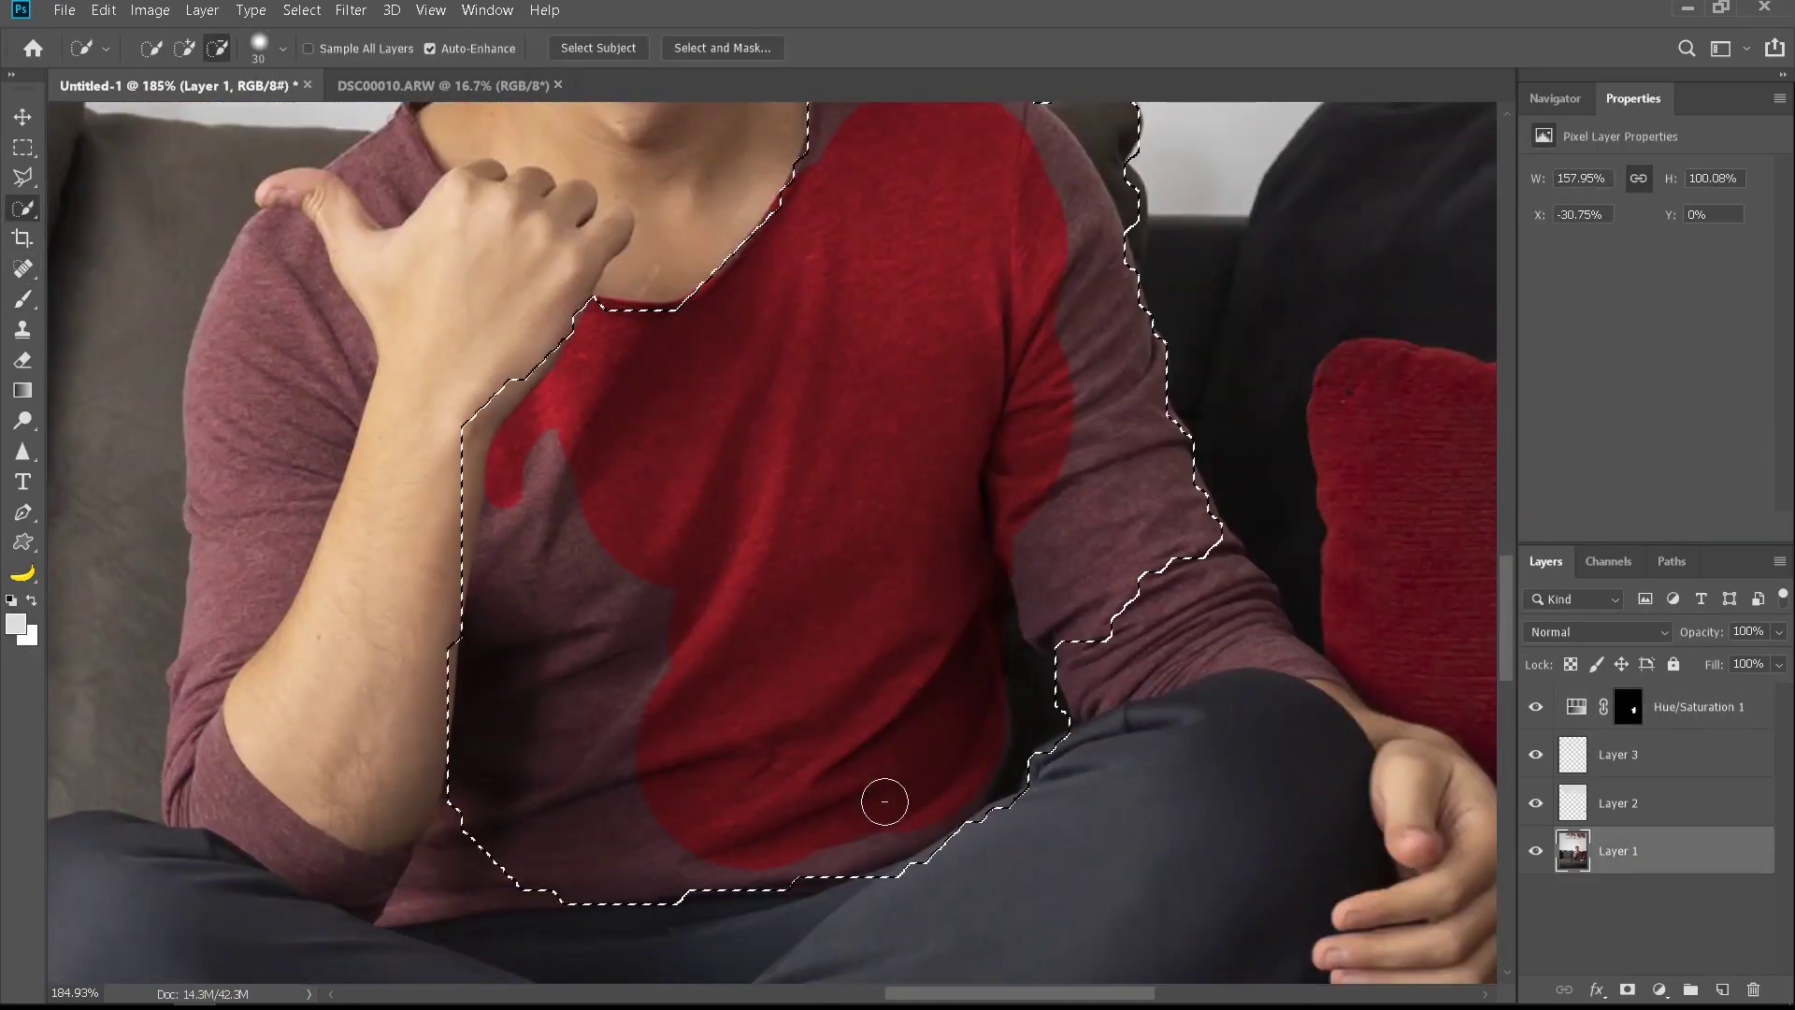
drag(584, 818, 425, 884)
drag(1215, 654, 645, 655)
drag(673, 655, 842, 785)
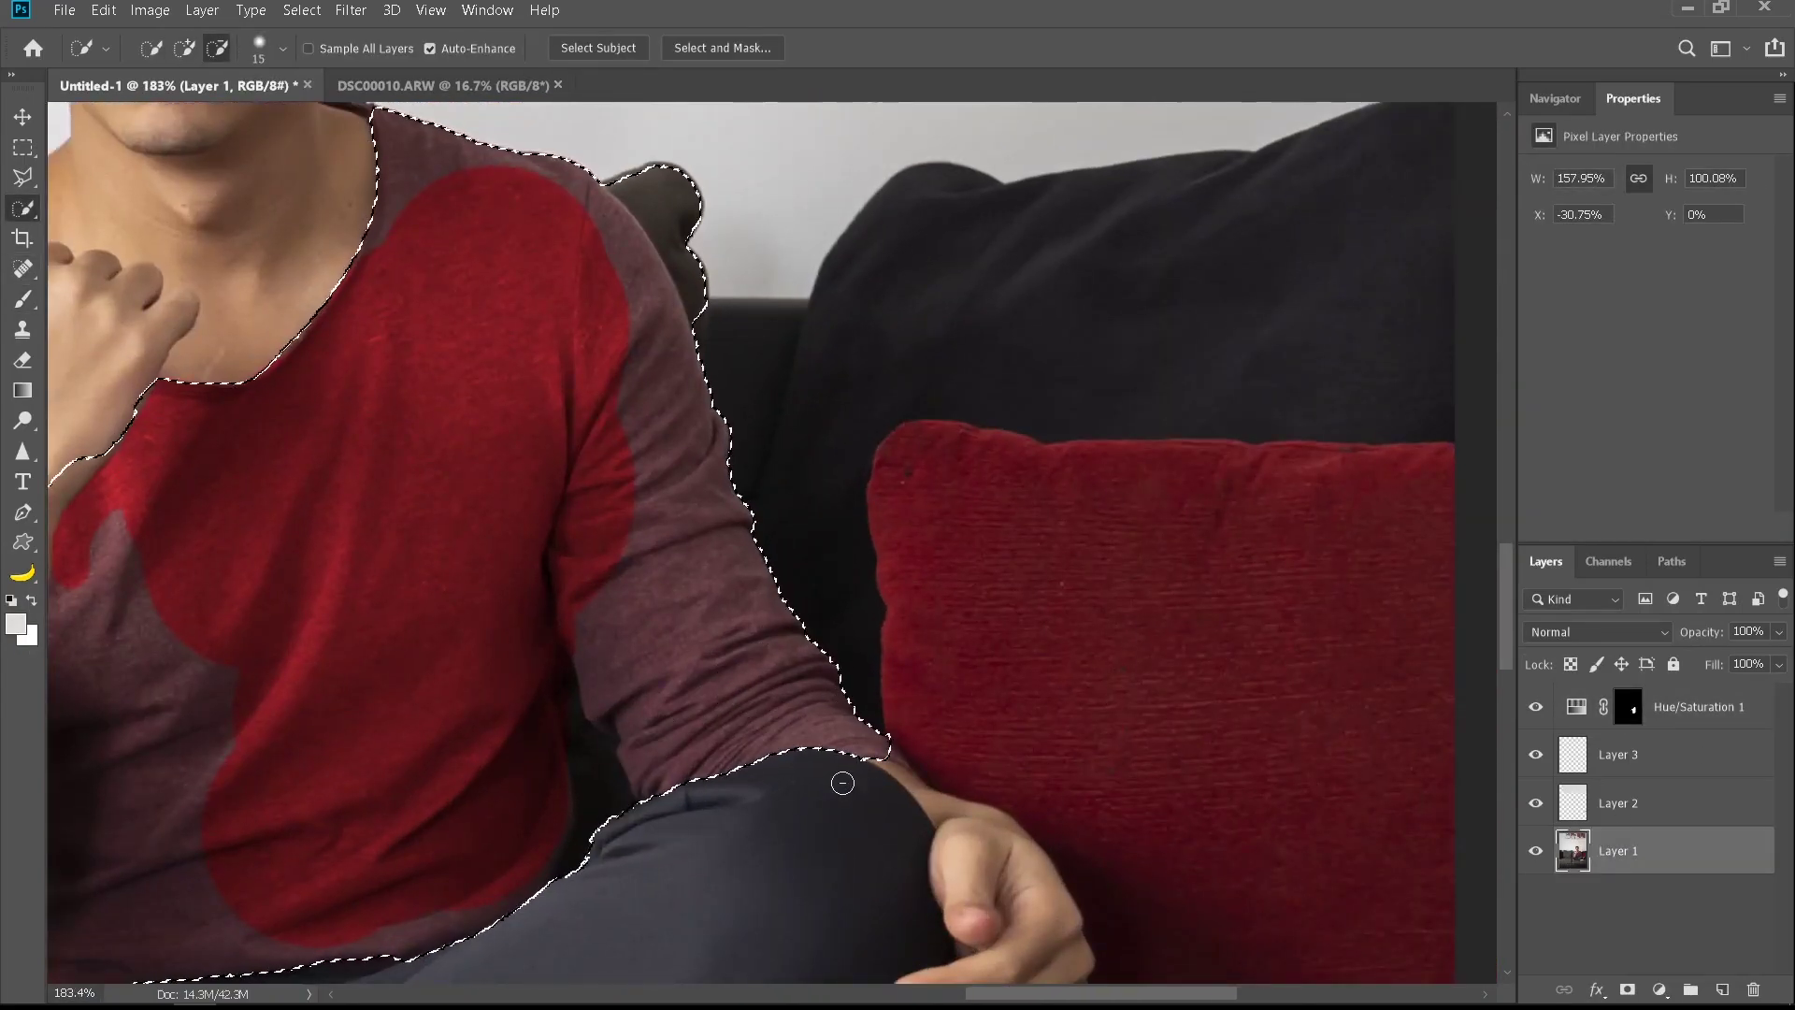
click(643, 176)
Extend the quick selection over the raised arm's sleeve down to its cuff, leaving the bare forearm and hand out
drag(281, 468, 1028, 467)
scroll(617, 581, up, 2)
drag(617, 581, 608, 392)
scroll(655, 561, down, 2)
drag(742, 730, 635, 599)
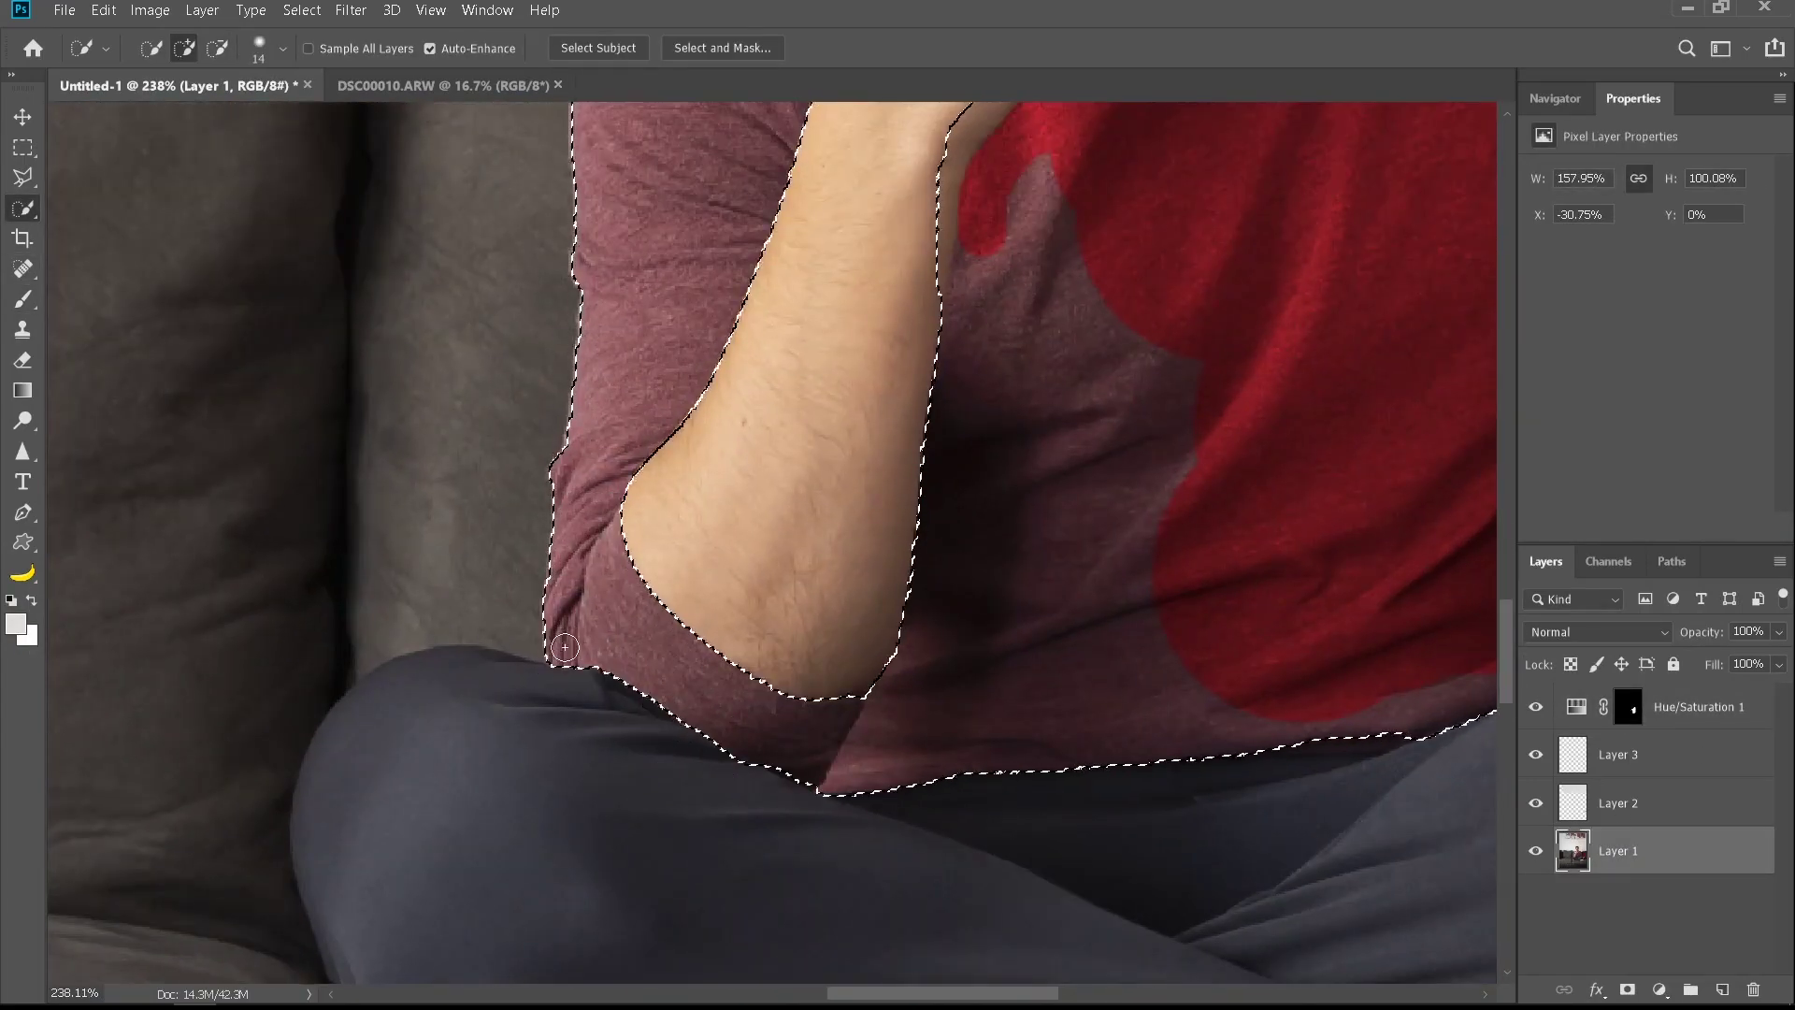
scroll(686, 345, up, 5)
scroll(685, 345, down, 4)
Fill the sweater selection with white on the Hue/Saturation mask and deselect
click(1628, 706)
key(ctrl+BackSpace)
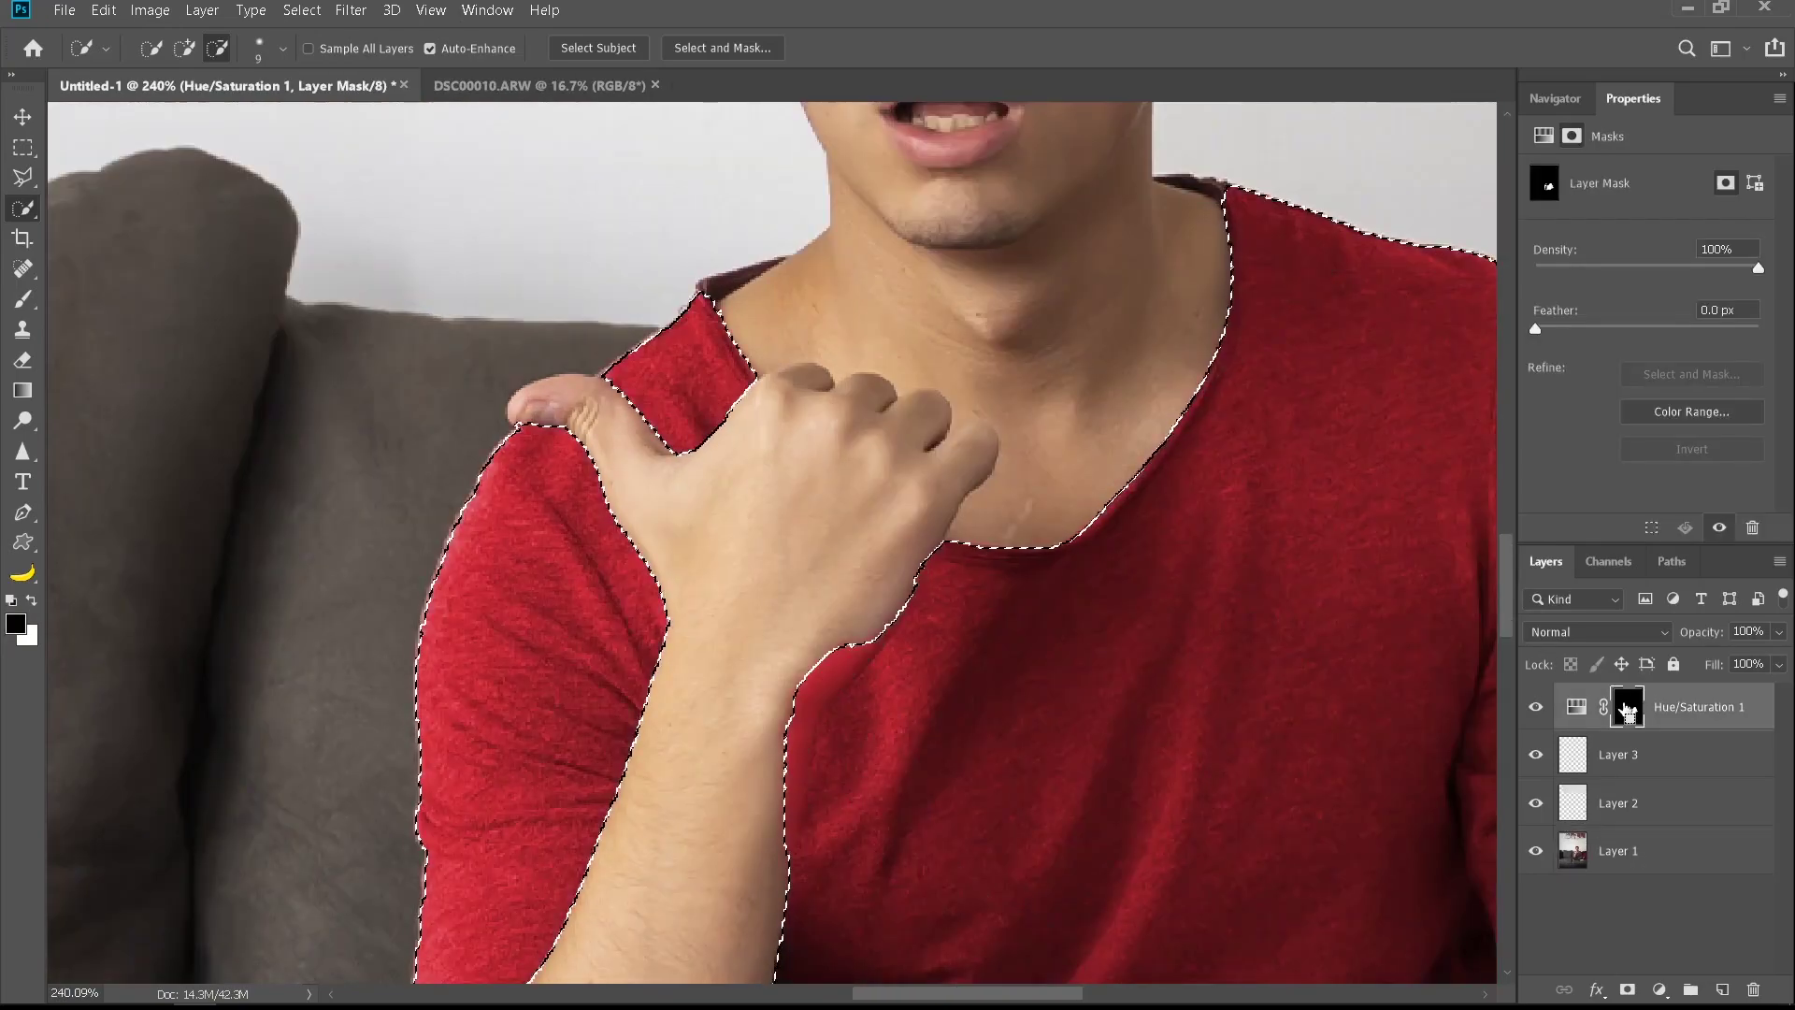
key(ctrl+d)
Brush white onto the Hue/Saturation mask at the end of the sleeve beside the red cushion
drag(1215, 823, 658, 510)
scroll(1166, 853, up, 2)
key(b)
scroll(837, 862, down, 3)
scroll(1346, 786, up, 3)
key(x)
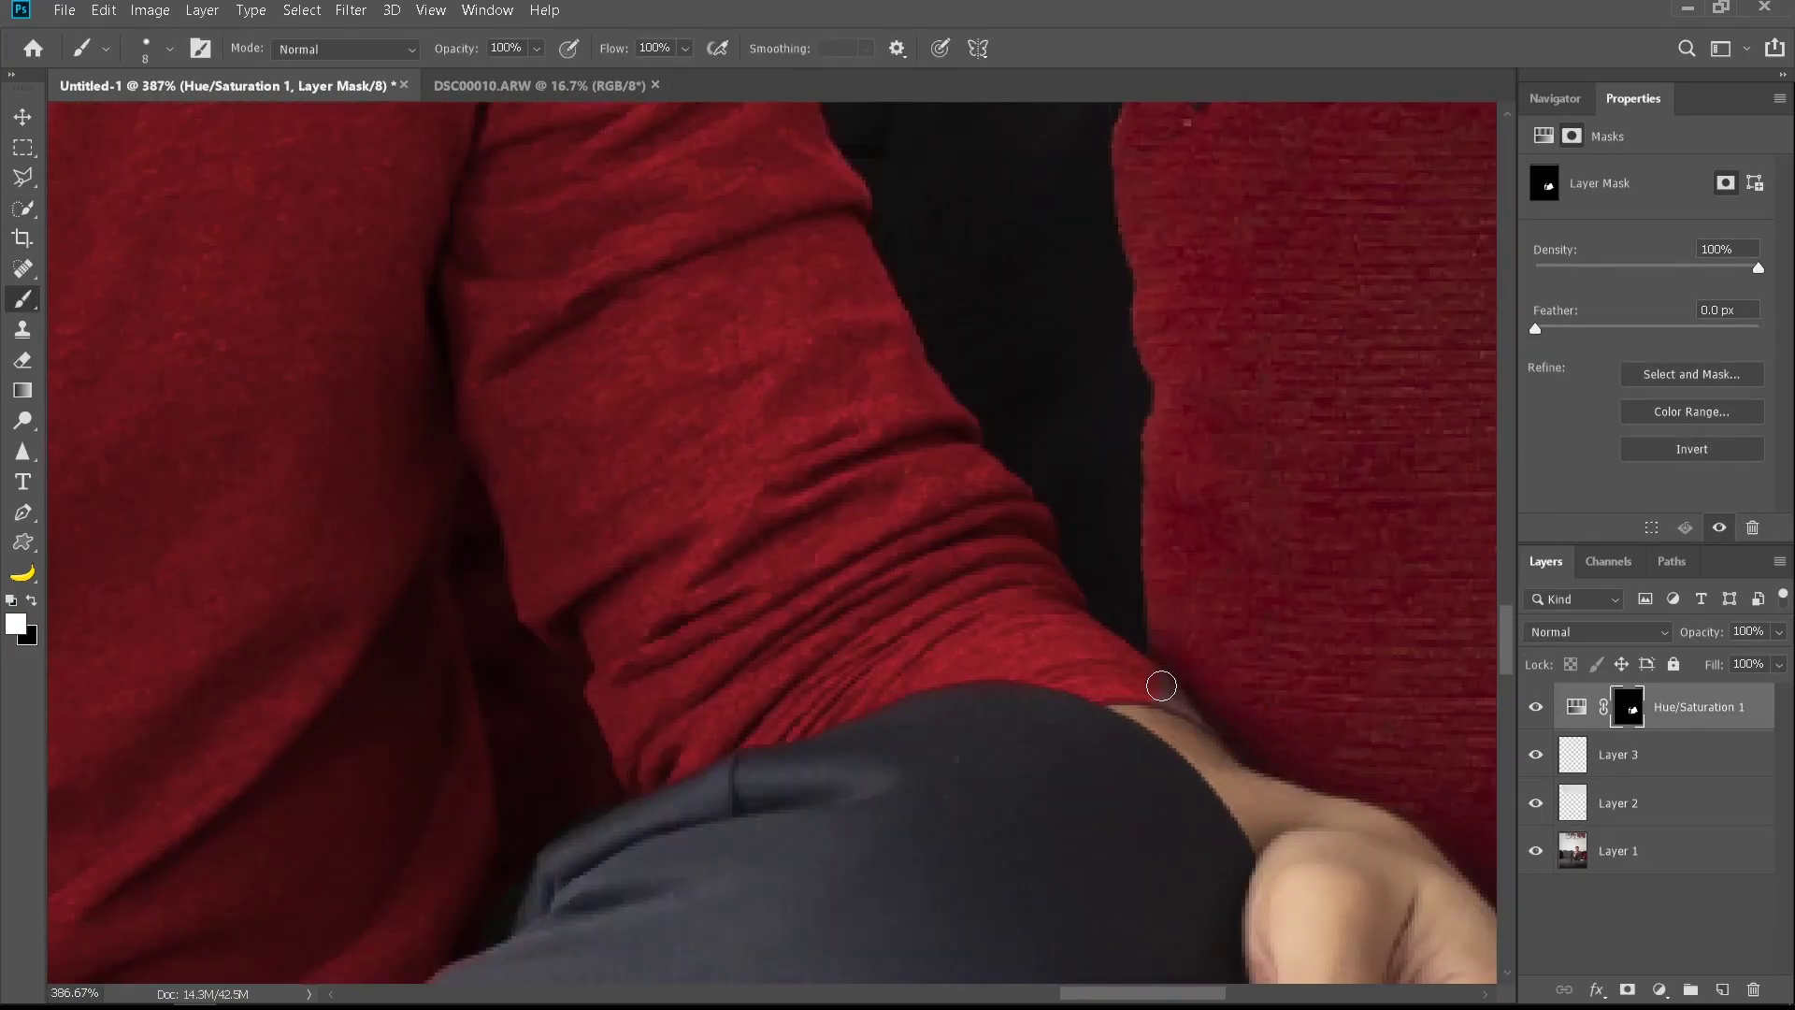
click(1159, 685)
Refine the Hue/Saturation mask along the collar, shoulders and raised sleeve's edge with a small brush, switching between black and white
scroll(823, 673, down, 2)
key(x)
scroll(495, 907, down, 4)
scroll(593, 453, up, 5)
drag(592, 452, 1181, 453)
scroll(522, 548, up, 2)
key(bracketleft)
key(bracketleft)
key(bracketleft)
key(bracketleft)
key(bracketleft)
key(bracketleft)
key(bracketleft)
key(bracketleft)
key(bracketleft)
key(x)
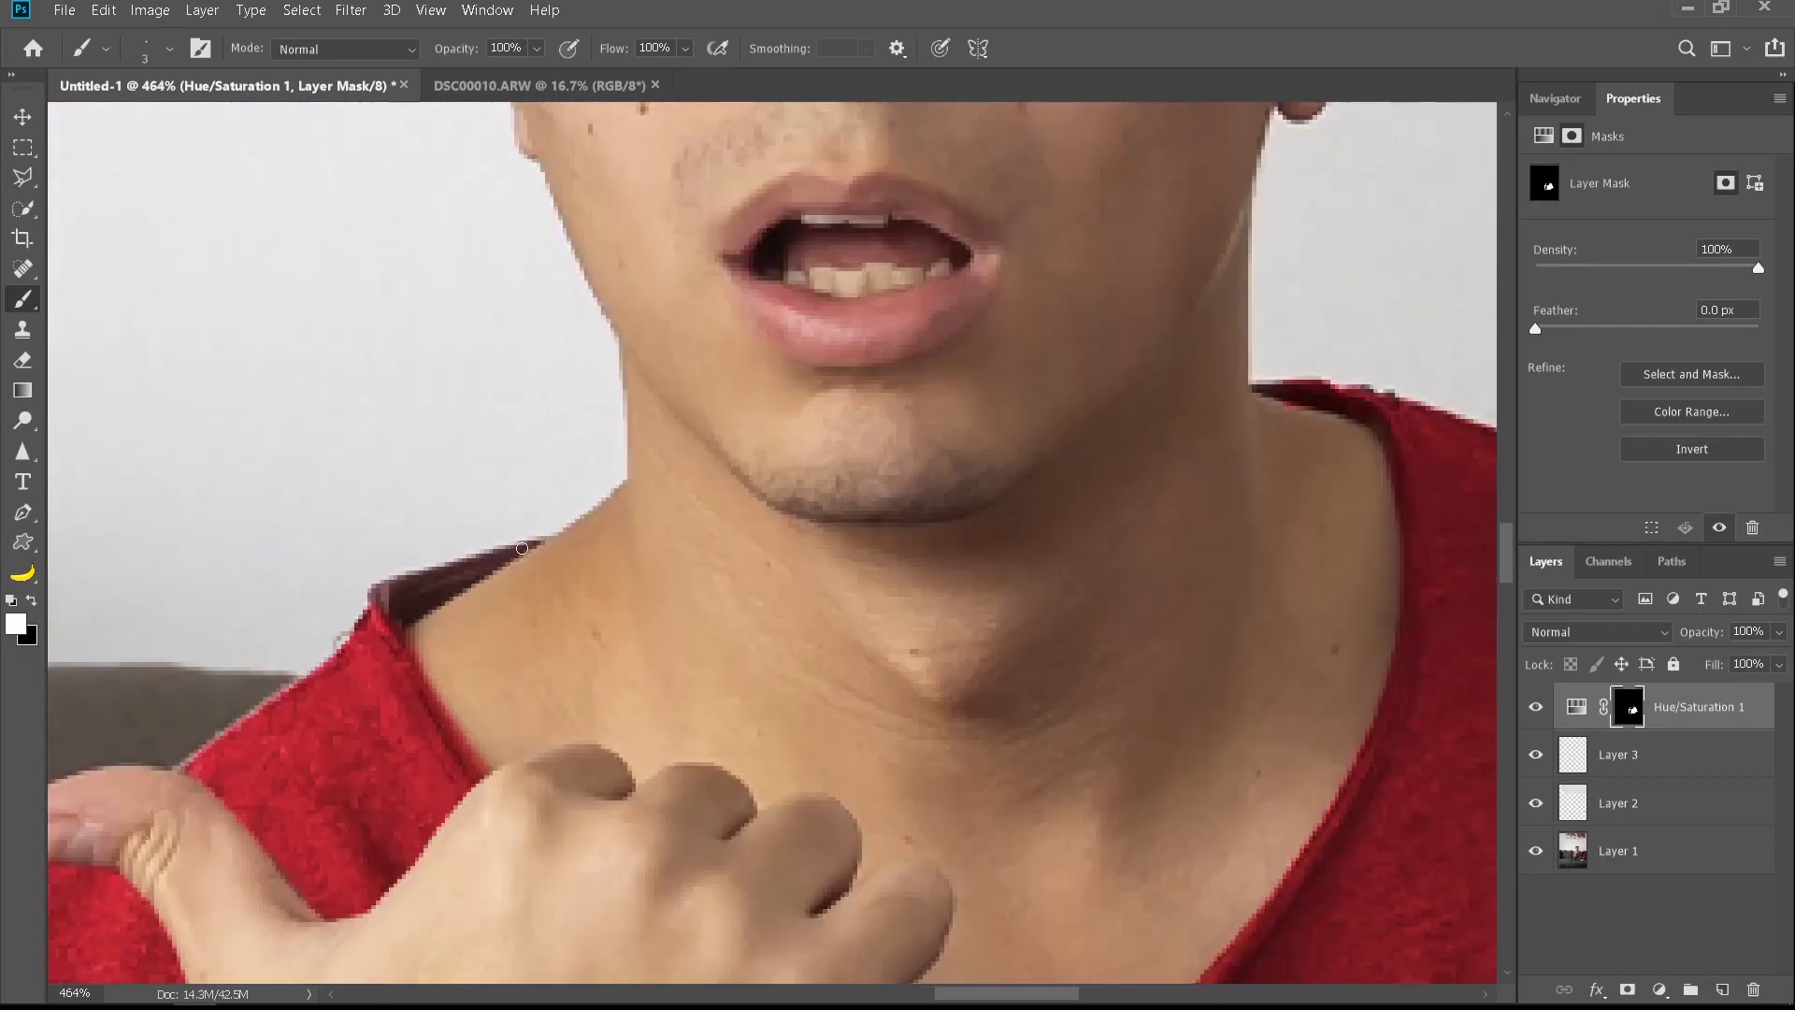
scroll(370, 596, down, 2)
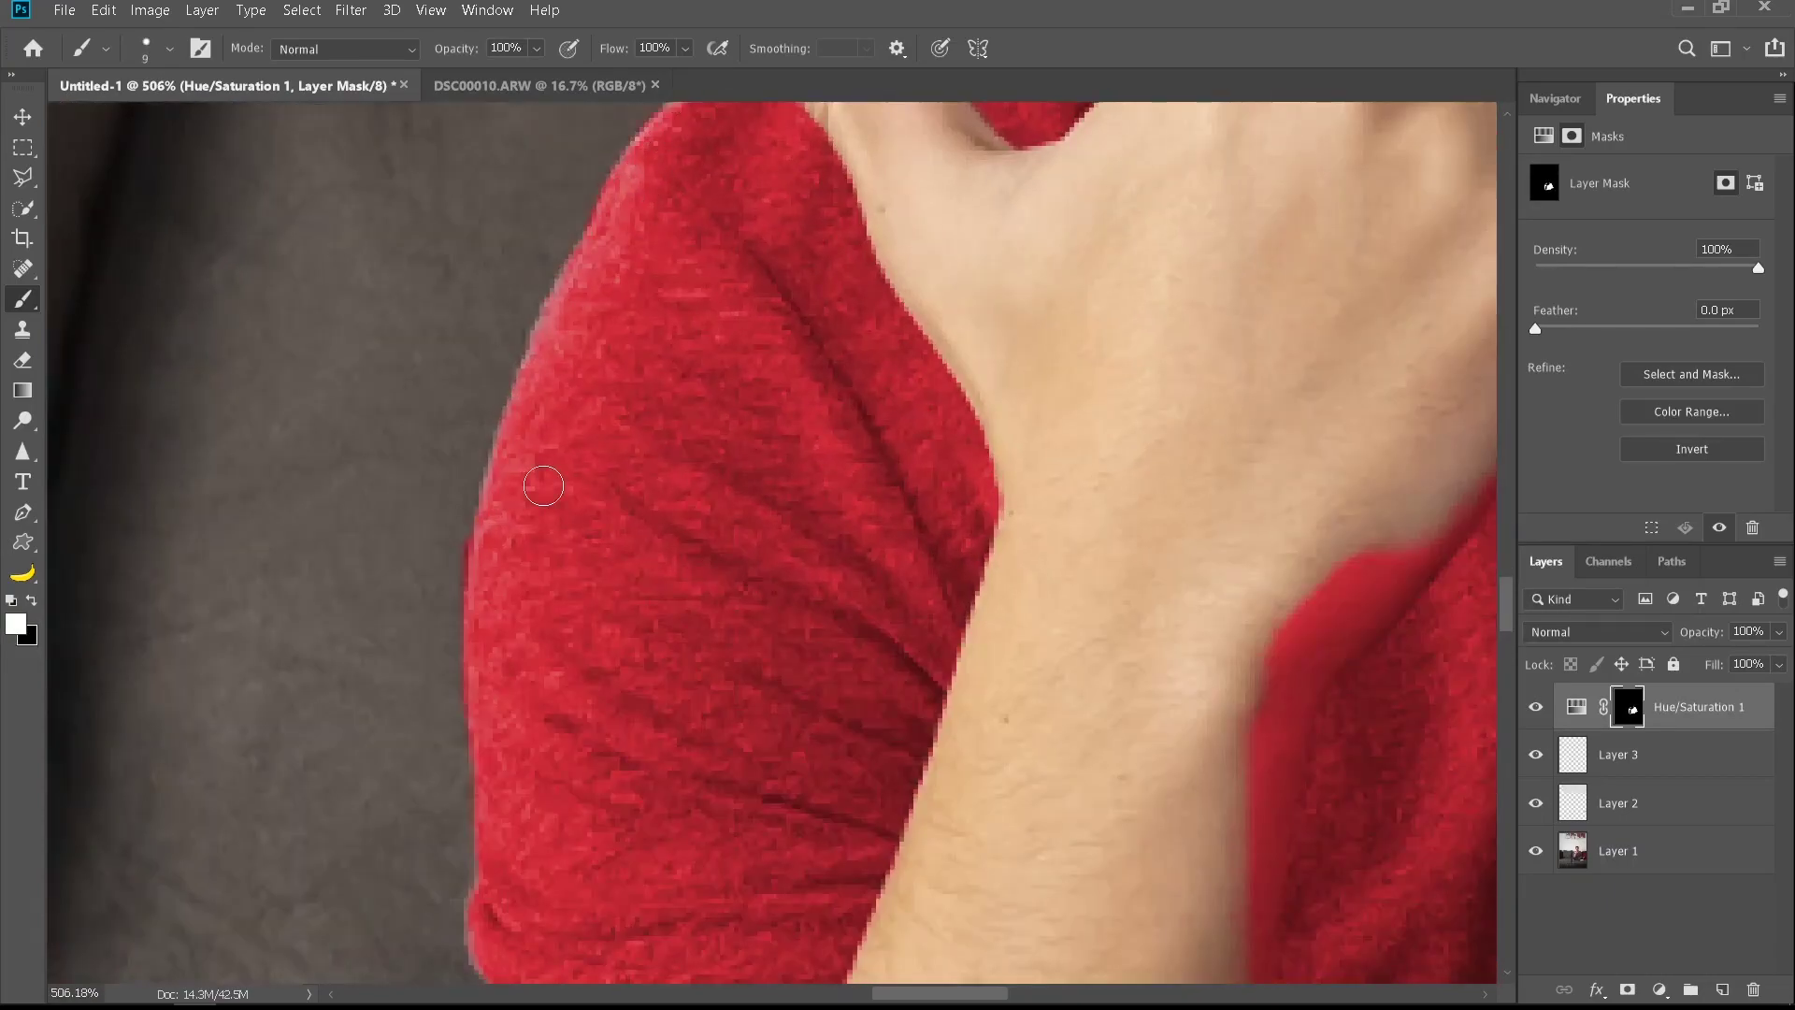
Review the recoloured sweater in the whole image and in the Navigator preview
scroll(544, 486, down, 10)
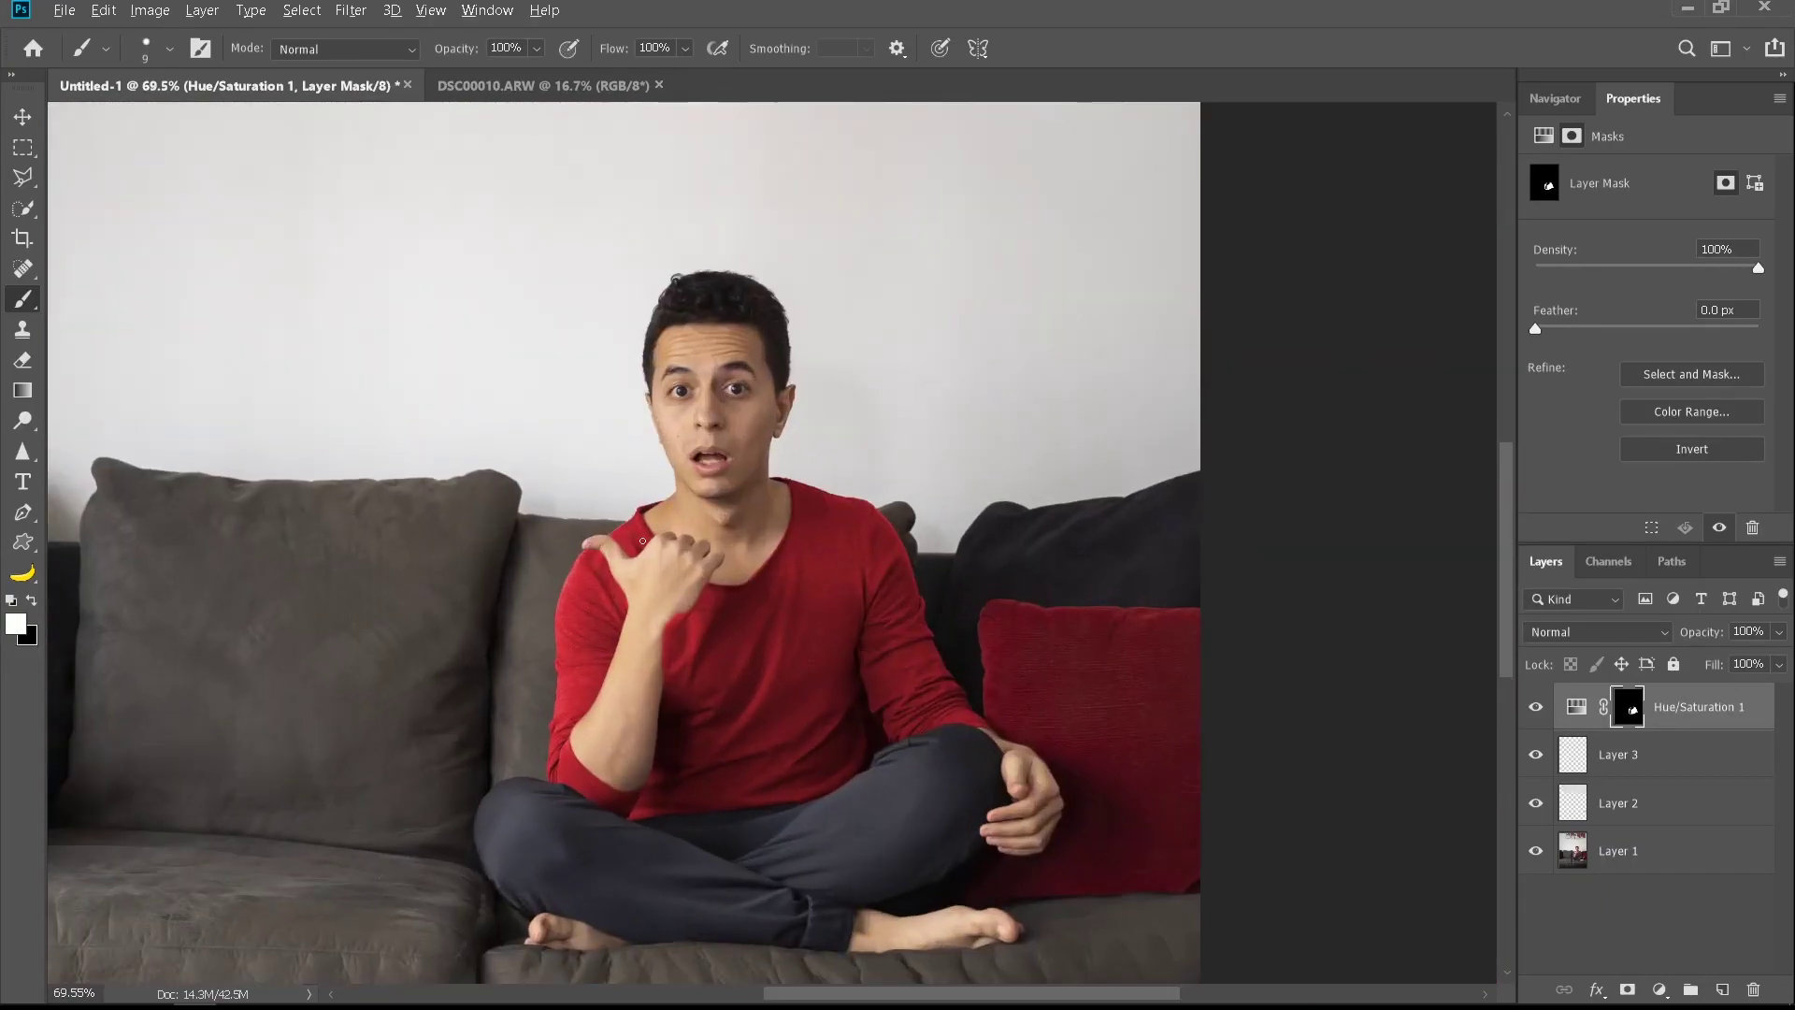
key(v)
key(Escape)
scroll(1174, 619, down, 5)
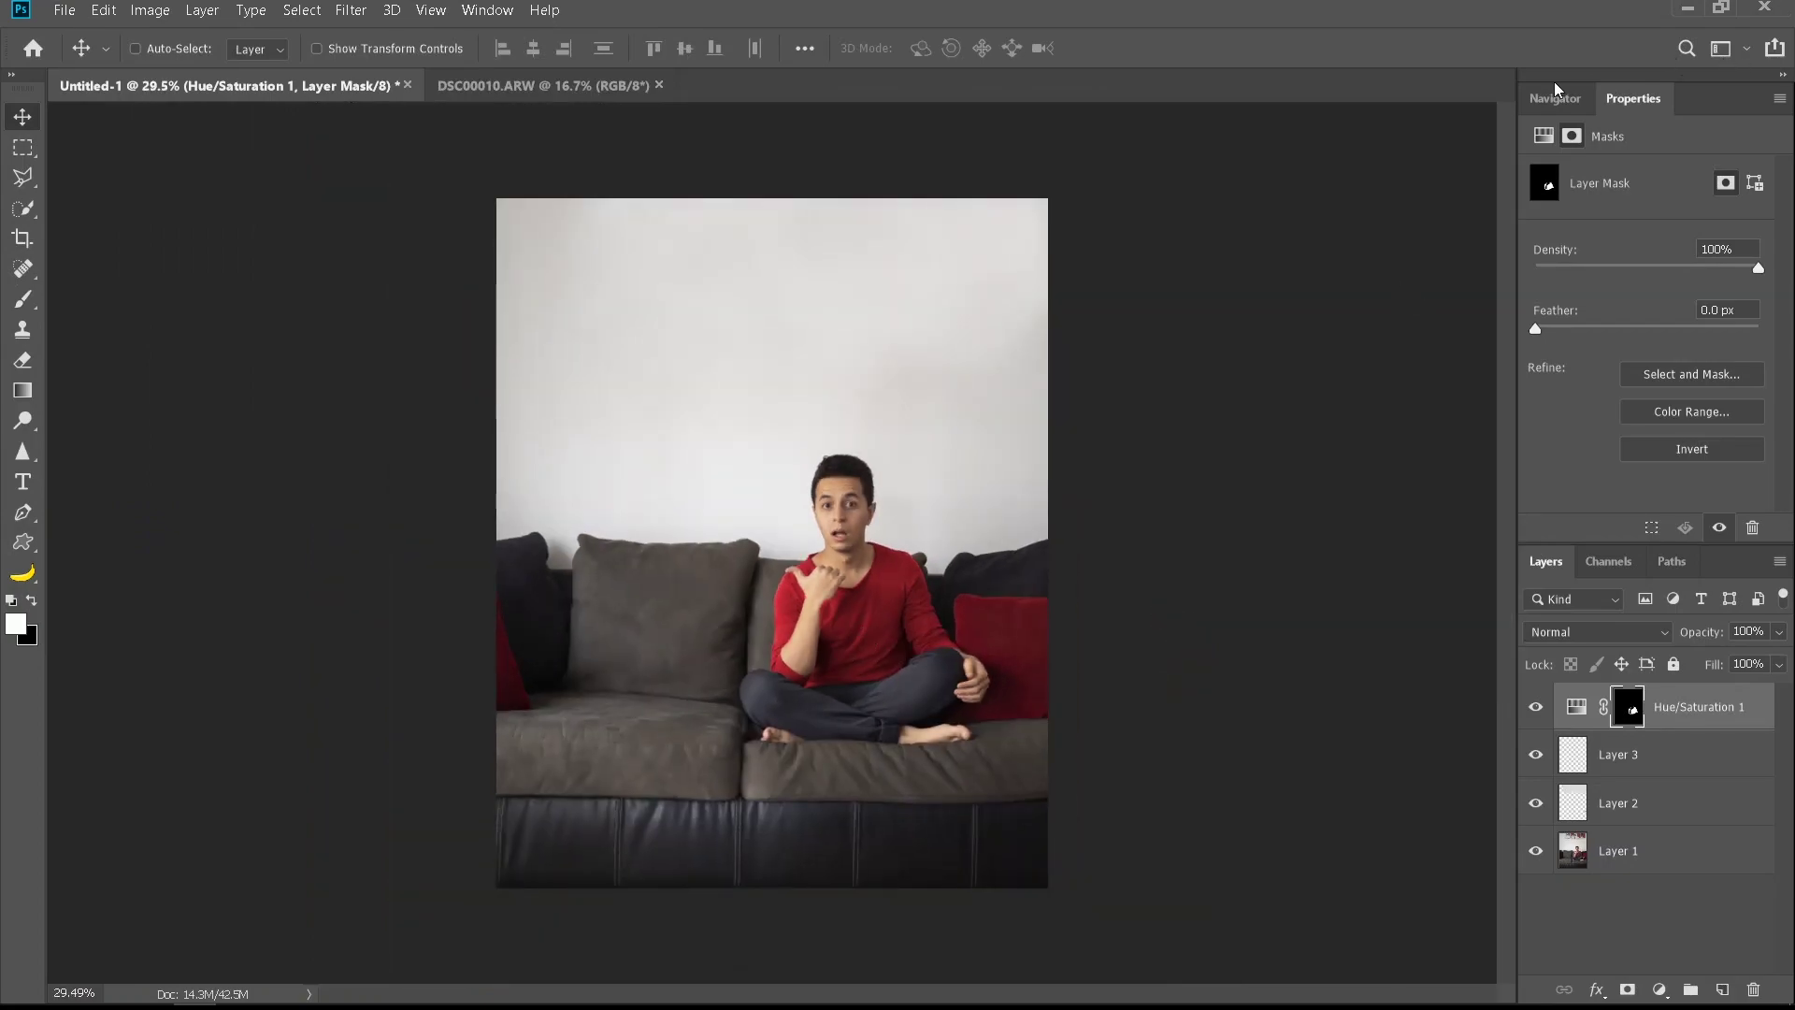
click(1554, 96)
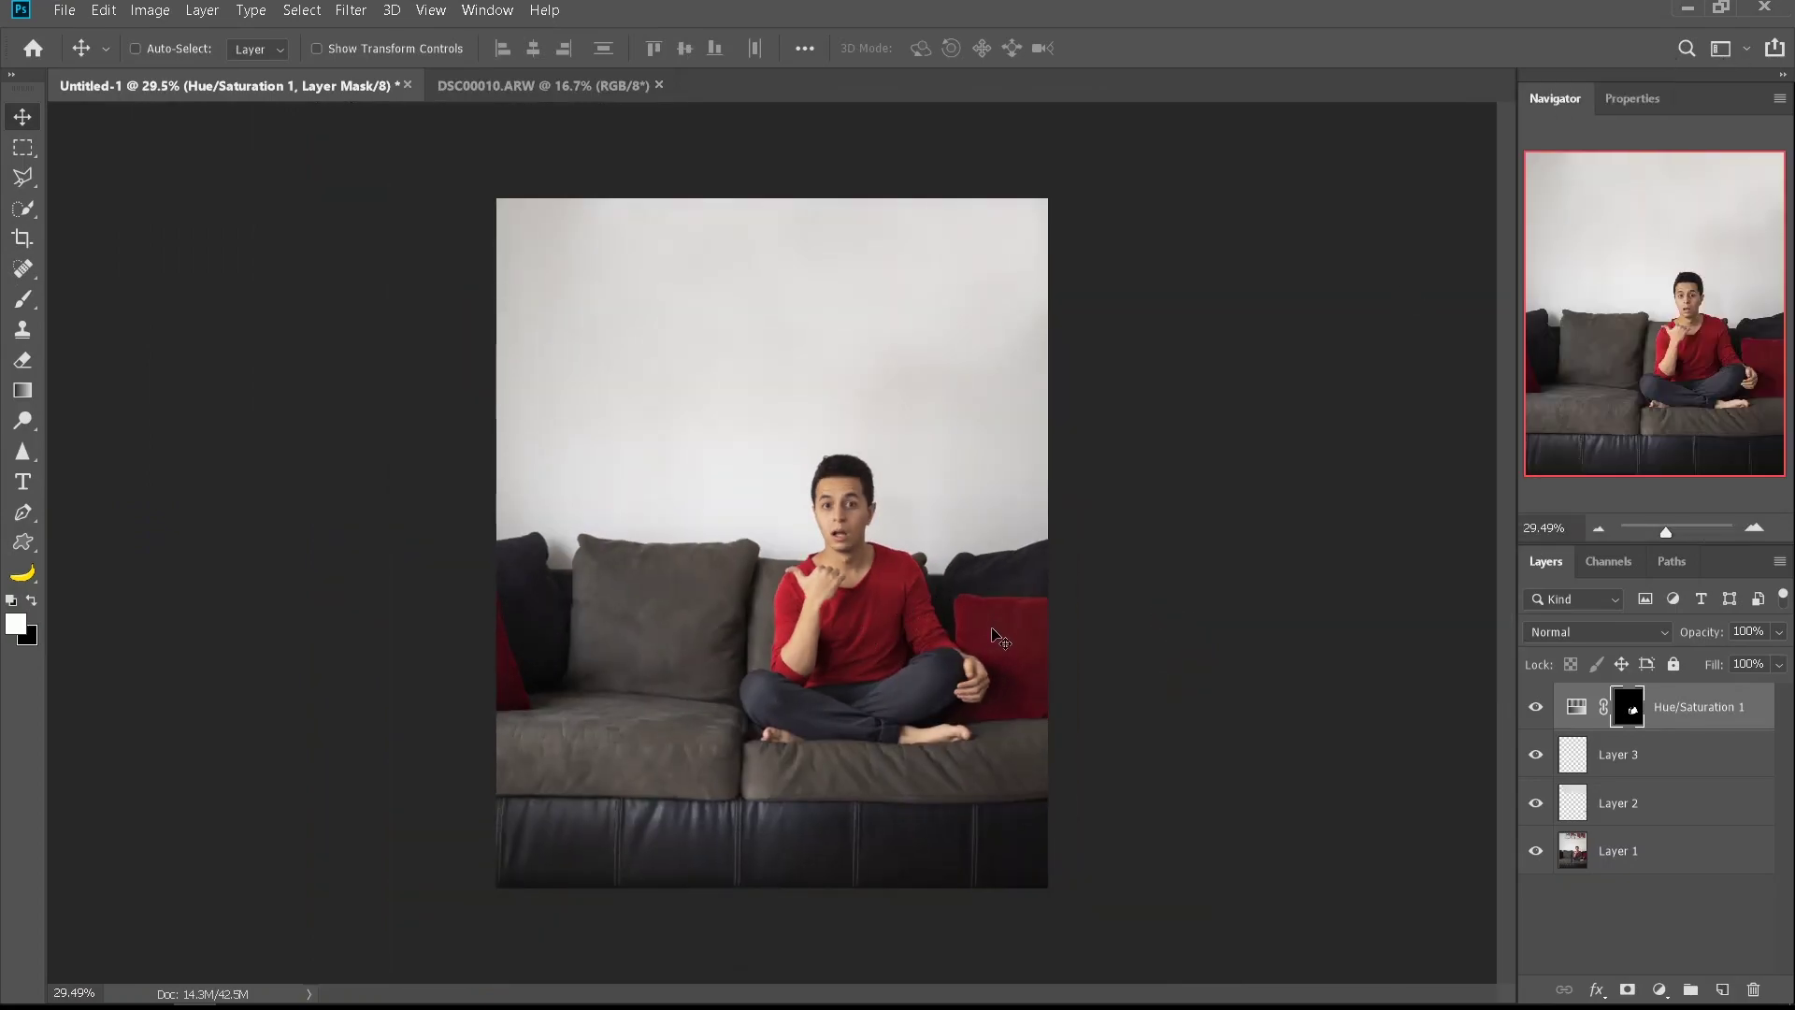
Set the Hue/Saturation adjustment's lightness to -15 to darken the red sweater
click(1579, 709)
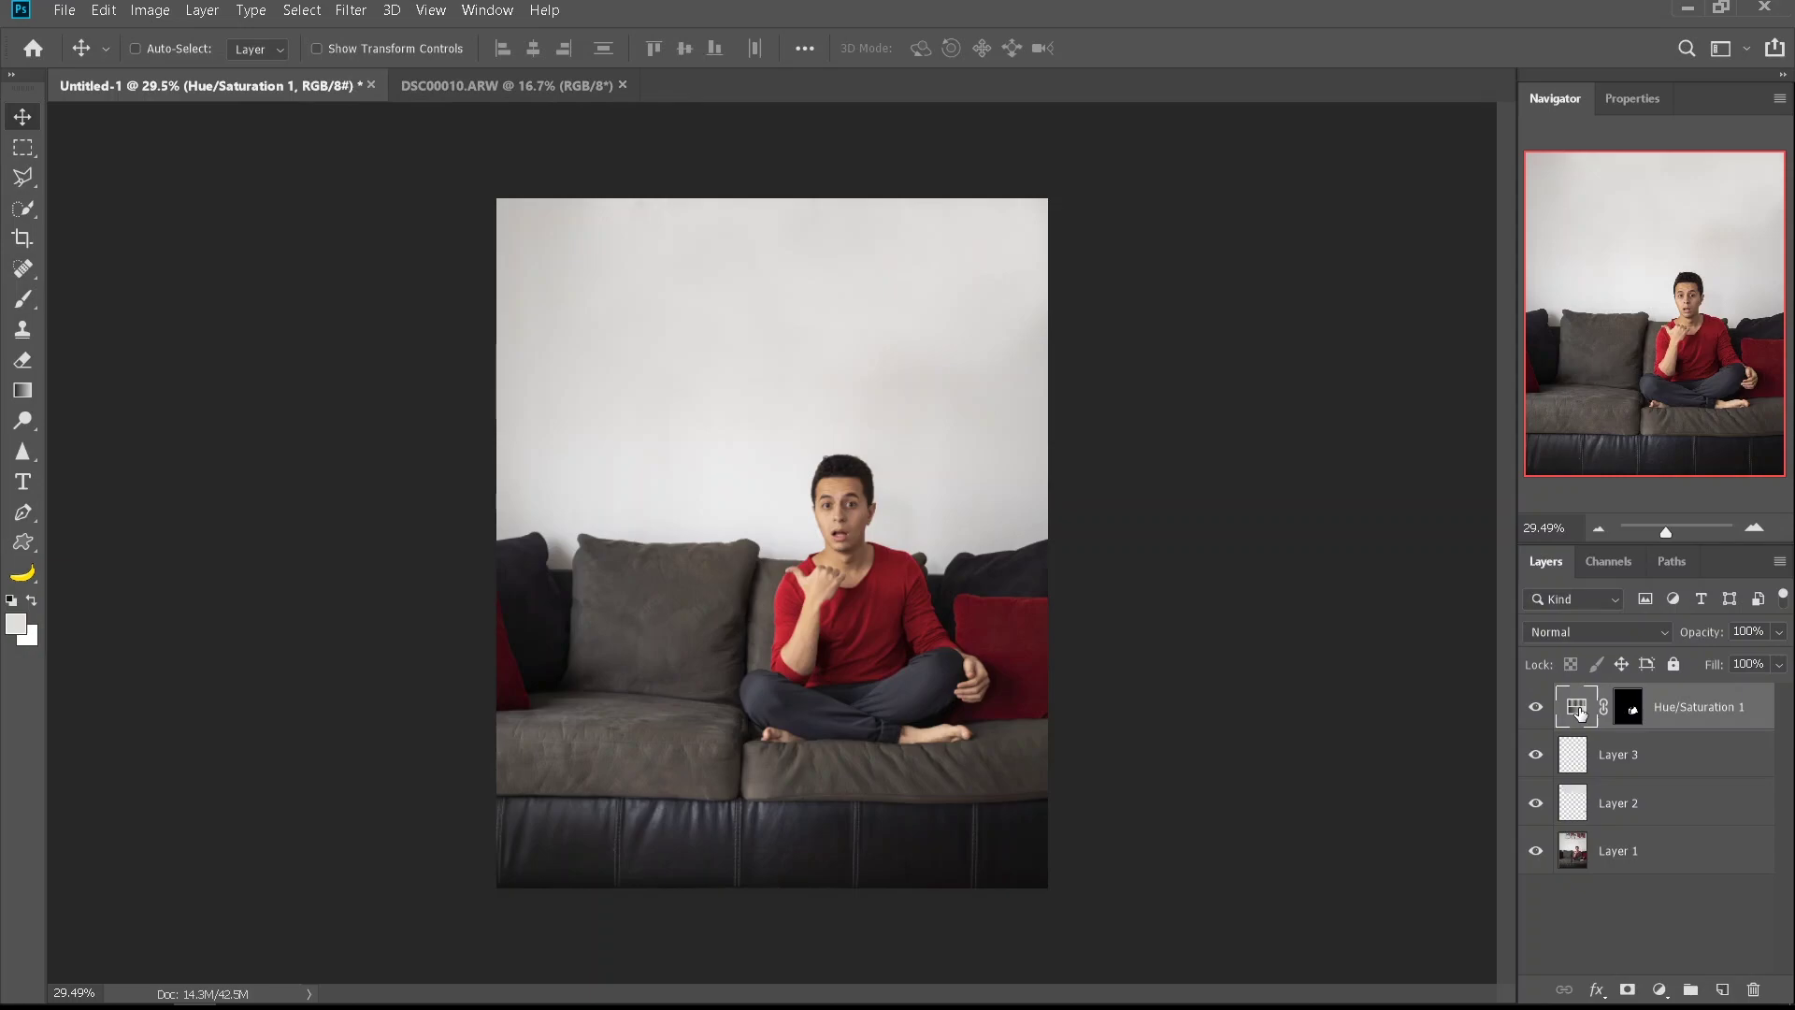
double_click(1574, 708)
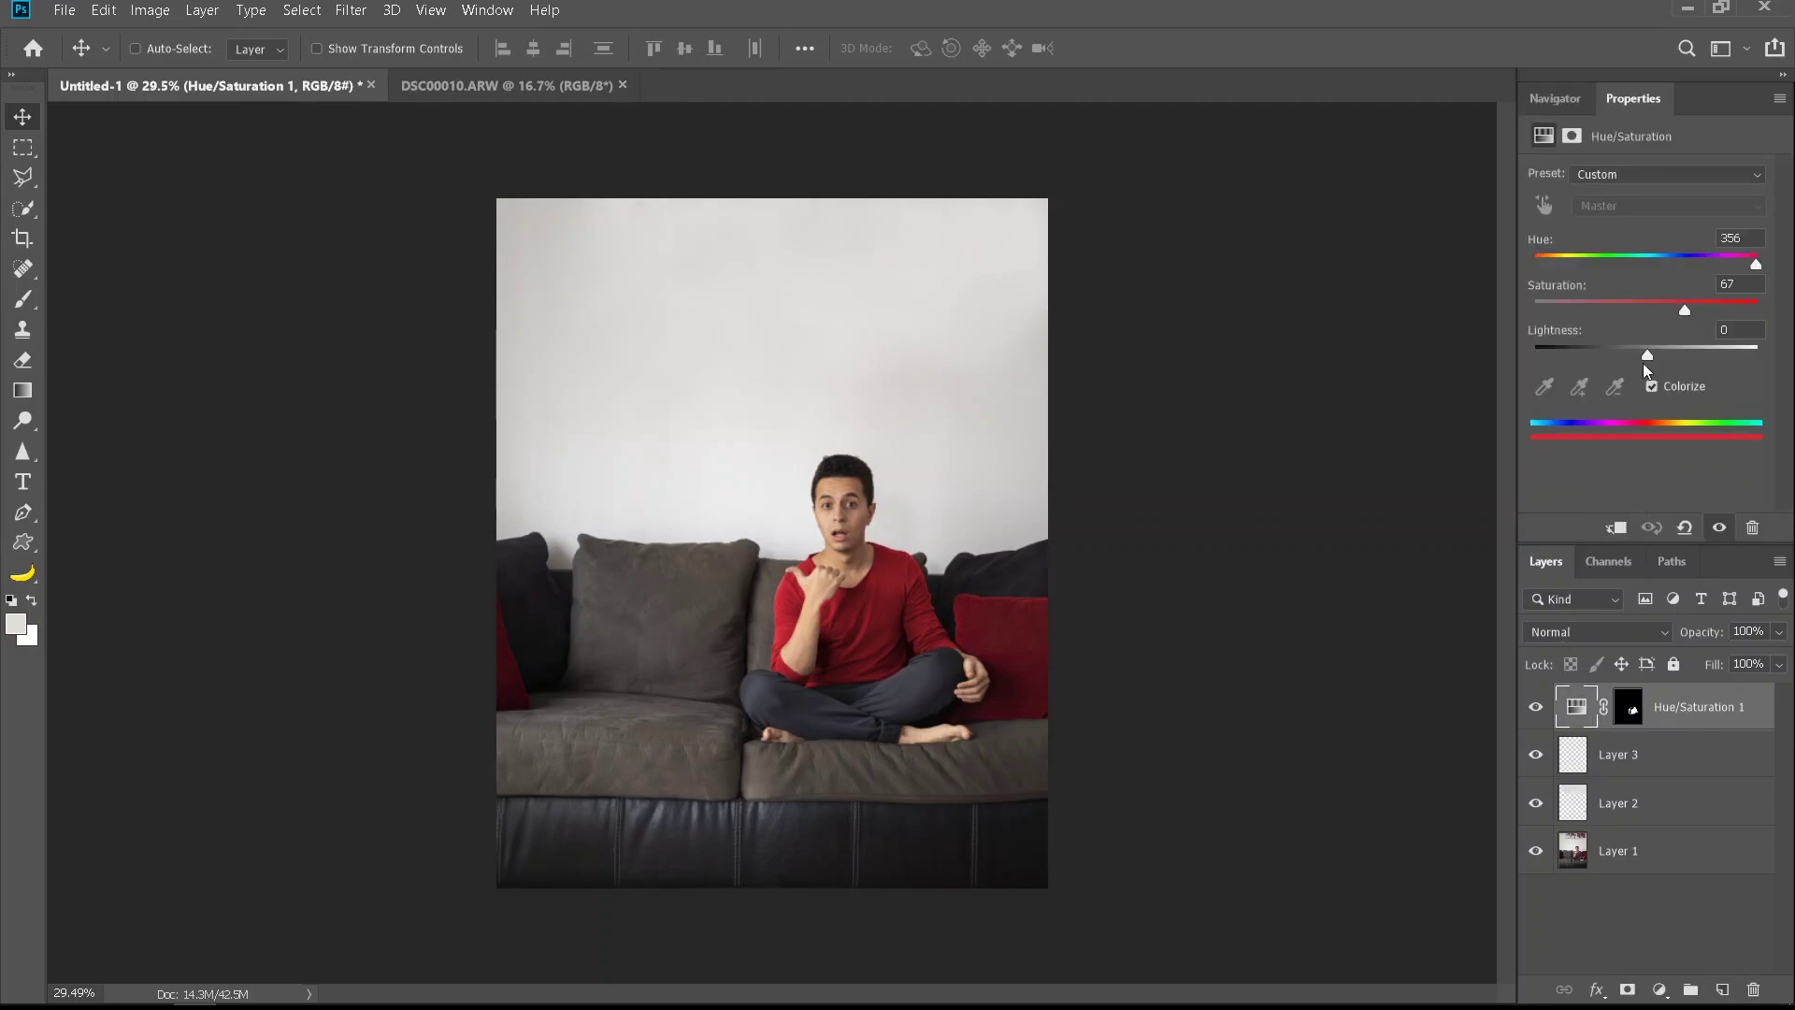
click(1636, 354)
drag(1626, 355, 1630, 355)
key(b)
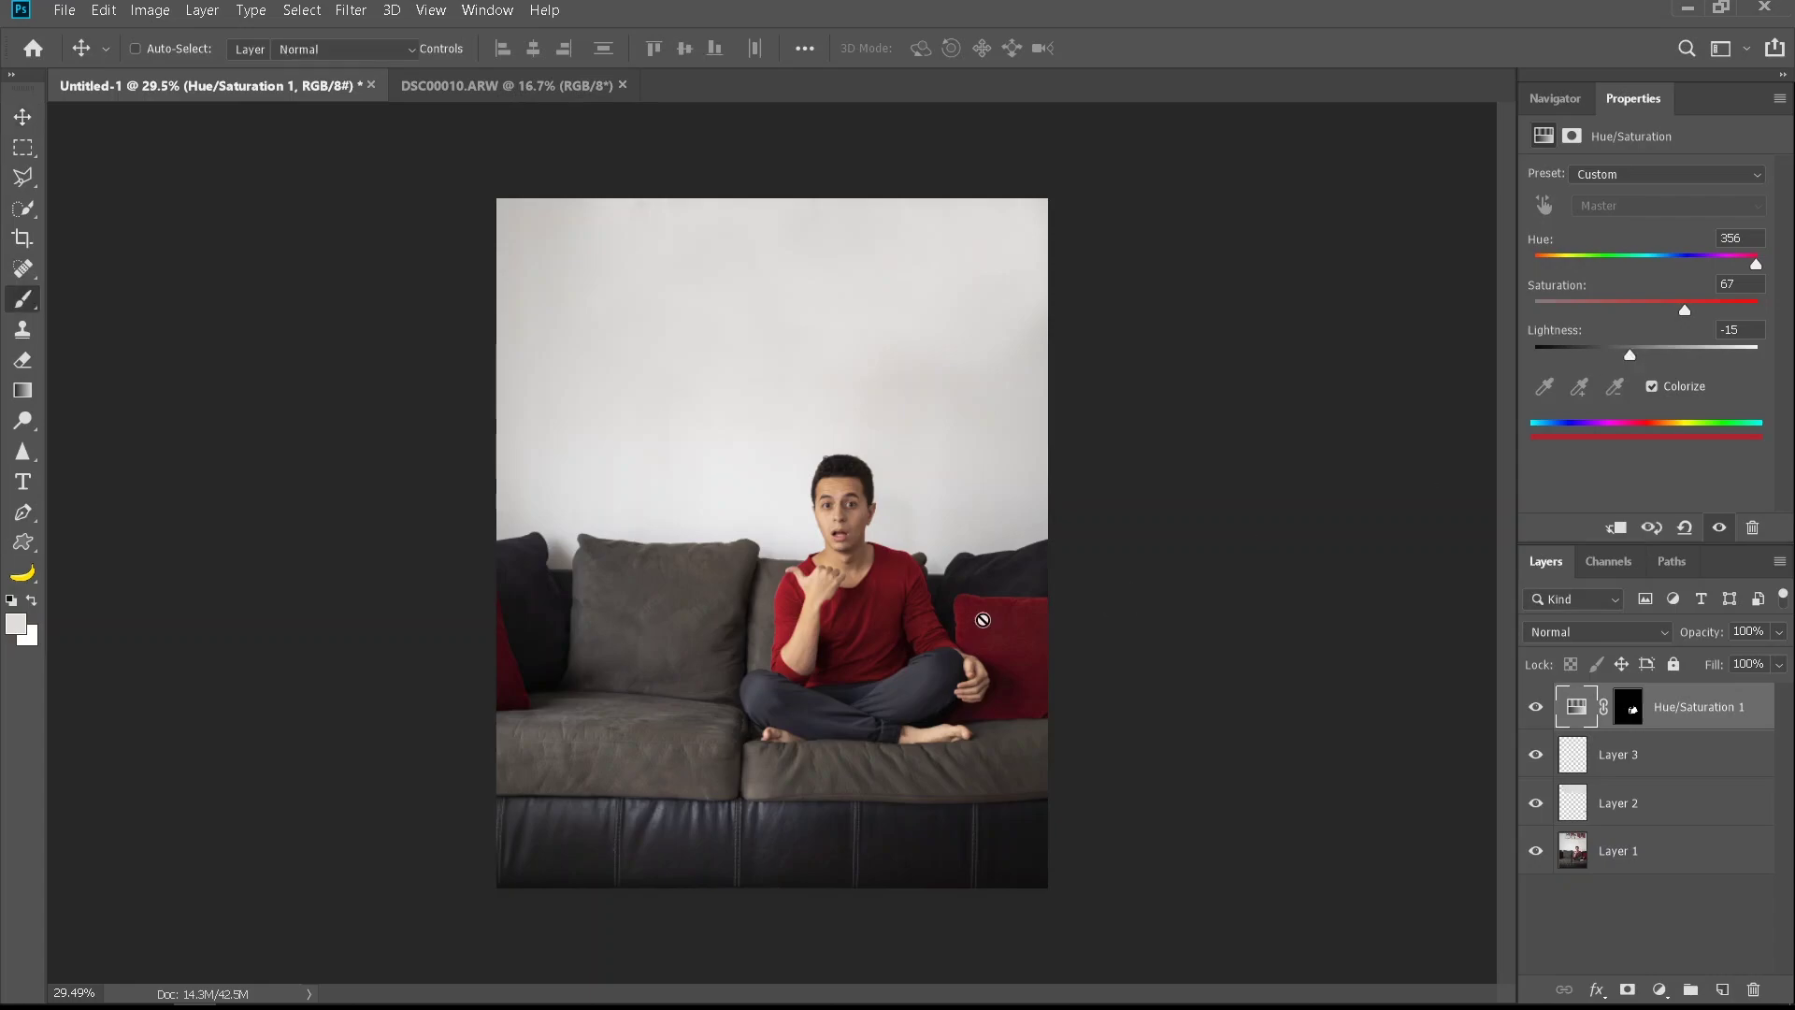
Stamp all visible layers into a new merged layer and hide the Hue/Saturation 1, Layer 3, Layer 2 and Layer 1 layers
scroll(982, 621, up, 3)
key(ctrl+0)
key(v)
scroll(785, 521, up, 2)
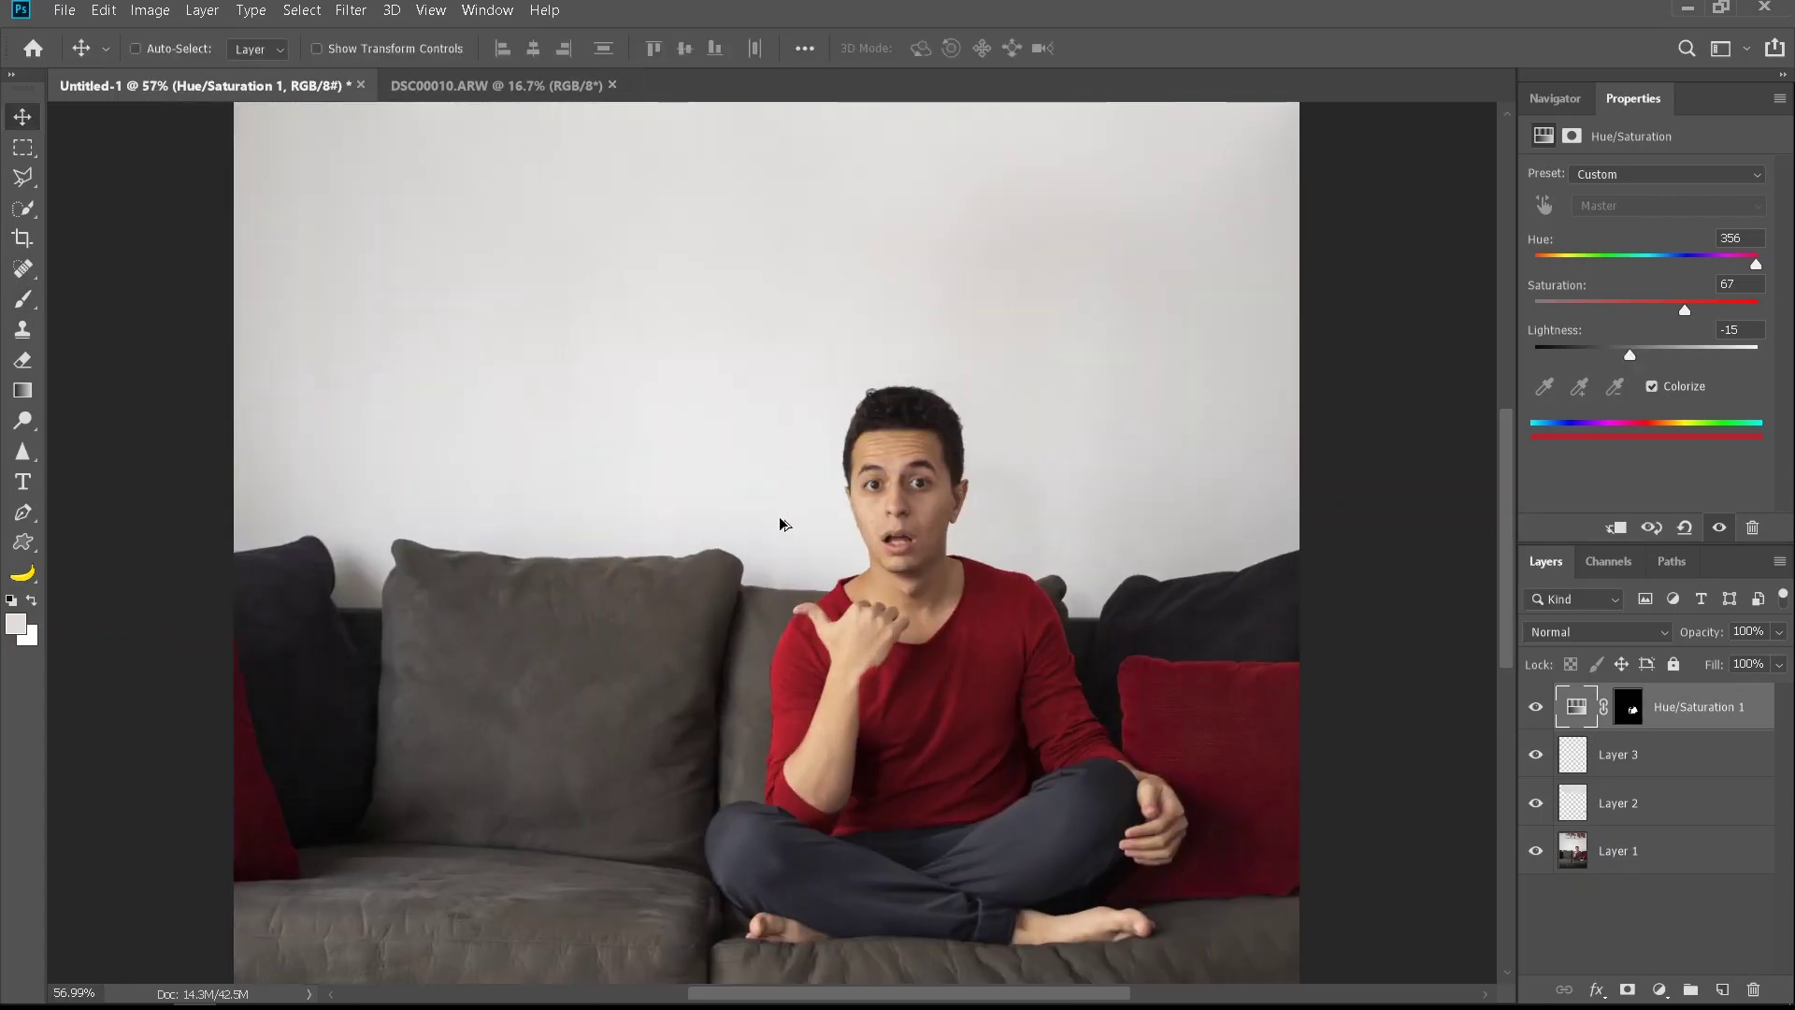
scroll(785, 521, down, 2)
scroll(687, 324, up, 1)
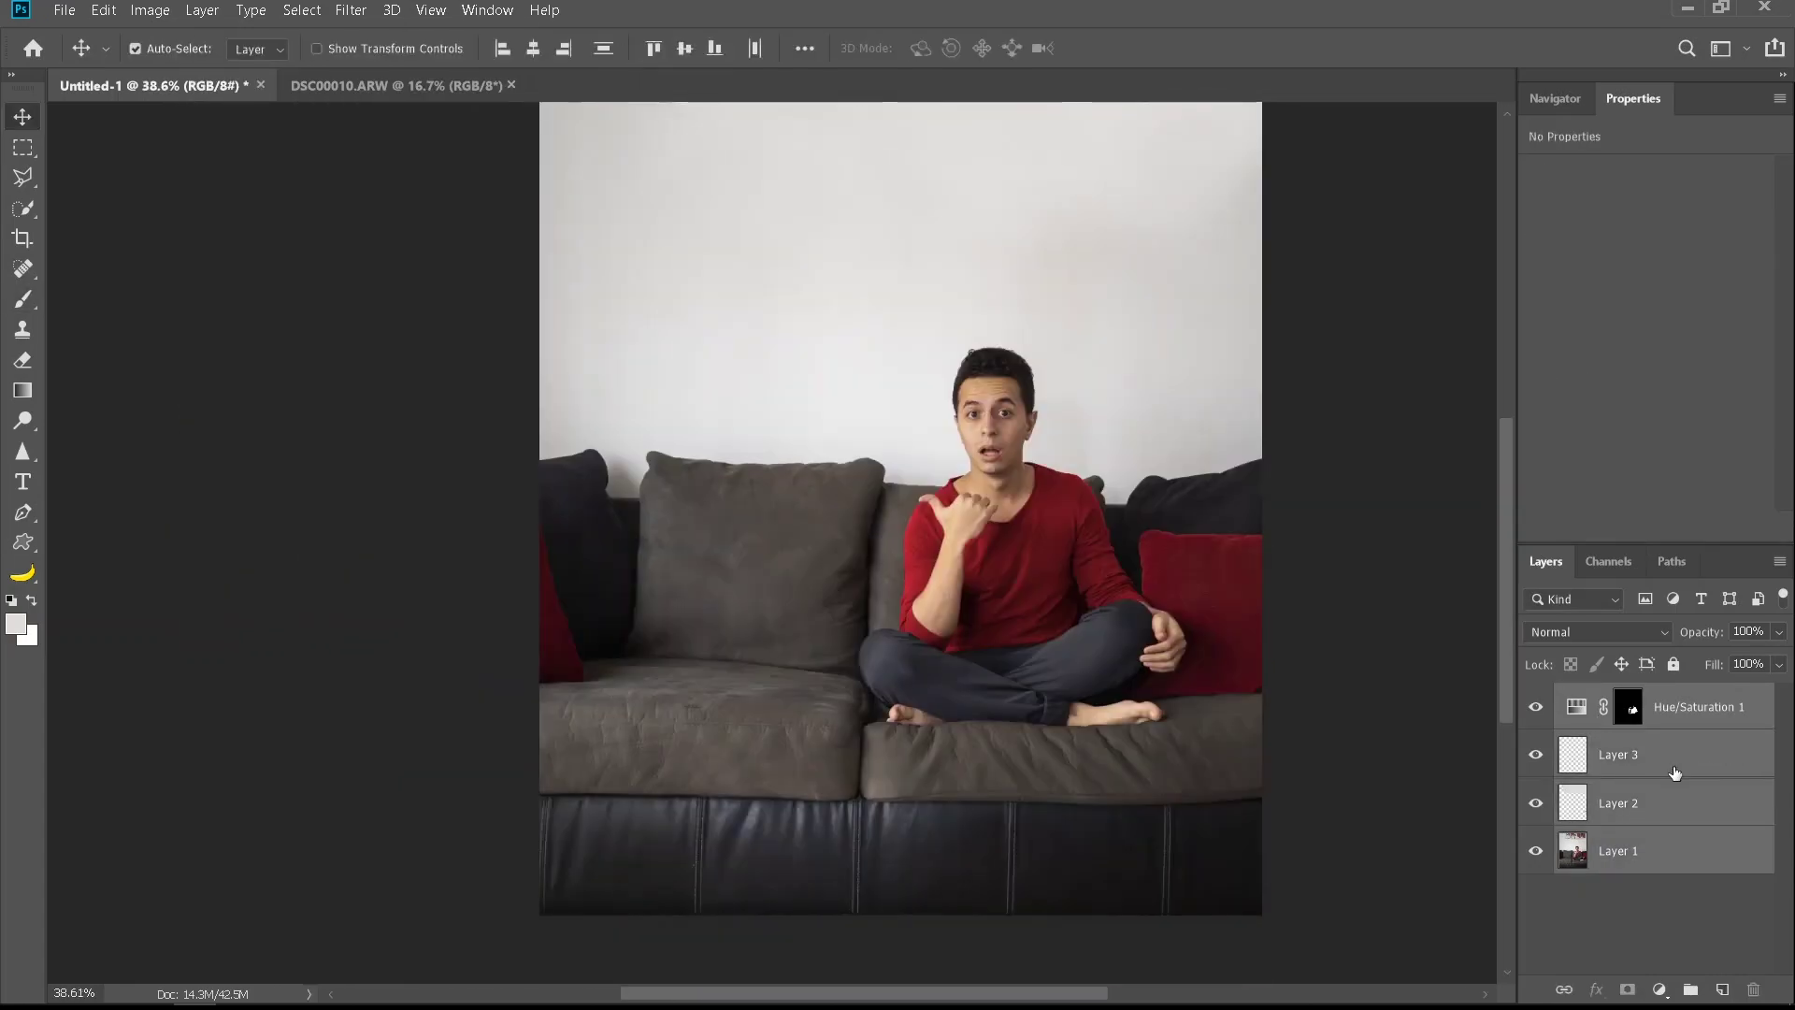
key(ctrl+alt+shift+e)
drag(1536, 758, 1537, 911)
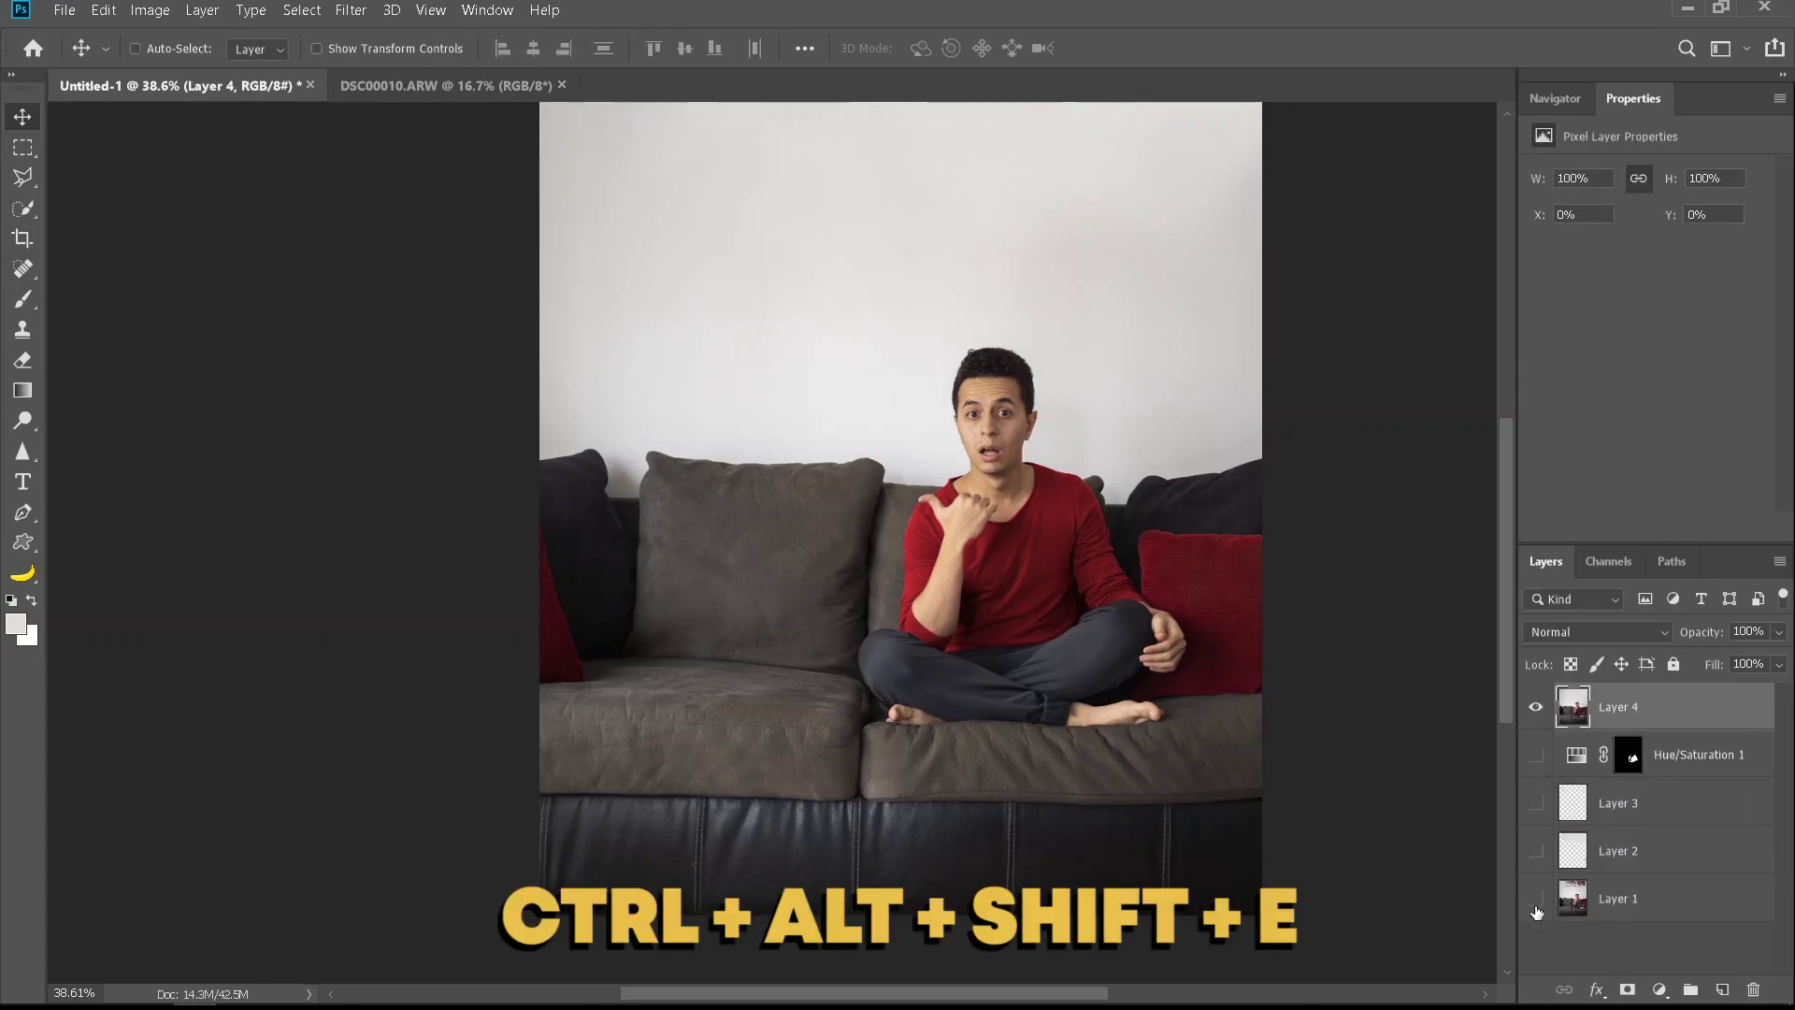
drag(1160, 587, 1314, 402)
key(ctrl+z)
scroll(821, 752, up, 2)
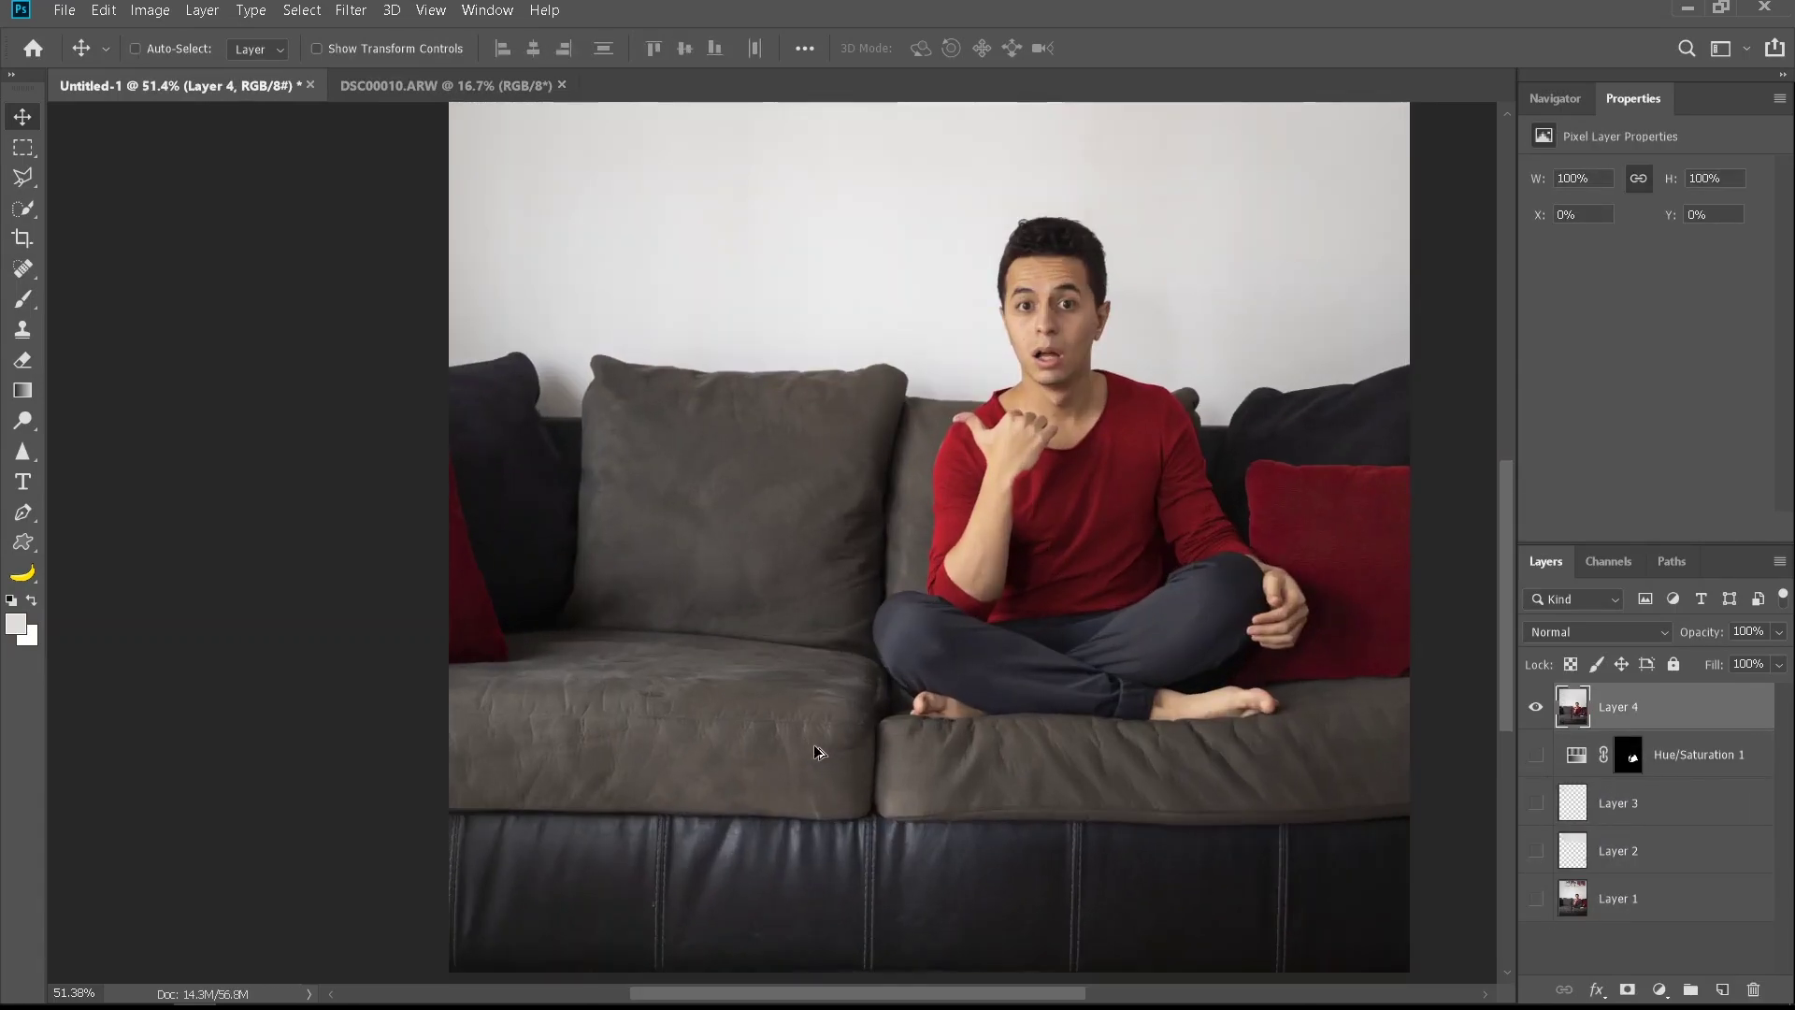
scroll(821, 752, down, 2)
Start a Puppet Warp on the merged layer with More Points density and pin the wall, the man and the sofa in place
click(103, 11)
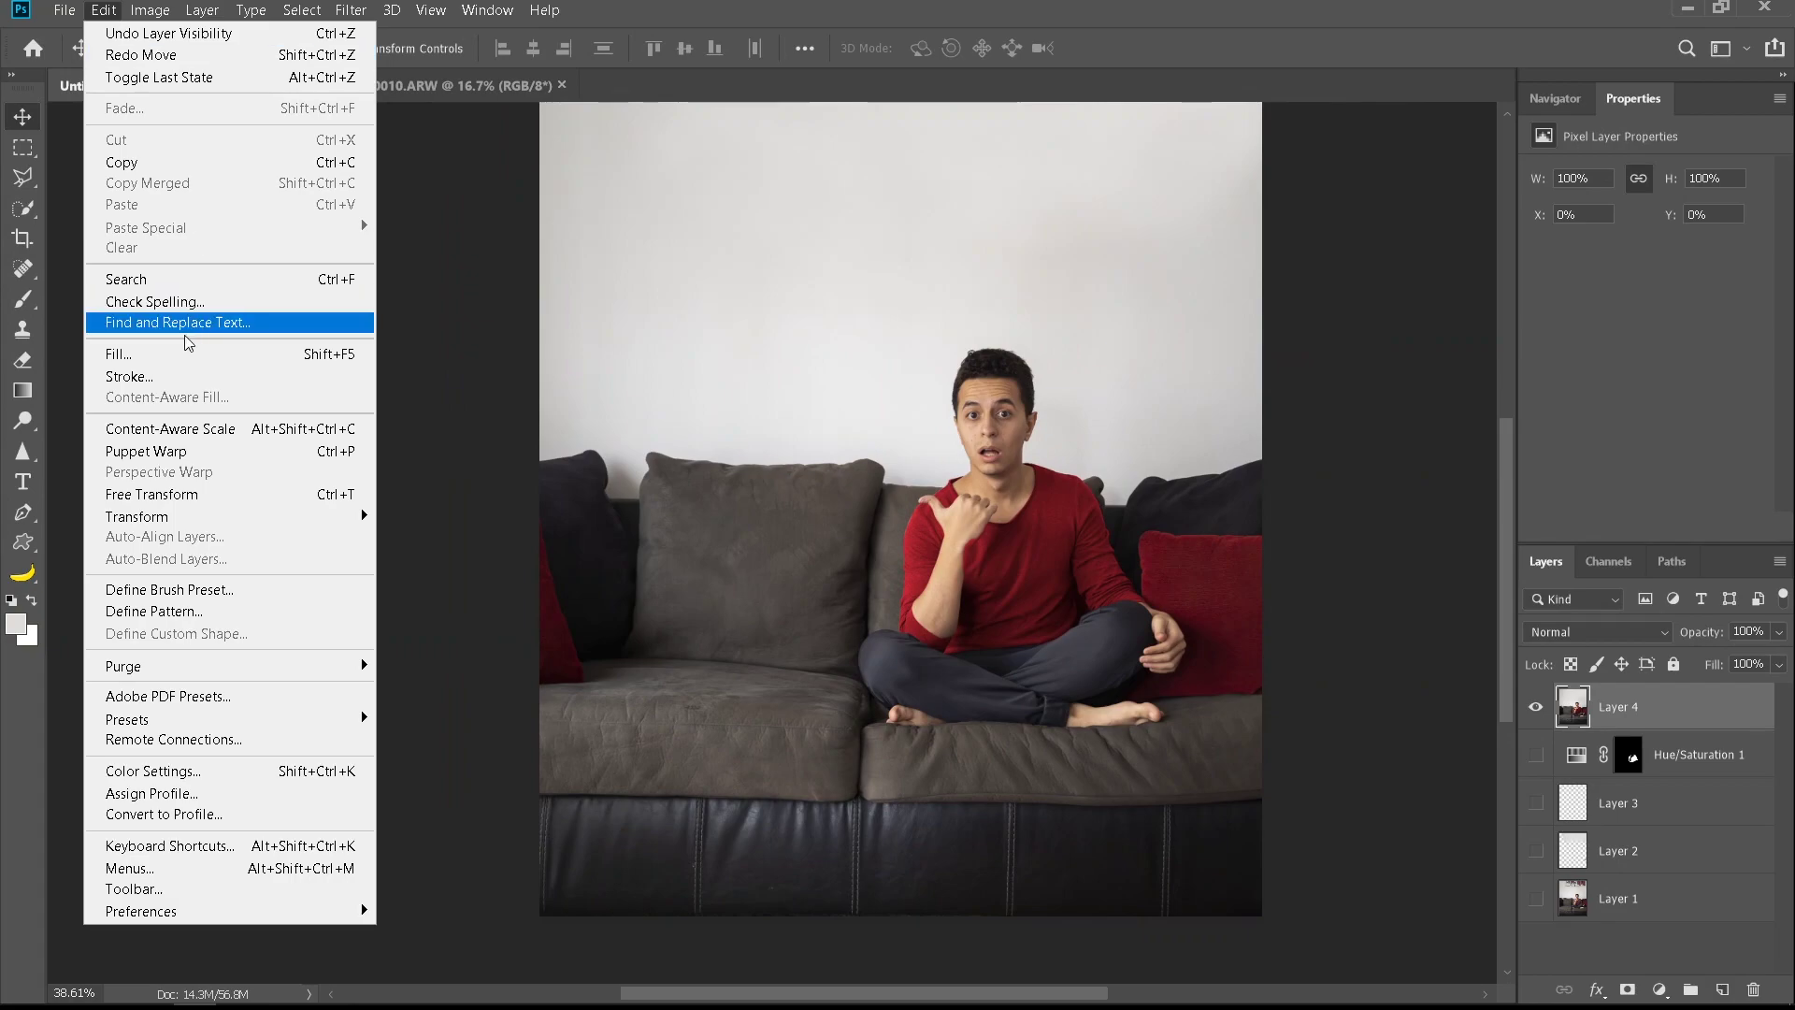
click(171, 458)
click(351, 52)
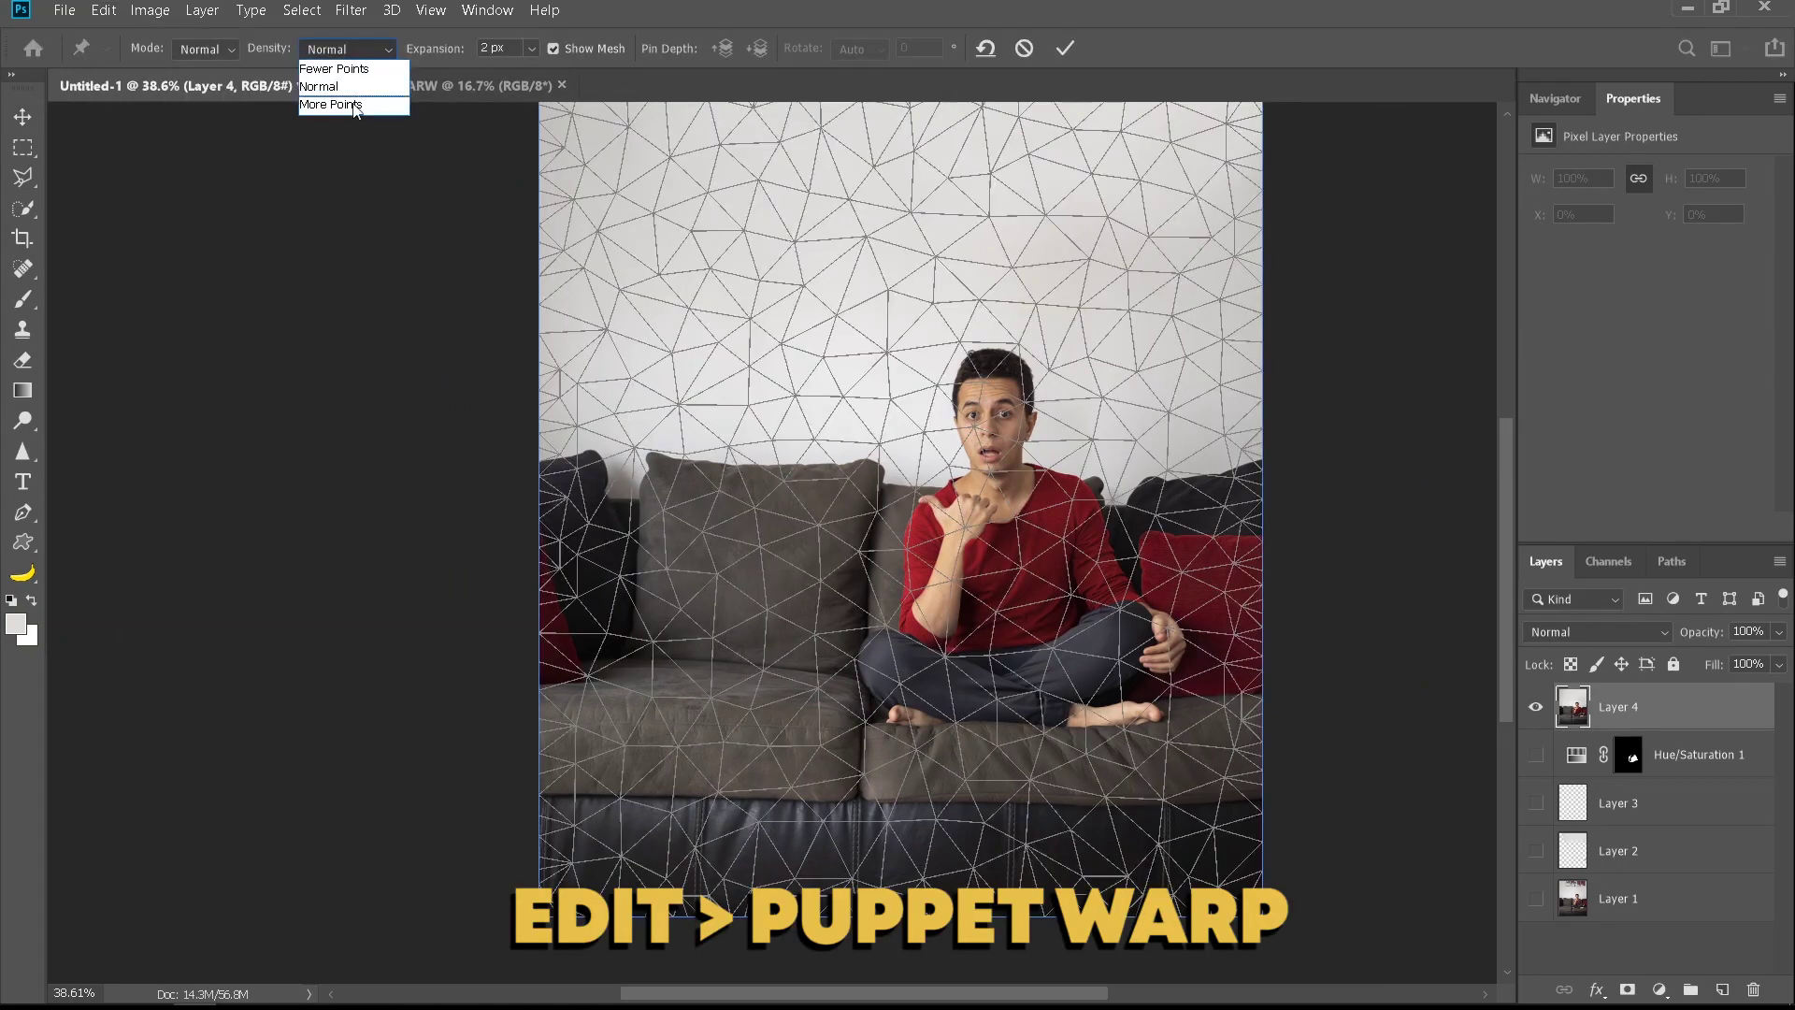
click(346, 108)
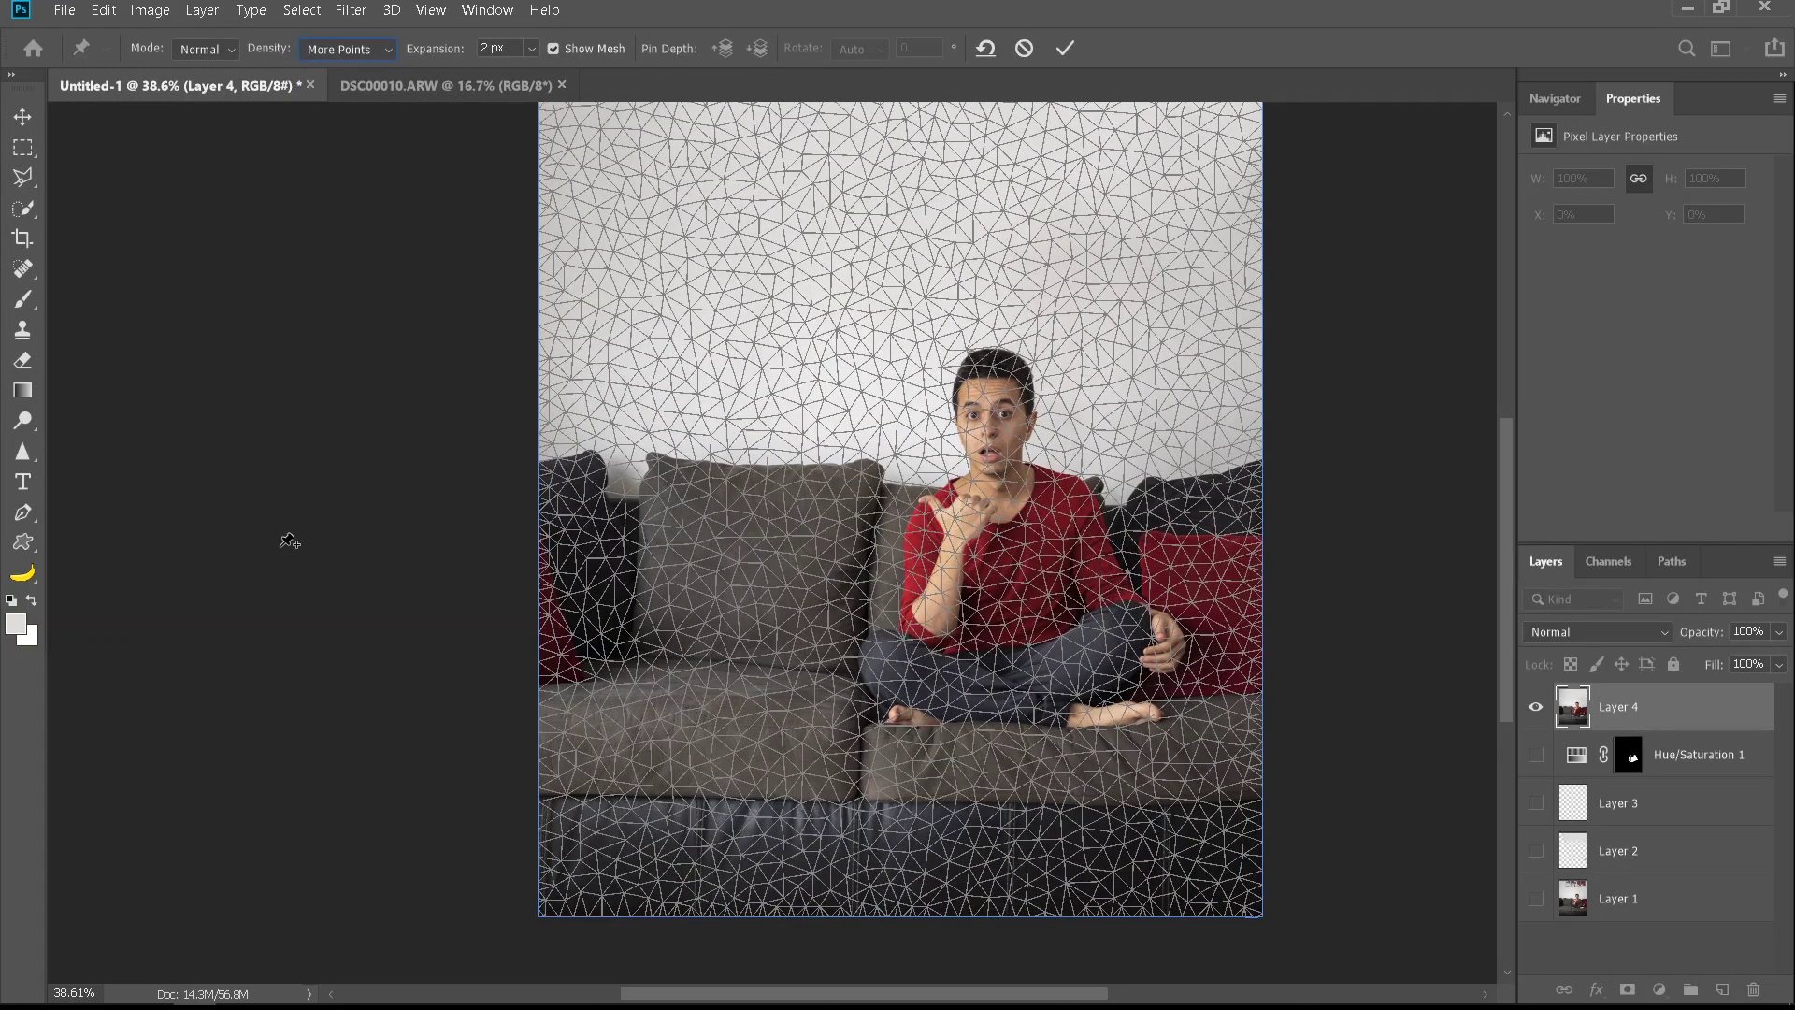
click(618, 206)
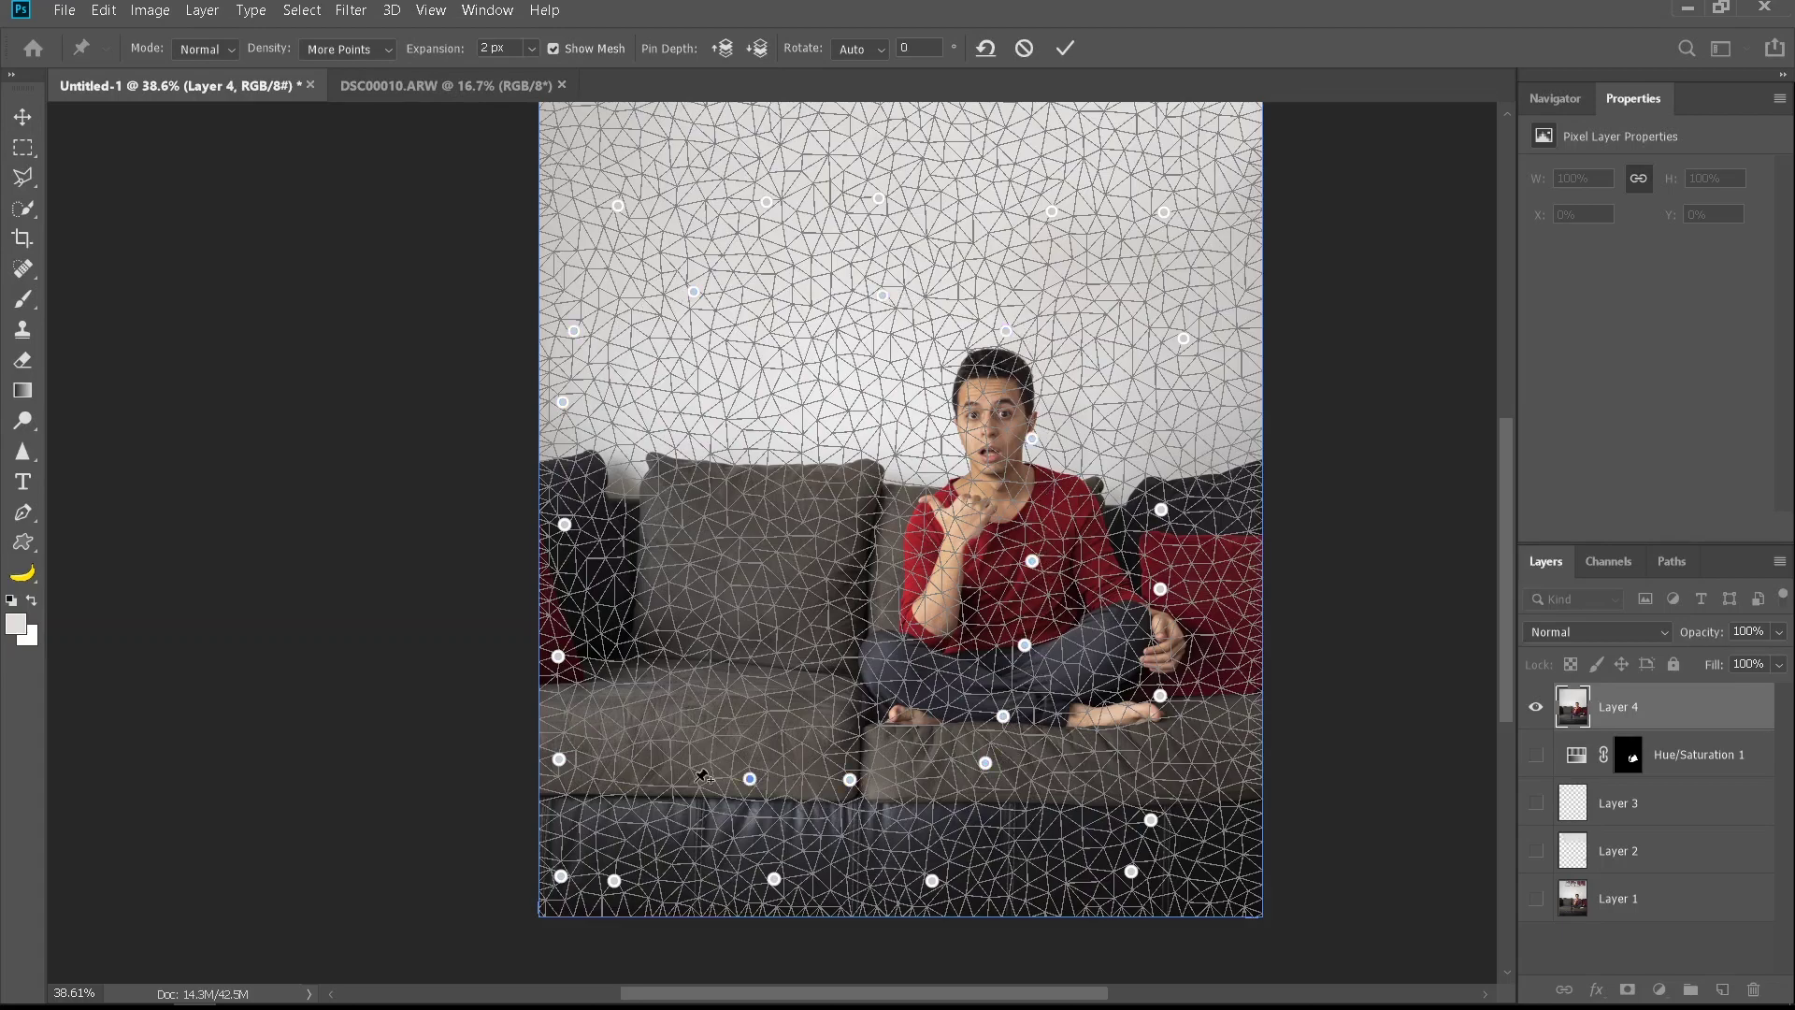
Pull the pins on the empty seat cushion slightly downward to form a dent and commit the Puppet Warp
scroll(682, 727, up, 5)
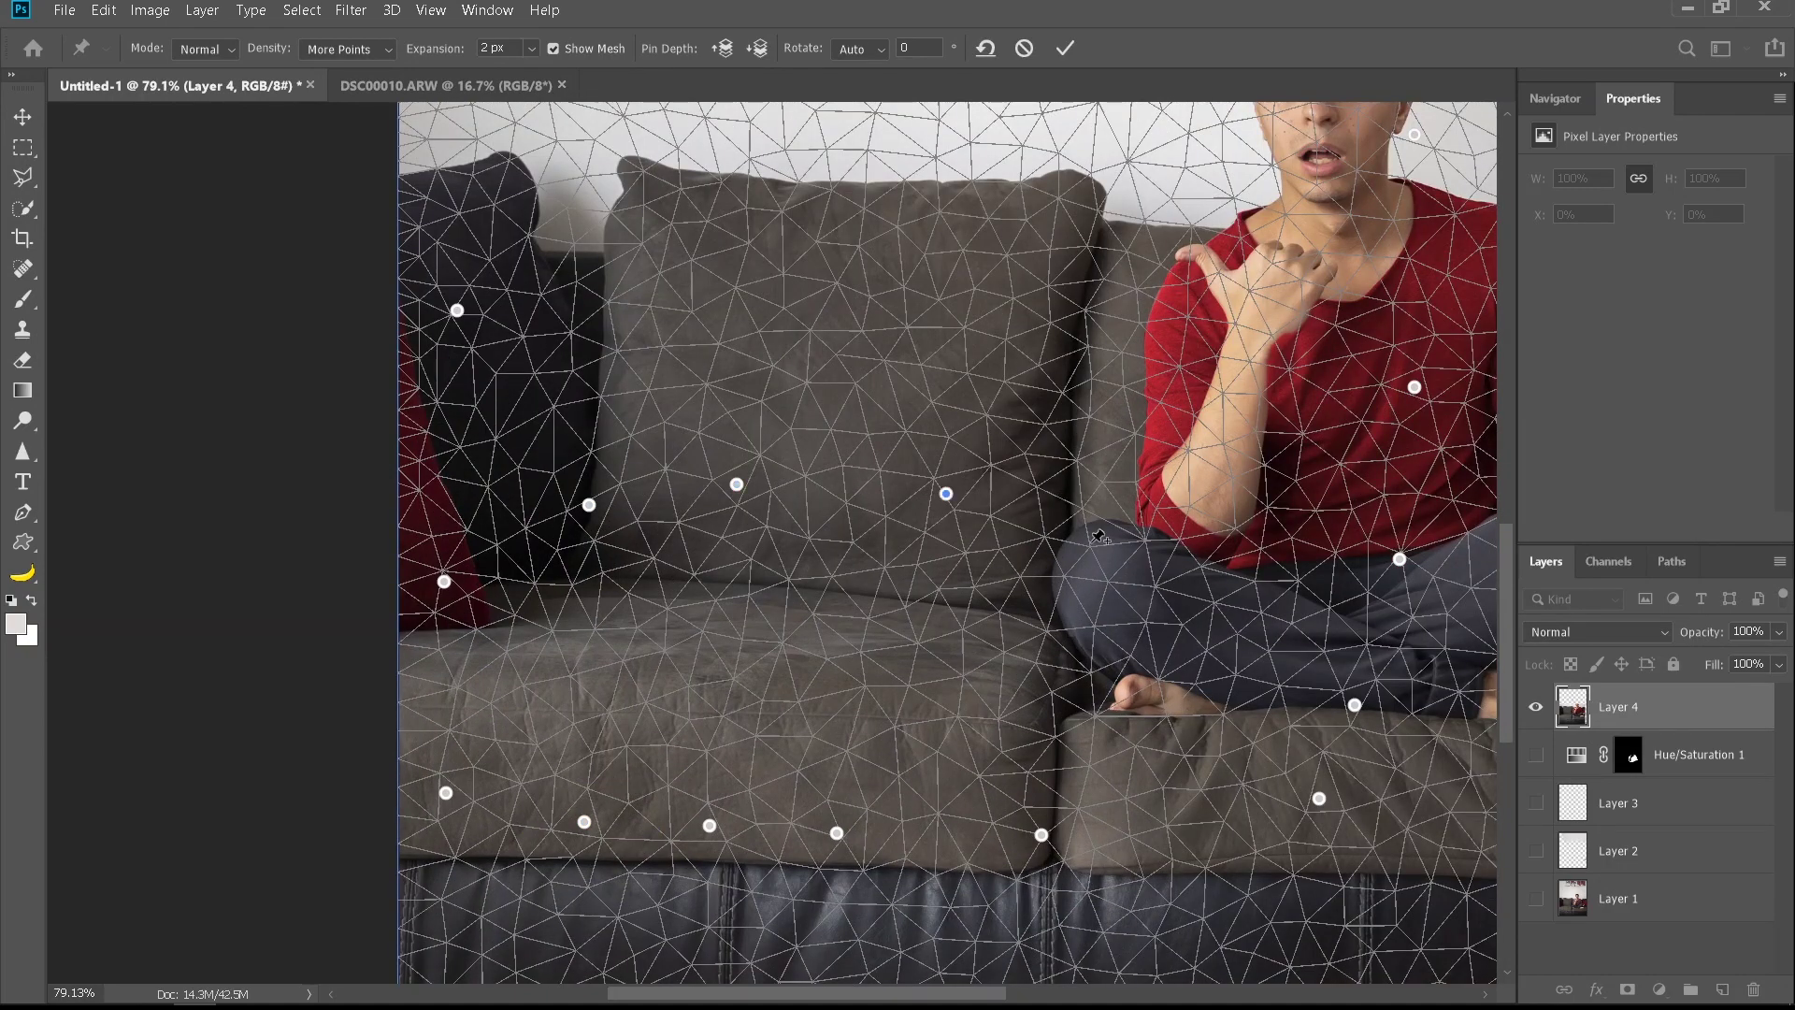
drag(867, 679, 863, 690)
drag(755, 671, 754, 701)
drag(626, 672, 628, 701)
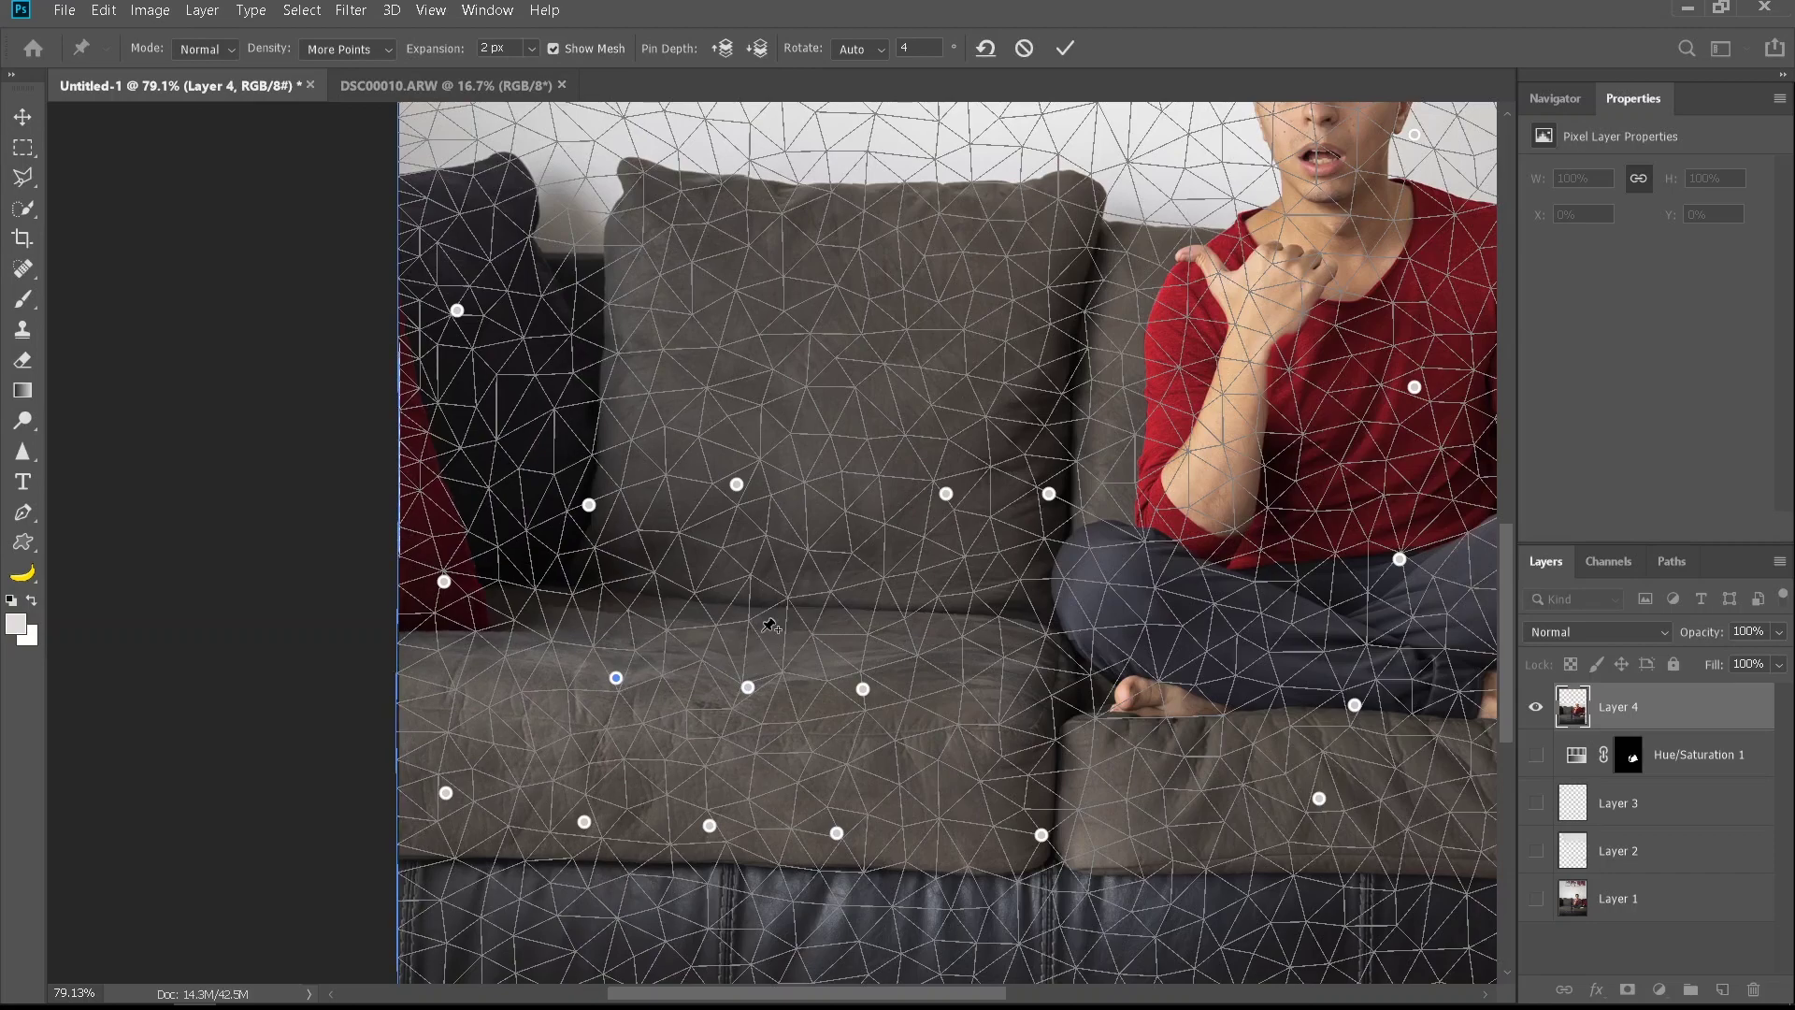
drag(768, 657, 767, 655)
key(Return)
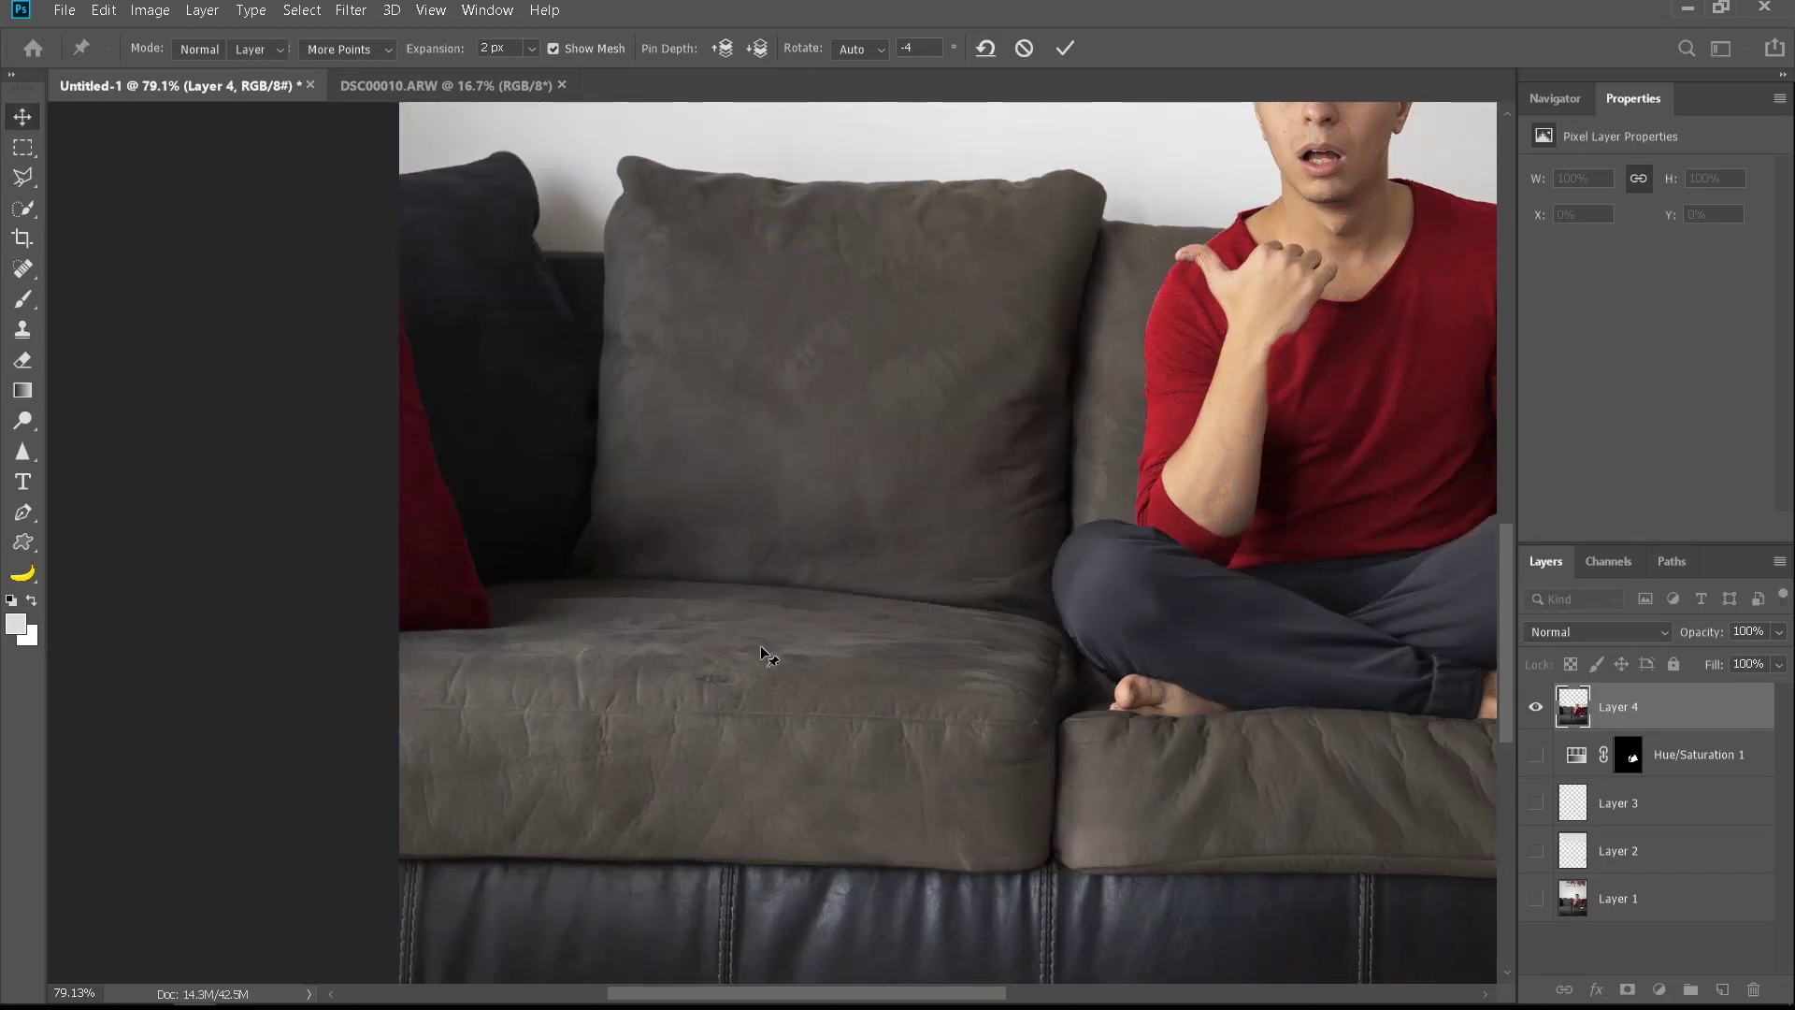
Add a Curves adjustment that lowers the white point and sets a midtone point at input 124, output 62
scroll(911, 753, up, 3)
click(1660, 989)
click(1653, 698)
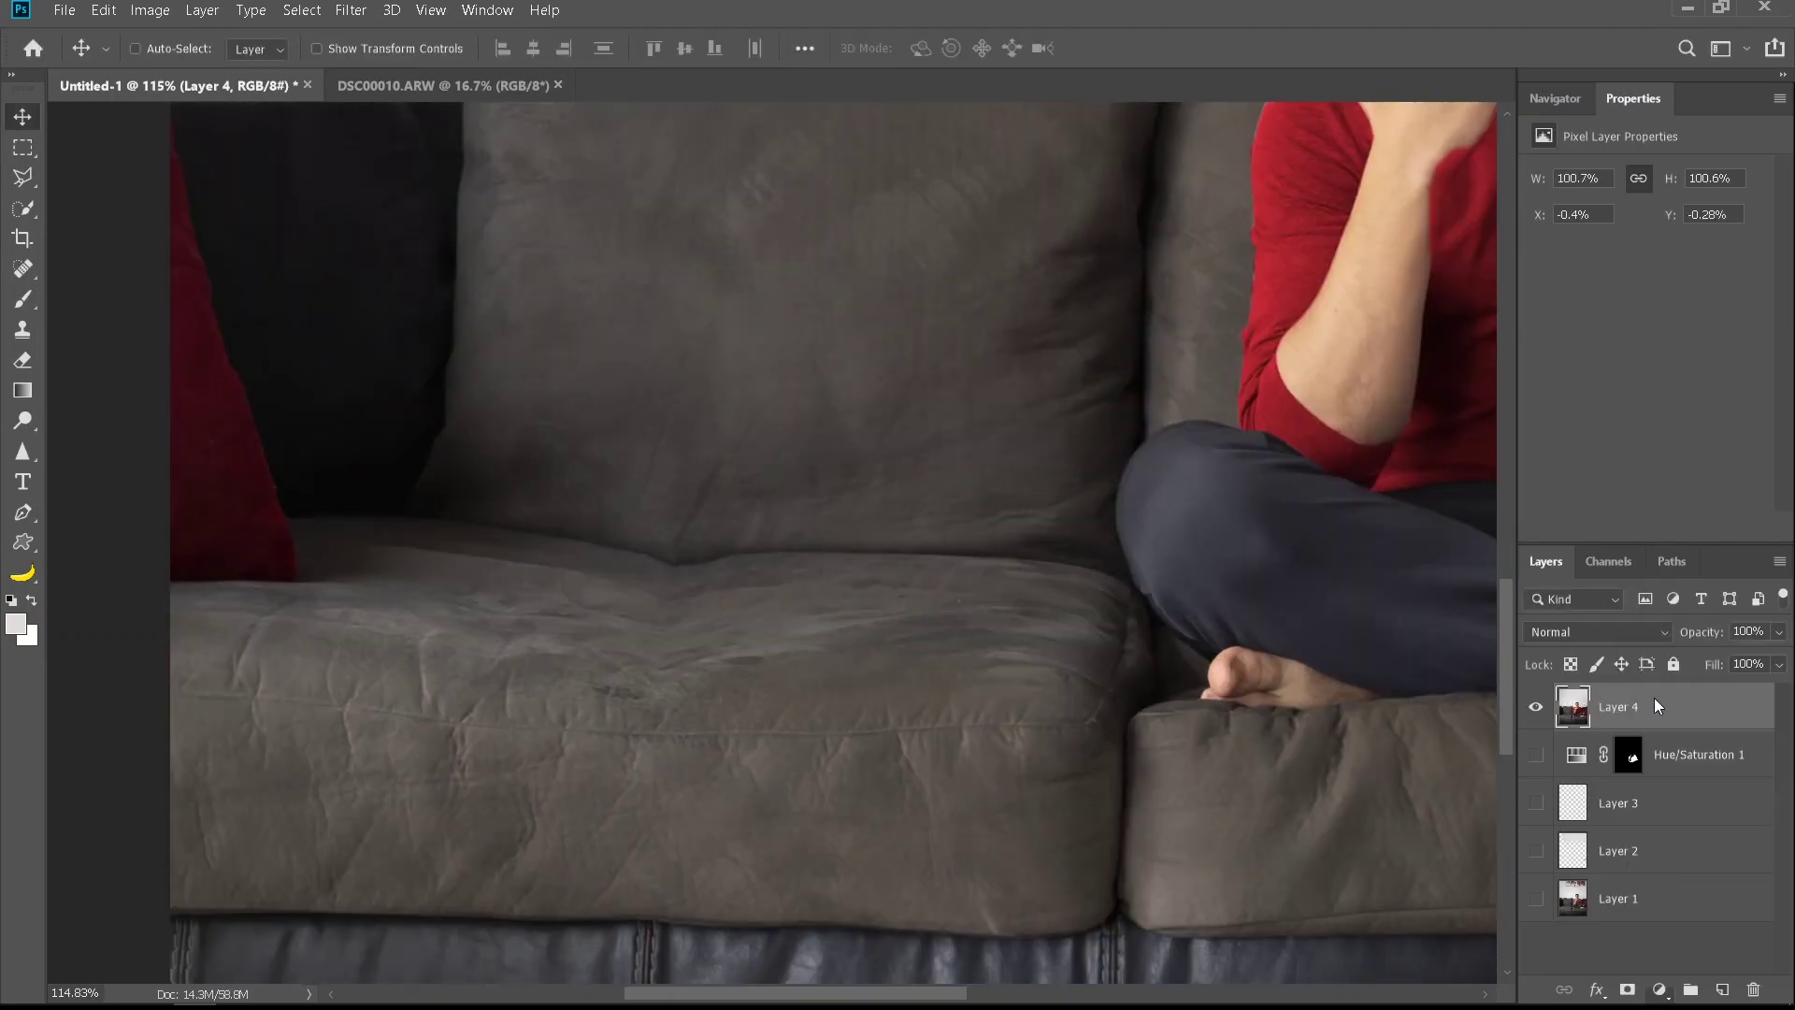
drag(1753, 234, 1753, 269)
drag(1670, 332, 1667, 359)
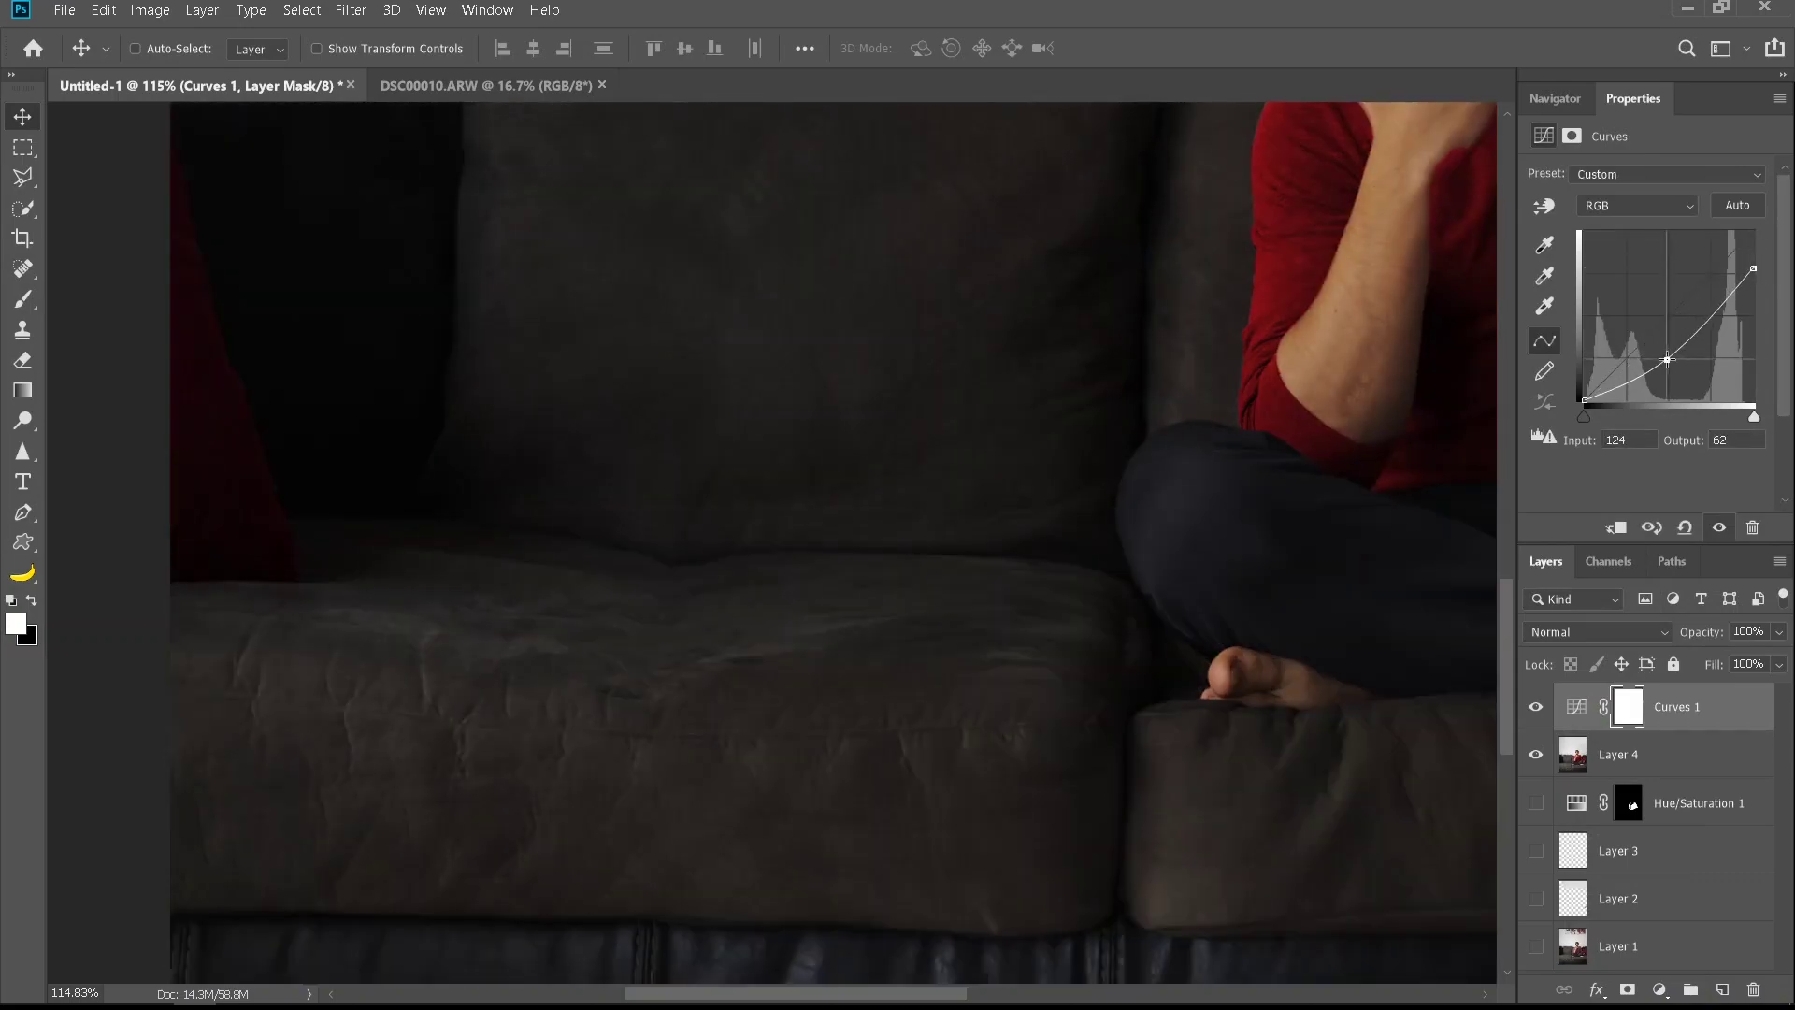
Invert the darkening Curves adjustment's mask to black and rename the layer "burn"
key(ctrl+i)
double_click(1674, 708)
text(burn)
key(Return)
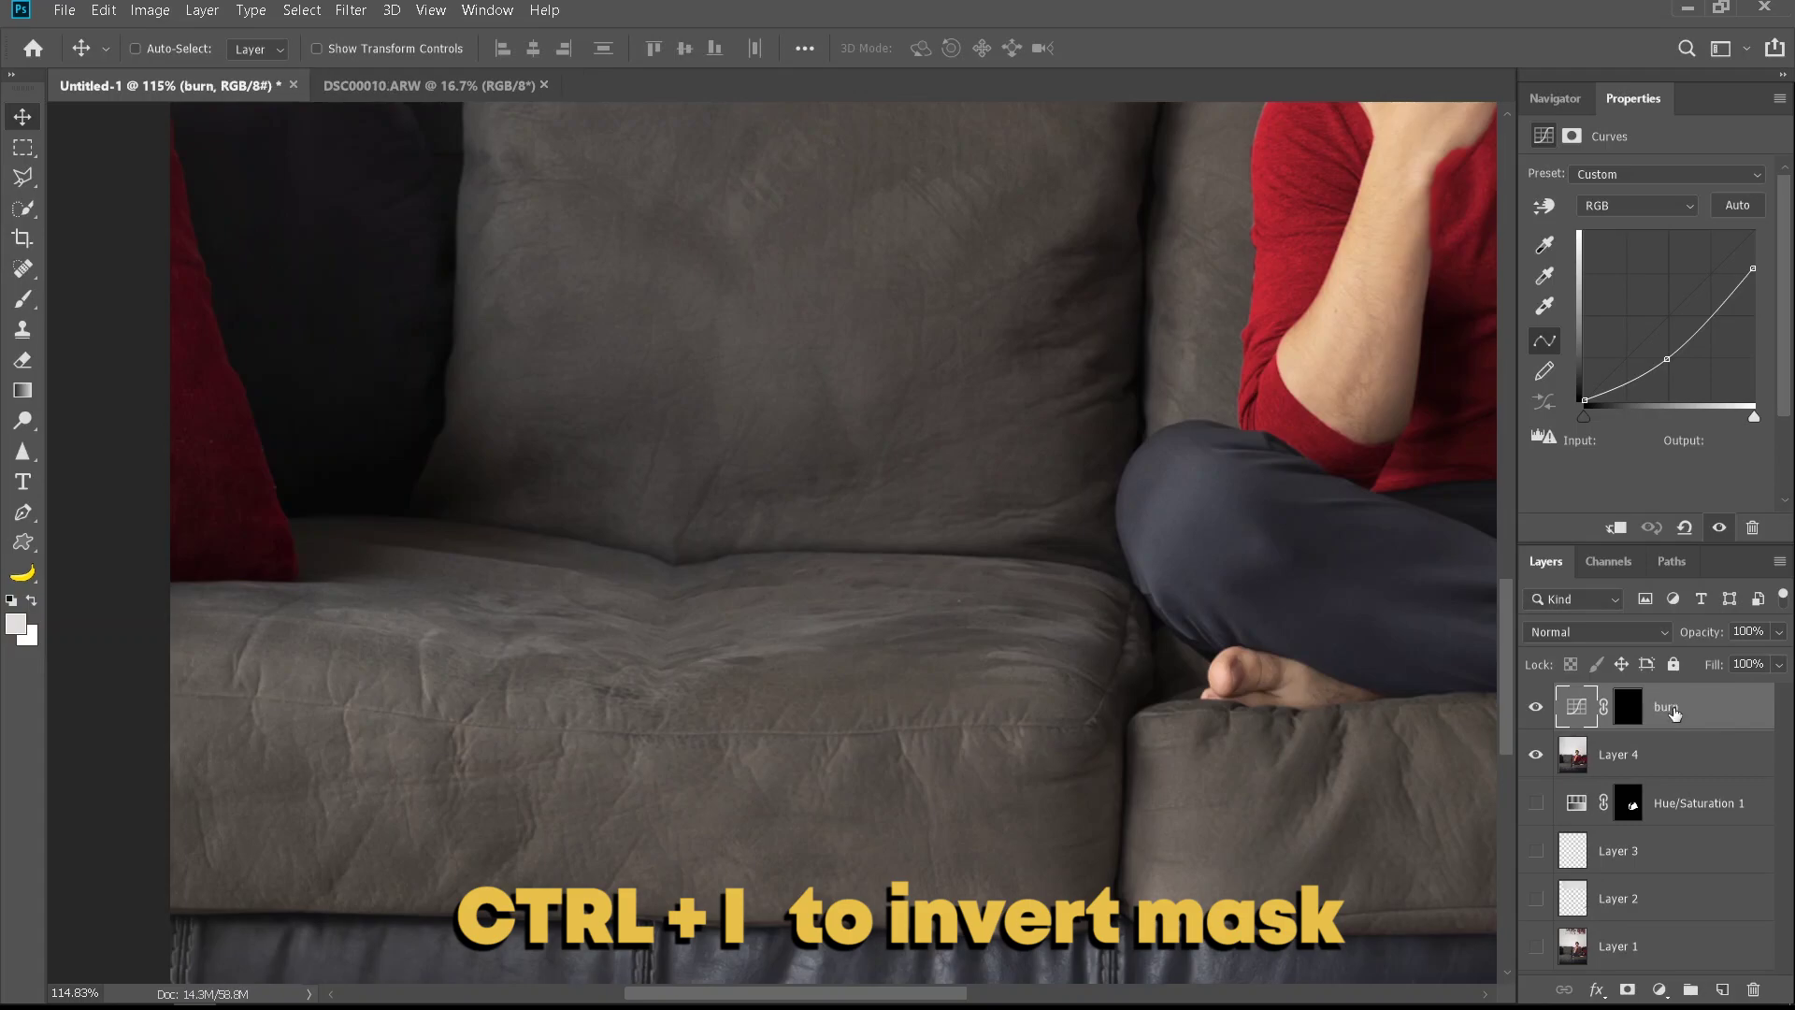
Add a second Curves adjustment that brightens the image with a point at input 128, output 181
click(1660, 988)
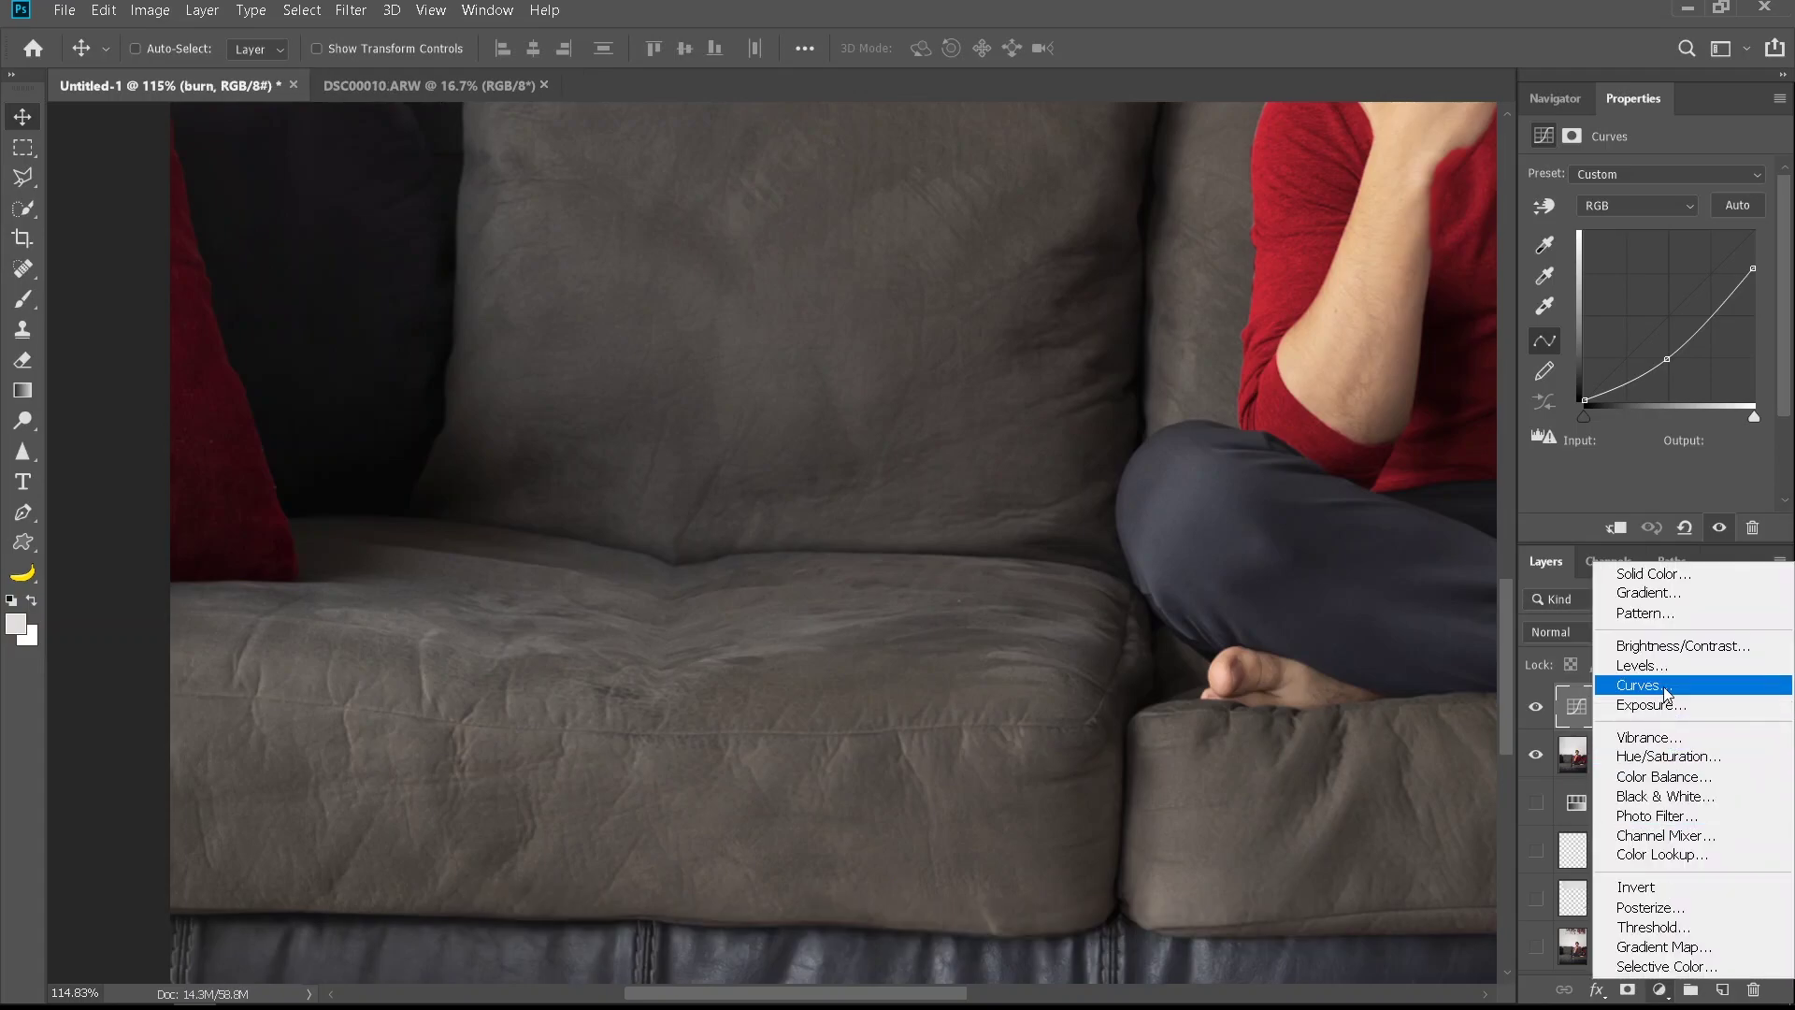
click(1632, 686)
drag(1669, 317, 1670, 280)
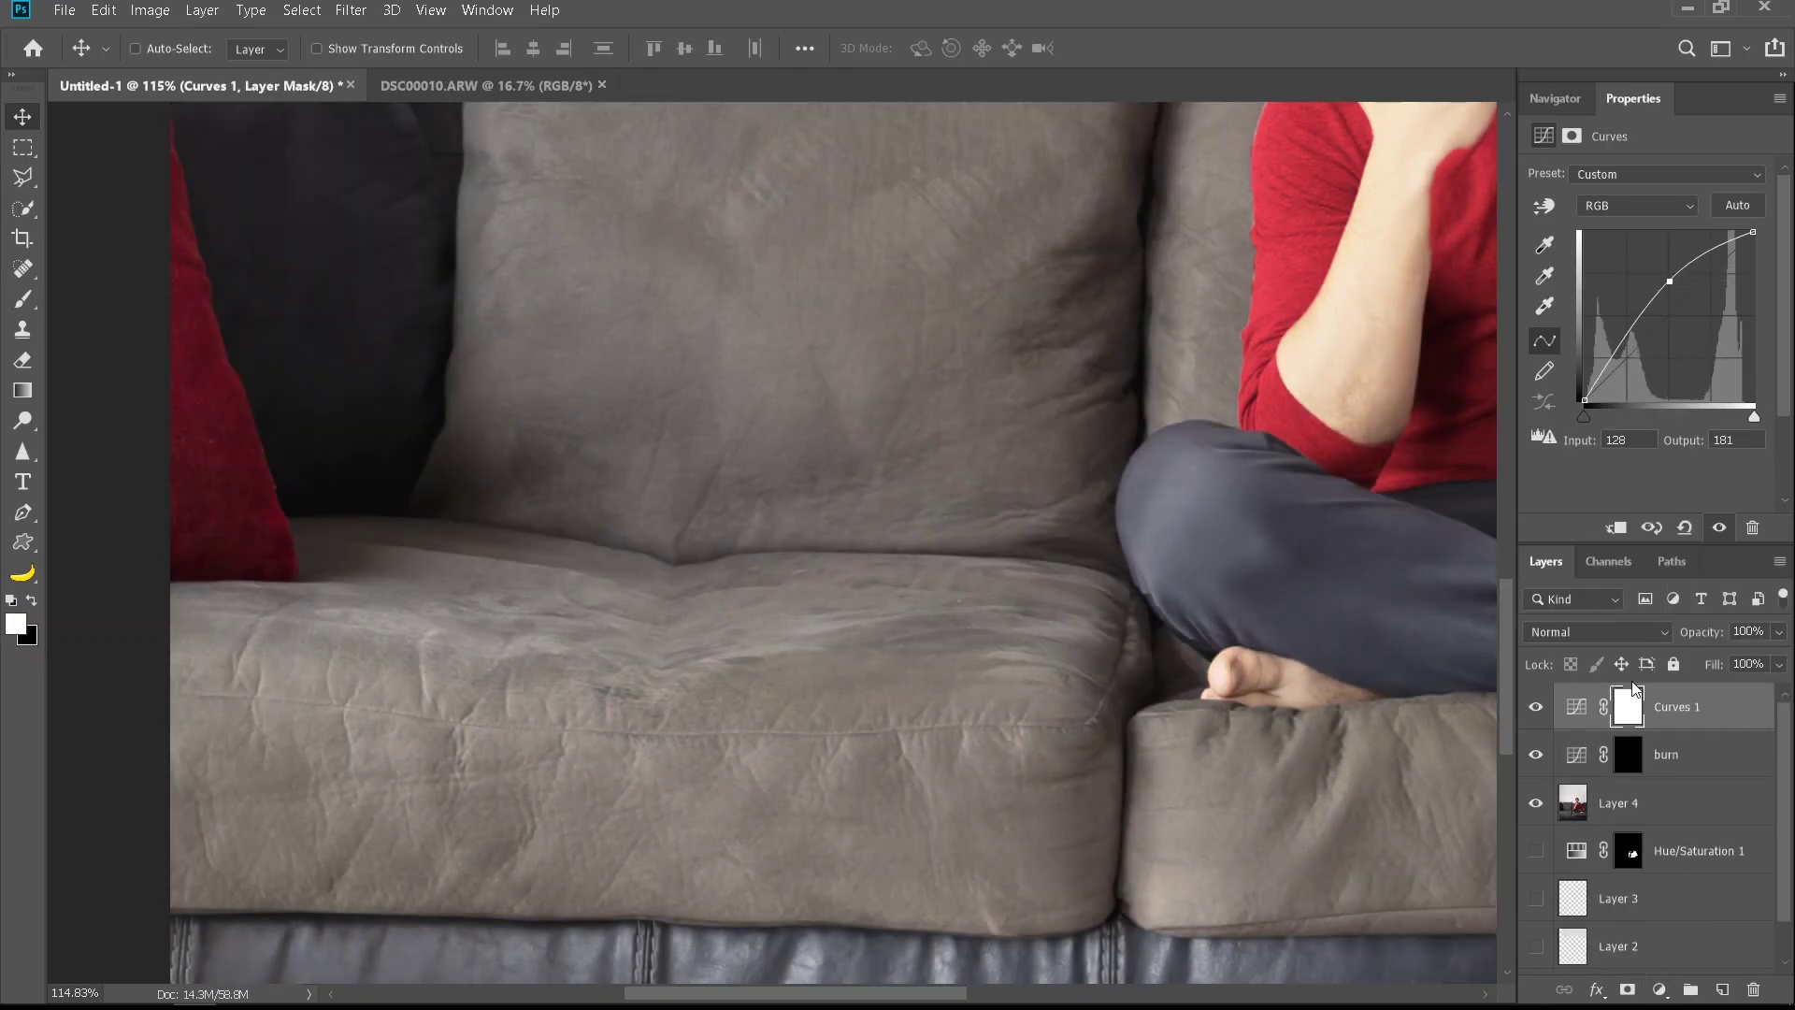
Invert the brightening Curves adjustment's mask to black and rename the layer "dodge"
key(ctrl+i)
double_click(1665, 711)
text(dod)
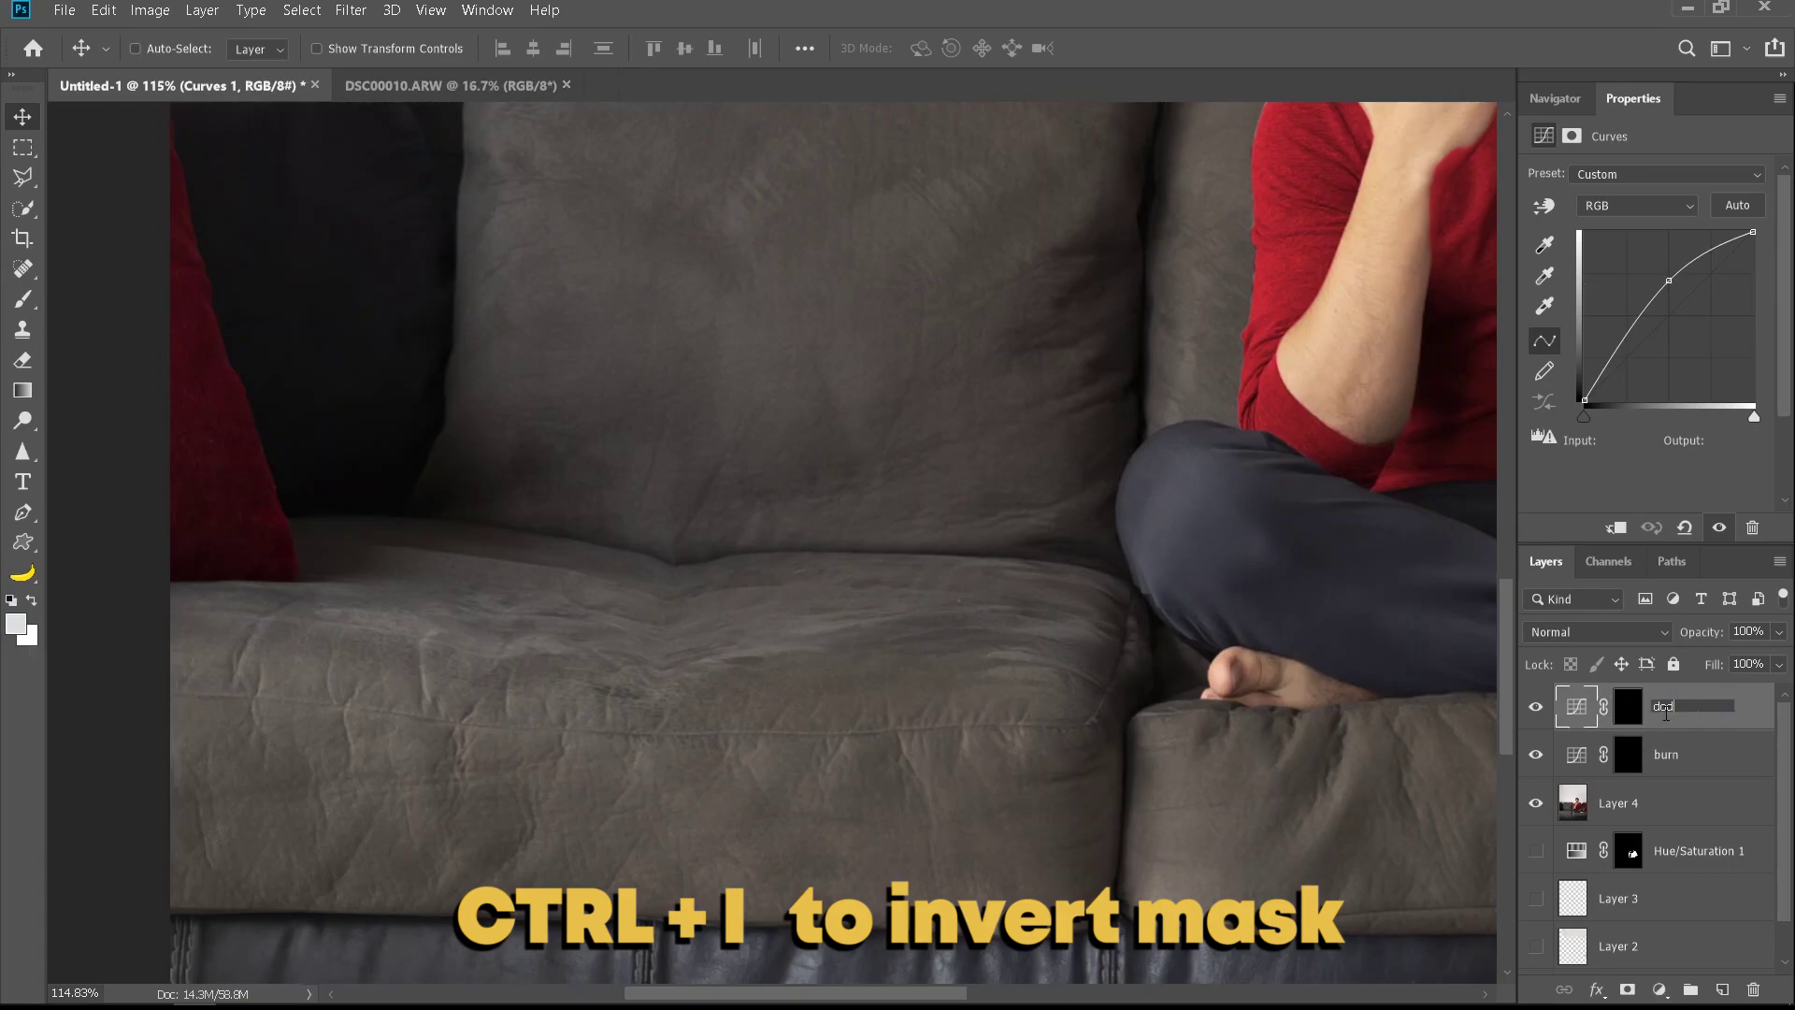
text(ge)
key(Return)
Paint white on the burn mask along the creases running from the dent across the seat, using a soft 9 px brush at 10% flow
click(1657, 759)
key(b)
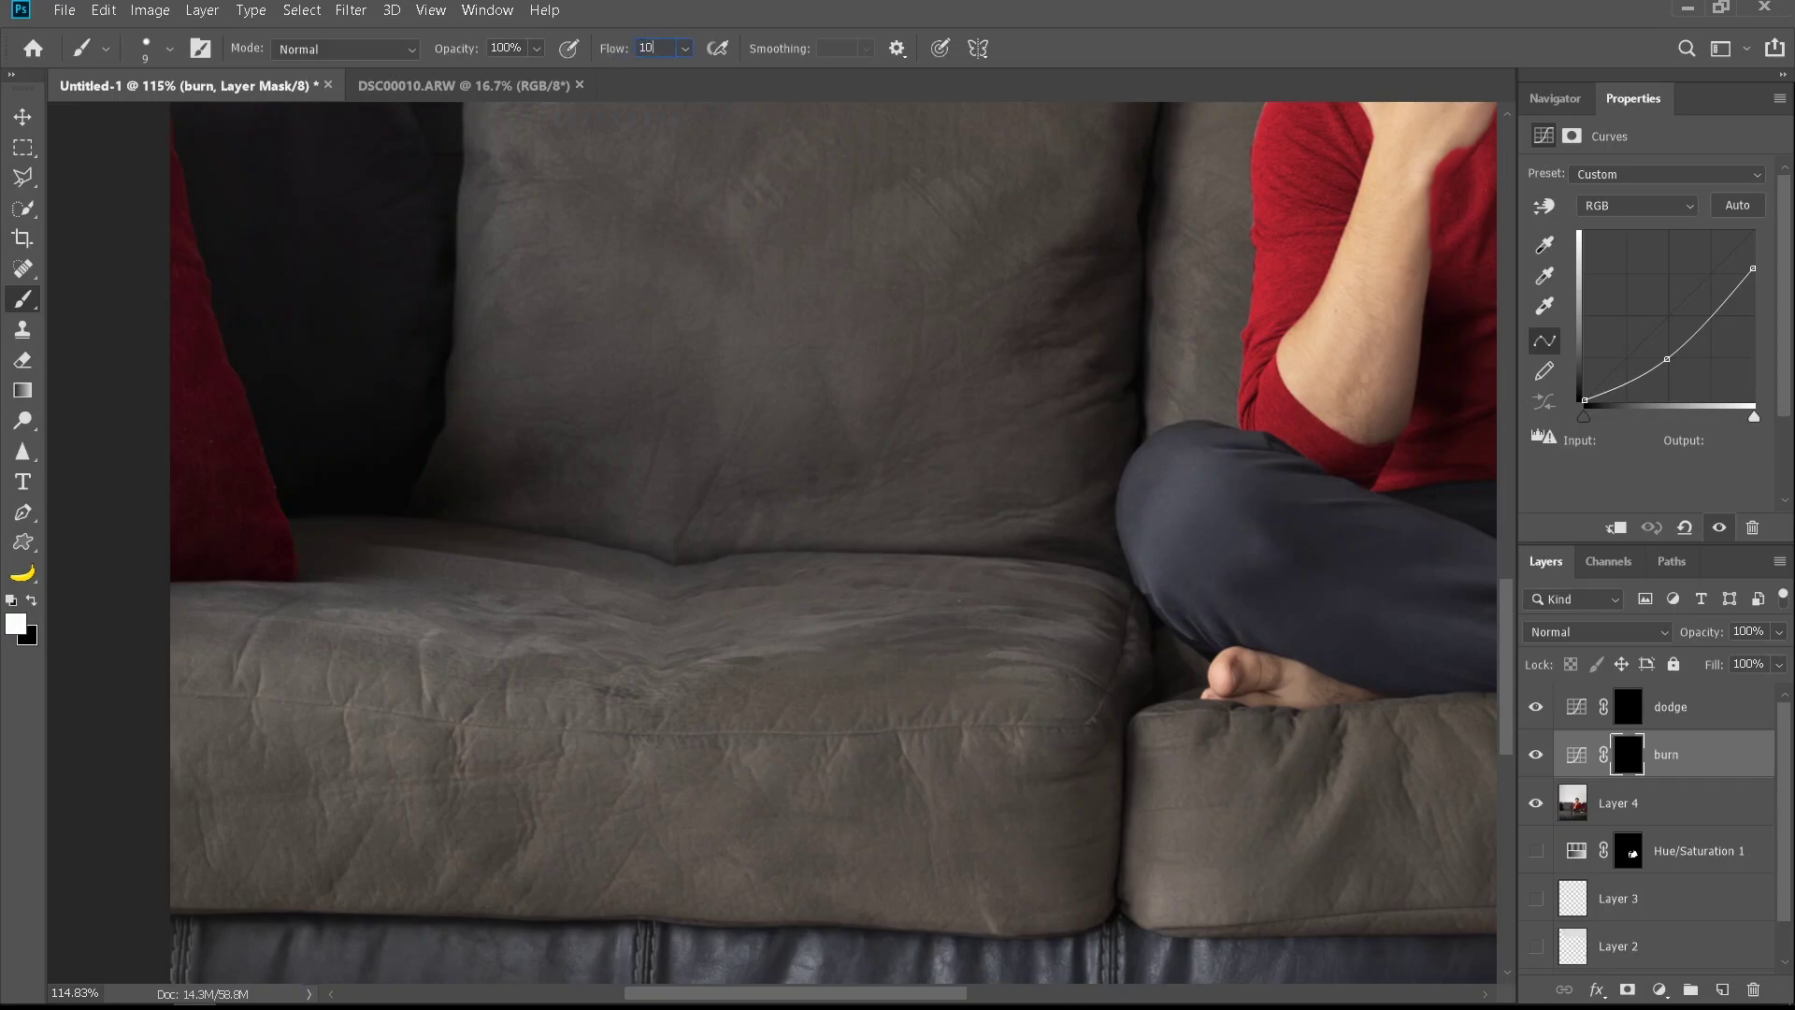
key(Return)
right_click(763, 625)
mouse_move(692, 547)
mouse_down()
mouse_move(683, 745)
mouse_move(661, 729)
mouse_move(654, 811)
mouse_up()
key(ctrl+z)
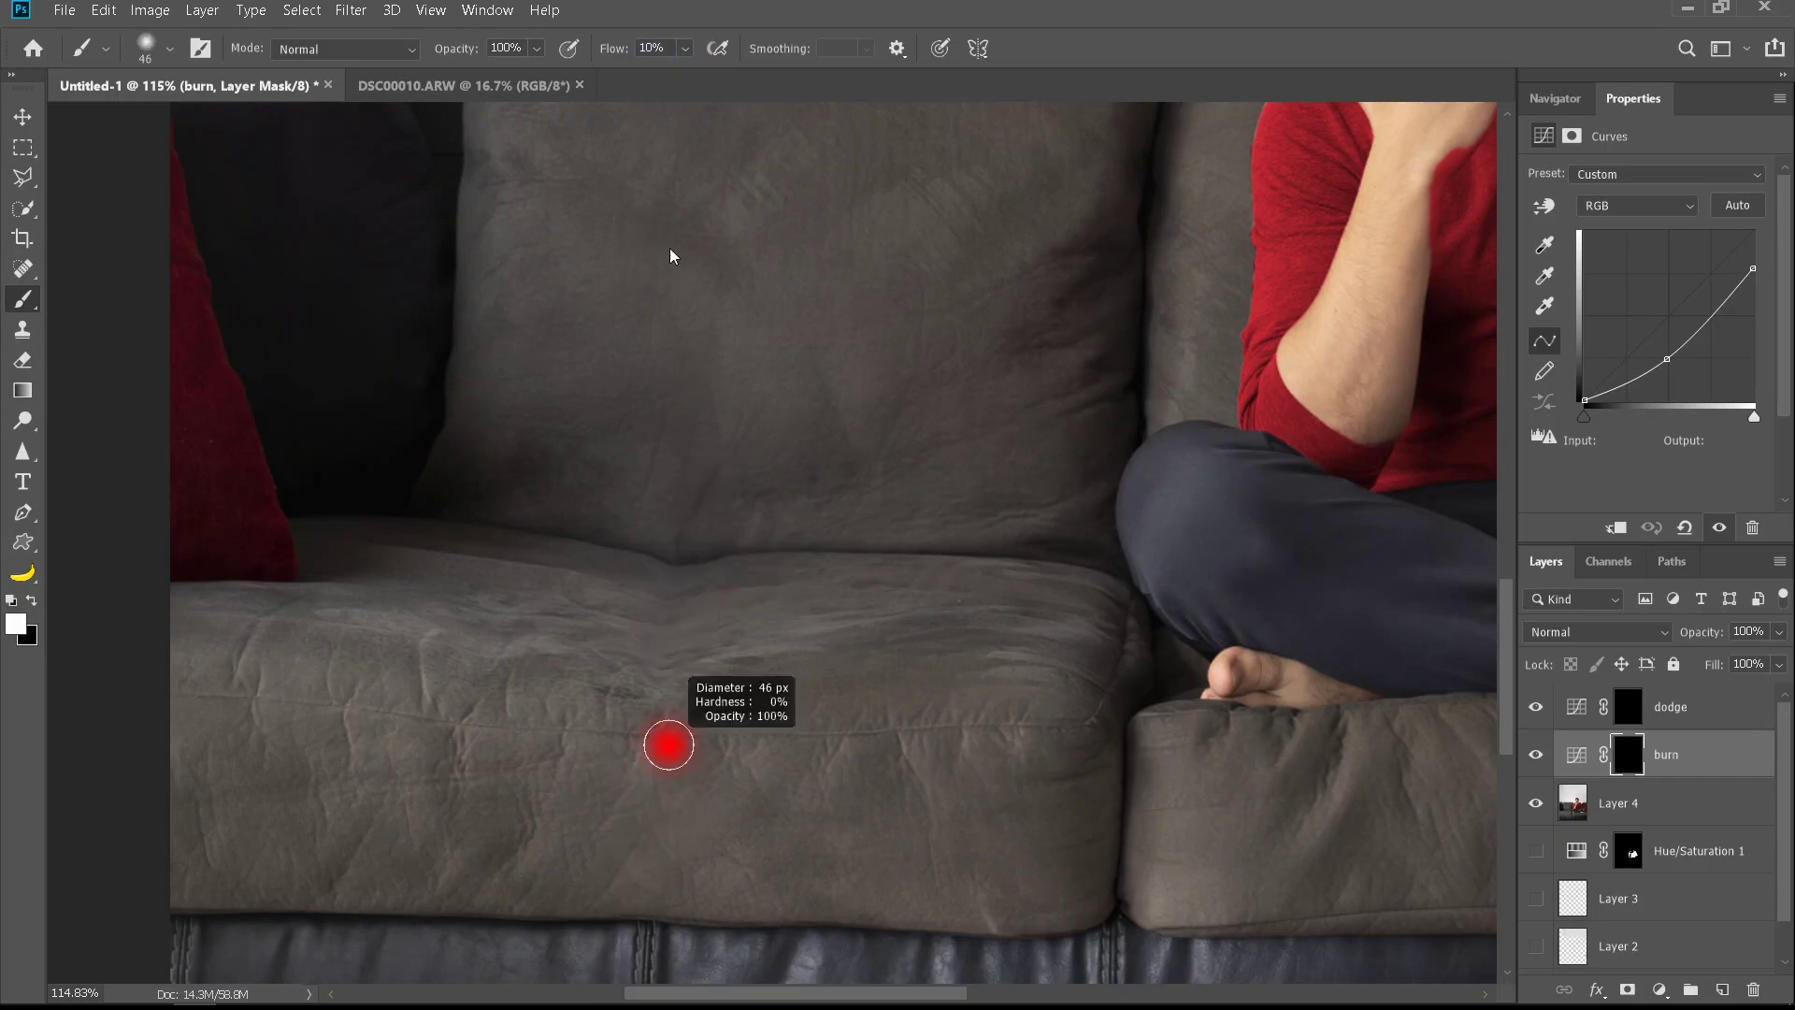
scroll(667, 744, up, 5)
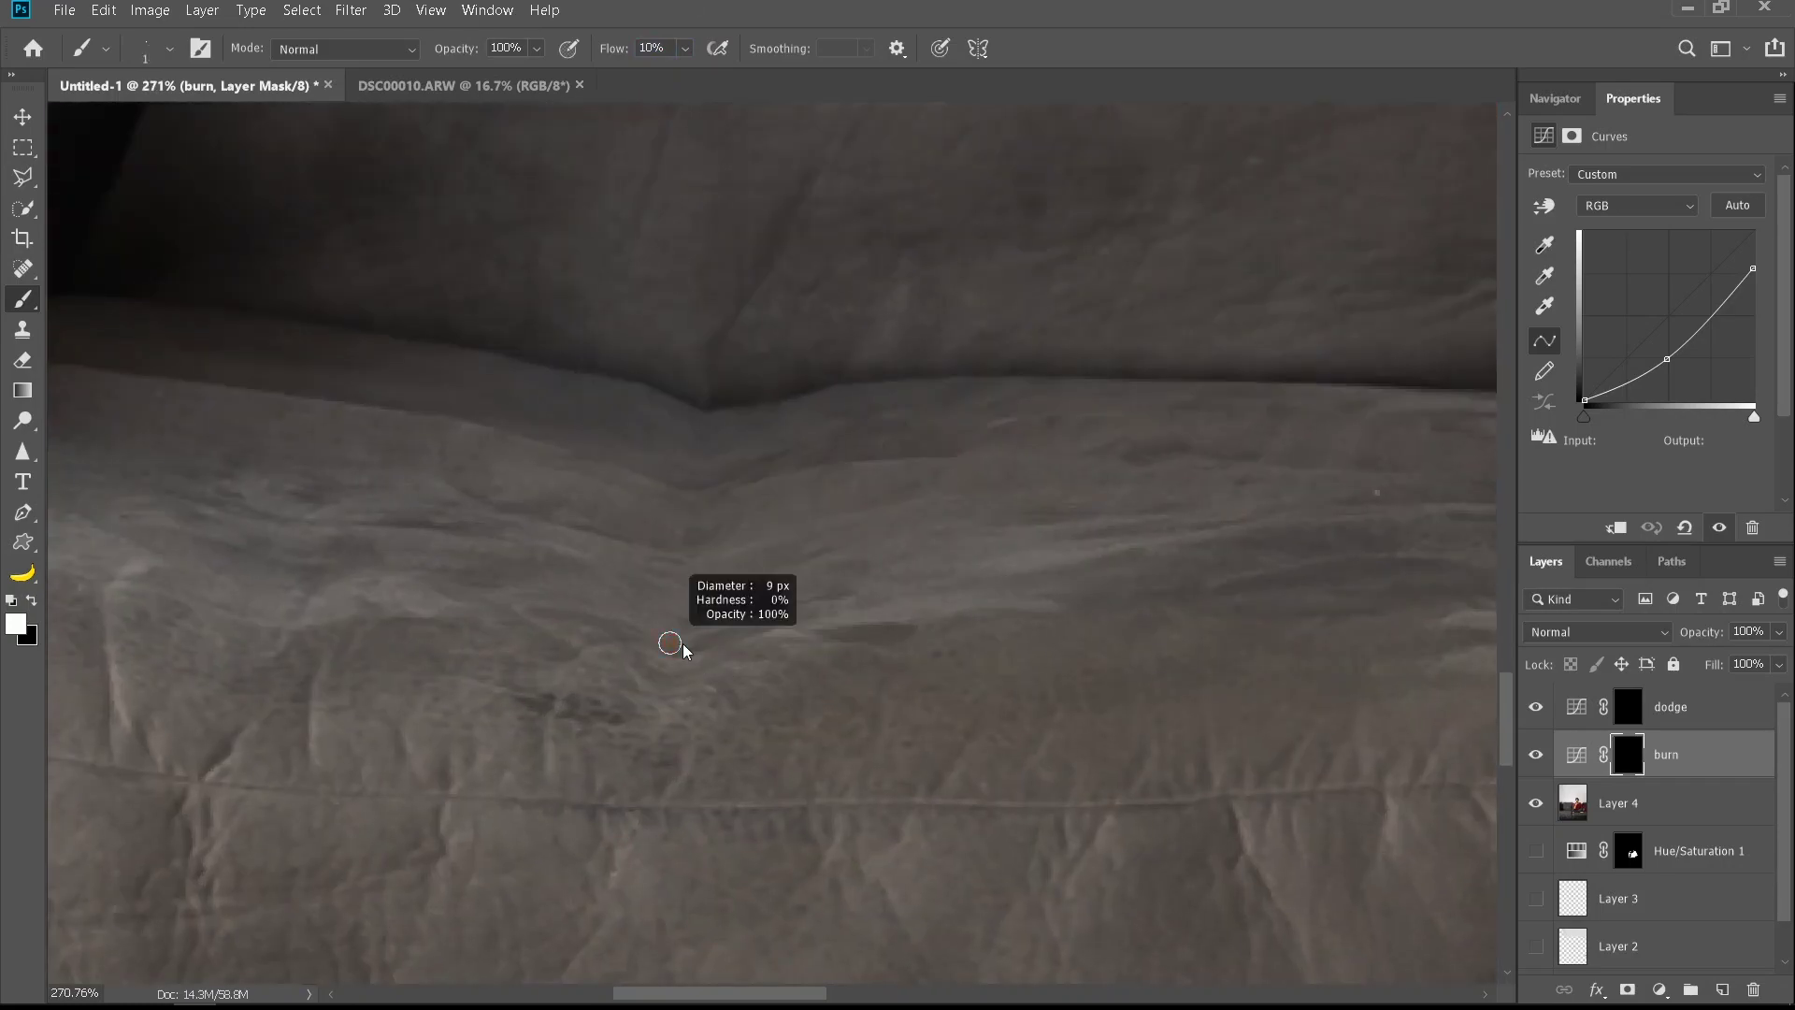
mouse_move(883, 595)
mouse_down()
mouse_move(1132, 562)
mouse_move(1187, 531)
mouse_move(1296, 548)
mouse_up()
key(ctrl+z)
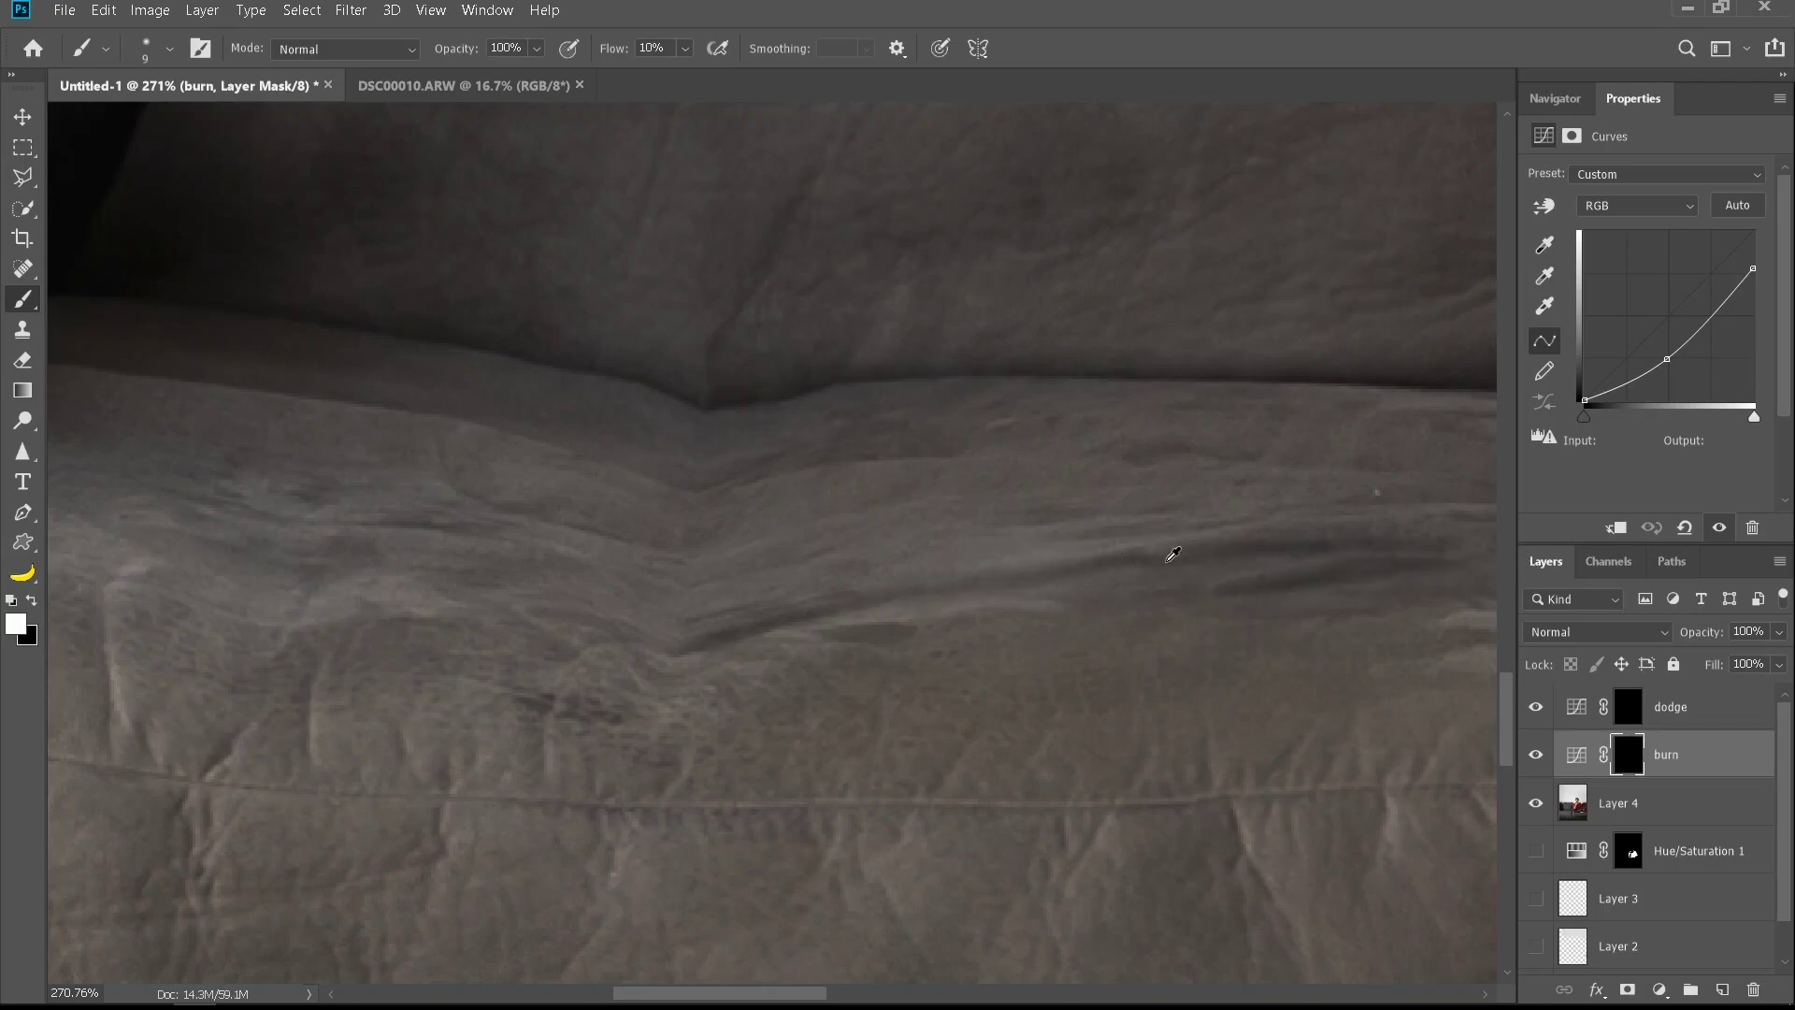
Lower the brush flow to 4% and darken the vertical wrinkles along the seat cushion's front edge on the burn mask
scroll(1173, 555, down, 2)
drag(612, 49, 607, 48)
scroll(714, 763, up, 1)
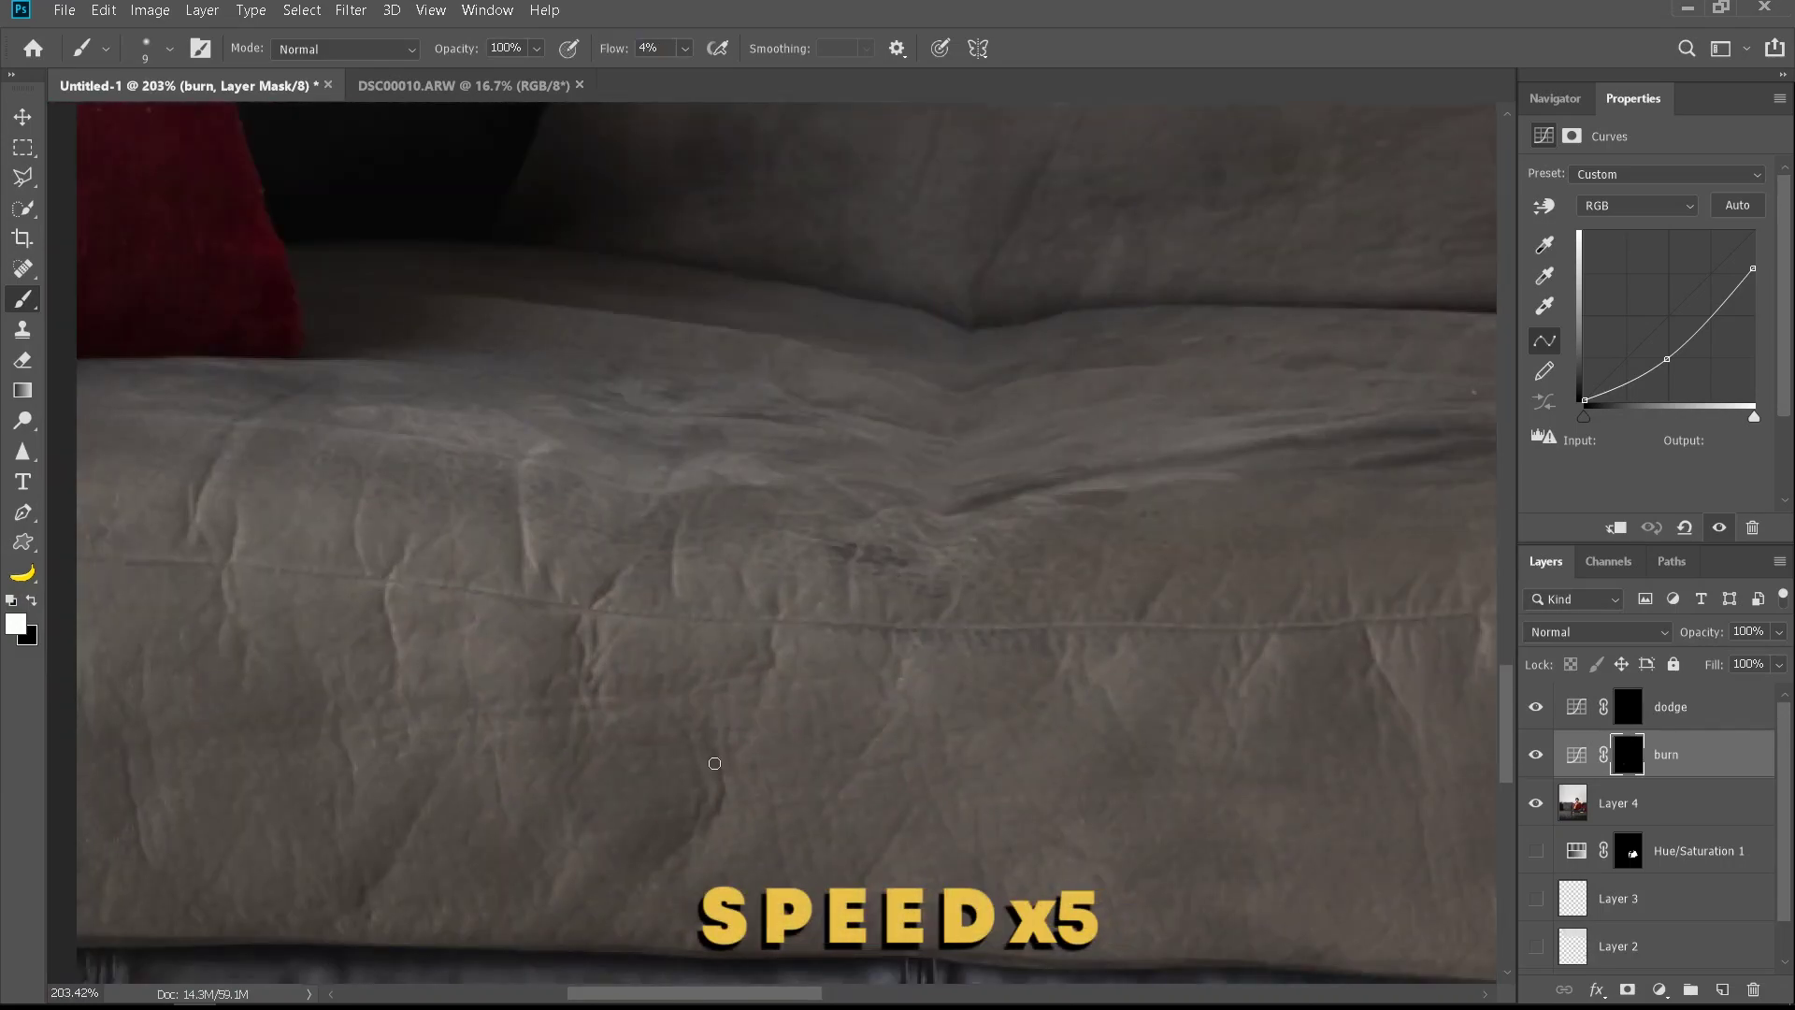
drag(598, 621, 587, 692)
drag(524, 468, 529, 552)
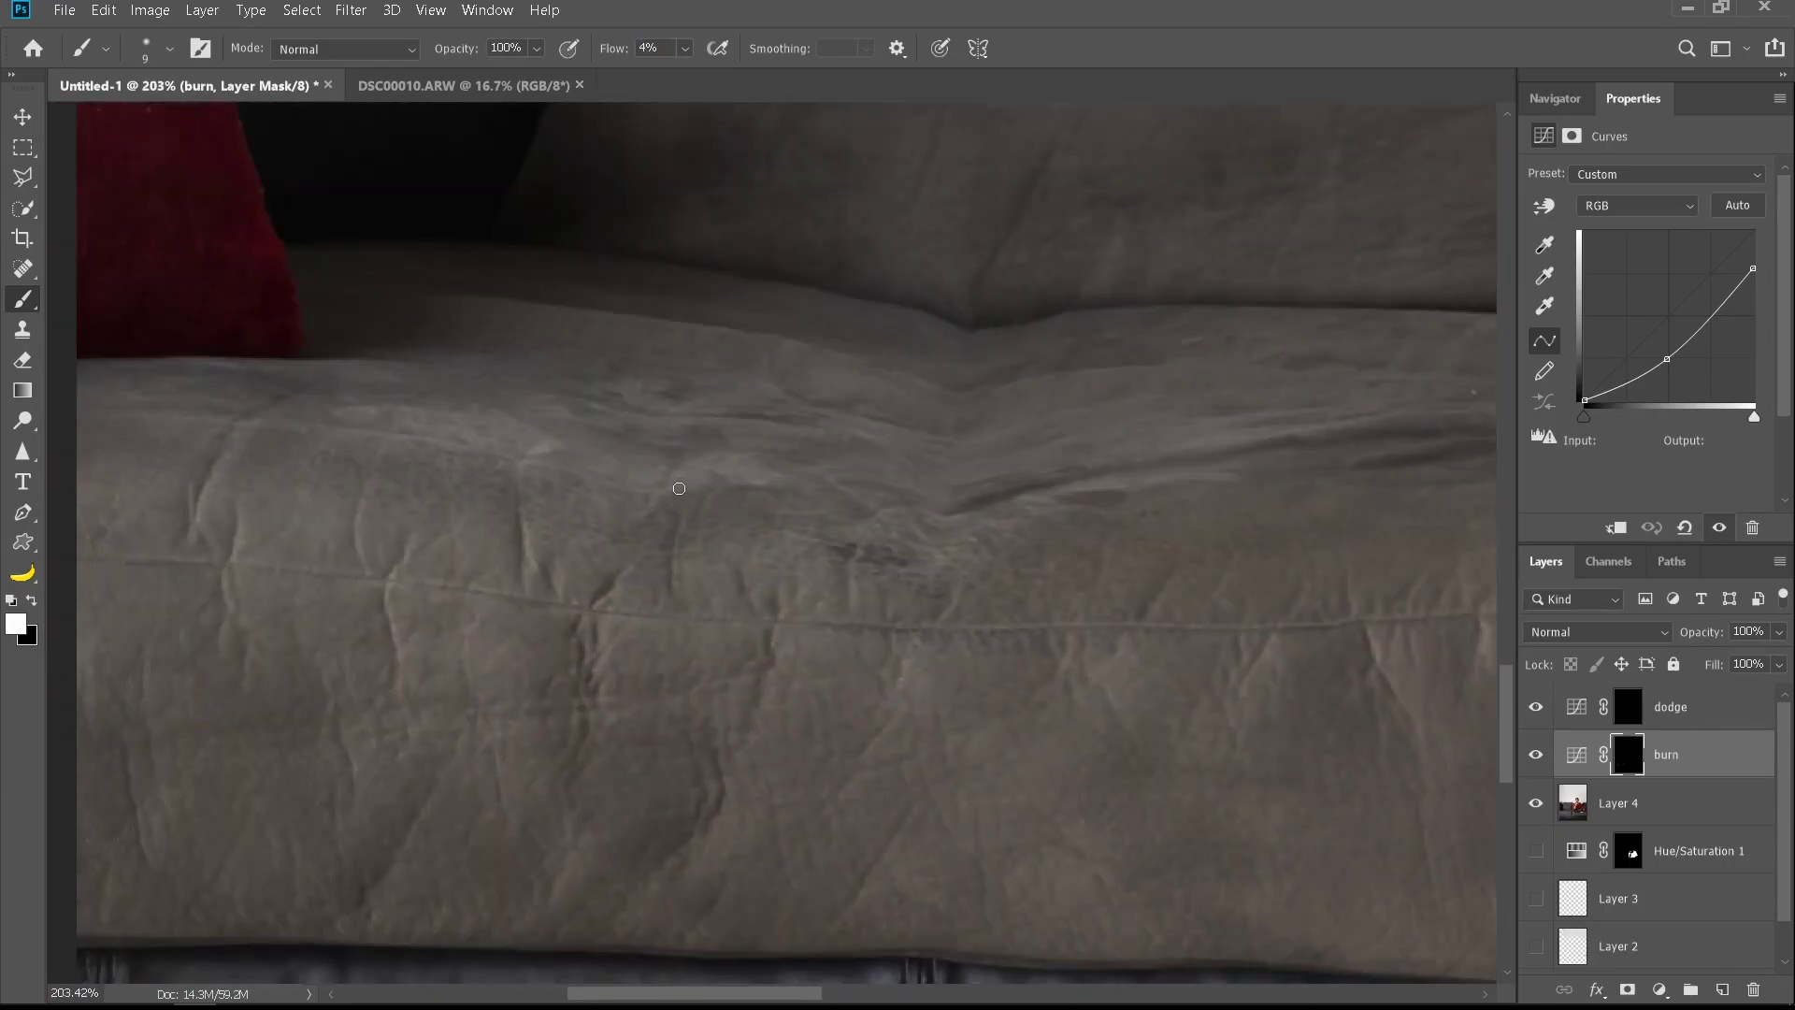
Shade the hollow of the dent and the area beside it on the burn mask with an enlarged brush
key(bracketright)
key(bracketright)
key(bracketright)
key(bracketright)
key(bracketright)
key(bracketright)
key(bracketright)
mouse_move(955, 449)
mouse_down()
mouse_move(929, 589)
mouse_move(944, 458)
mouse_up()
key(bracketright)
key(bracketright)
key(bracketright)
mouse_move(945, 458)
mouse_down()
mouse_move(694, 503)
mouse_move(682, 561)
mouse_up()
Reduce the brush size and darken the folds on the cushion's front beneath the dent on the burn mask
key(bracketleft)
key(bracketleft)
key(bracketleft)
key(bracketleft)
key(bracketleft)
key(bracketleft)
scroll(738, 777, down, 2)
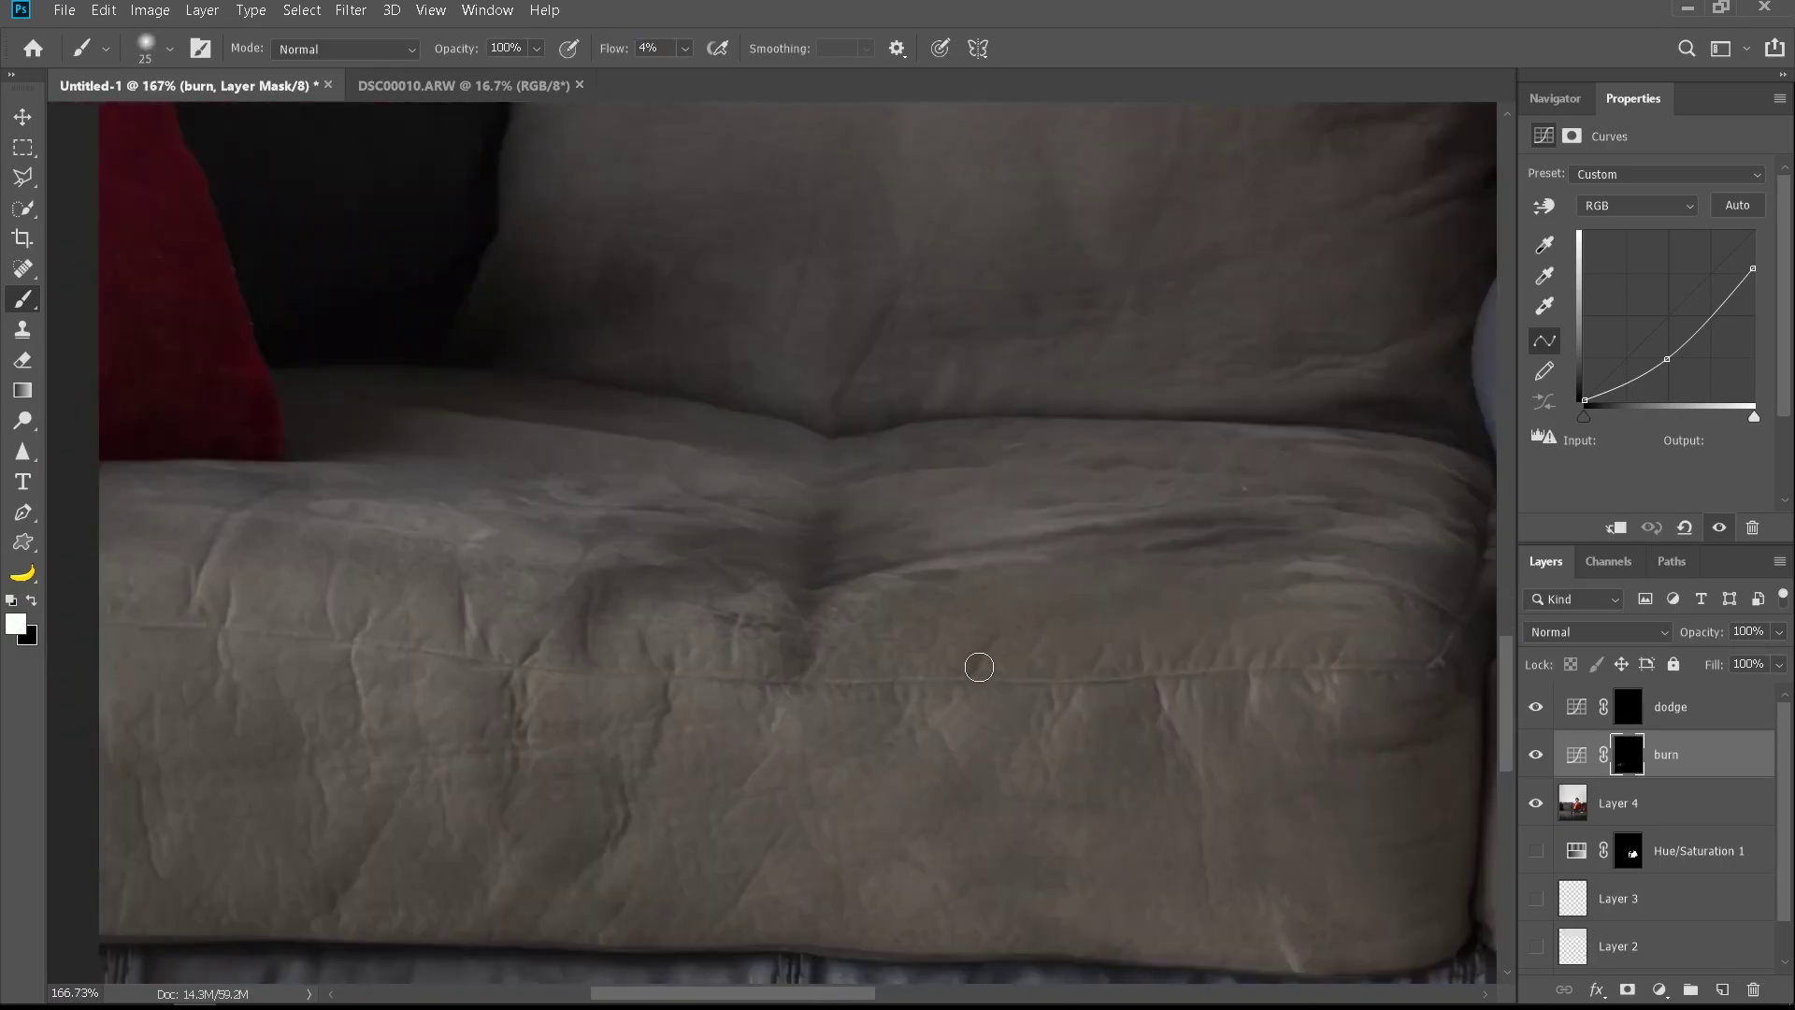
key(bracketleft)
key(bracketleft)
key(bracketleft)
key(bracketleft)
key(bracketleft)
key(bracketleft)
key(bracketleft)
key(bracketleft)
key(bracketleft)
key(bracketleft)
drag(748, 785, 726, 575)
Paint thin curved folds from the dent toward the cushion's front seam on the burn mask with a 6 px brush
scroll(723, 655, up, 3)
scroll(726, 575, down, 1)
scroll(636, 487, up, 3)
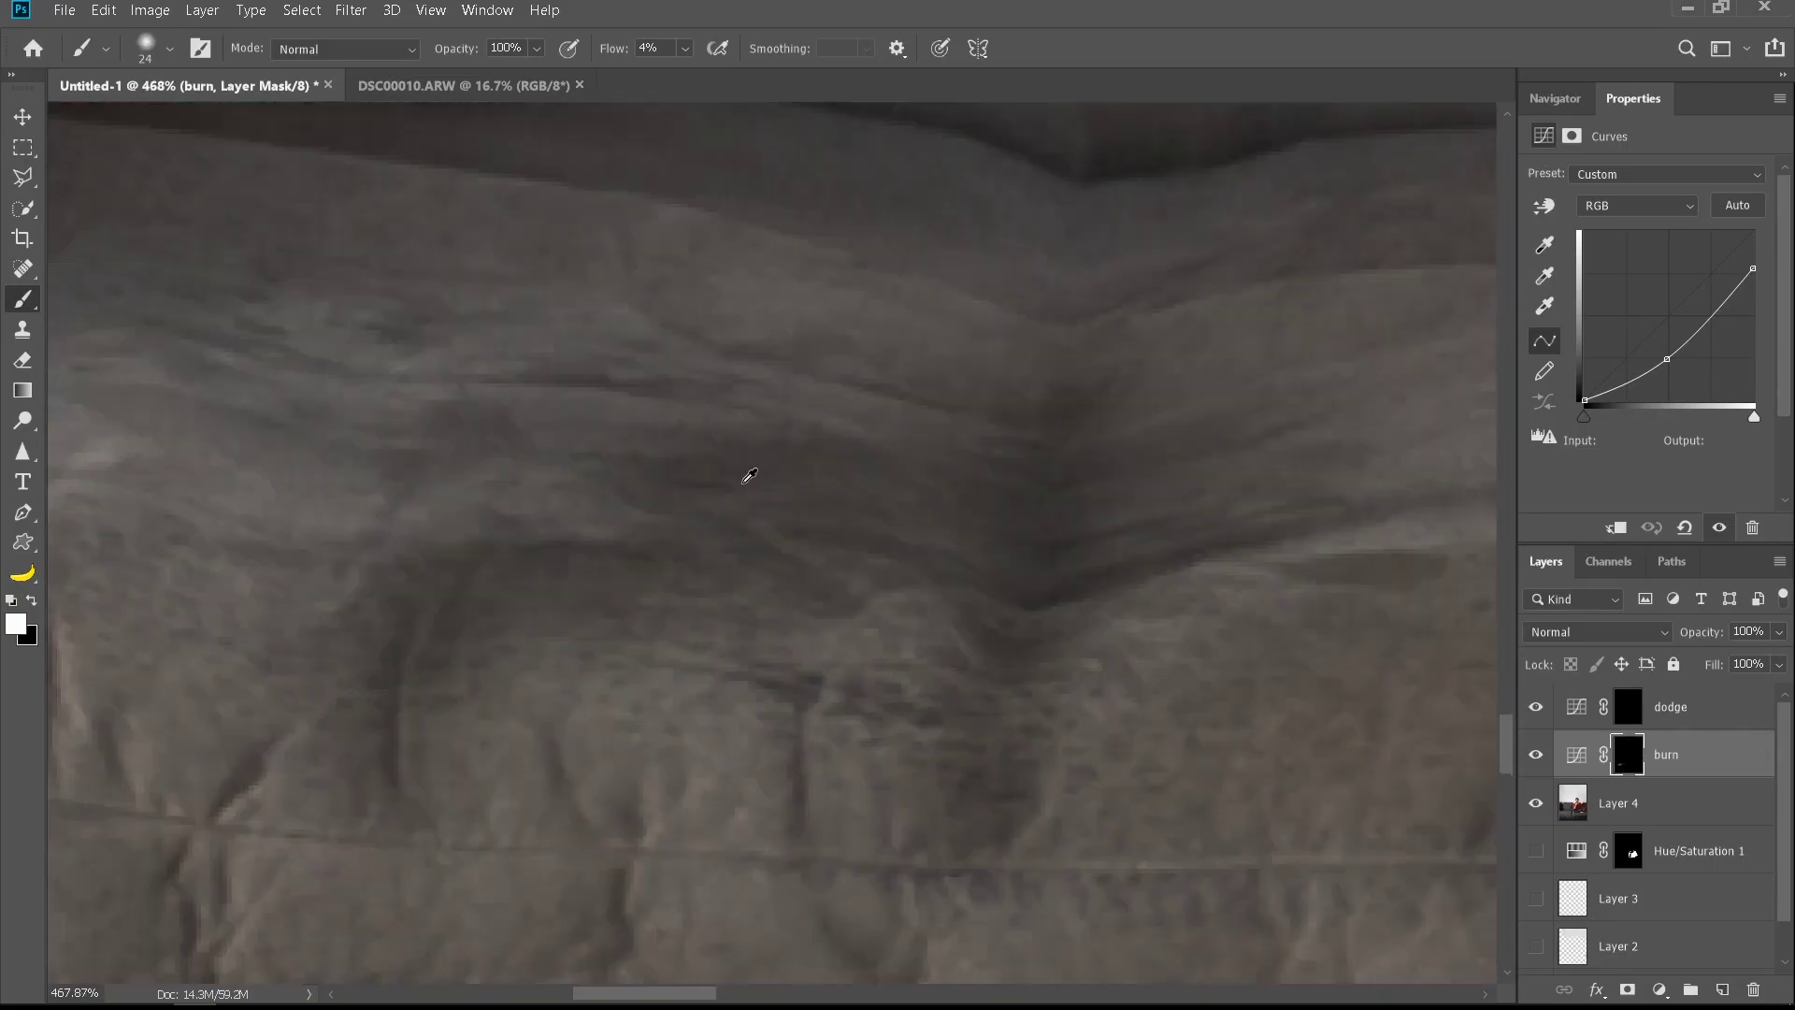
scroll(745, 477, down, 2)
alt+right_click(1109, 537)
drag(1286, 519, 1086, 544)
alt+right_click(982, 590)
mouse_move(955, 580)
mouse_down()
mouse_move(1002, 645)
mouse_move(1180, 702)
mouse_up()
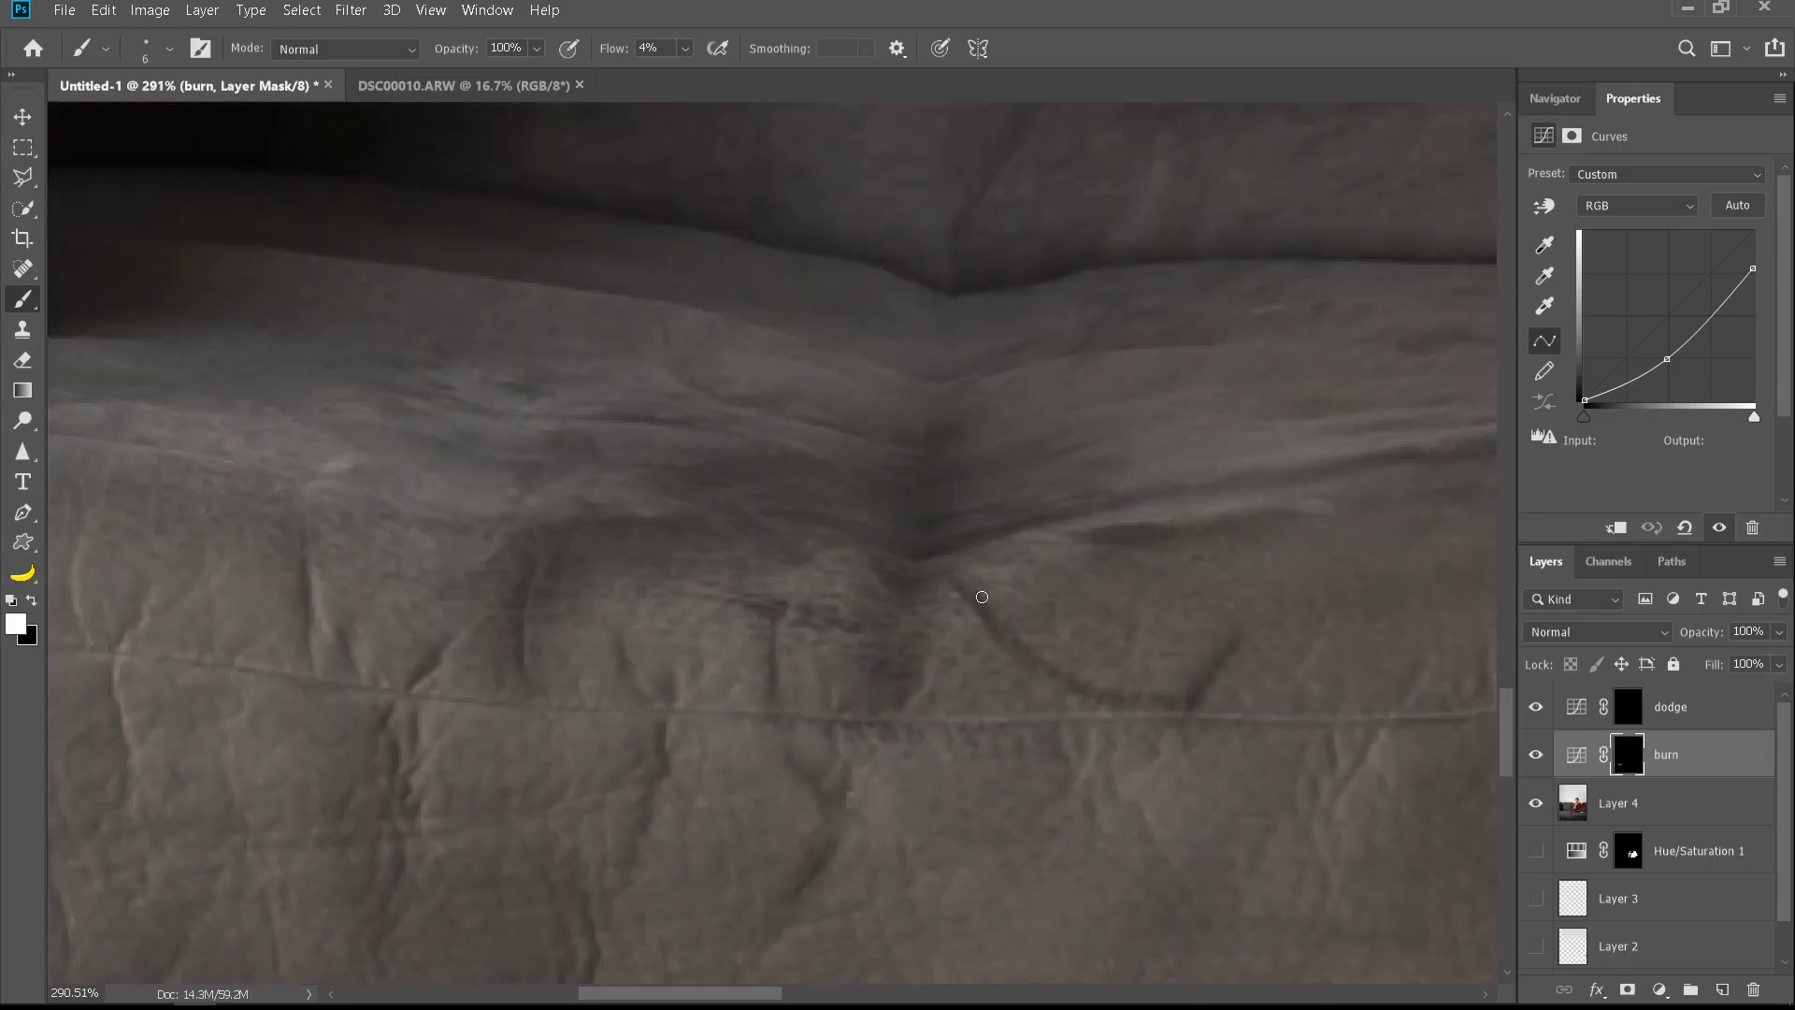
scroll(988, 631, down, 9)
scroll(1008, 685, up, 7)
scroll(1017, 569, up, 1)
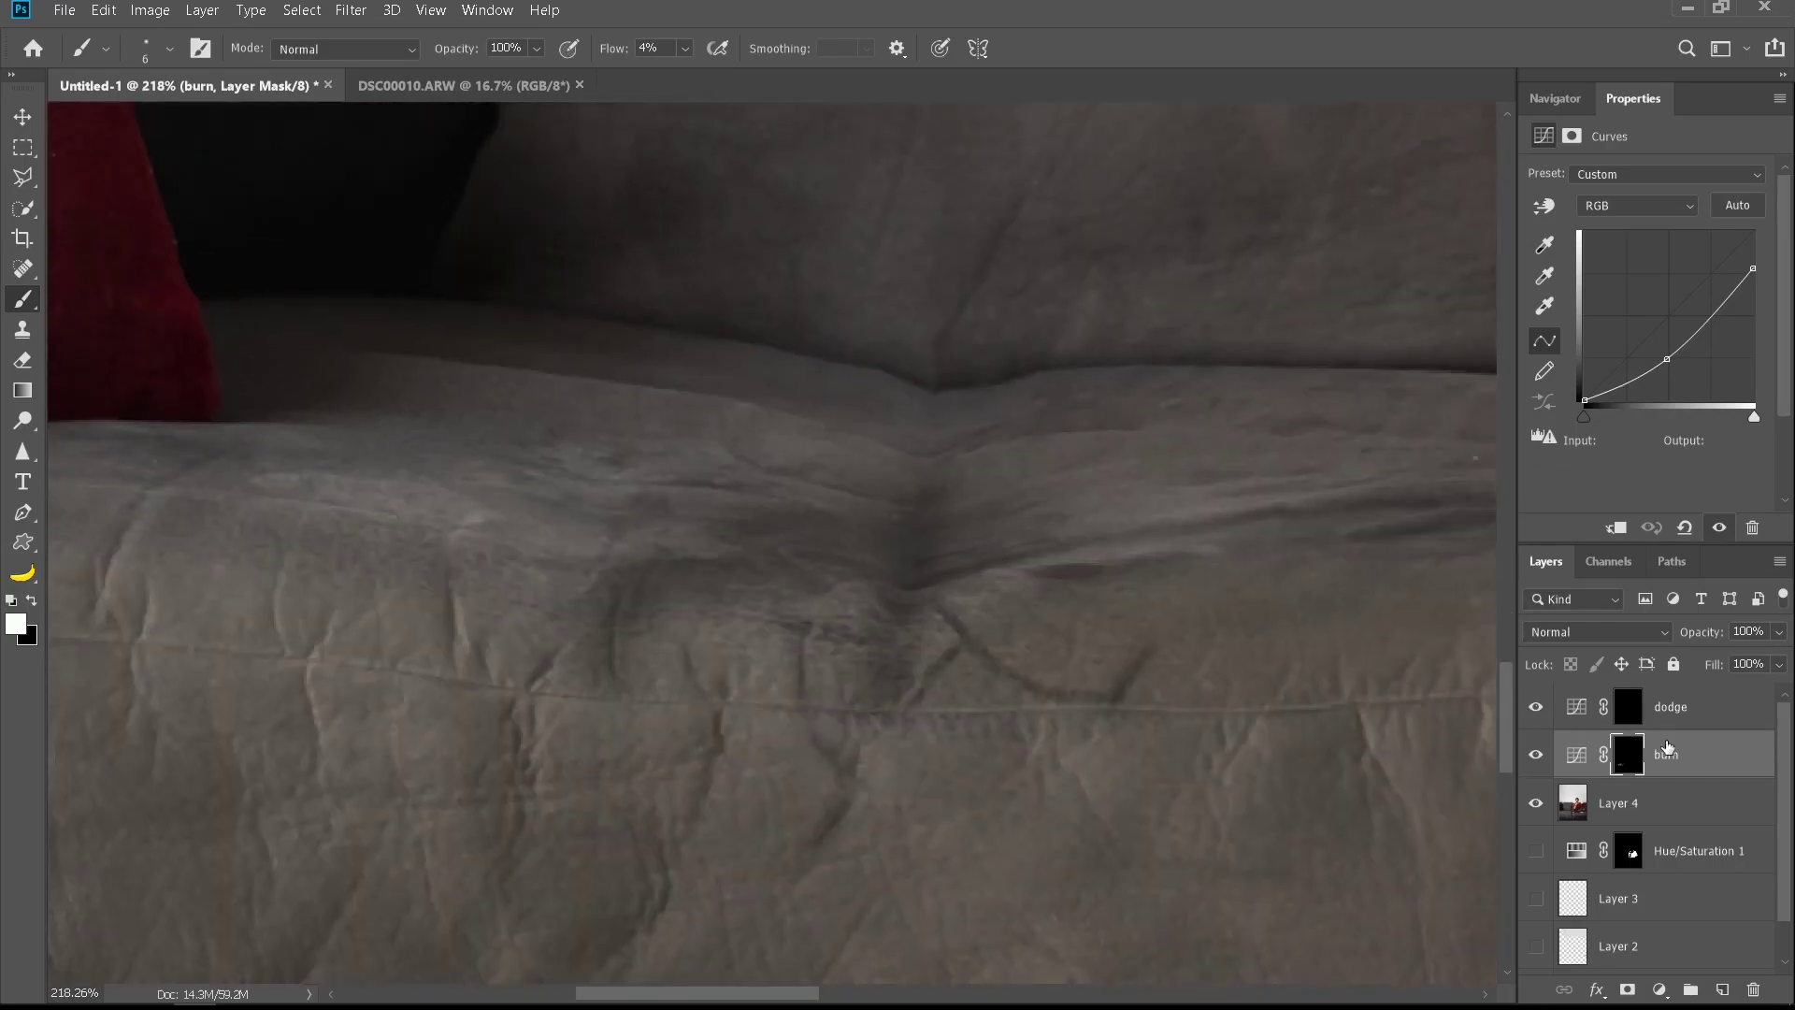
Paint white on the dodge mask to highlight the fabric beside the vertical fold below the dent
click(1615, 714)
scroll(1005, 612, up, 1)
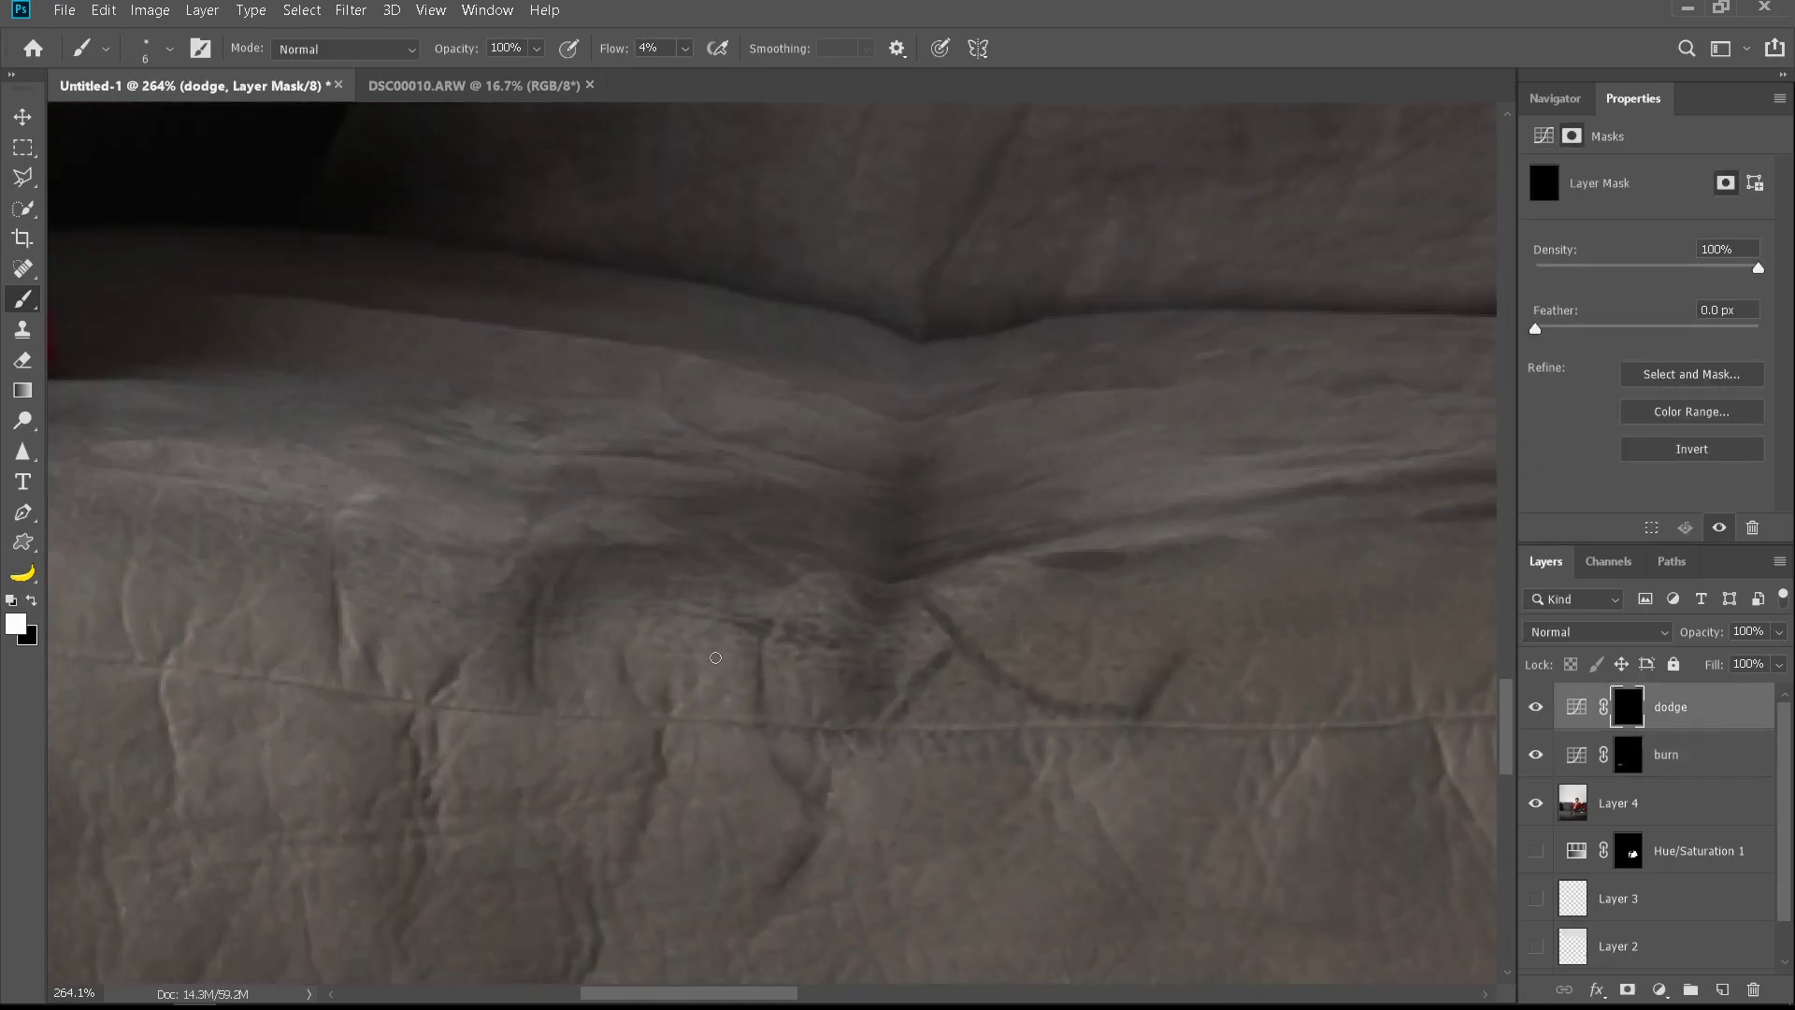
scroll(772, 633, up, 1)
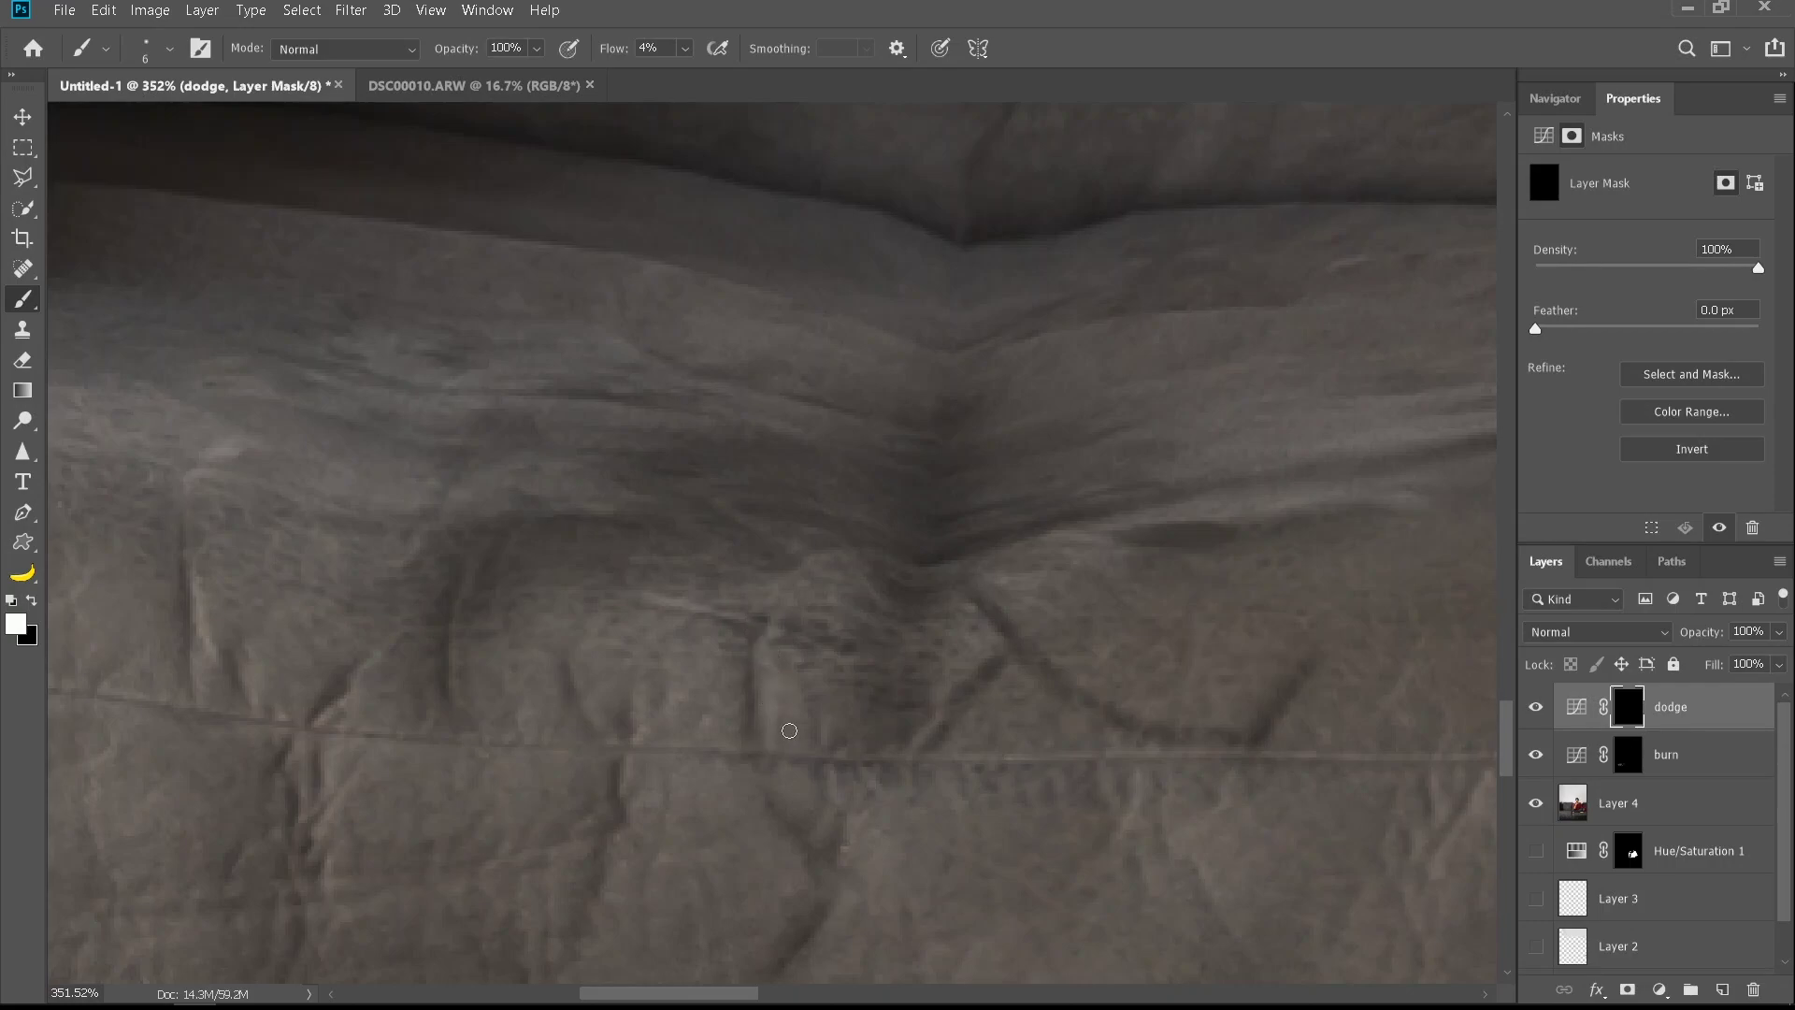
scroll(785, 669, down, 1)
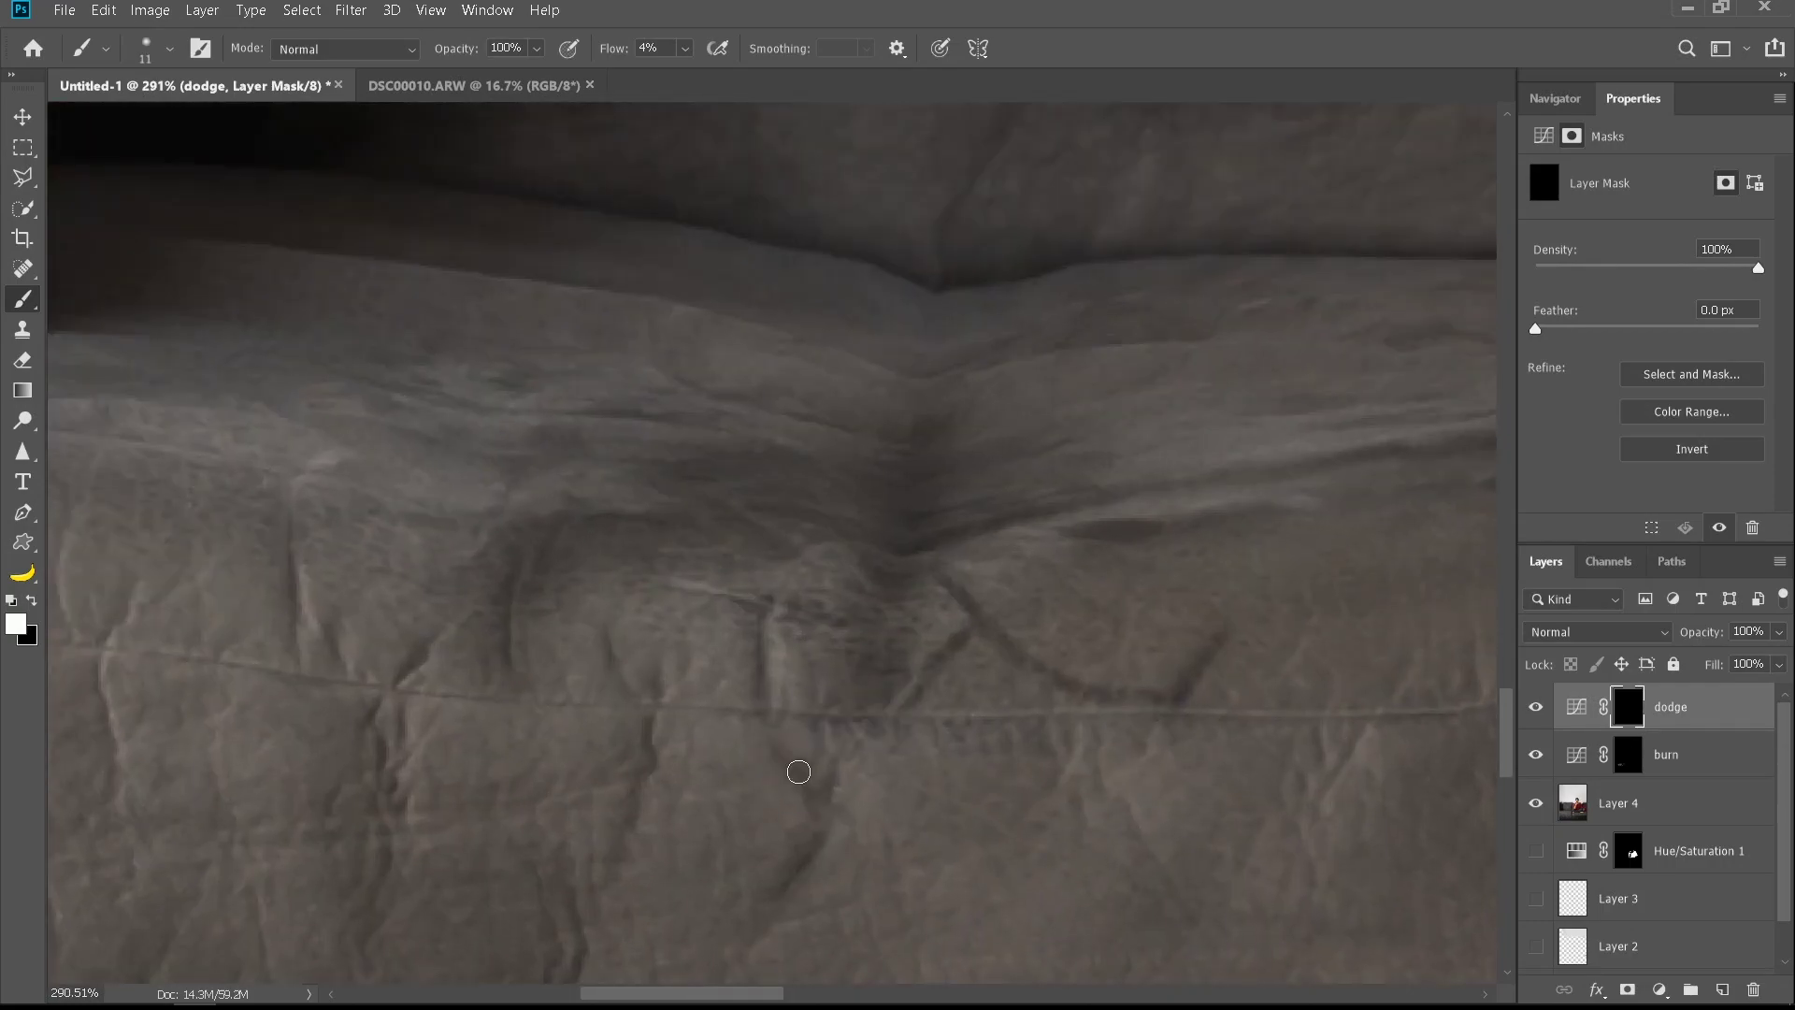
Highlight the edges of the creases beside the dent on the dodge mask with a 5 px brush
key(bracketleft)
key(bracketleft)
key(bracketleft)
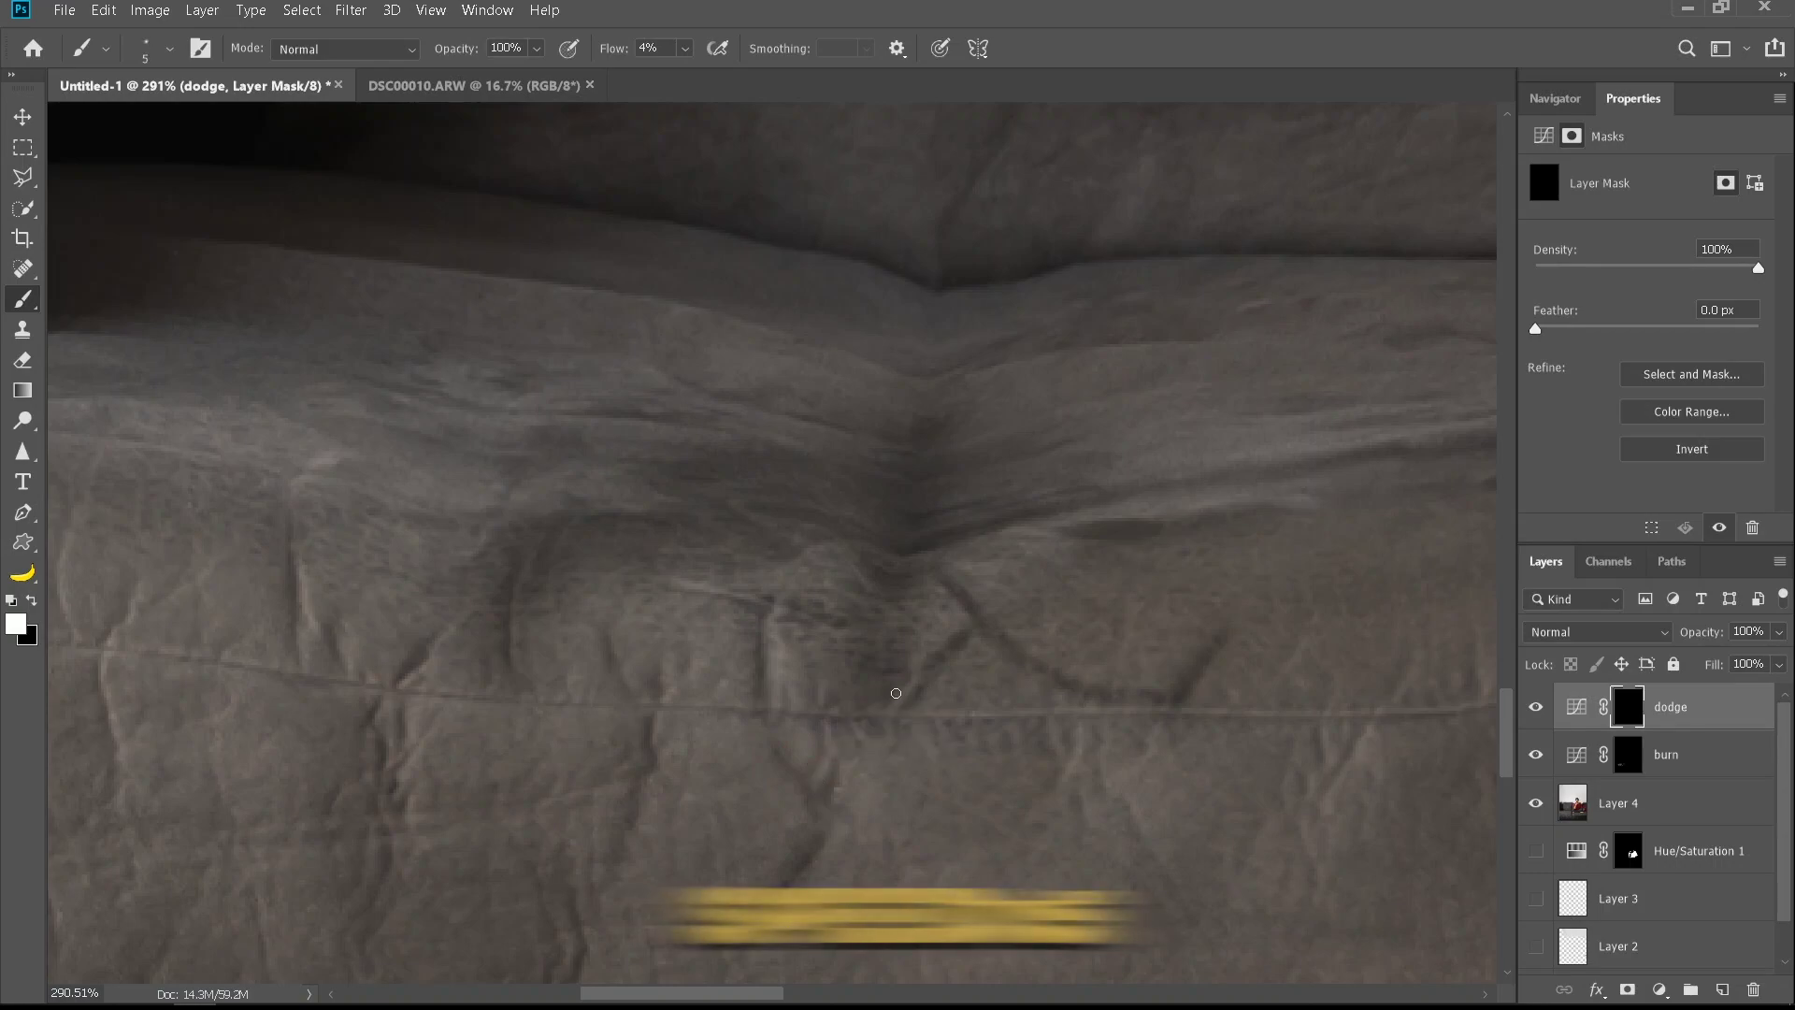
drag(1200, 496, 1265, 495)
drag(1337, 445, 1215, 465)
mouse_move(968, 378)
mouse_down()
mouse_move(1138, 348)
mouse_move(946, 424)
mouse_up()
Return to the burn mask and deepen the shadows around the dent with a 16 px brush
key(alt+bracketleft)
key(bracketright)
key(bracketright)
key(bracketright)
key(bracketright)
key(bracketright)
key(bracketright)
key(bracketright)
key(bracketright)
scroll(1116, 706, down, 6)
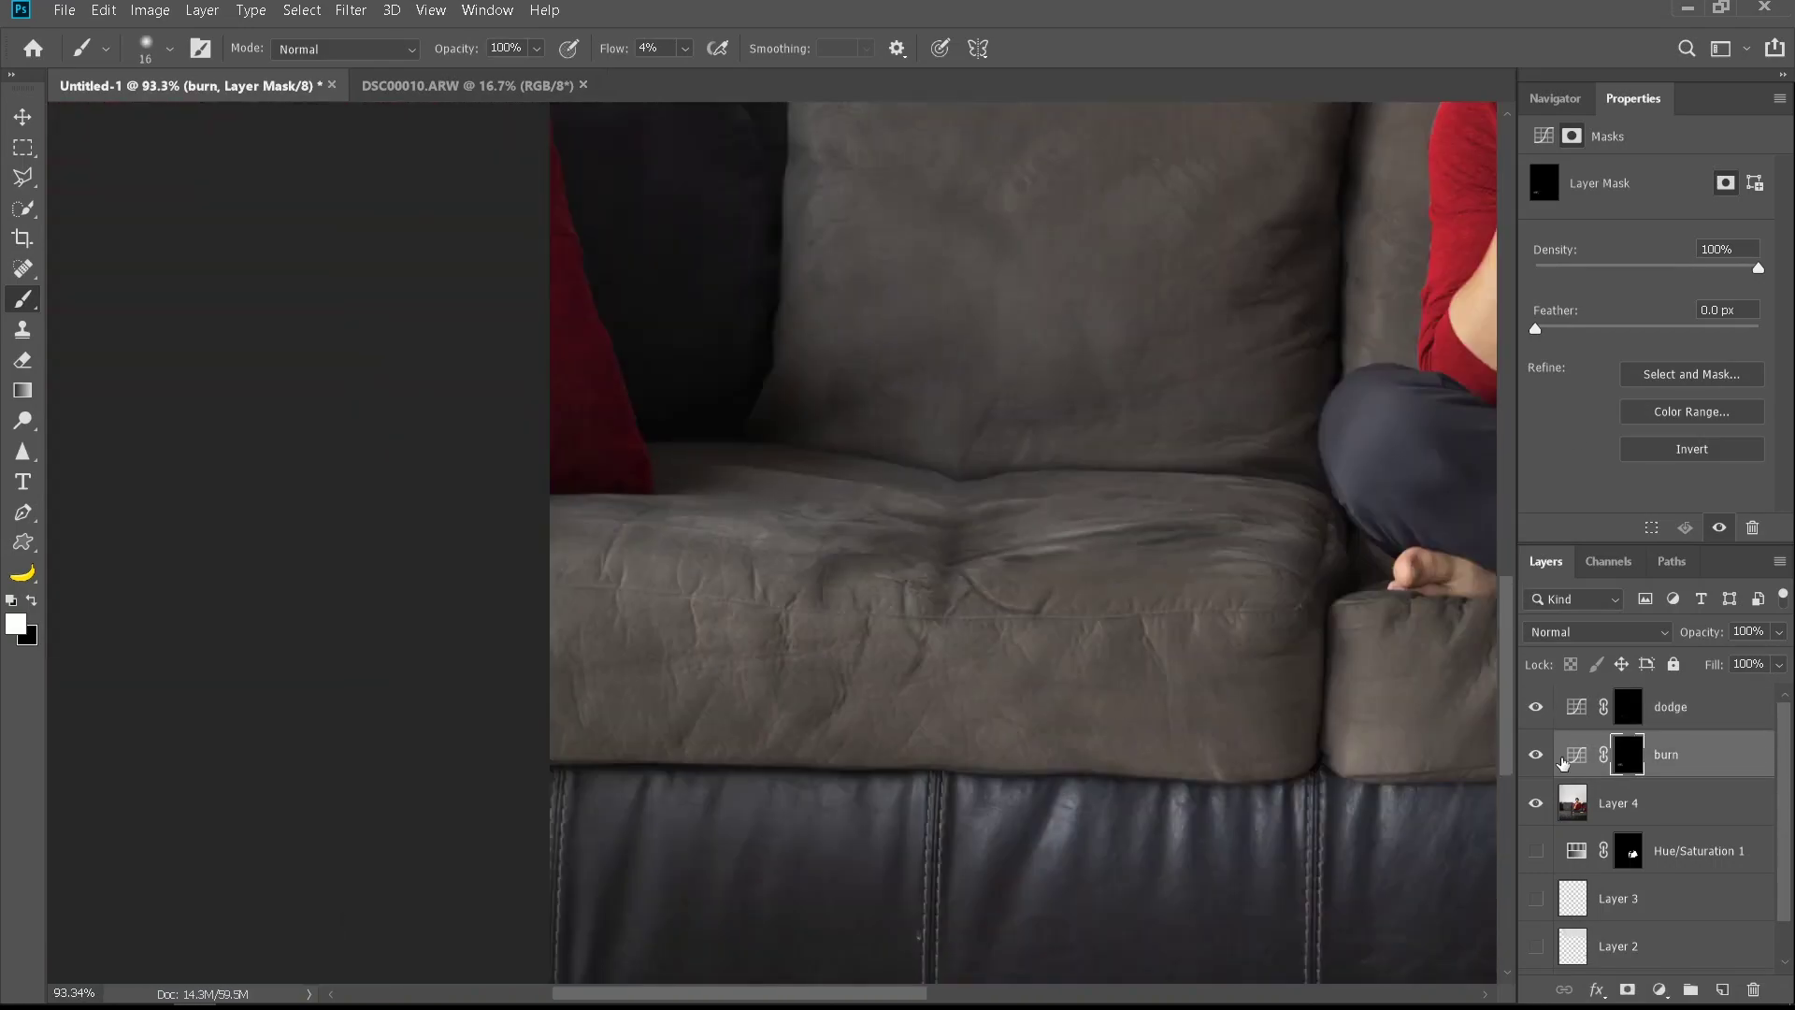
Review the dented seat cushion across the whole image, checking it against the burn layer's visibility
click(1538, 745)
key(v)
scroll(1028, 710, up, 4)
scroll(827, 649, up, 1)
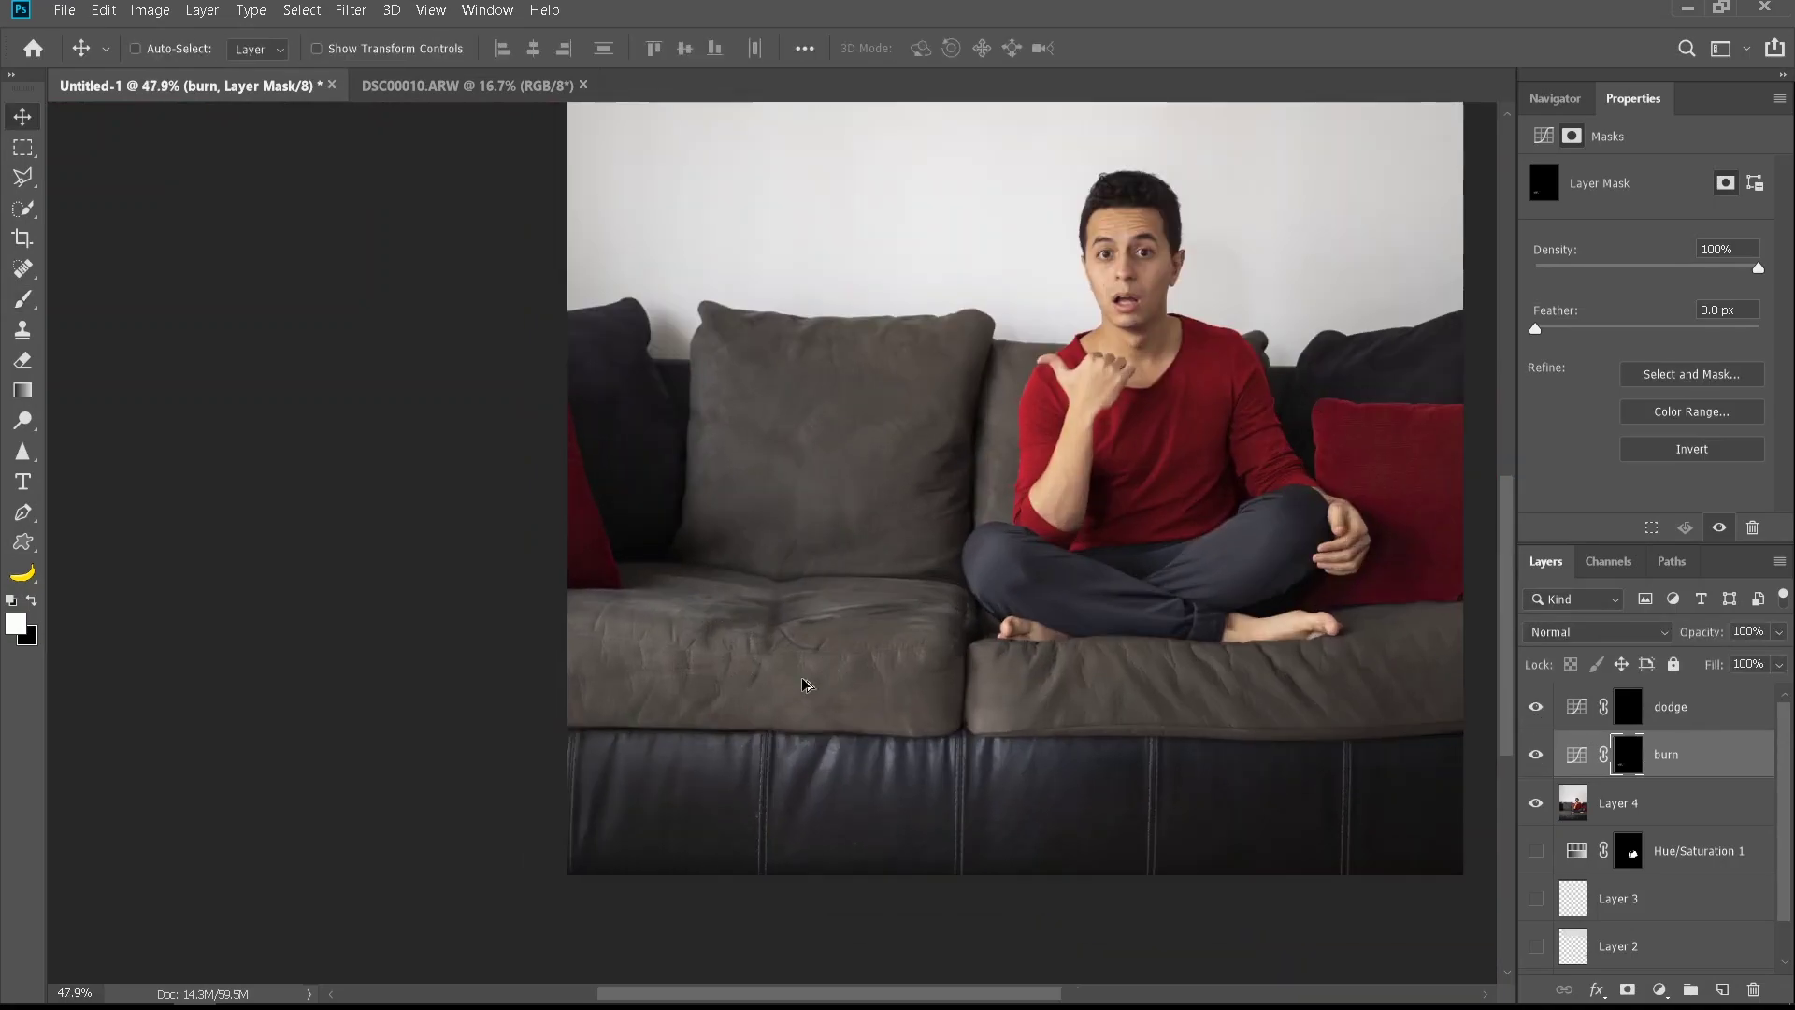
scroll(770, 659, down, 2)
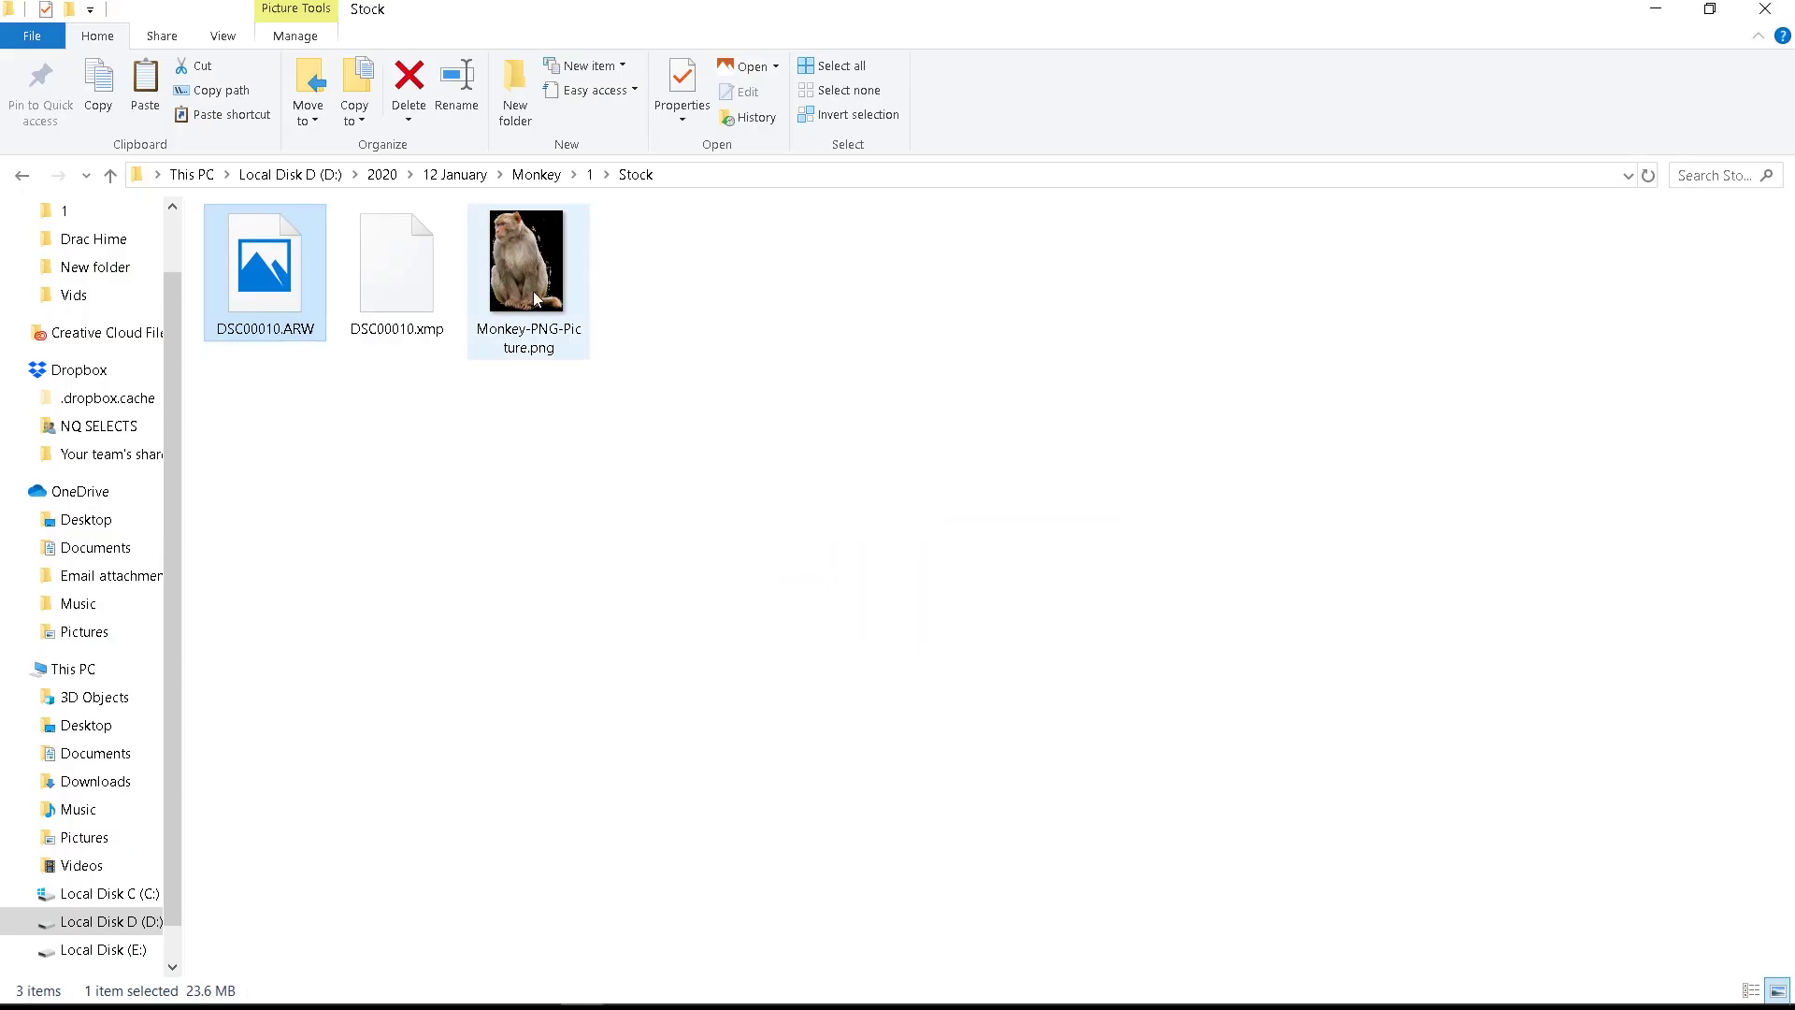
Place Monkey-PNG-Picture.png into the composite at about 19.5% scale, with its layer above the dodge layer
drag(512, 281, 584, 426)
key(Return)
key(ctrl+t)
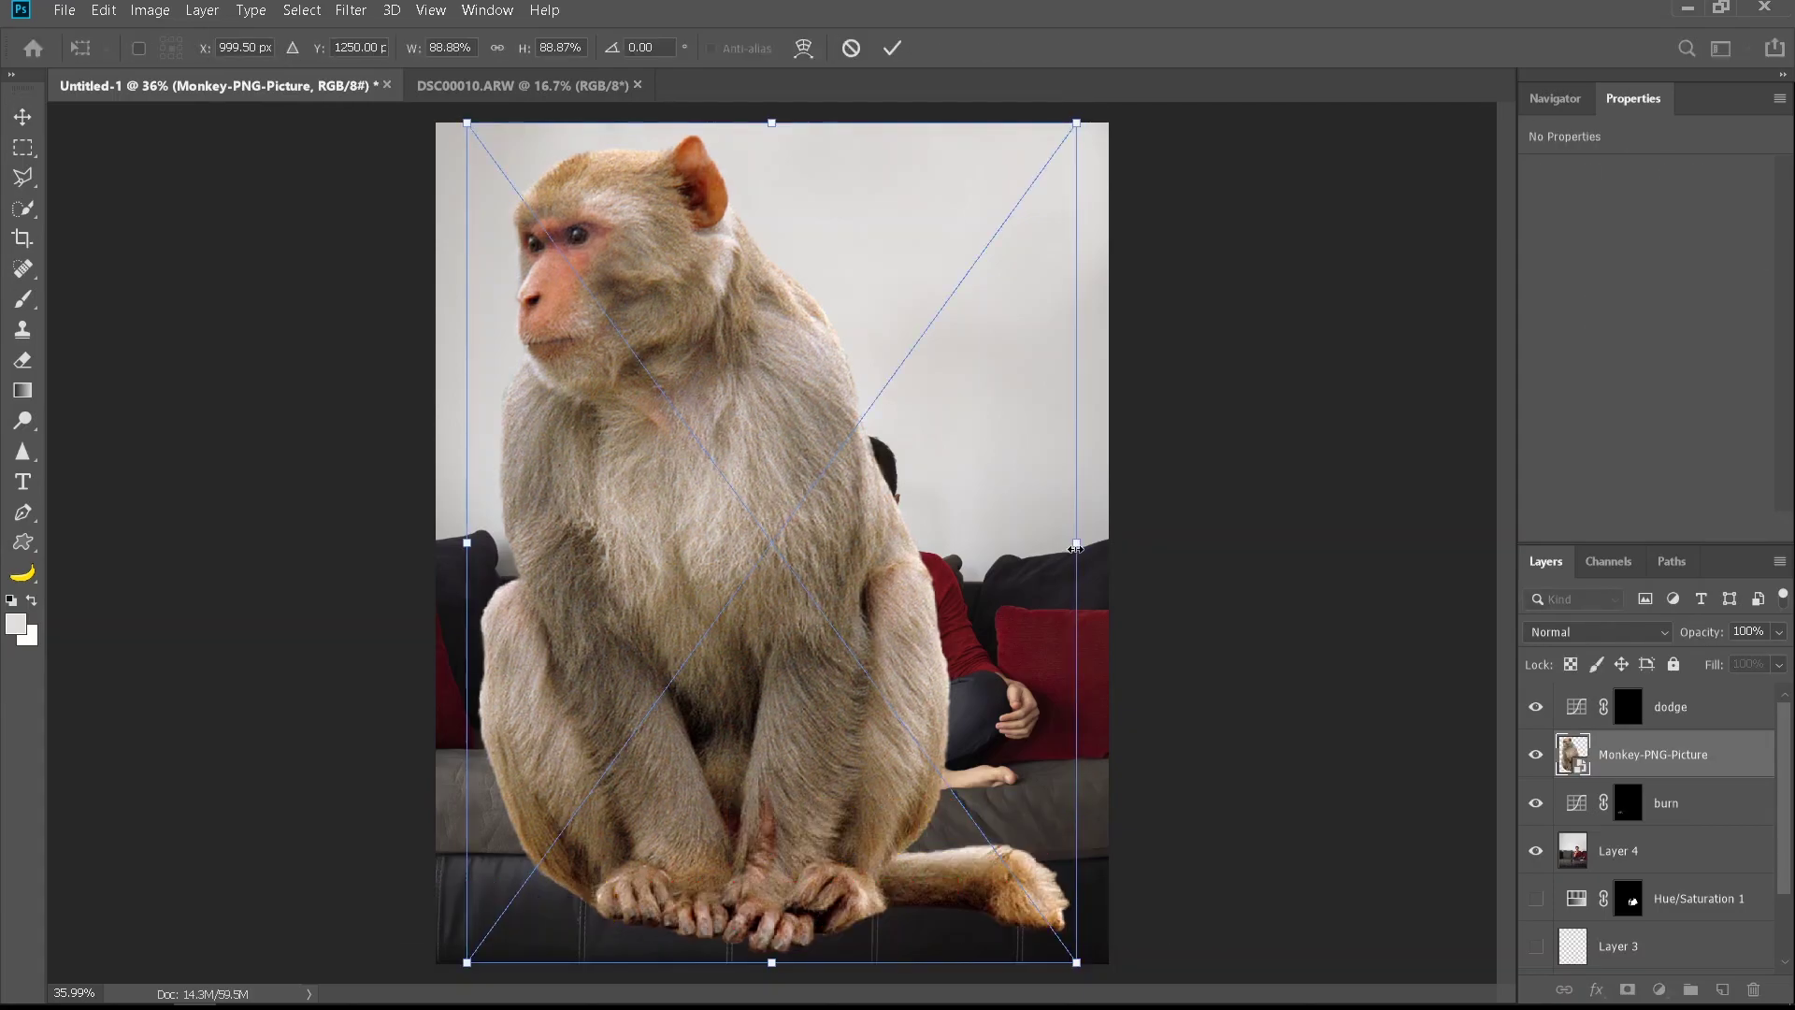
drag(1077, 546, 840, 556)
key(Return)
drag(1653, 754, 1637, 700)
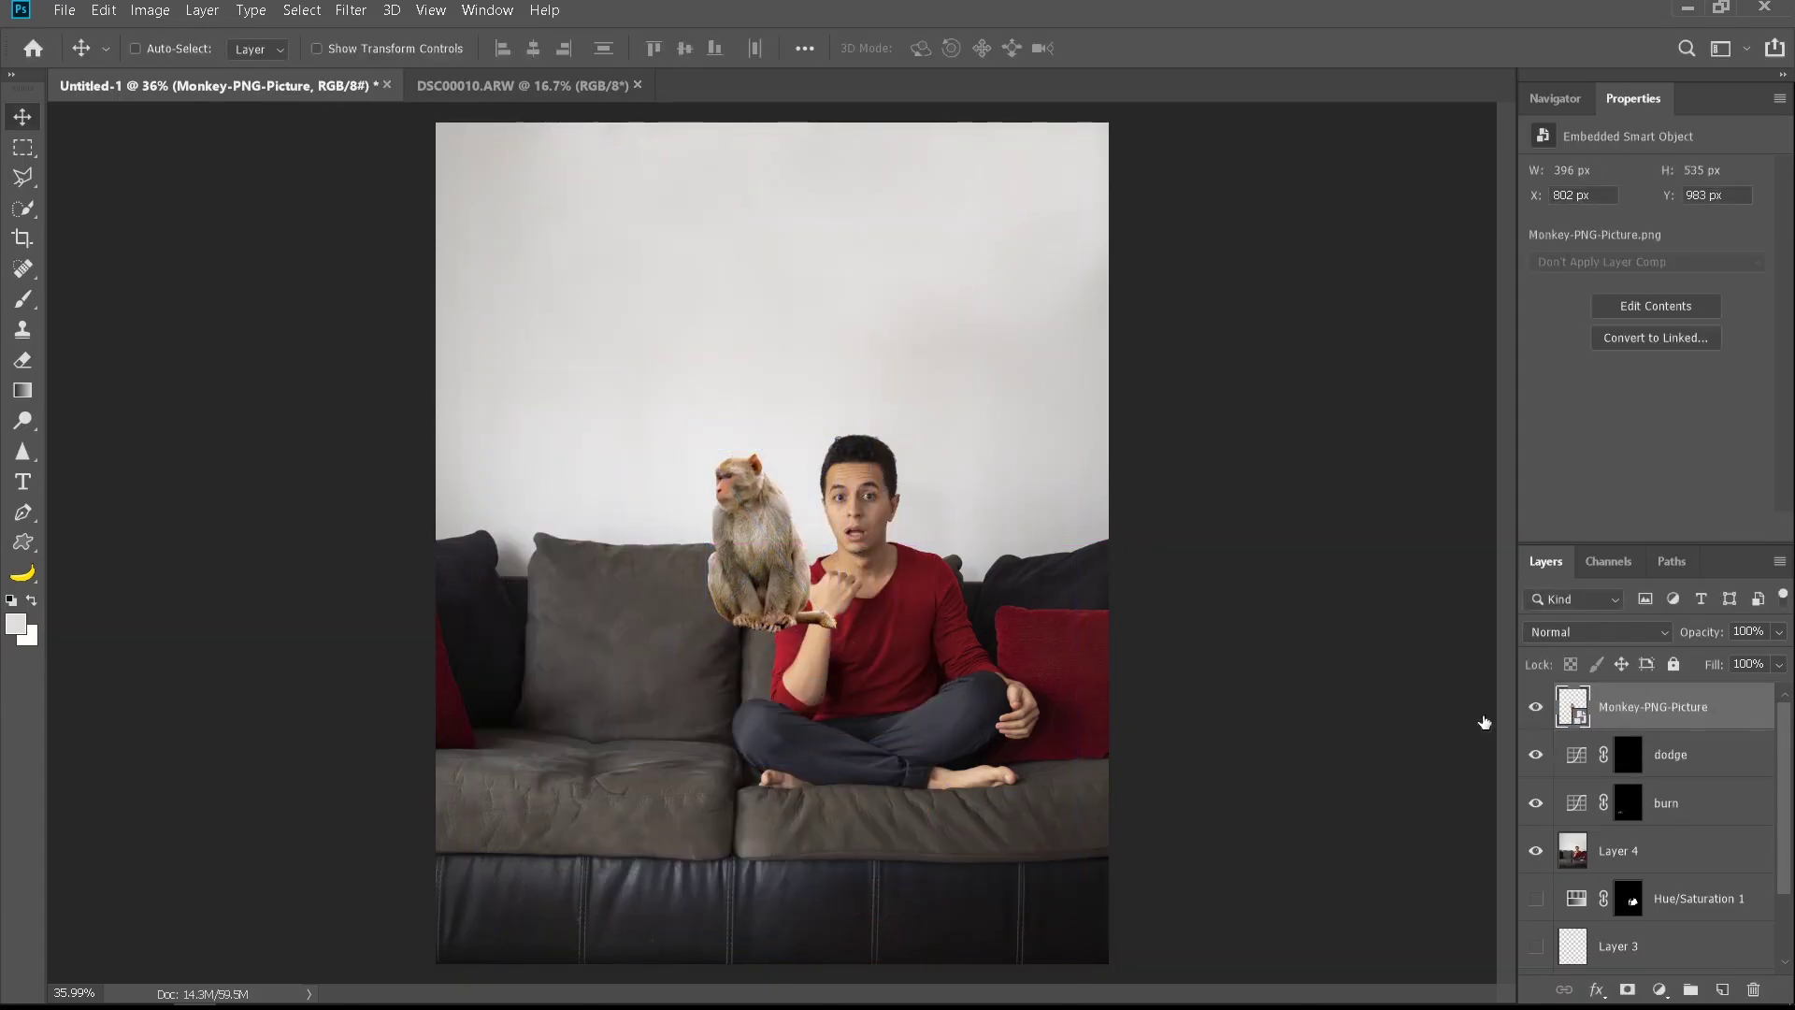
Flip the monkey horizontally, then resize and position it over the dent in the empty seat cushion
key(ctrl+t)
right_click(764, 512)
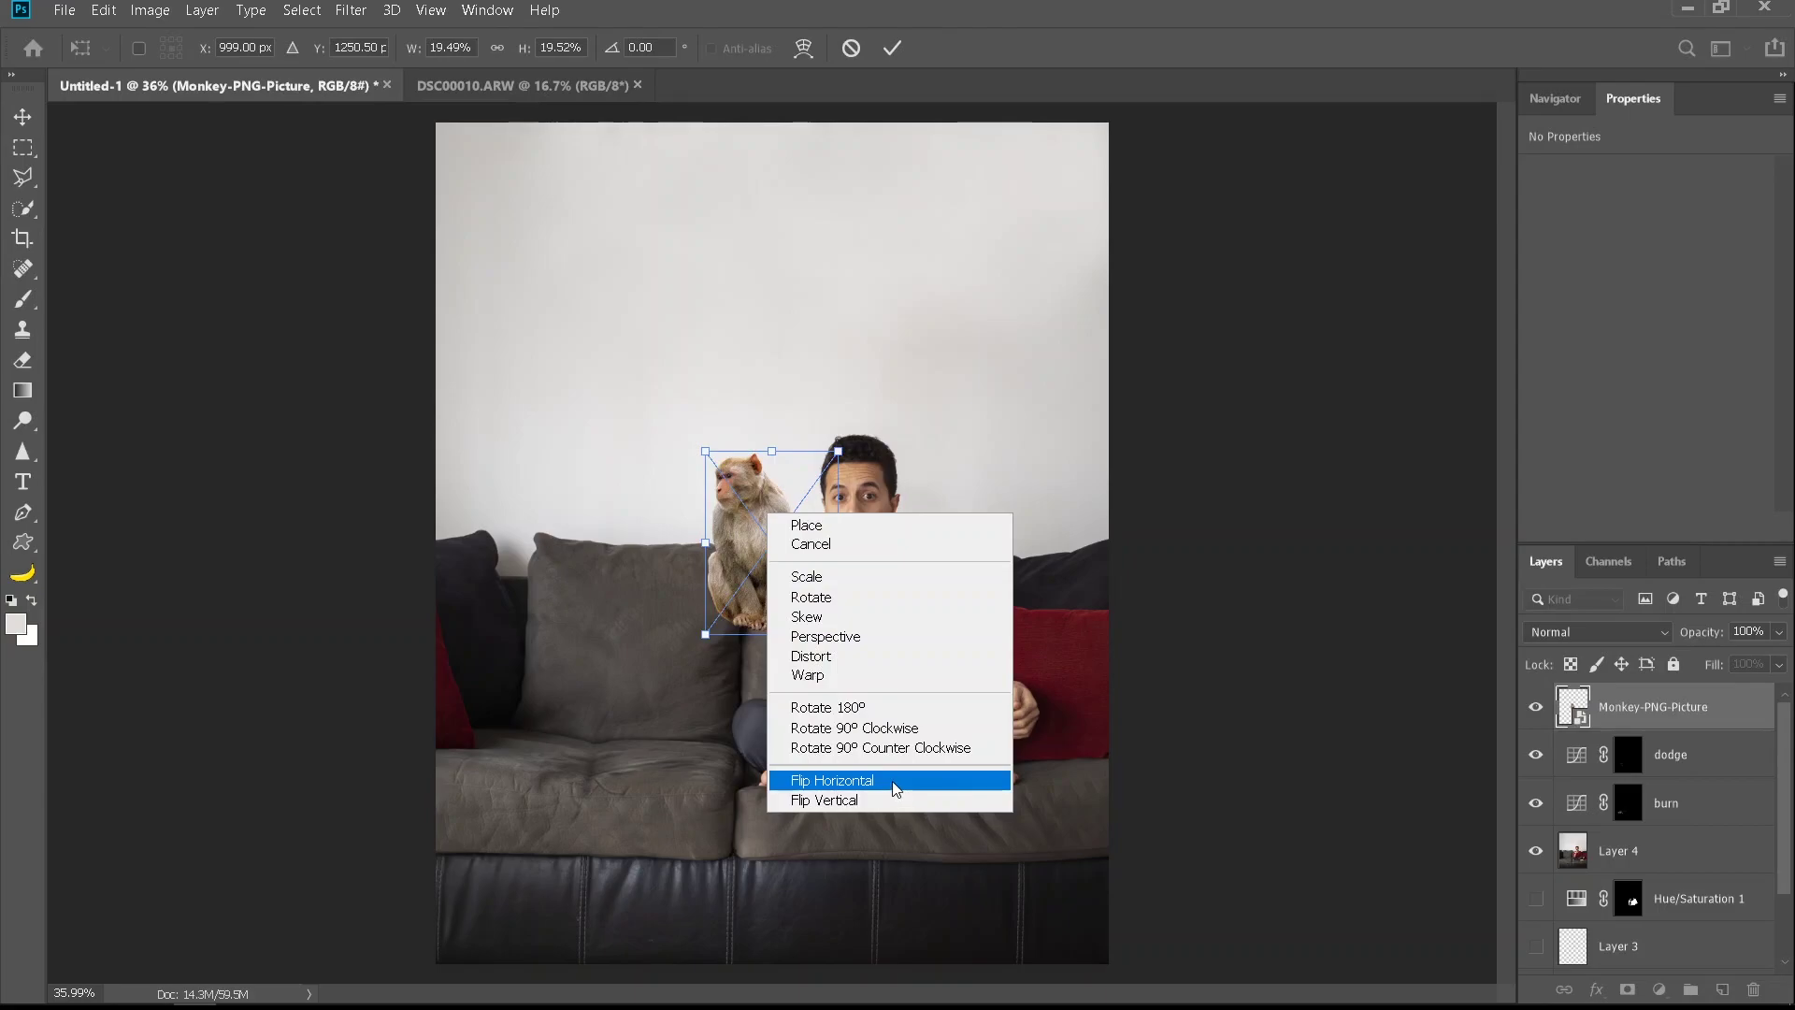
click(896, 789)
drag(790, 597, 613, 726)
drag(607, 580, 608, 523)
drag(643, 679, 640, 696)
key(Return)
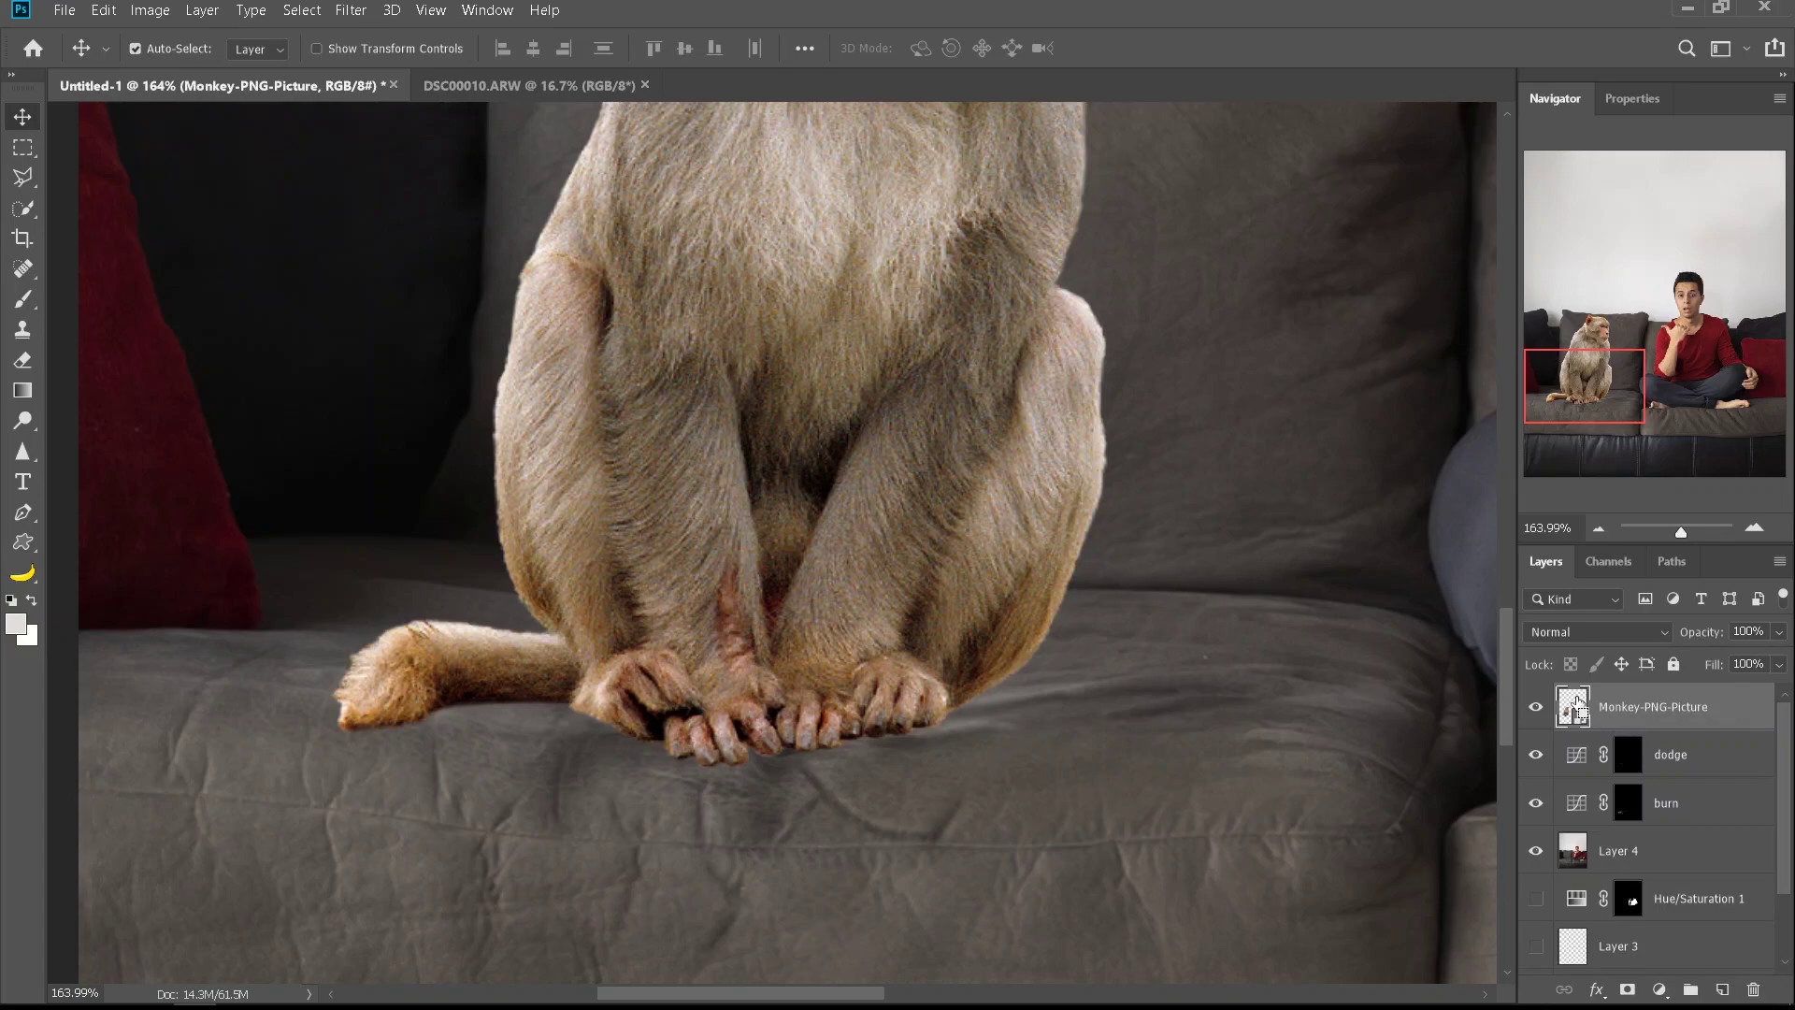
Duplicate the monkey layer and rasterize the original layer beneath the copy
key(ctrl+j)
key(ctrl)
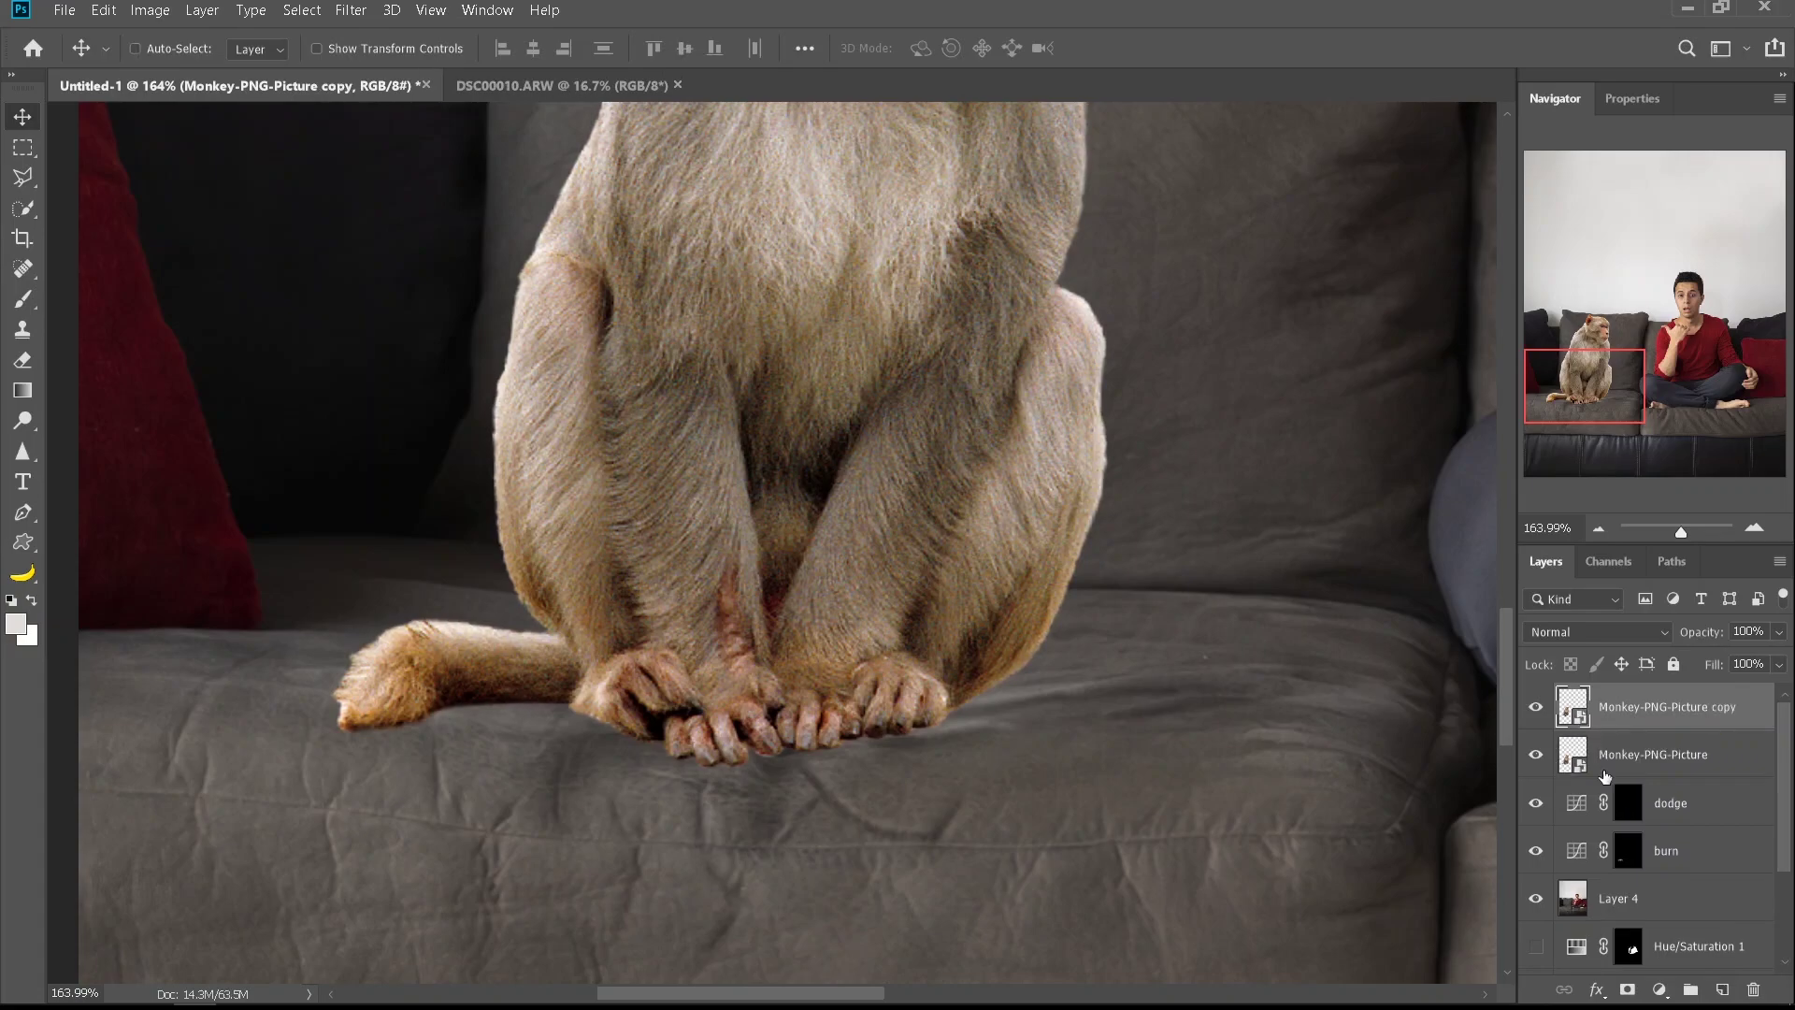
click(1617, 767)
key(e)
click(875, 408)
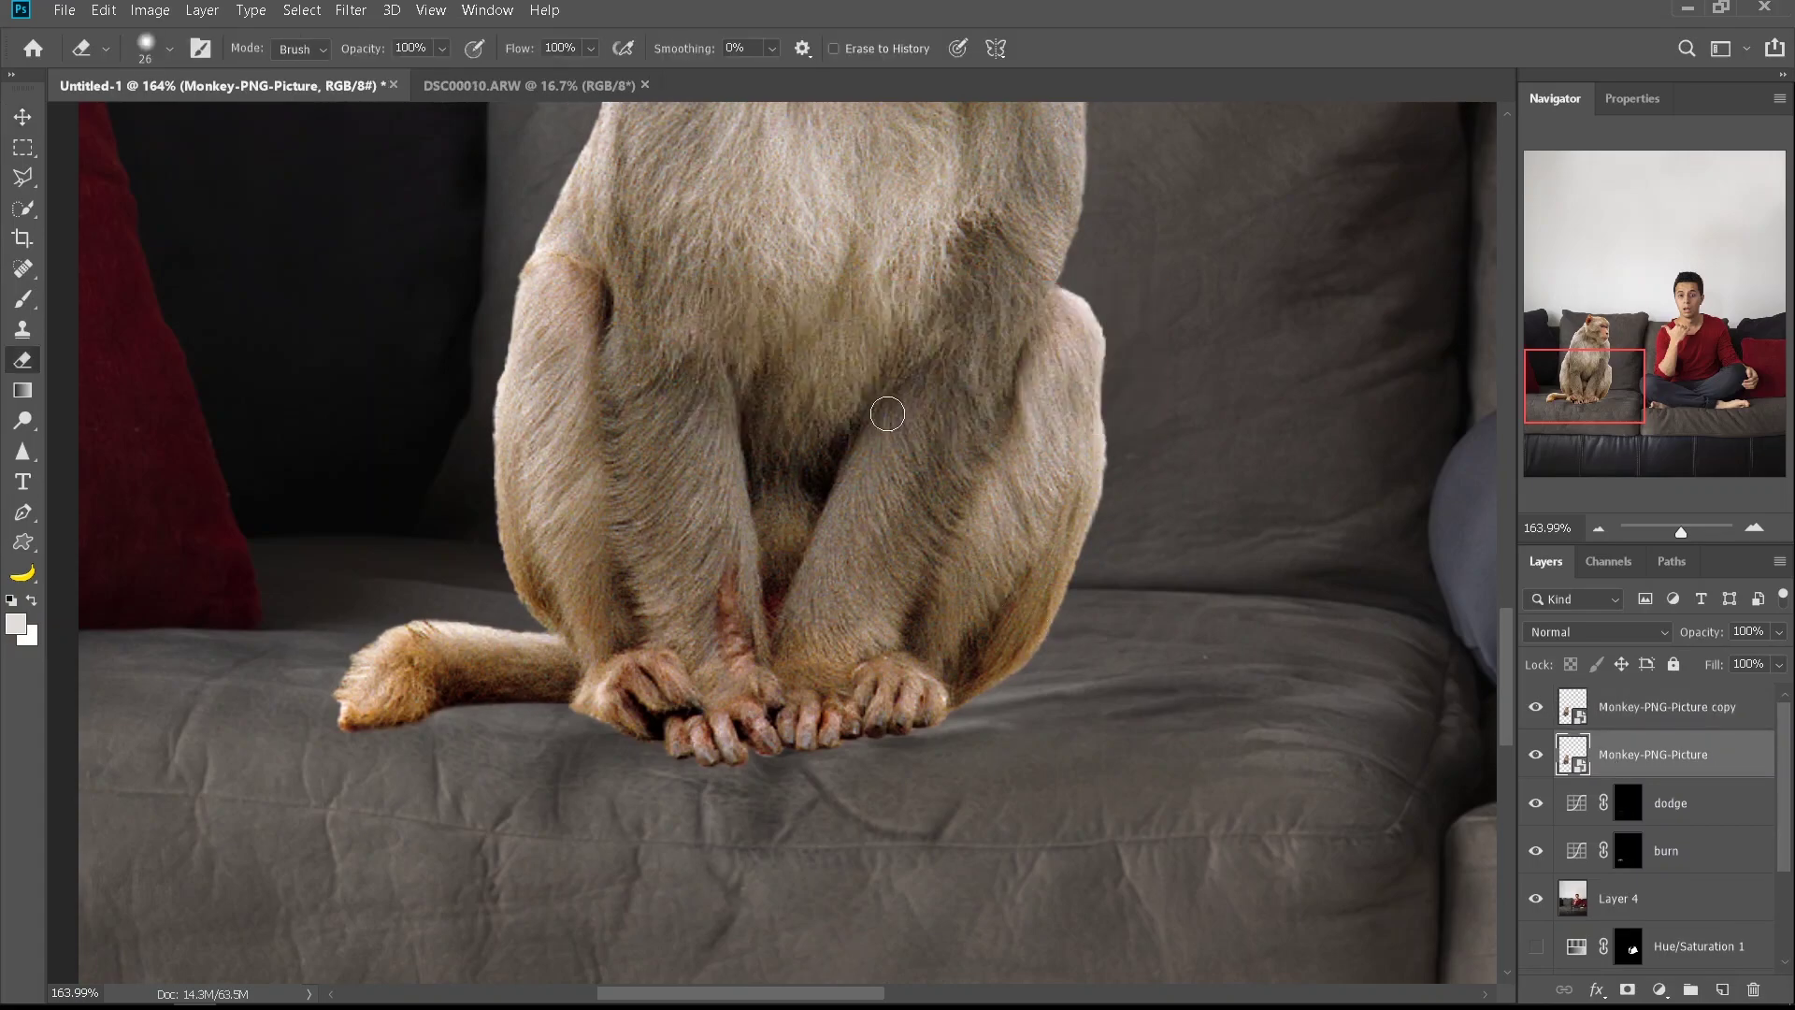
key(v)
scroll(677, 570, down, 3)
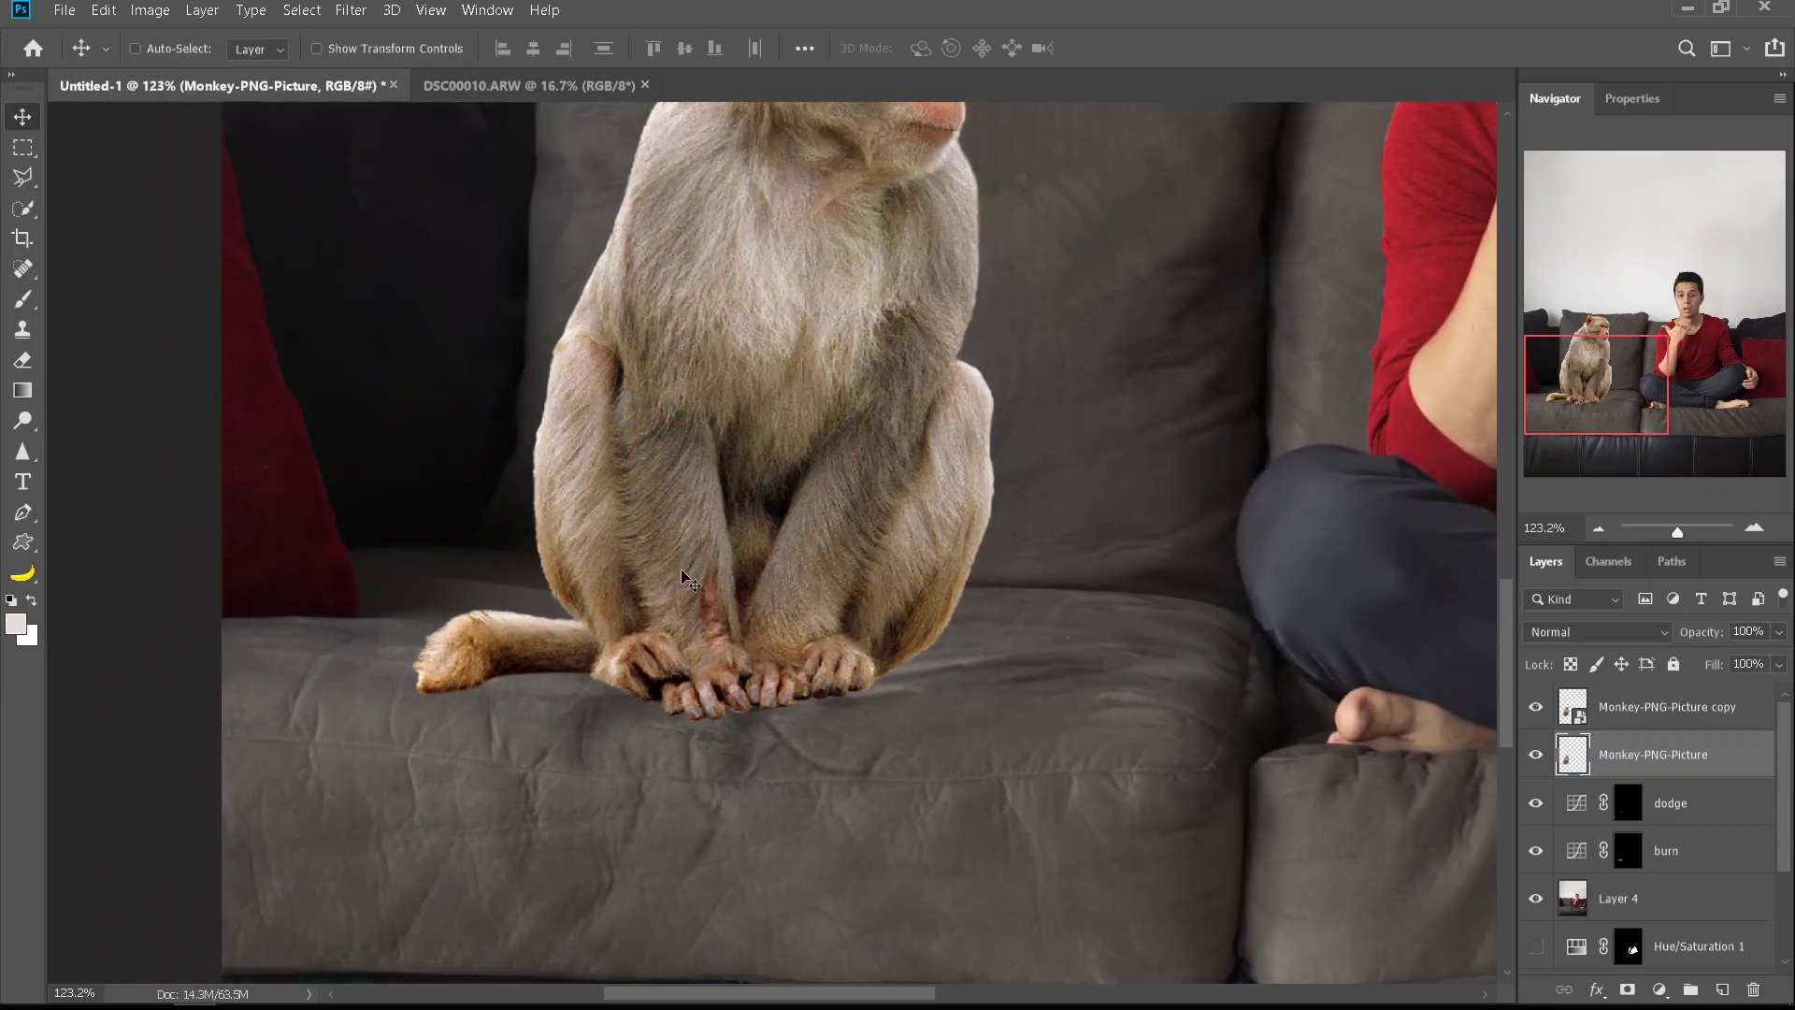
Turn the lower monkey layer solid black with Curves and nudge it down as a contact shadow
key(ctrl+m)
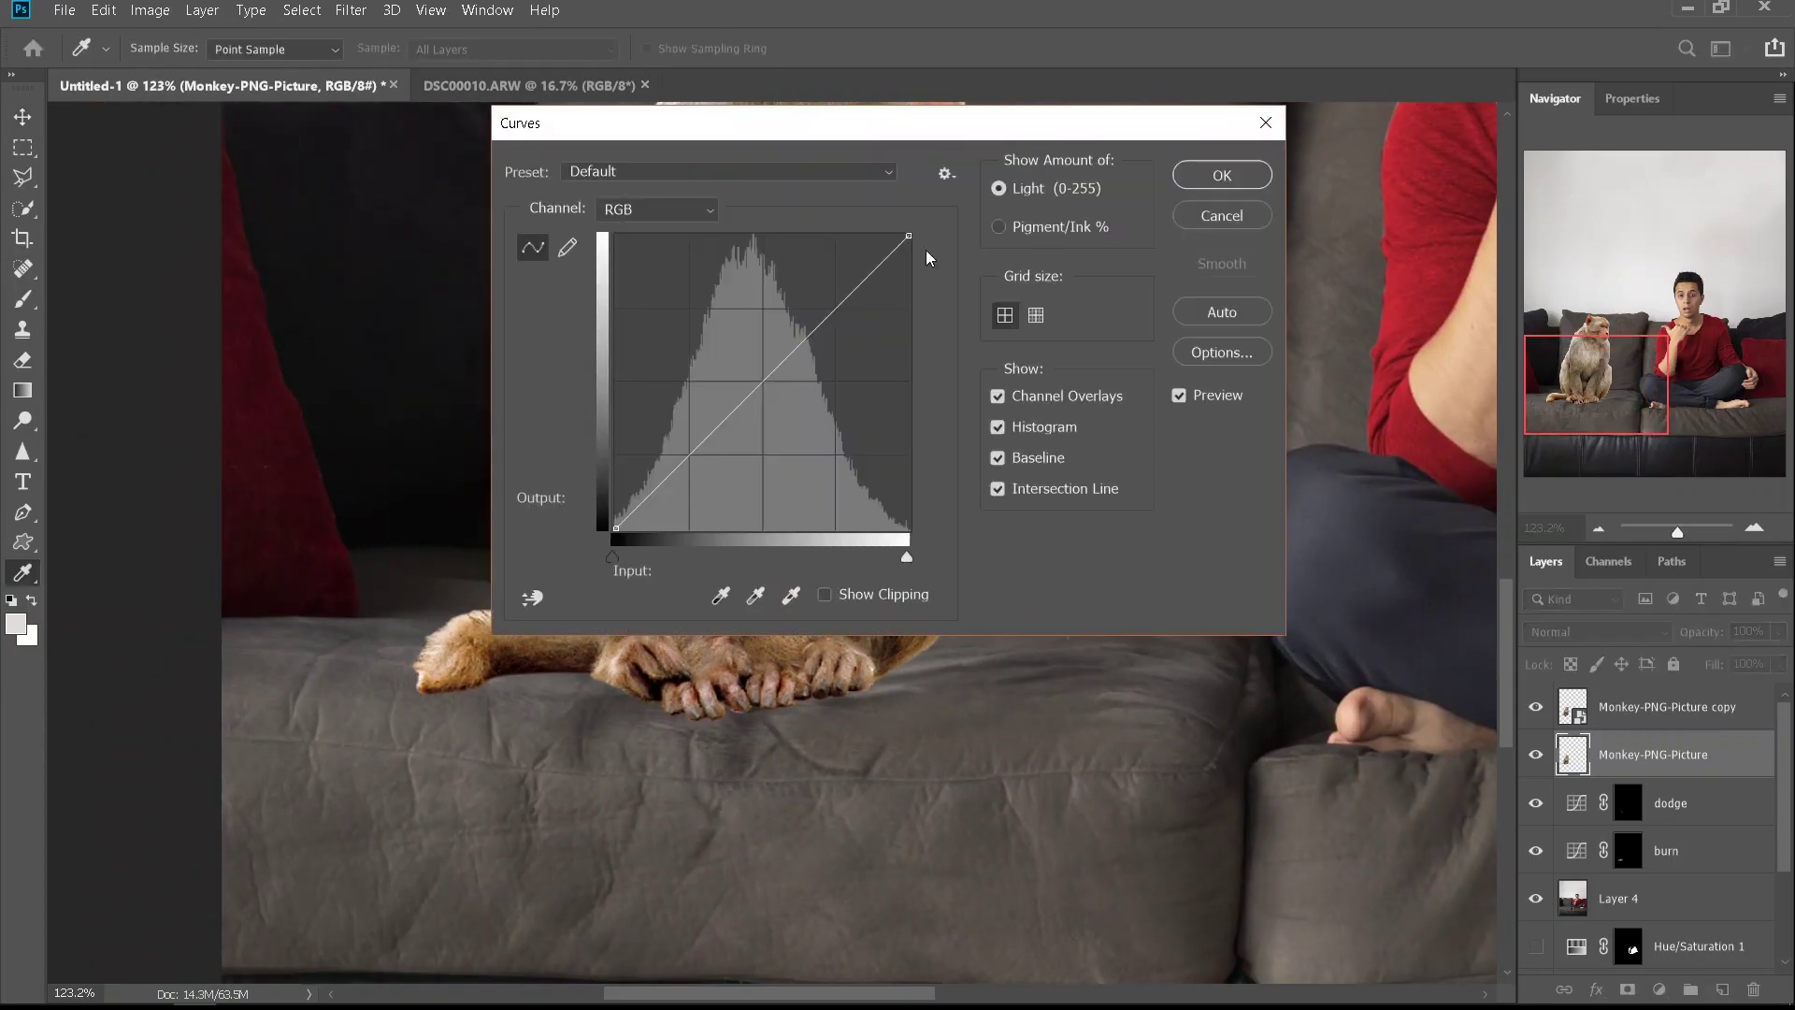
key(Return)
drag(790, 573, 1239, 553)
drag(1363, 570, 671, 694)
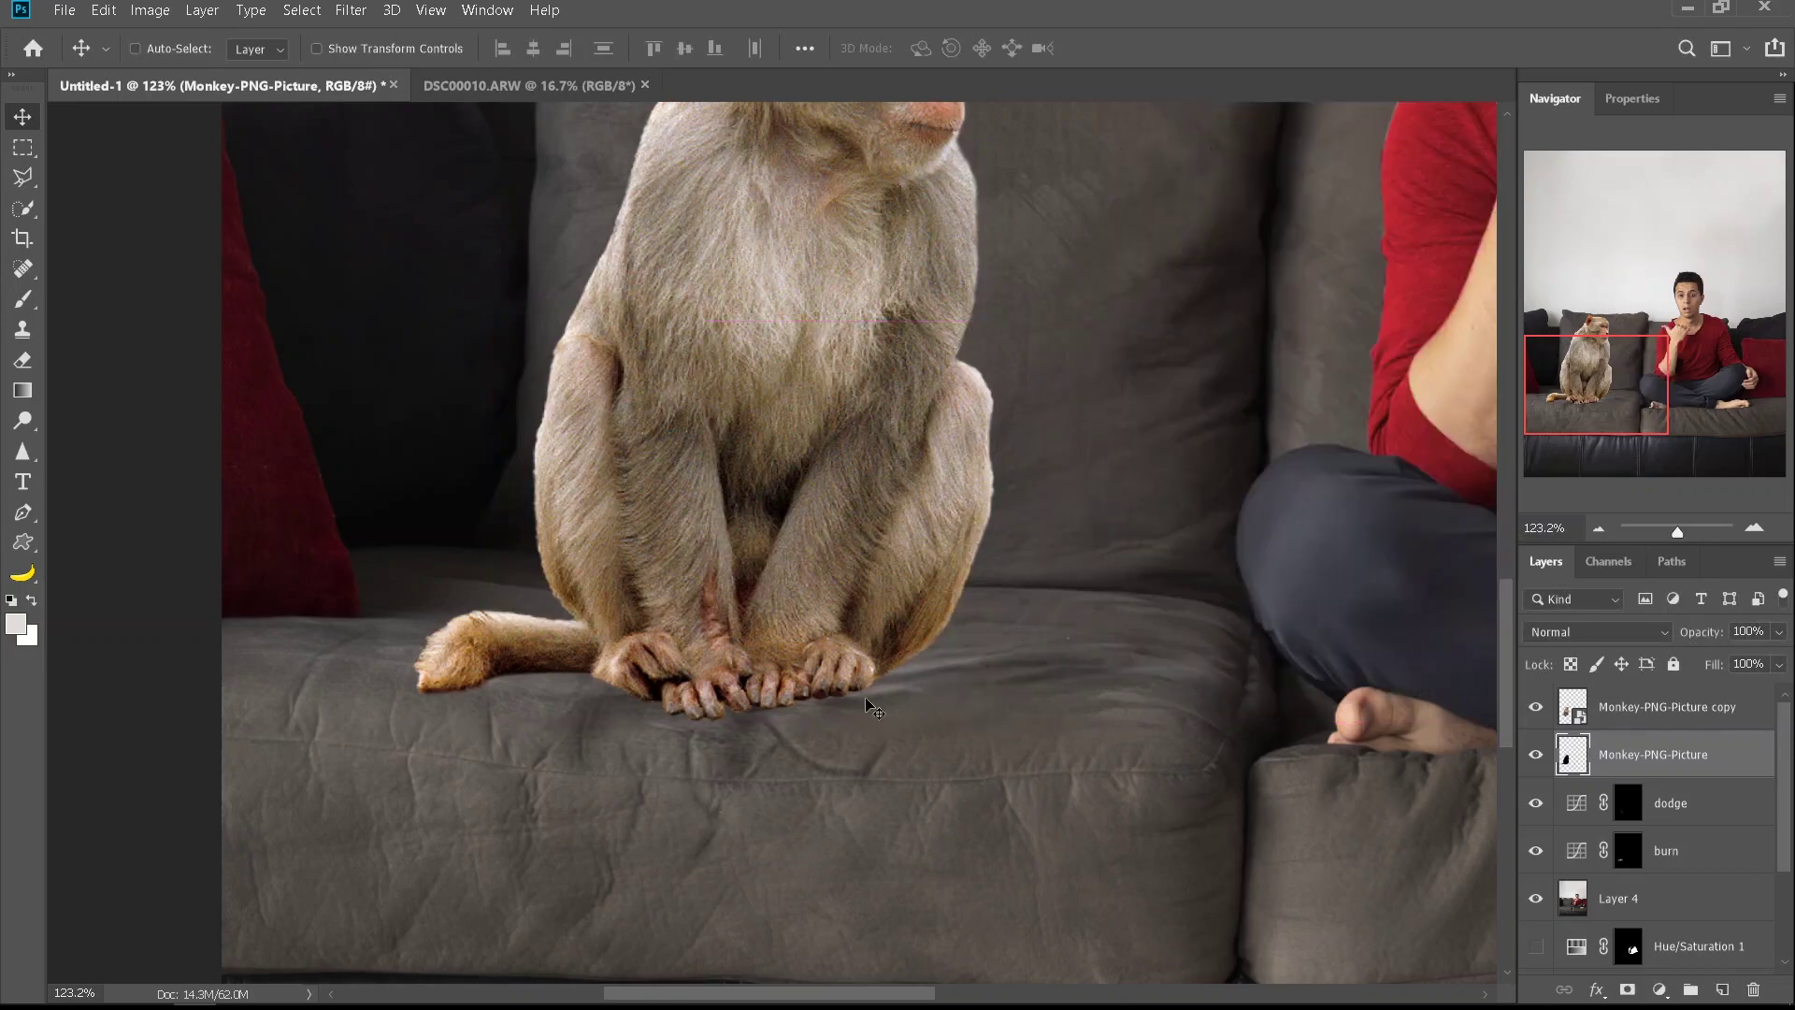
scroll(739, 664, up, 5)
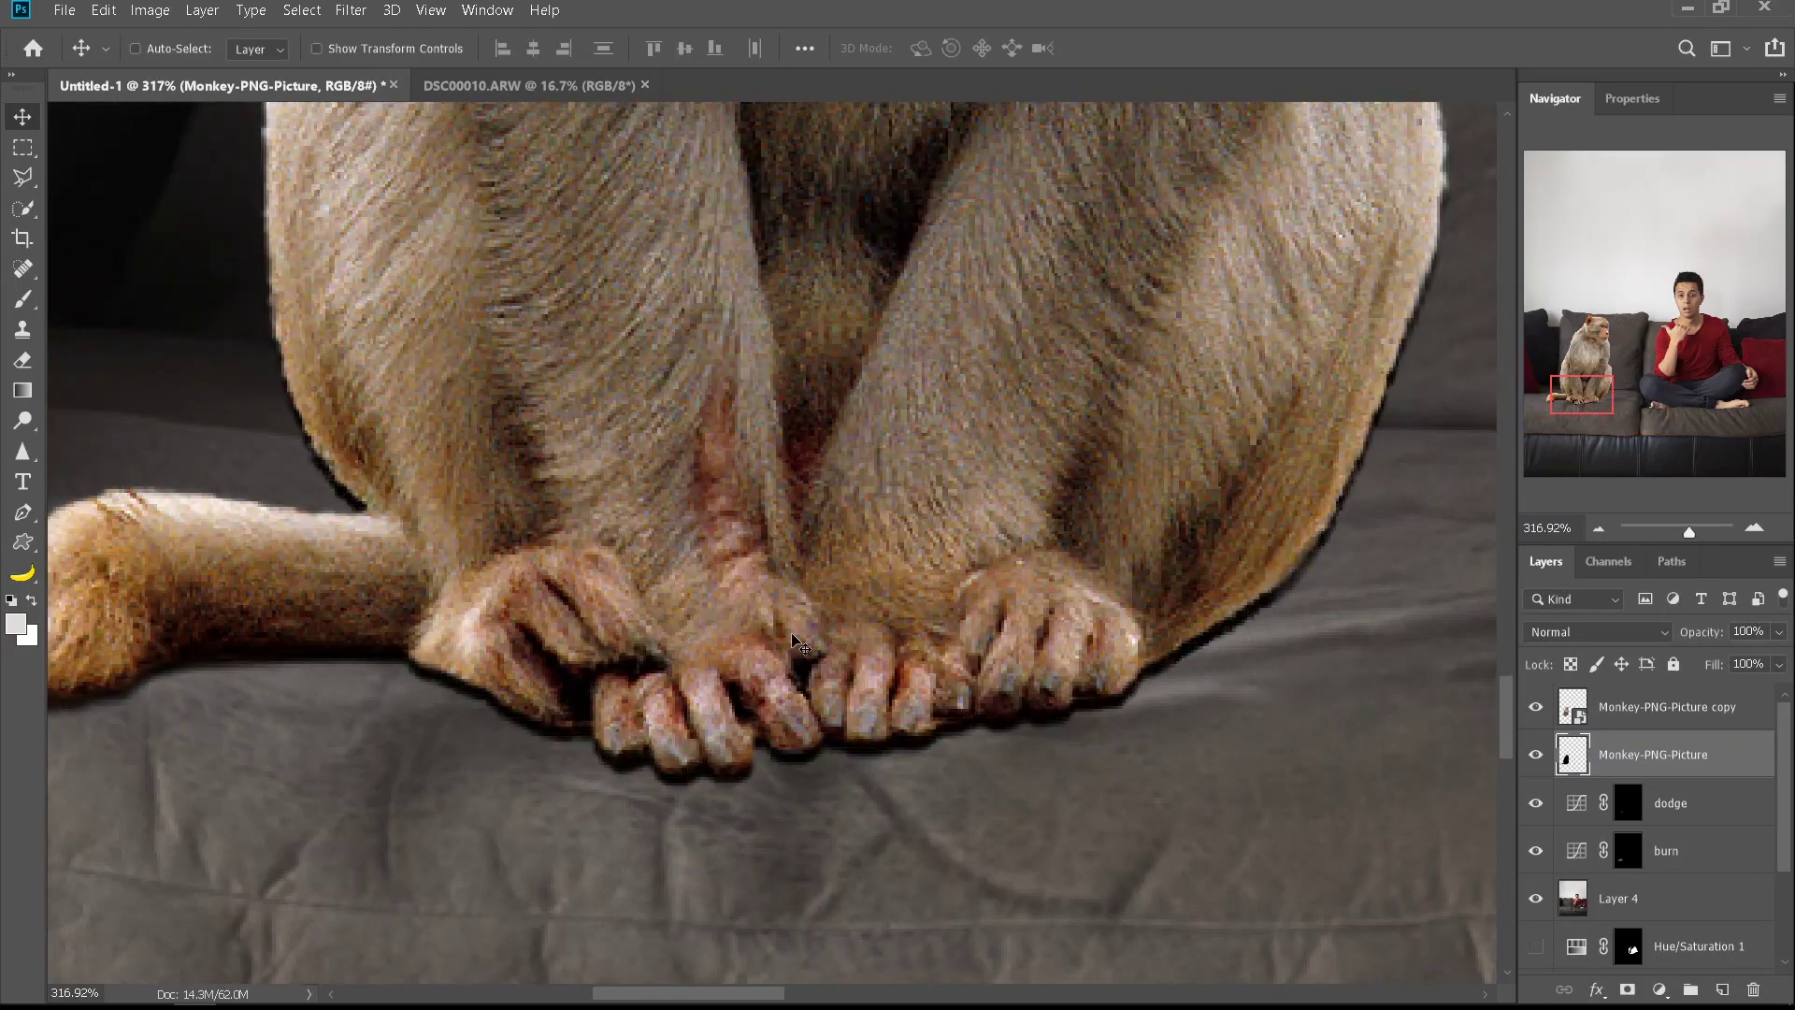
key(Down)
scroll(851, 748, down, 2)
With the monkey copy temporarily hidden, erase a band across the lower body of the black silhouette using a 70 px eraser
key(e)
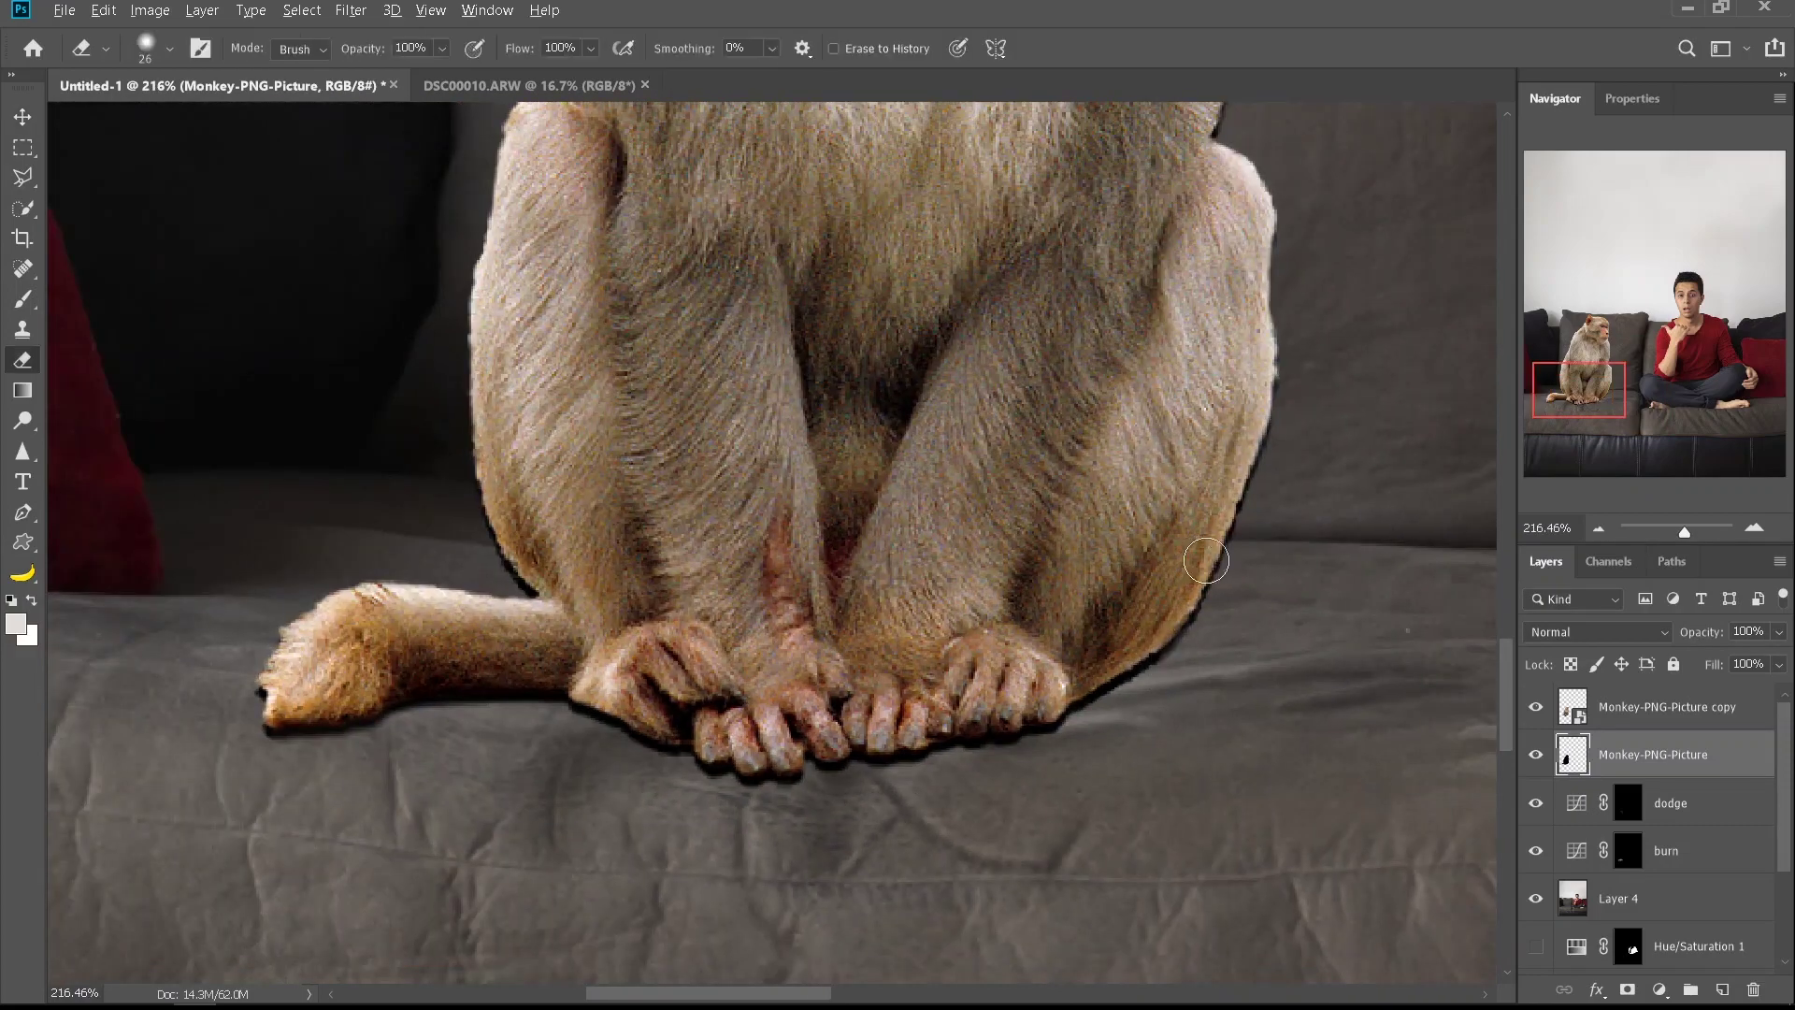
click(1539, 703)
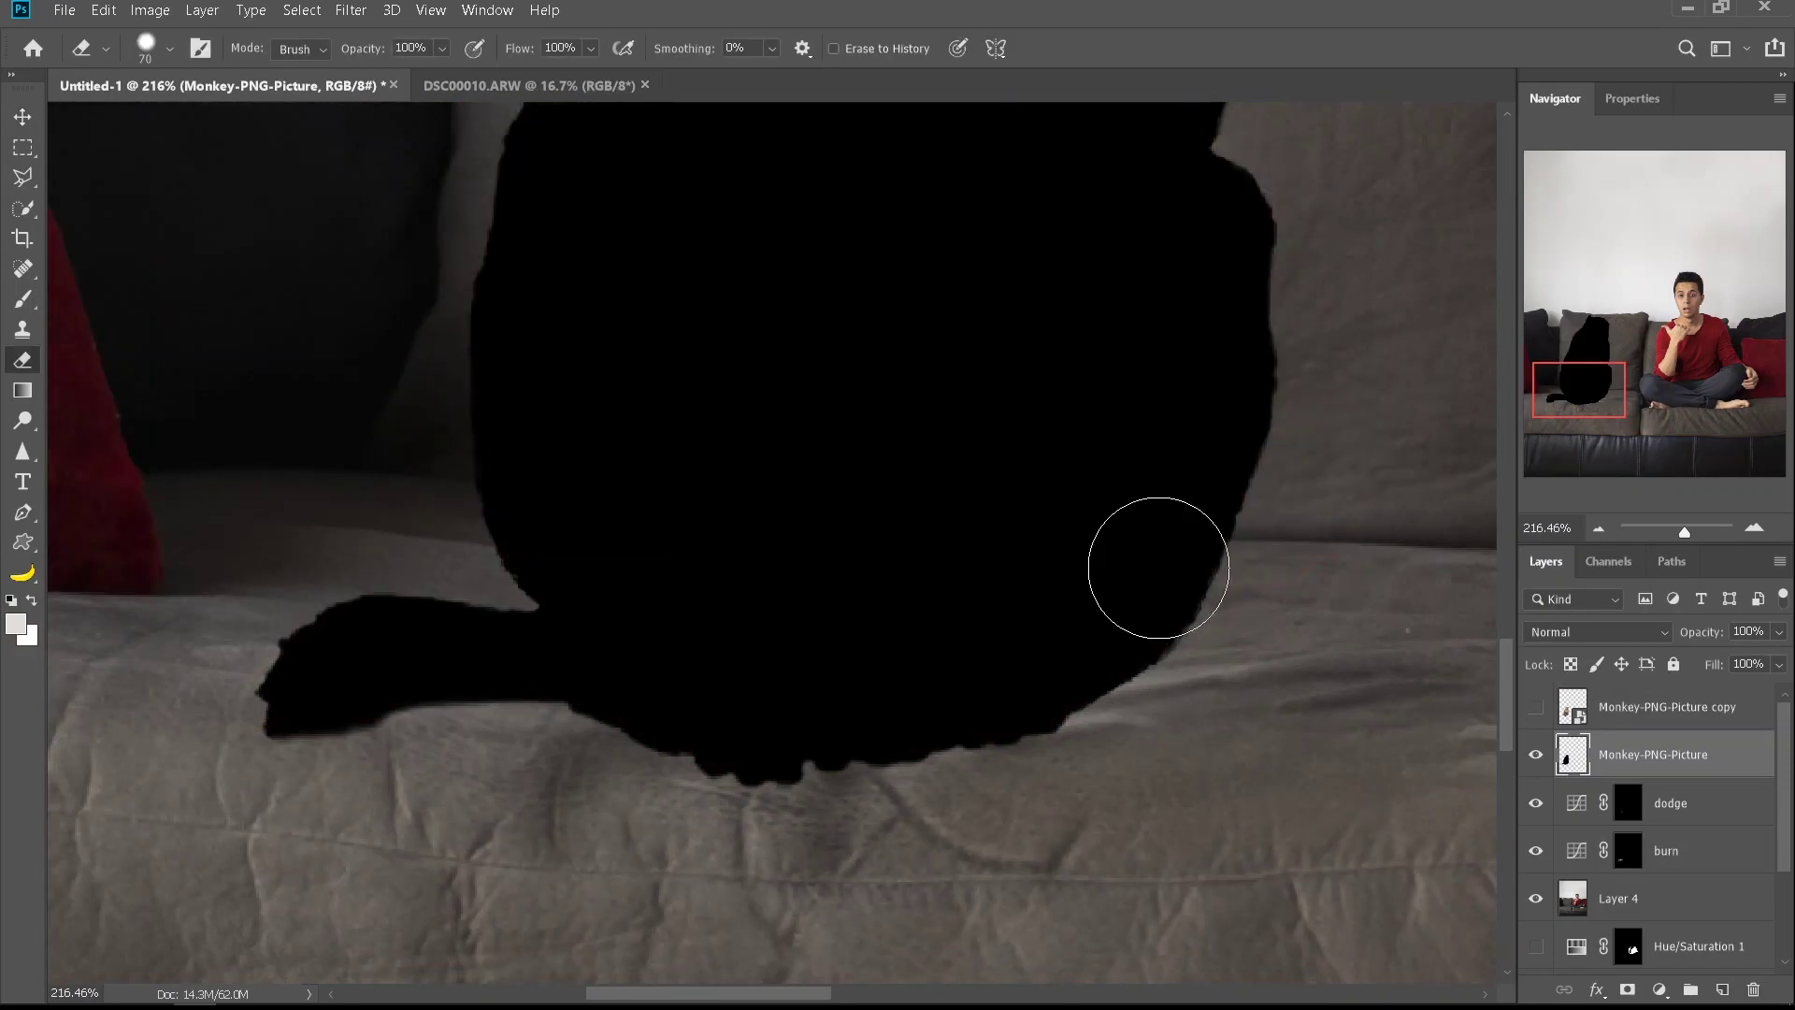
mouse_move(1154, 561)
mouse_down()
mouse_move(1216, 539)
mouse_move(1164, 557)
mouse_move(690, 578)
mouse_move(603, 560)
mouse_up()
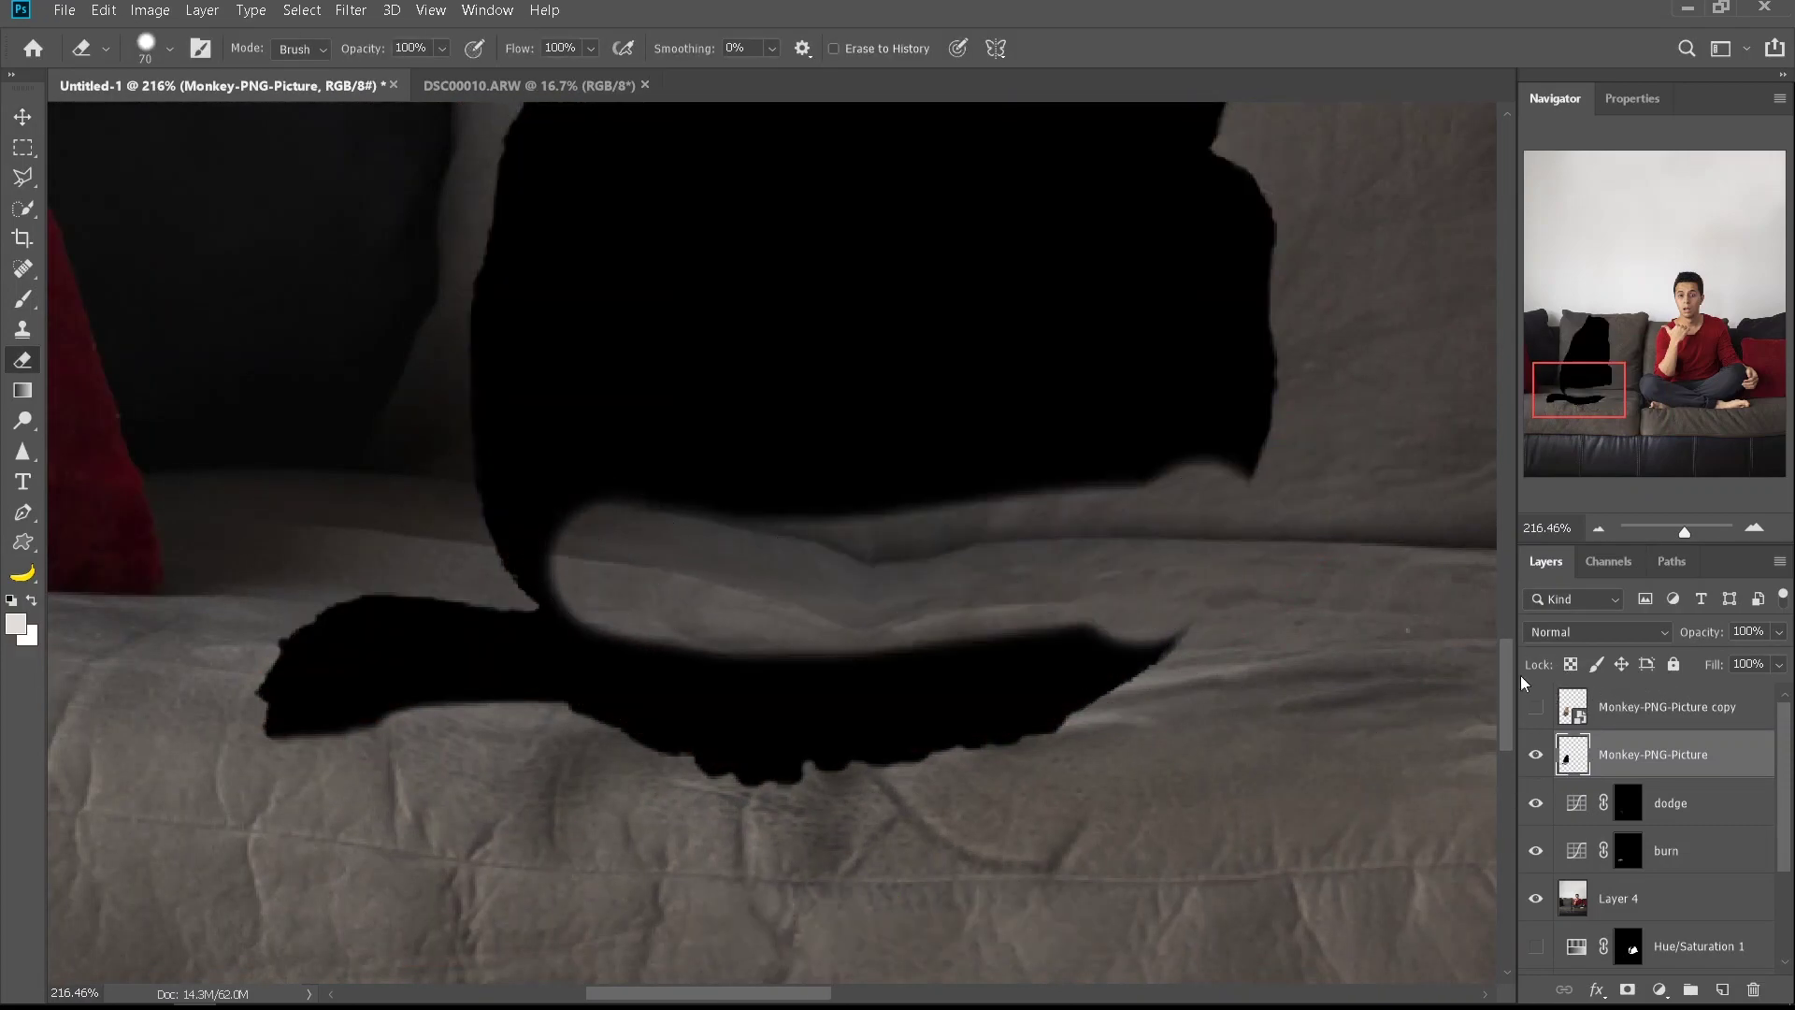
click(1538, 707)
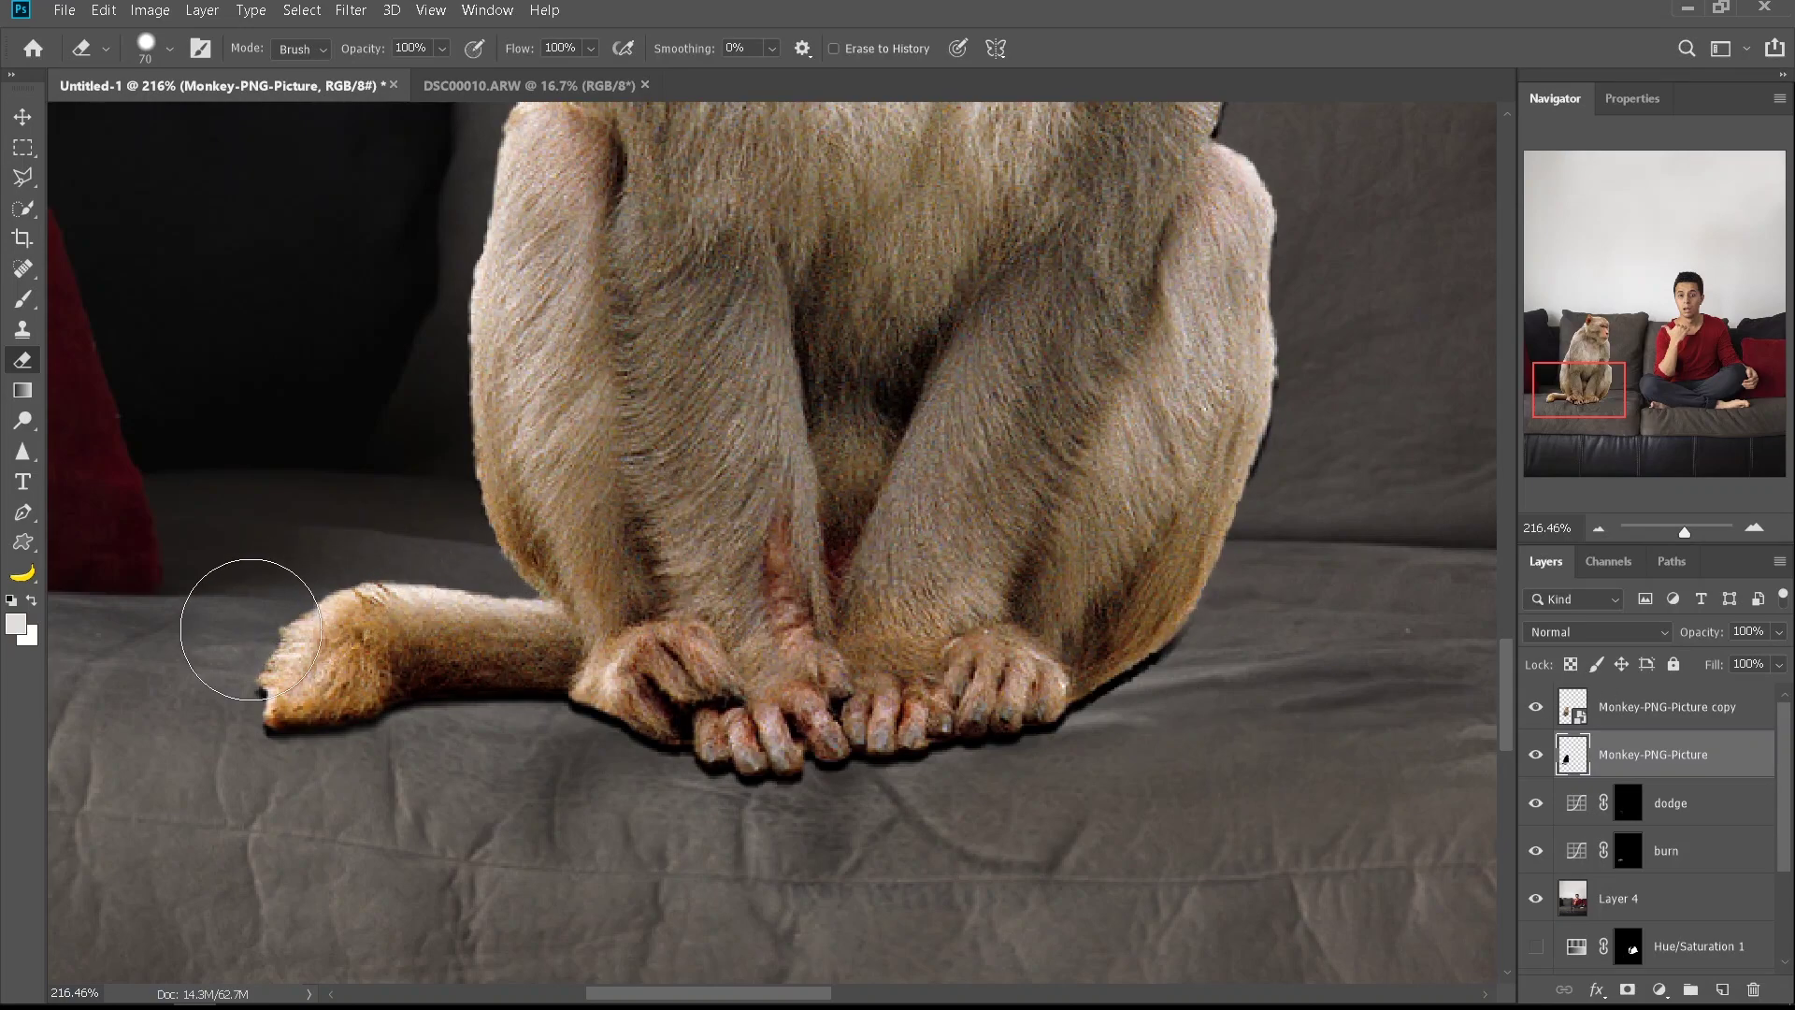
Erase the rest of the black silhouette around the monkey's upper body with a larger eraser, keeping only the shadow on the seat
alt+right_click(594, 423)
alt+right_click(565, 439)
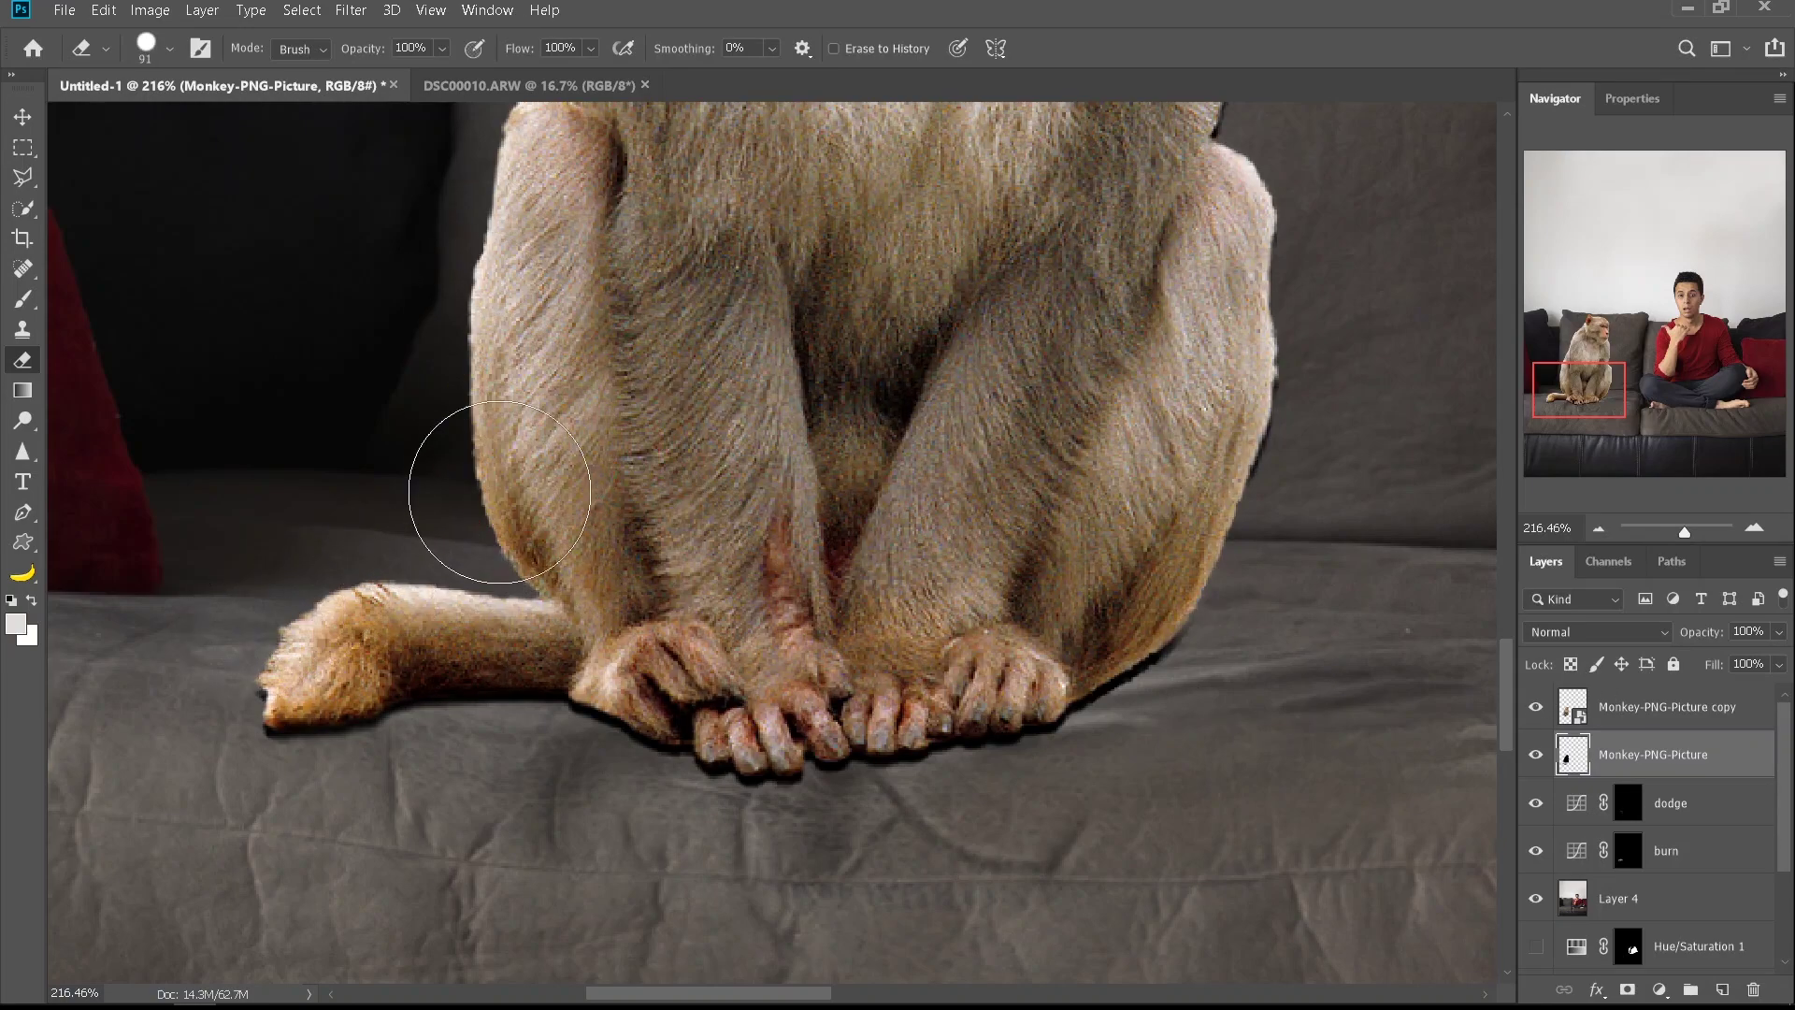
scroll(725, 541, down, 5)
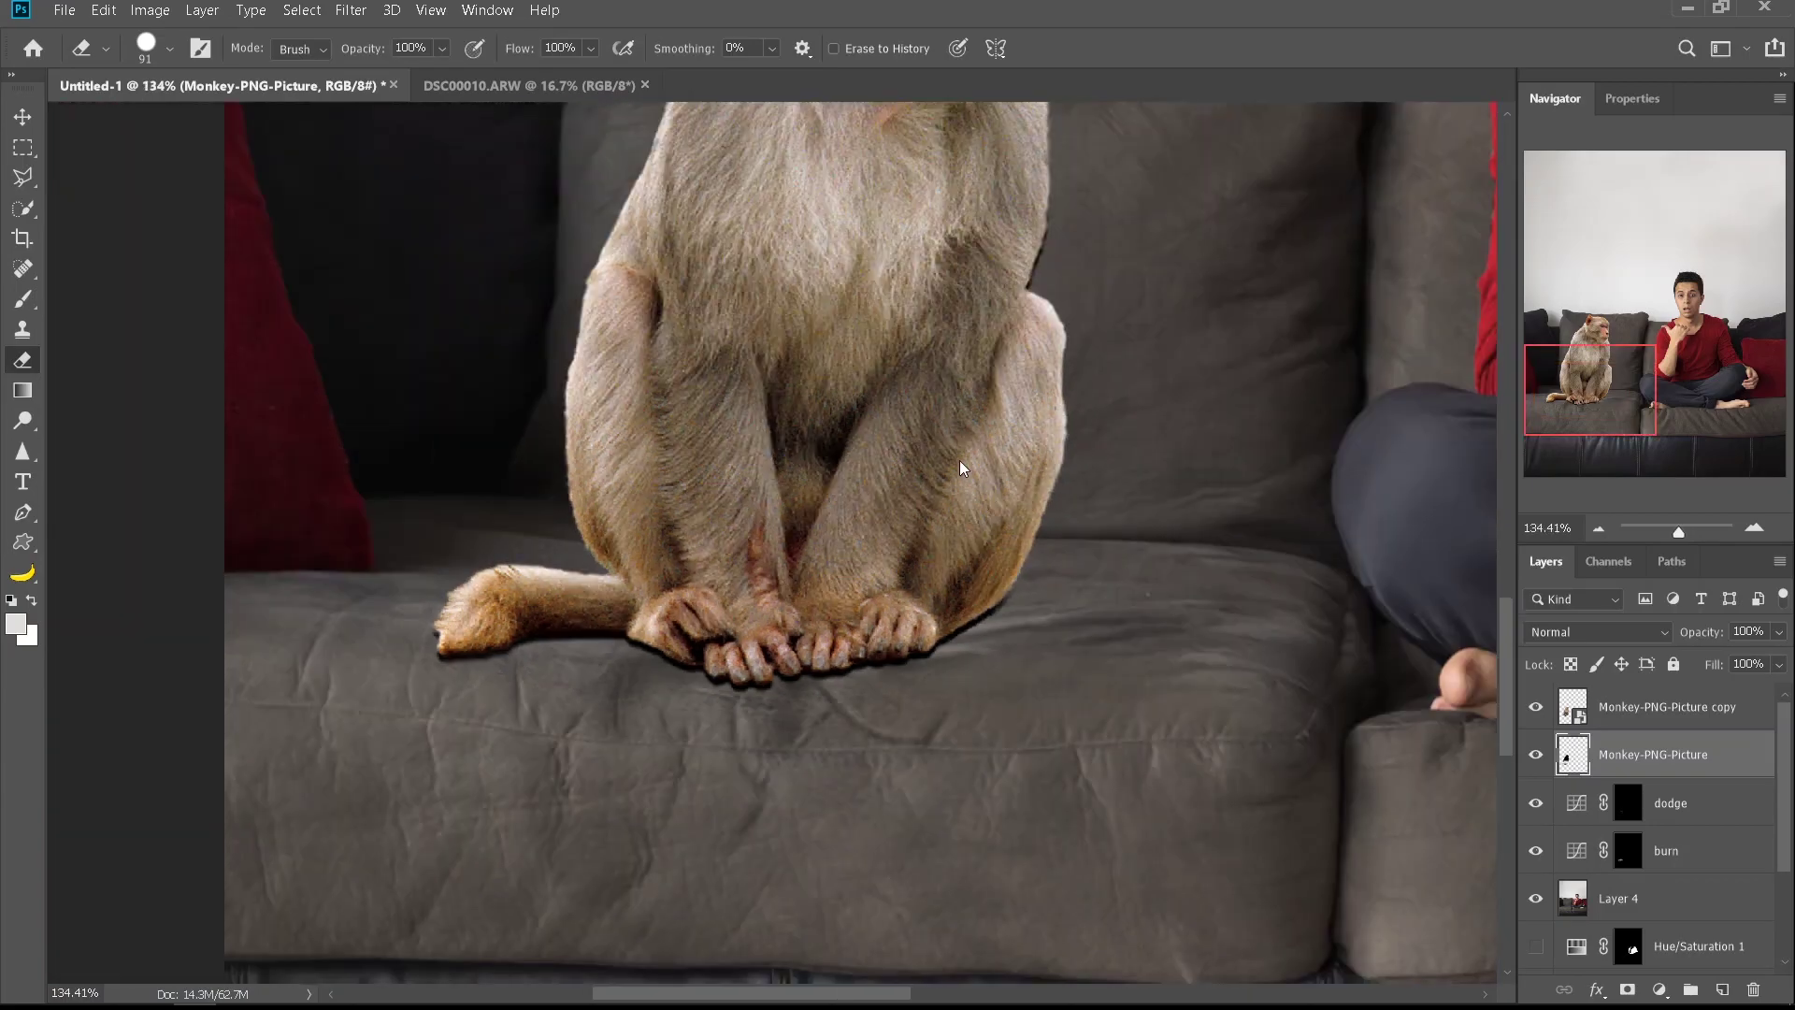
alt+right_click(1216, 380)
mouse_move(547, 359)
mouse_down()
mouse_move(1194, 188)
mouse_move(735, 438)
mouse_up()
scroll(731, 438, down, 5)
alt+right_click(777, 387)
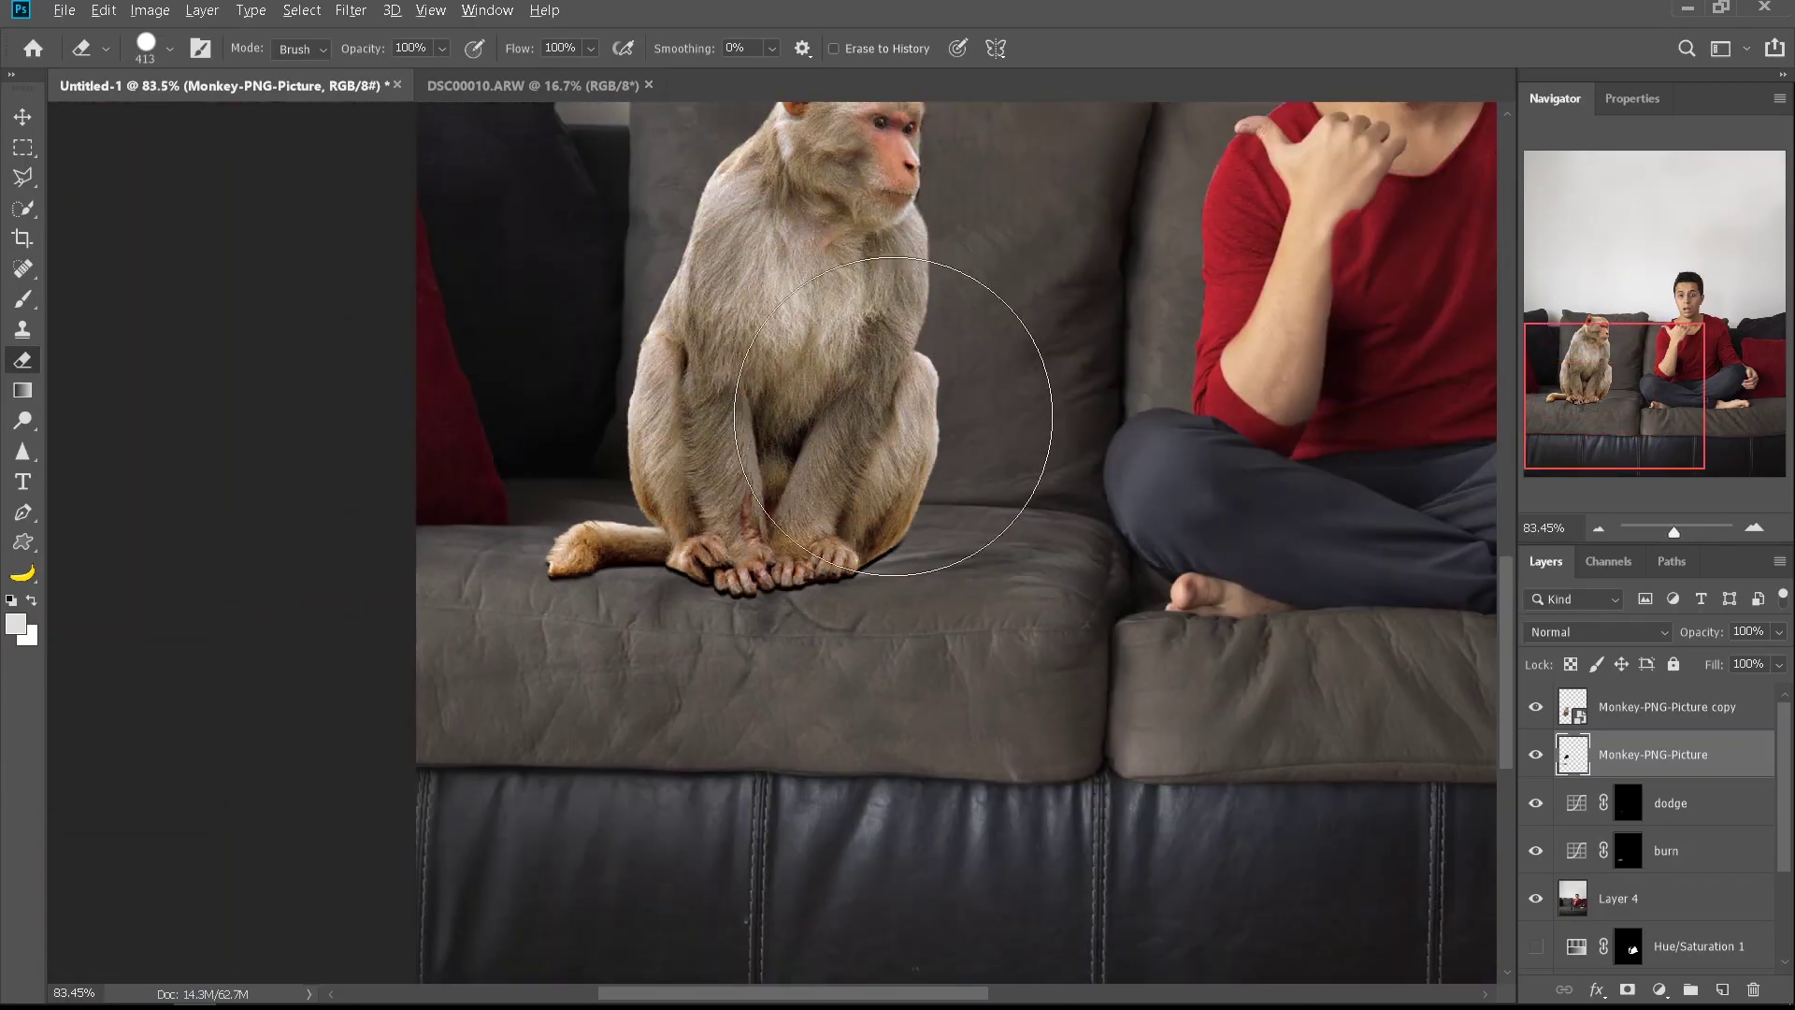
scroll(887, 458, down, 4)
Soften the black shadow's edges under the tail, feet and haunch with a 55 px Blur tool at 100% strength
key(v)
scroll(844, 500, up, 5)
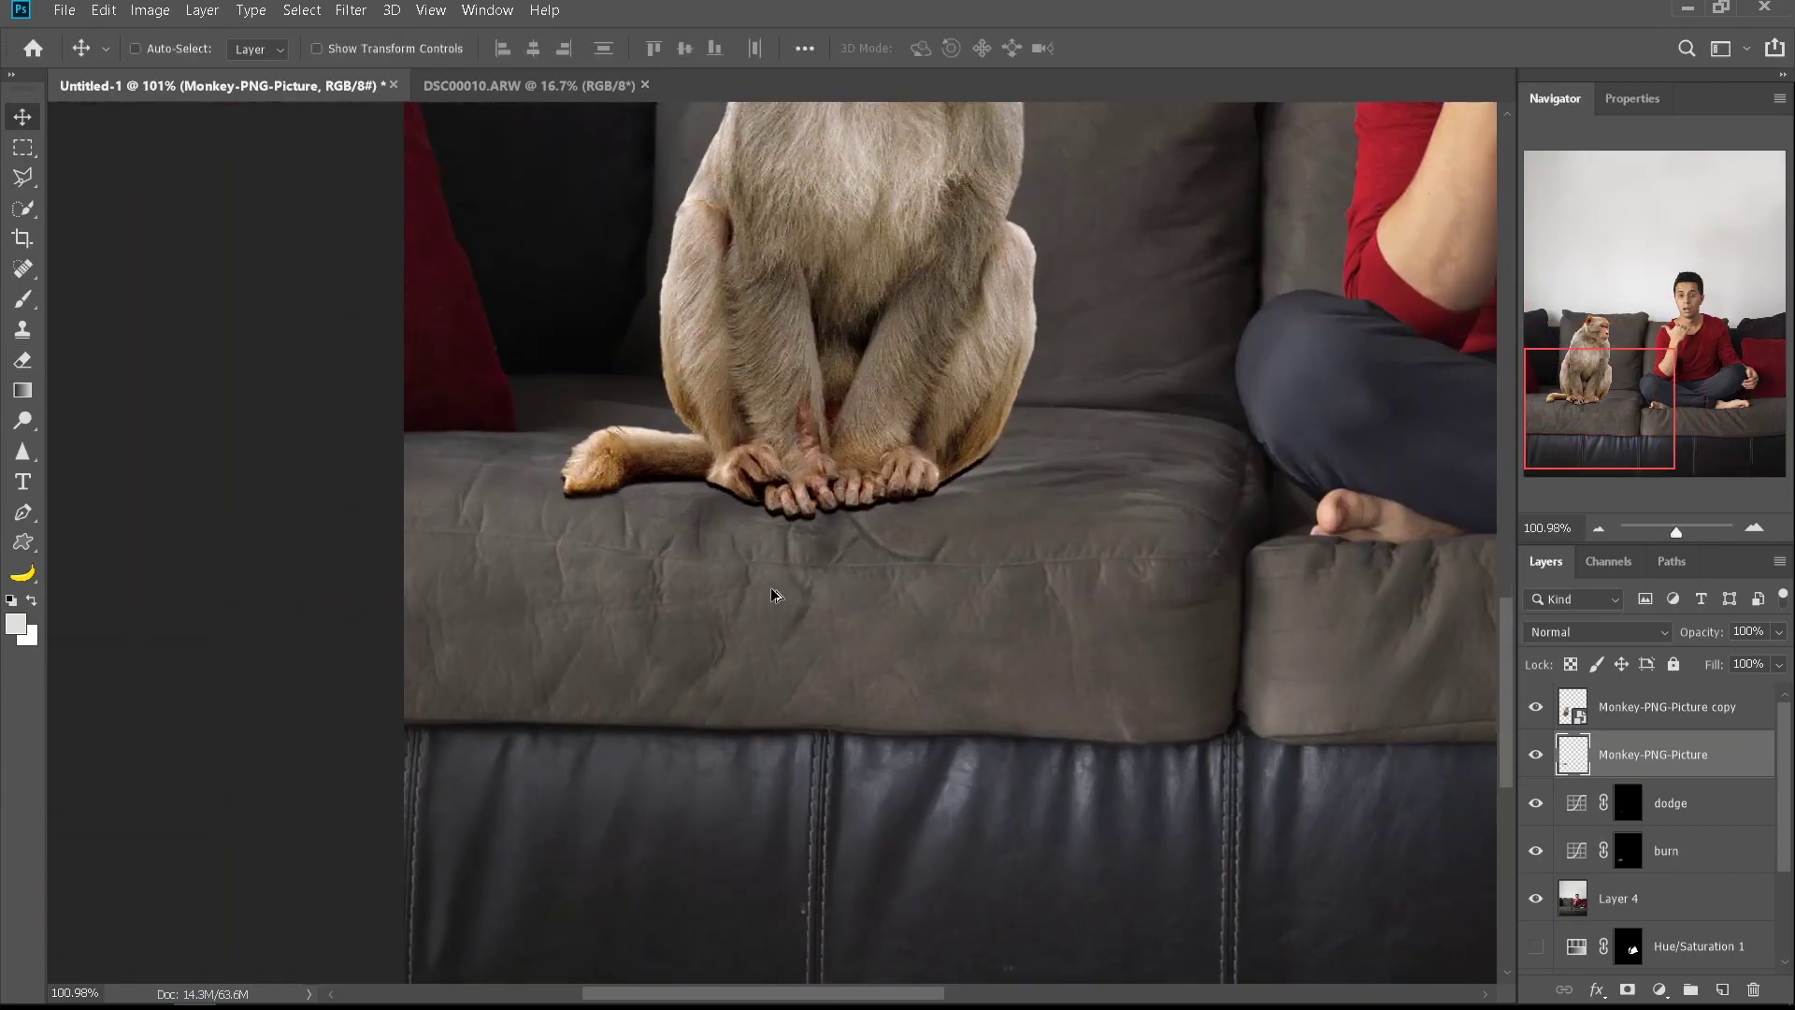
scroll(963, 639, down, 1)
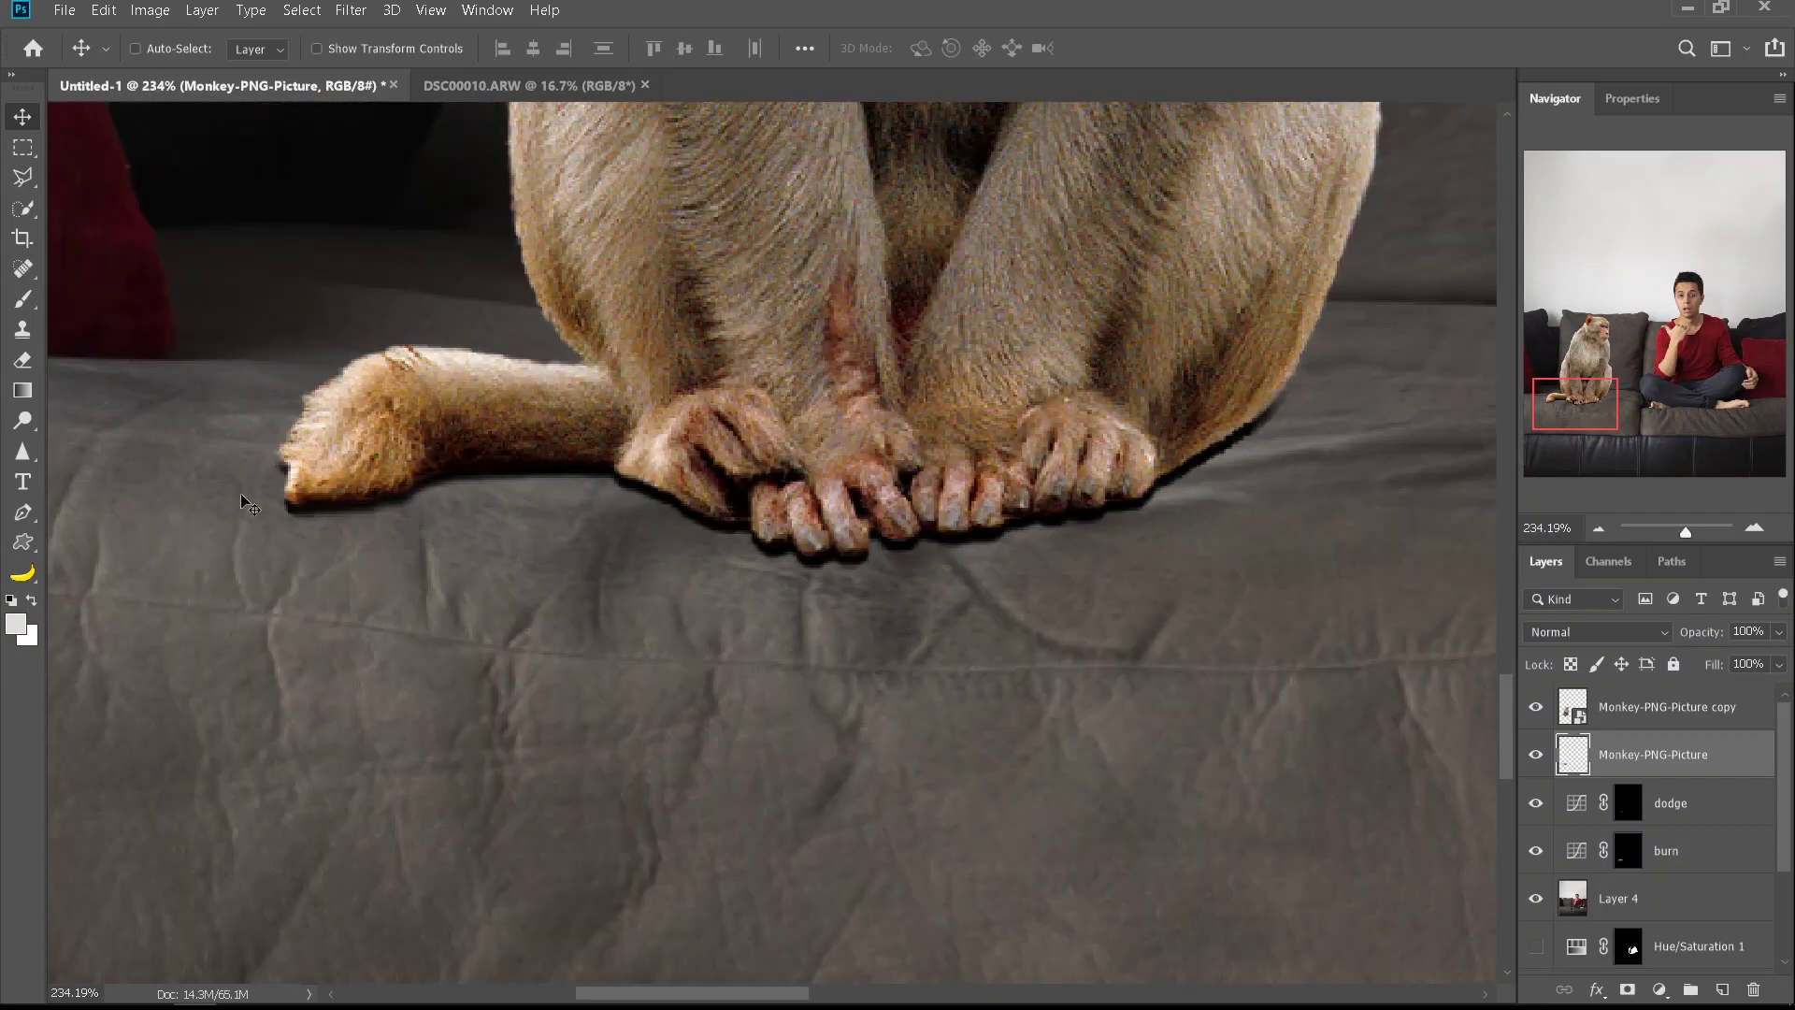
click(23, 451)
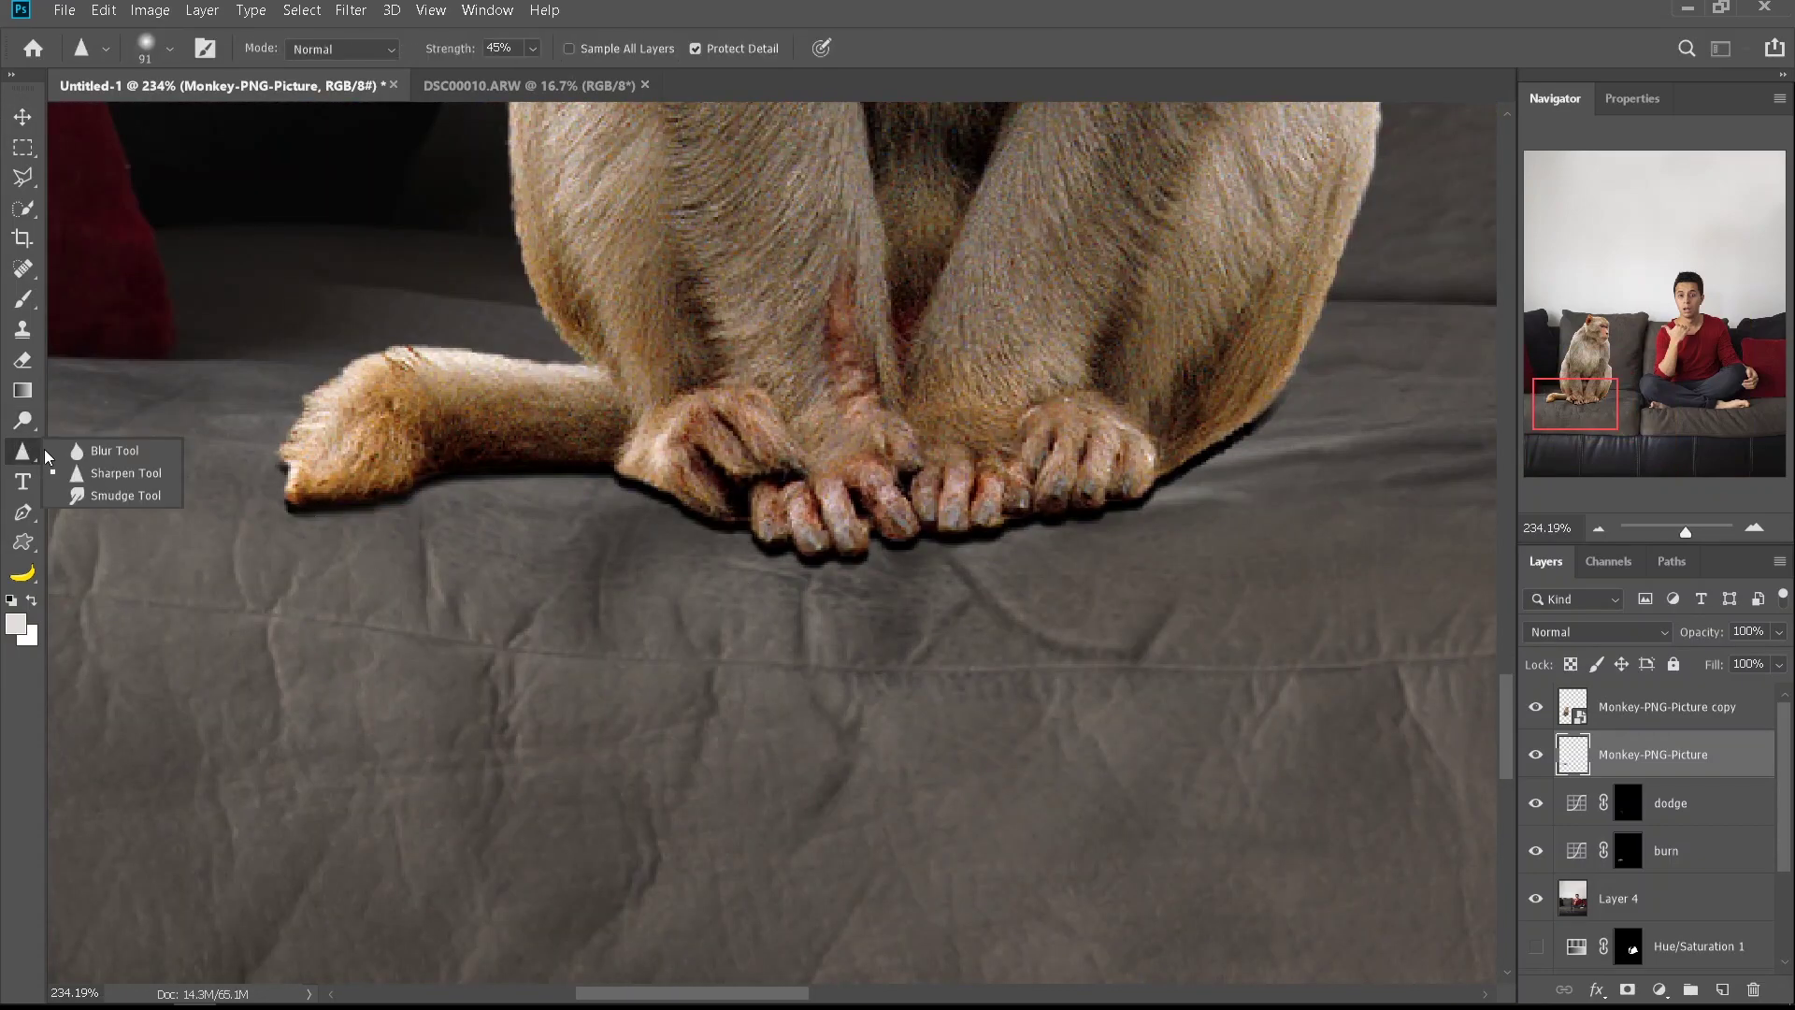
click(112, 417)
alt+right_click(580, 547)
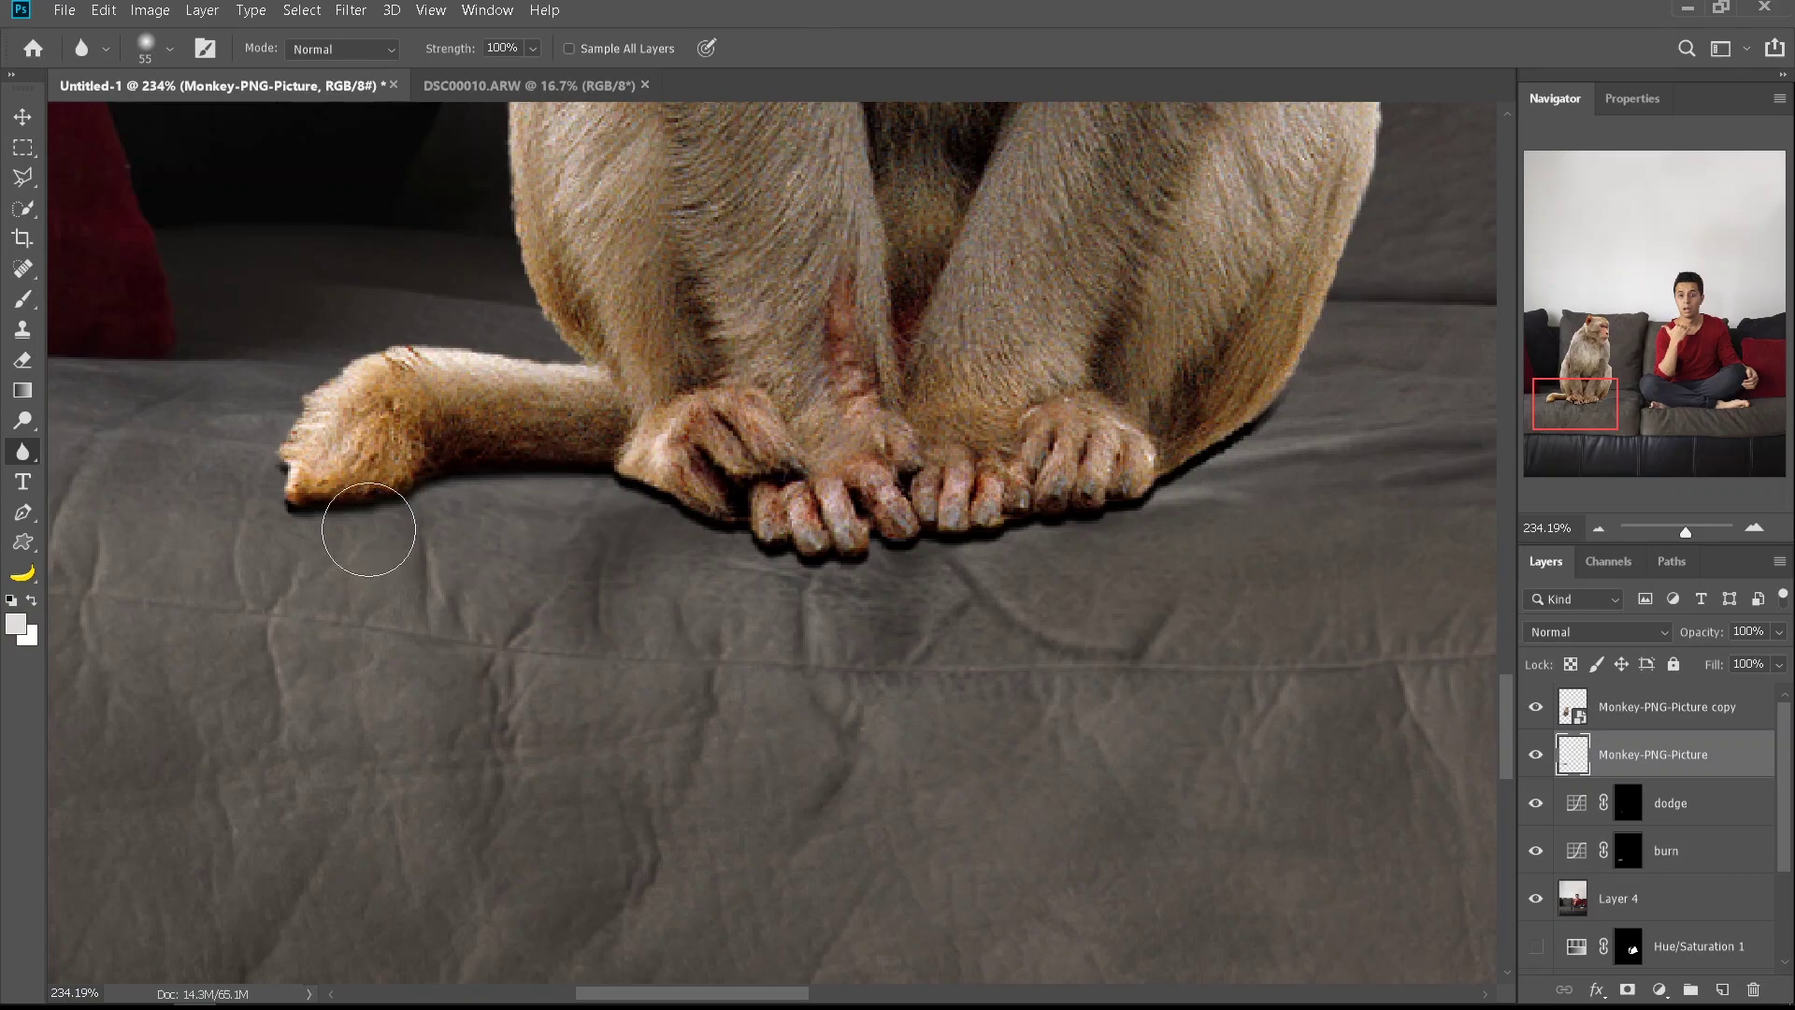
drag(279, 565, 336, 523)
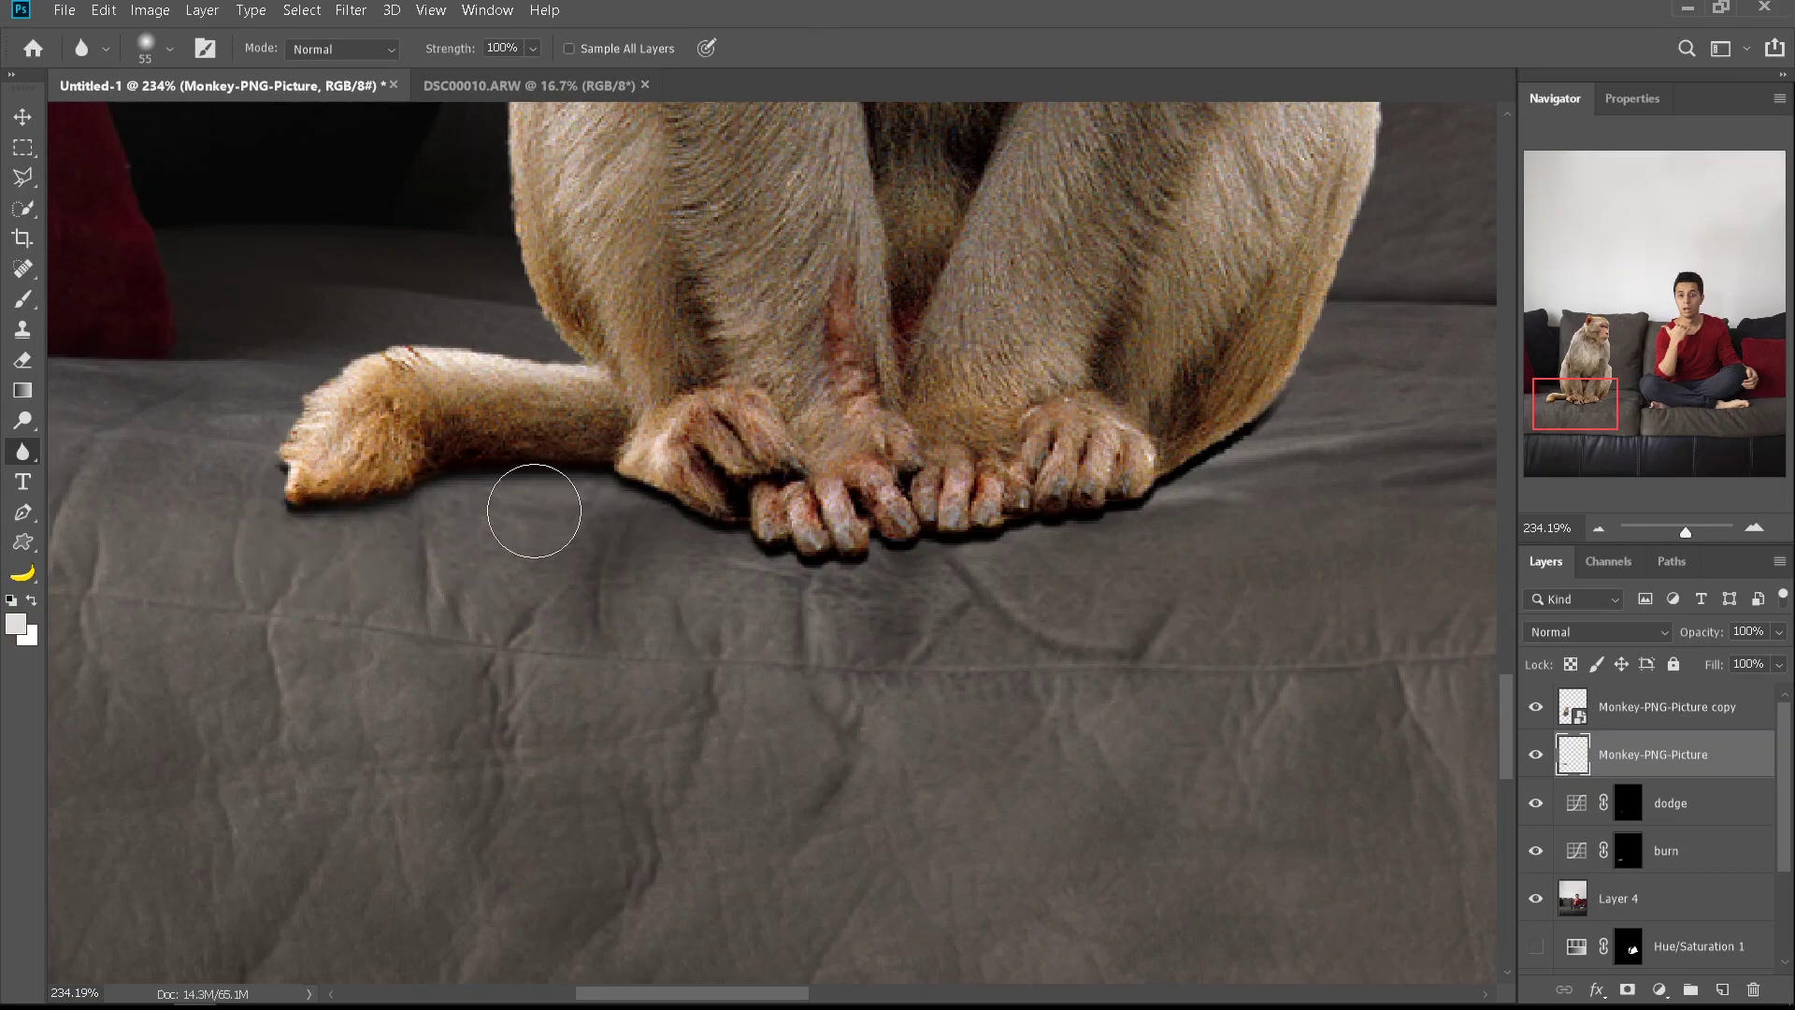
mouse_move(784, 590)
mouse_down()
mouse_move(1137, 545)
mouse_move(1309, 410)
mouse_move(1276, 444)
mouse_up()
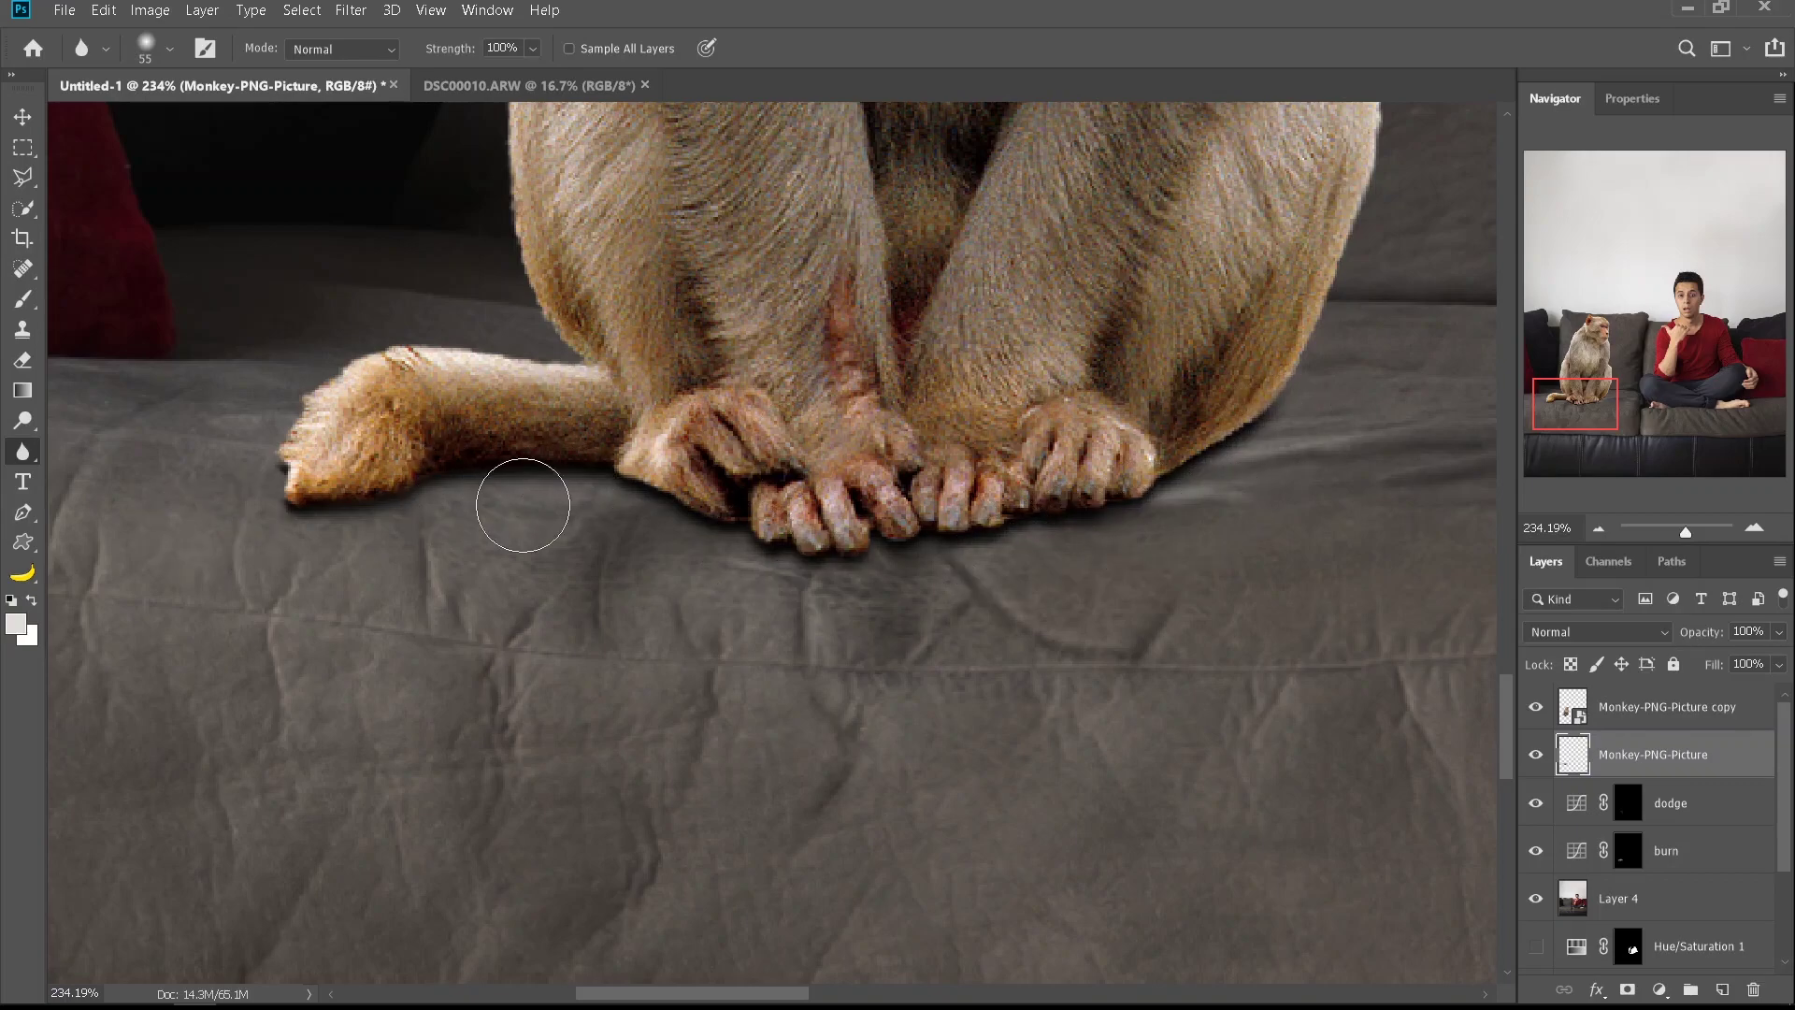
Lower the shadow layer's opacity to 54% and check how it blends with the seat cushion
drag(1707, 631, 1687, 631)
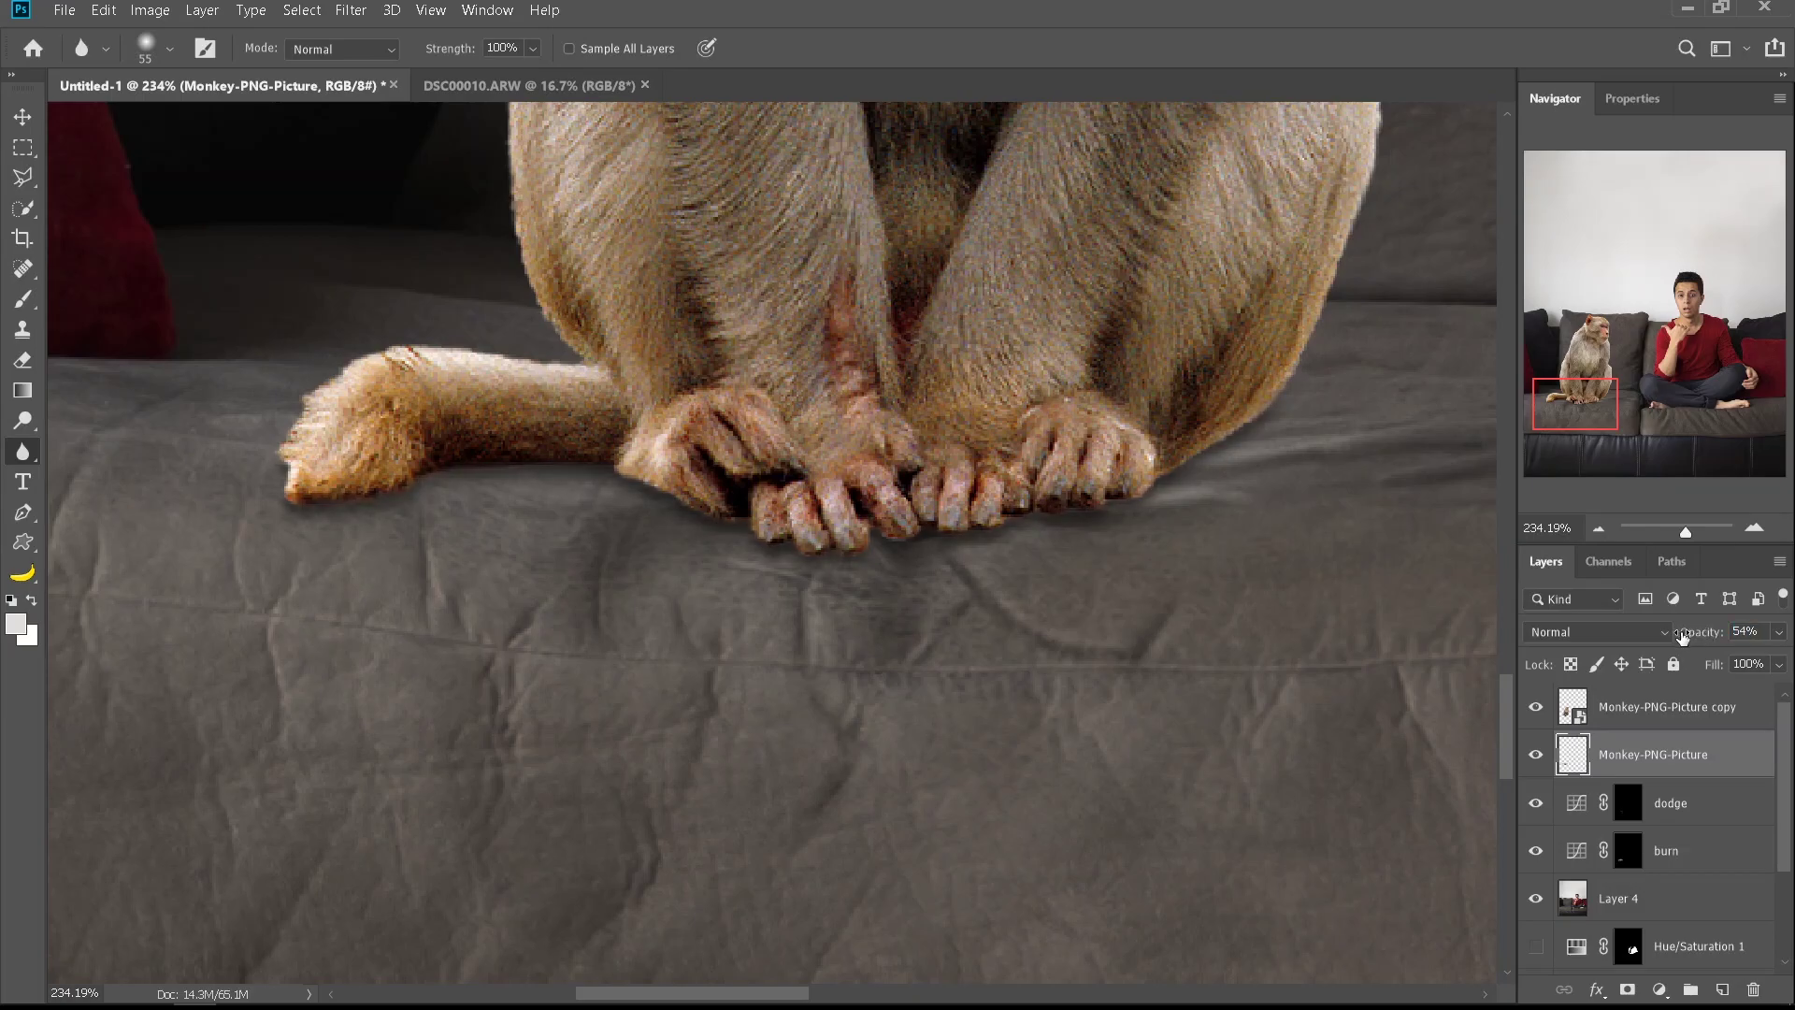
key(v)
scroll(957, 678, down, 7)
scroll(877, 713, up, 3)
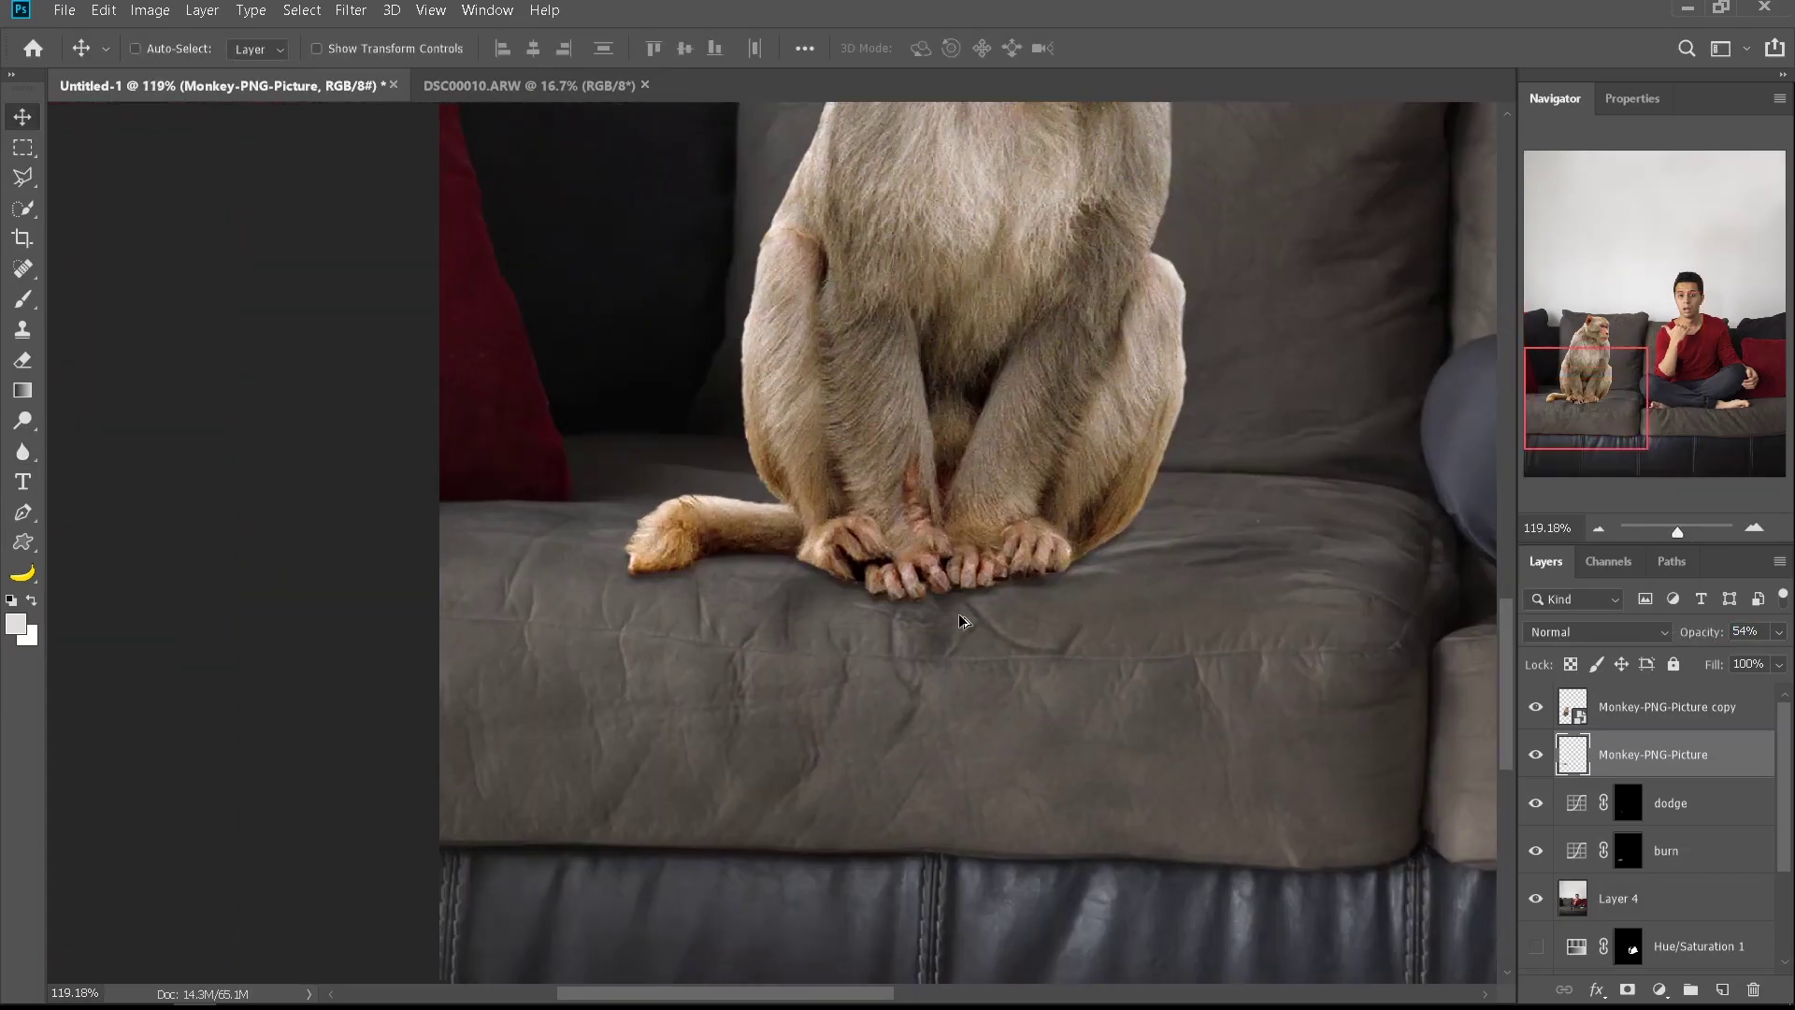
scroll(963, 620, up, 5)
Duplicate the shadow layer at 100% opacity, align the copy just beneath the monkey's feet and compare its effect
drag(973, 660, 977, 890)
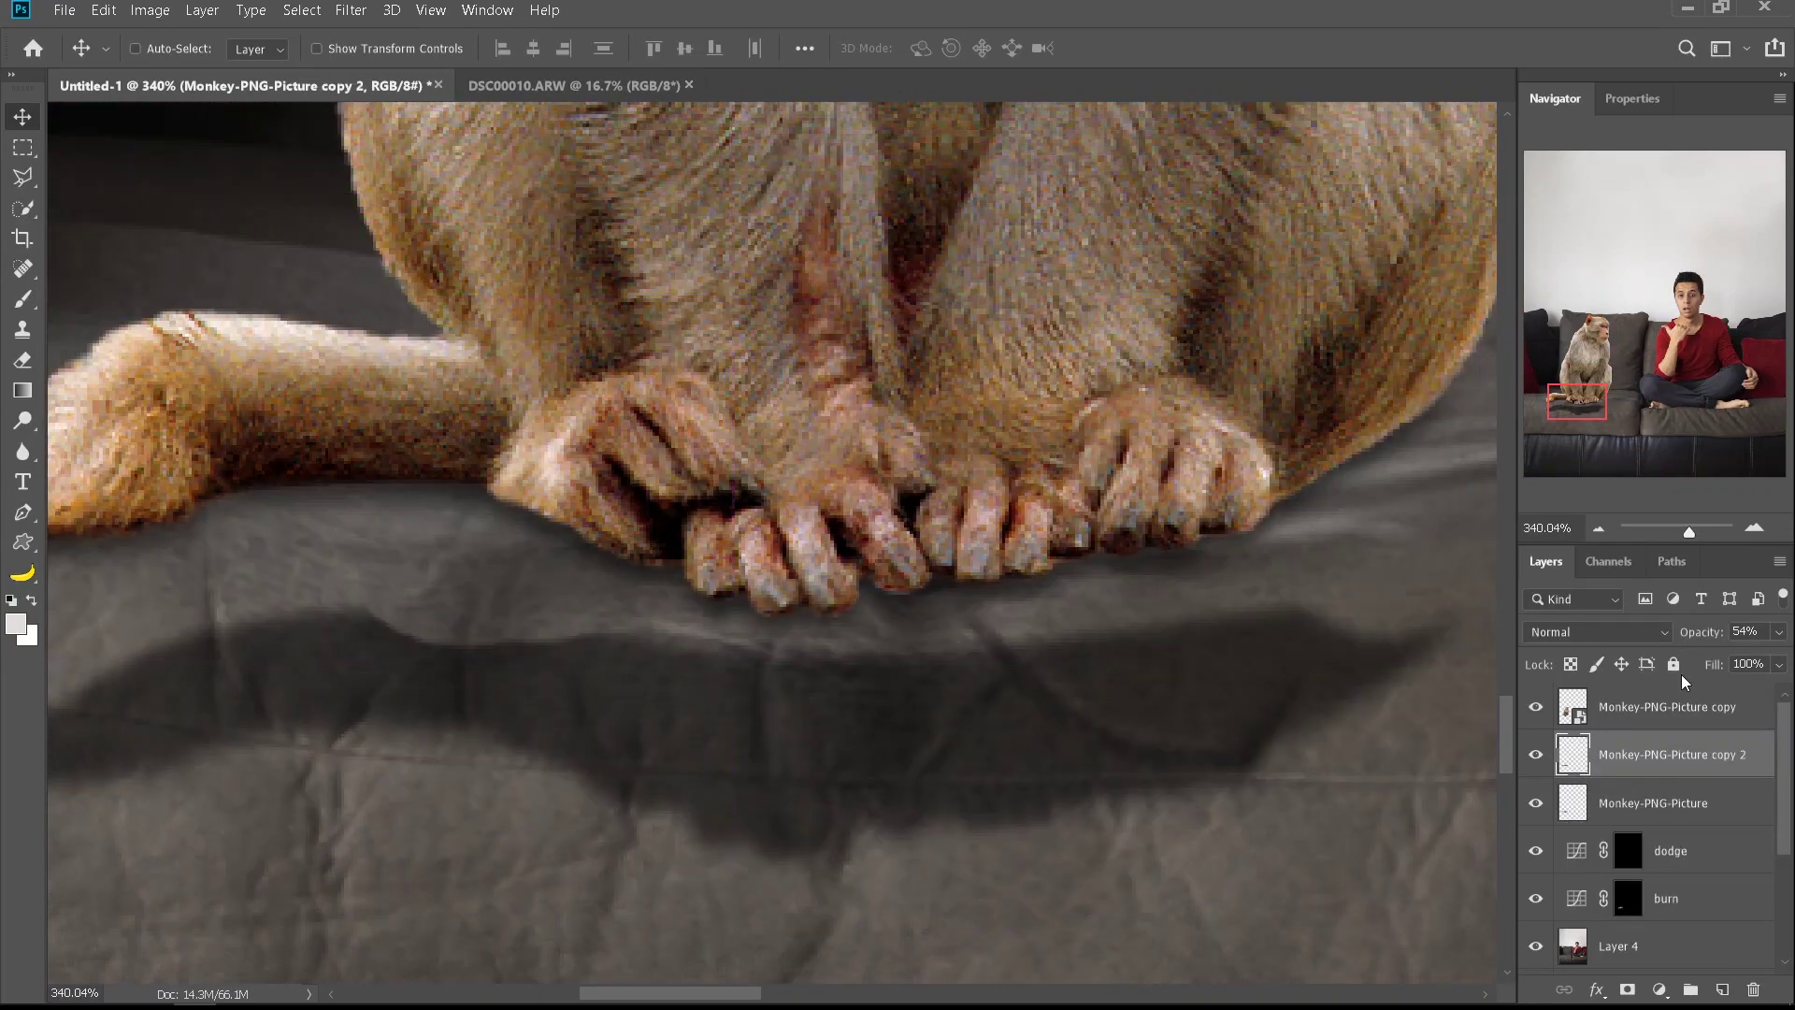
drag(1073, 809, 1084, 572)
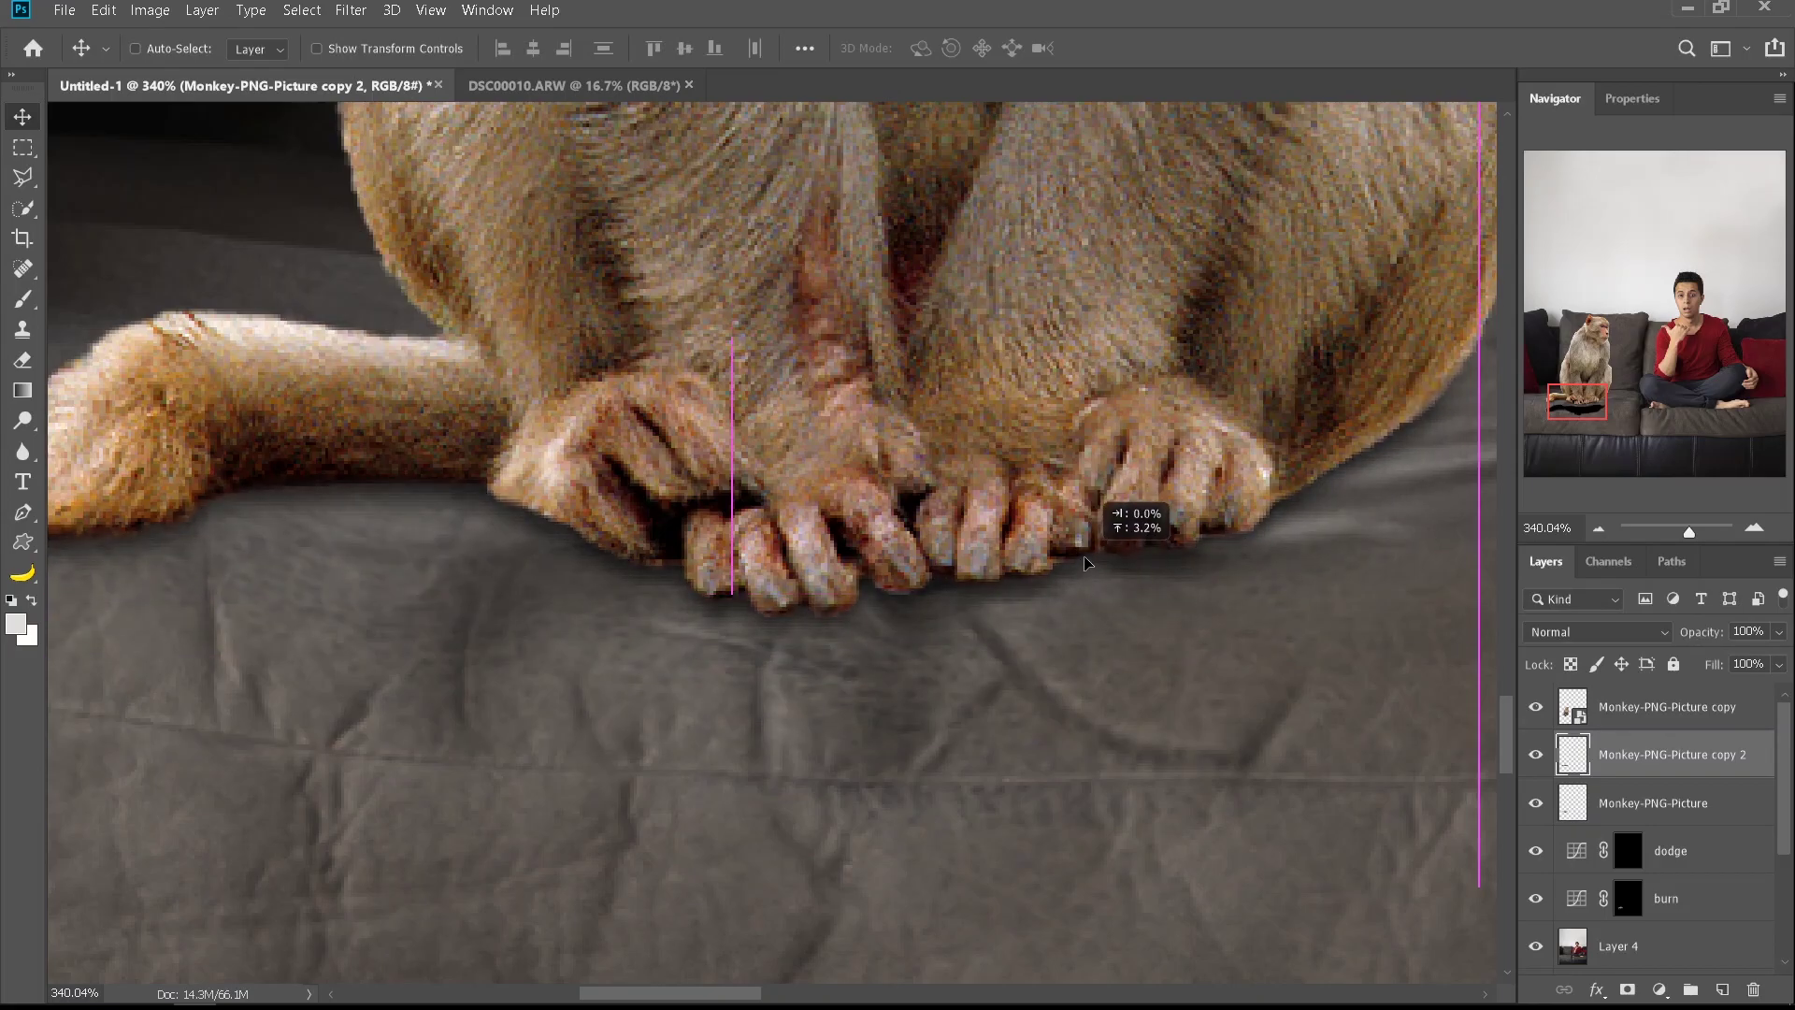
drag(1084, 563, 1083, 564)
scroll(854, 691, down, 5)
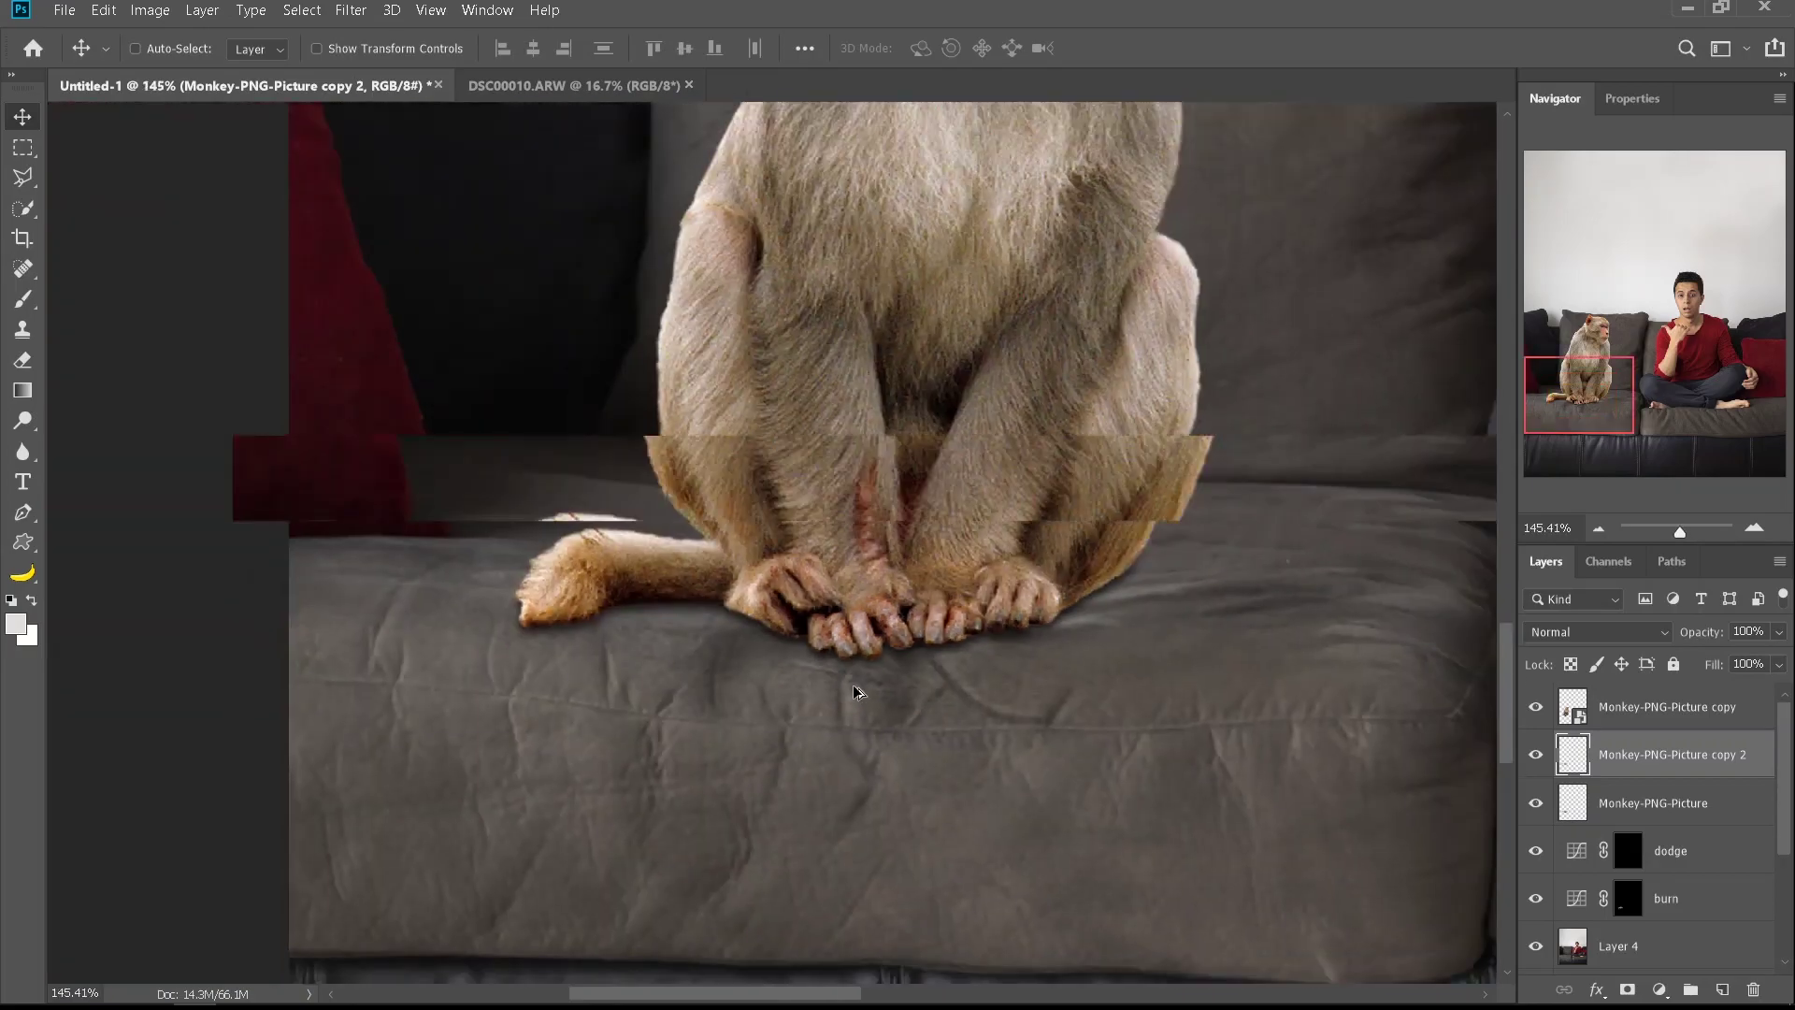
click(1536, 755)
click(1537, 756)
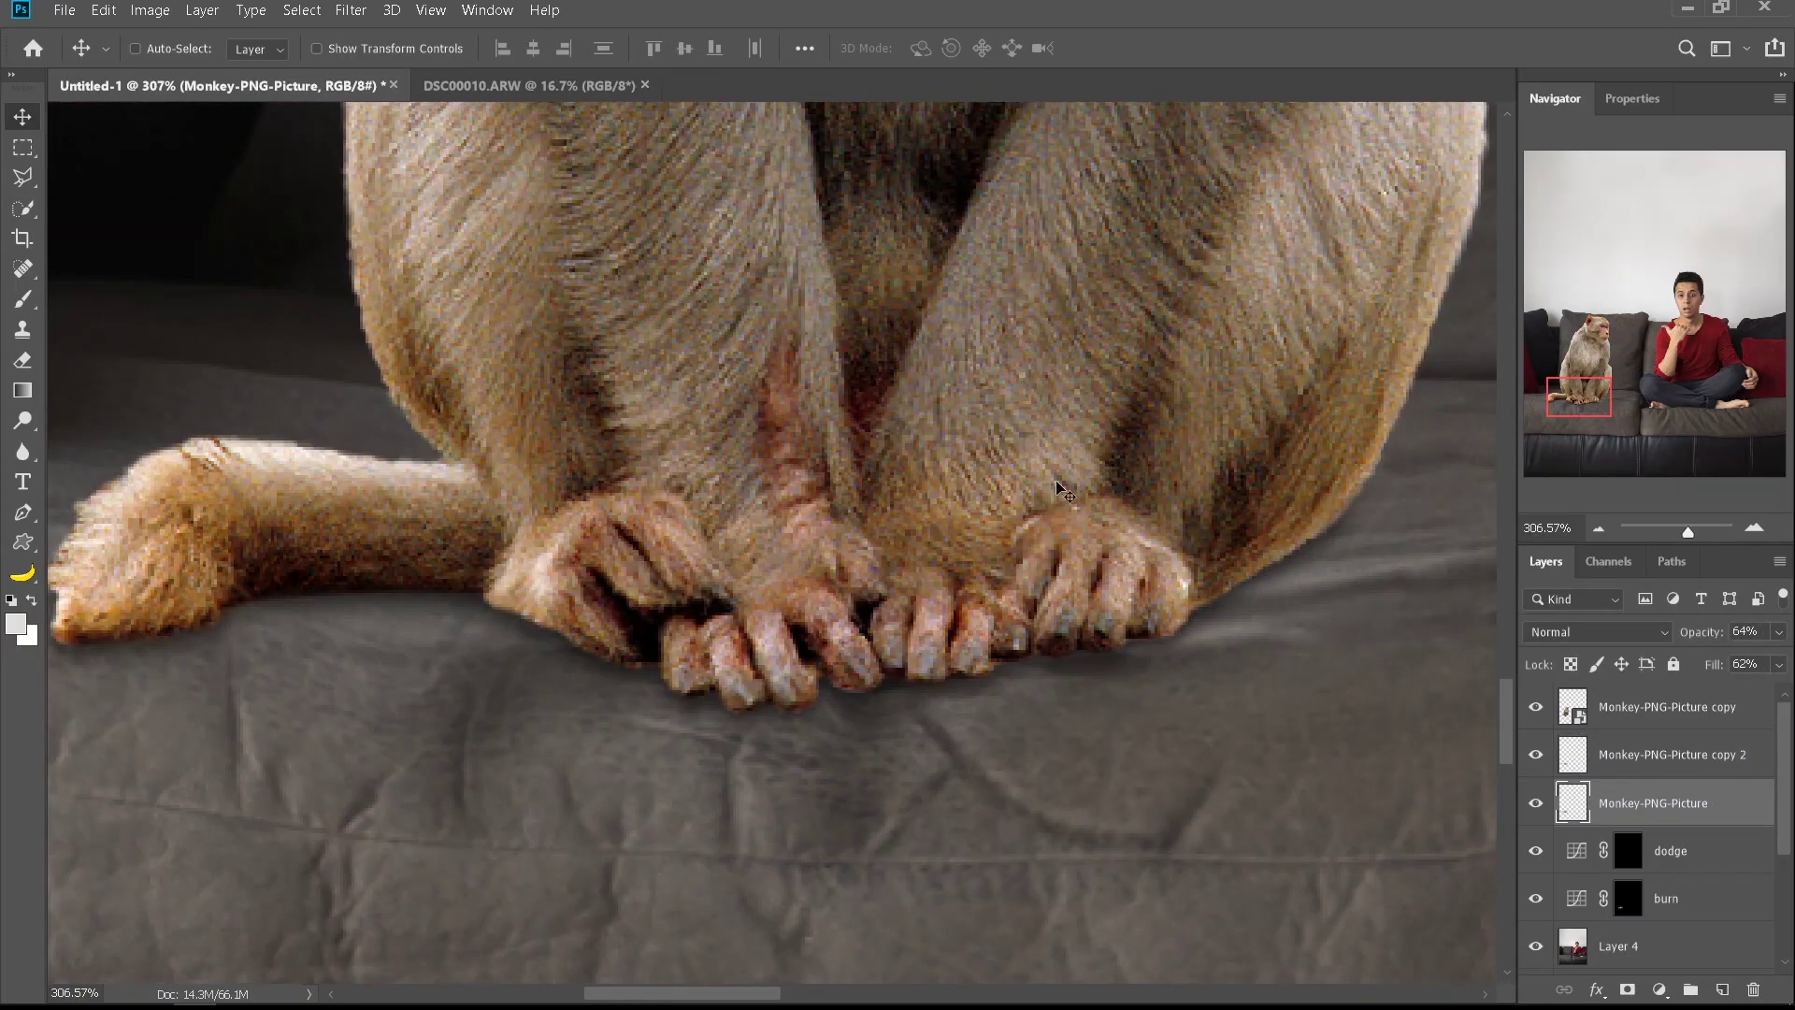
Add a white layer mask to the top monkey copy layer
ctrl+click(1058, 489)
click(1628, 990)
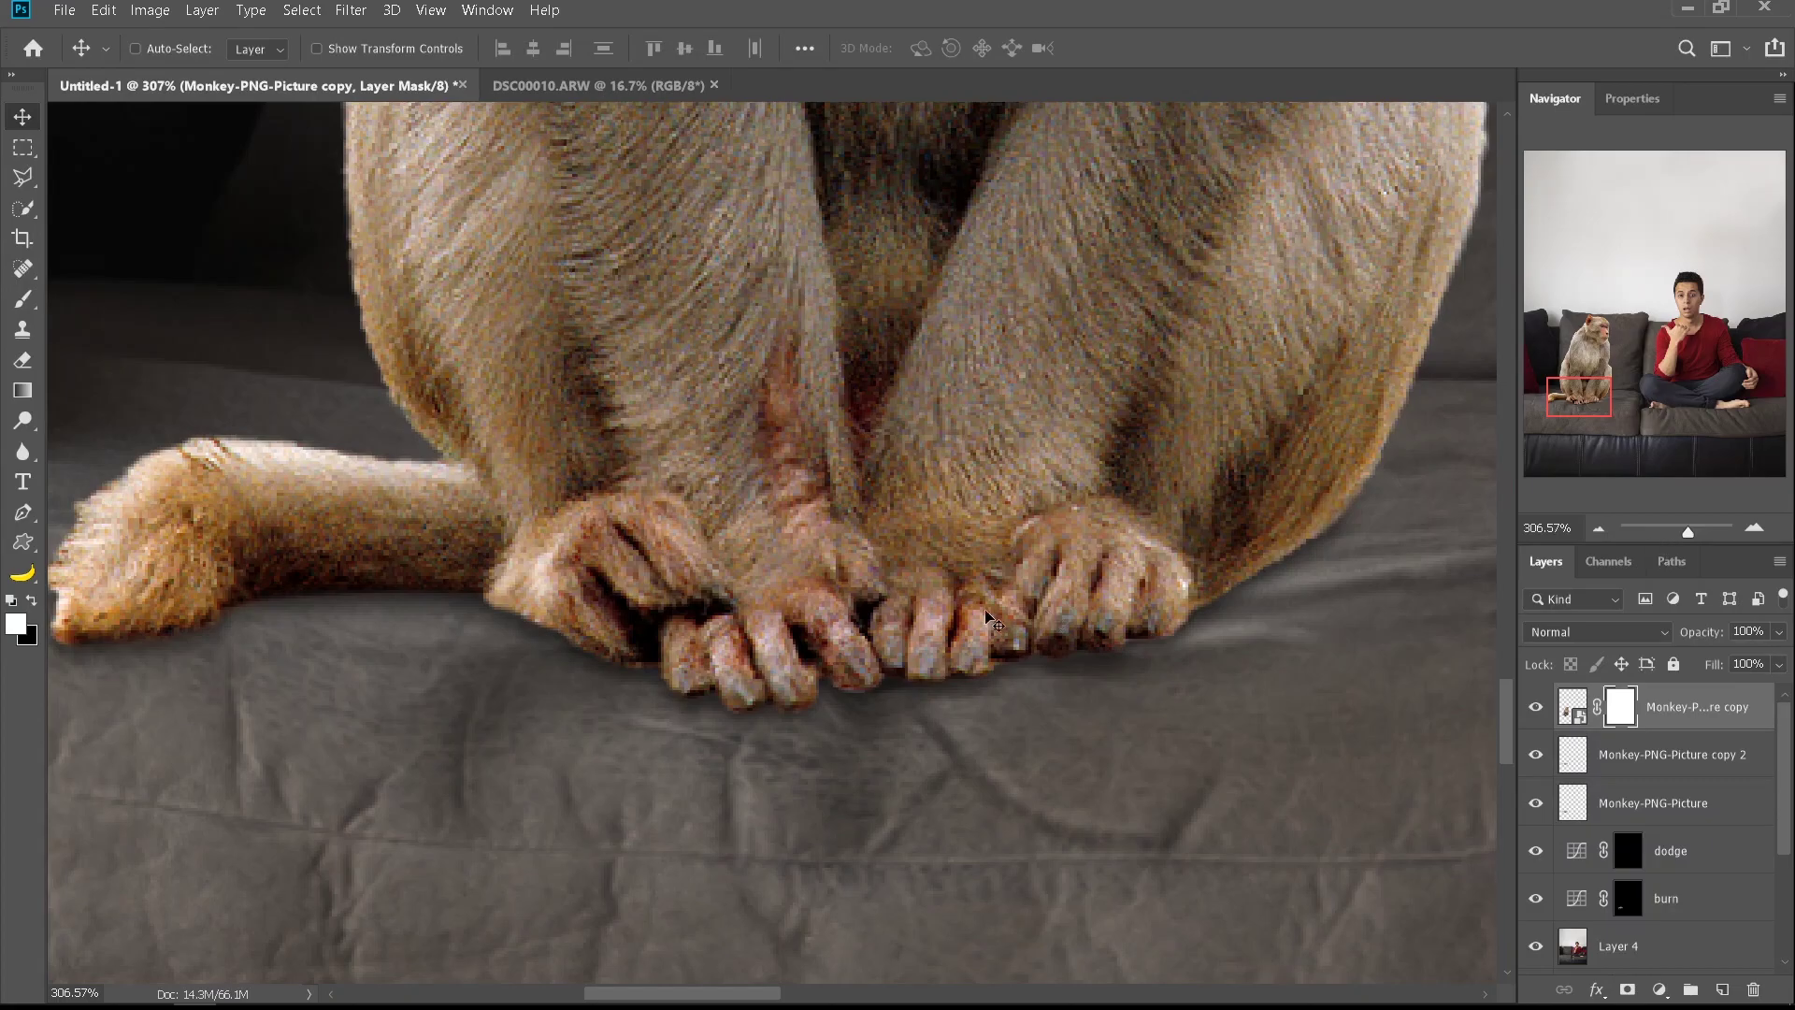
scroll(841, 613, down, 3)
Paint black on the monkey's mask along the fingers and lower edges with a soft 17 px brush at 20% flow
key(b)
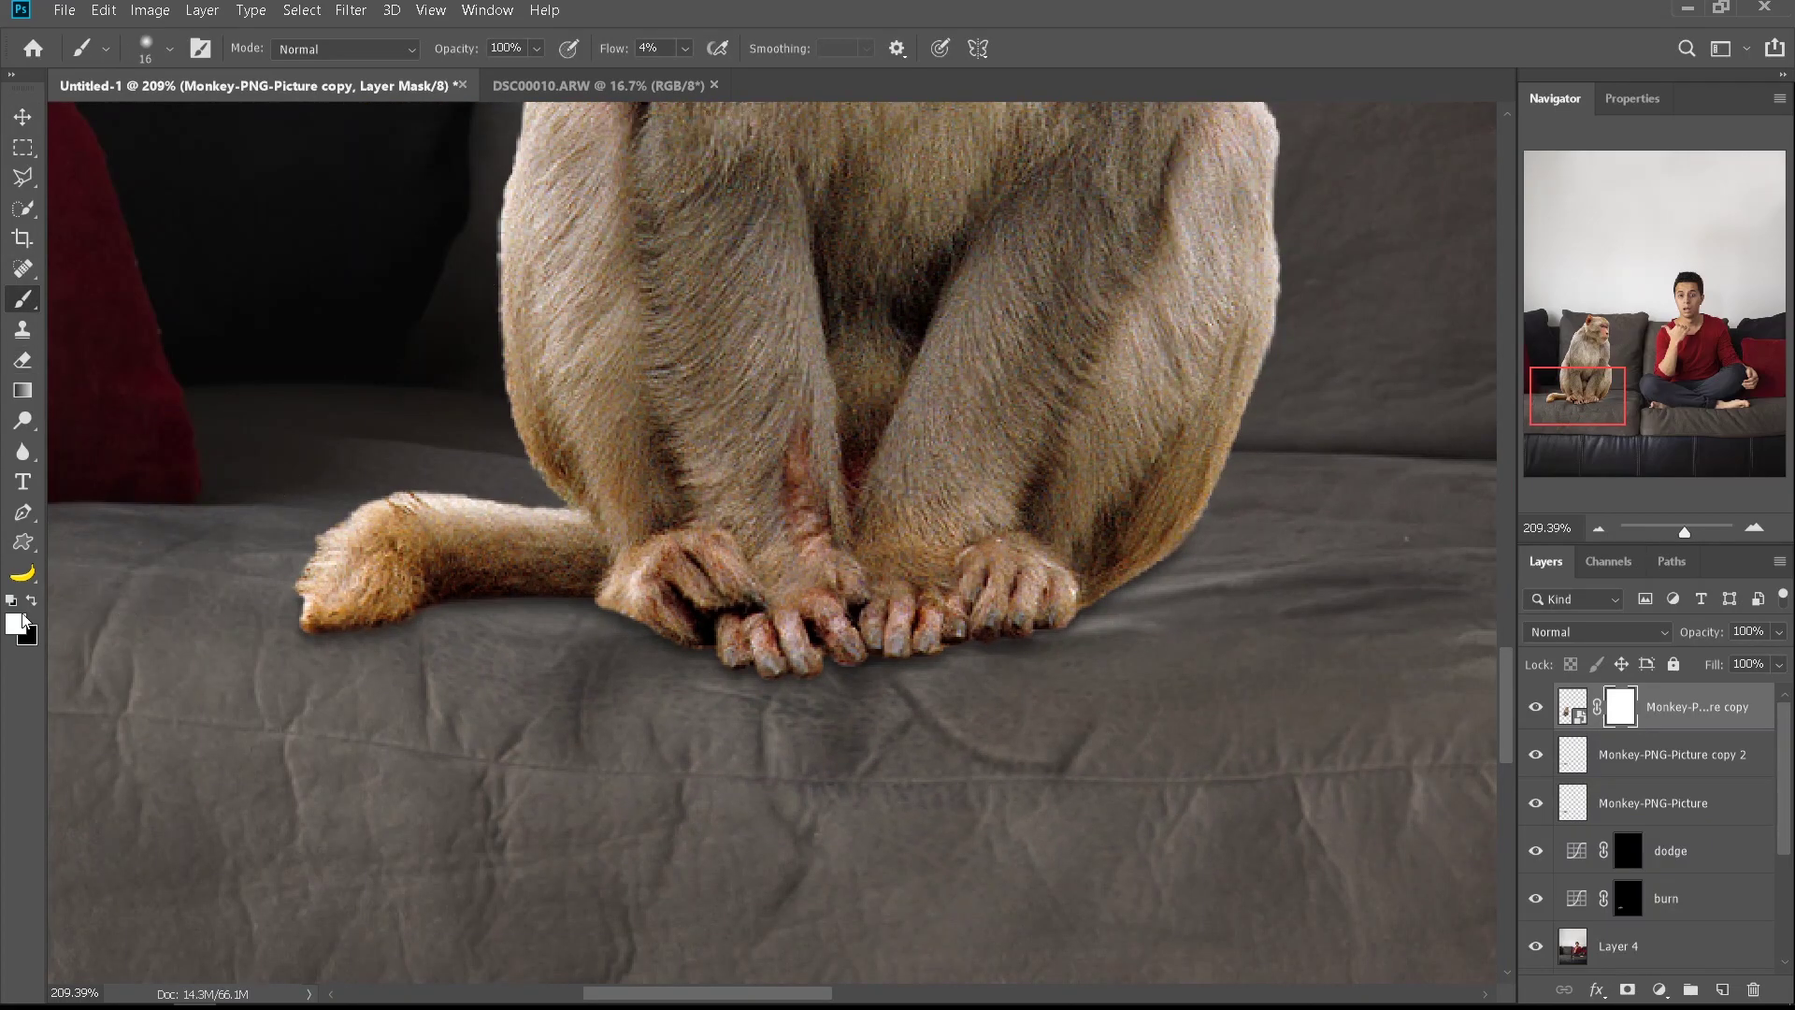
scroll(826, 632, up, 2)
key(bracketright)
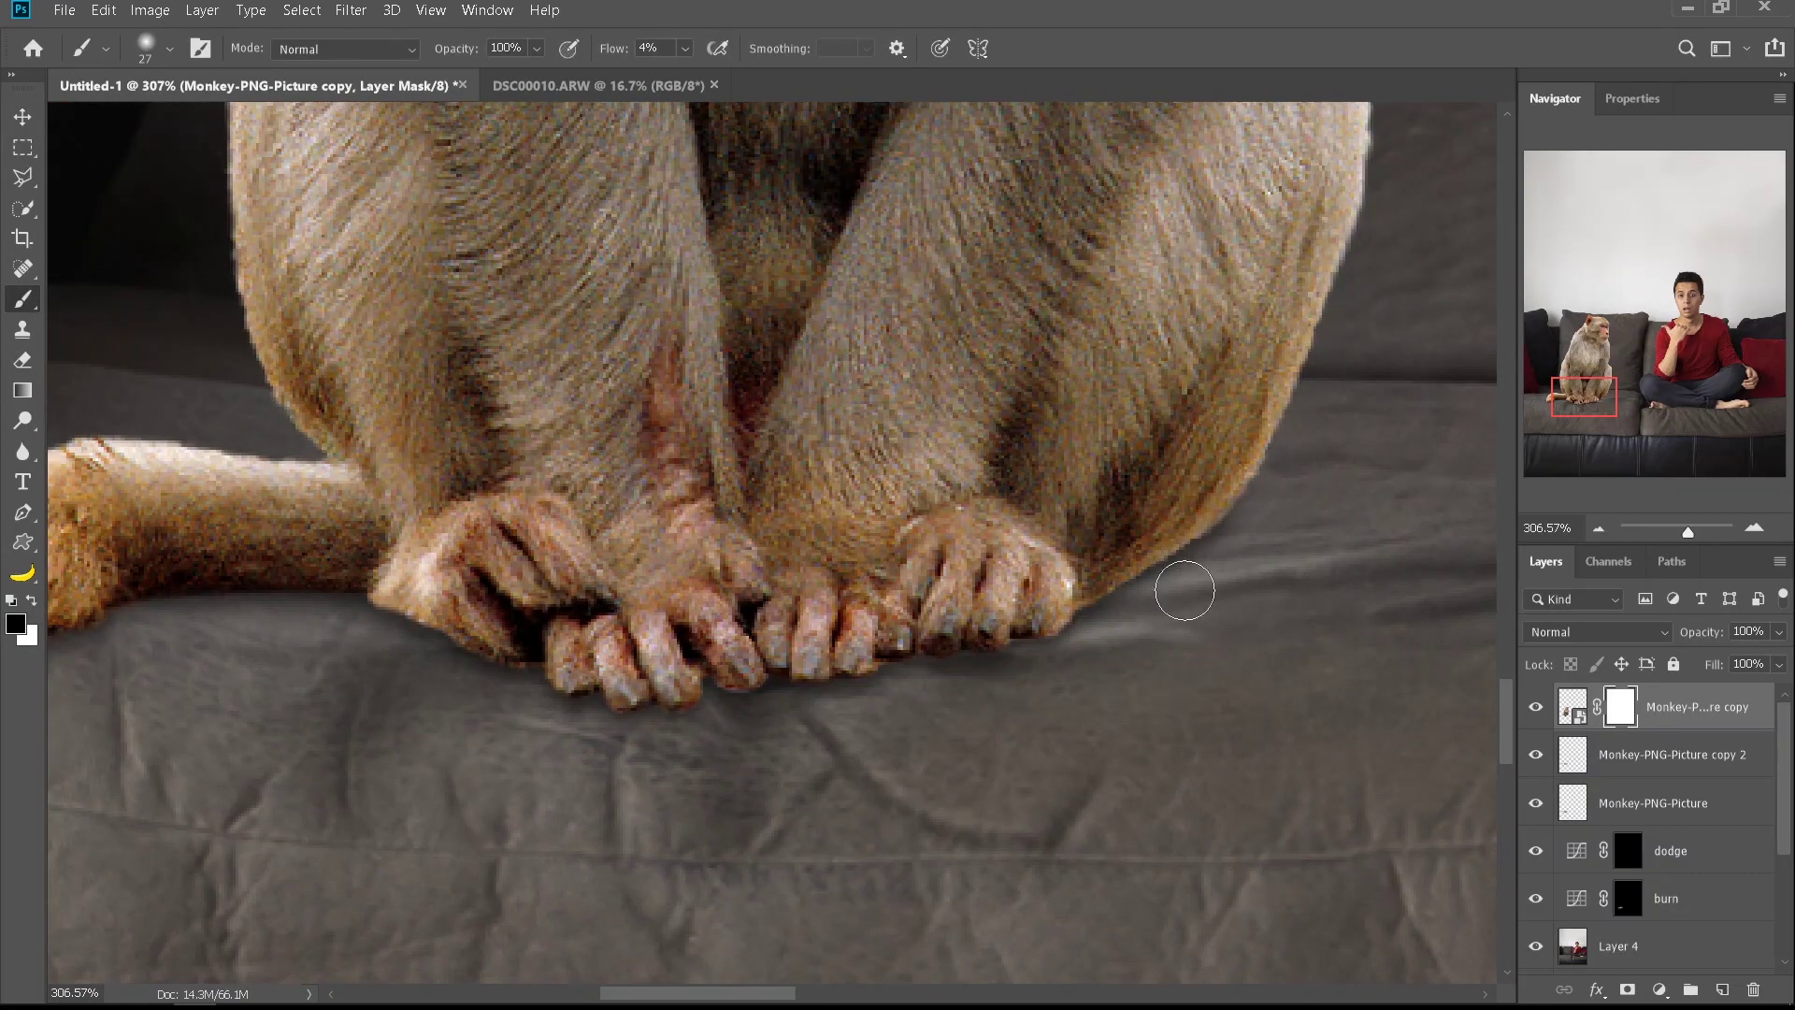
scroll(1169, 589, up, 2)
key(bracketleft)
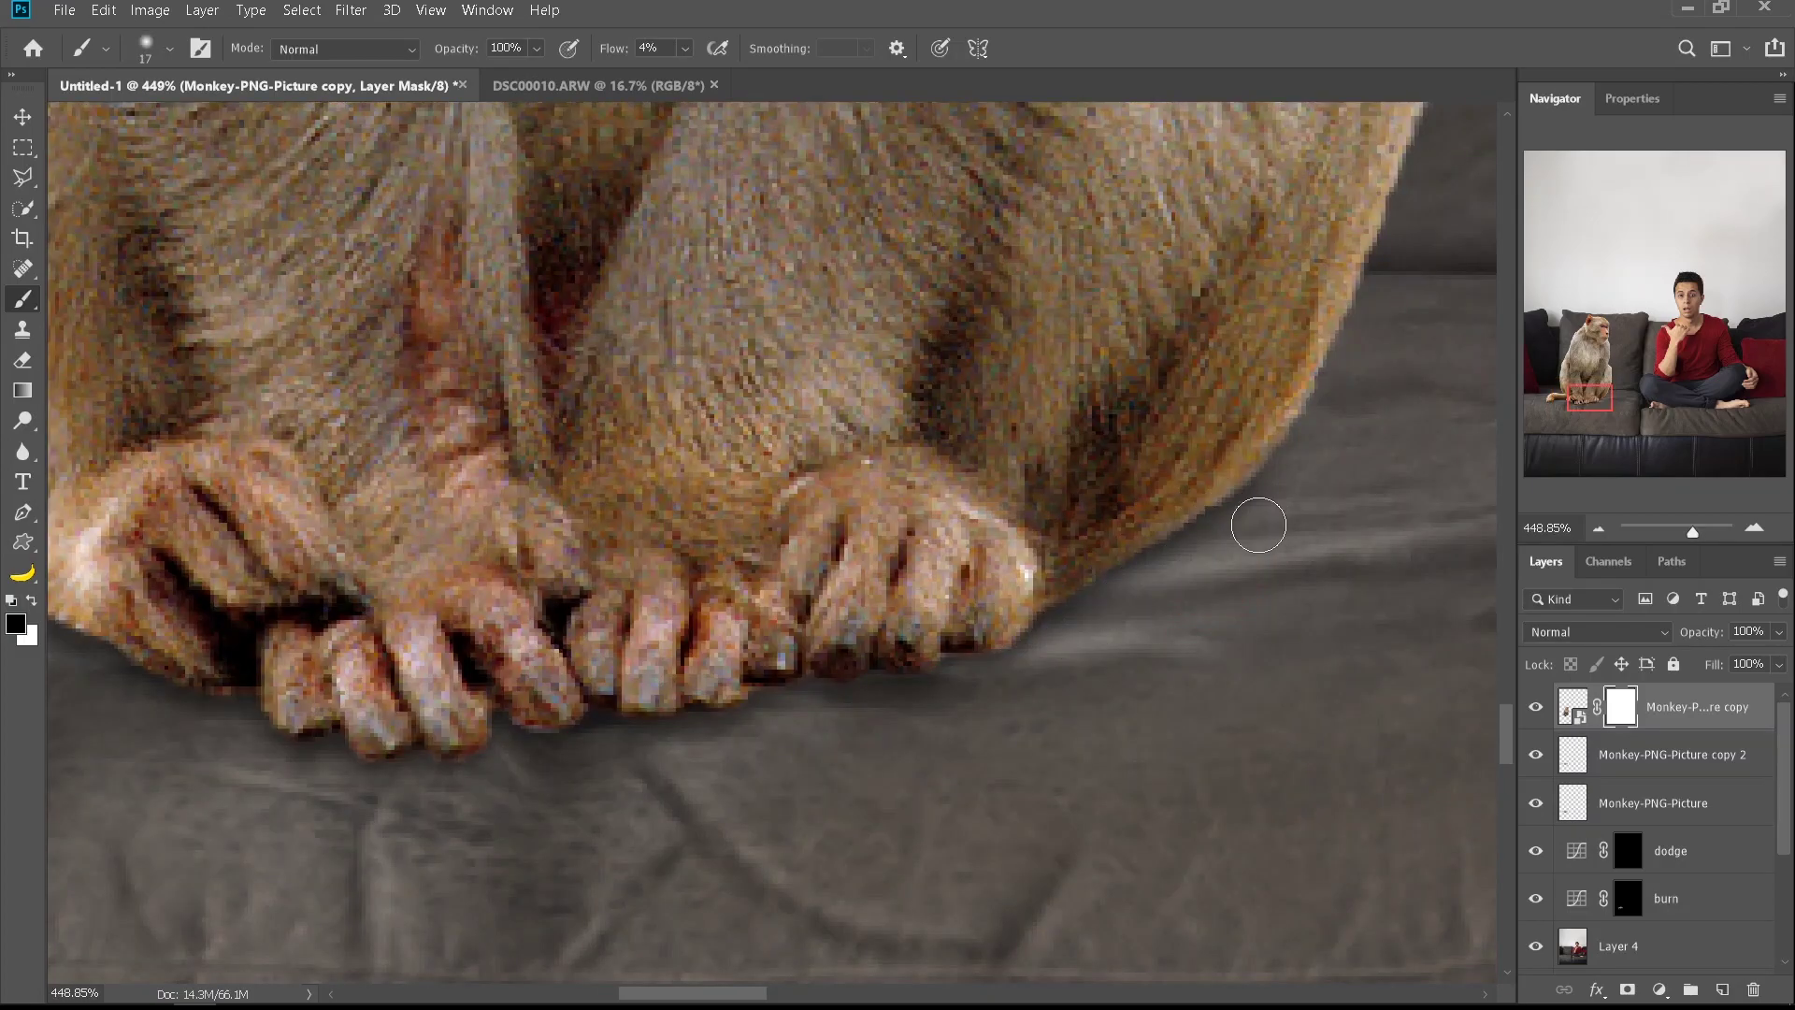
key(shift+2)
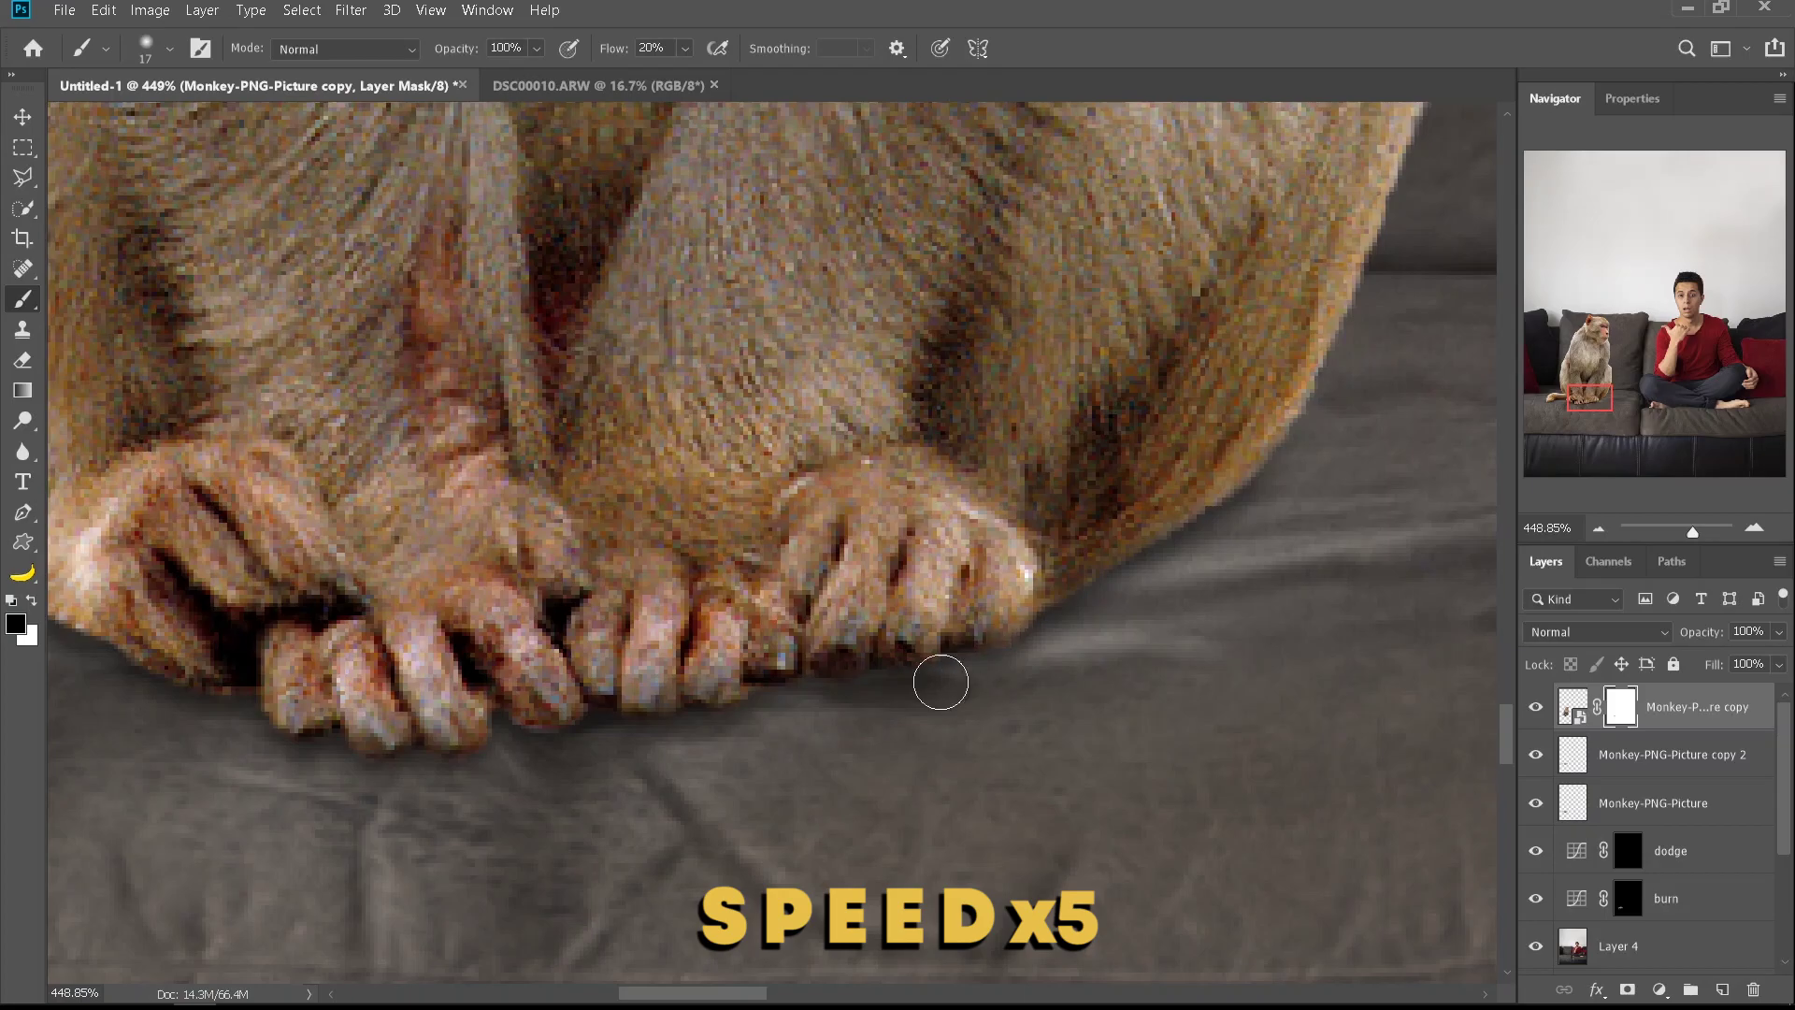
drag(298, 734, 874, 730)
drag(804, 655, 670, 620)
scroll(135, 693, down, 1)
drag(134, 693, 336, 726)
drag(547, 687, 627, 670)
drag(1066, 692, 977, 690)
scroll(977, 692, down, 10)
key(v)
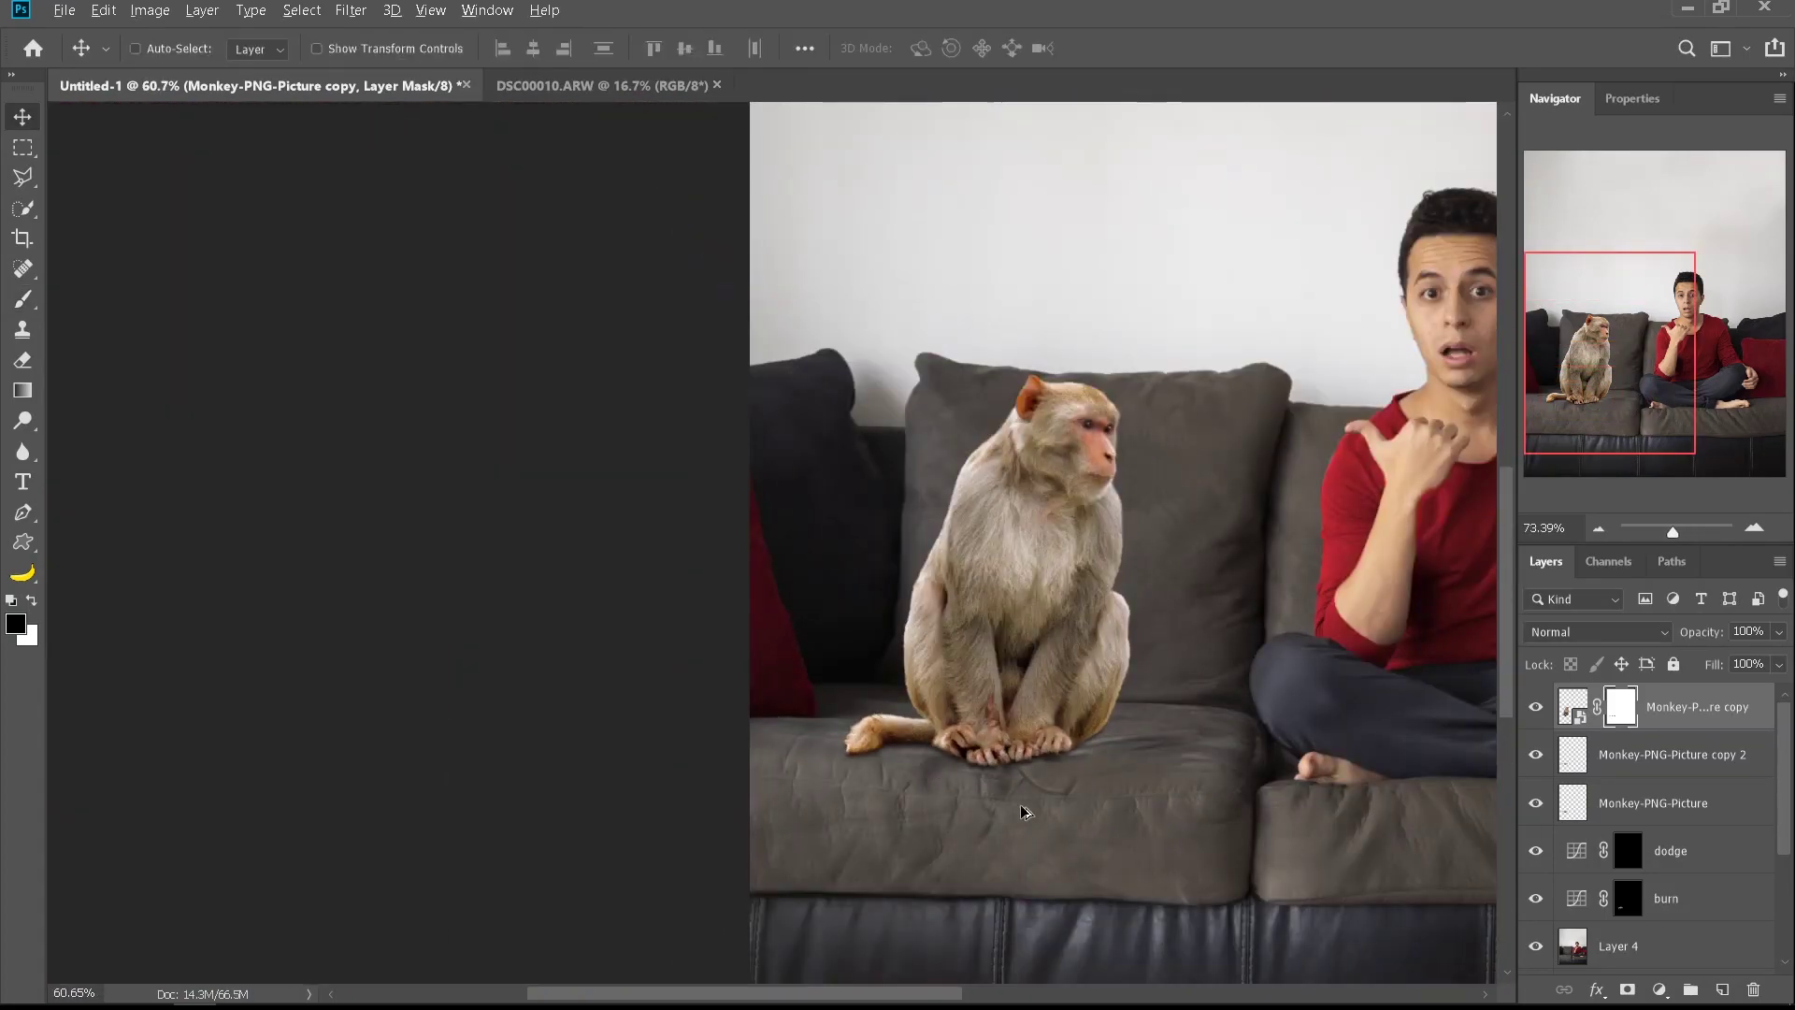
Add an empty layer above the duplicated shadow layer, directly beneath the masked monkey layer
scroll(931, 667, up, 8)
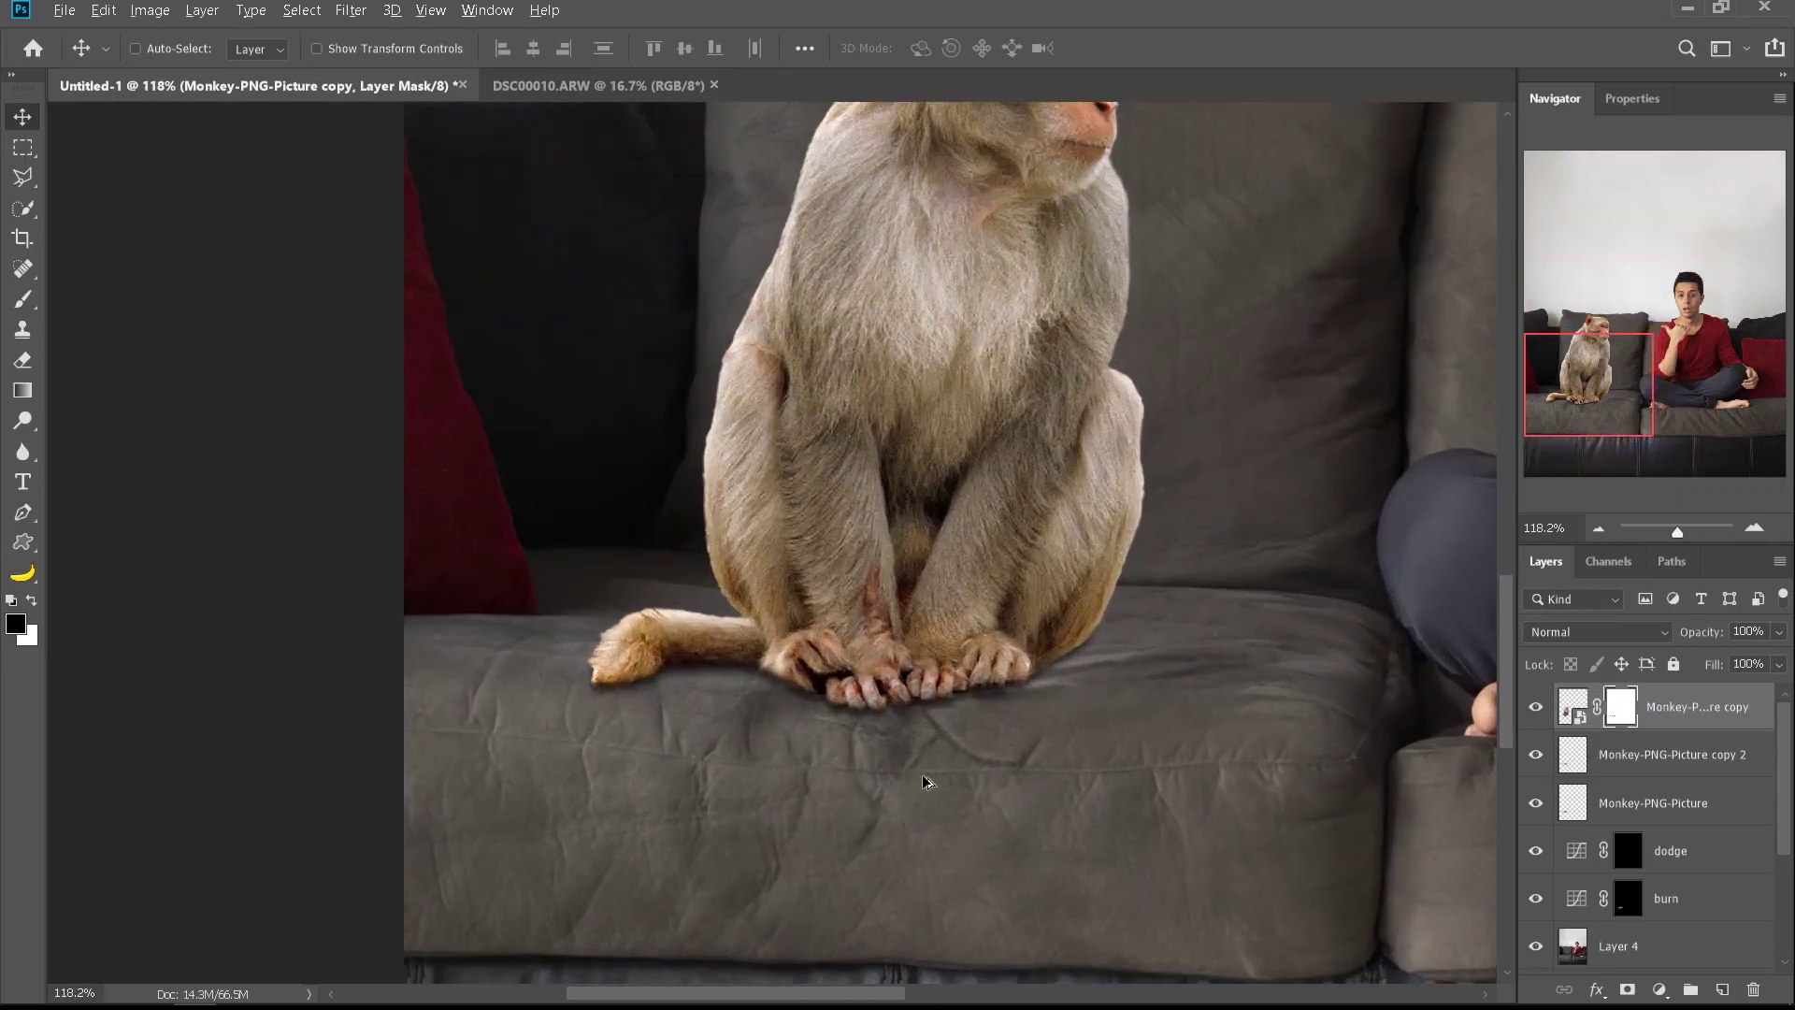
scroll(931, 782, down, 6)
scroll(1236, 731, up, 2)
click(1694, 757)
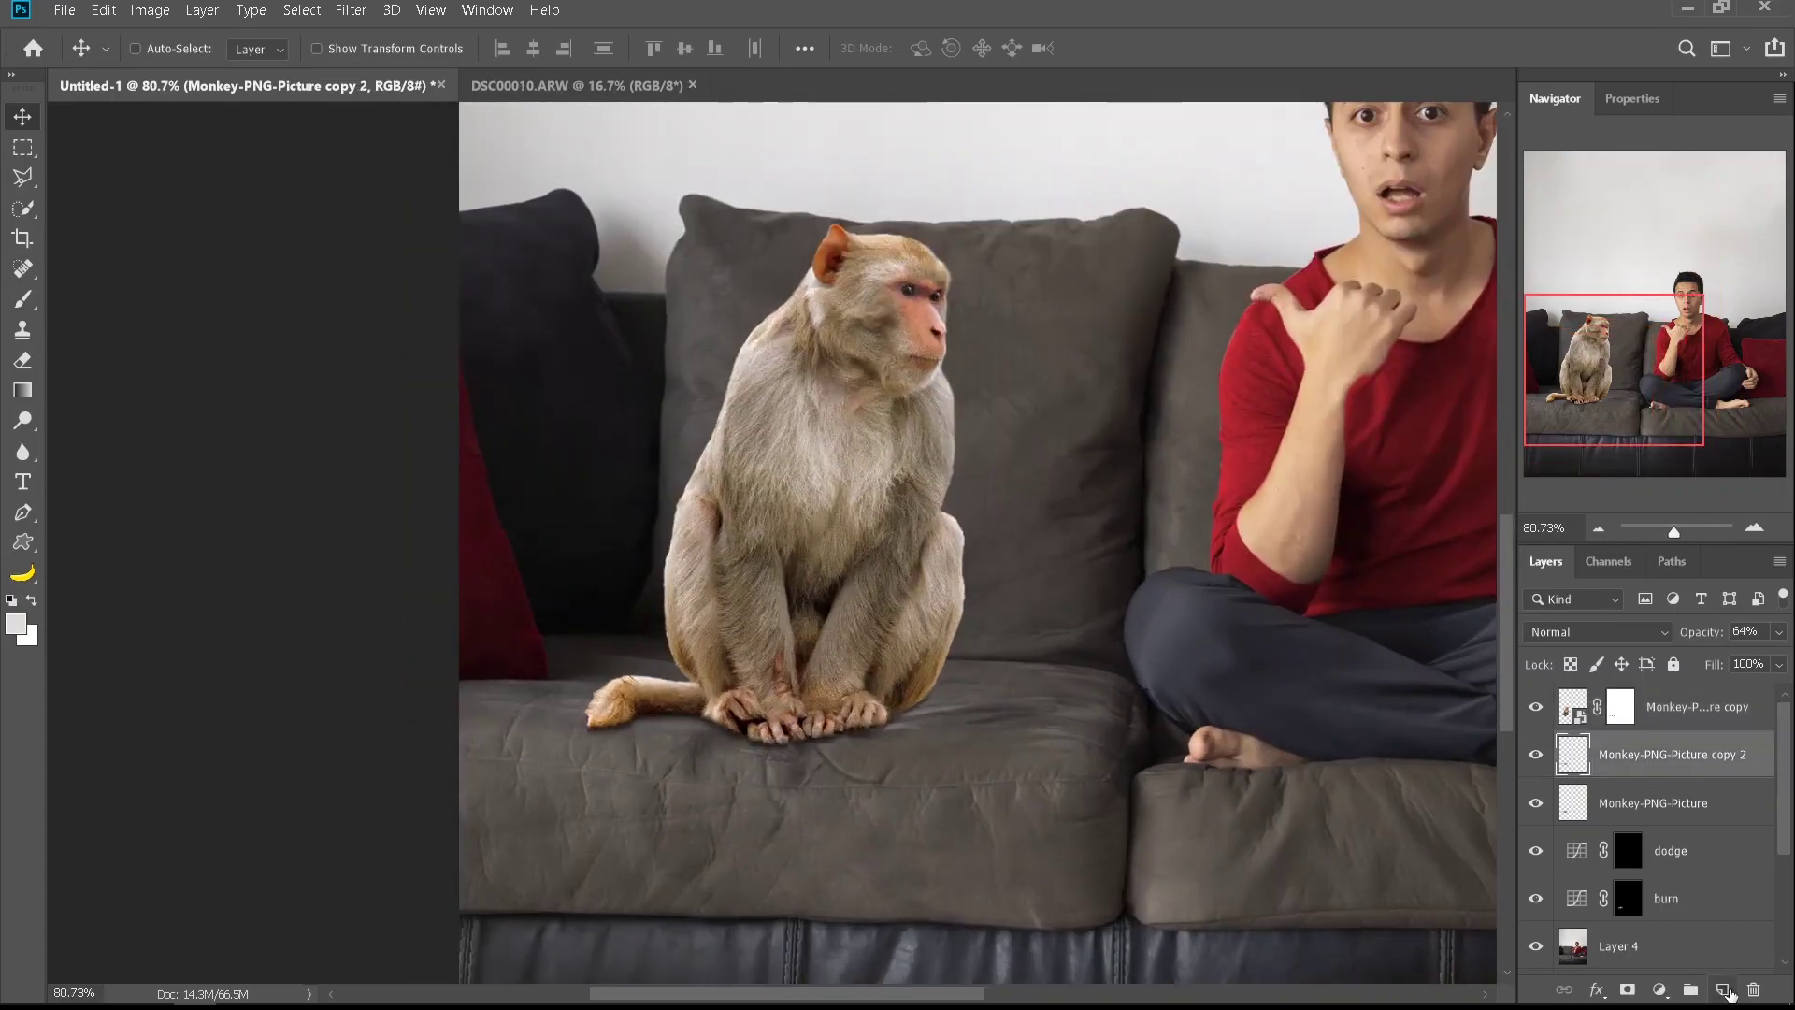
click(1723, 989)
key(b)
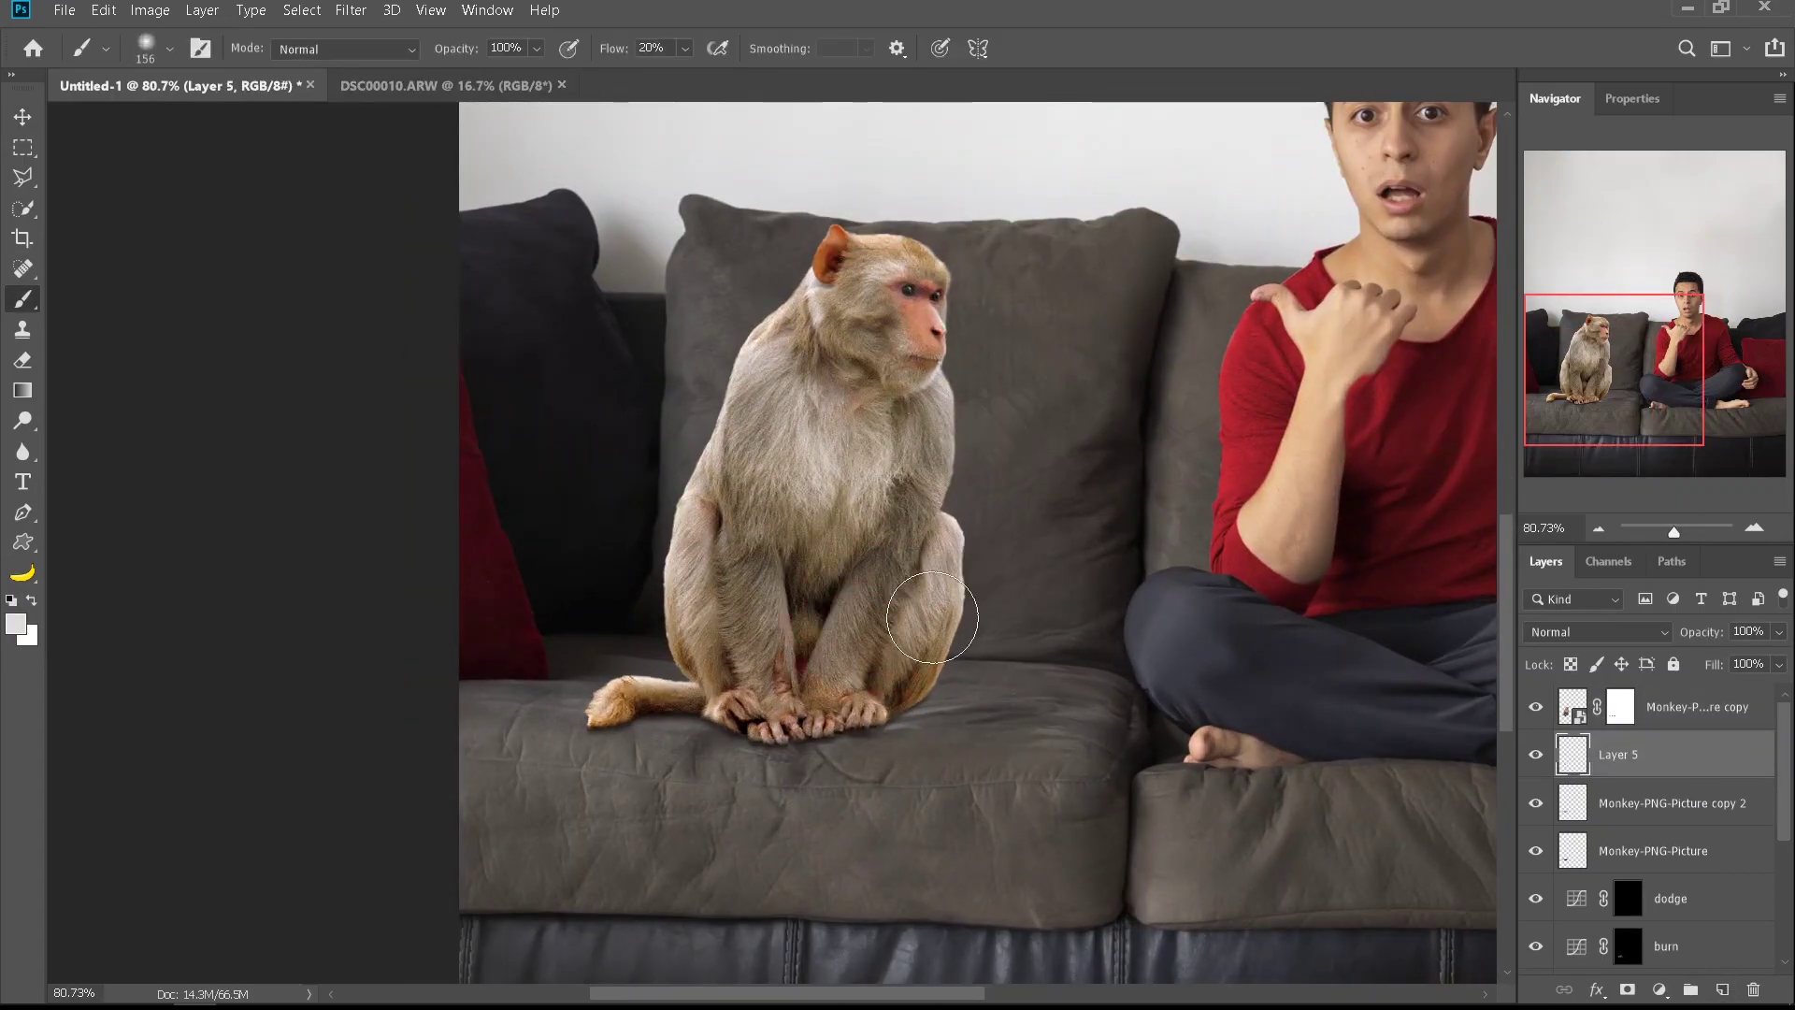
Set up a soft black brush at 76% opacity and 5% flow for the backrest shadow and undo the trial strokes
key(d)
alt+right_click(859, 640)
mouse_move(963, 589)
mouse_down()
mouse_move(1025, 587)
mouse_move(934, 638)
mouse_move(993, 614)
mouse_up()
key(ctrl+z)
drag(623, 54, 611, 54)
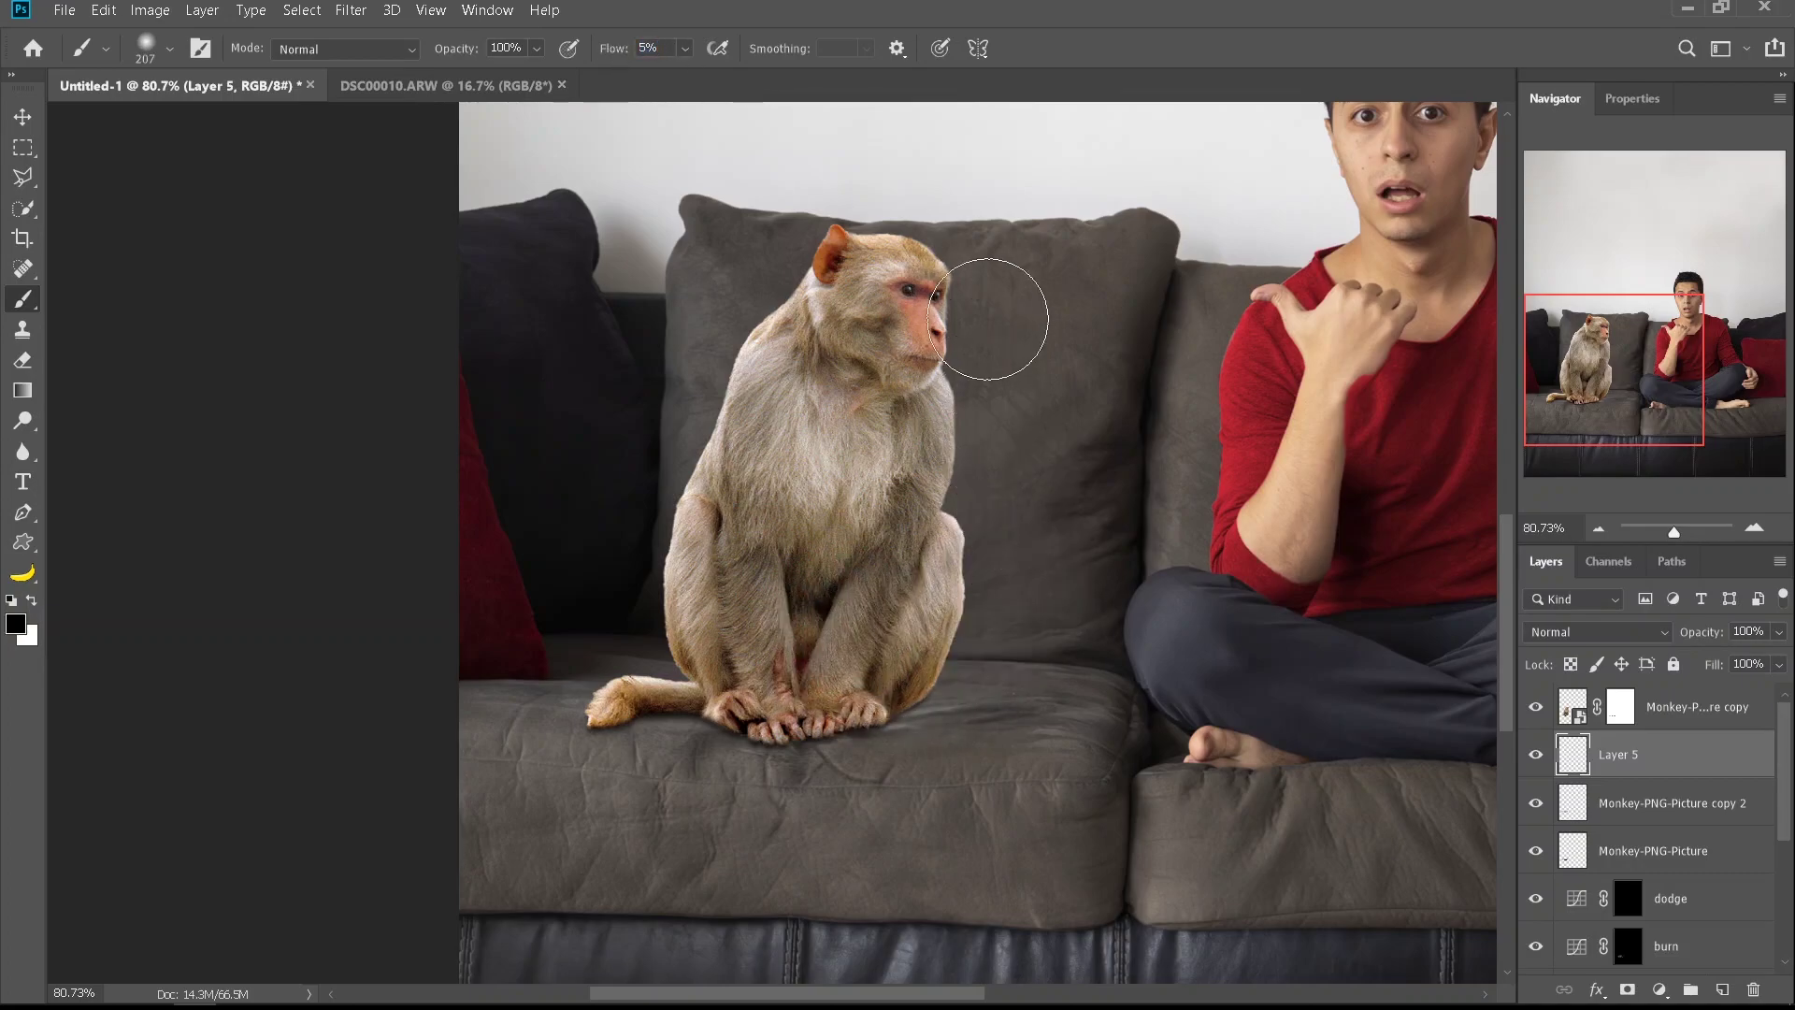
mouse_move(991, 321)
mouse_down()
mouse_move(1001, 411)
mouse_move(979, 414)
mouse_move(925, 320)
mouse_move(995, 312)
mouse_move(997, 451)
mouse_up()
key(ctrl+z)
drag(475, 51, 453, 50)
Paint soft shadows on the backrest along both sides of the monkey and set the shadow layer's opacity to 39%
mouse_move(986, 310)
mouse_down()
mouse_move(941, 590)
mouse_move(978, 619)
mouse_move(978, 412)
mouse_up()
drag(987, 552, 921, 598)
scroll(903, 636, up, 3)
scroll(855, 635, down, 3)
drag(655, 501, 683, 501)
mouse_move(636, 309)
mouse_down()
mouse_move(673, 293)
mouse_move(641, 209)
mouse_move(668, 288)
mouse_move(601, 663)
mouse_up()
scroll(817, 716, down, 3)
scroll(692, 683, up, 2)
scroll(699, 676, up, 2)
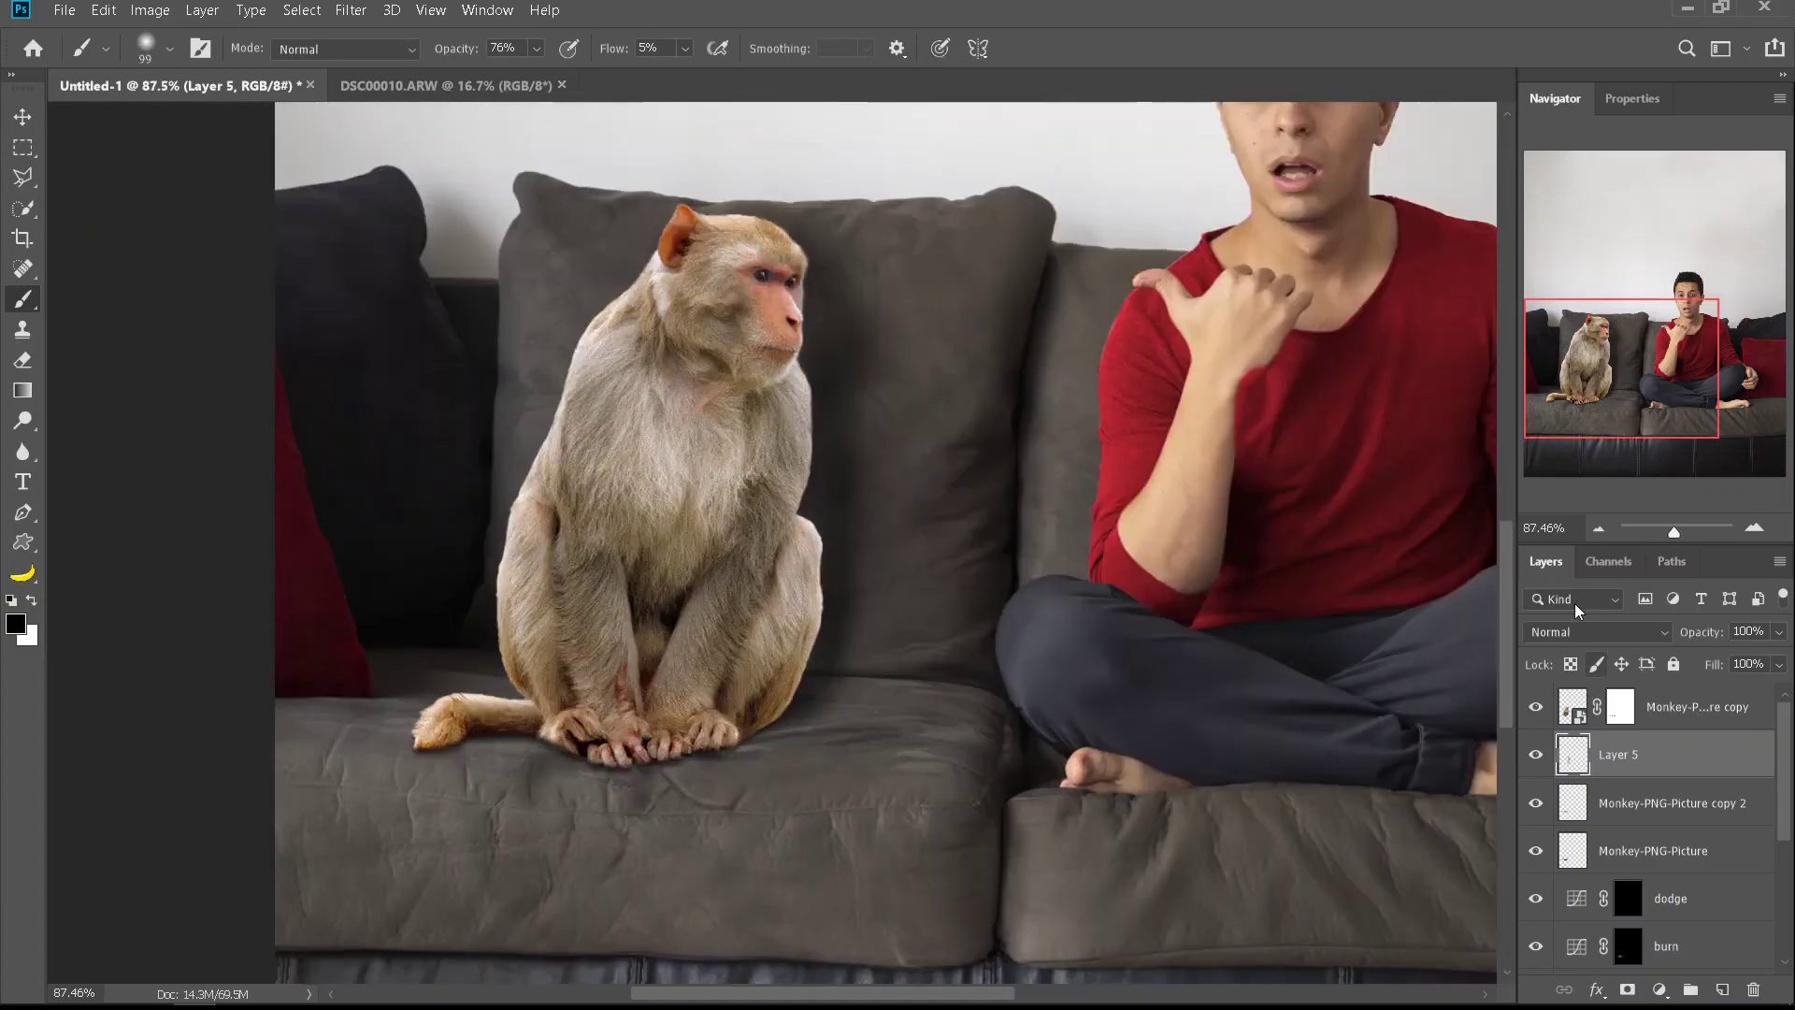
drag(1702, 634, 1676, 636)
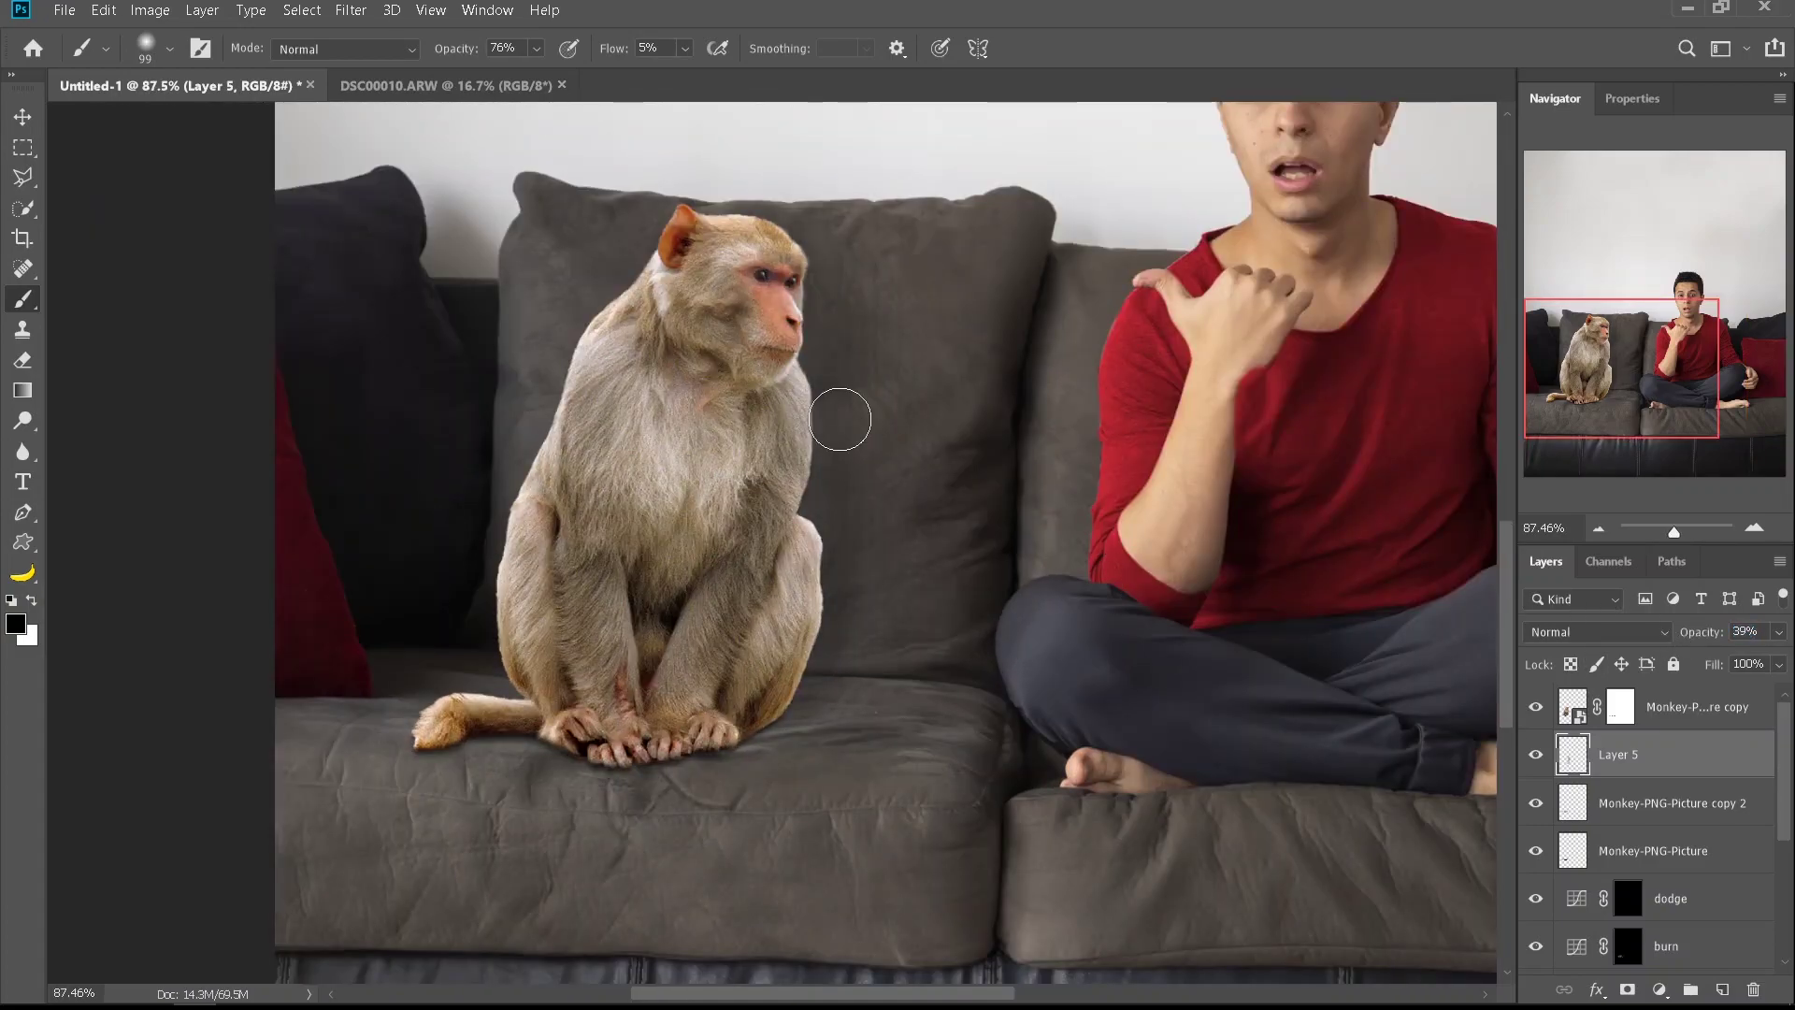
Add a Curves adjustment clipped to the monkey layer, lowering the white point's output to 230 and slightly darkening the midtones
key(v)
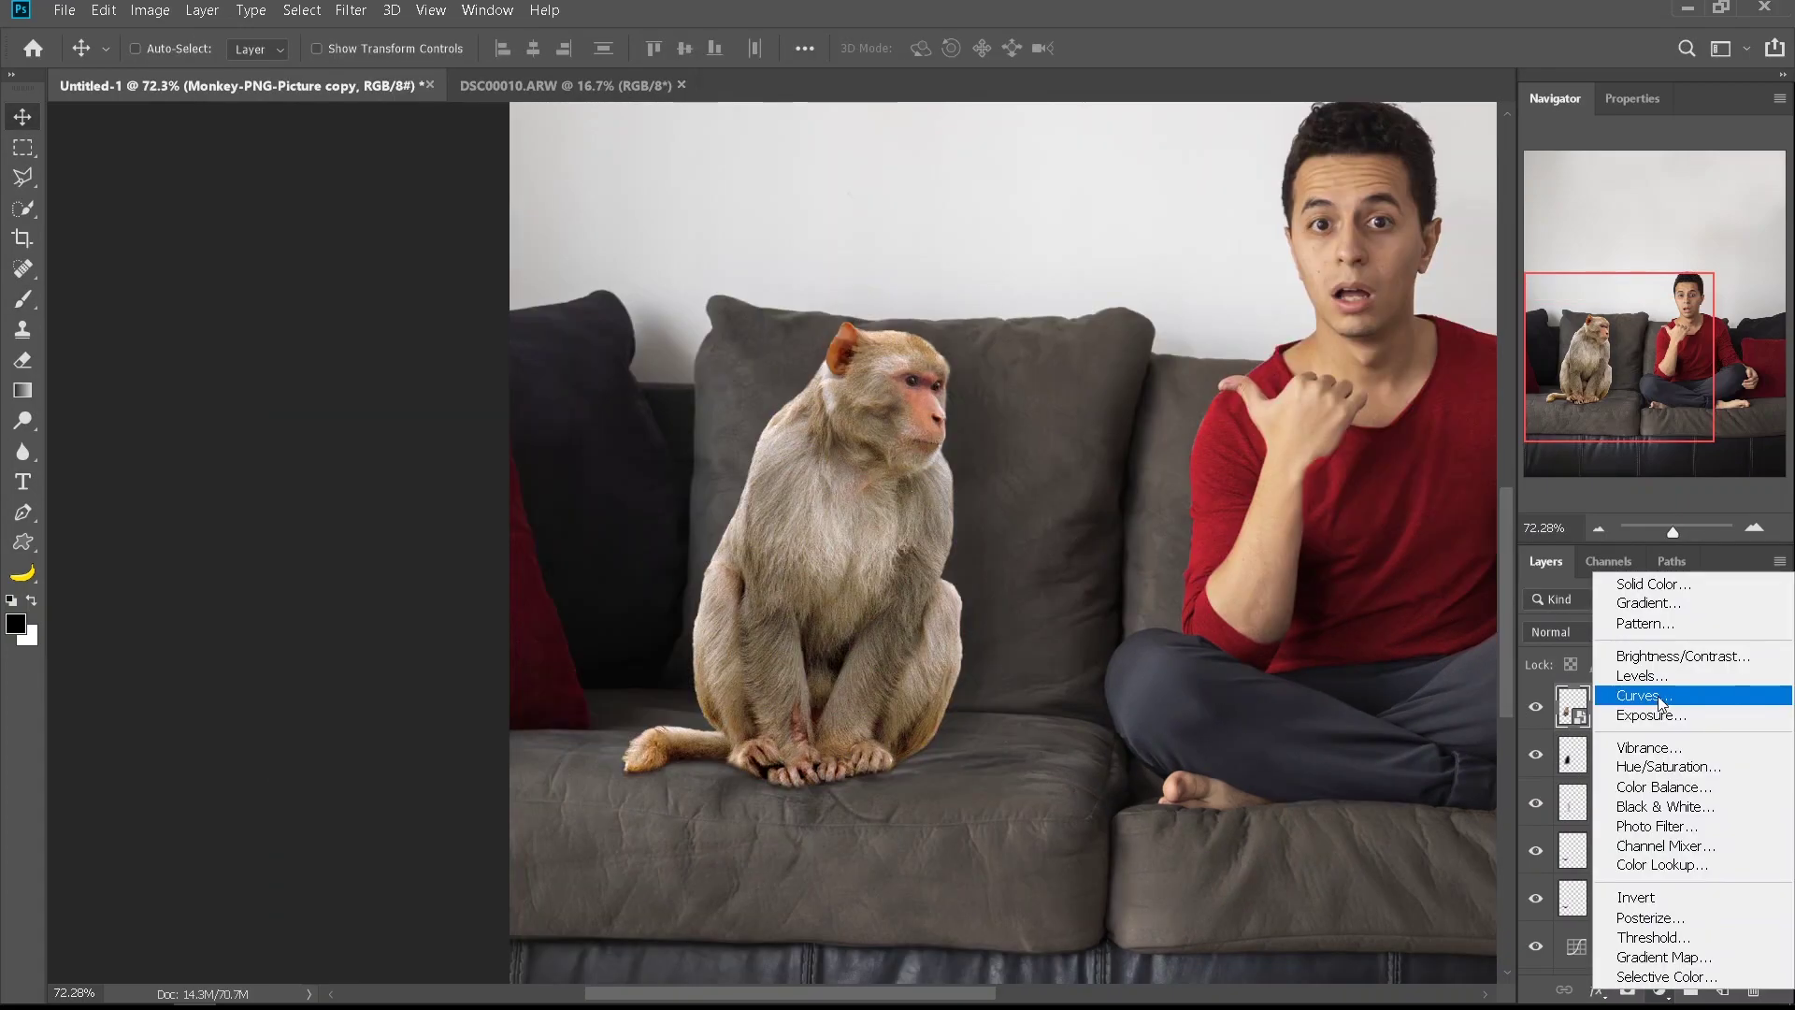
click(1646, 705)
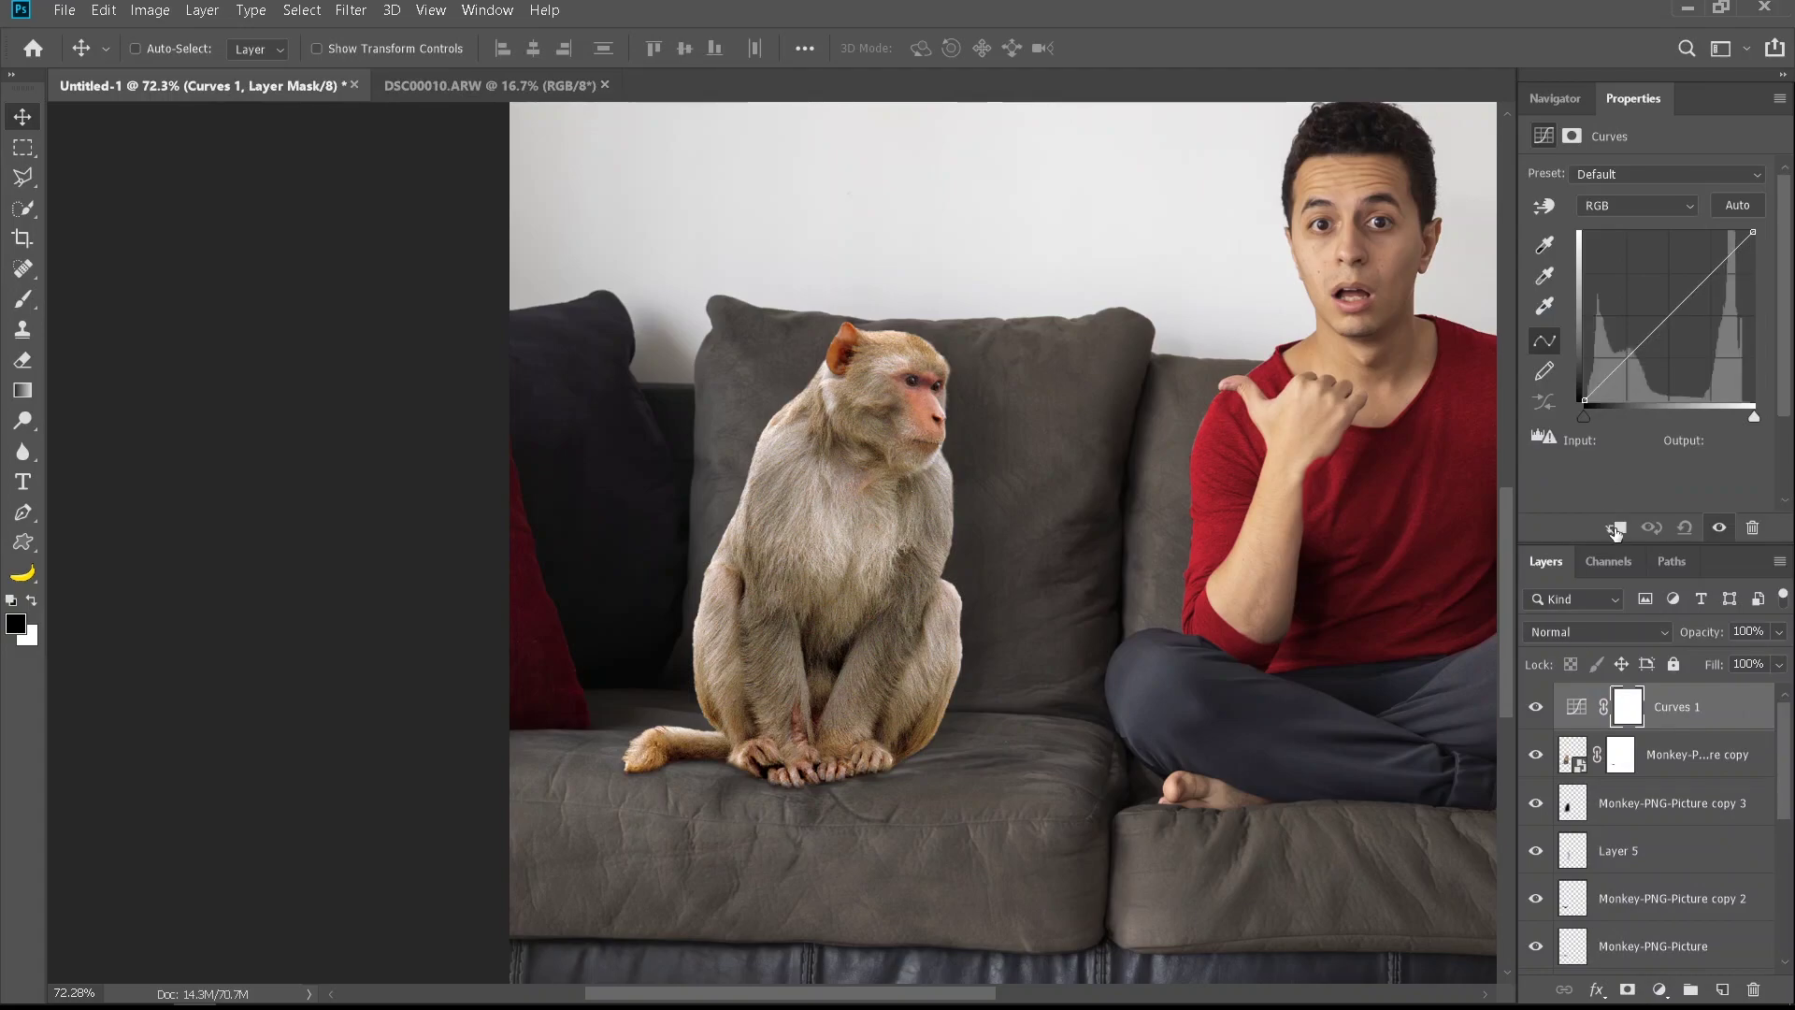
click(1617, 528)
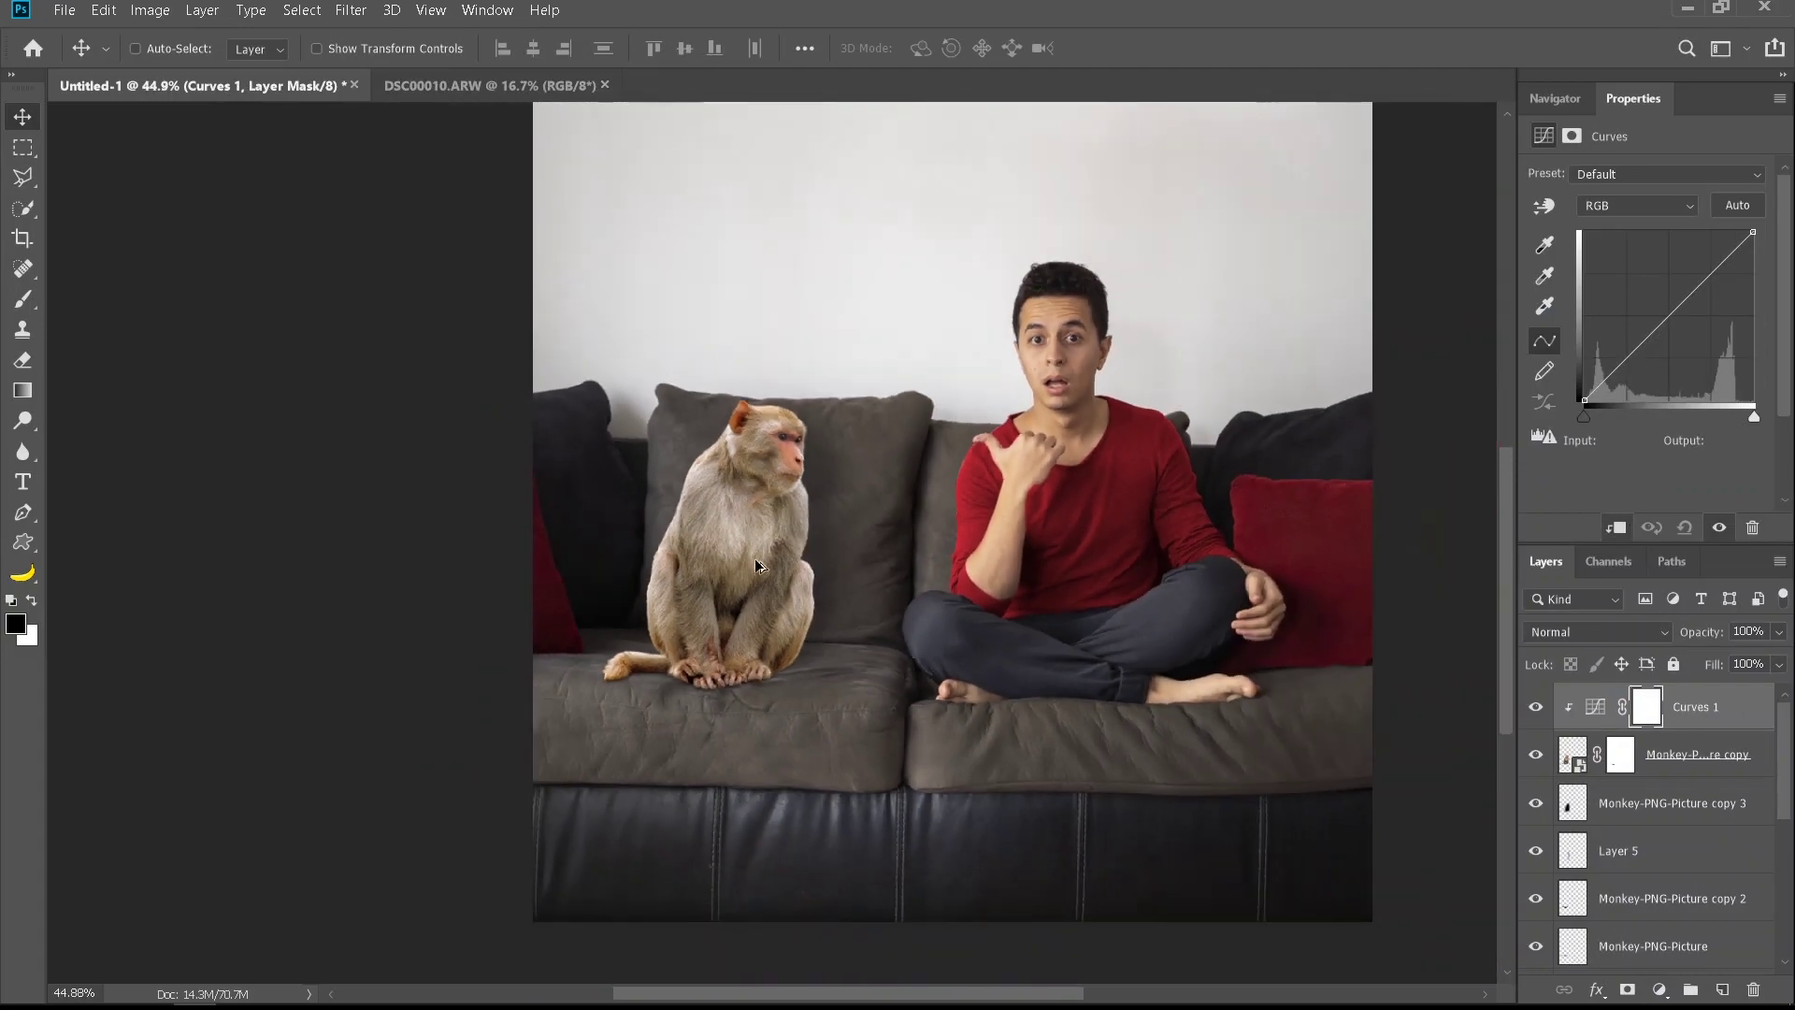
scroll(666, 600, down, 3)
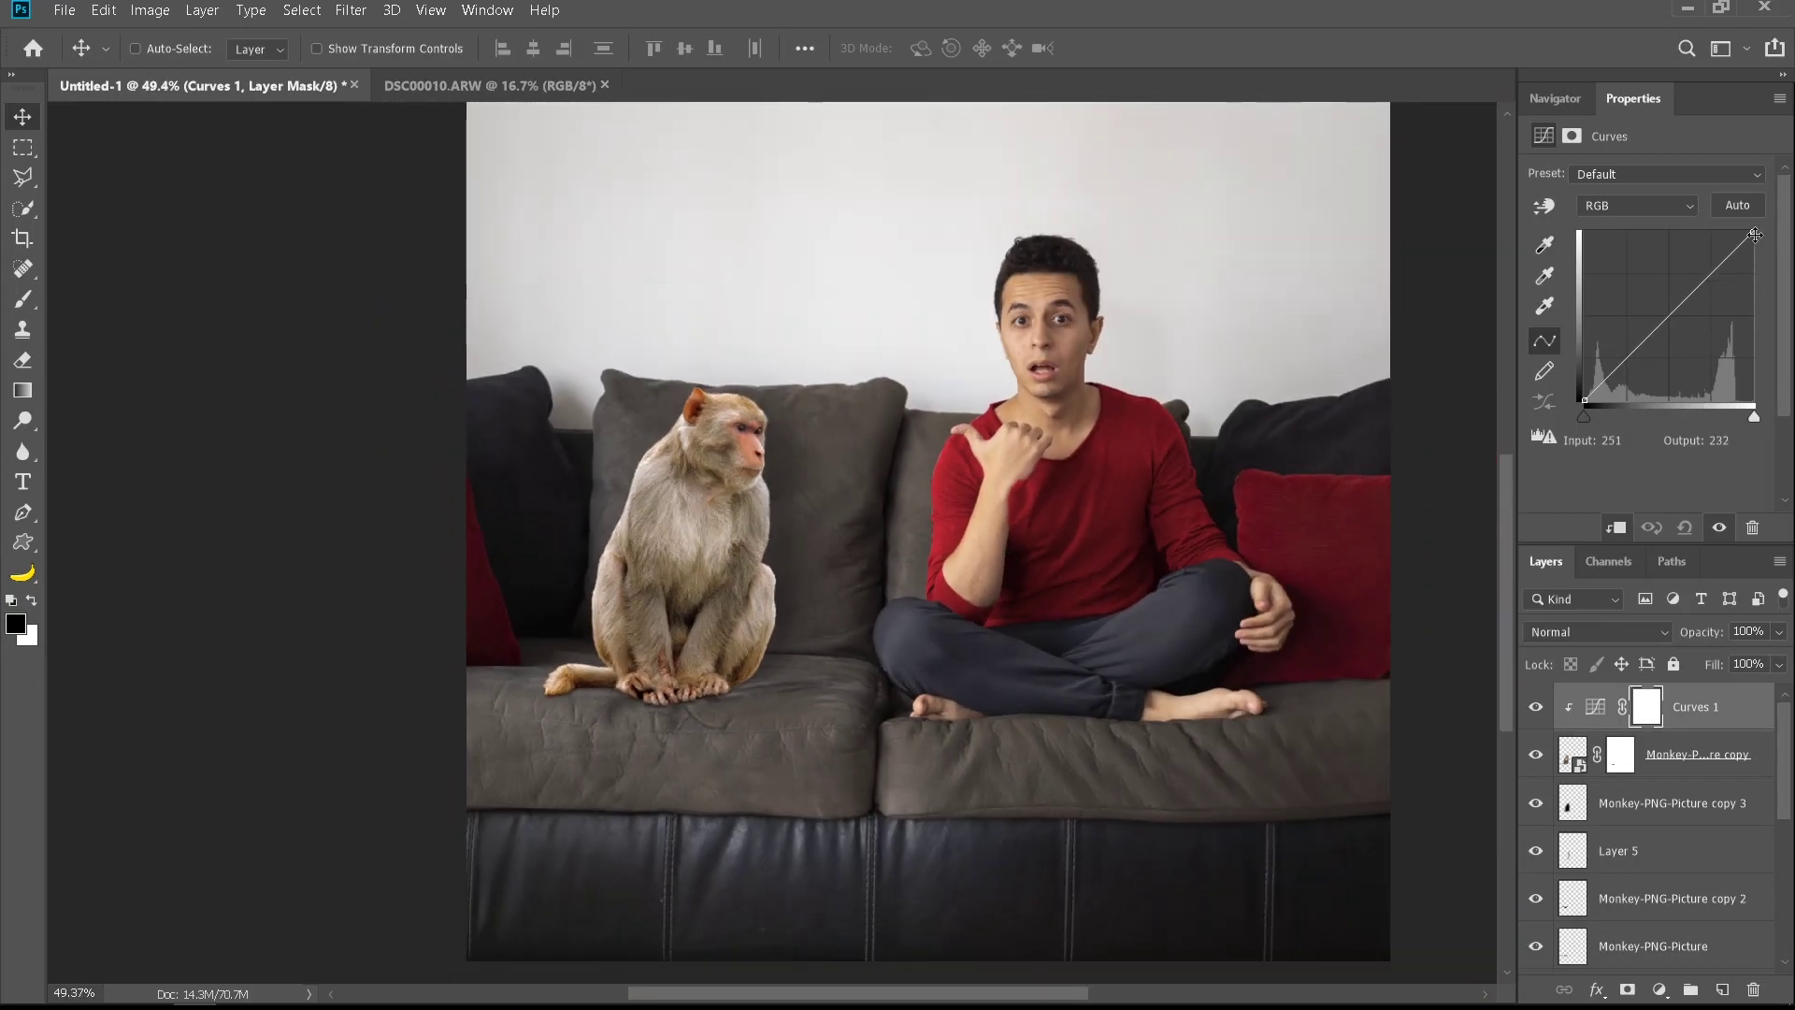
drag(1755, 235, 1758, 251)
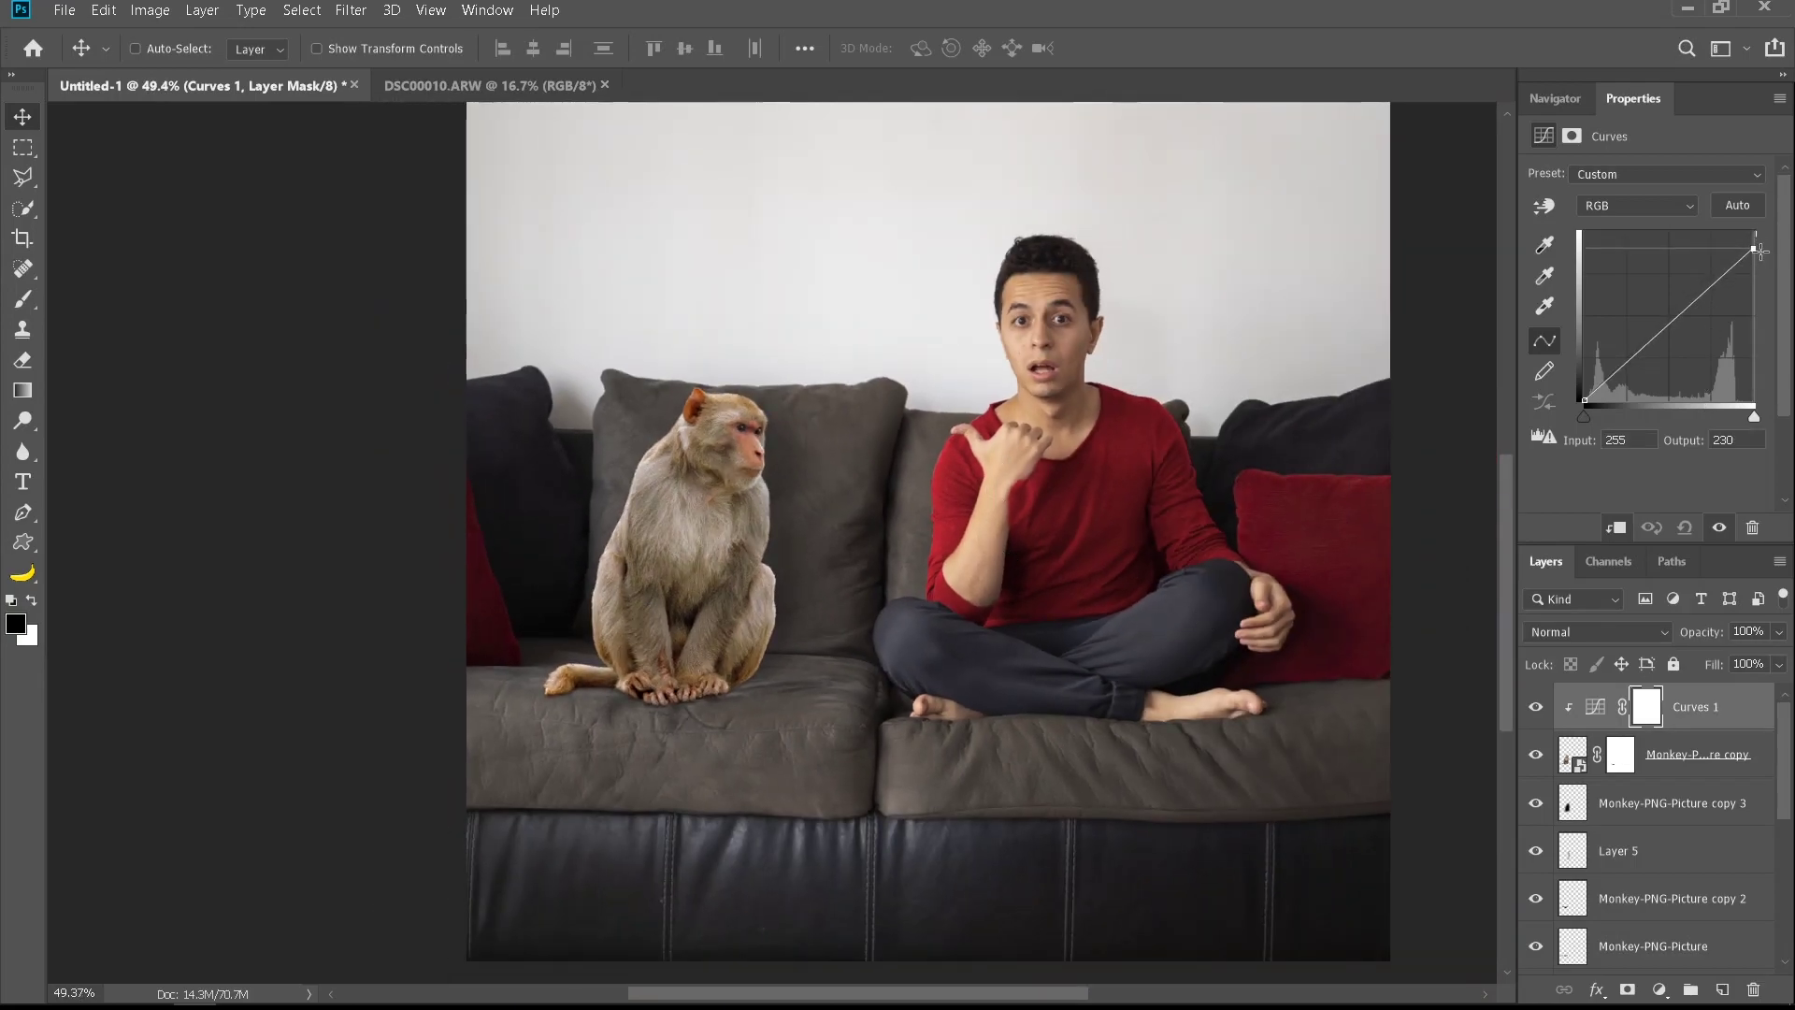
click(1648, 347)
drag(1650, 348, 1658, 340)
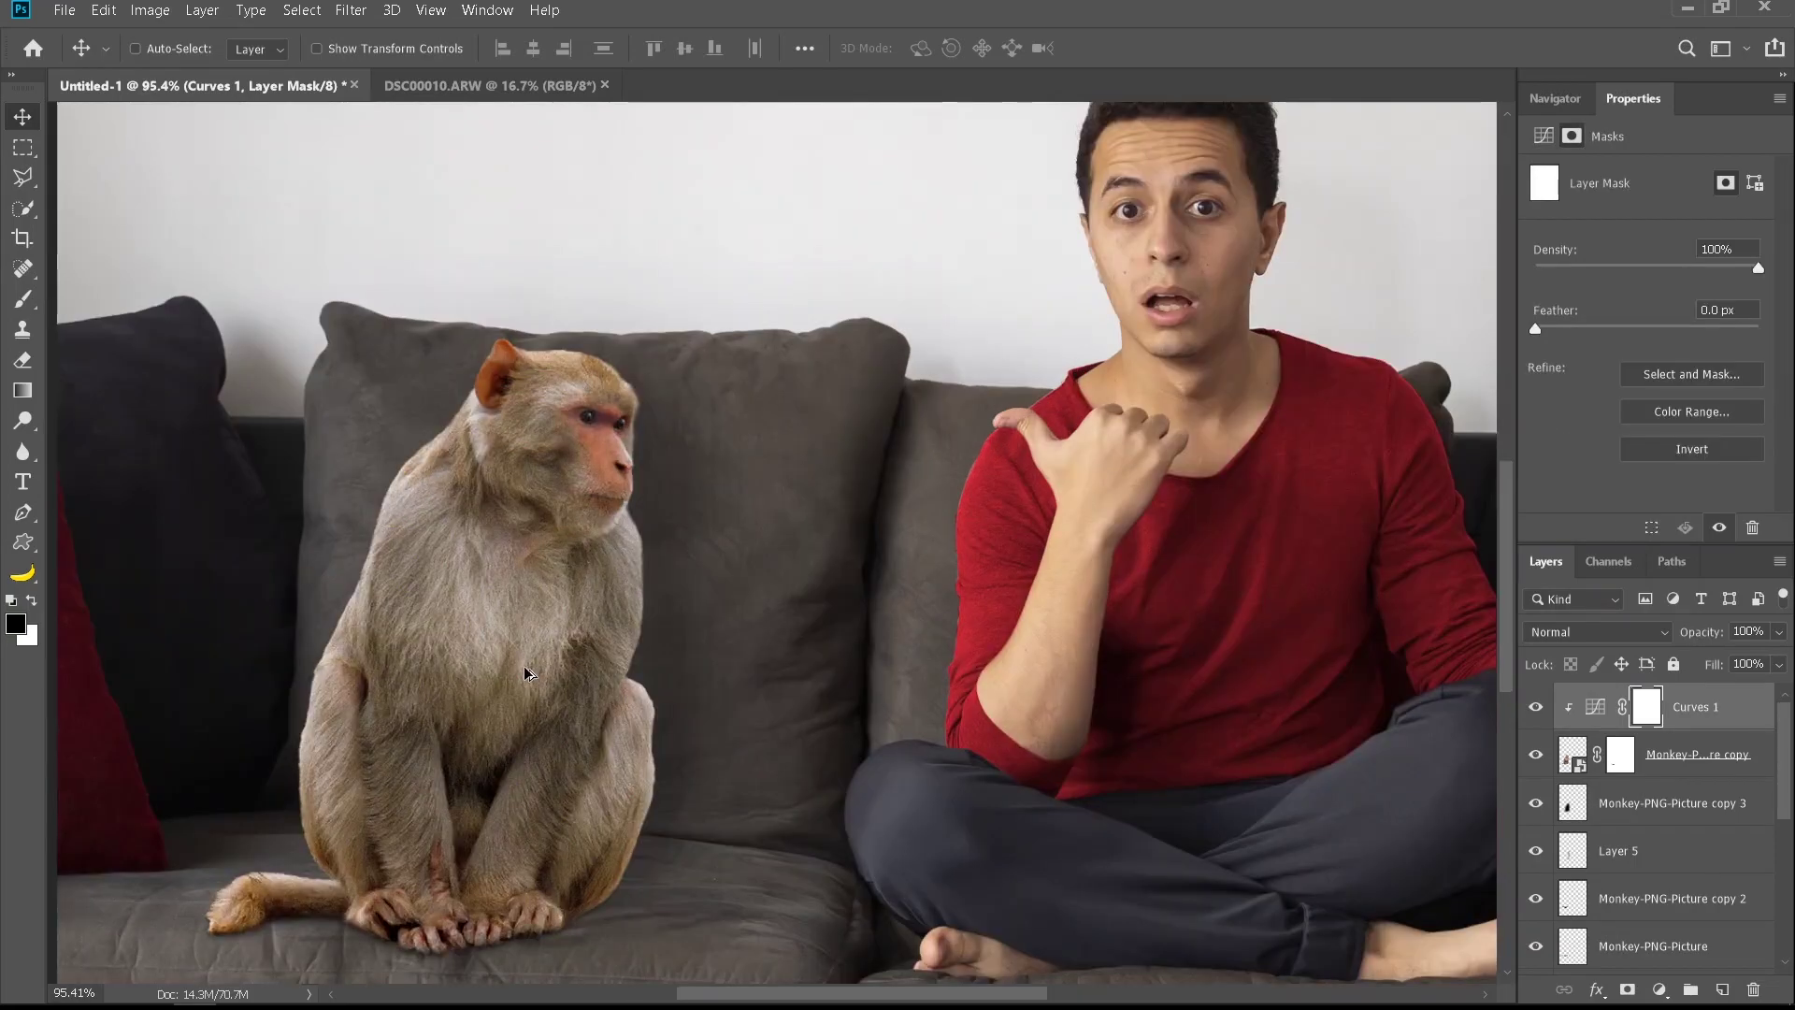
Add a second Curves adjustment with the white point's output at 193, invert its mask and clip it to the monkey
ctrl+click(541, 608)
scroll(687, 670, down, 2)
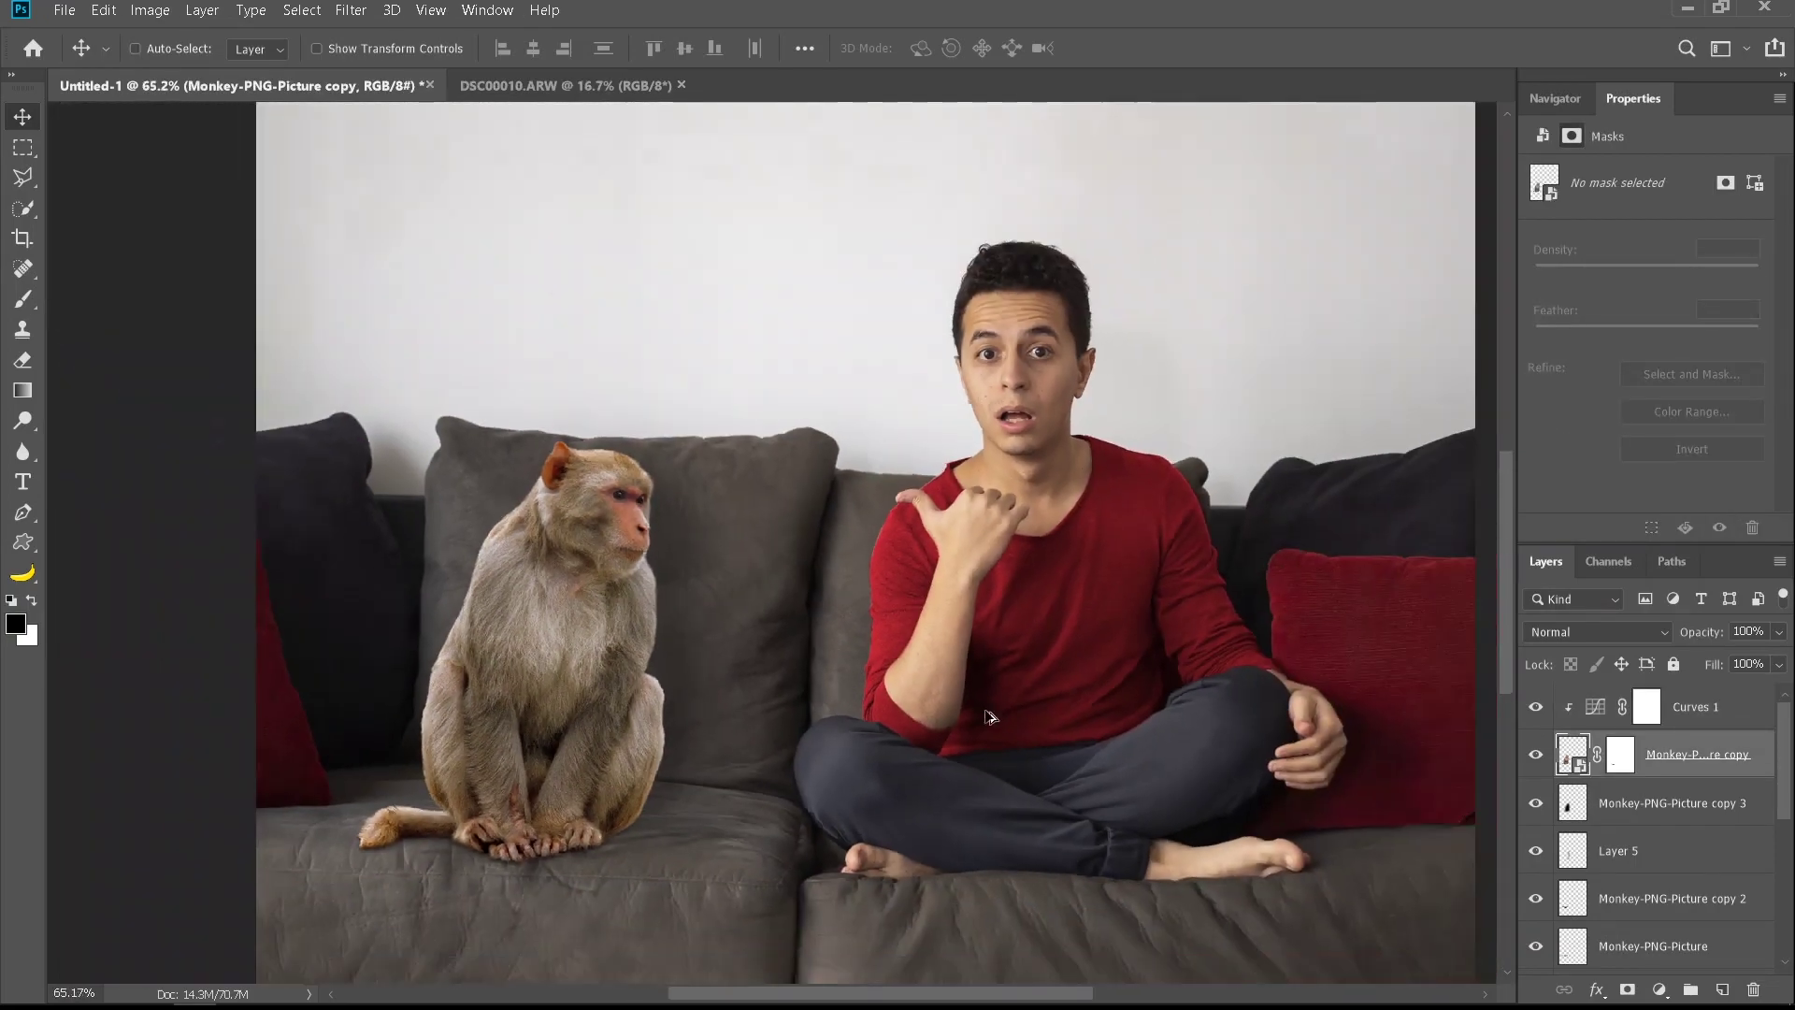
click(1680, 717)
click(1661, 989)
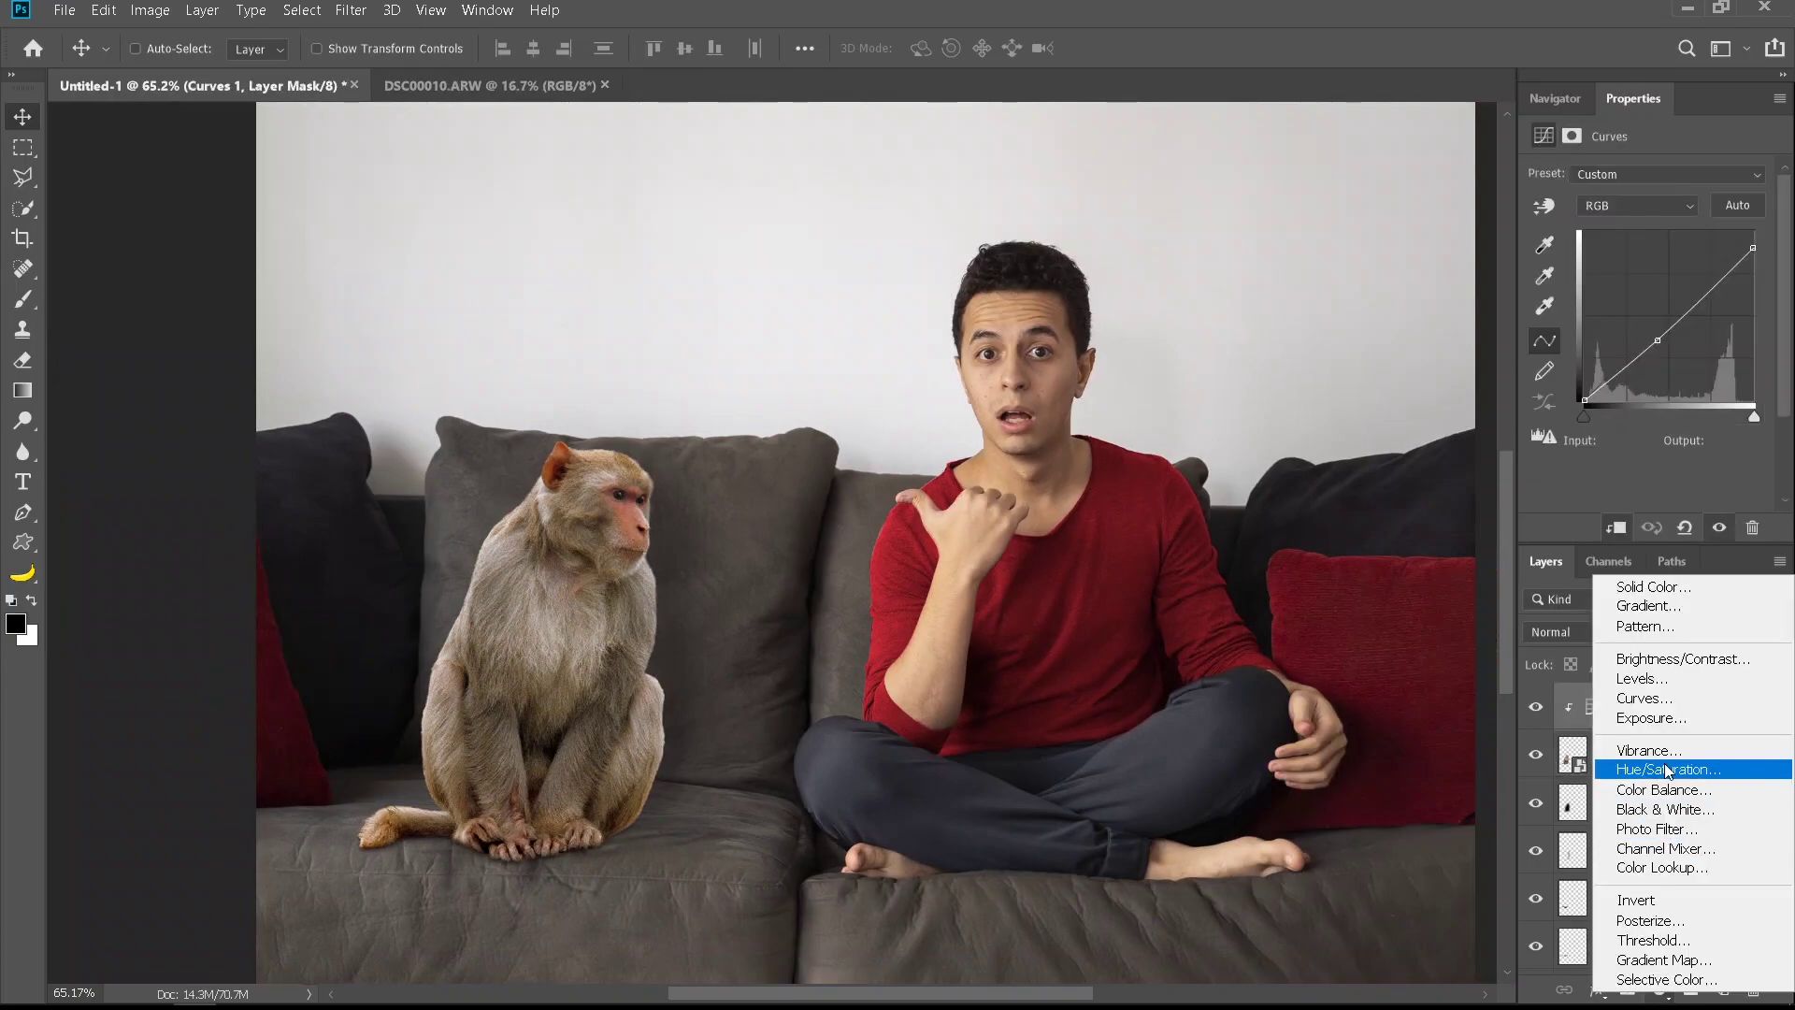
click(1670, 711)
drag(1755, 237, 1758, 279)
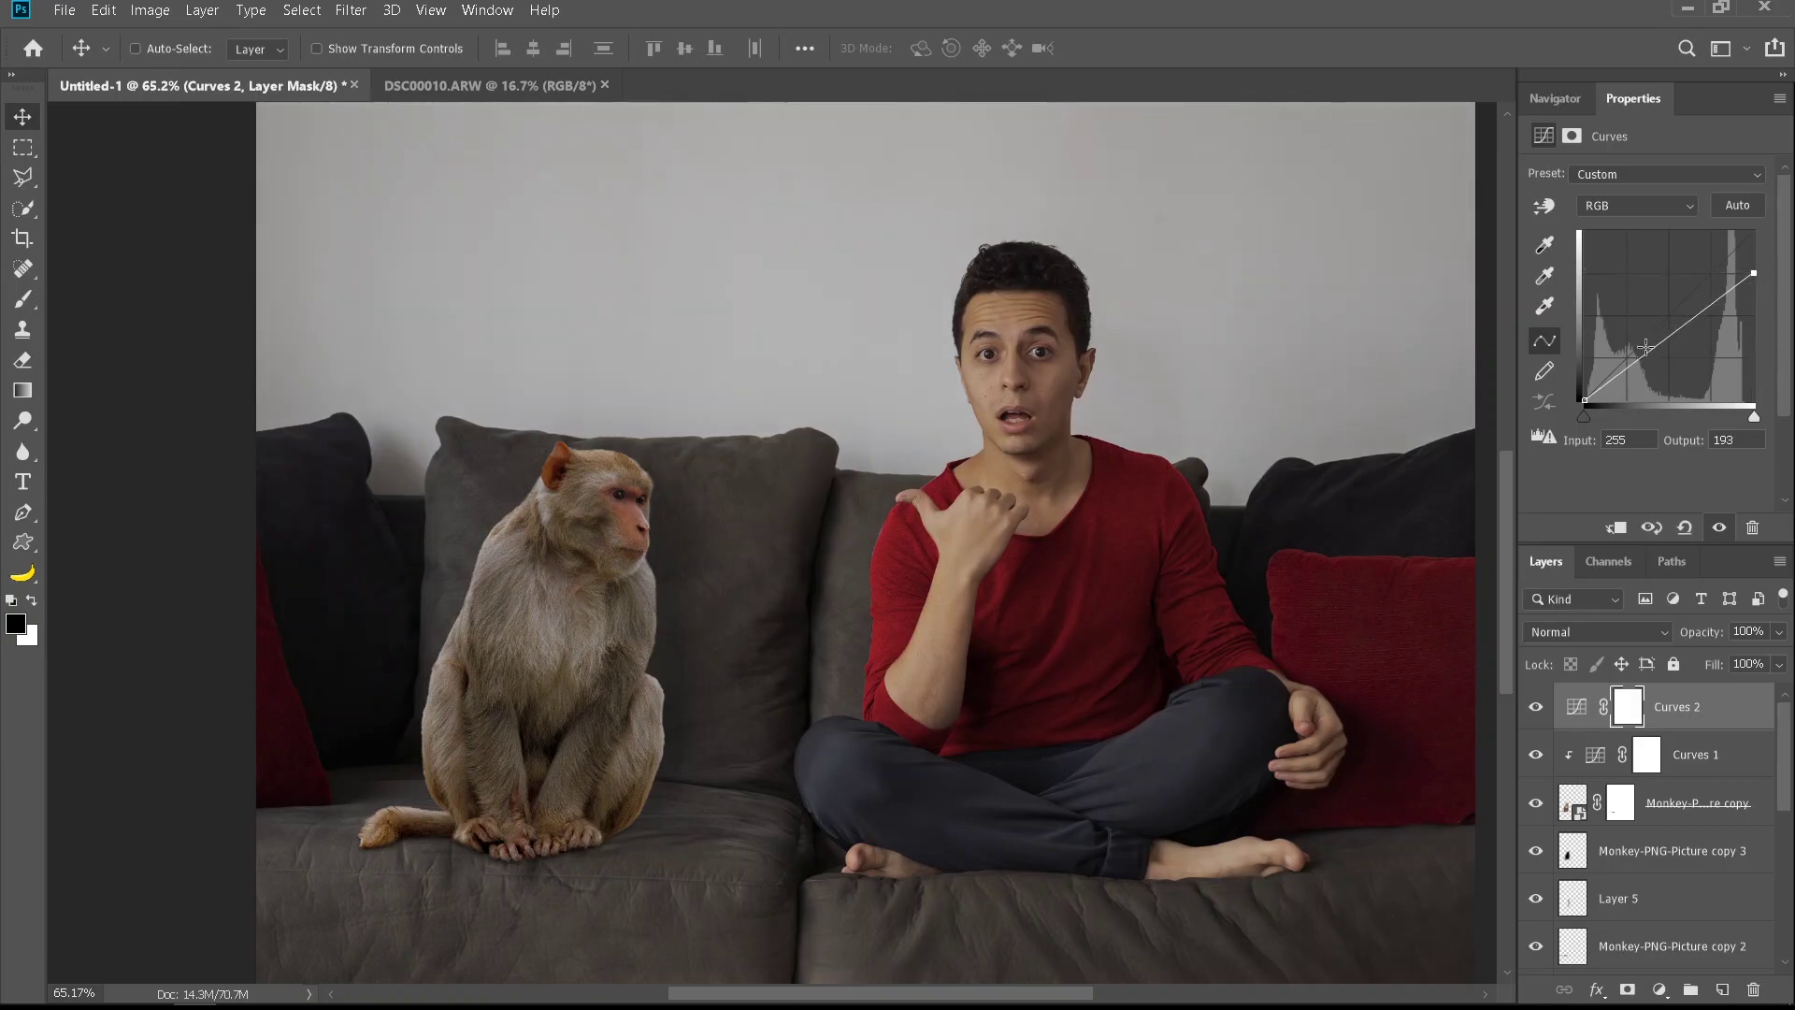
key(ctrl+i)
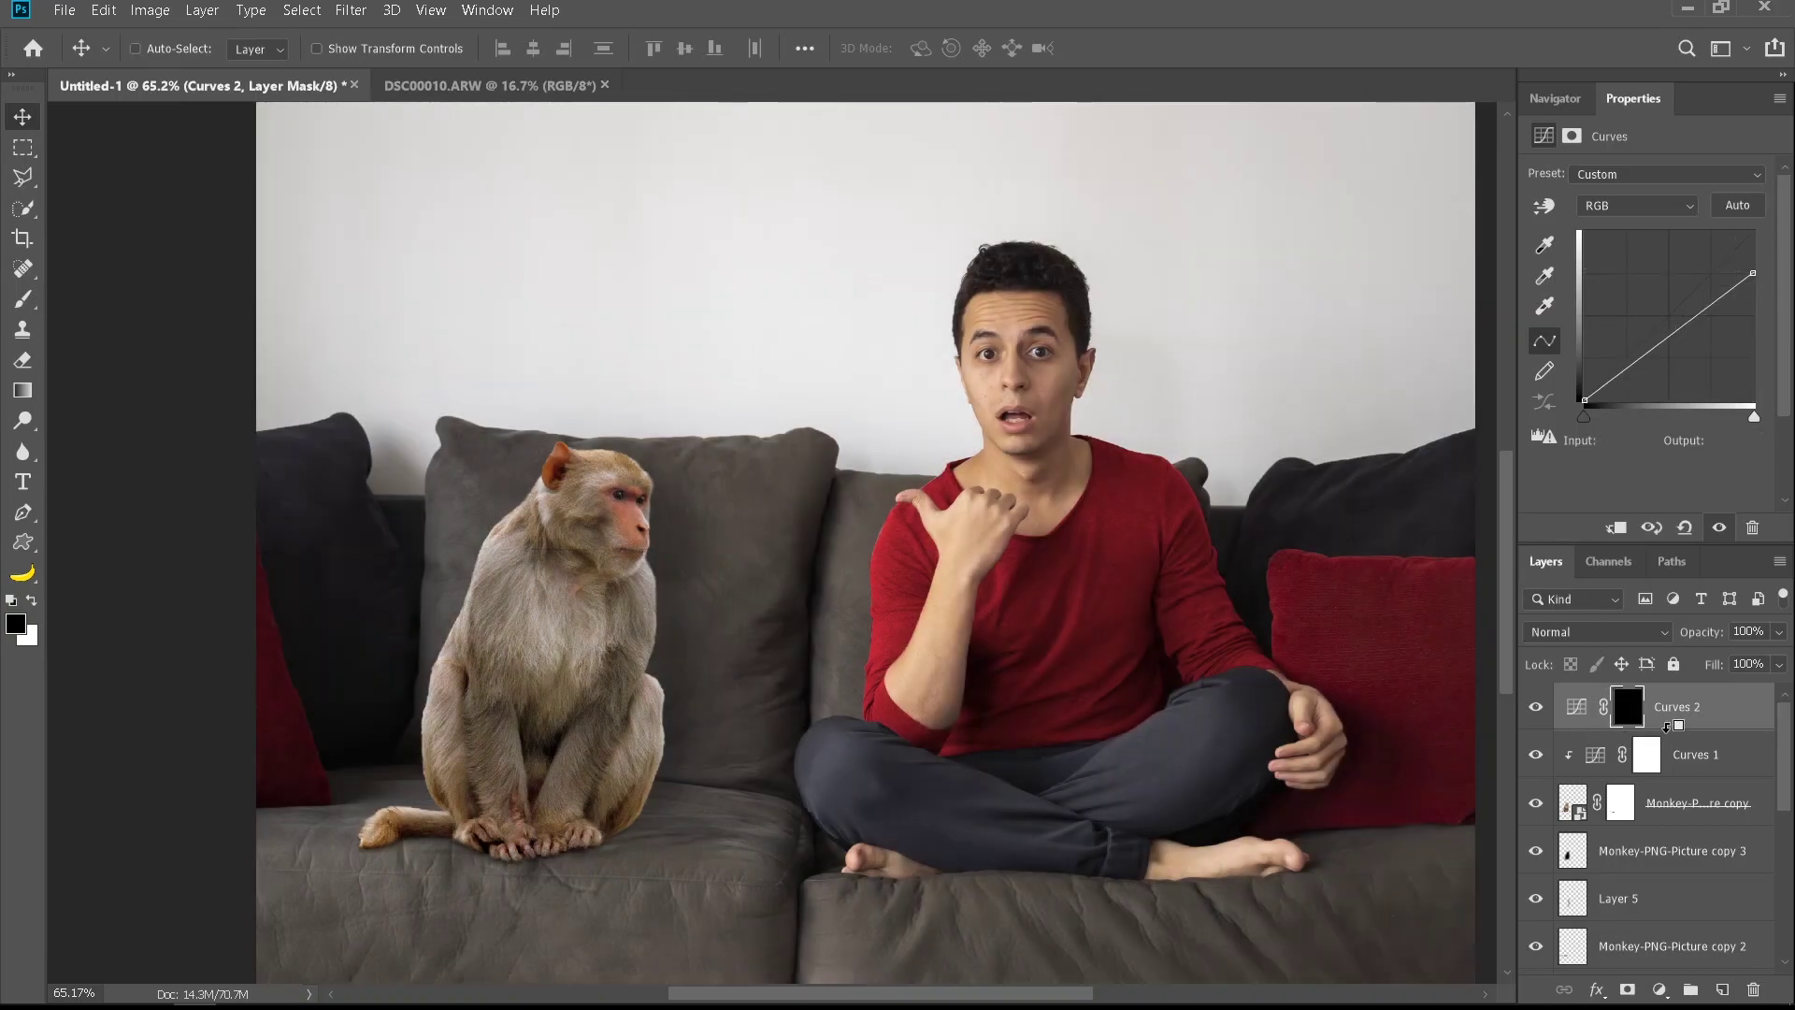
key(ctrl+alt+g)
Paint white on the Curves 2 mask with a soft brush at 15% flow along the monkey's leg and torso facing the man
click(24, 299)
scroll(568, 510, up, 3)
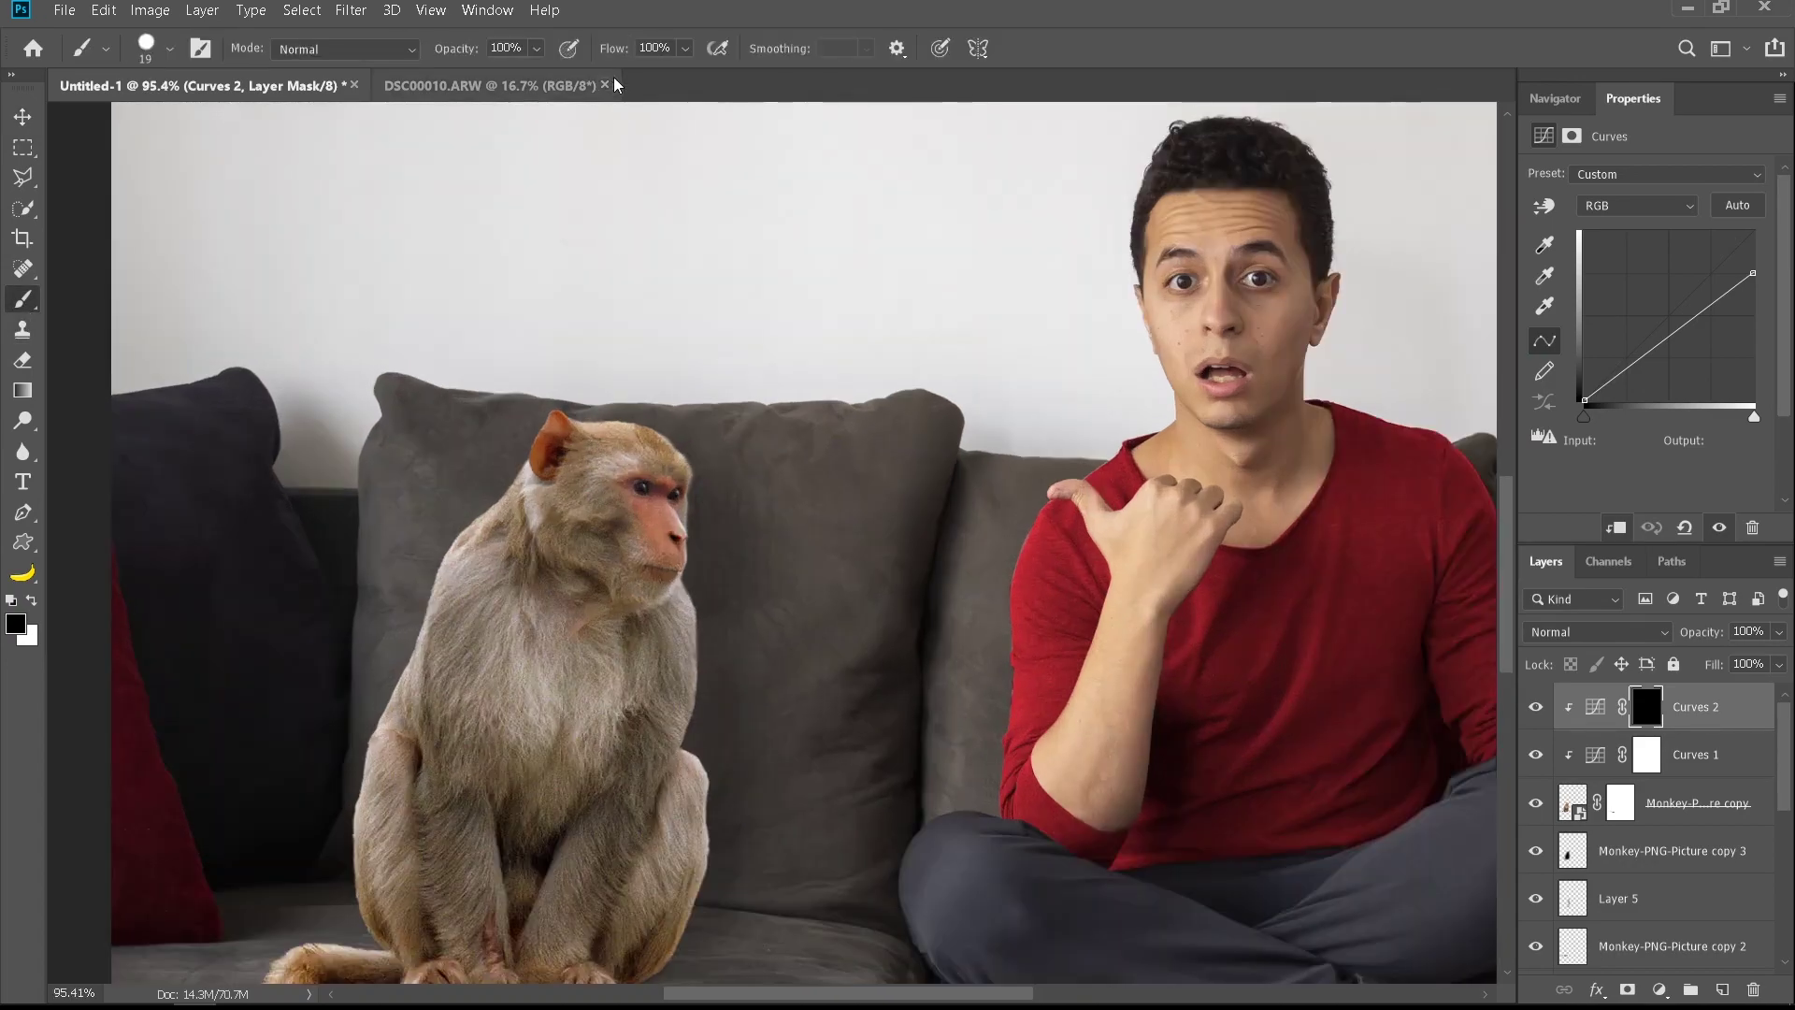
key(Return)
alt+right_click(744, 407)
alt+right_click(507, 636)
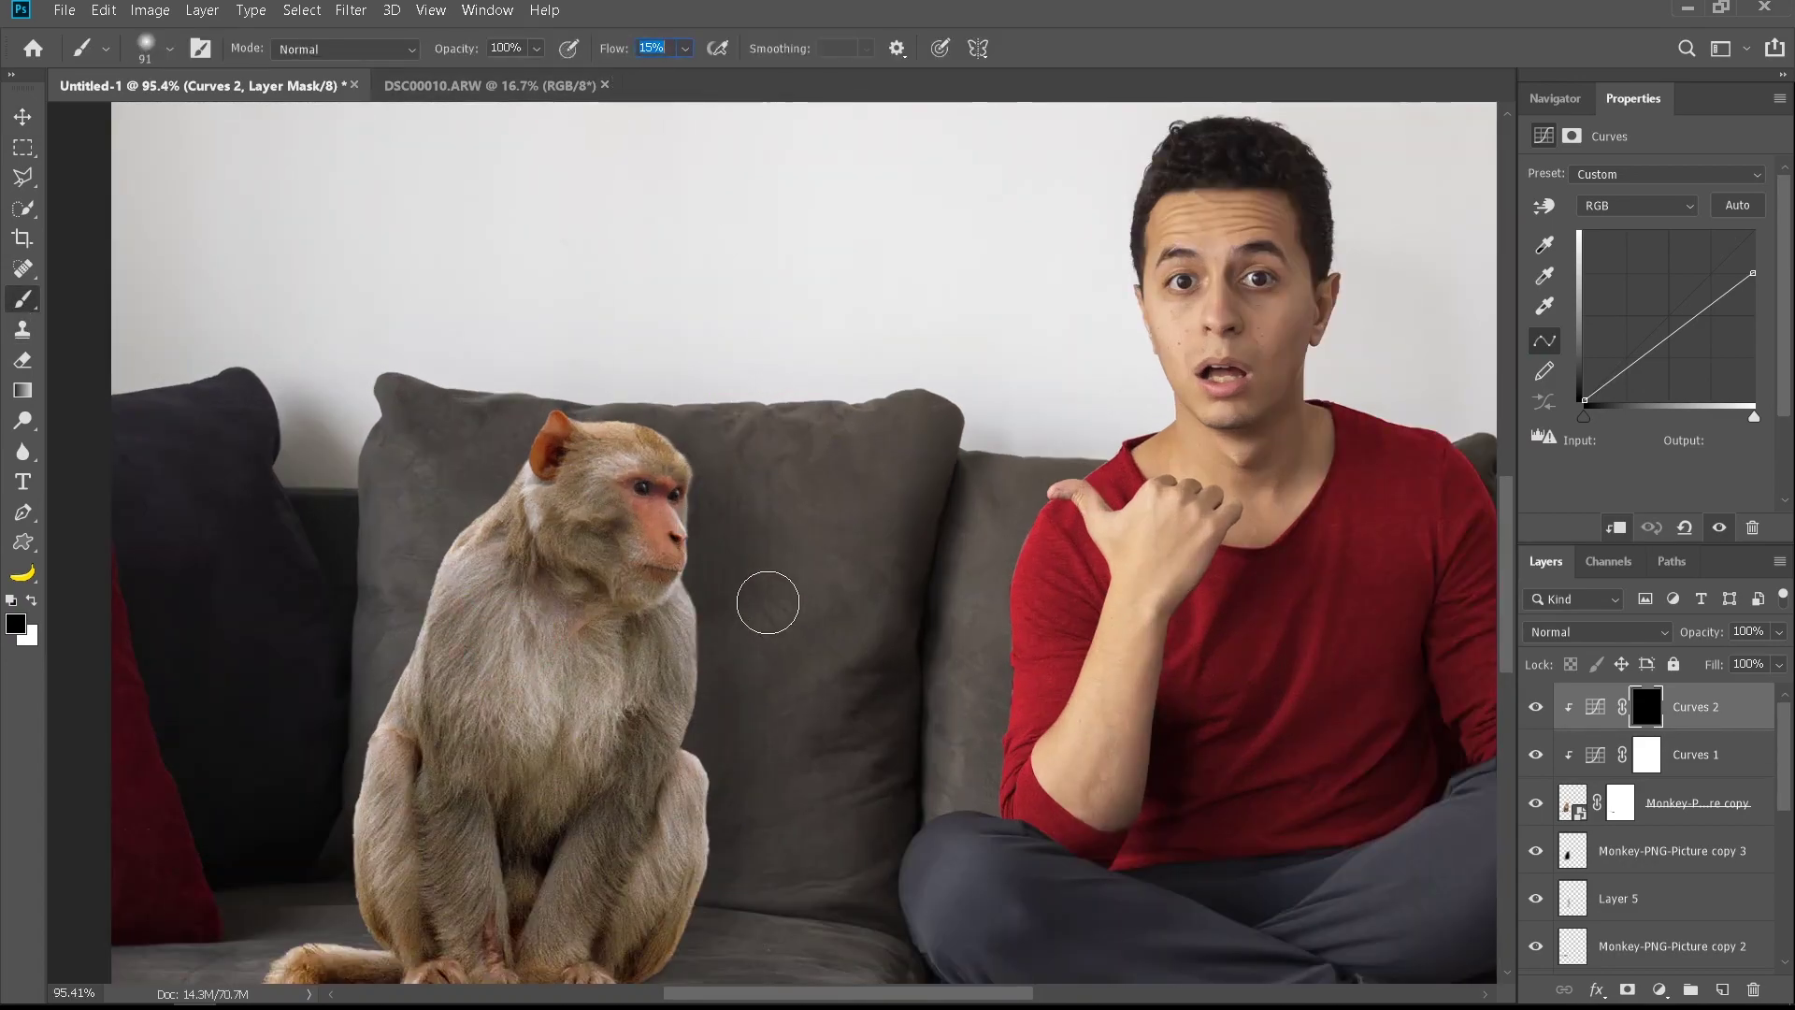
key(x)
scroll(762, 589, up, 3)
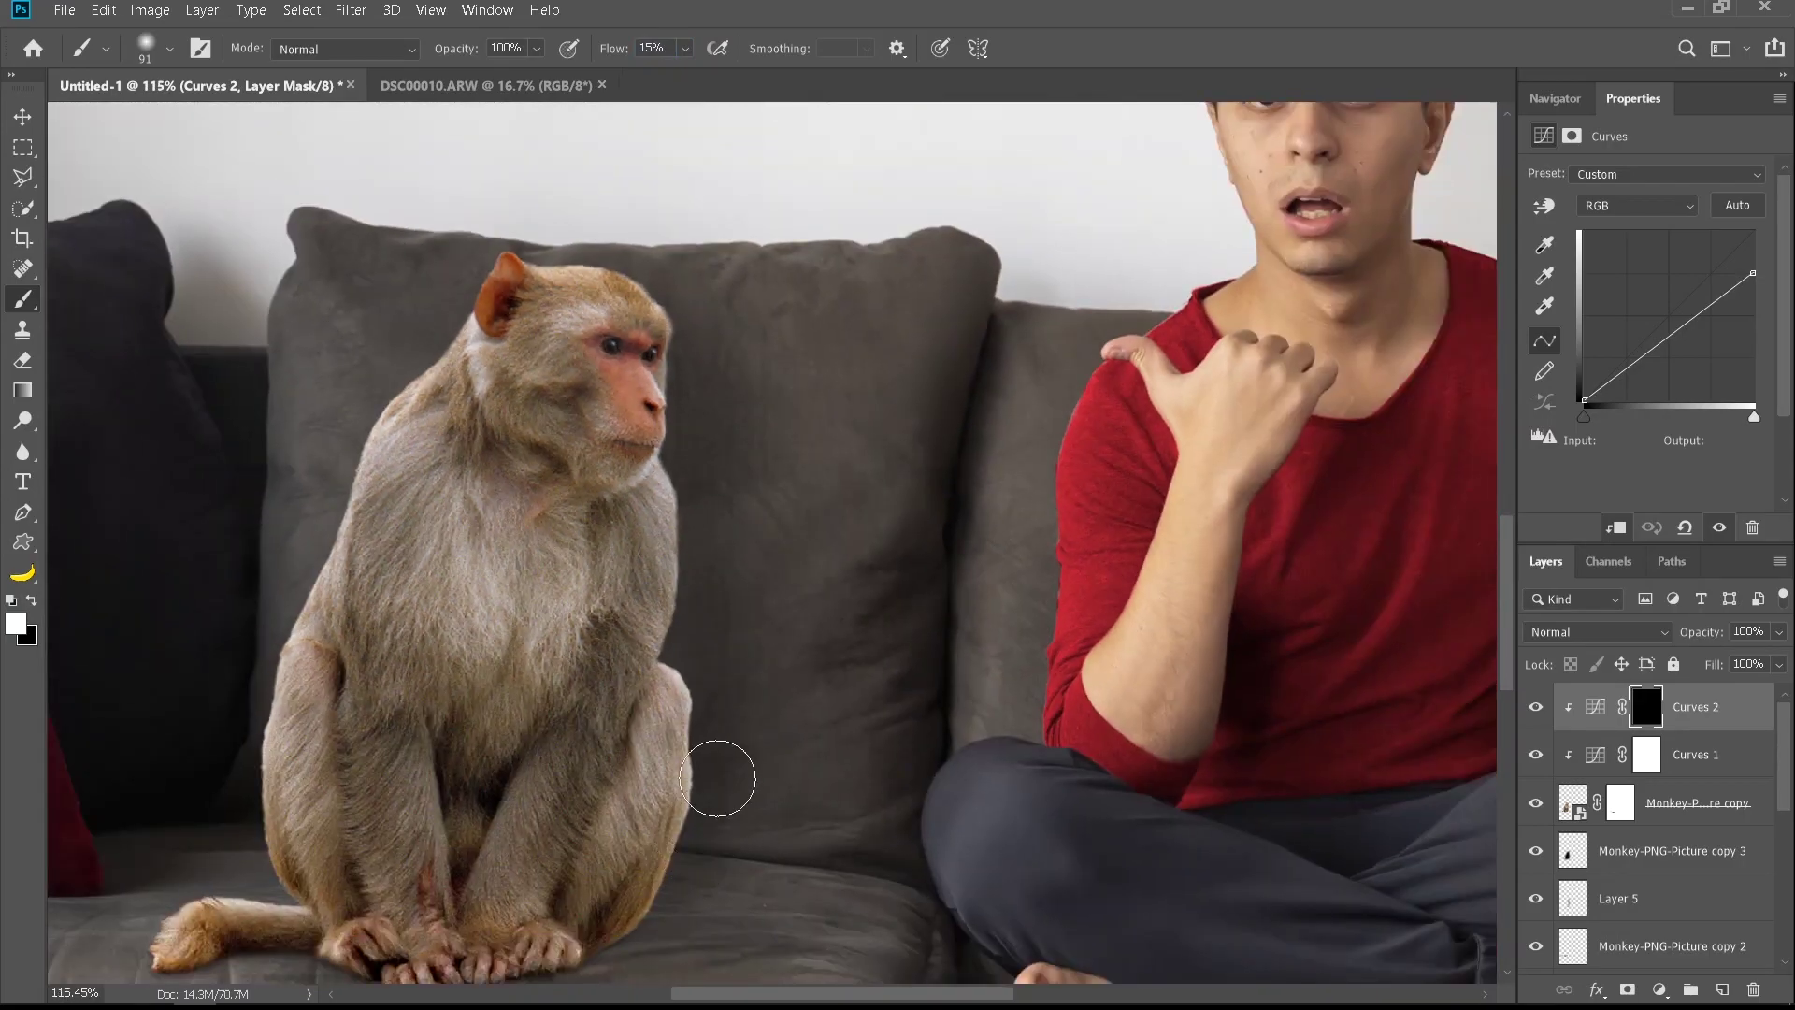
drag(717, 778, 656, 930)
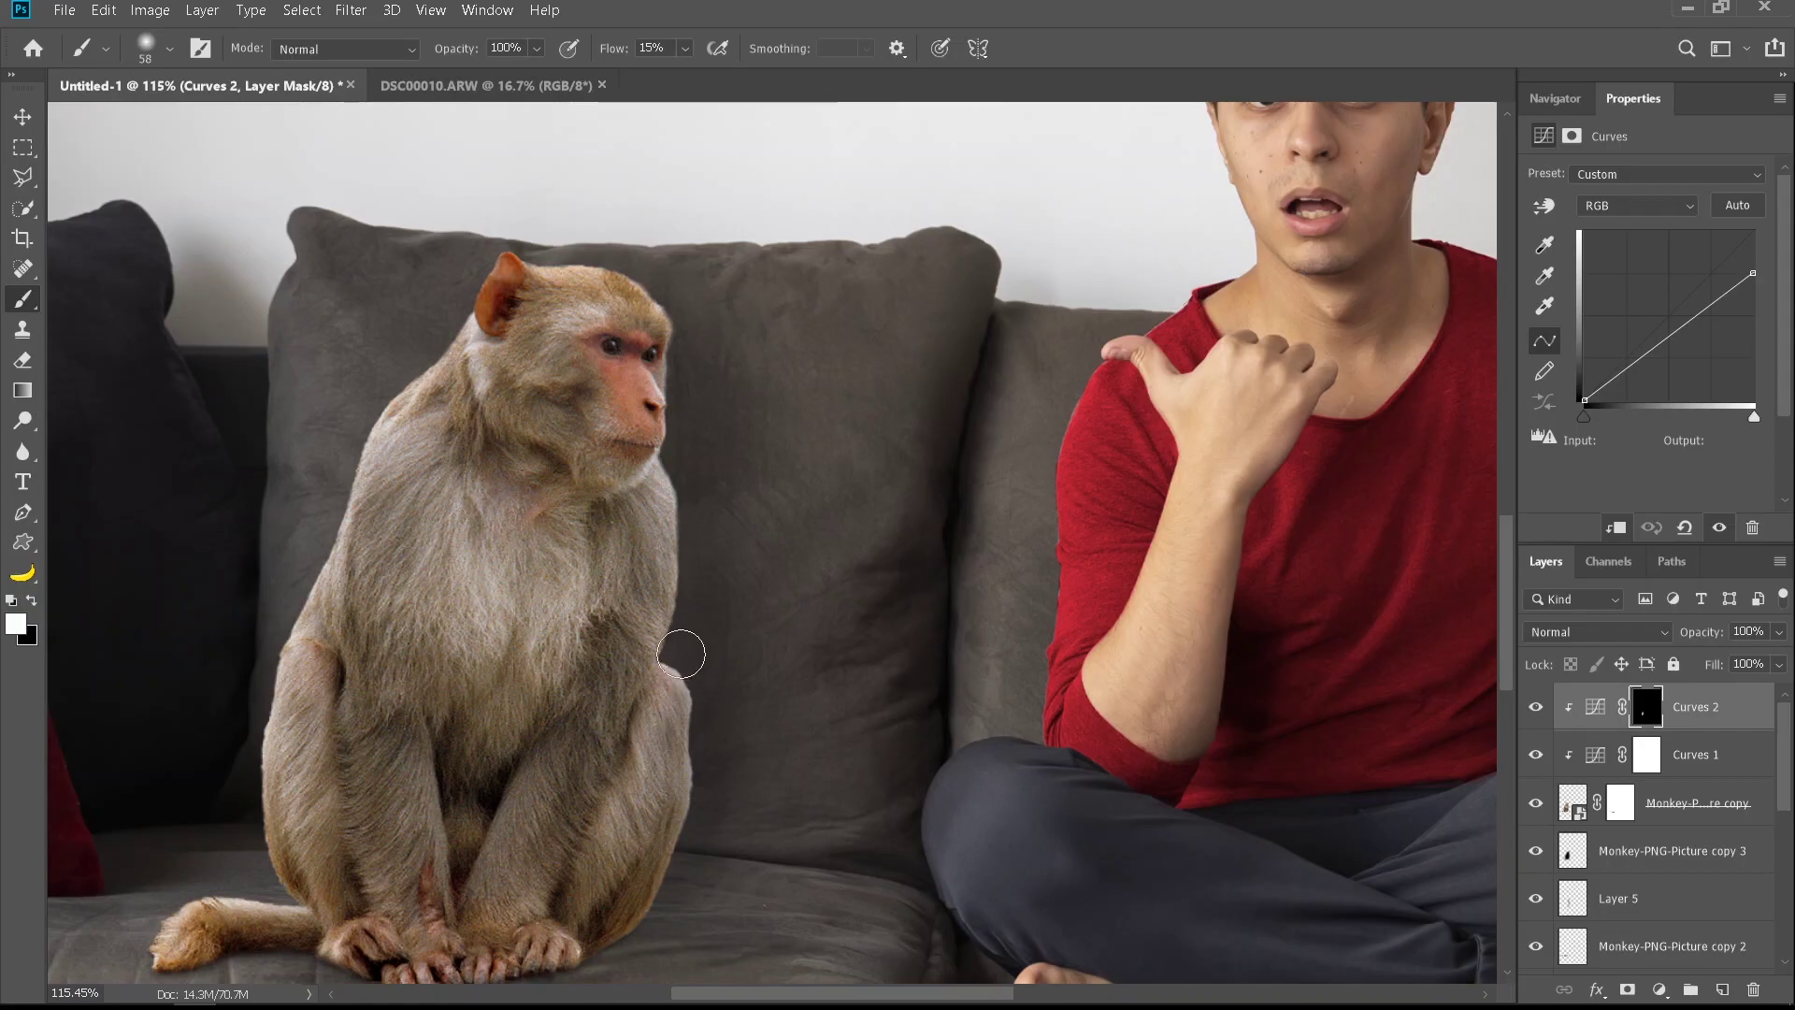
drag(671, 633, 660, 422)
Extend the Curves 2 shading along the monkey's body edge nearest the man, using a soft 50 px brush
scroll(675, 478, up, 10)
alt+right_click(633, 430)
scroll(657, 234, up, 1)
scroll(670, 325, down, 5)
alt+right_click(725, 261)
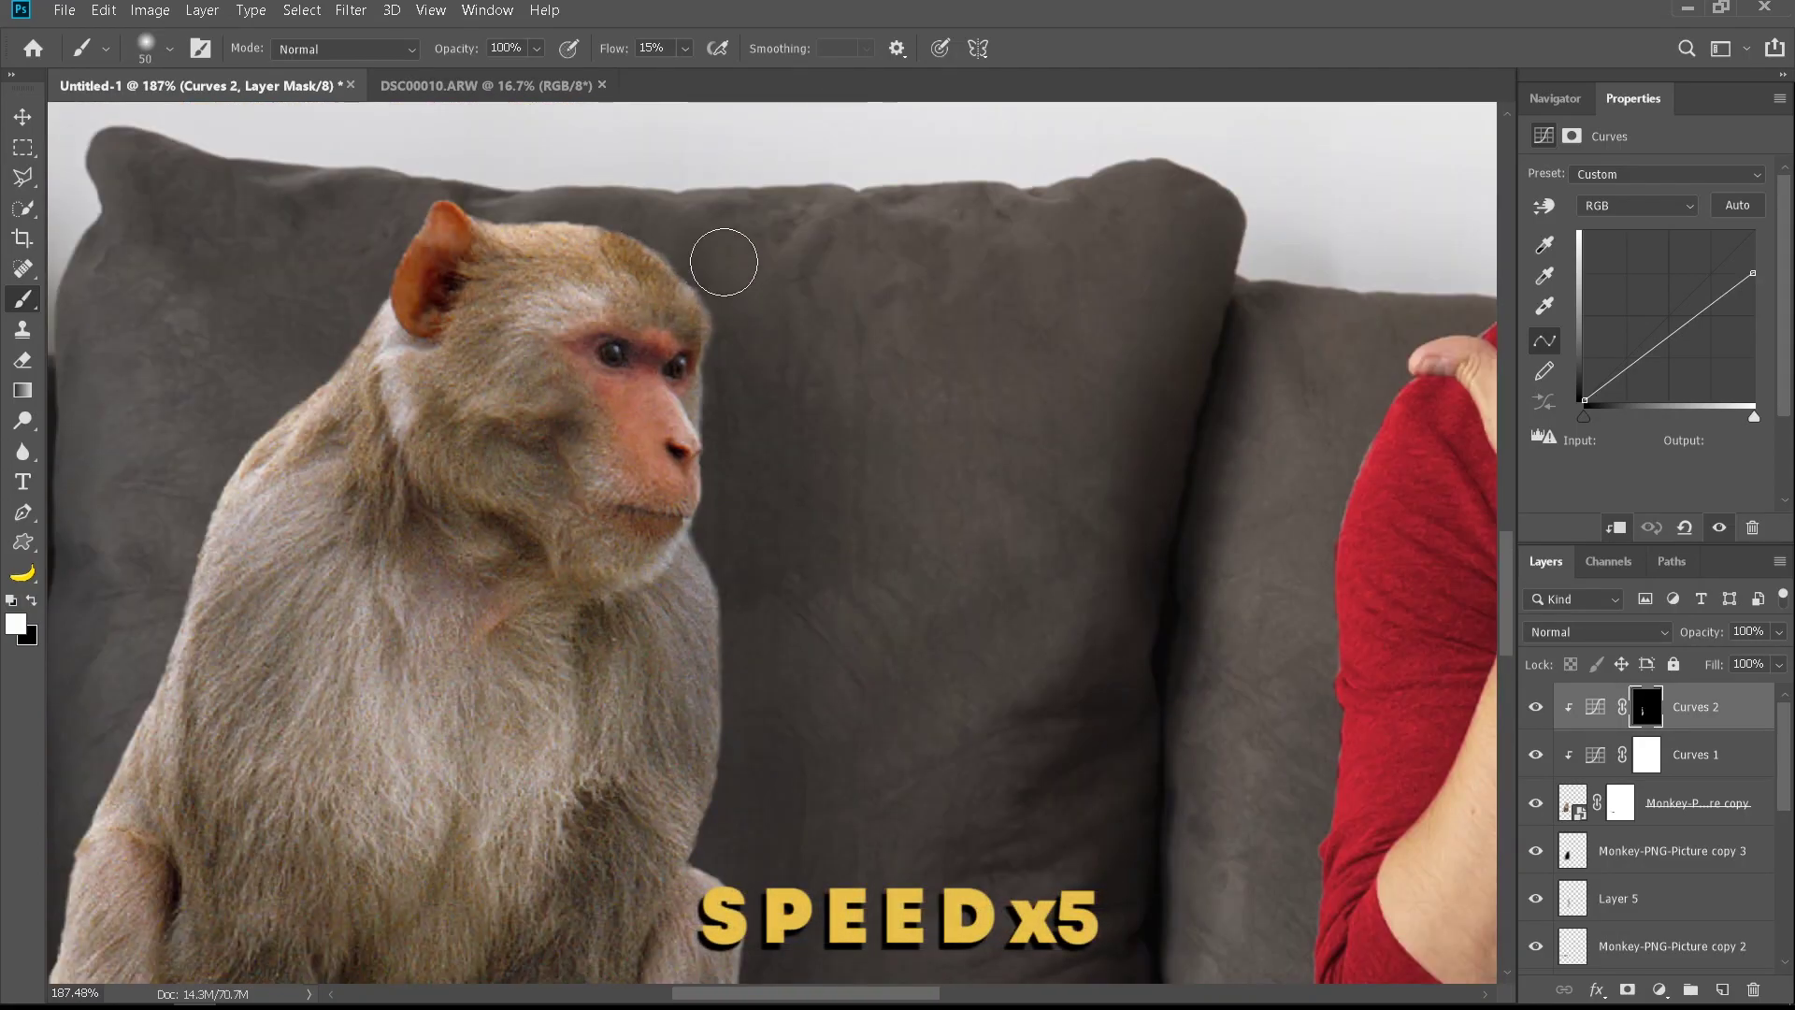
scroll(748, 561, down, 3)
scroll(768, 861, down, 4)
drag(721, 665, 679, 449)
scroll(679, 468, down, 10)
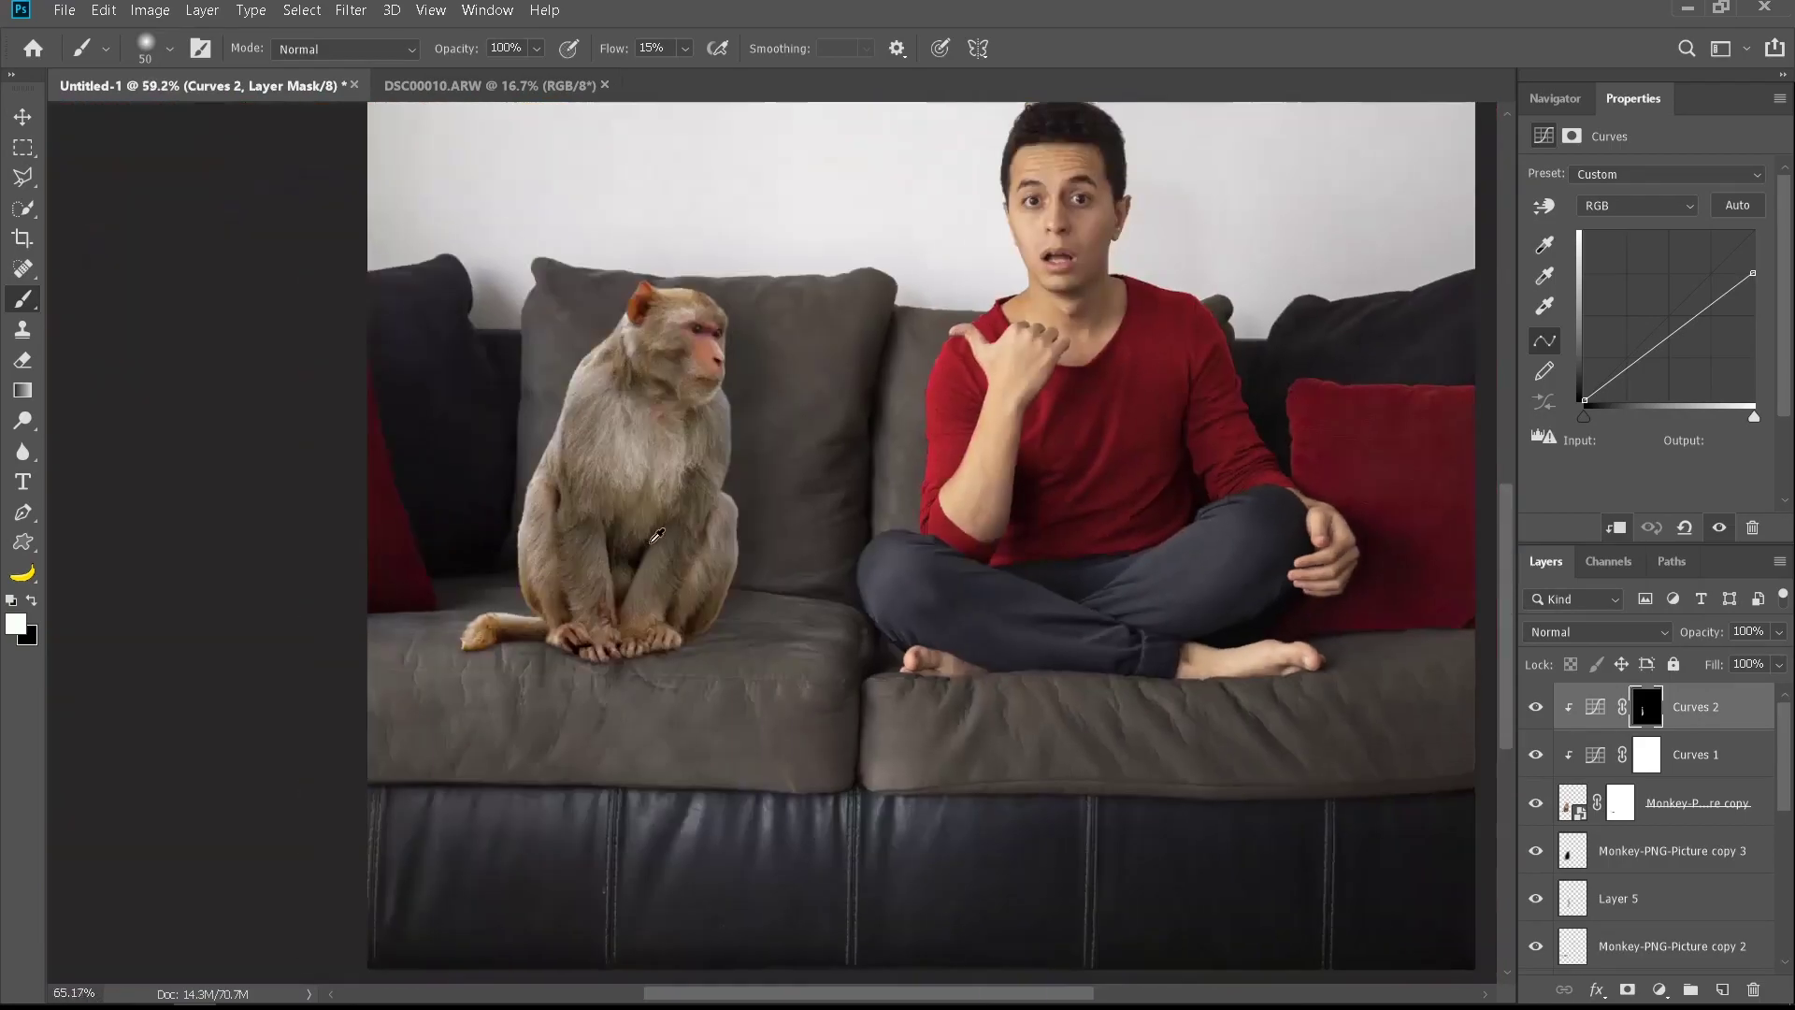
Paint Curves 2 shading along the monkey's outer leg and side facing away from the man
scroll(561, 598, up, 8)
alt+right_click(562, 671)
drag(460, 696, 432, 421)
Darken the monkey's fingers and toes on the tail side in the Curves 2 mask with a 9 px brush at 38% flow
scroll(507, 748, up, 12)
alt+right_click(459, 745)
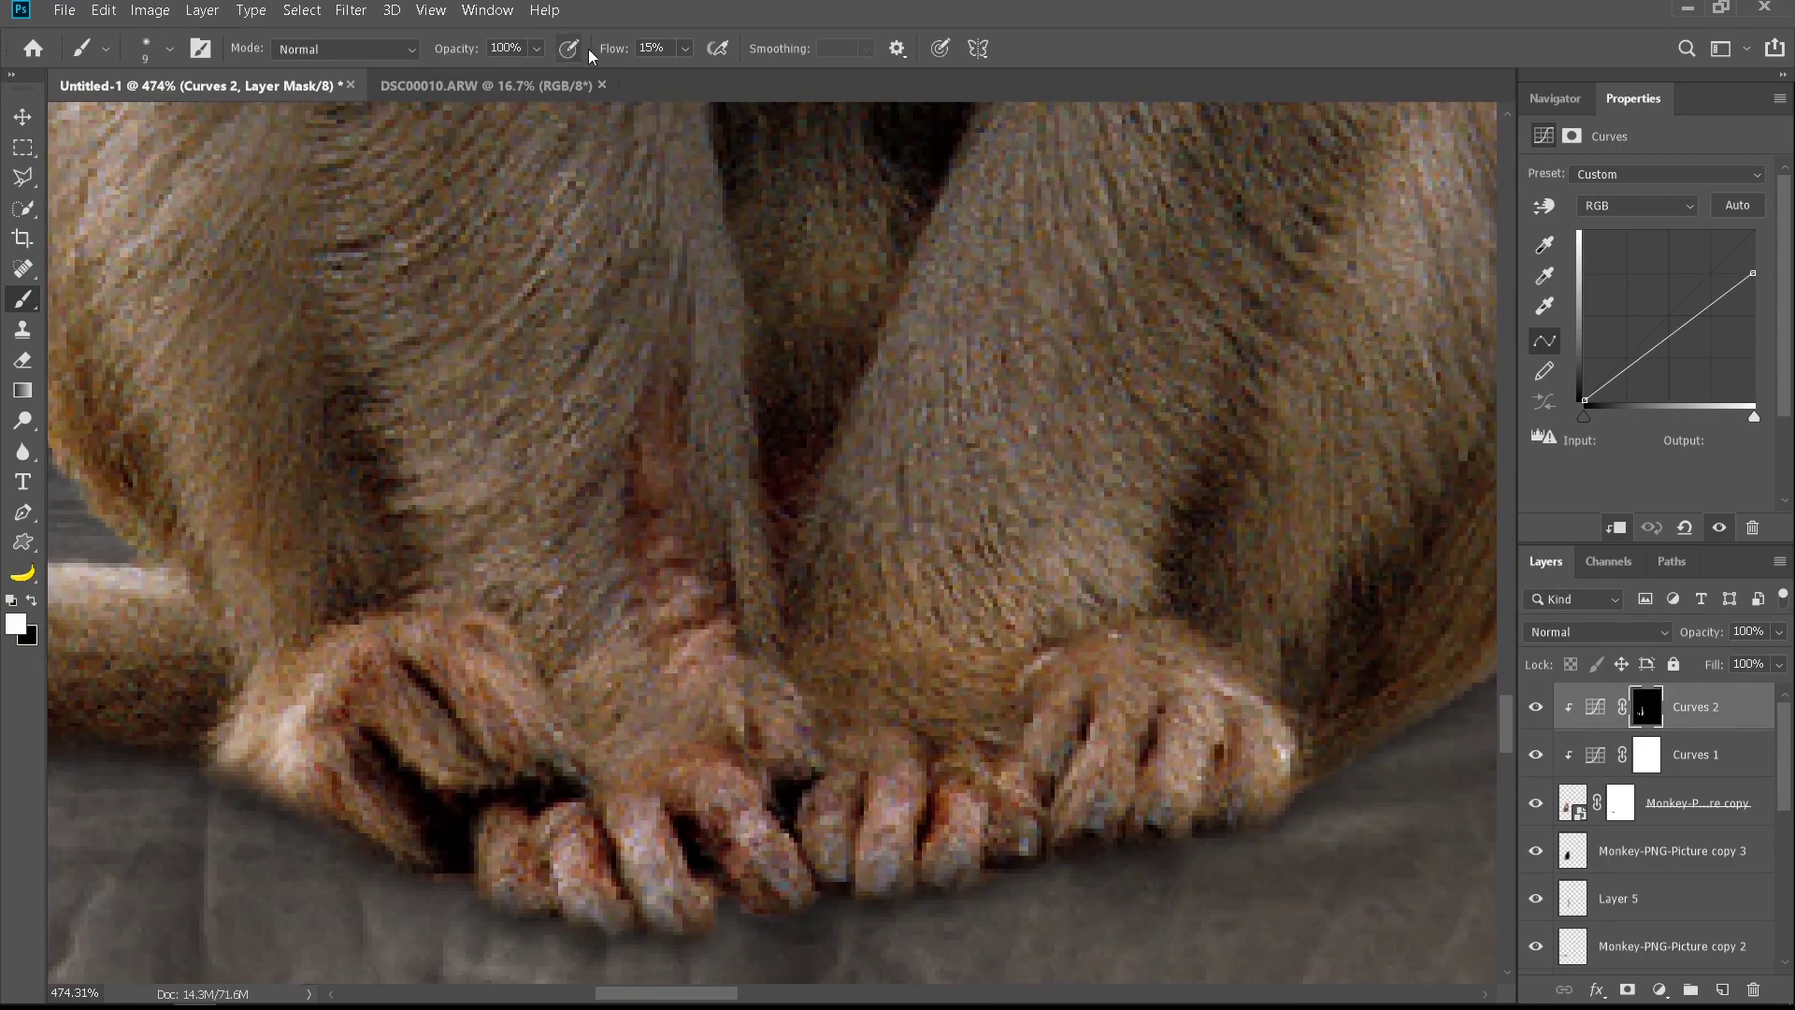
drag(608, 49, 629, 49)
drag(417, 703, 495, 636)
drag(579, 822, 613, 911)
drag(654, 804, 703, 950)
drag(972, 851, 935, 879)
Shade between the toes and fingers nearest the man on the Curves 2 mask with a 6 px brush
alt+right_click(1299, 757)
drag(1286, 749, 1262, 804)
drag(1213, 734, 1176, 809)
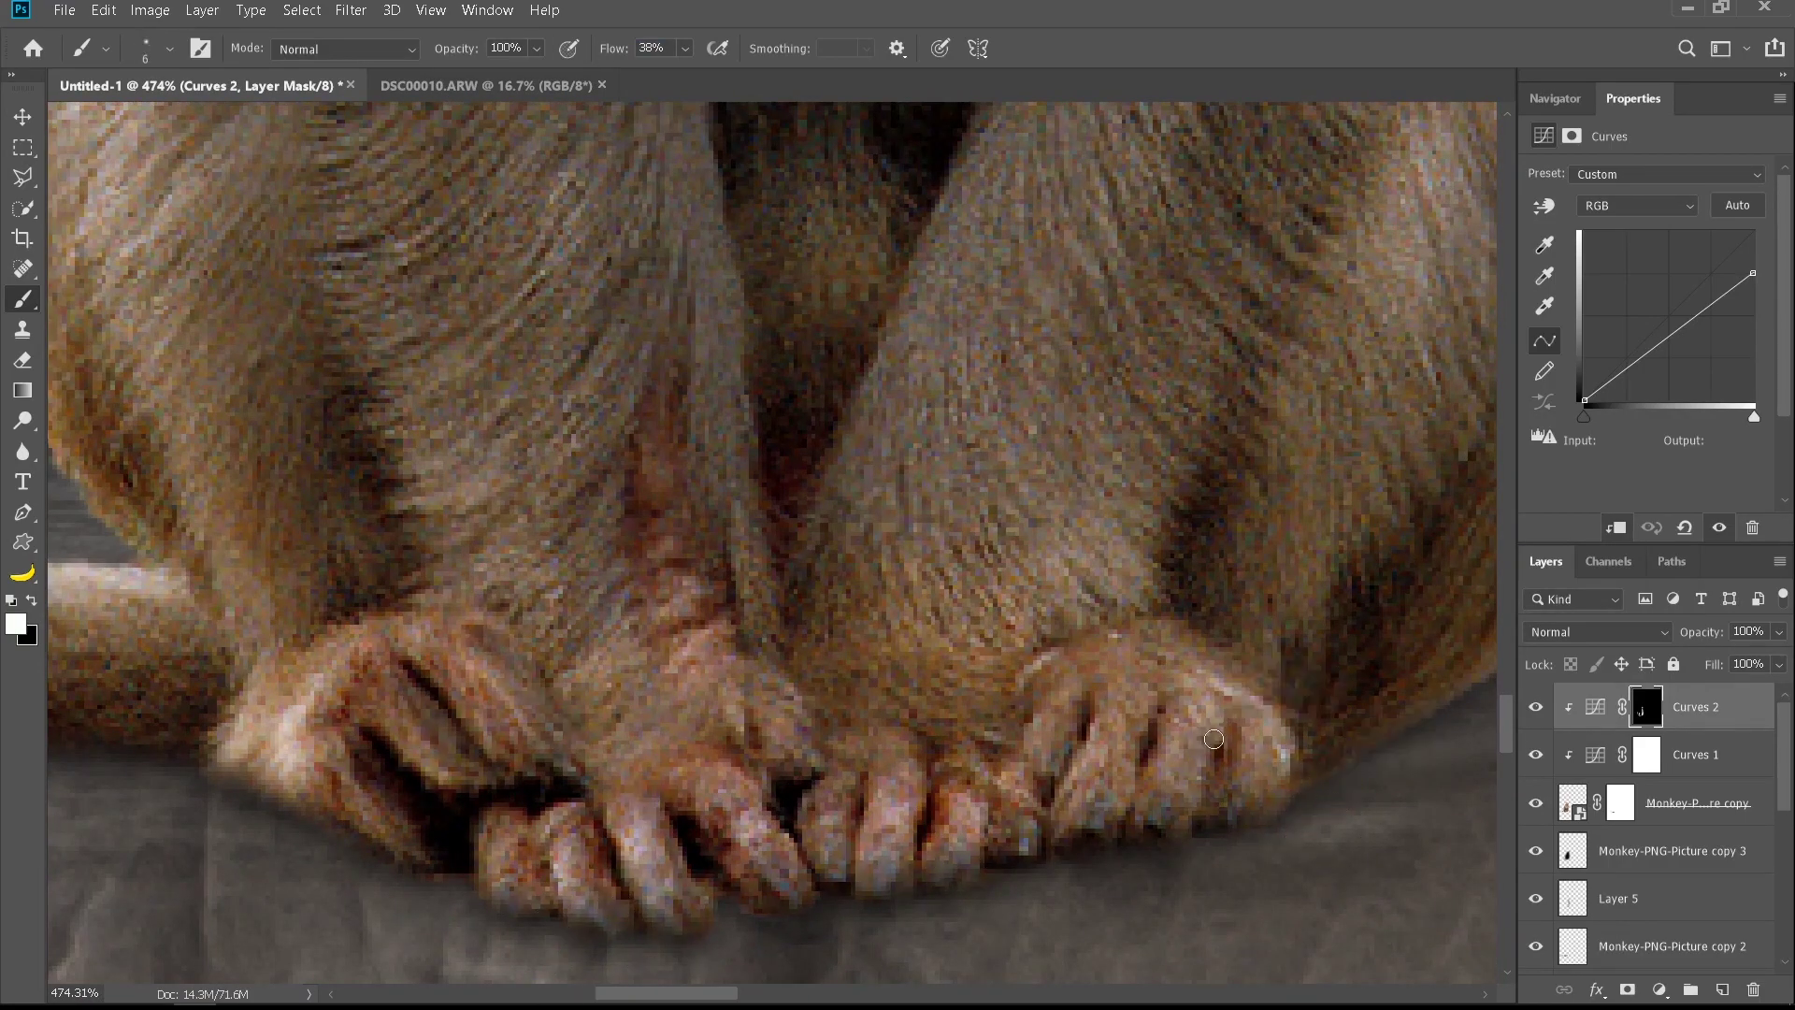
drag(1136, 724, 1103, 818)
mouse_move(1075, 715)
mouse_down()
mouse_move(1054, 805)
mouse_move(1022, 847)
mouse_up()
drag(979, 790, 969, 856)
drag(921, 752, 897, 870)
drag(856, 785, 840, 860)
scroll(839, 729, down, 3)
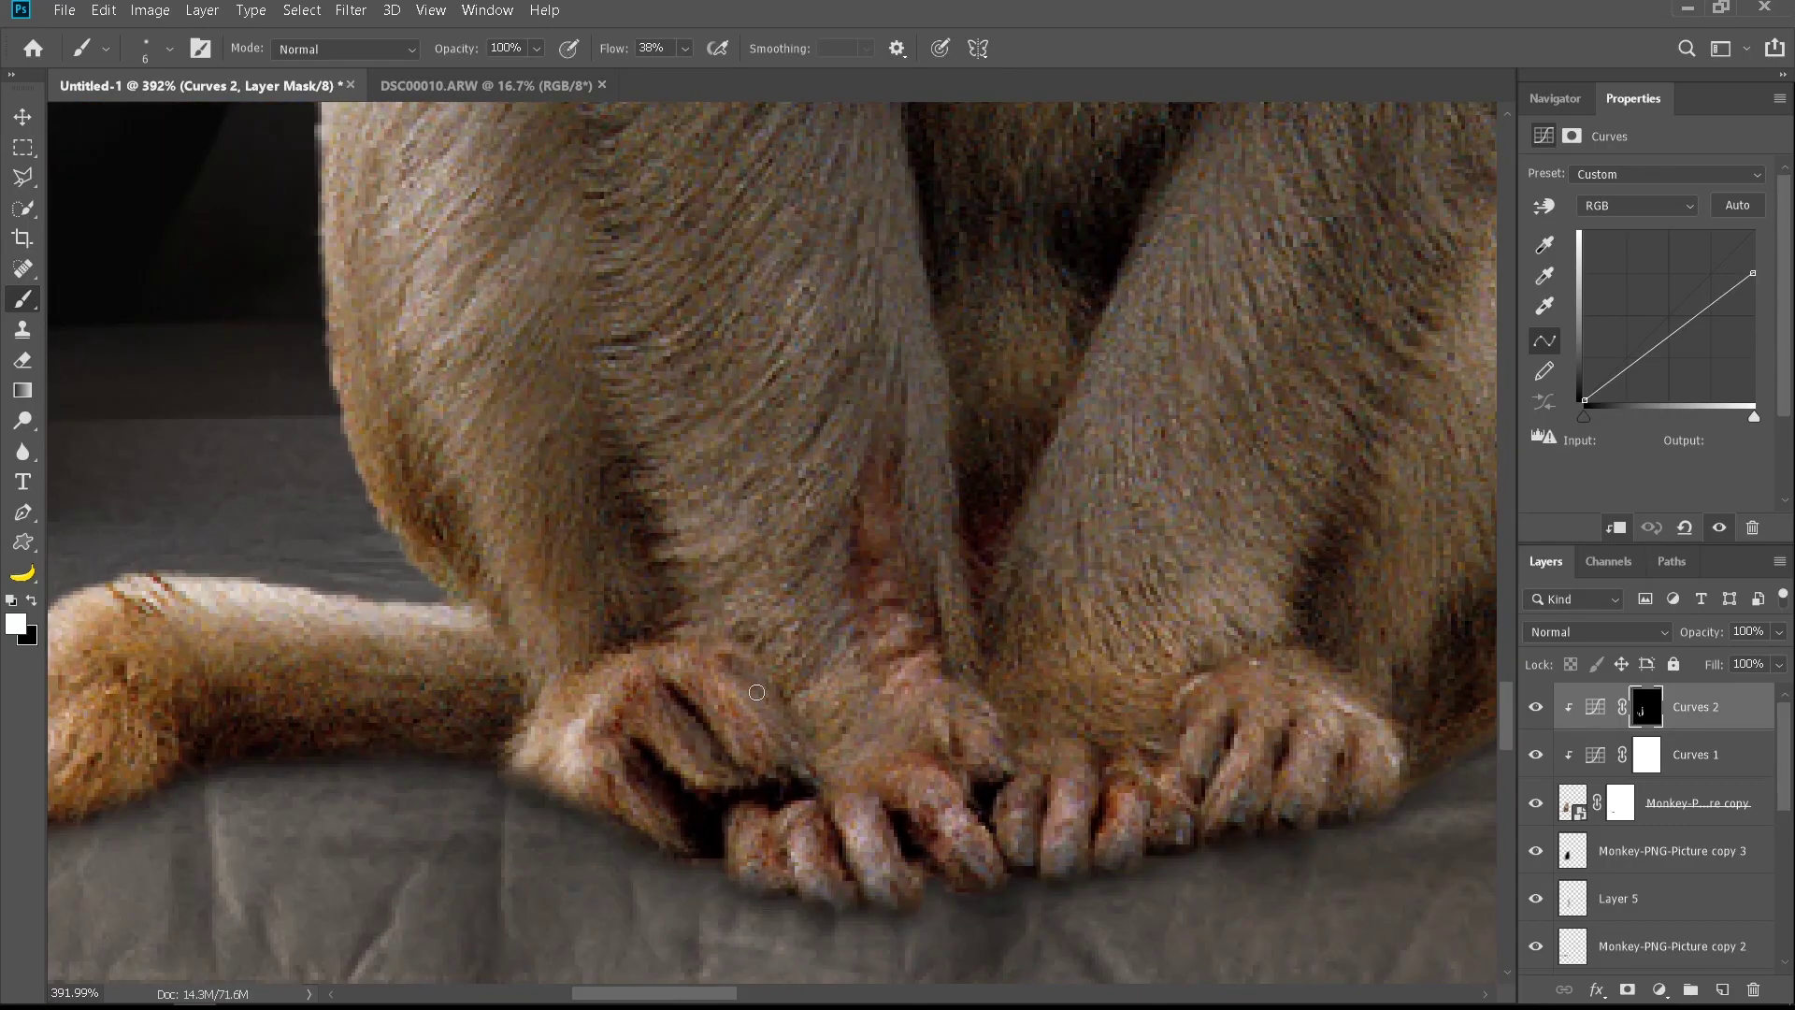
scroll(659, 673, down, 6)
key(alt+space)
key(b)
scroll(838, 442, down, 4)
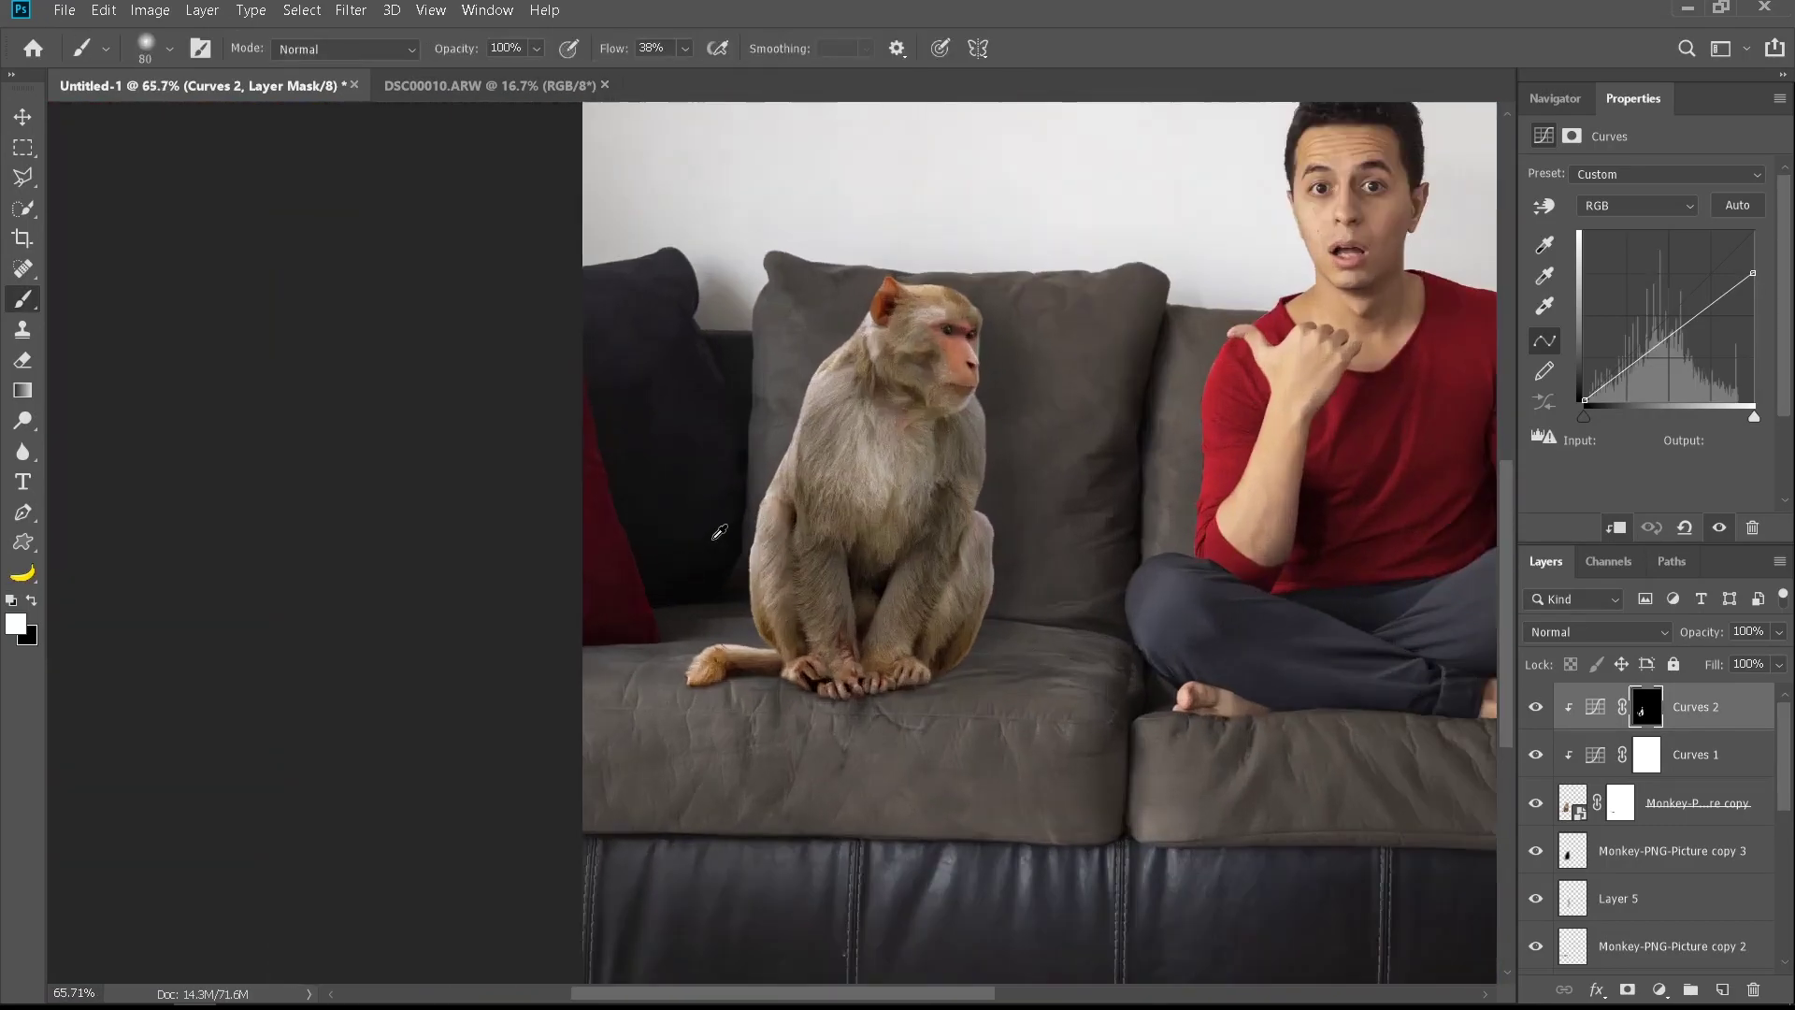
Add a third clipped Curves adjustment with midtones at input 96, output 50 and white output 214, and invert its mask
scroll(1017, 580, up, 1)
click(1653, 993)
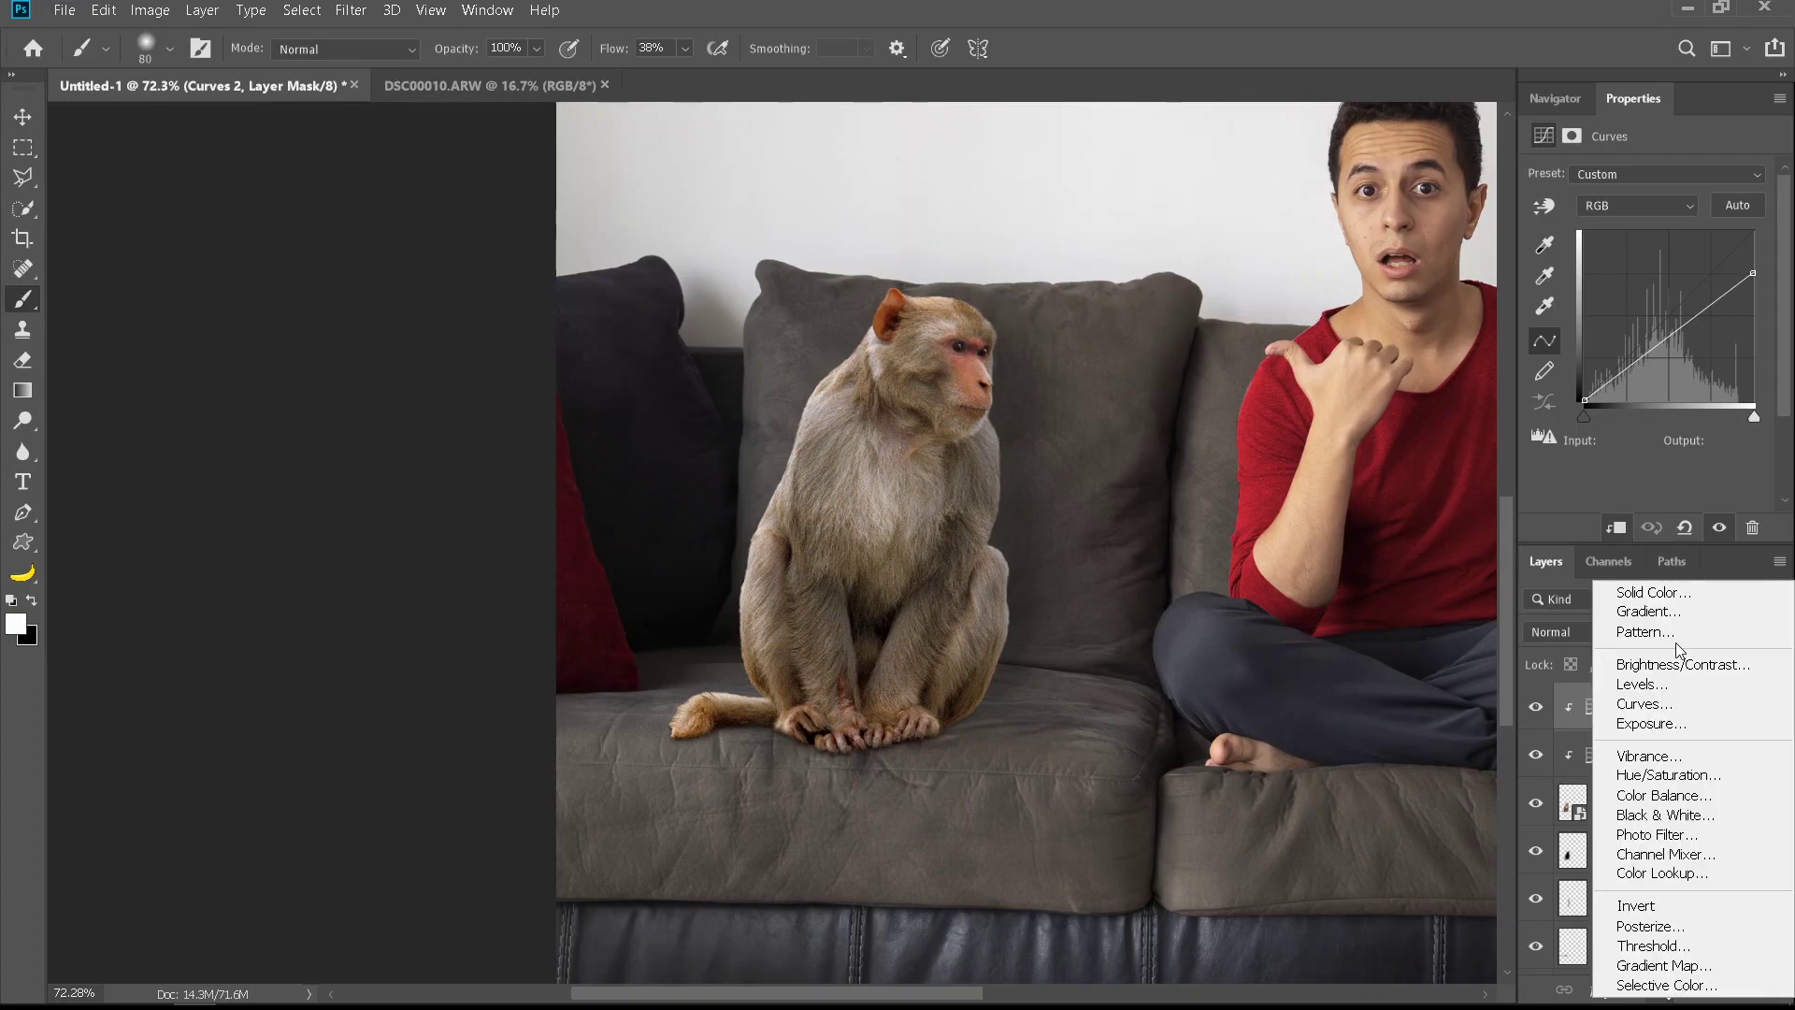
click(1646, 705)
drag(1635, 353, 1650, 367)
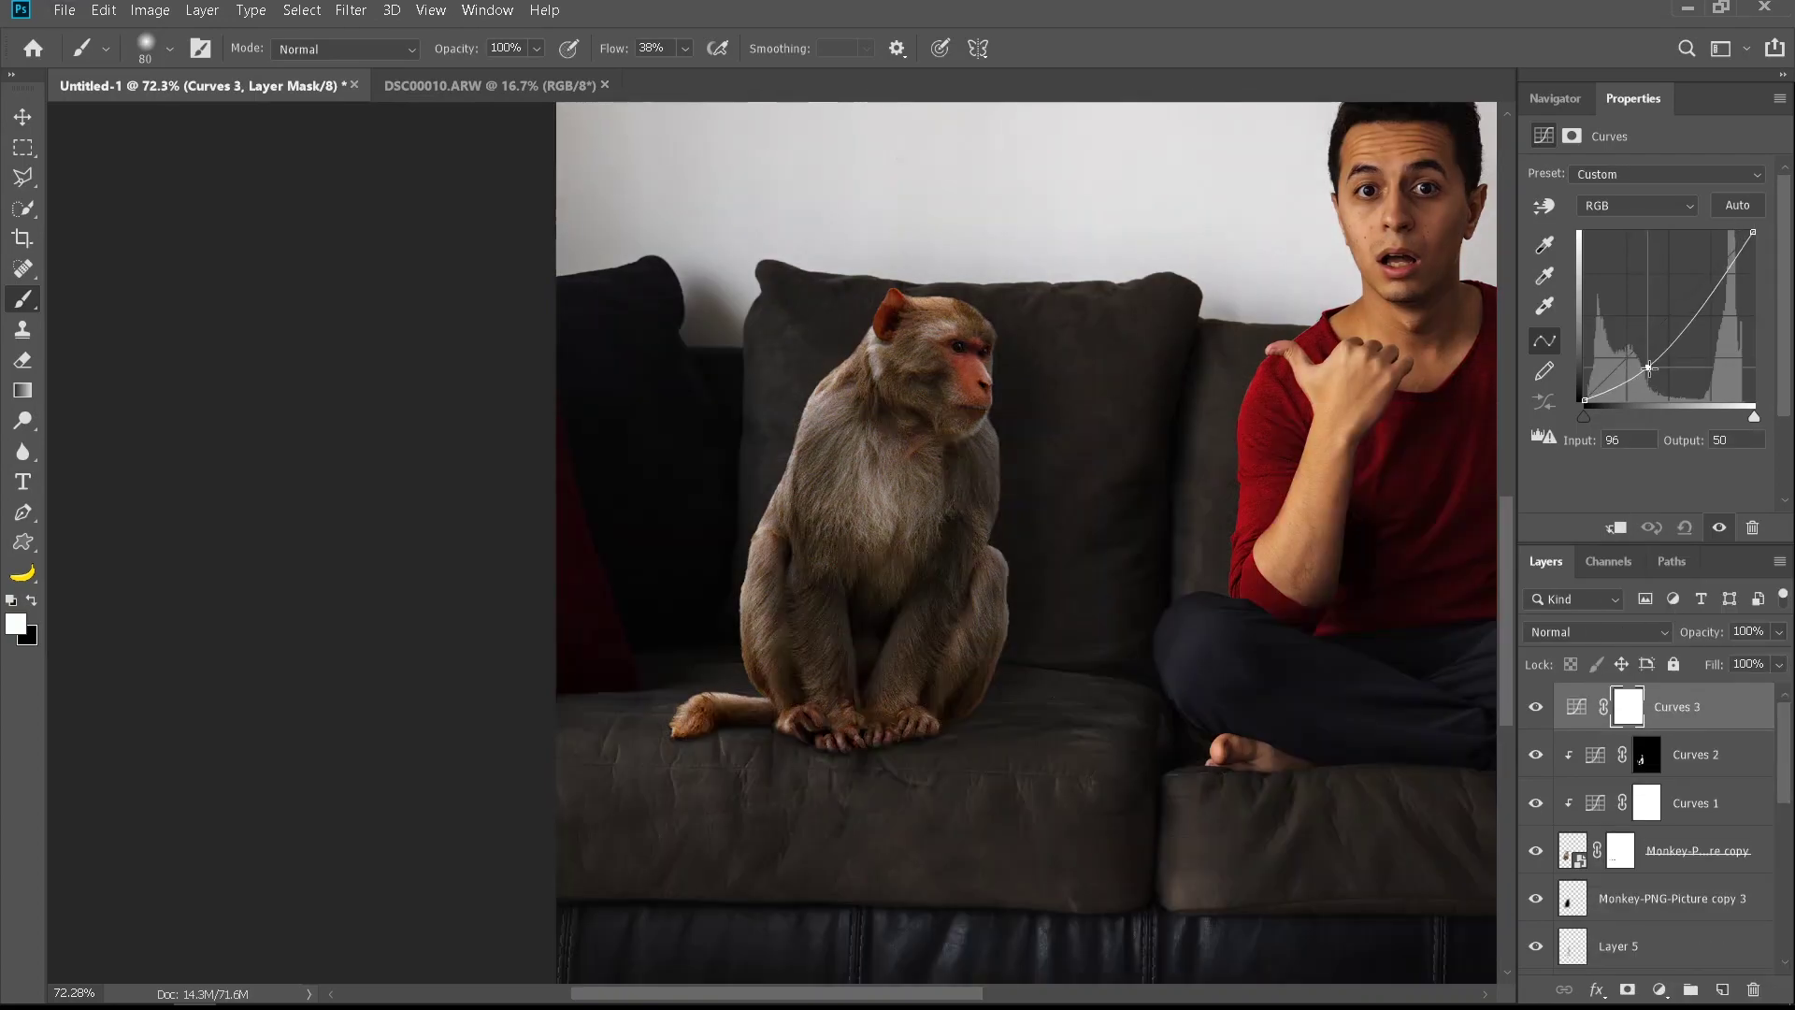
drag(1753, 232, 1754, 258)
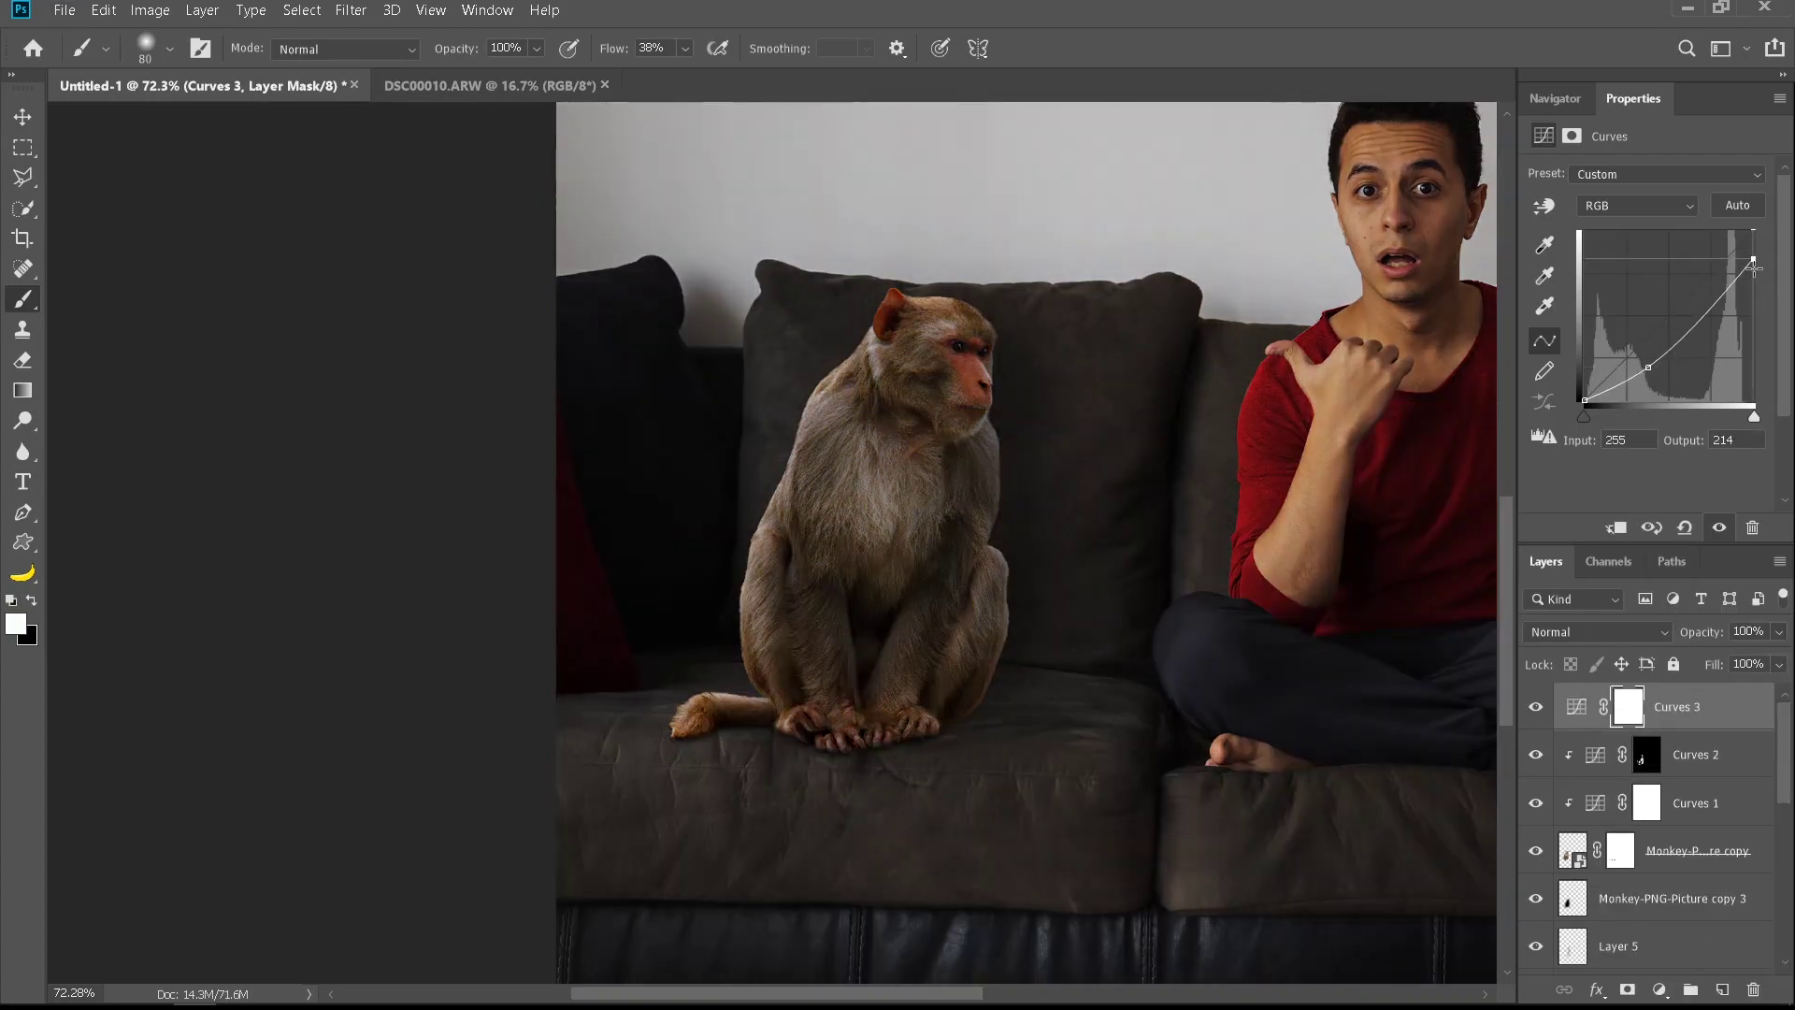
key(ctrl+i)
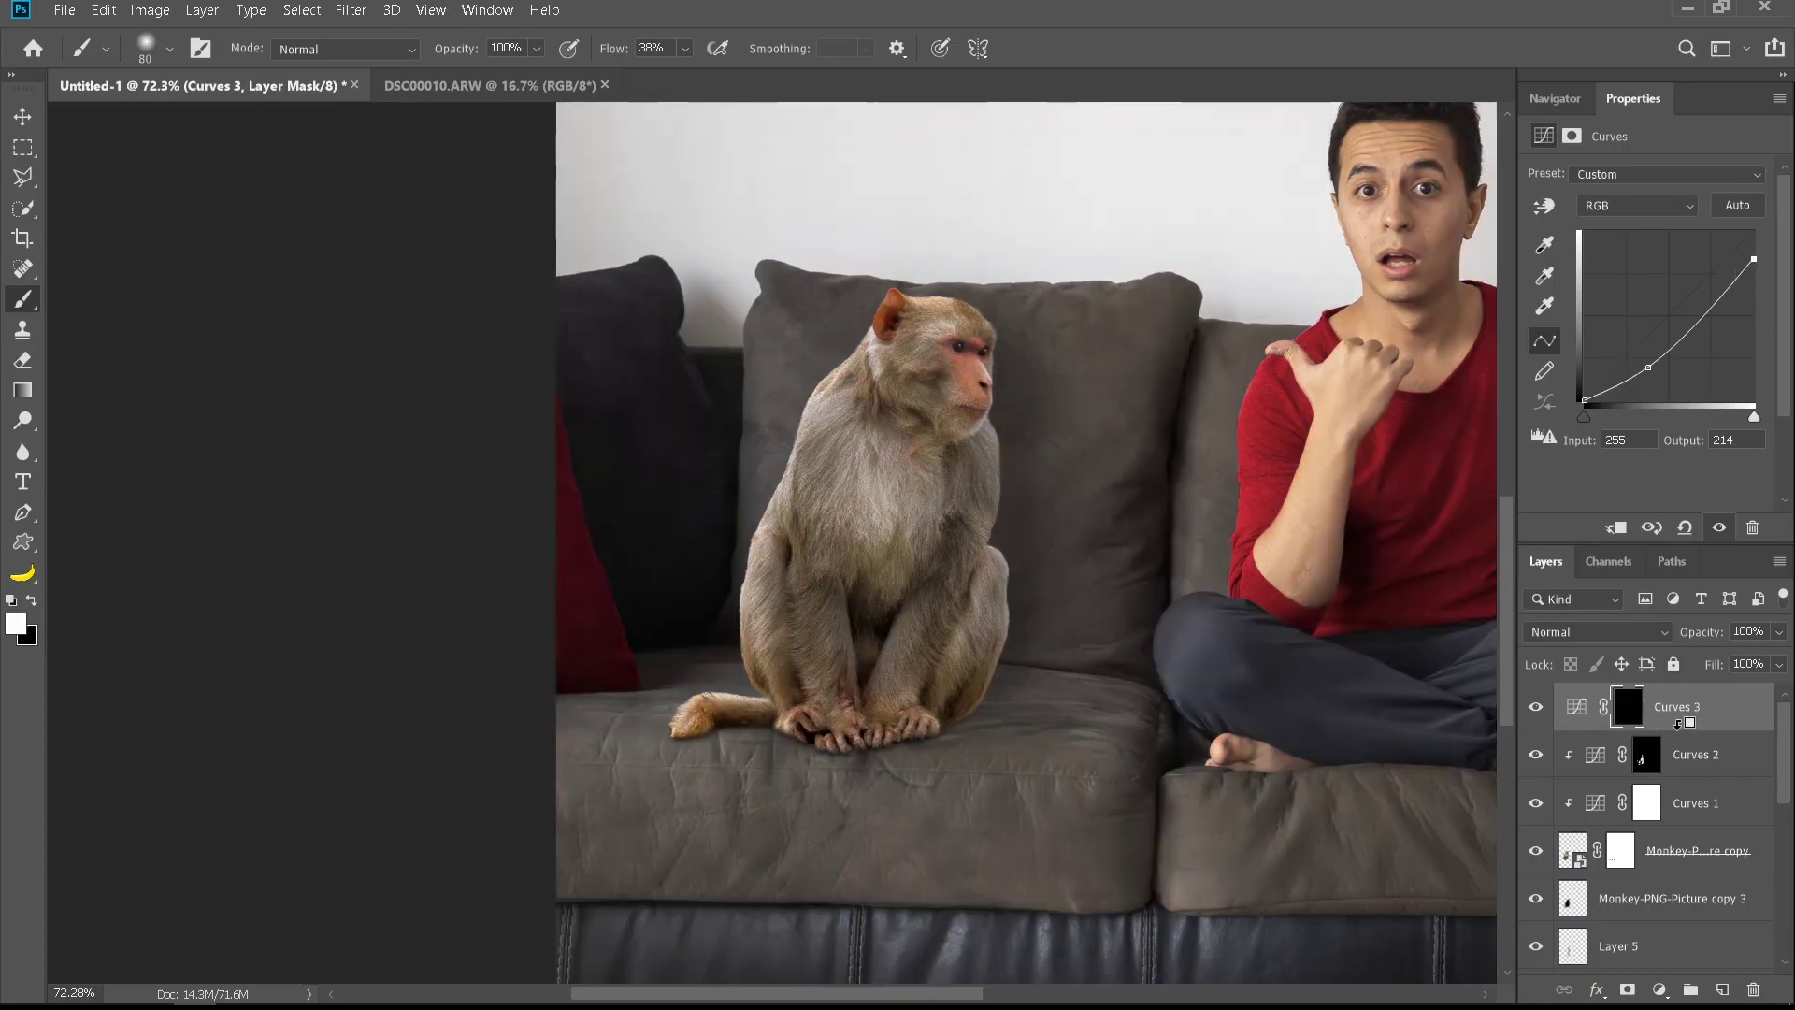
alt+click(1680, 730)
Paint white on the Curves 3 mask along the monkey's outer leg nearest the man with a soft 26 px brush at 38% flow
scroll(1022, 597, up, 7)
drag(1024, 597, 993, 597)
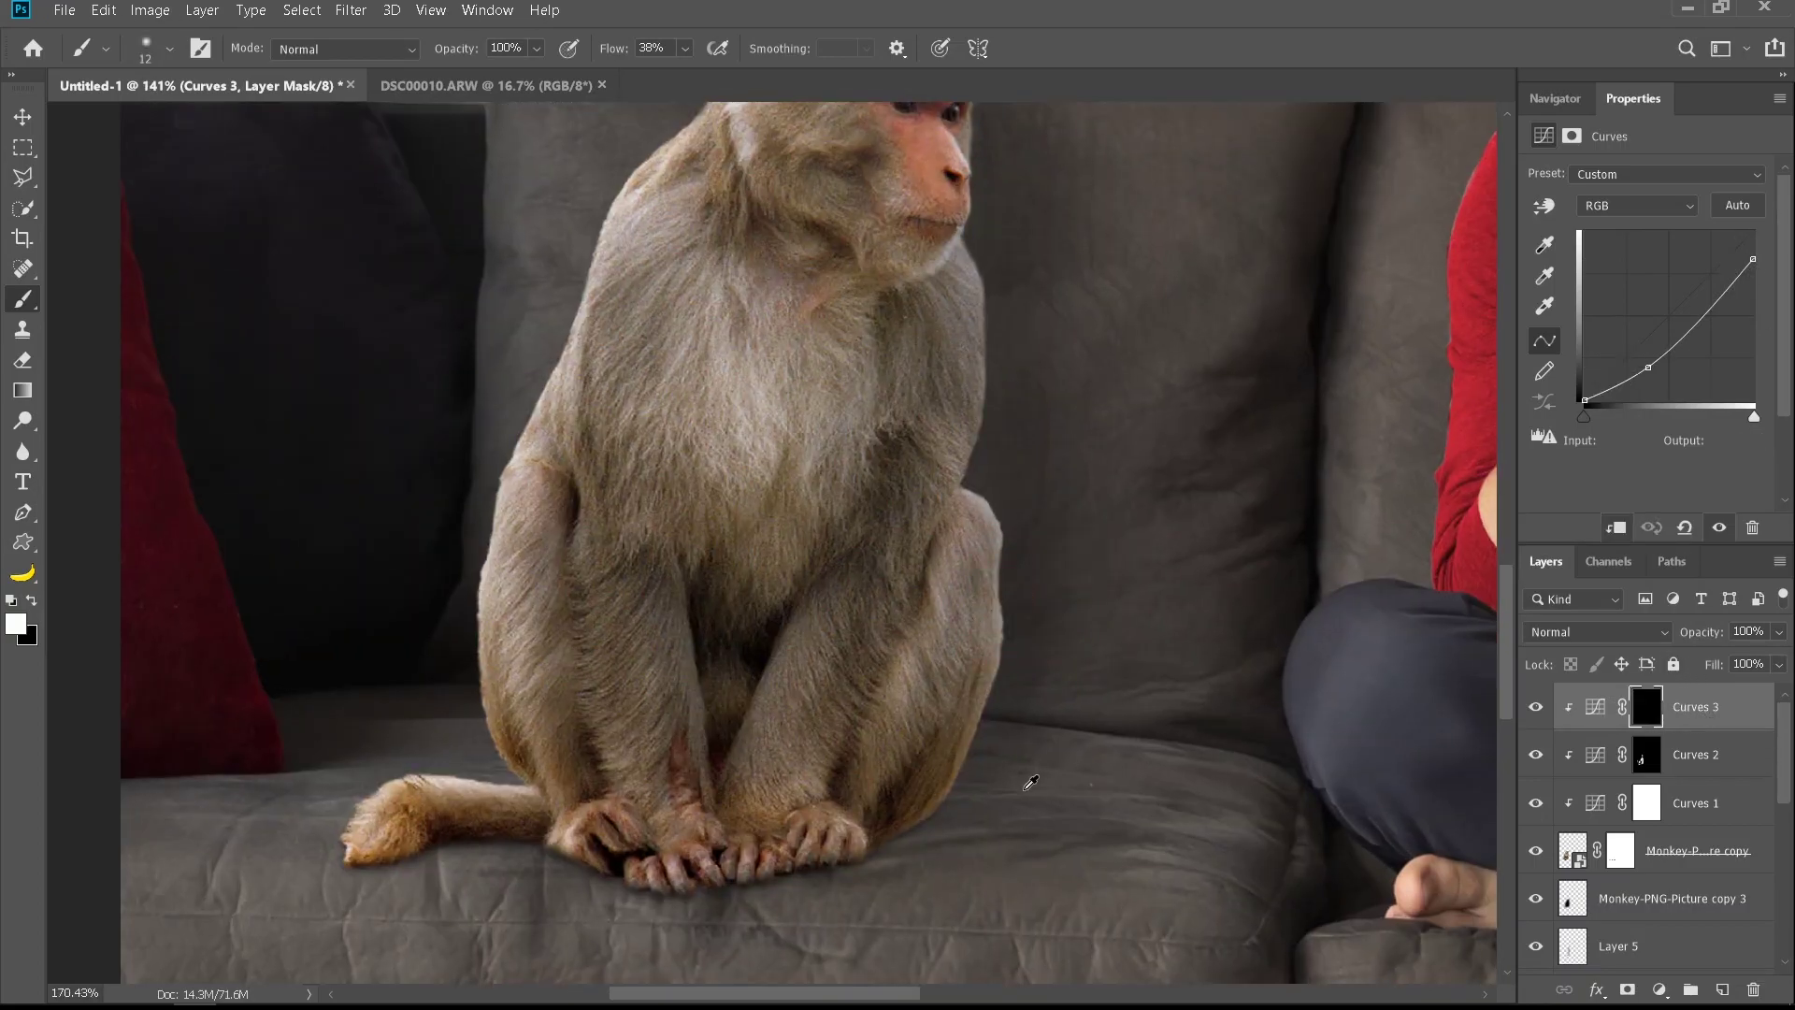
scroll(1015, 788, up, 5)
drag(962, 705, 982, 706)
drag(990, 642, 919, 835)
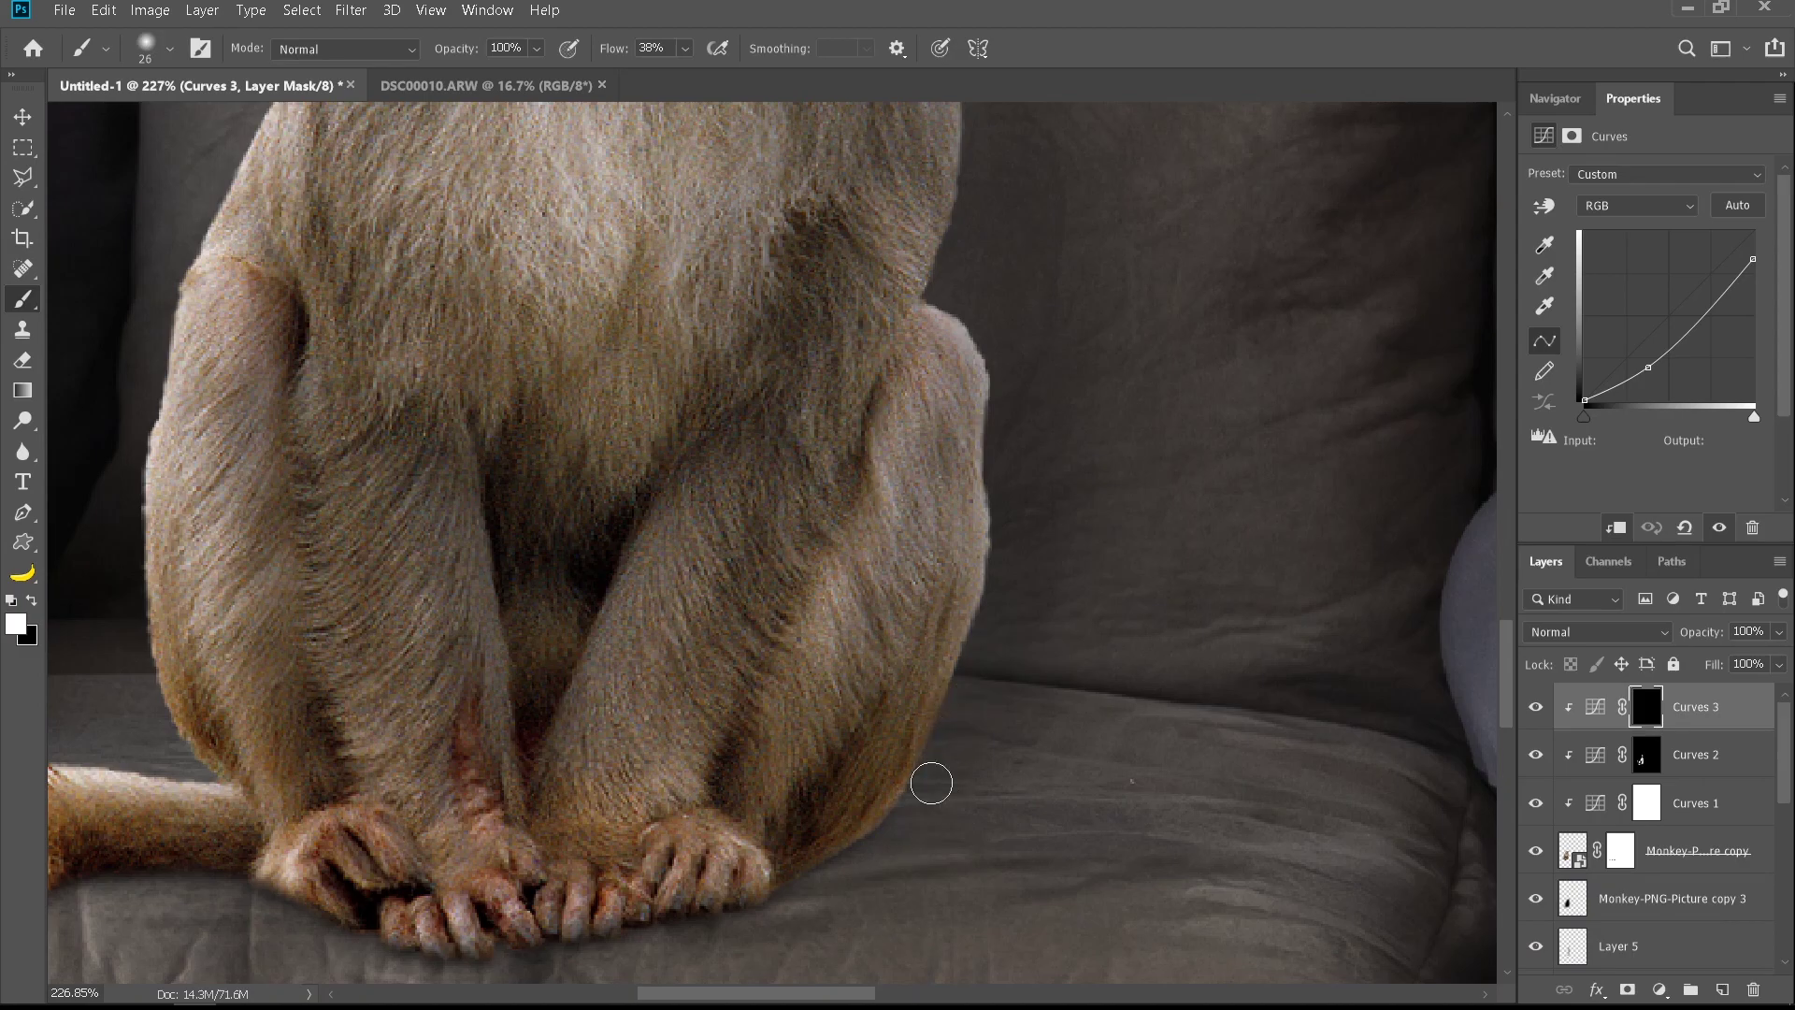
mouse_move(952, 734)
mouse_down()
mouse_move(998, 590)
mouse_move(994, 617)
mouse_move(993, 462)
mouse_up()
mouse_move(996, 533)
mouse_down()
mouse_move(990, 350)
mouse_move(1012, 360)
mouse_move(941, 291)
mouse_move(982, 319)
mouse_move(933, 295)
mouse_move(995, 366)
mouse_move(1006, 732)
mouse_move(974, 593)
mouse_move(969, 300)
mouse_move(990, 629)
mouse_move(953, 606)
mouse_move(1014, 673)
mouse_up()
Shade the lower edge of the monkey's toes on the Curves 3 mask with a soft brush at 76% opacity and 26% flow
scroll(1002, 729, down, 3)
scroll(1002, 729, up, 3)
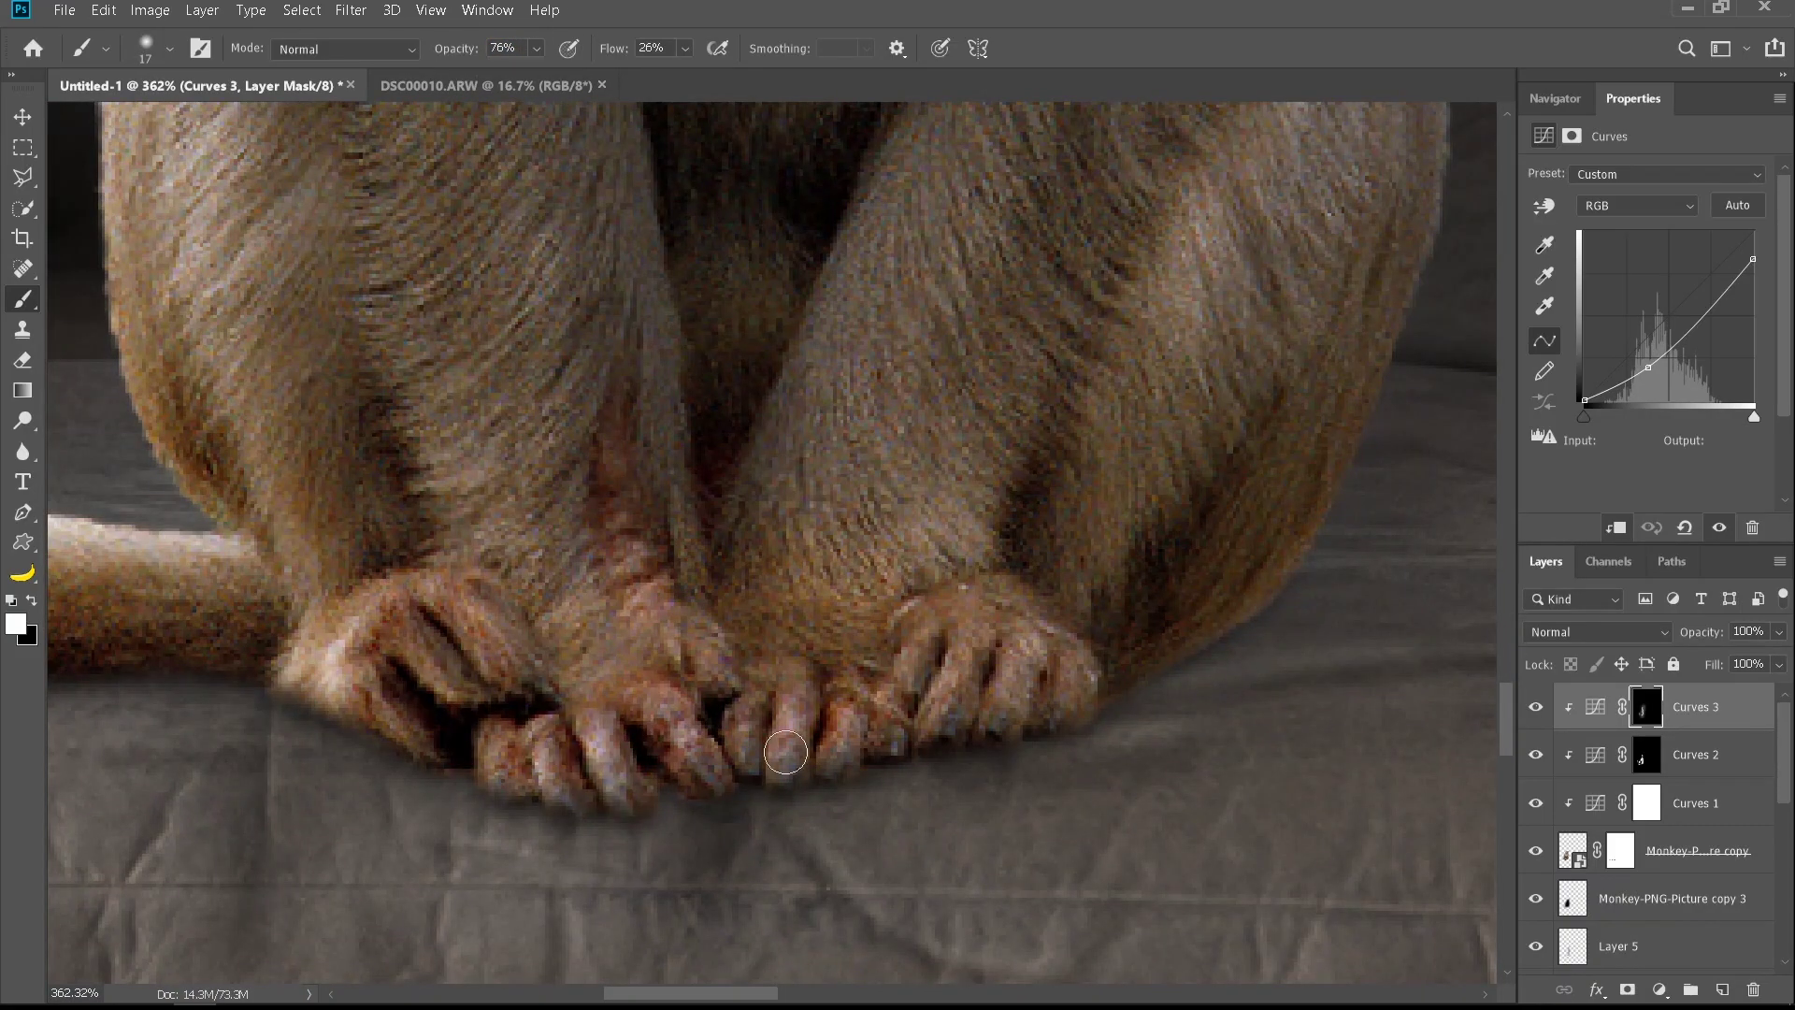
drag(786, 752, 1029, 761)
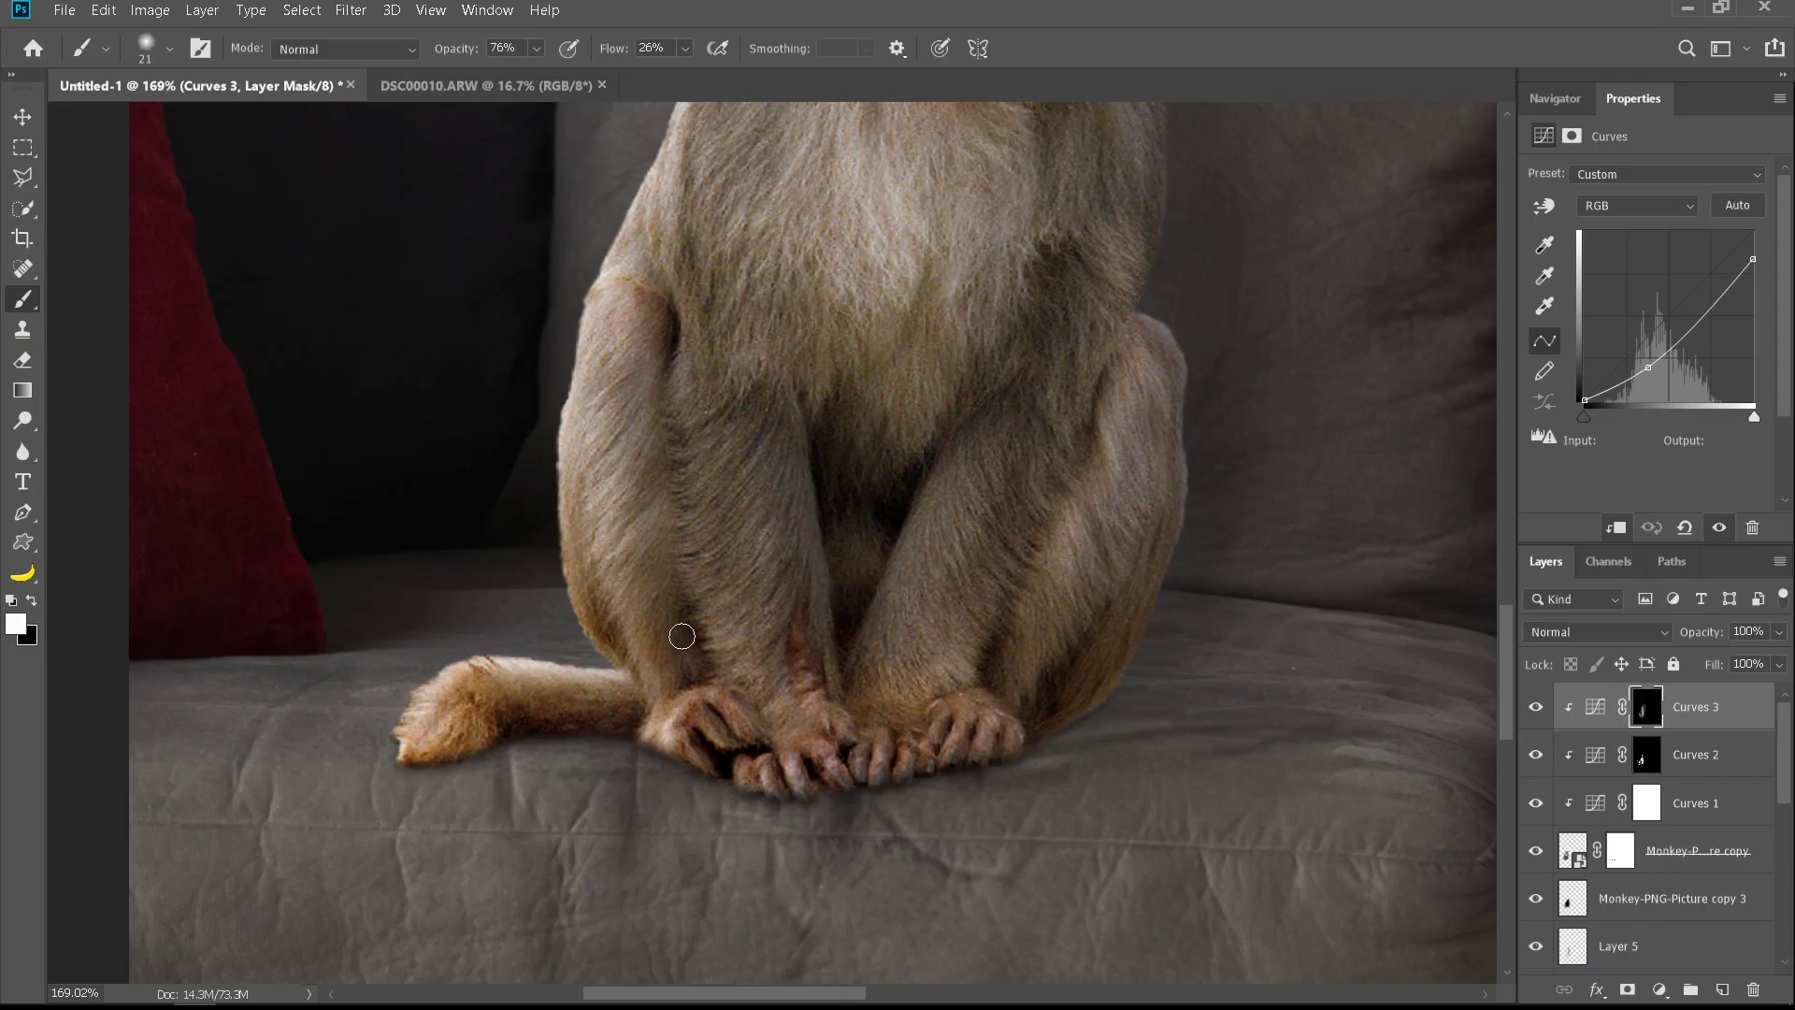
scroll(775, 697, down, 8)
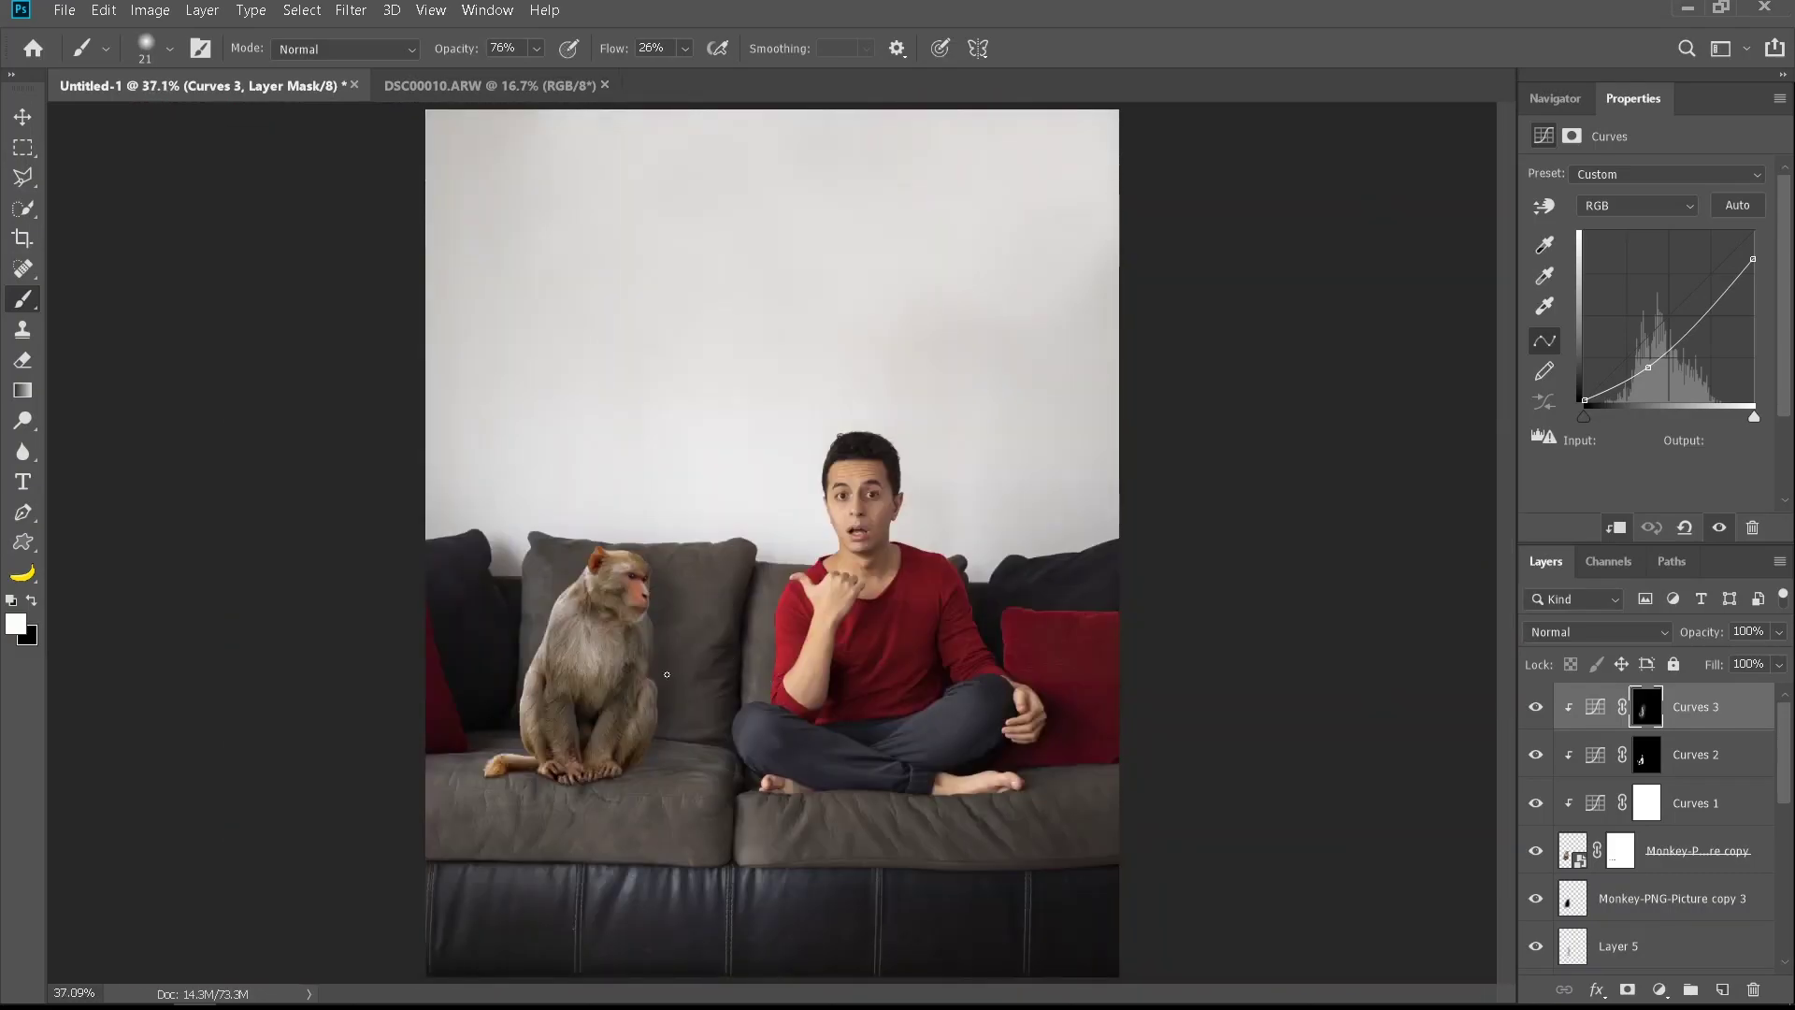
Compare the monkey with and without the Curves 1, Curves 2 and Curves 3 adjustments
key(v)
click(1555, 98)
click(1536, 802)
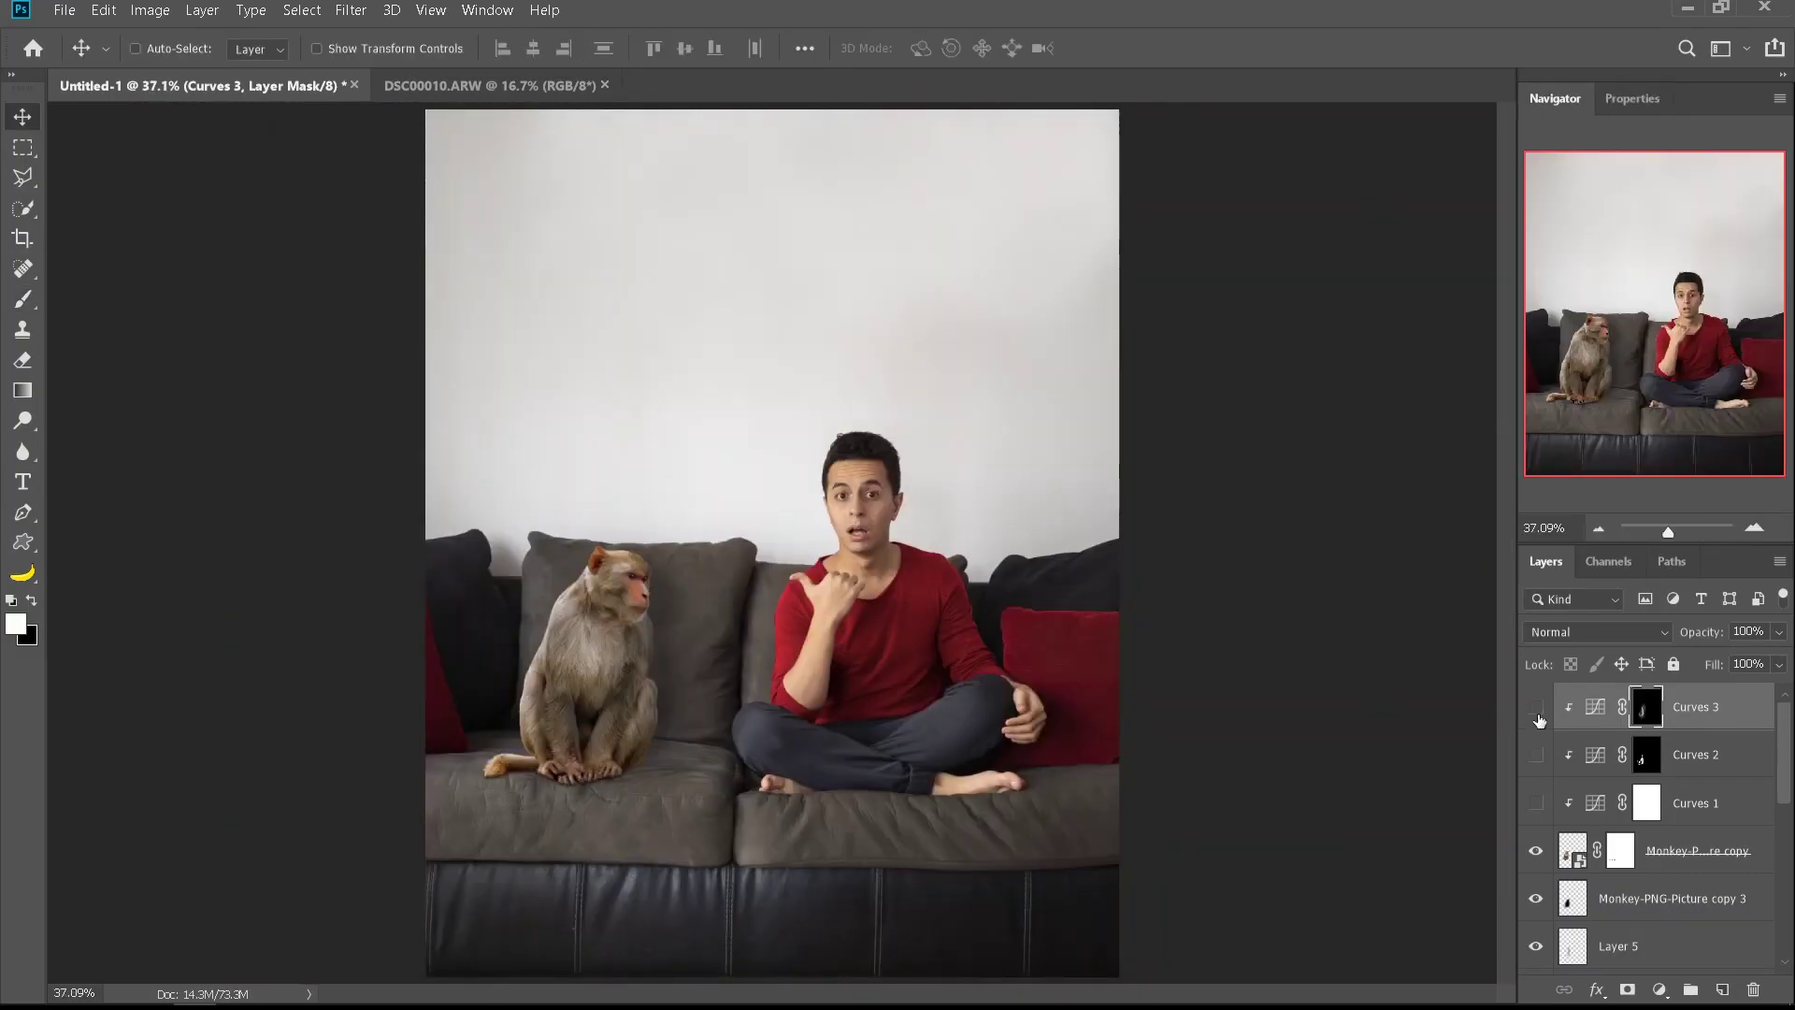
click(1536, 707)
click(1536, 708)
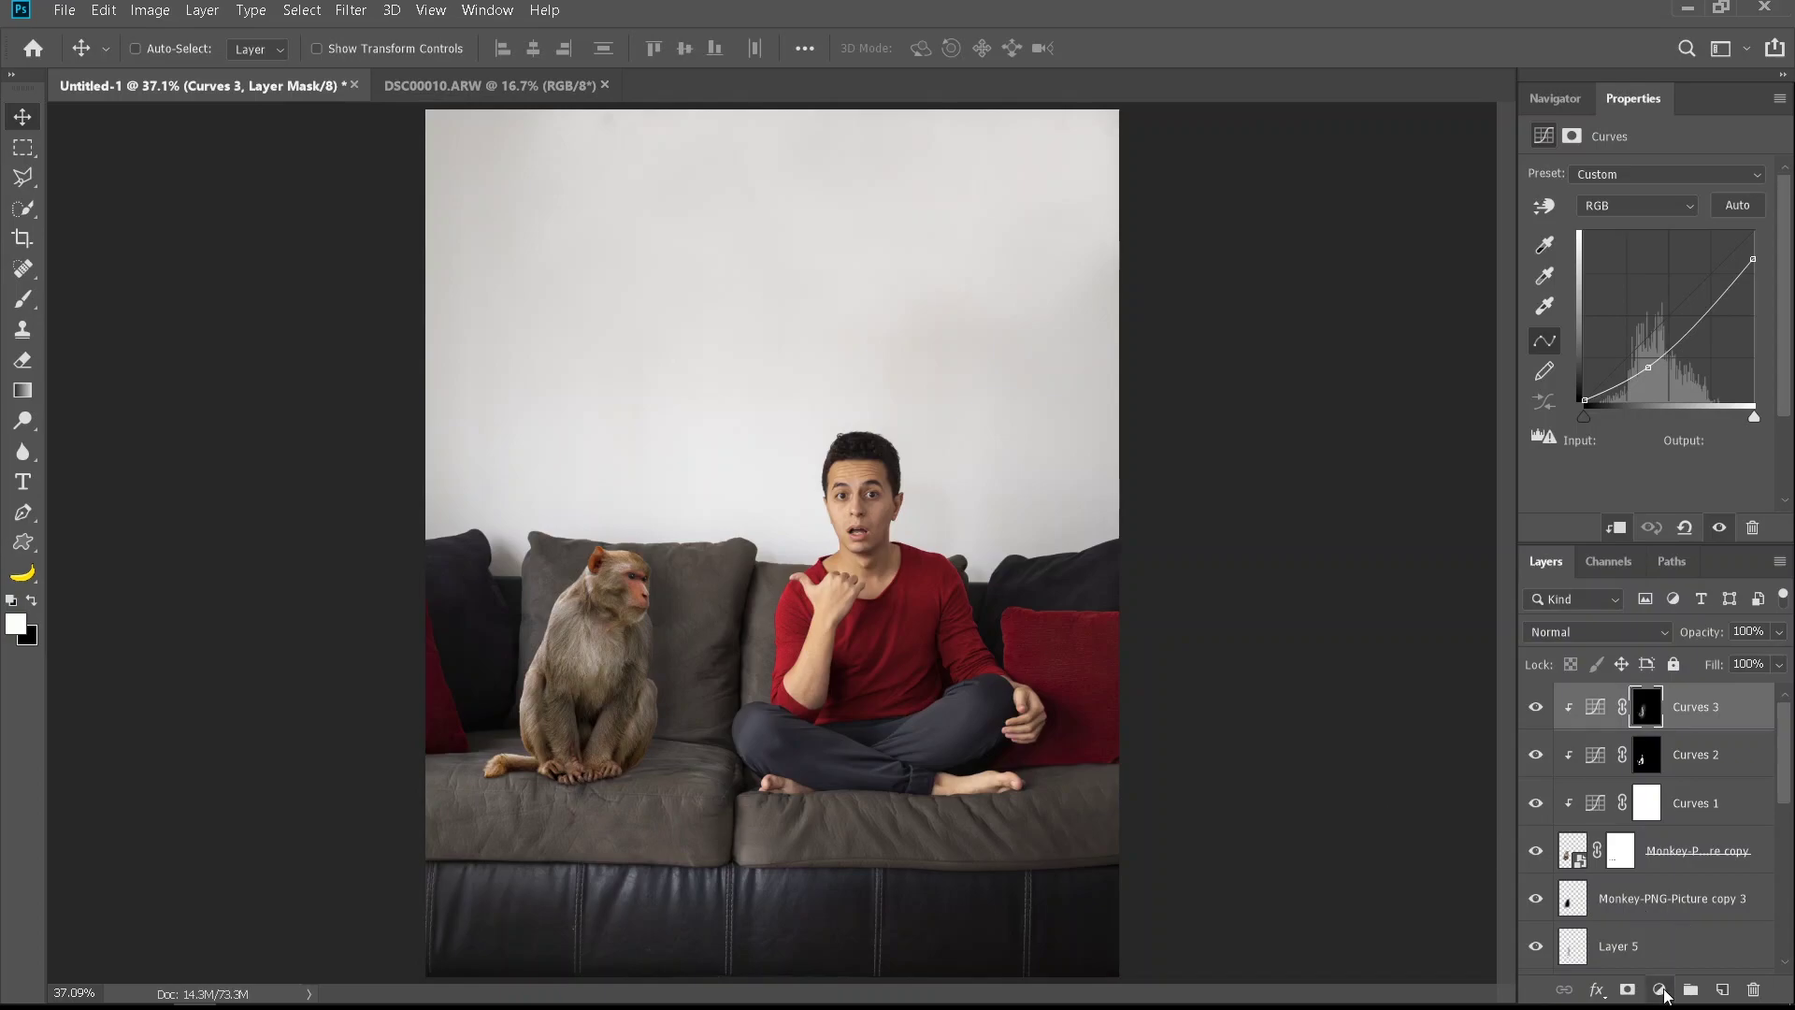
Add a Hue/Saturation adjustment clipped to the monkey and lower its saturation to -20
click(1663, 992)
click(1636, 762)
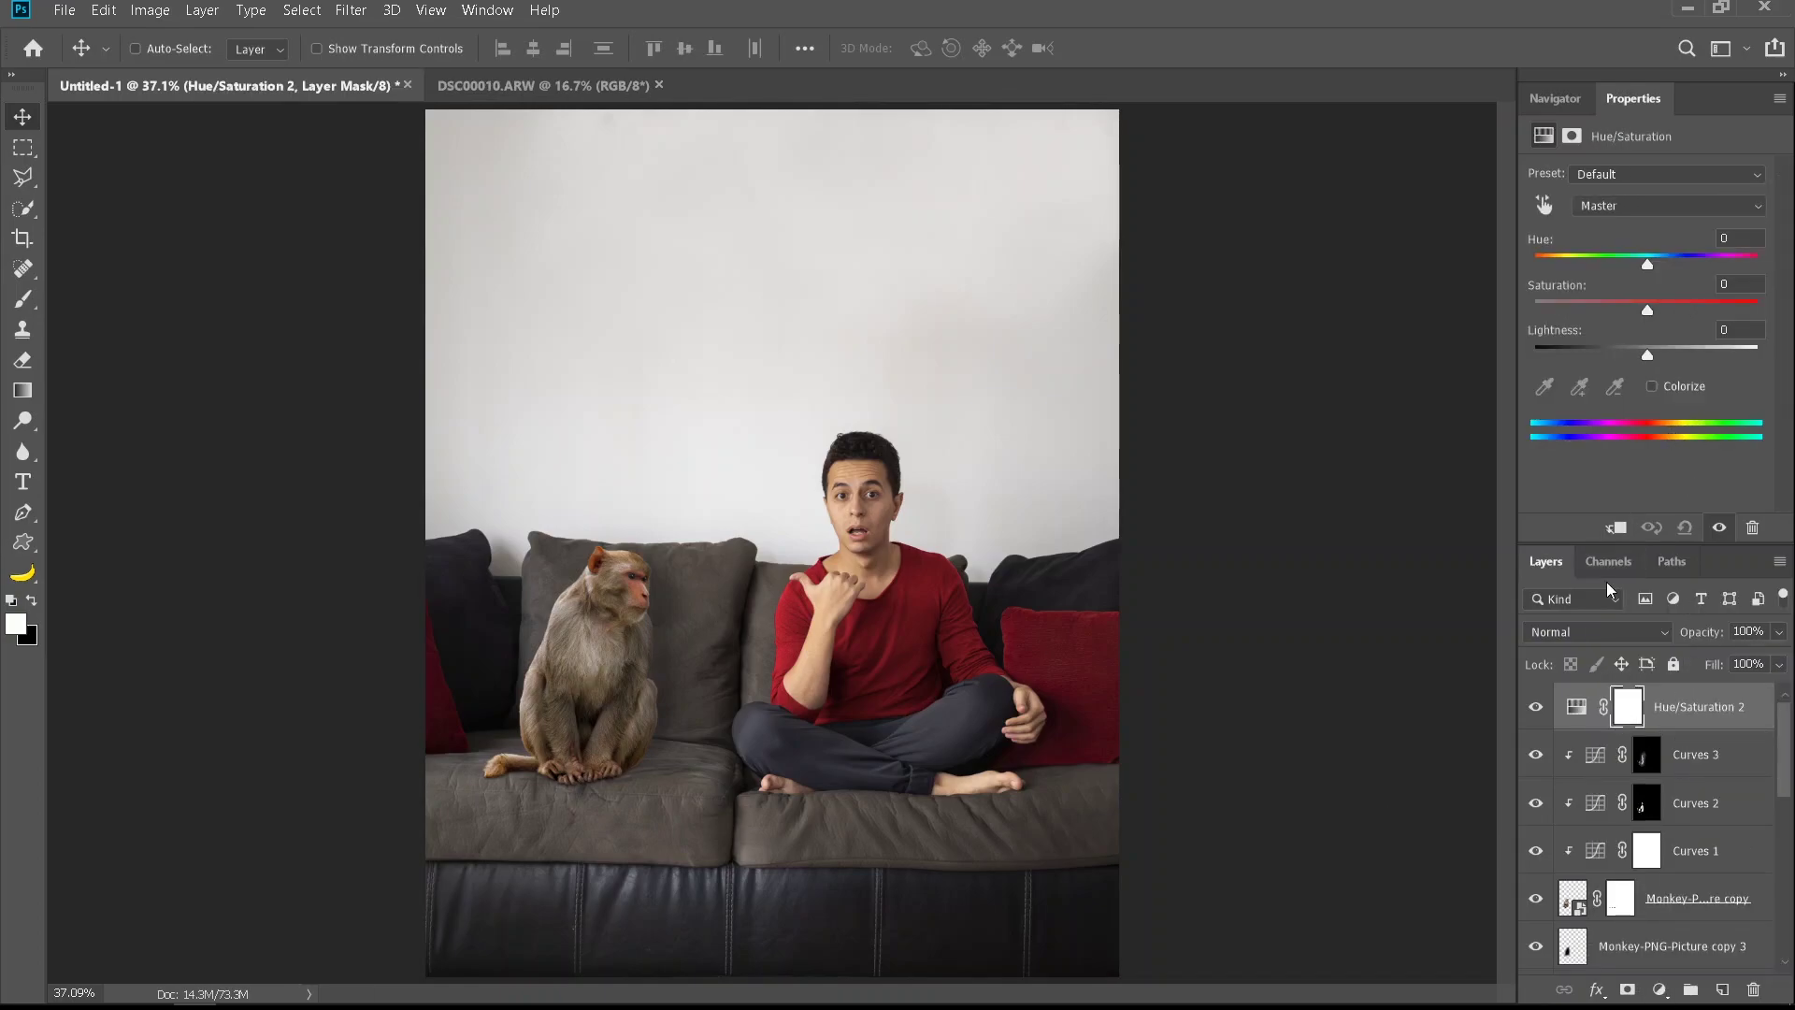
click(1615, 528)
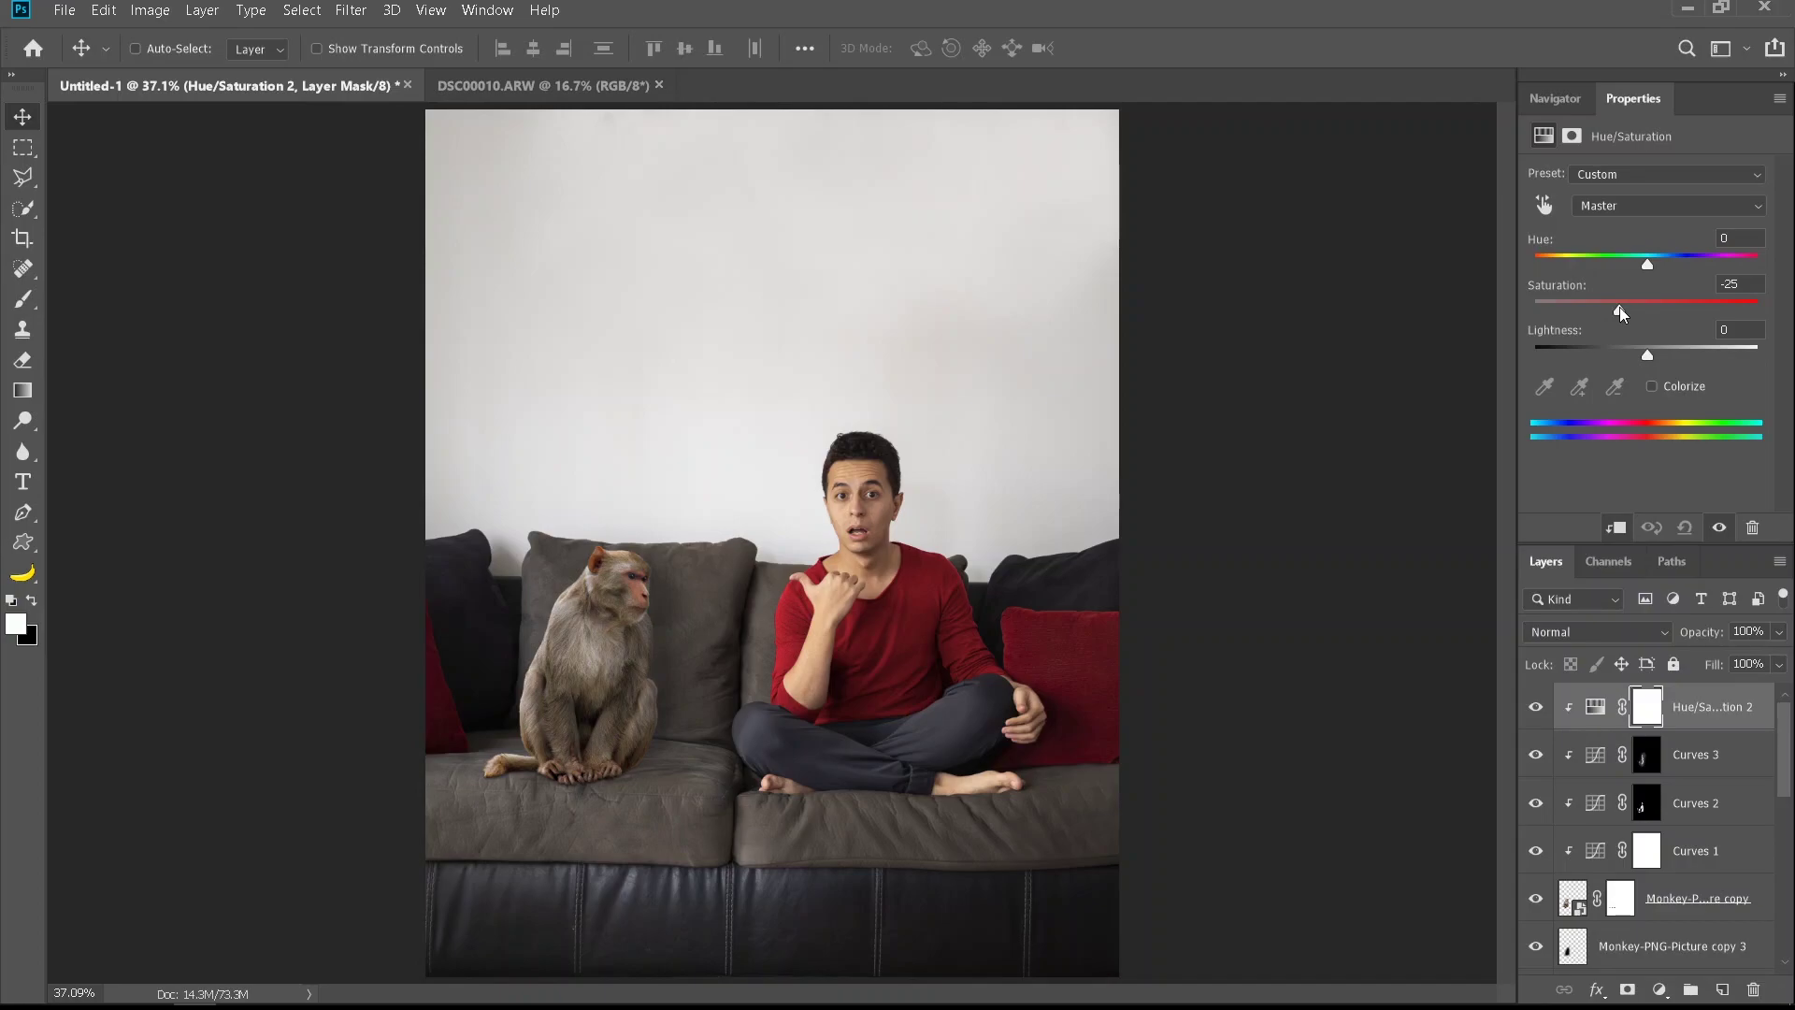
Add a clipped Color Balance adjustment above it and shift the shadows slightly toward blue and cyan
click(1661, 990)
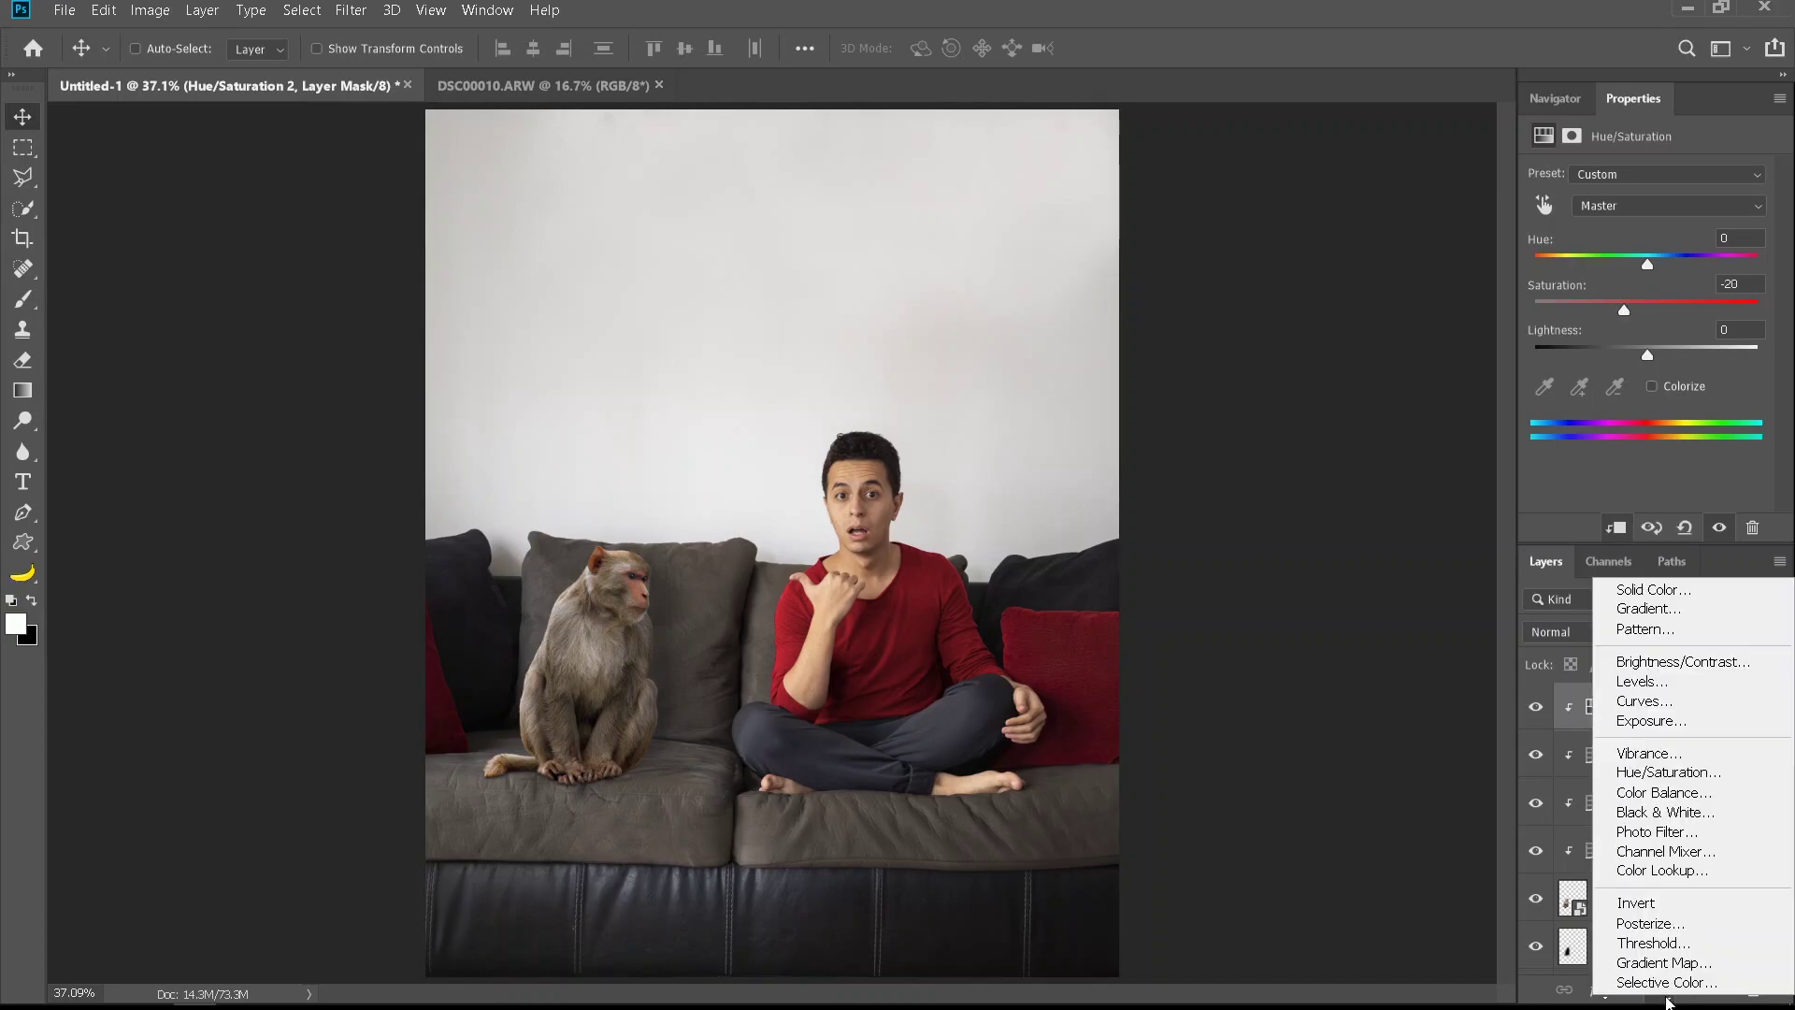
click(1674, 796)
click(1619, 524)
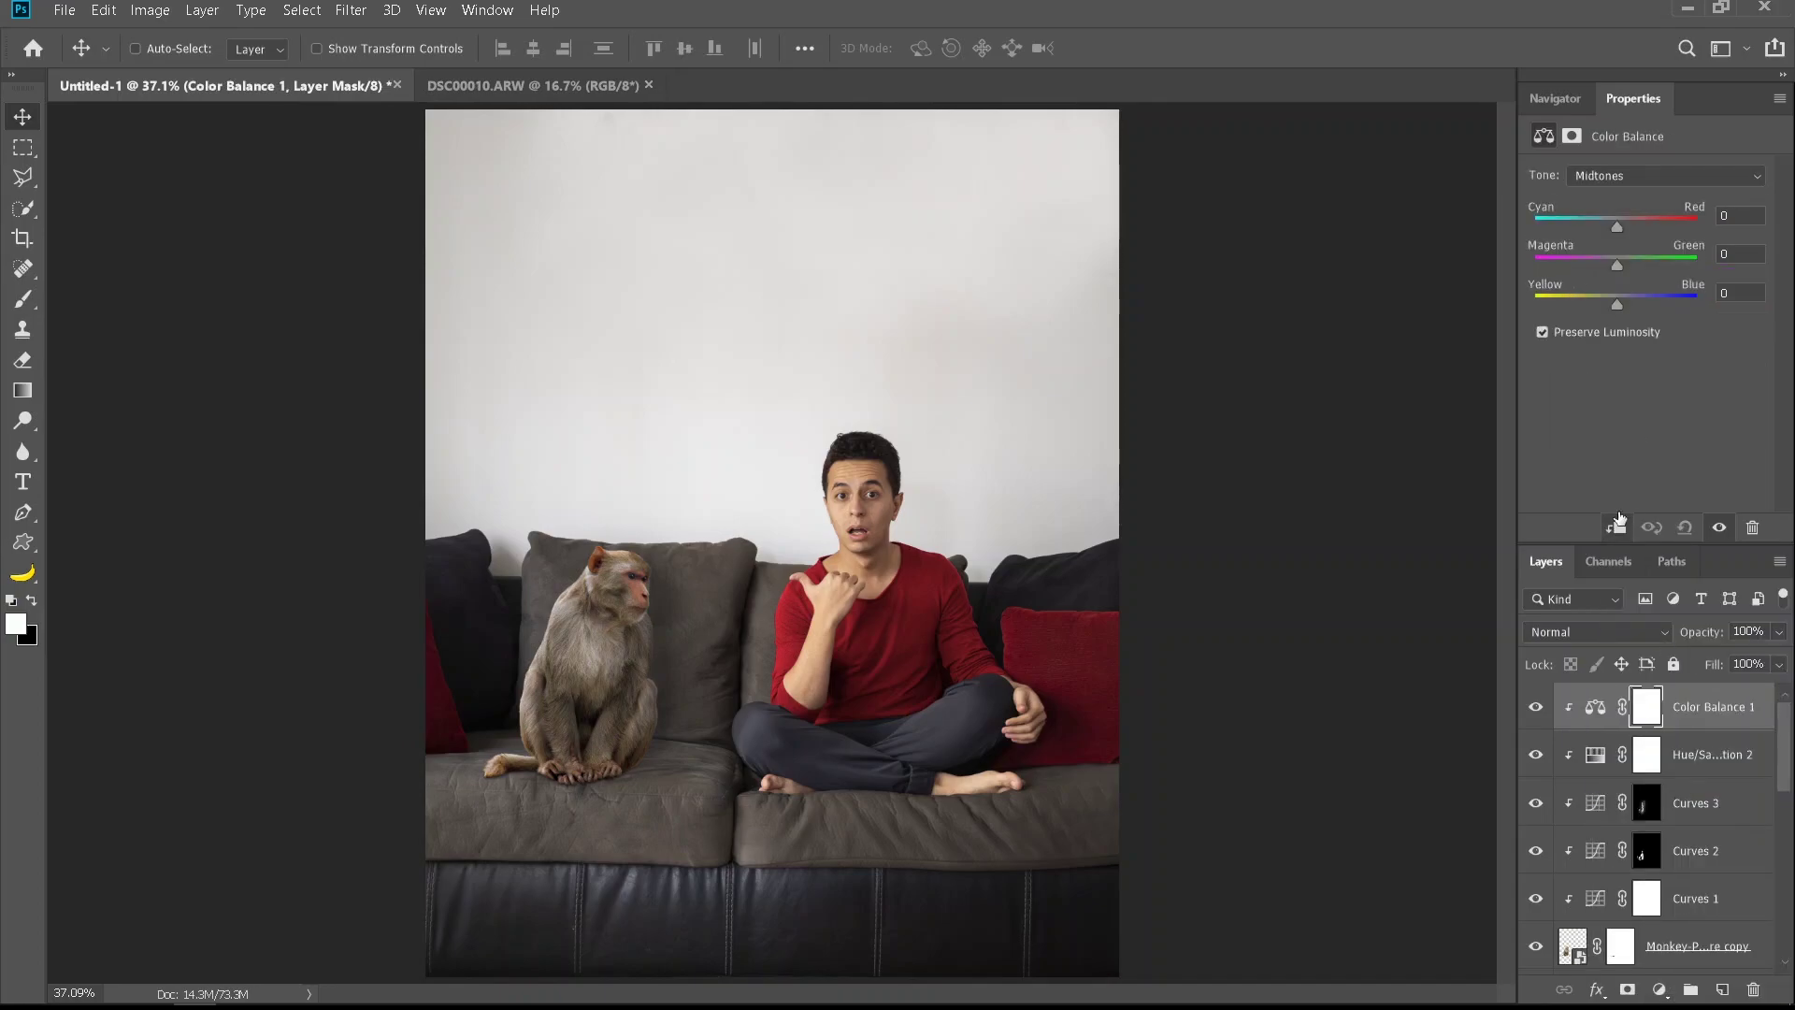
click(1612, 178)
click(1614, 197)
drag(1618, 304, 1624, 301)
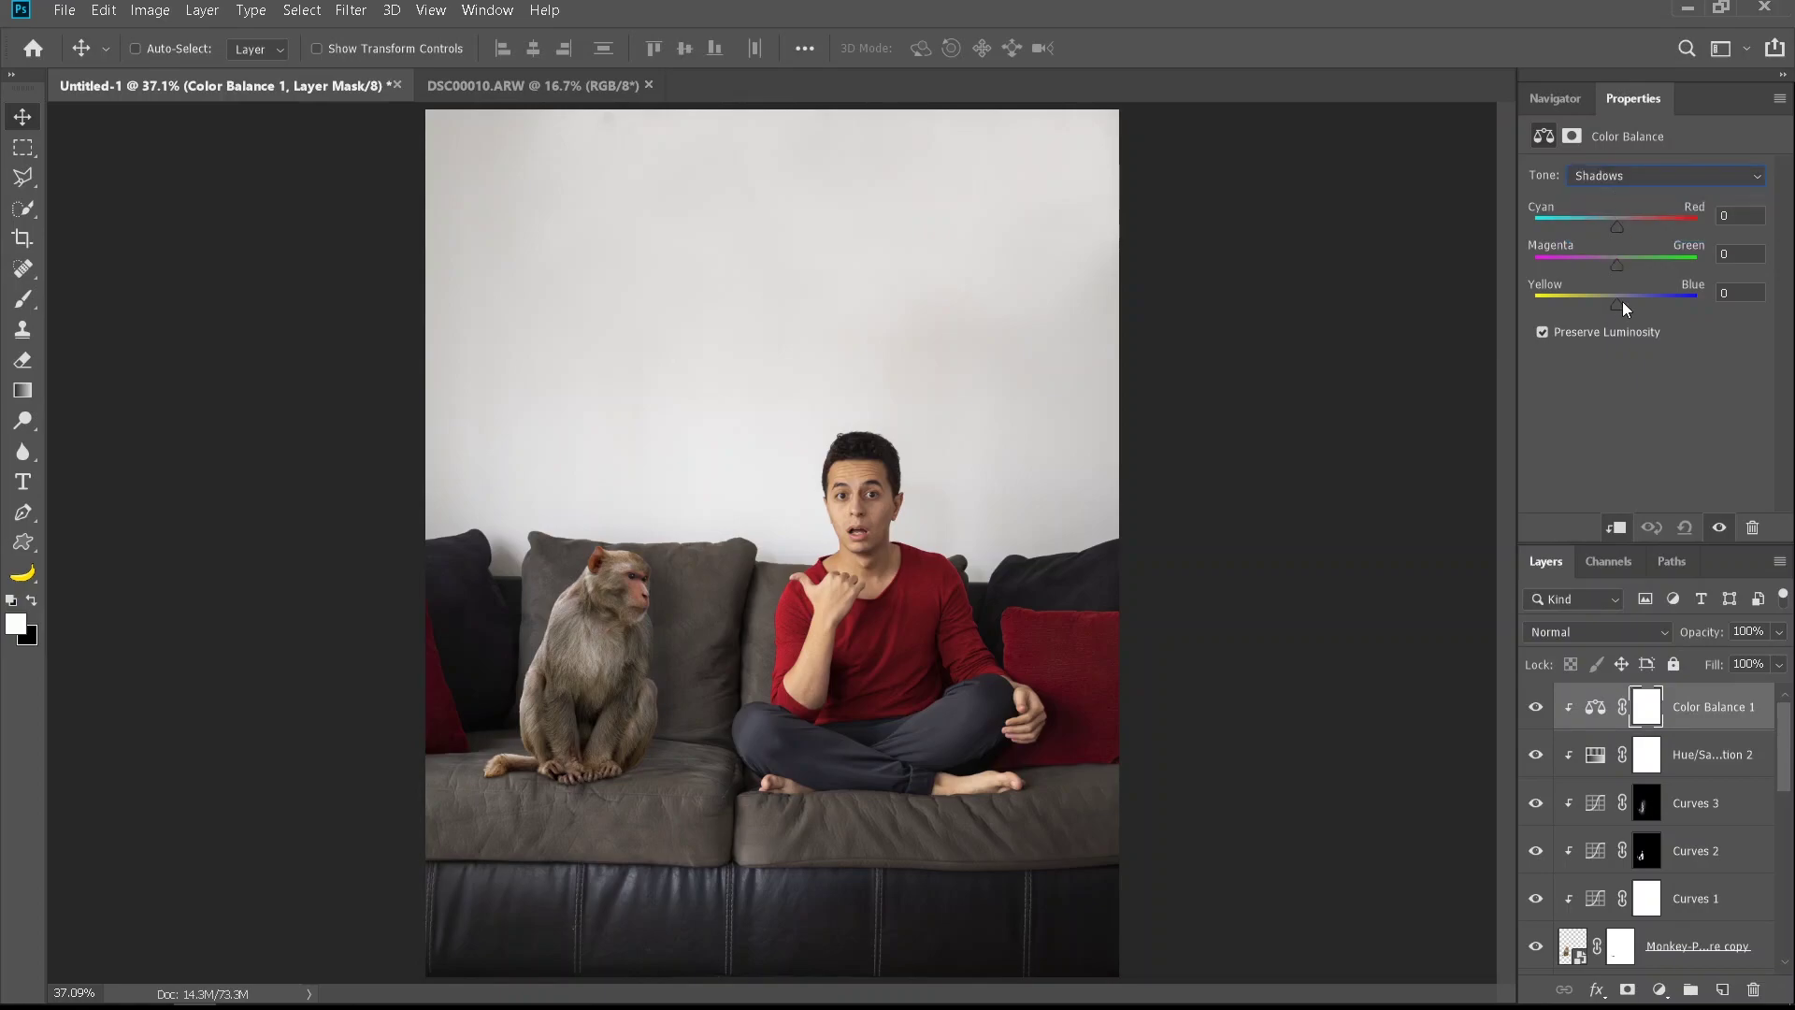
drag(1618, 226, 1612, 223)
Shift the highlights of the Color Balance adjustment slightly toward red and yellow
click(1620, 176)
click(1621, 231)
click(1623, 223)
drag(1616, 305, 1608, 304)
Duplicate Color Balance 1 directly above Hue/Saturation 1, release its clipping so it tints the background, and compare its effect
mouse_move(1660, 738)
mouse_down()
mouse_move(1683, 753)
mouse_move(1646, 945)
mouse_move(1683, 982)
mouse_move(1648, 986)
mouse_move(1646, 921)
mouse_up()
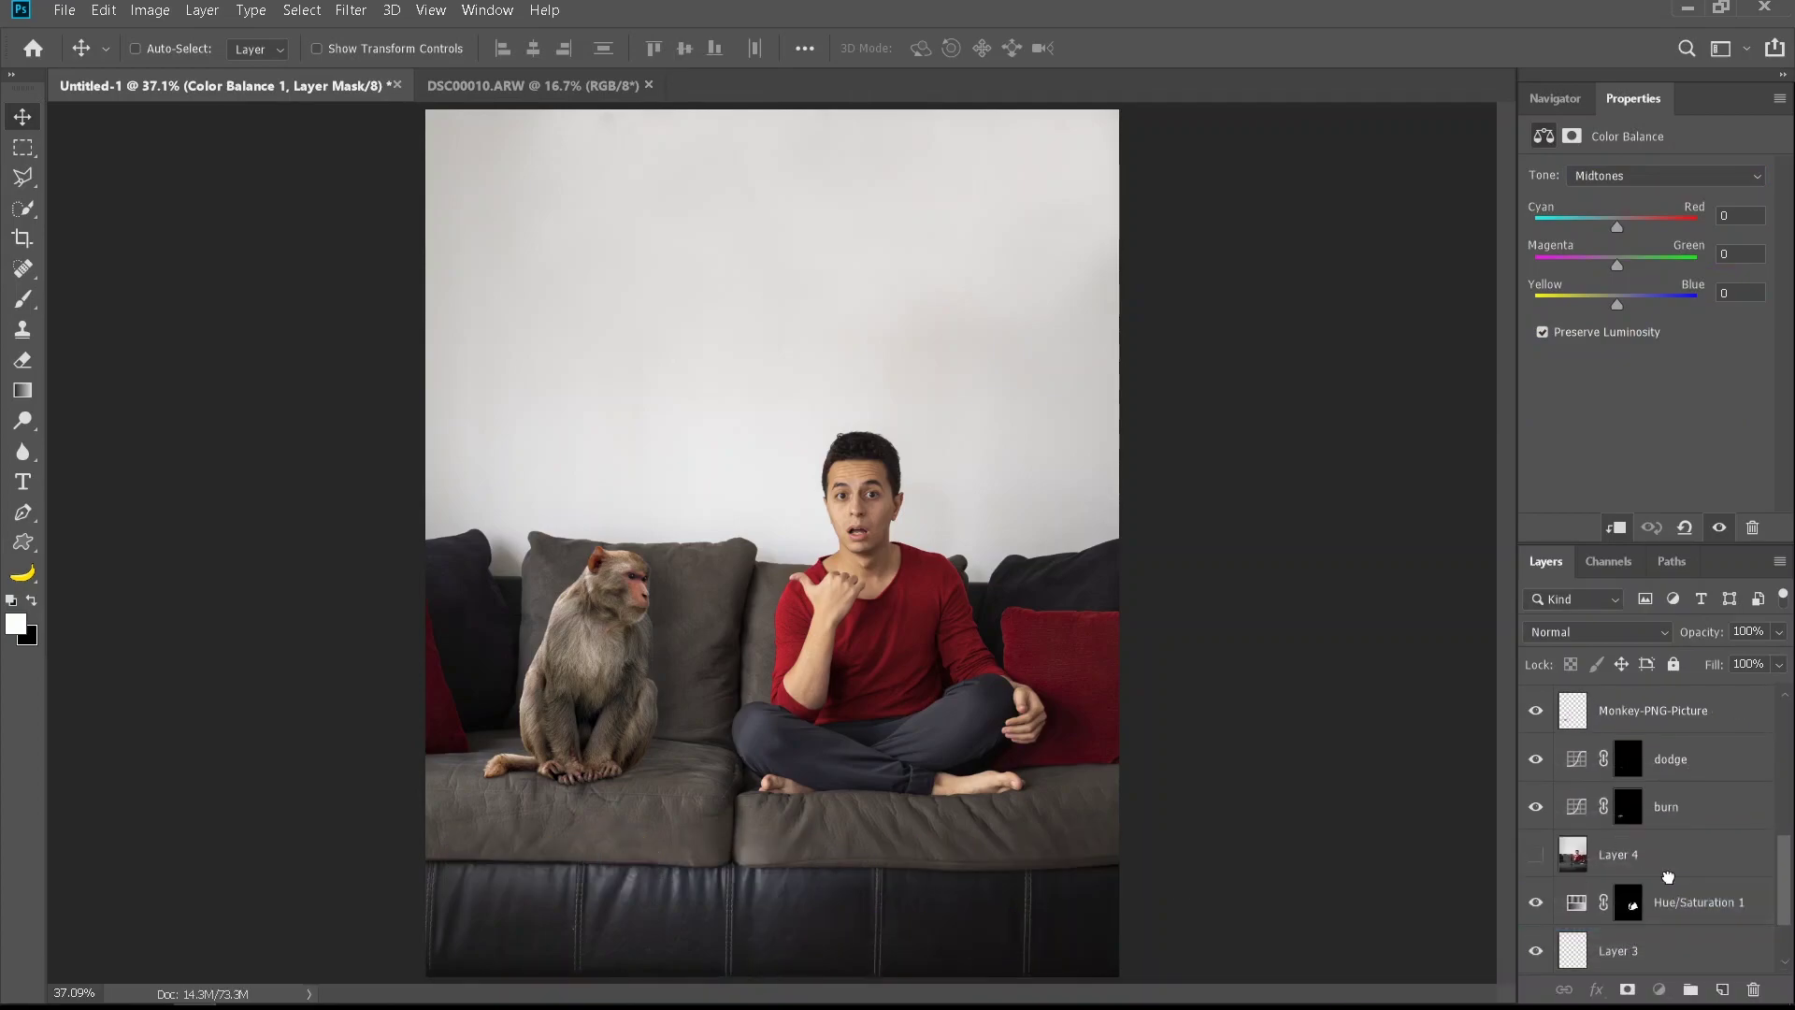
alt+click(1582, 916)
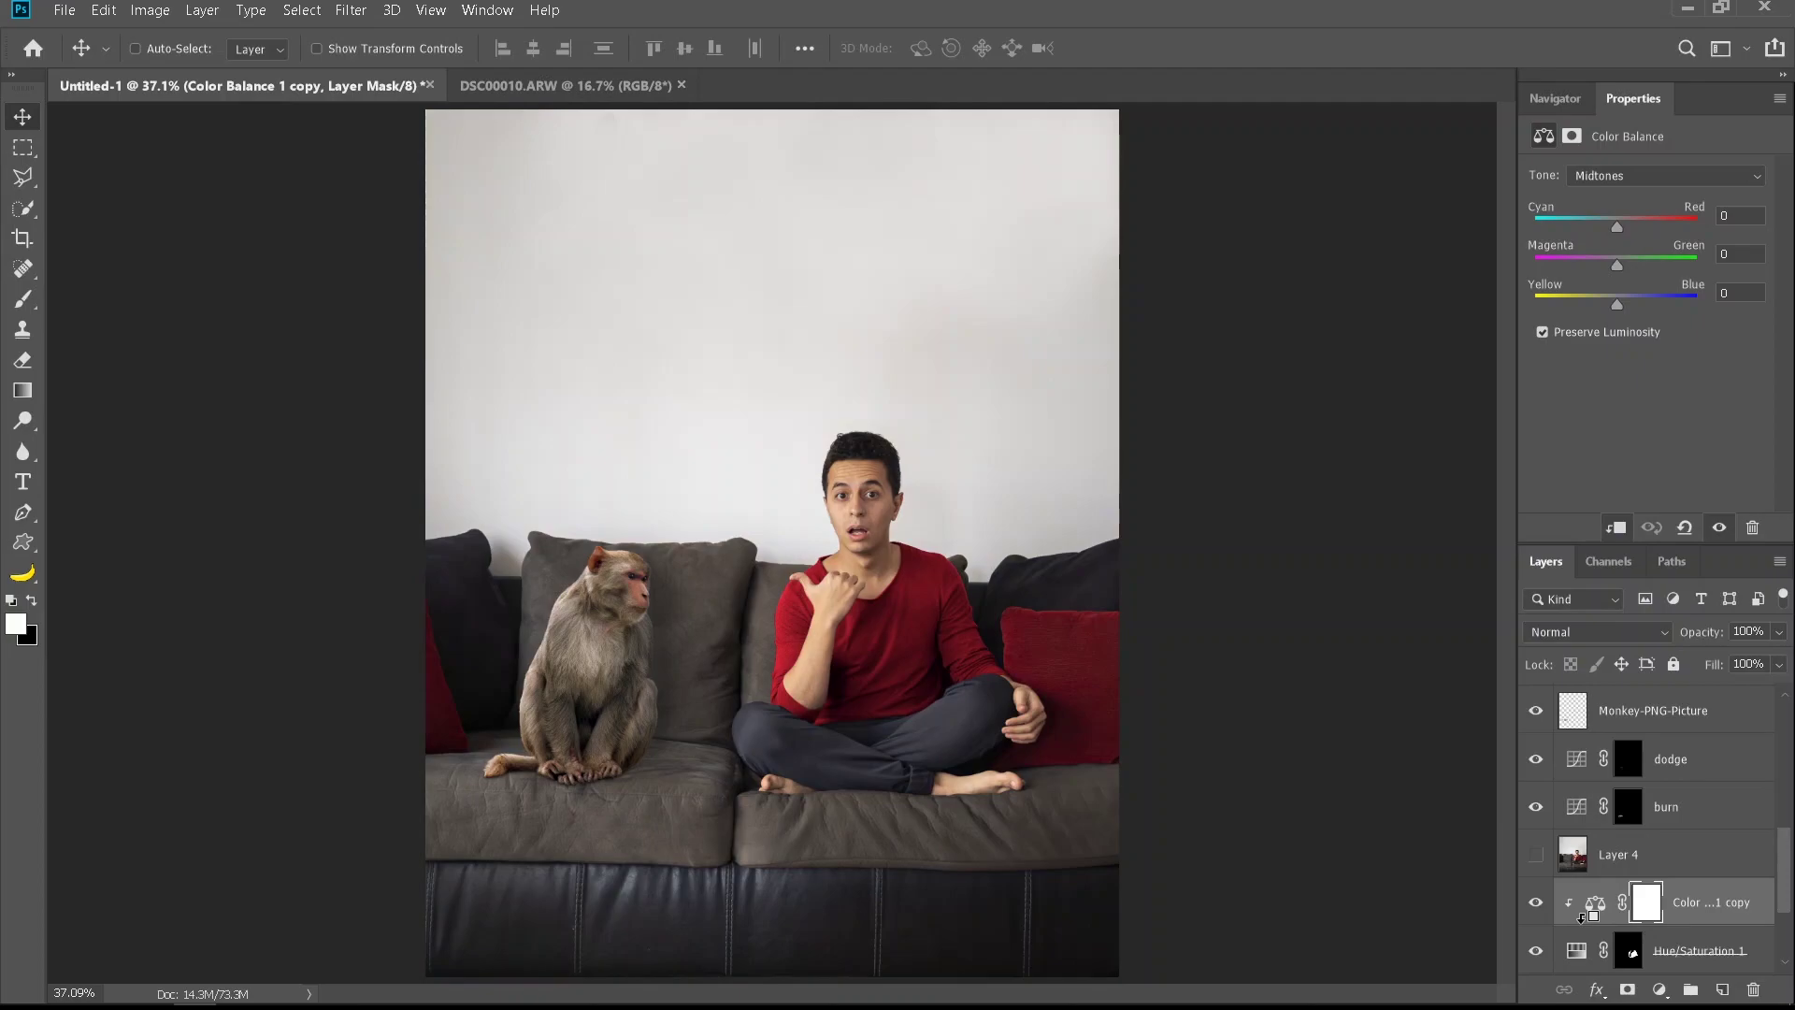
alt+click(1567, 917)
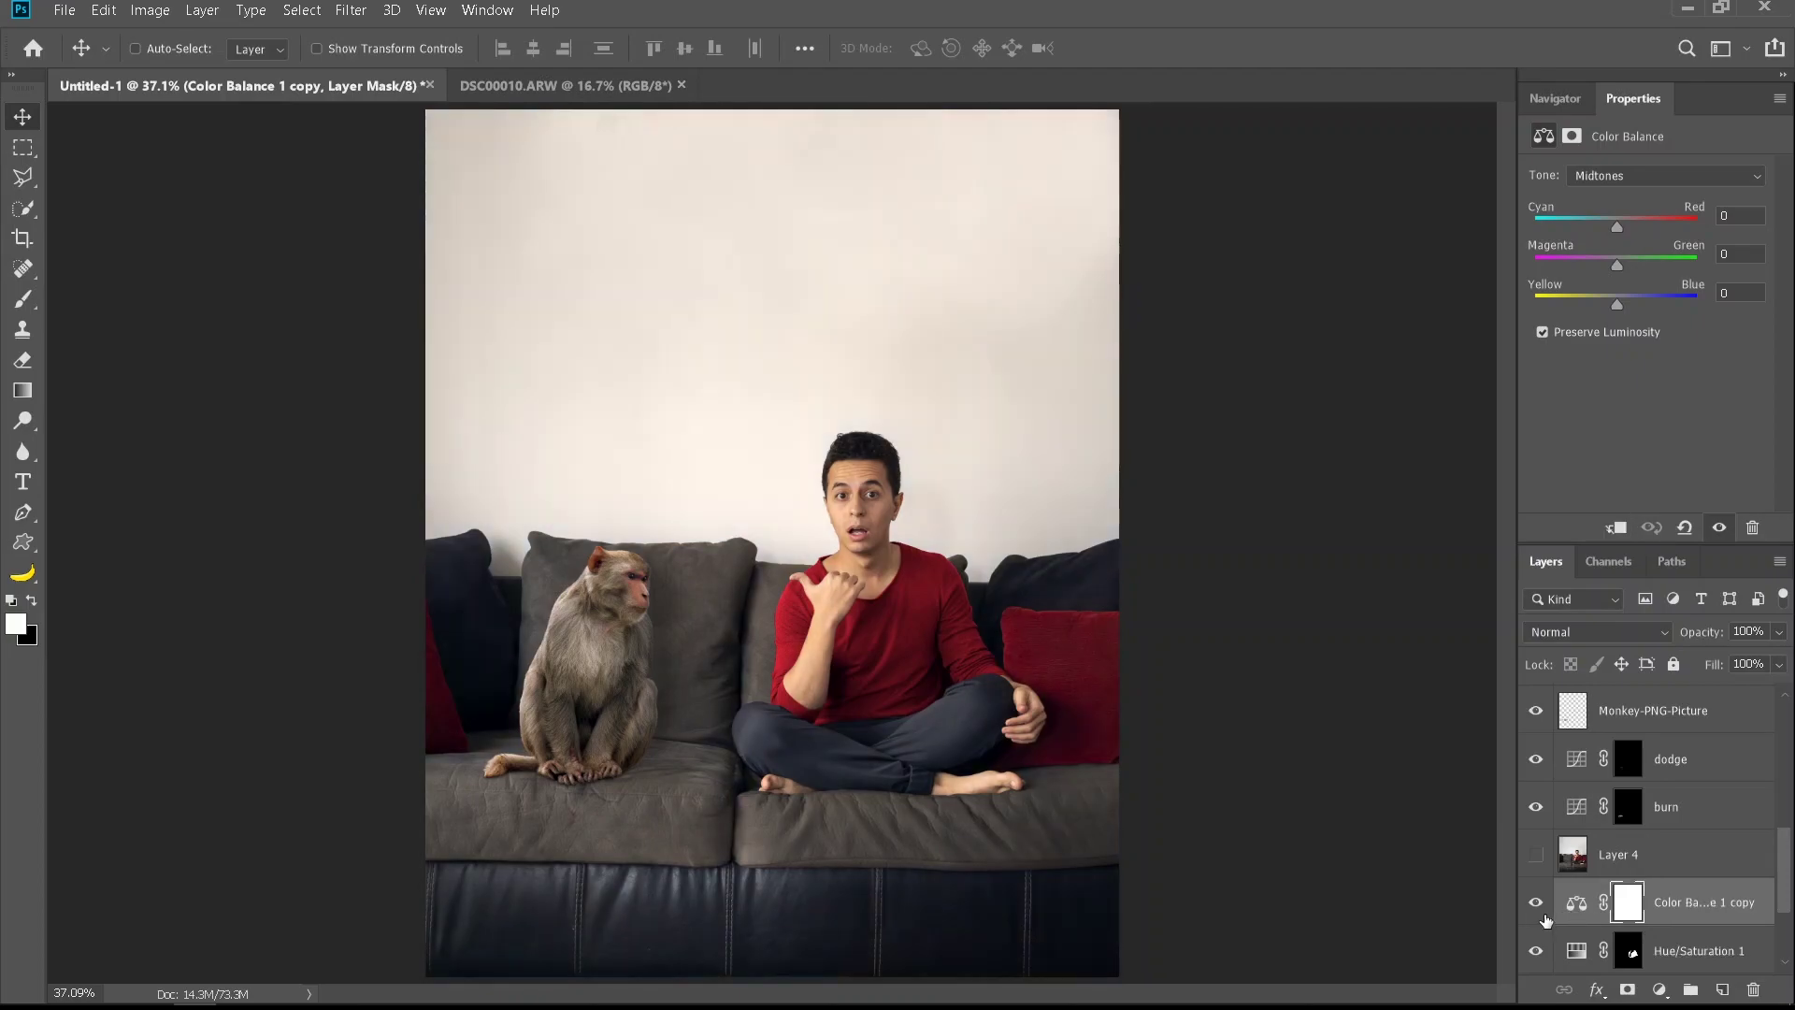
click(1535, 902)
click(1535, 902)
Add an unclipped Hue/Saturation adjustment above Hue/Saturation 1 and set its saturation to -13
scroll(1626, 832, down, 3)
click(1669, 823)
click(1659, 989)
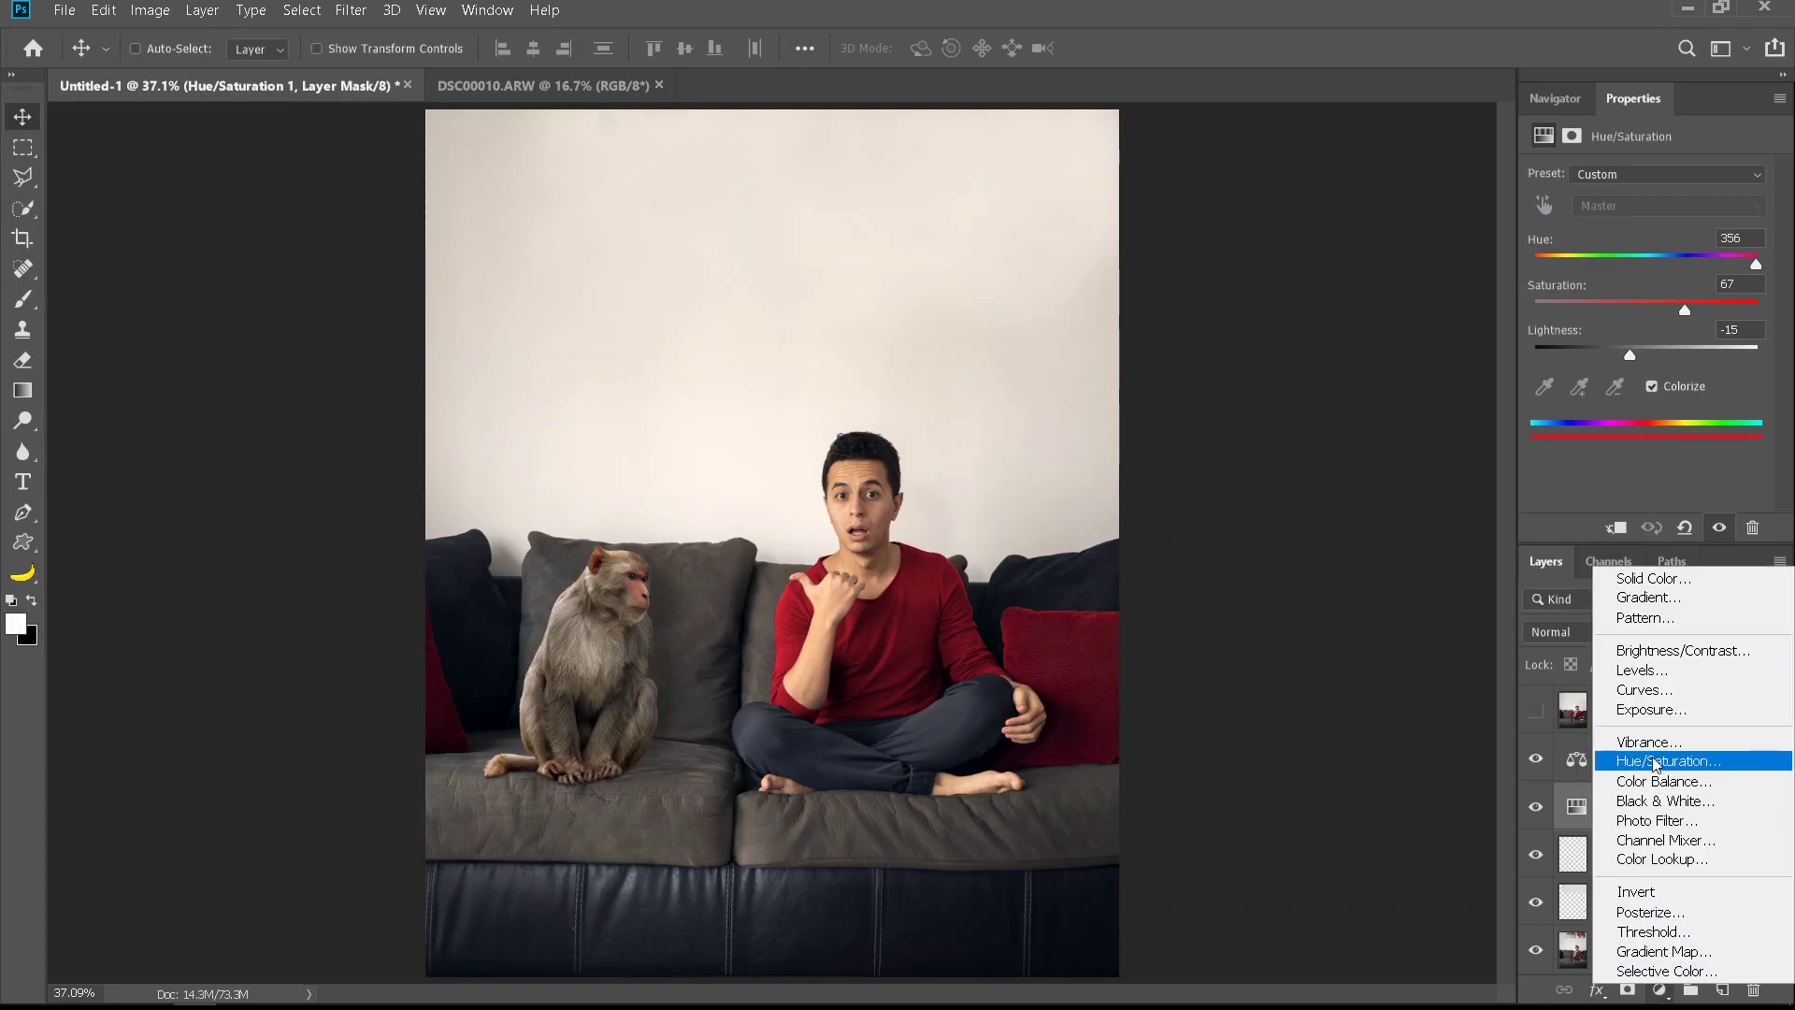
click(1656, 762)
click(1626, 310)
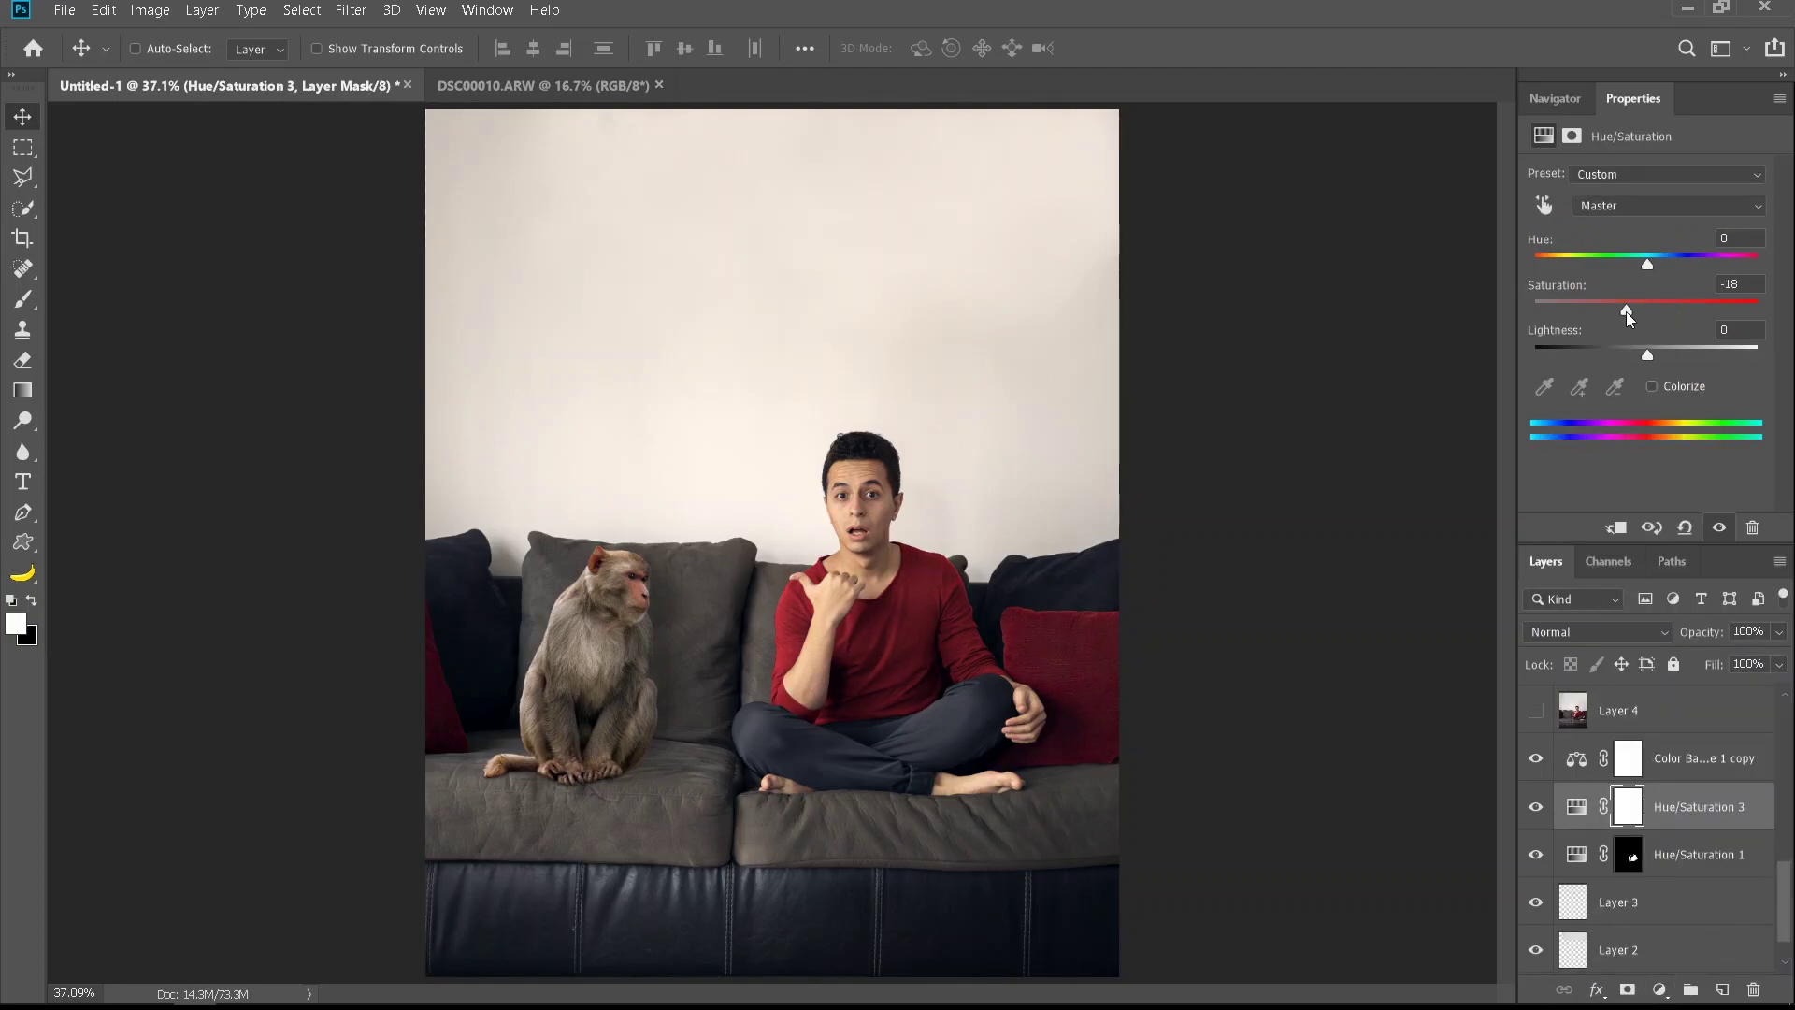
drag(1629, 310, 1632, 311)
Add an unclipped Curves adjustment on top with black output 7 and points at input 64, output 64 and input 189, output 186
scroll(844, 661, down, 1)
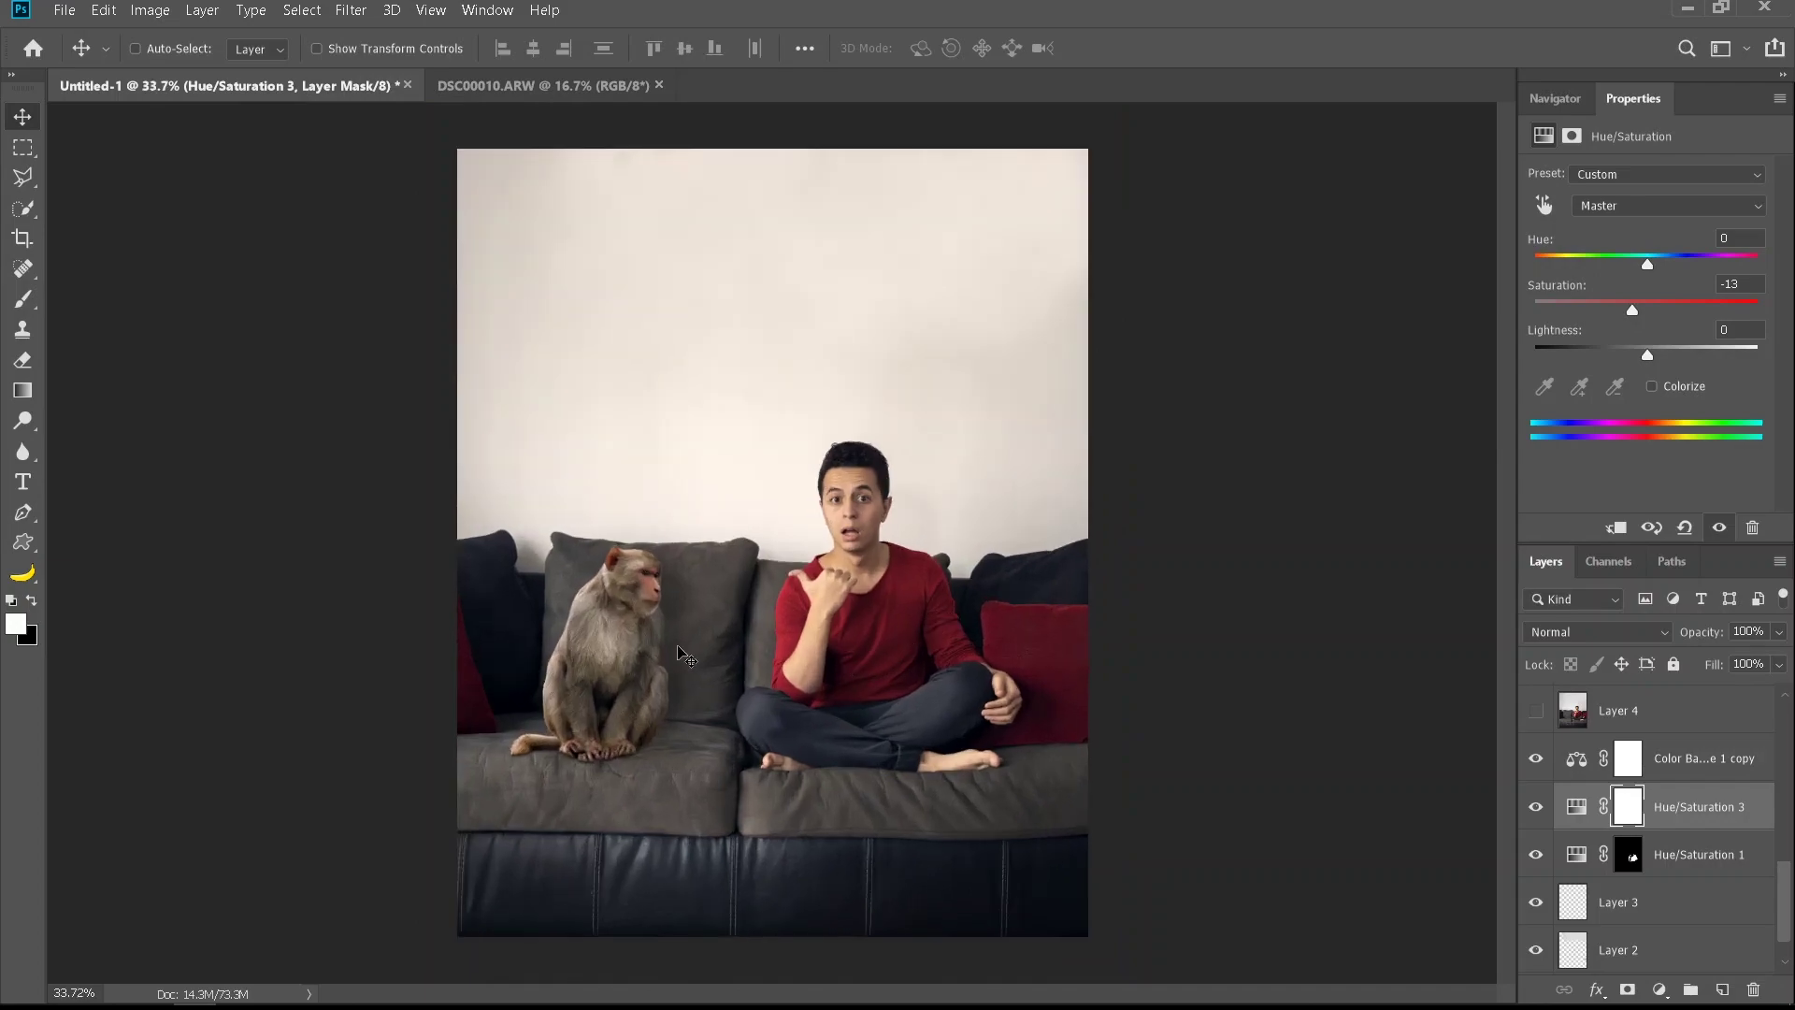
scroll(1669, 835, up, 6)
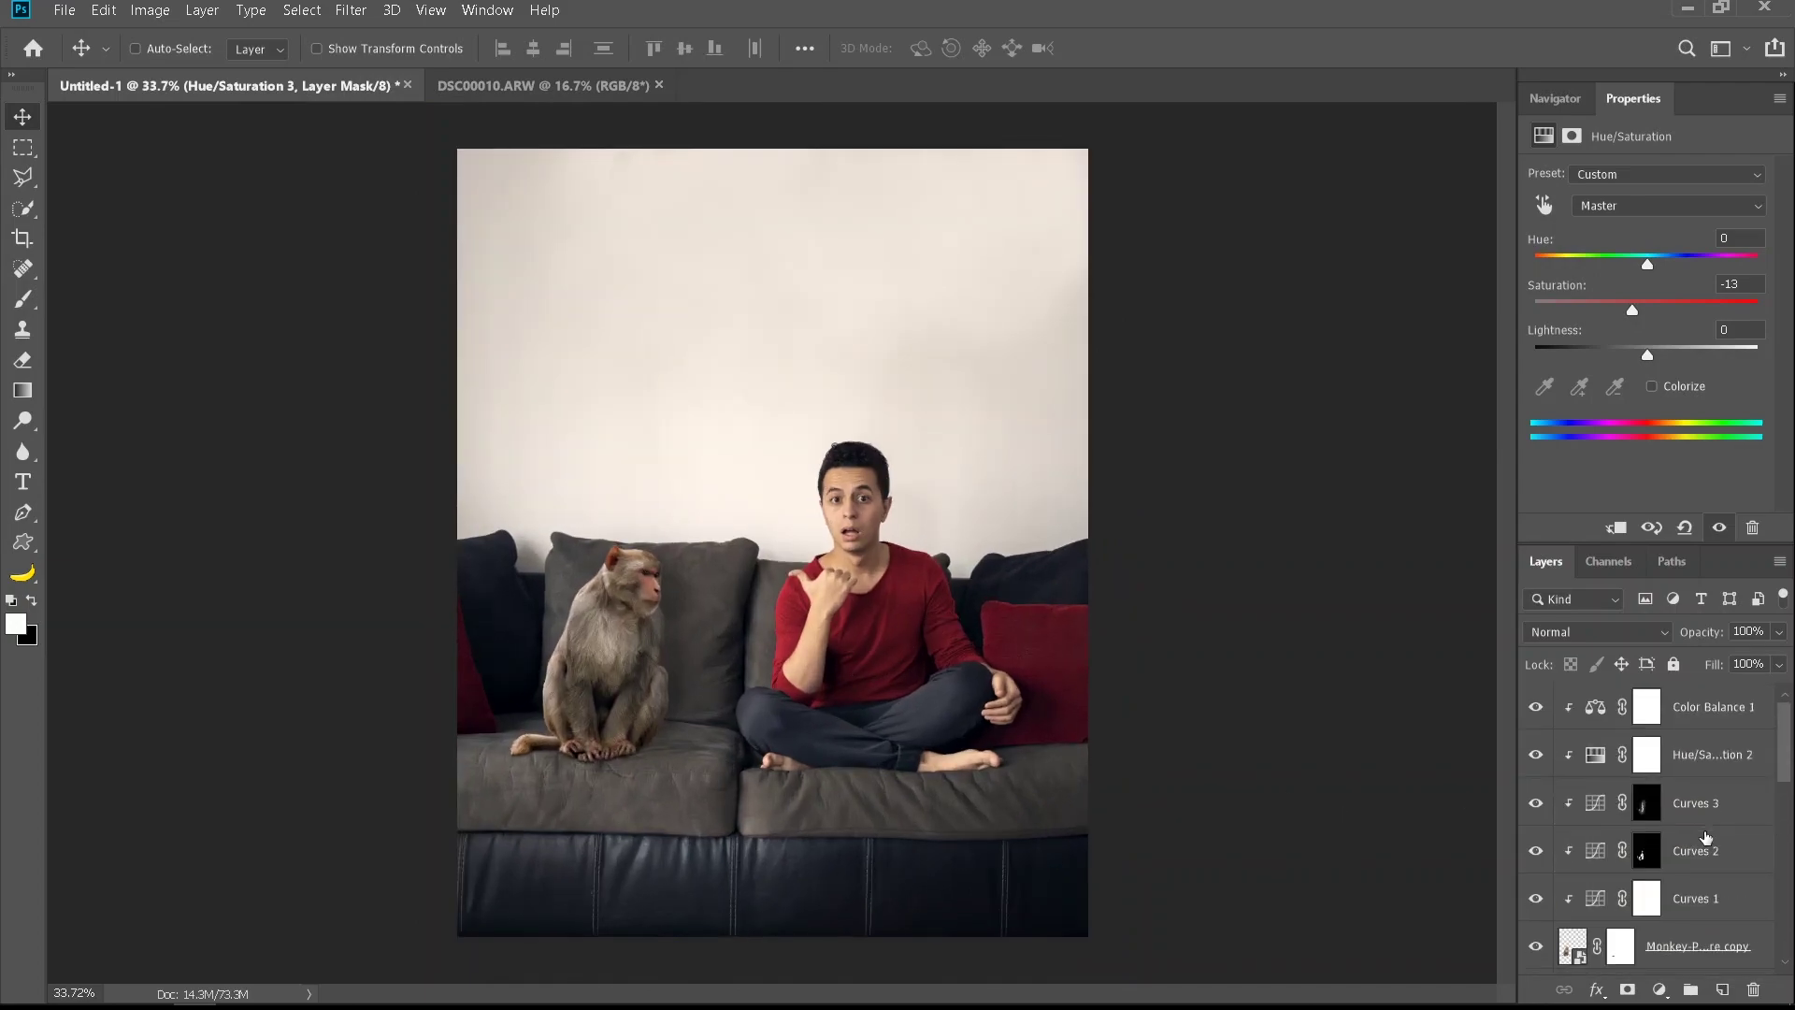
scroll(678, 678, up, 5)
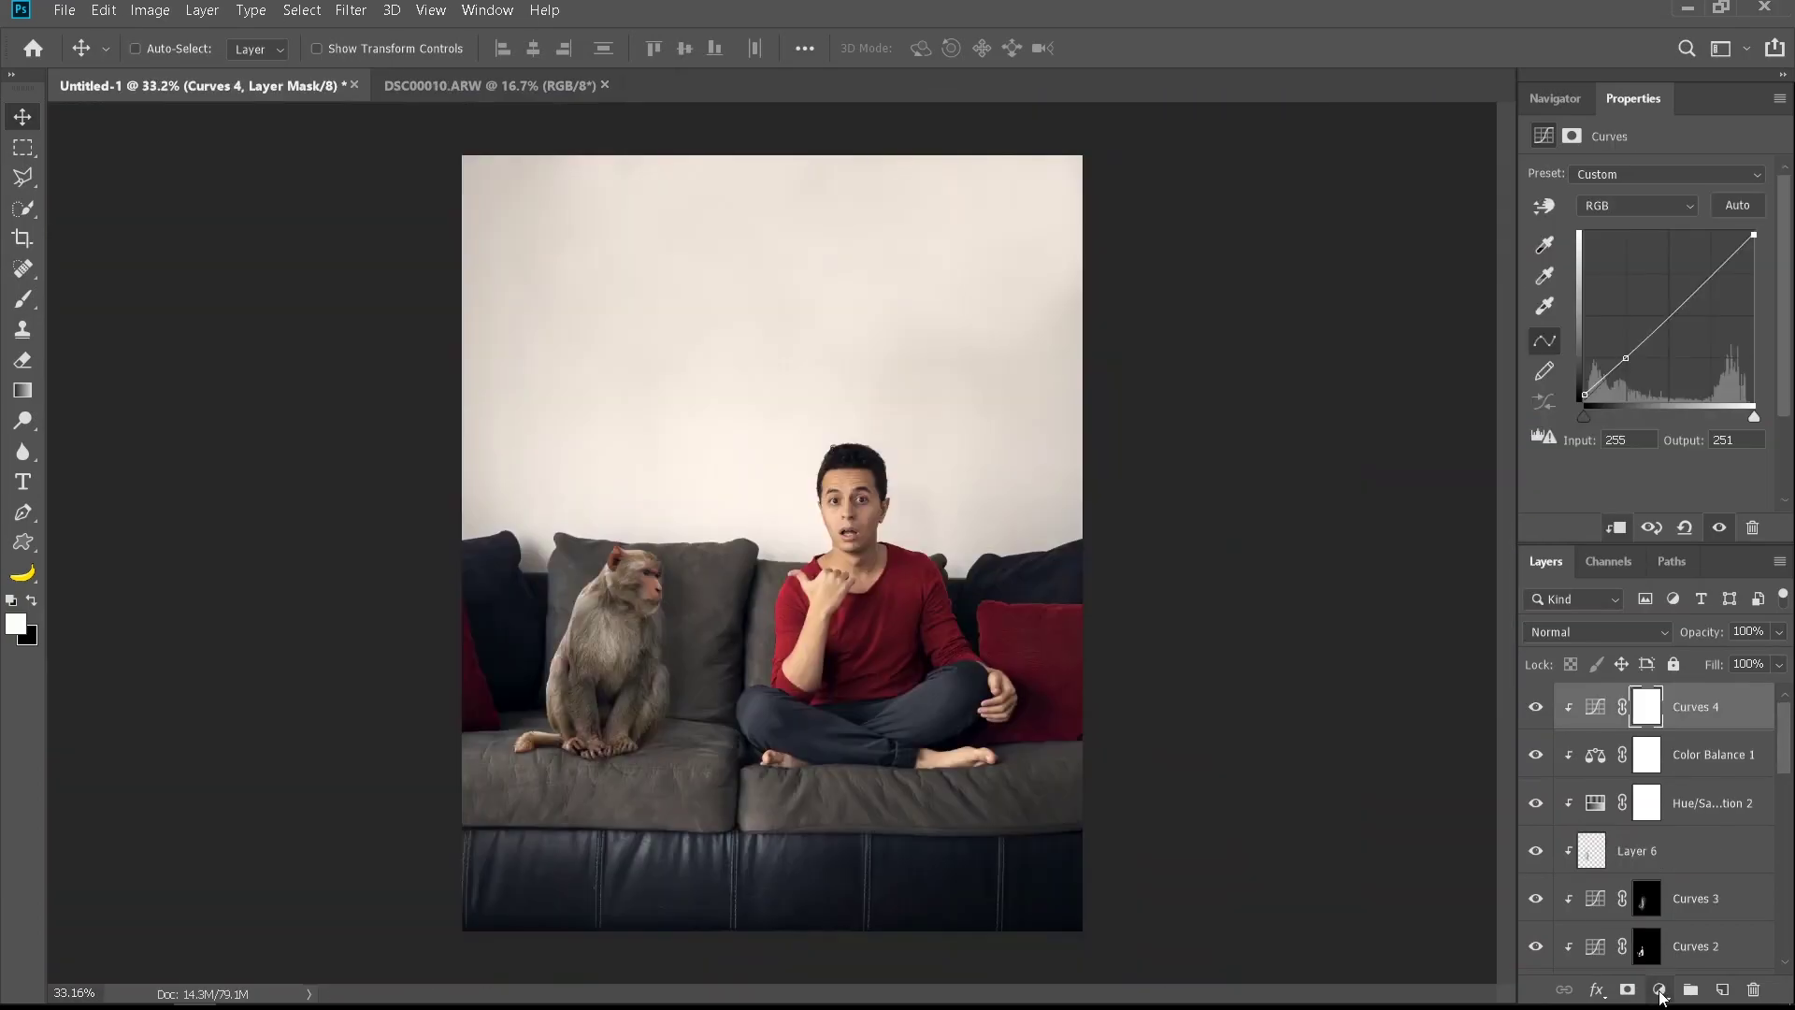
click(1660, 989)
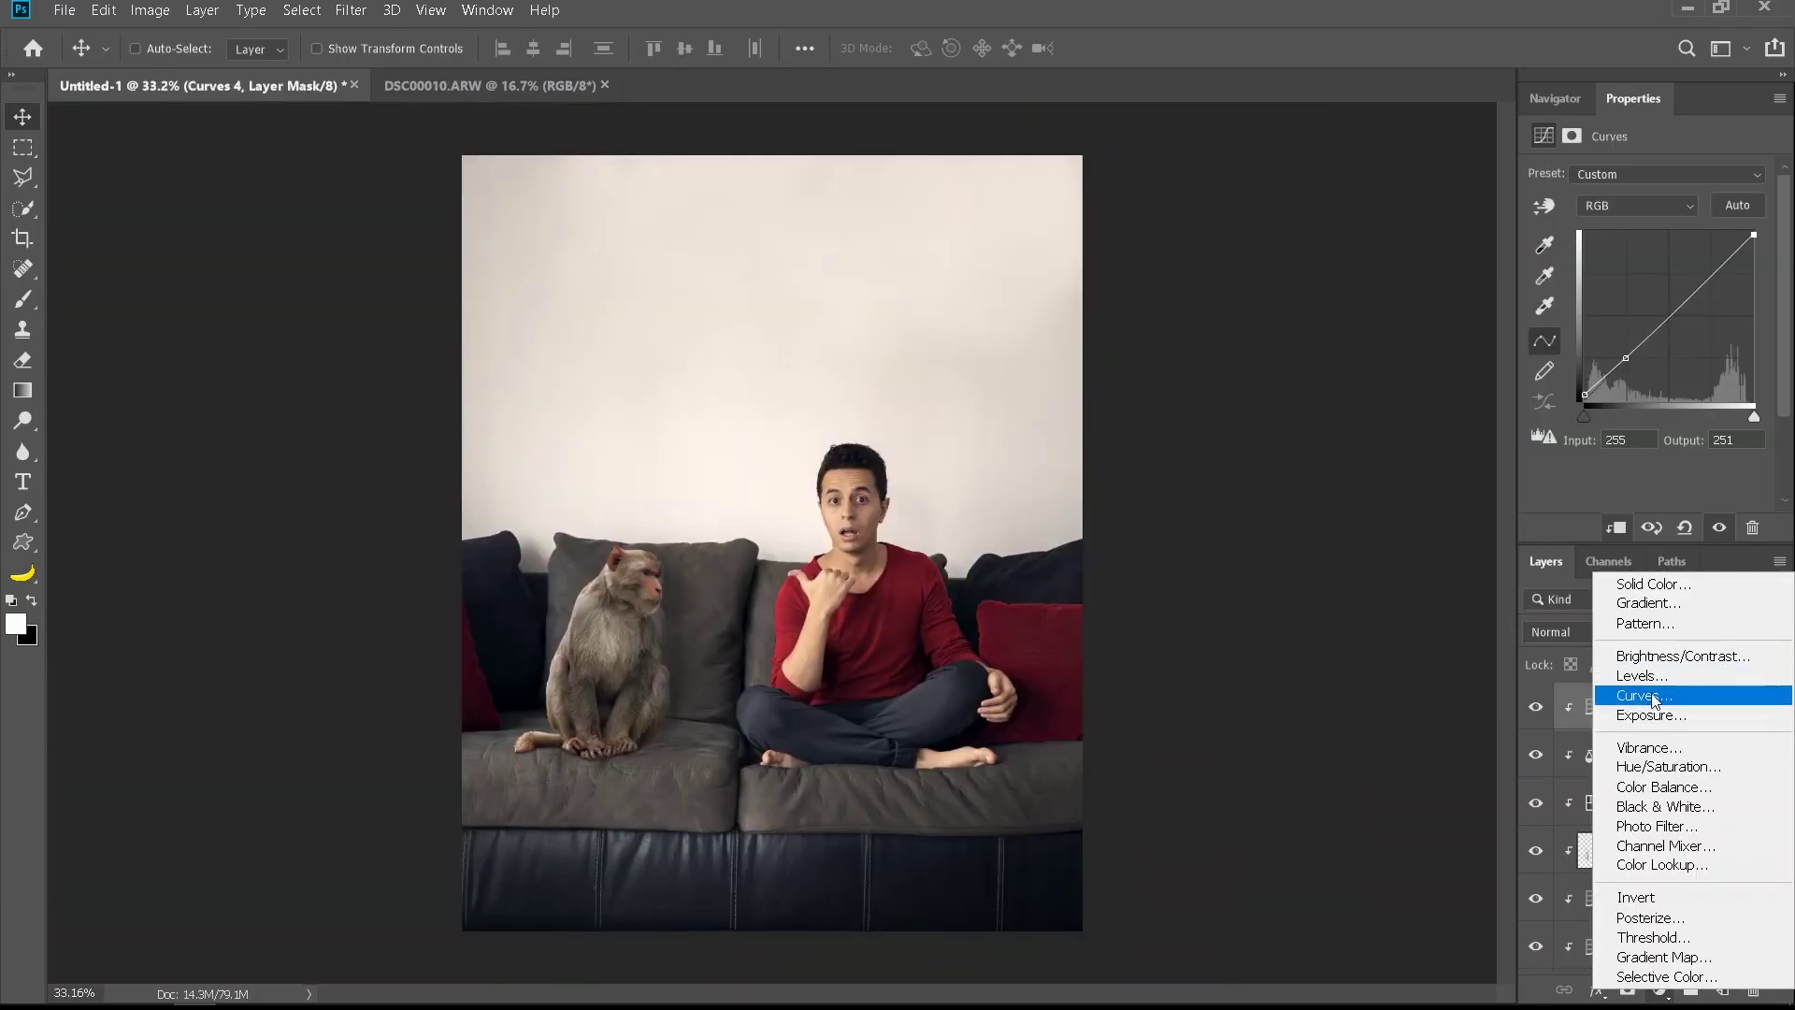
click(1655, 702)
click(1584, 399)
drag(1579, 398, 1576, 396)
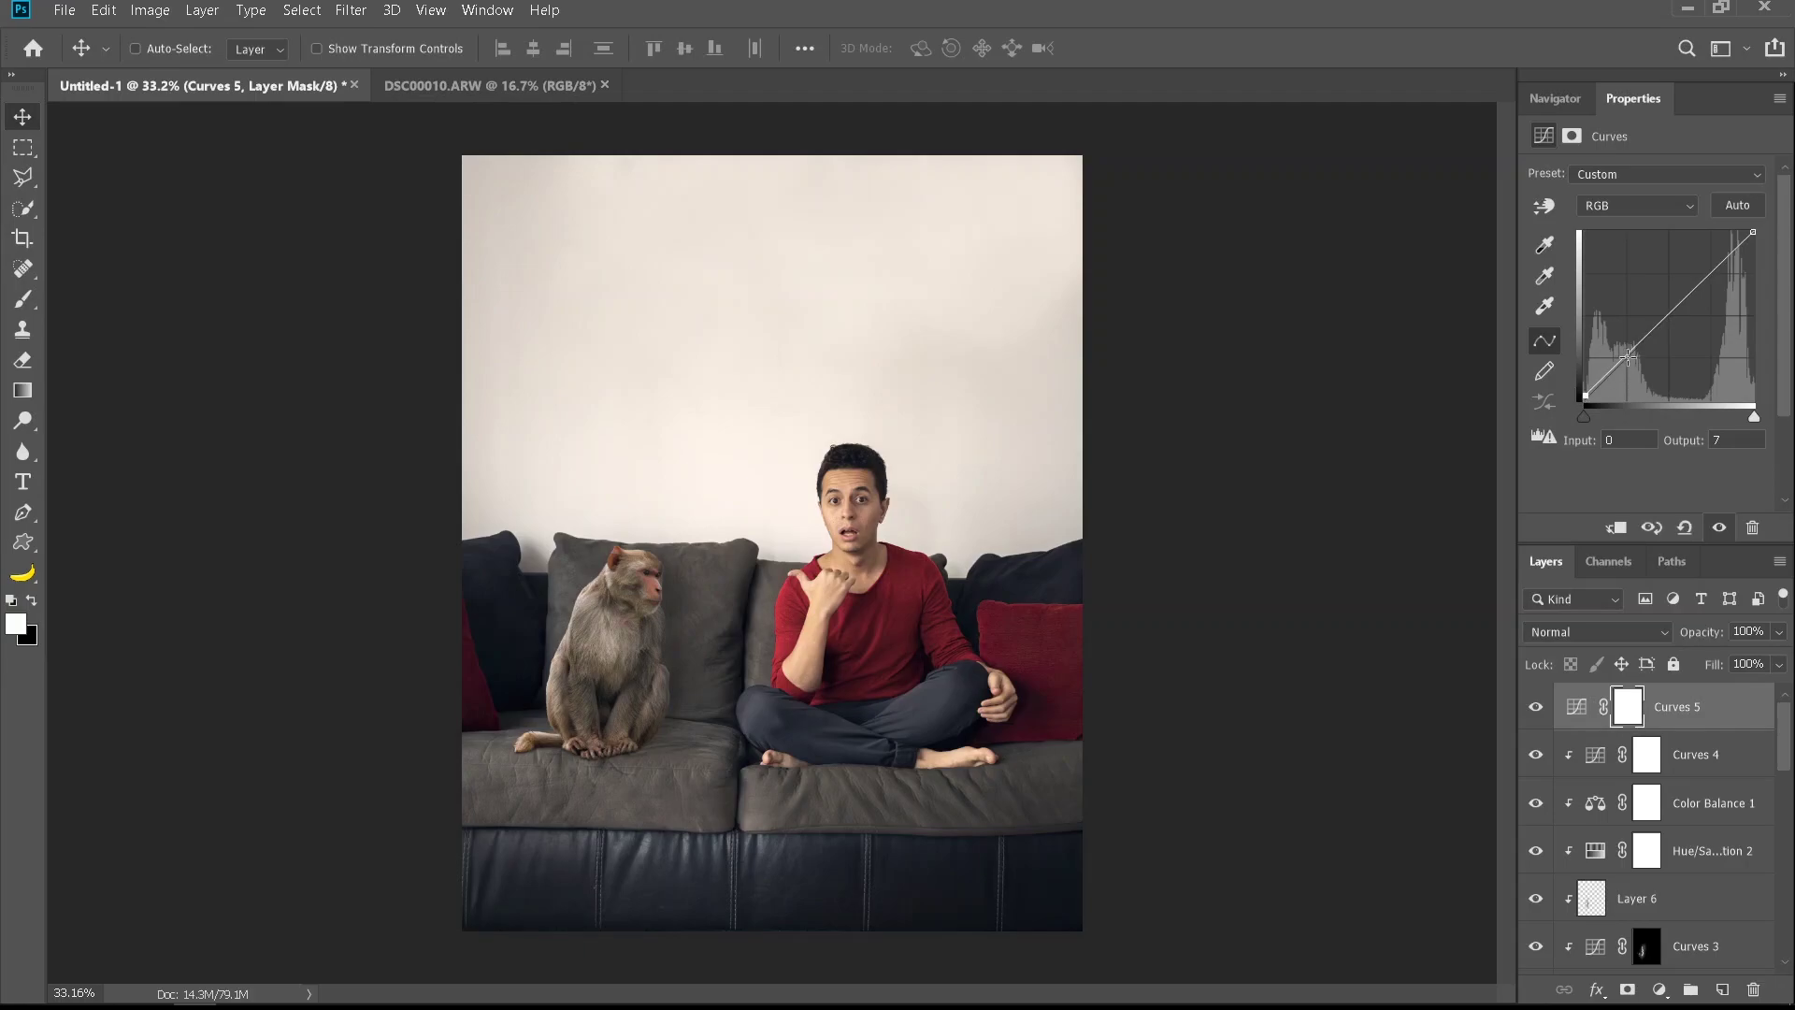
drag(1628, 357, 1628, 361)
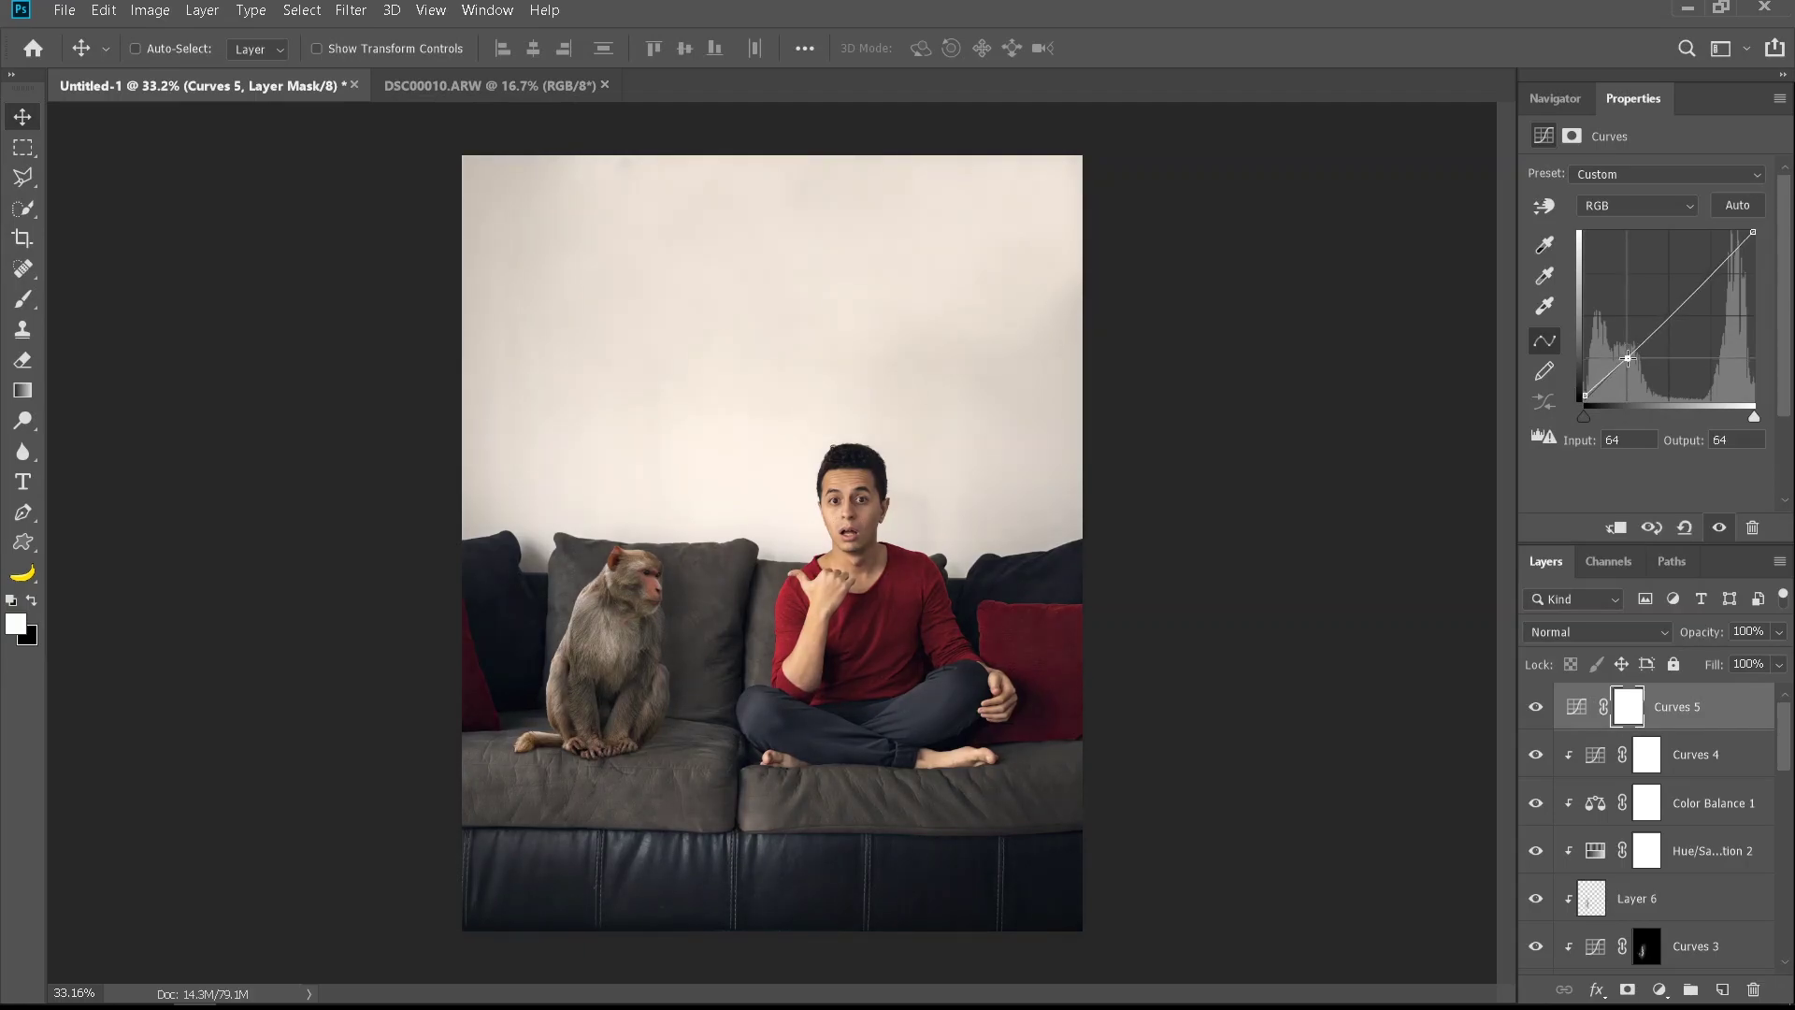
drag(1715, 270, 1715, 276)
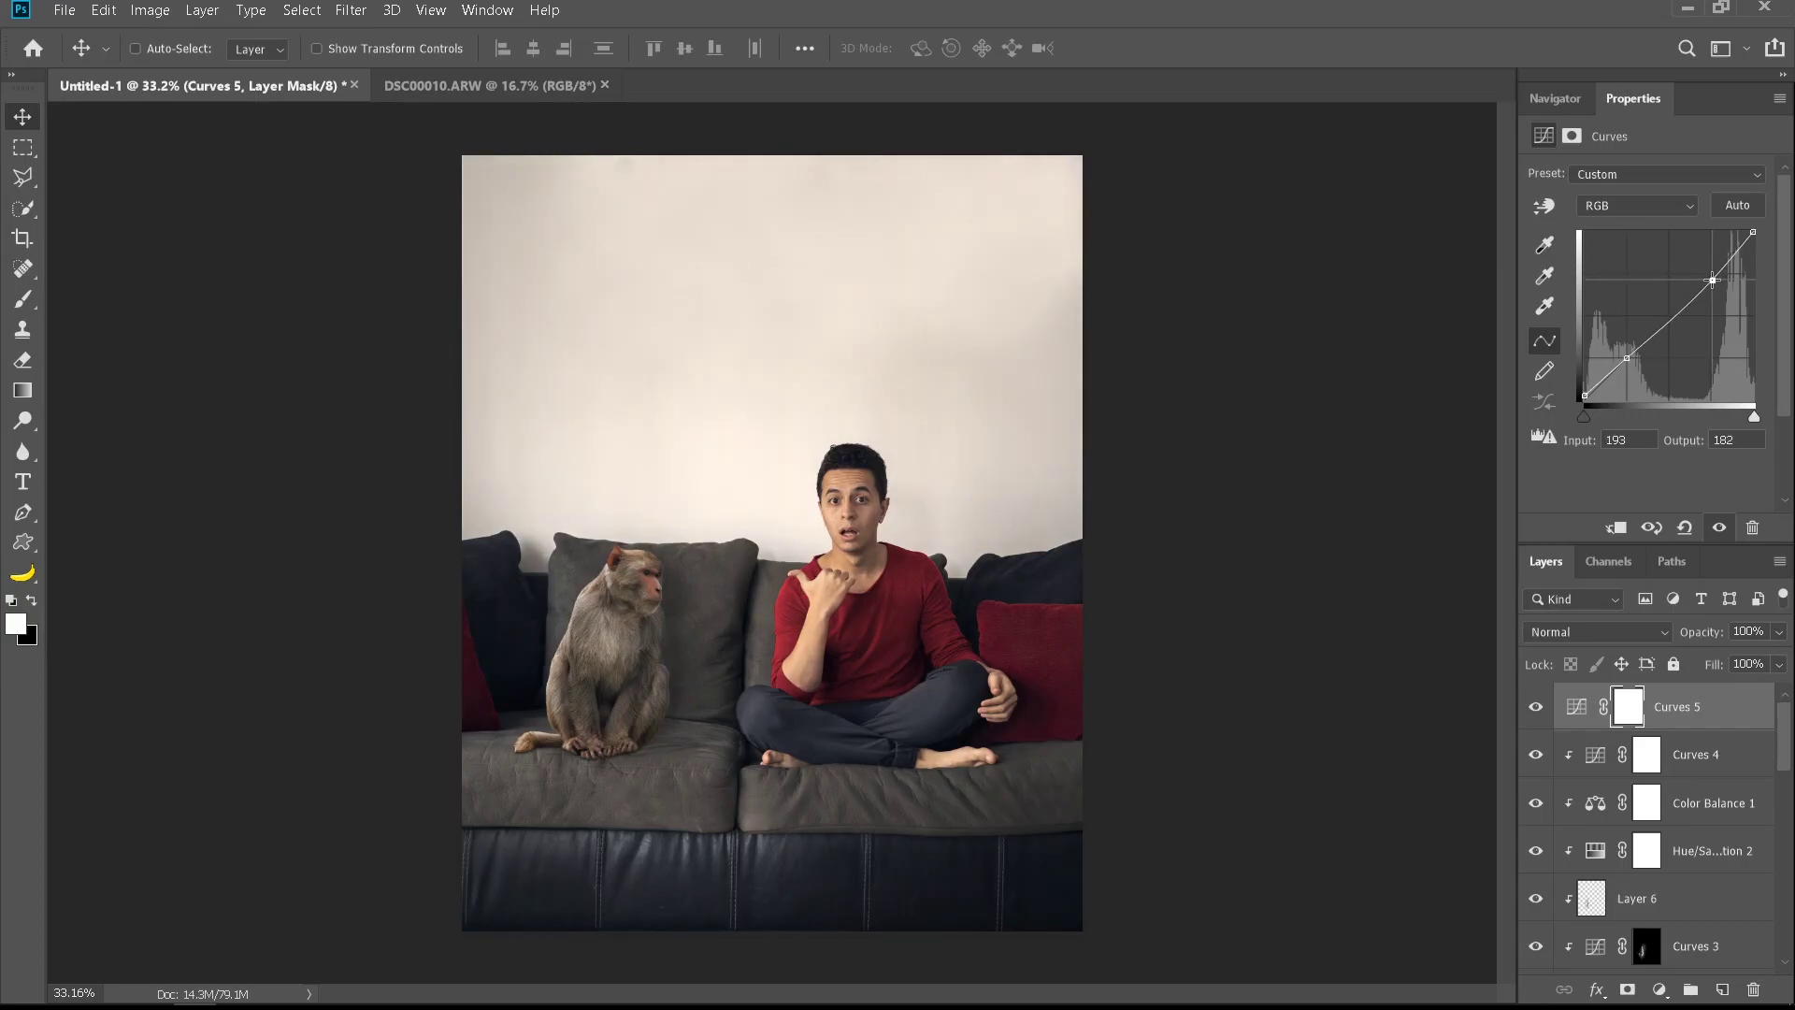
drag(1718, 274, 1711, 278)
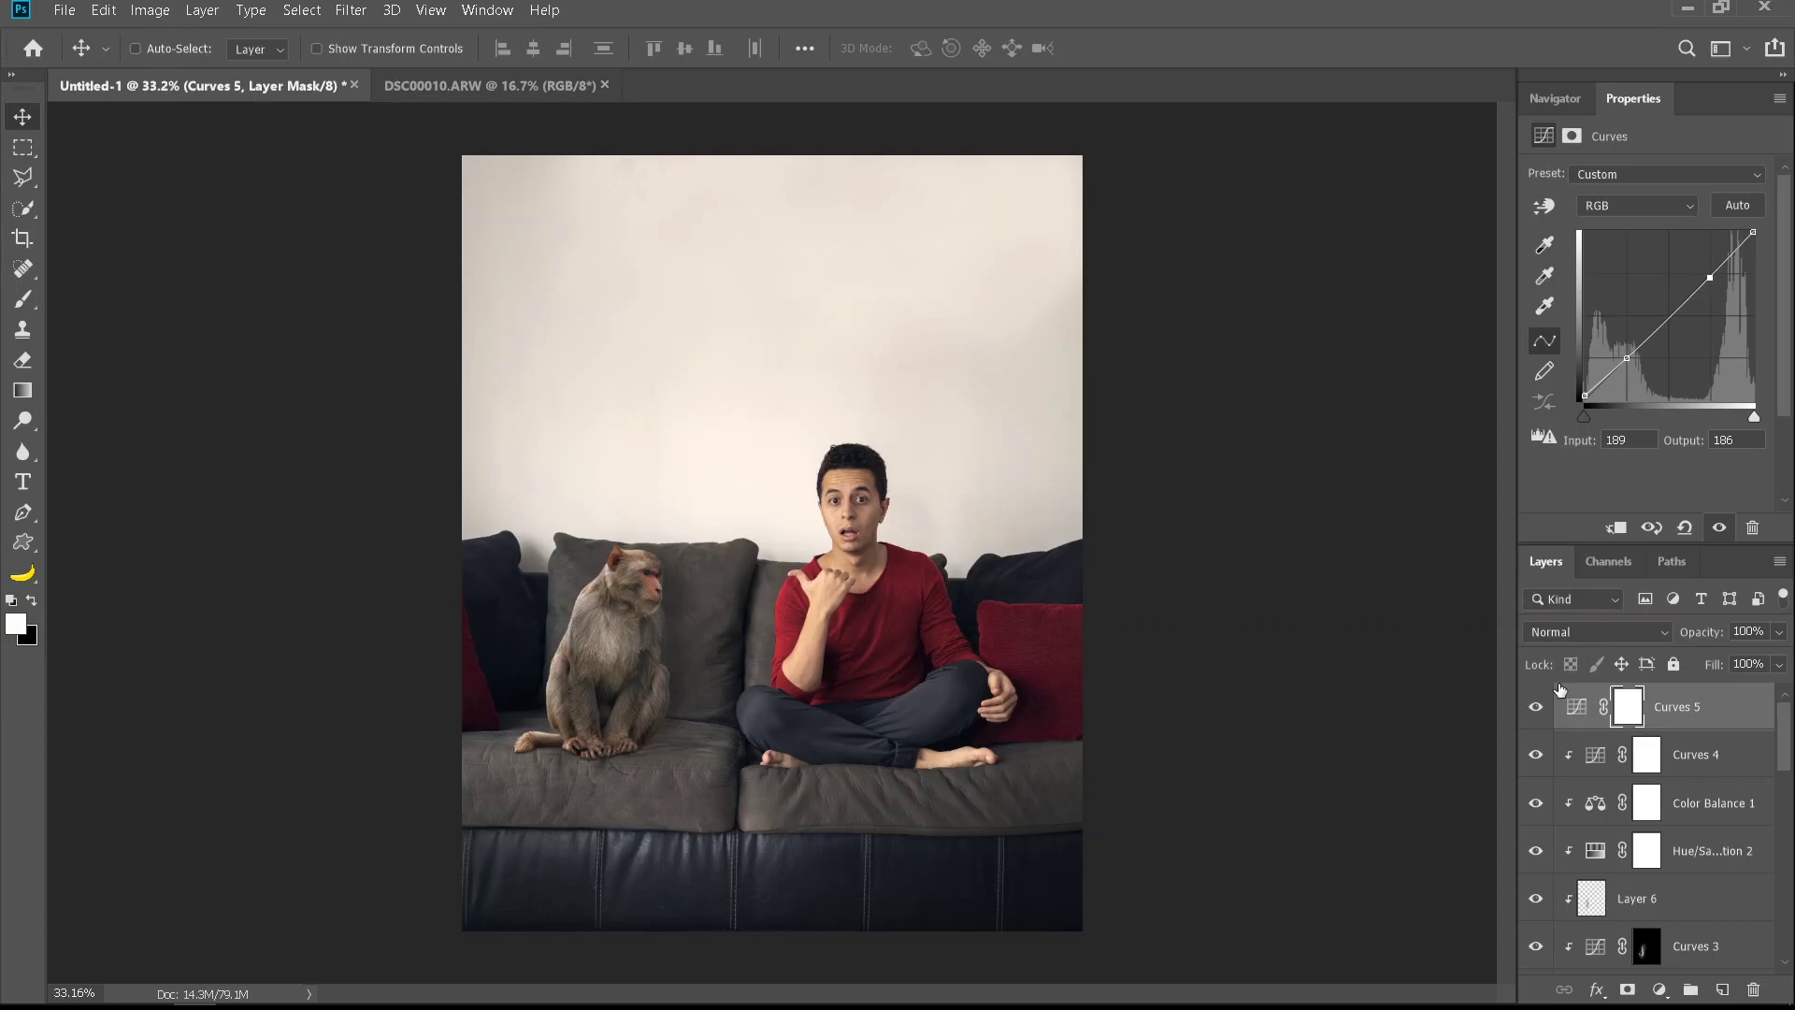
click(1538, 707)
scroll(822, 706, up, 2)
scroll(822, 706, down, 1)
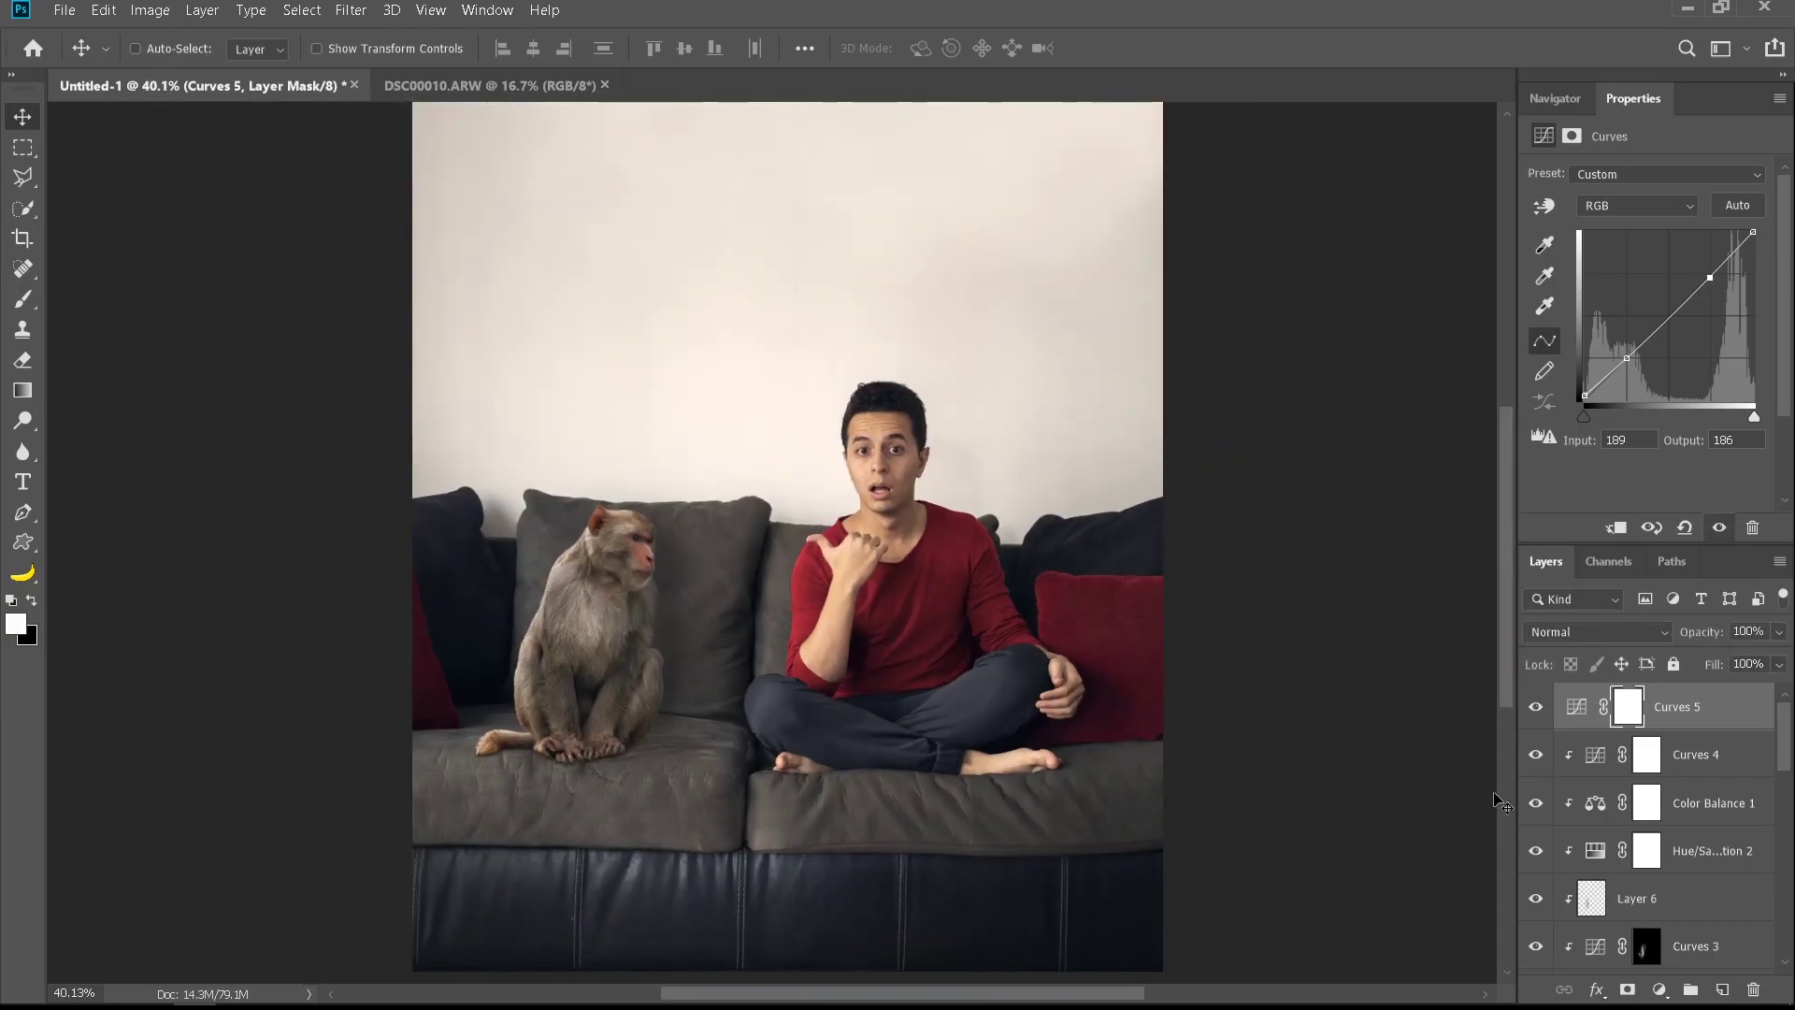
Add a Gradient Map adjustment on top using the dark blue to orange and cream preset, and remove its second color stop
click(1657, 982)
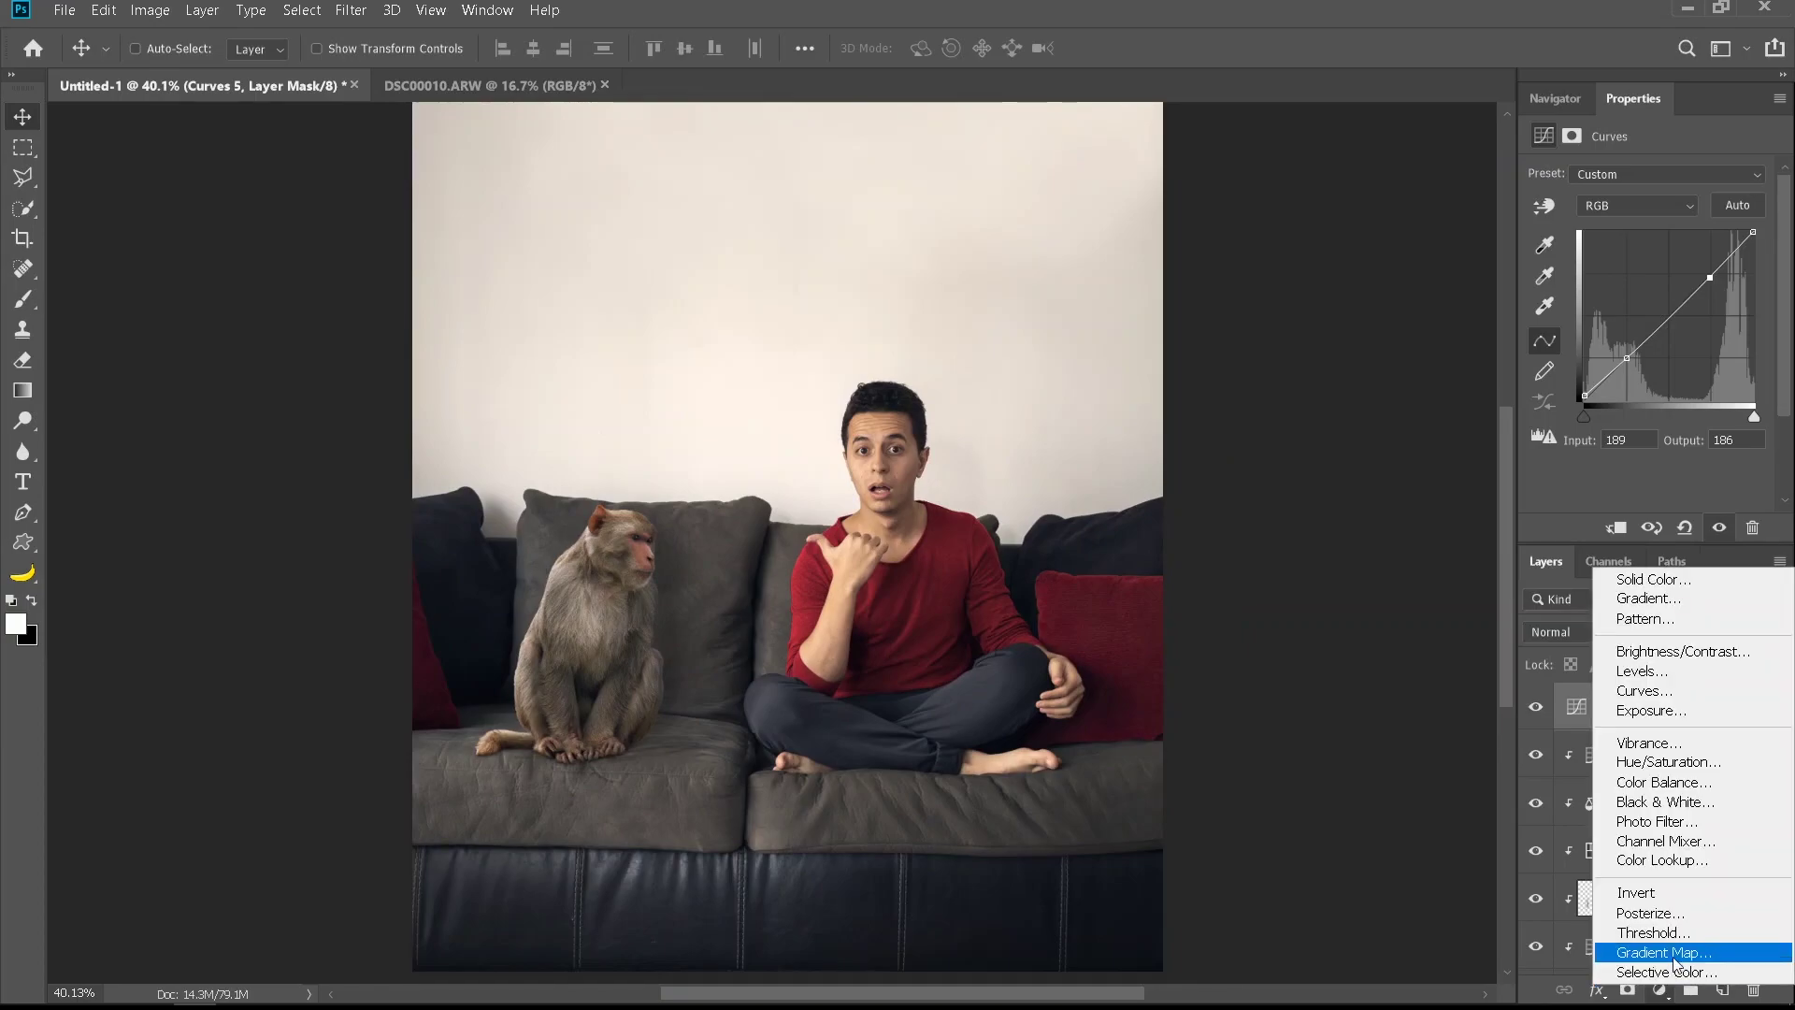
click(1663, 952)
click(1594, 184)
click(497, 177)
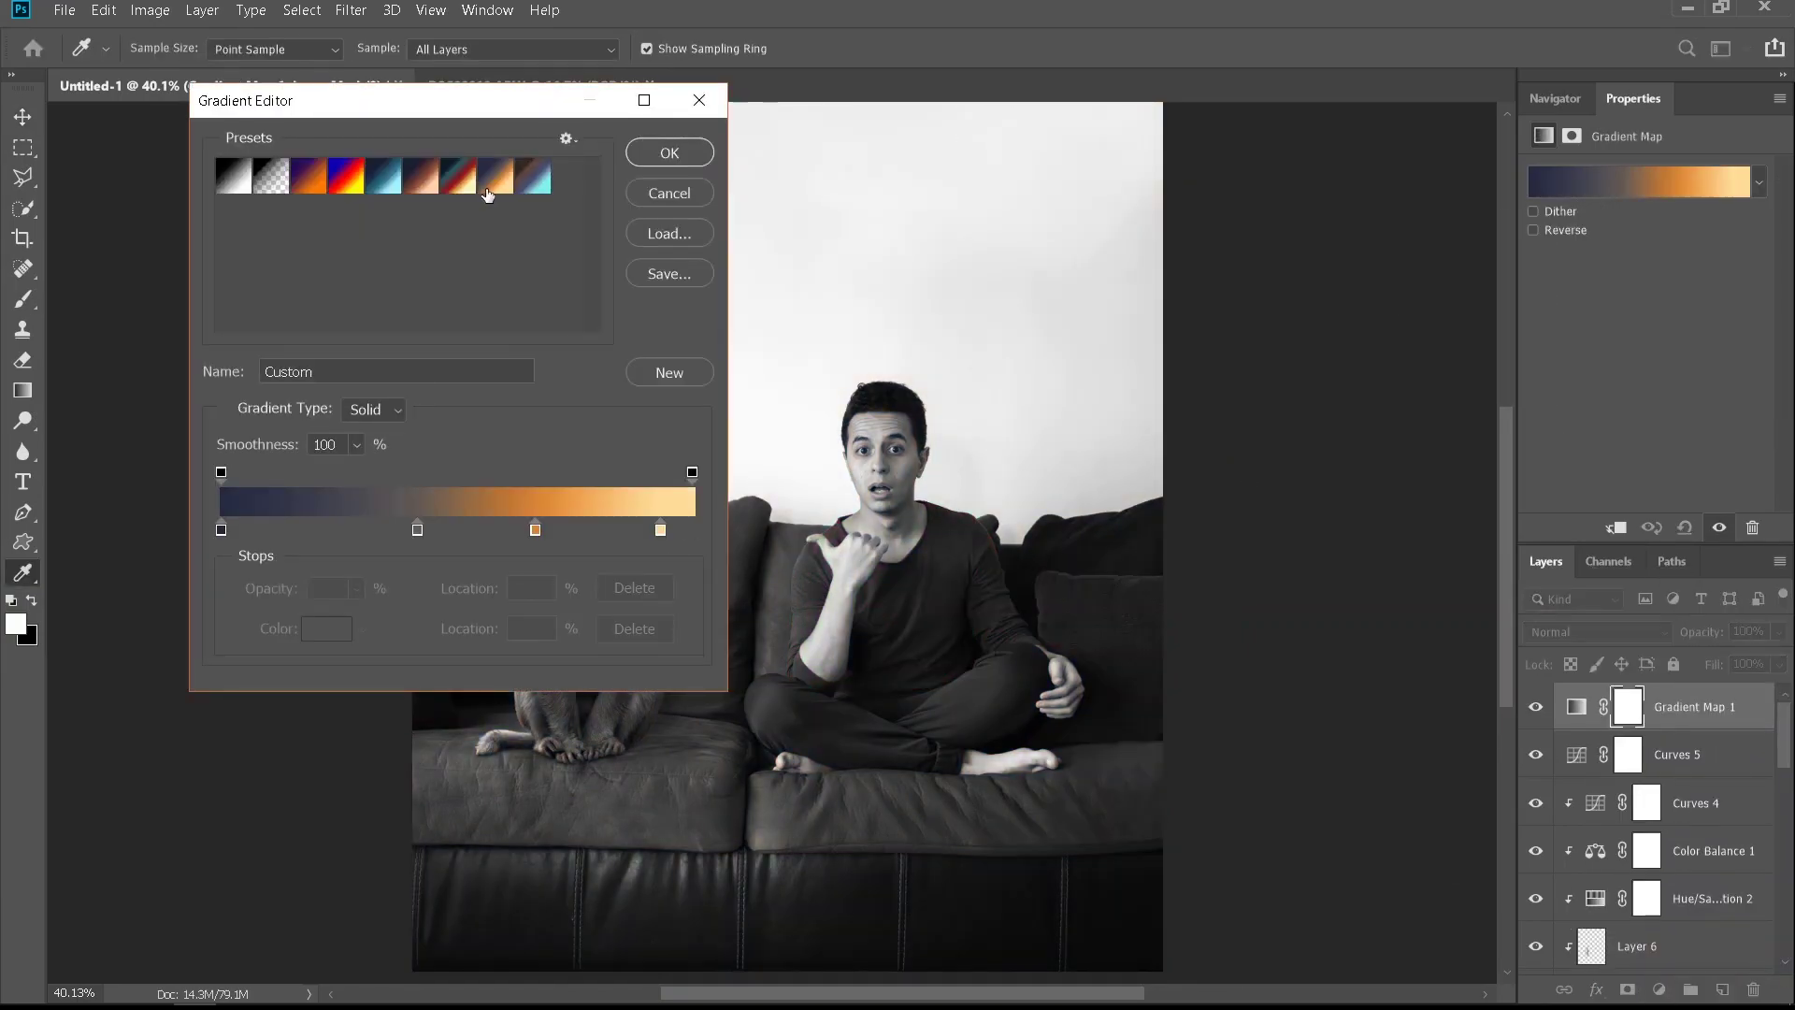
drag(418, 530, 458, 561)
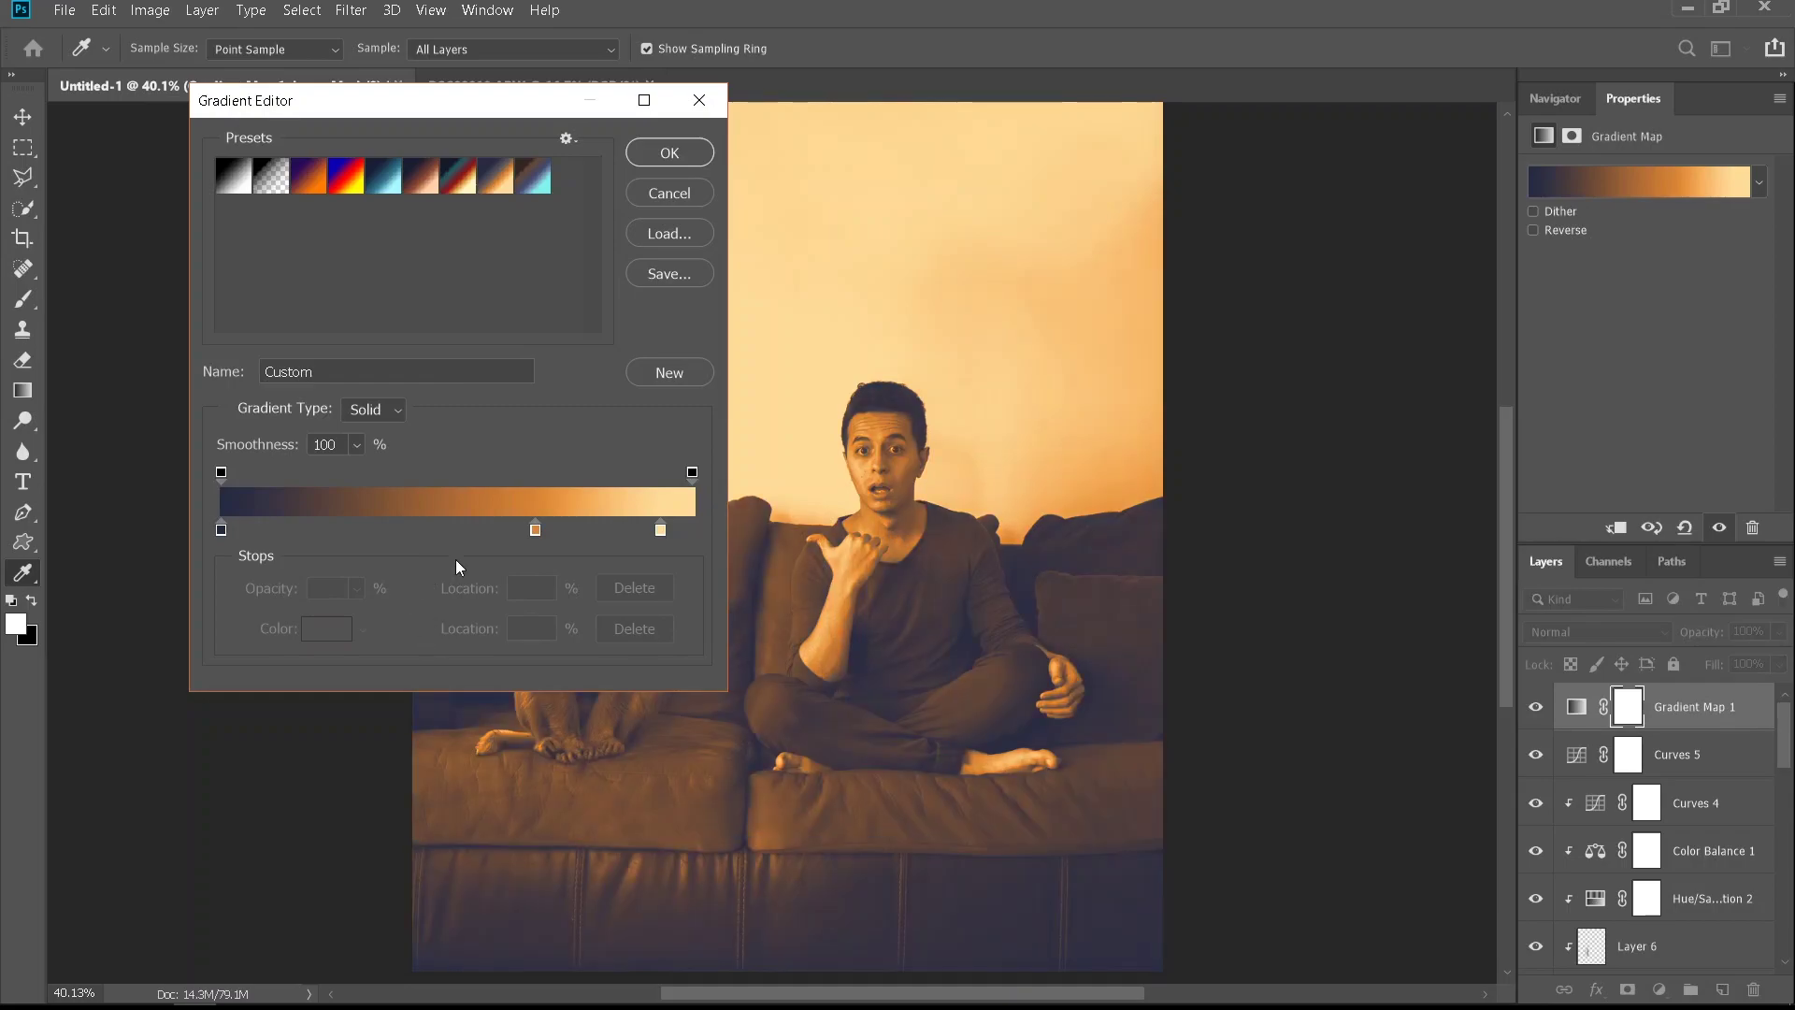
Change the gradient's first color stop to muted dark blue #323448
double_click(223, 530)
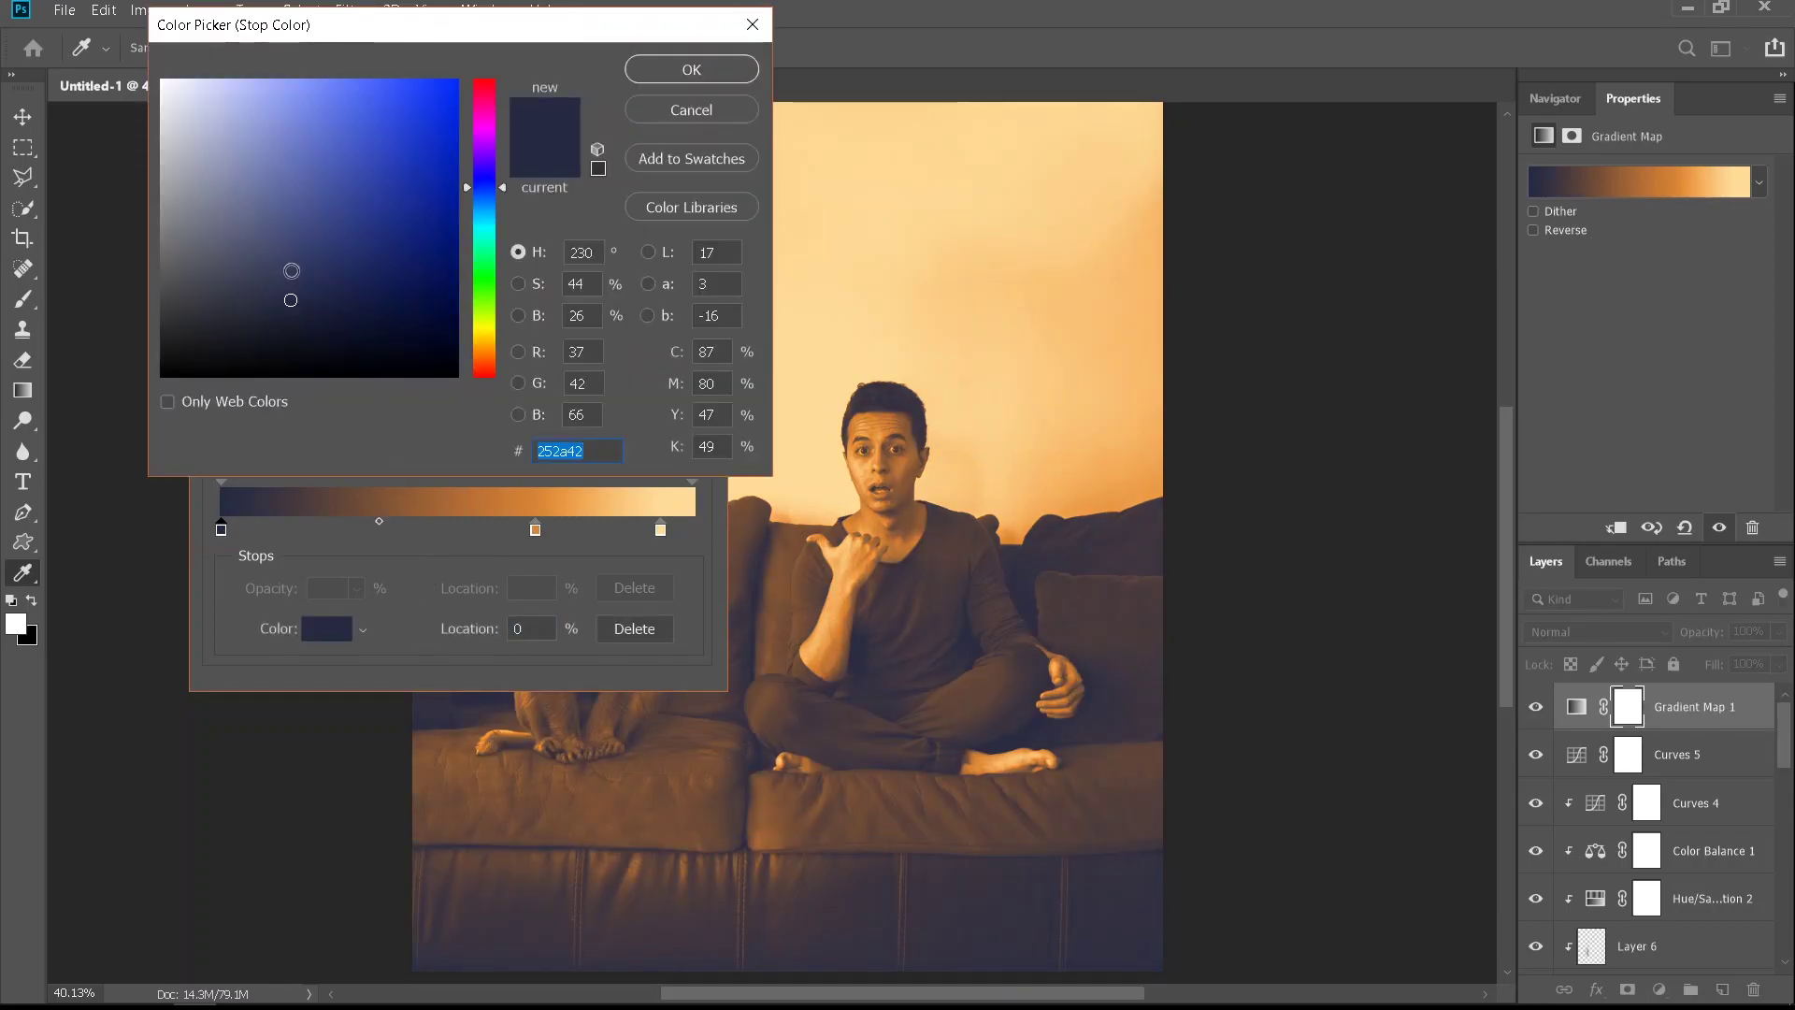
drag(291, 271, 240, 288)
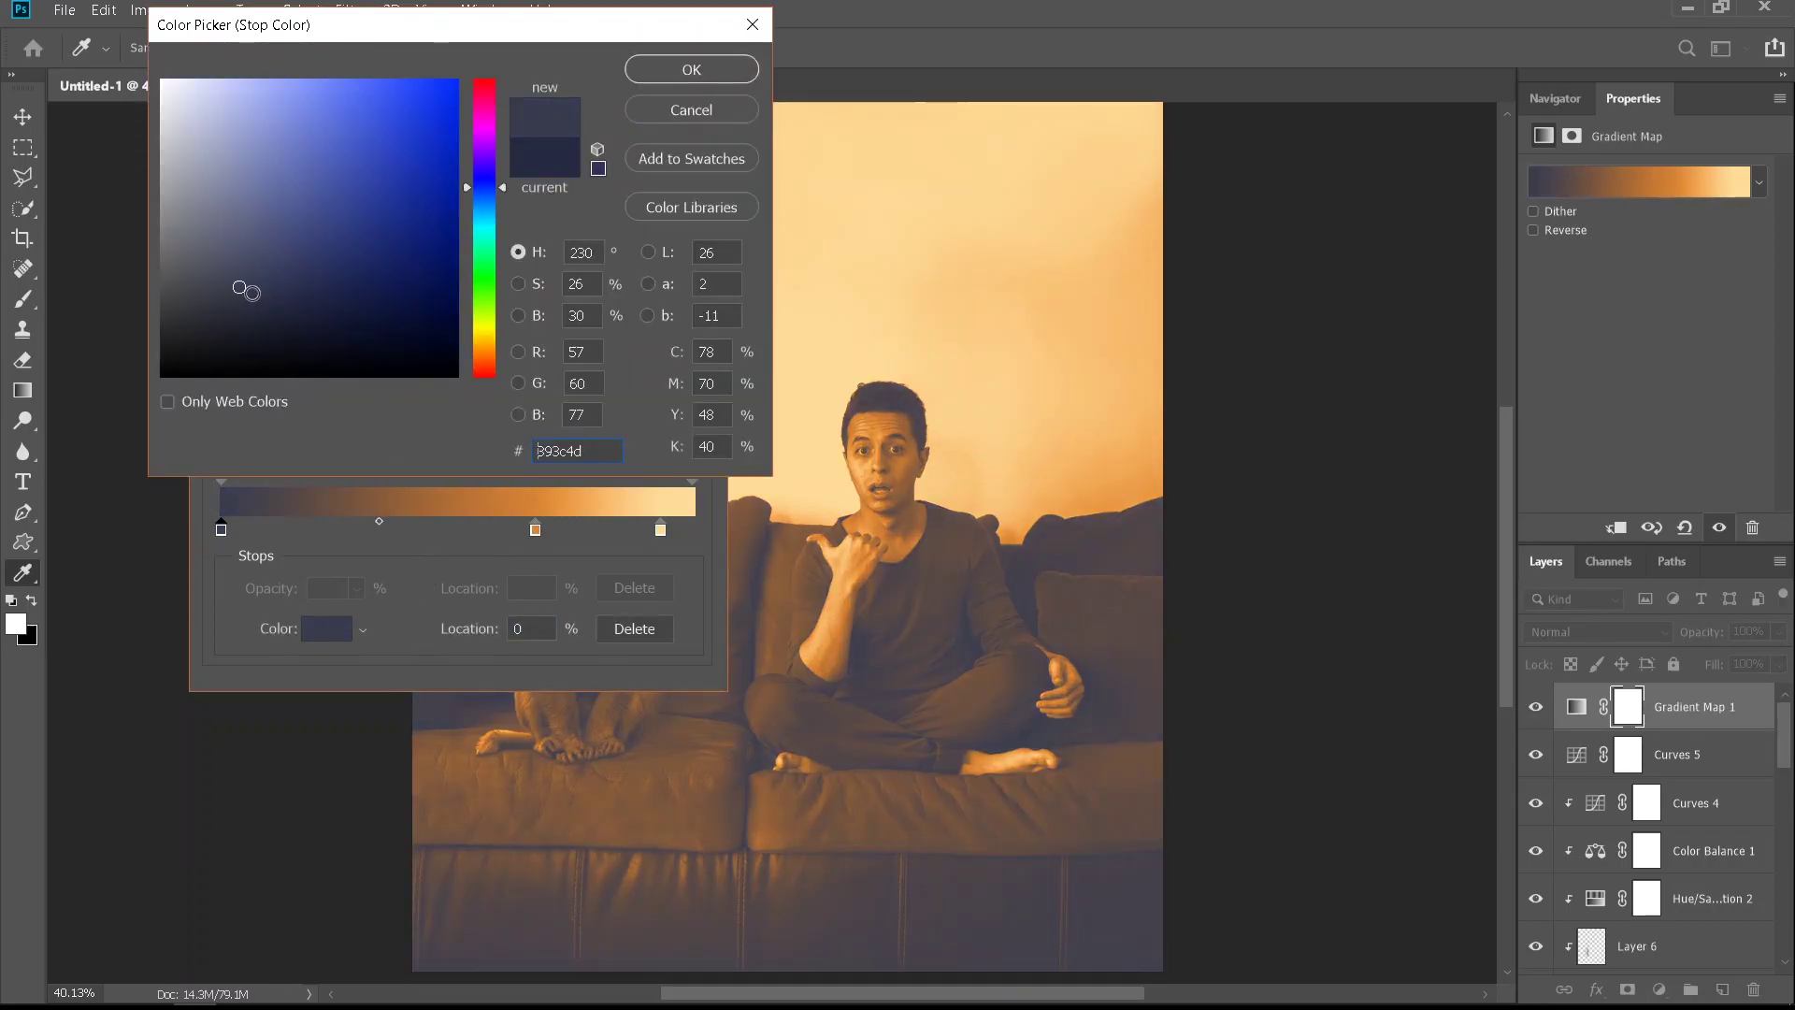
click(490, 183)
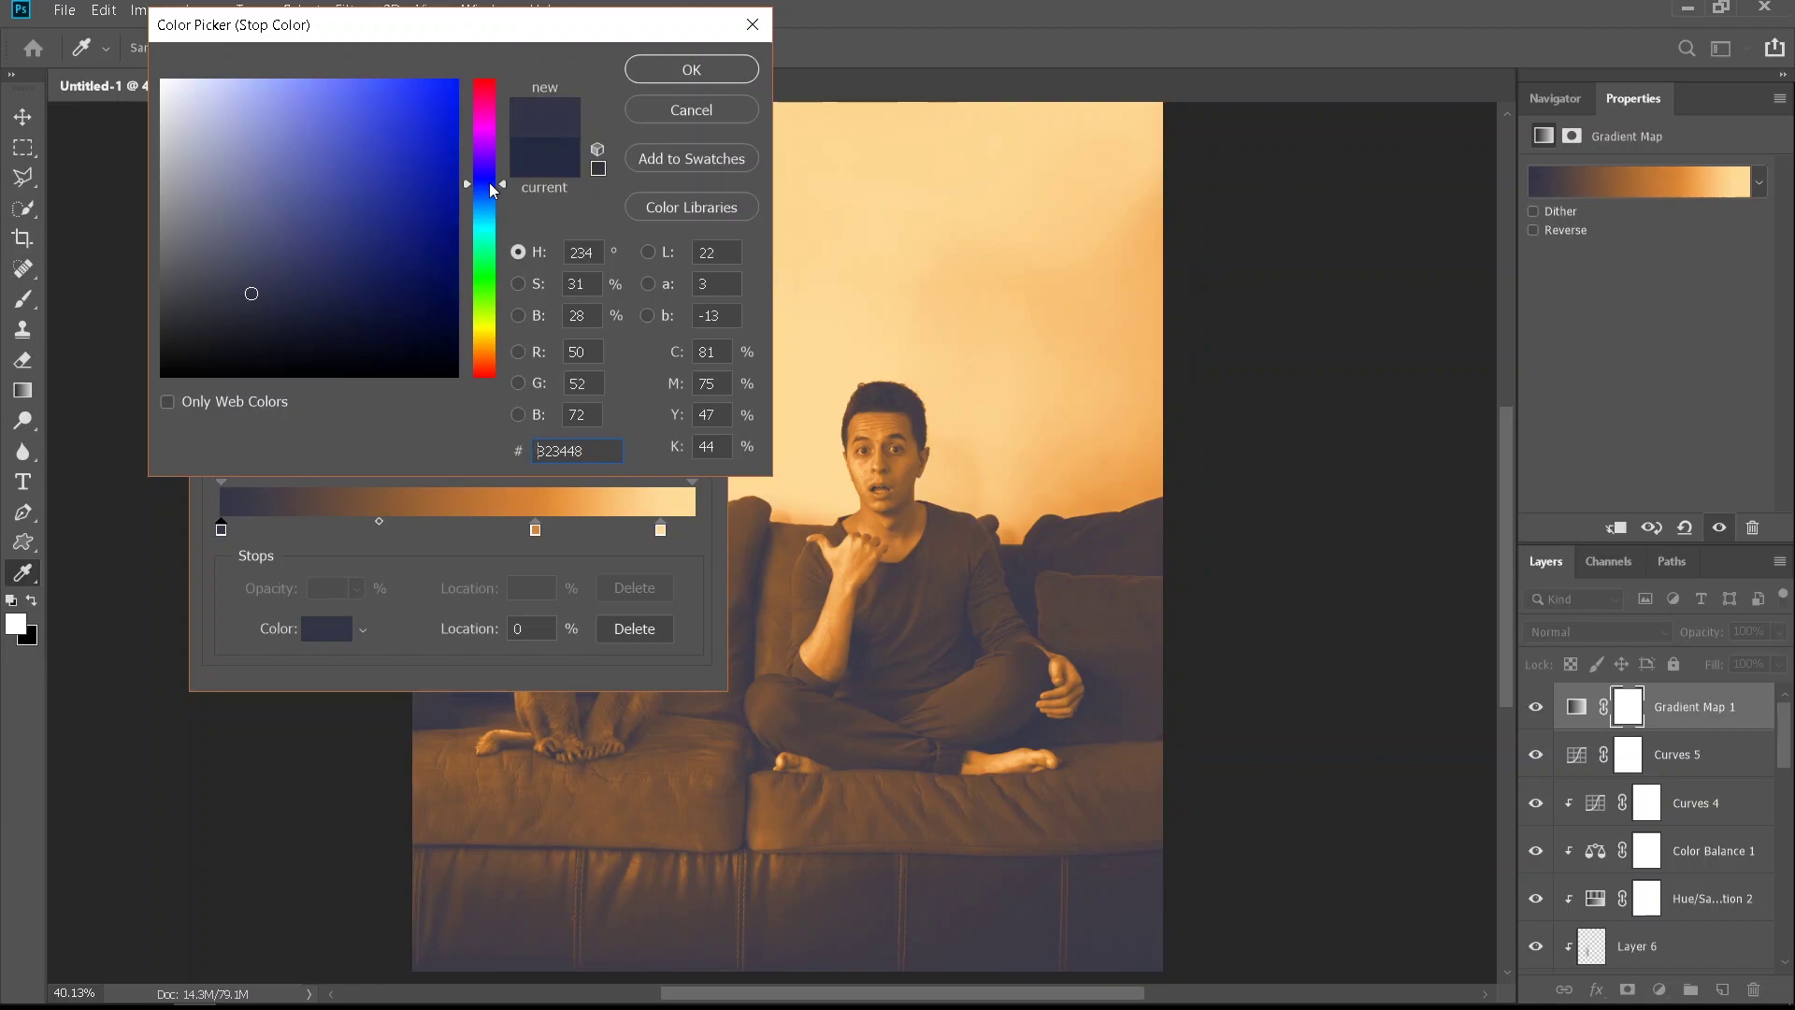
click(654, 73)
Change the gradient's orange middle stop to muted brown-orange #b17856
double_click(535, 529)
click(310, 180)
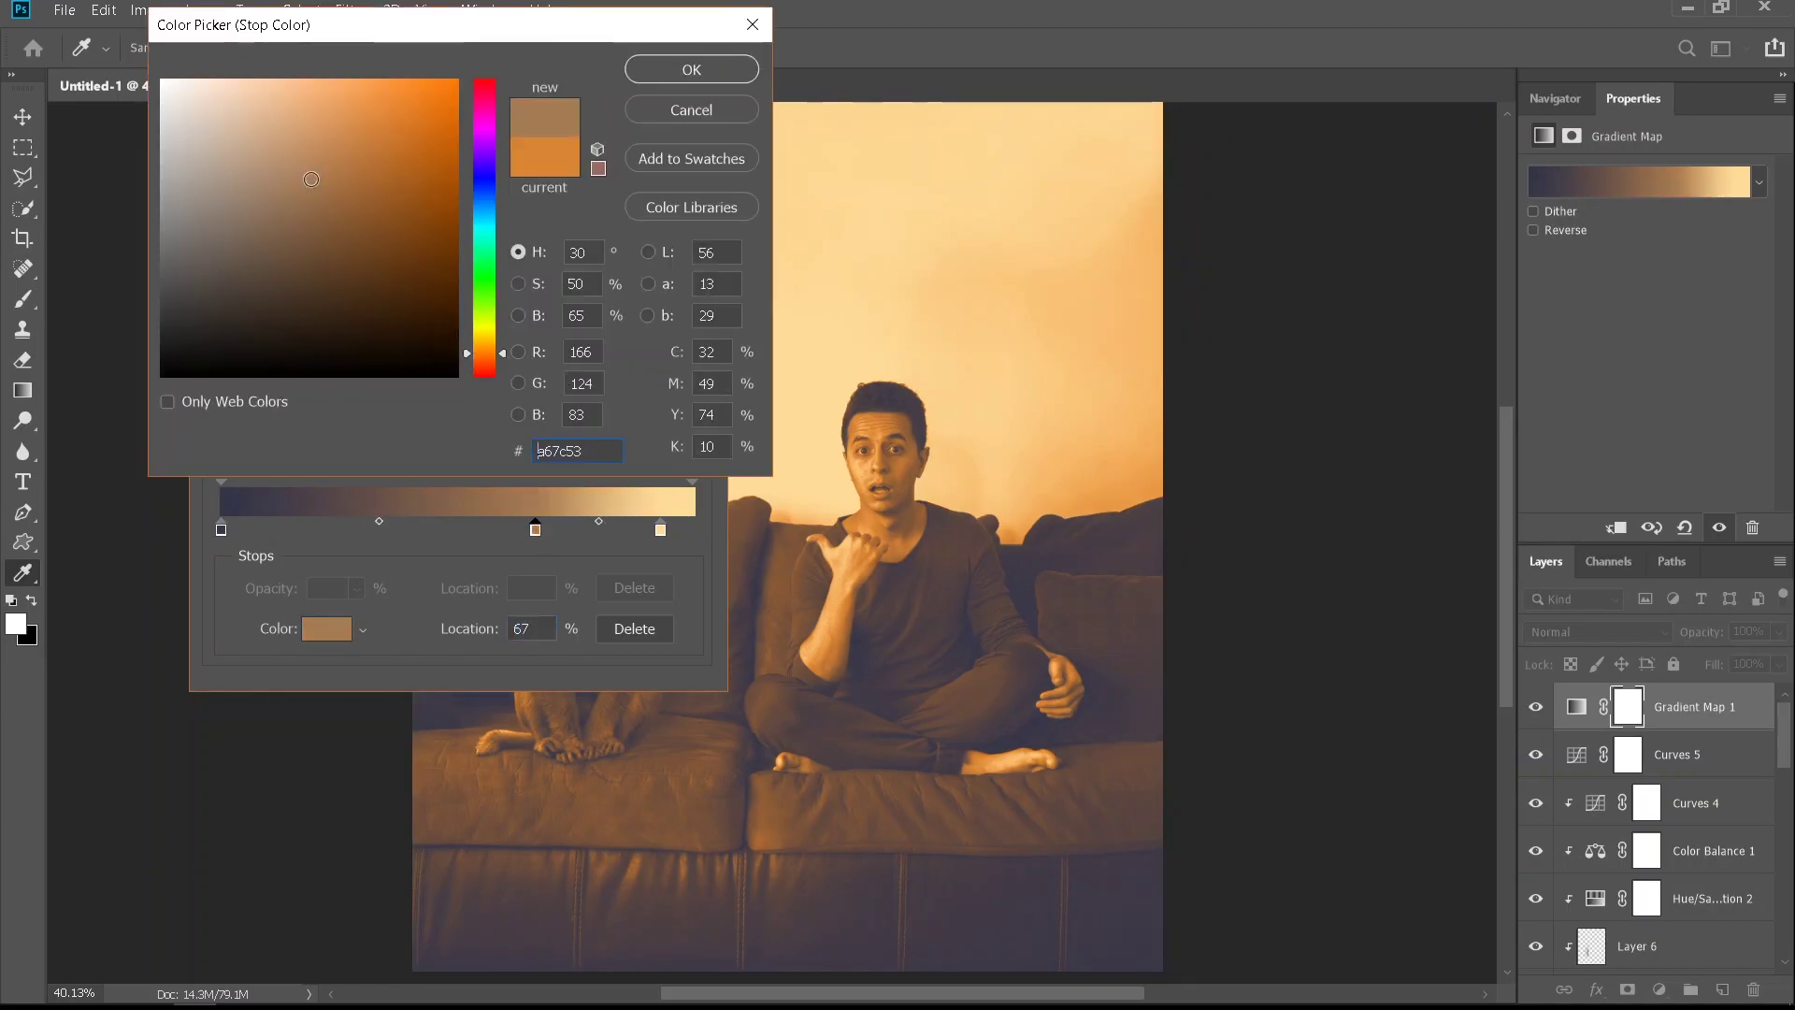
click(314, 170)
click(492, 358)
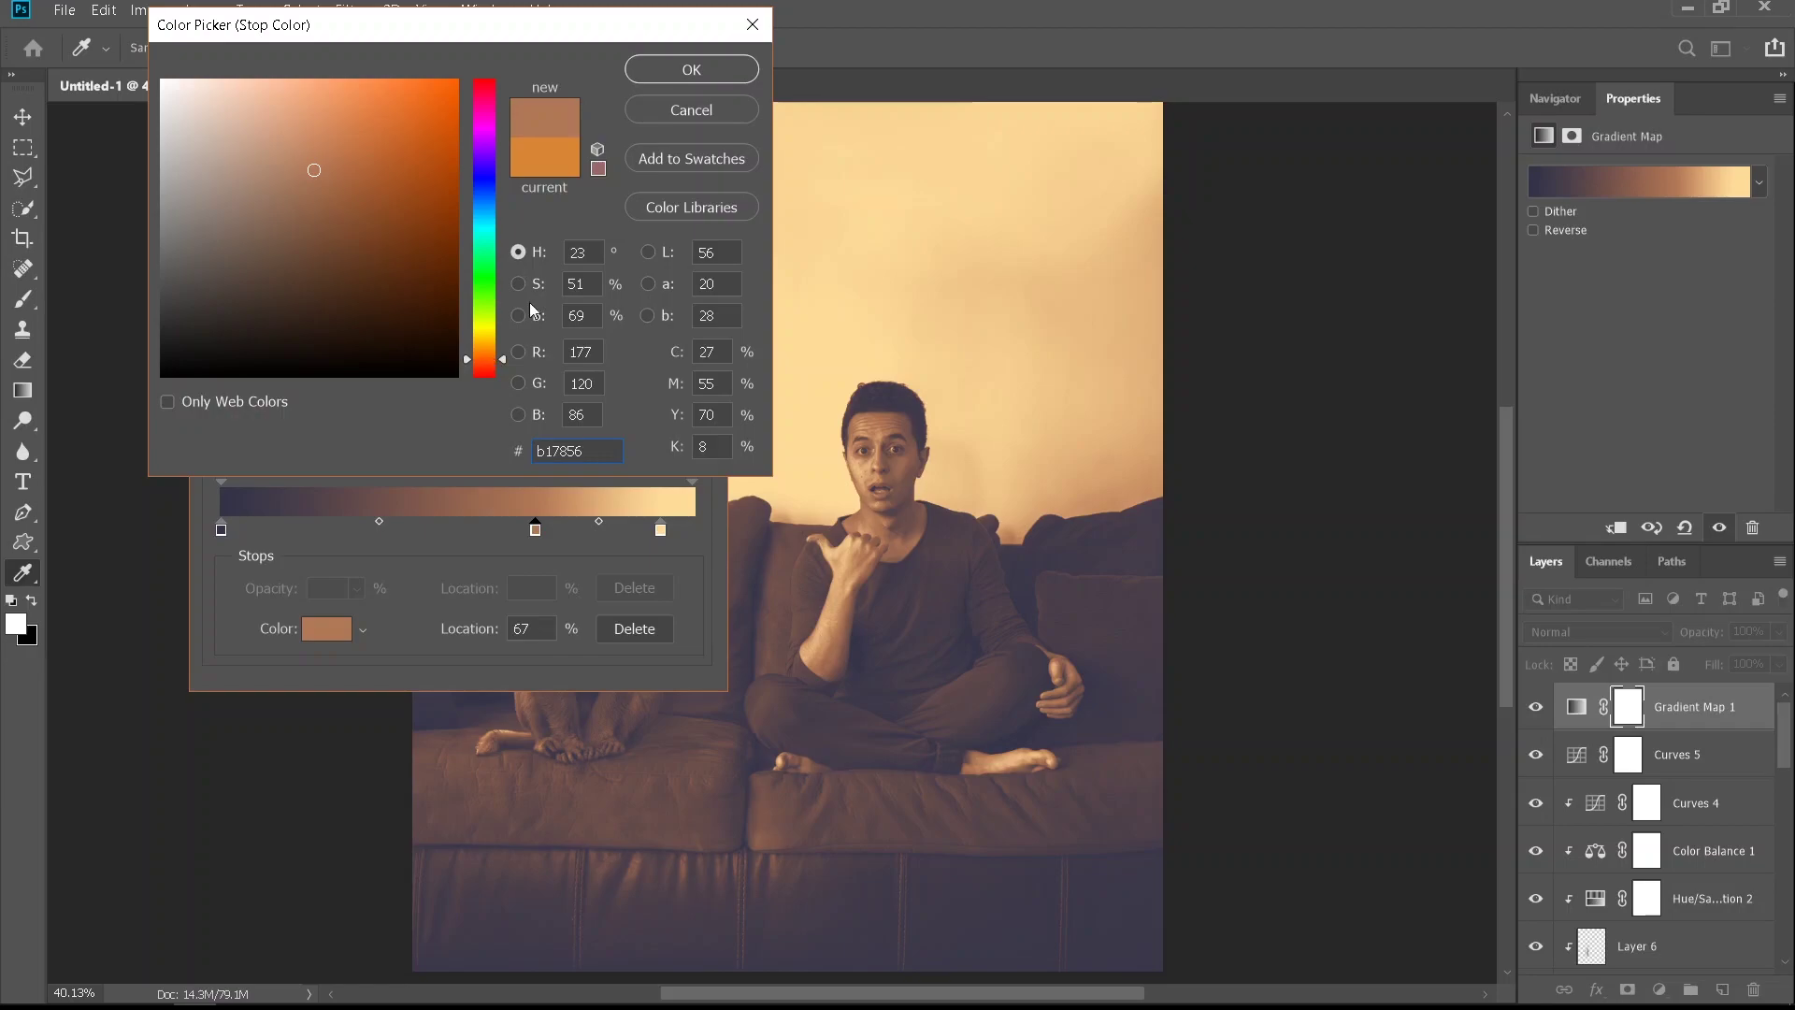
click(668, 68)
Move the gradient's cream stop to 99% and its middle stop to 71%, and shift the first midpoint toward the middle stop
drag(663, 529, 692, 529)
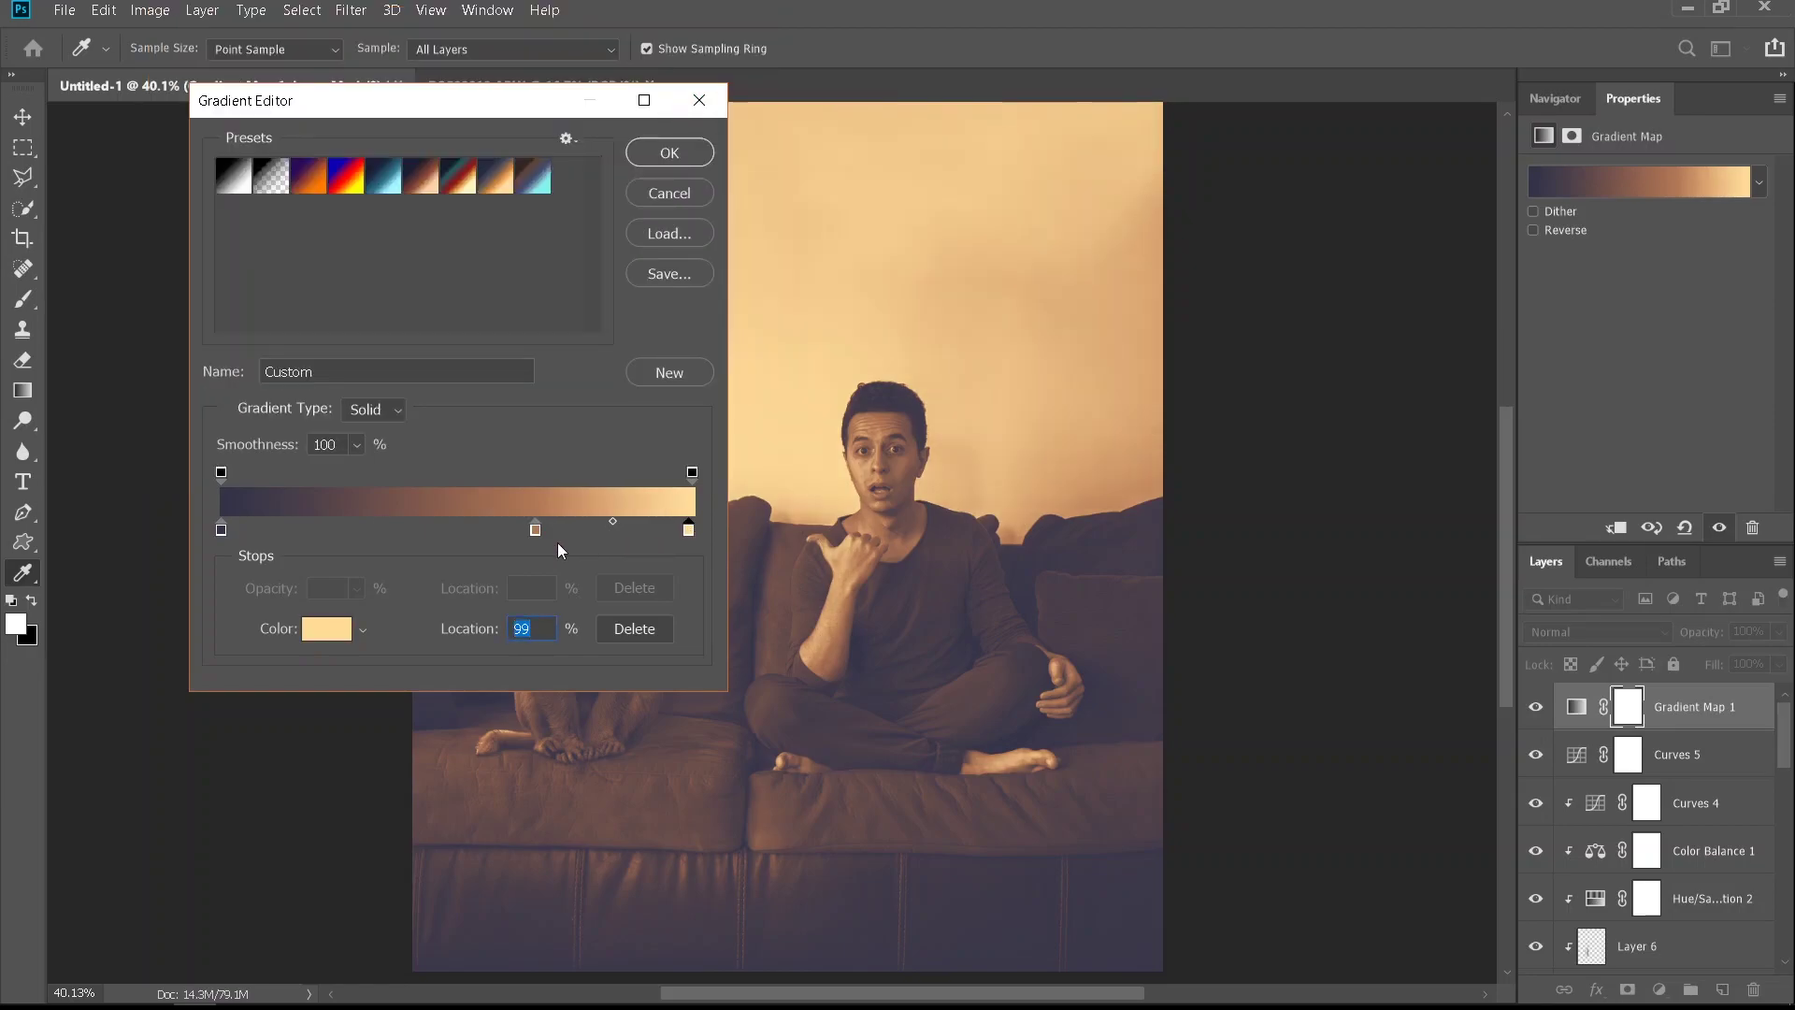
drag(540, 531, 559, 530)
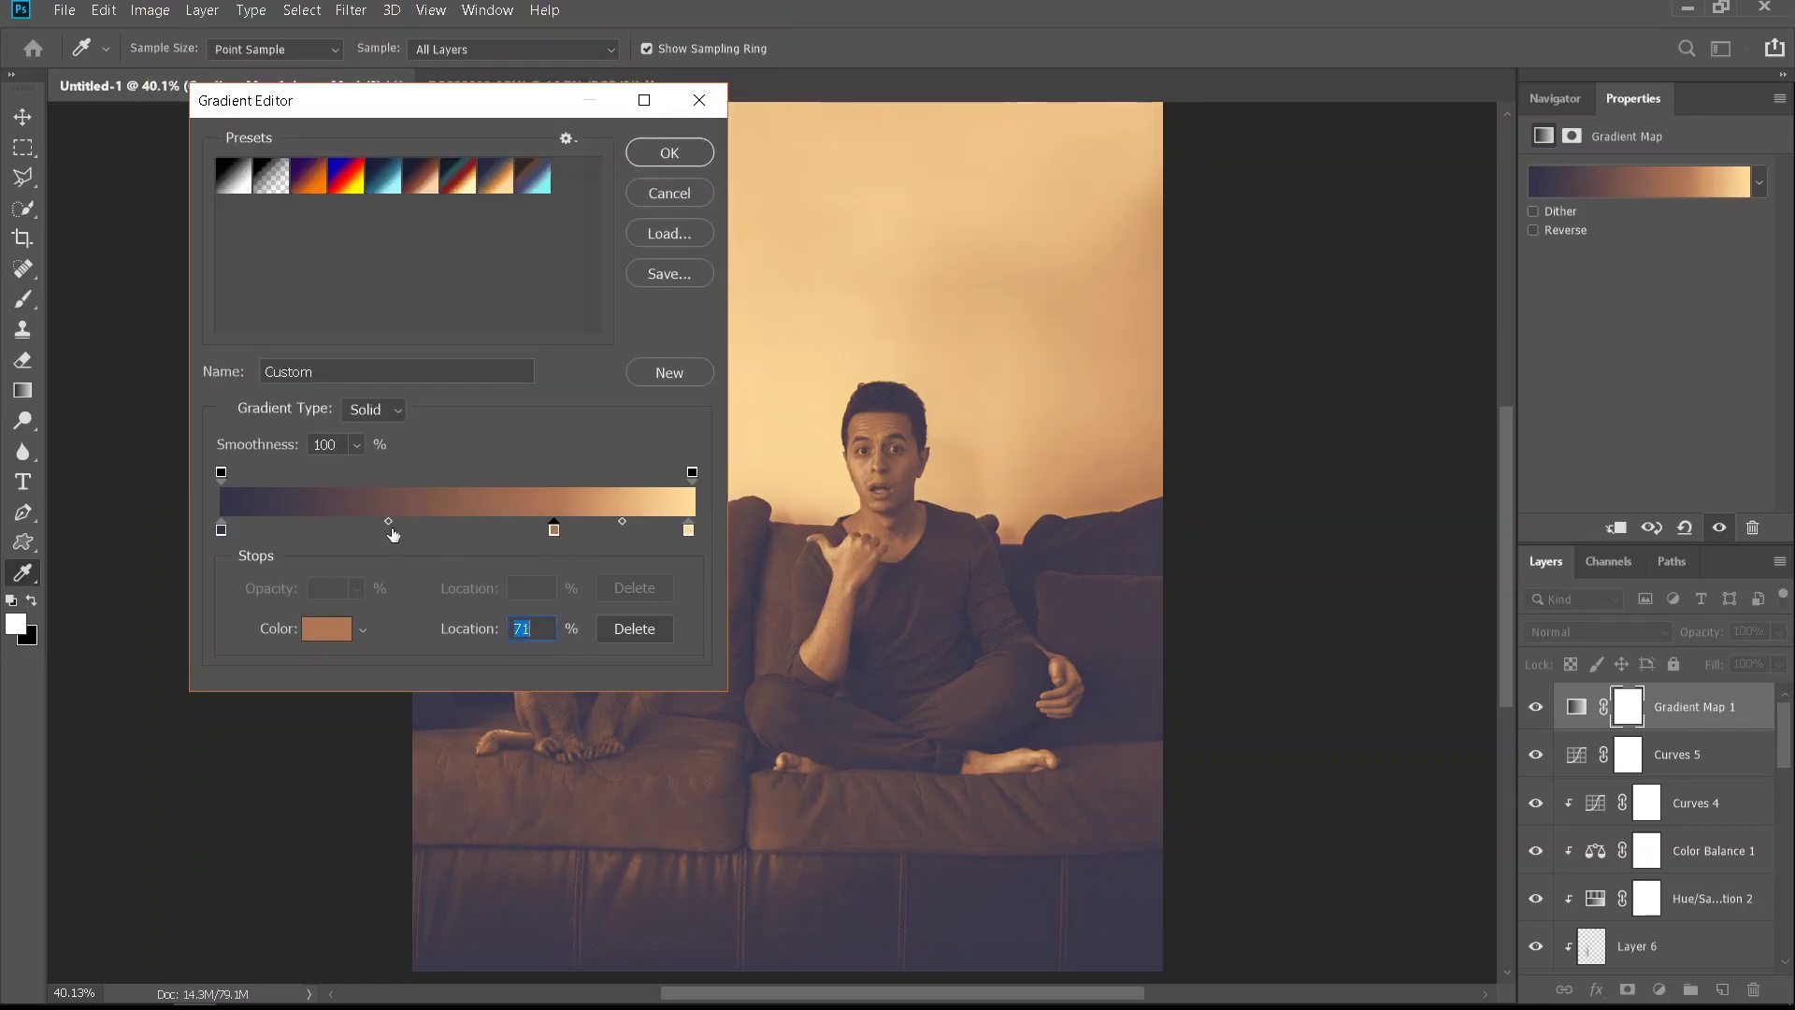
drag(389, 522, 434, 522)
Change the gradient's last color stop to warm yellow #ffcd6d and apply the edited gradient
double_click(688, 531)
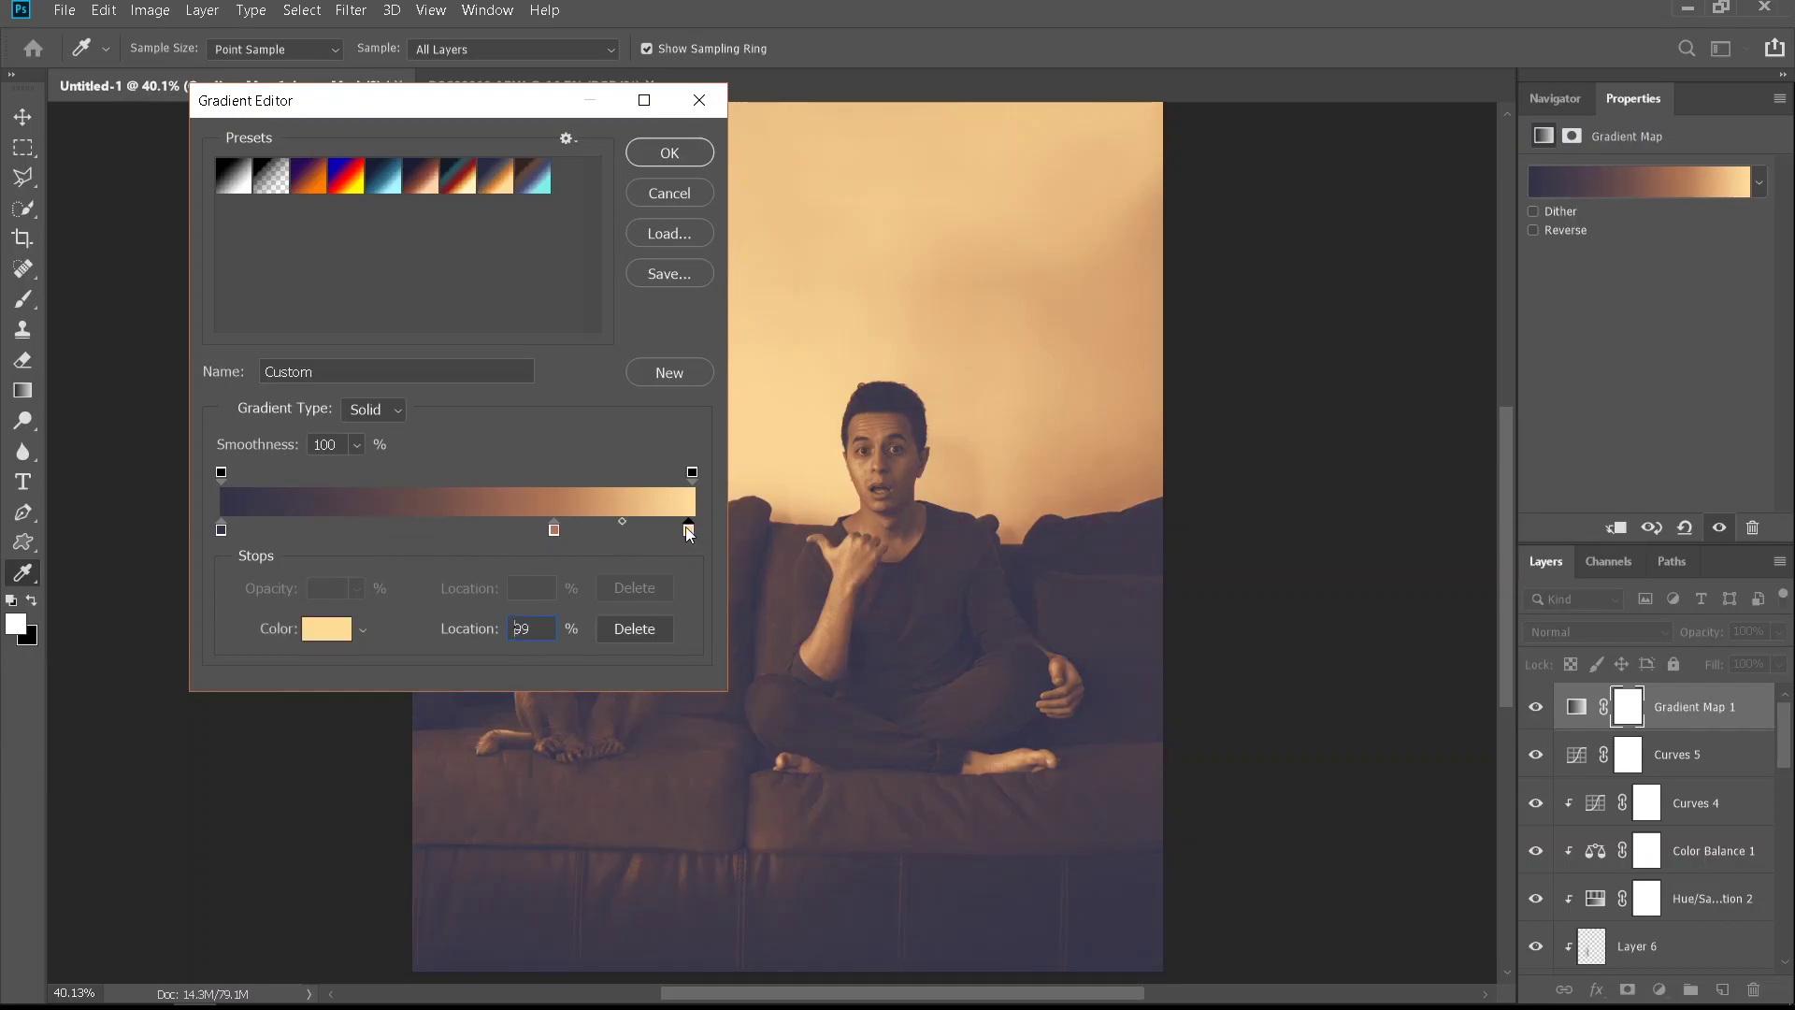
drag(323, 131, 335, 26)
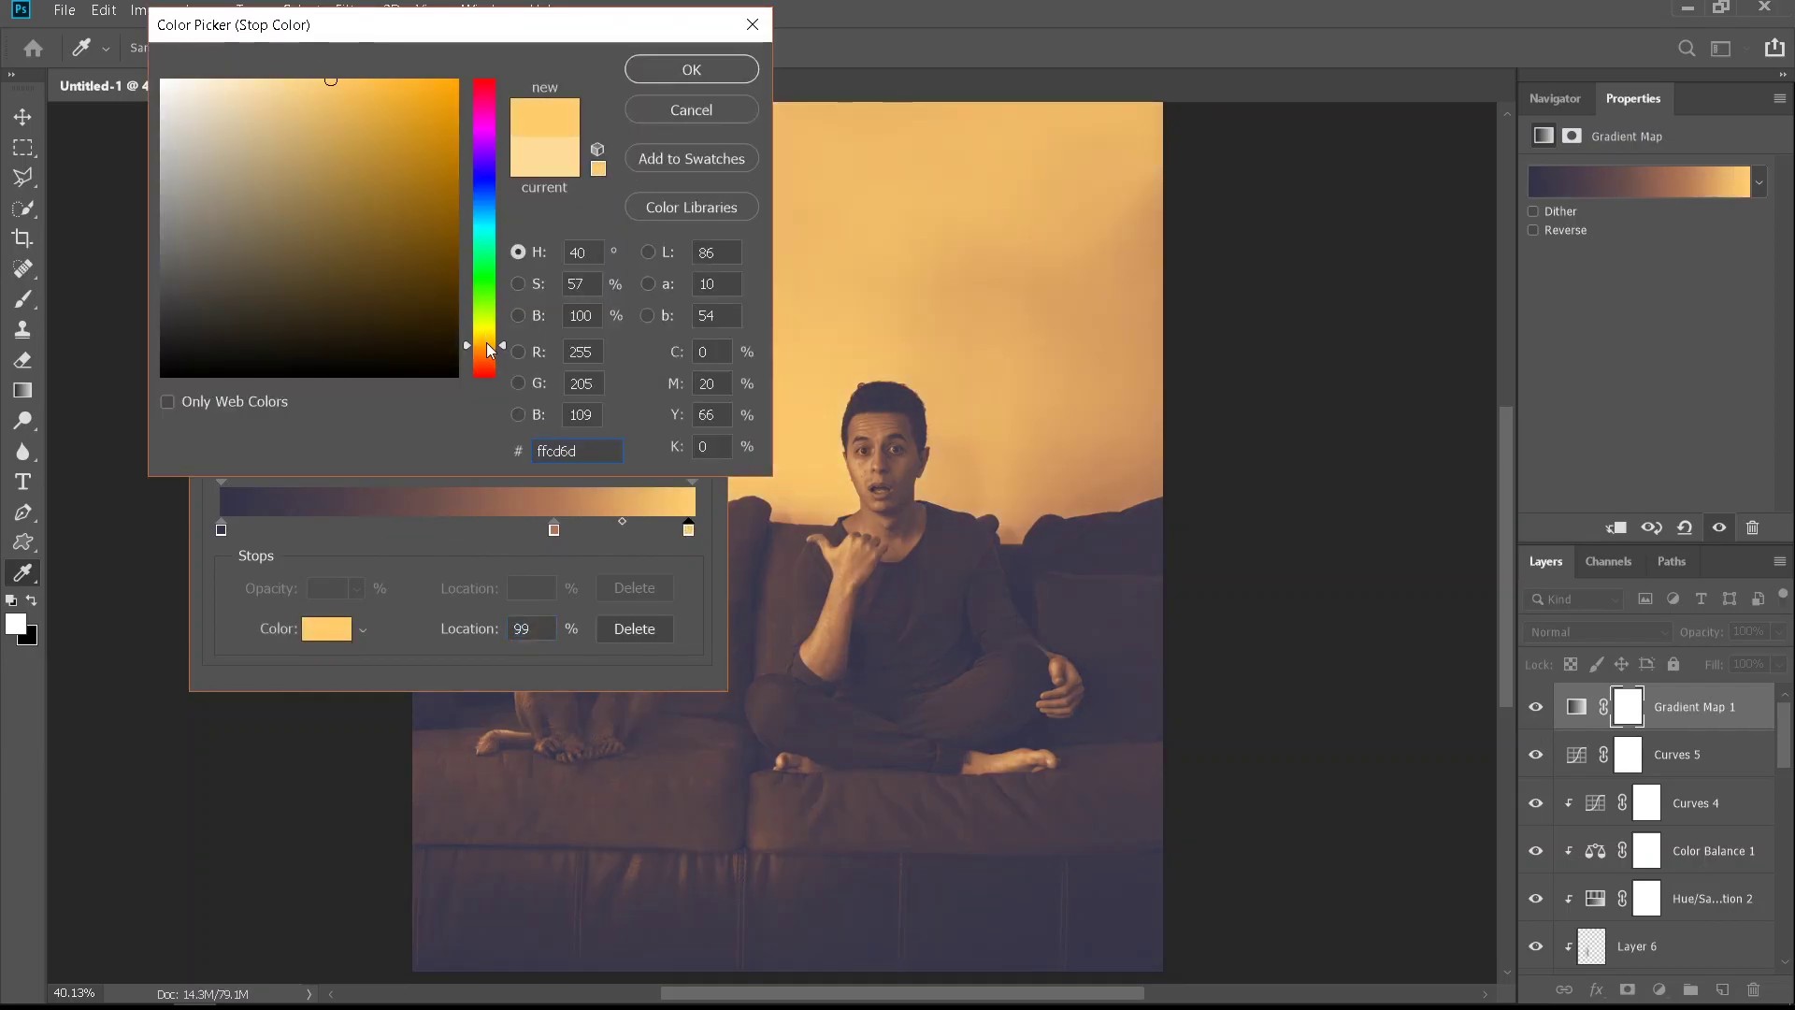
click(692, 70)
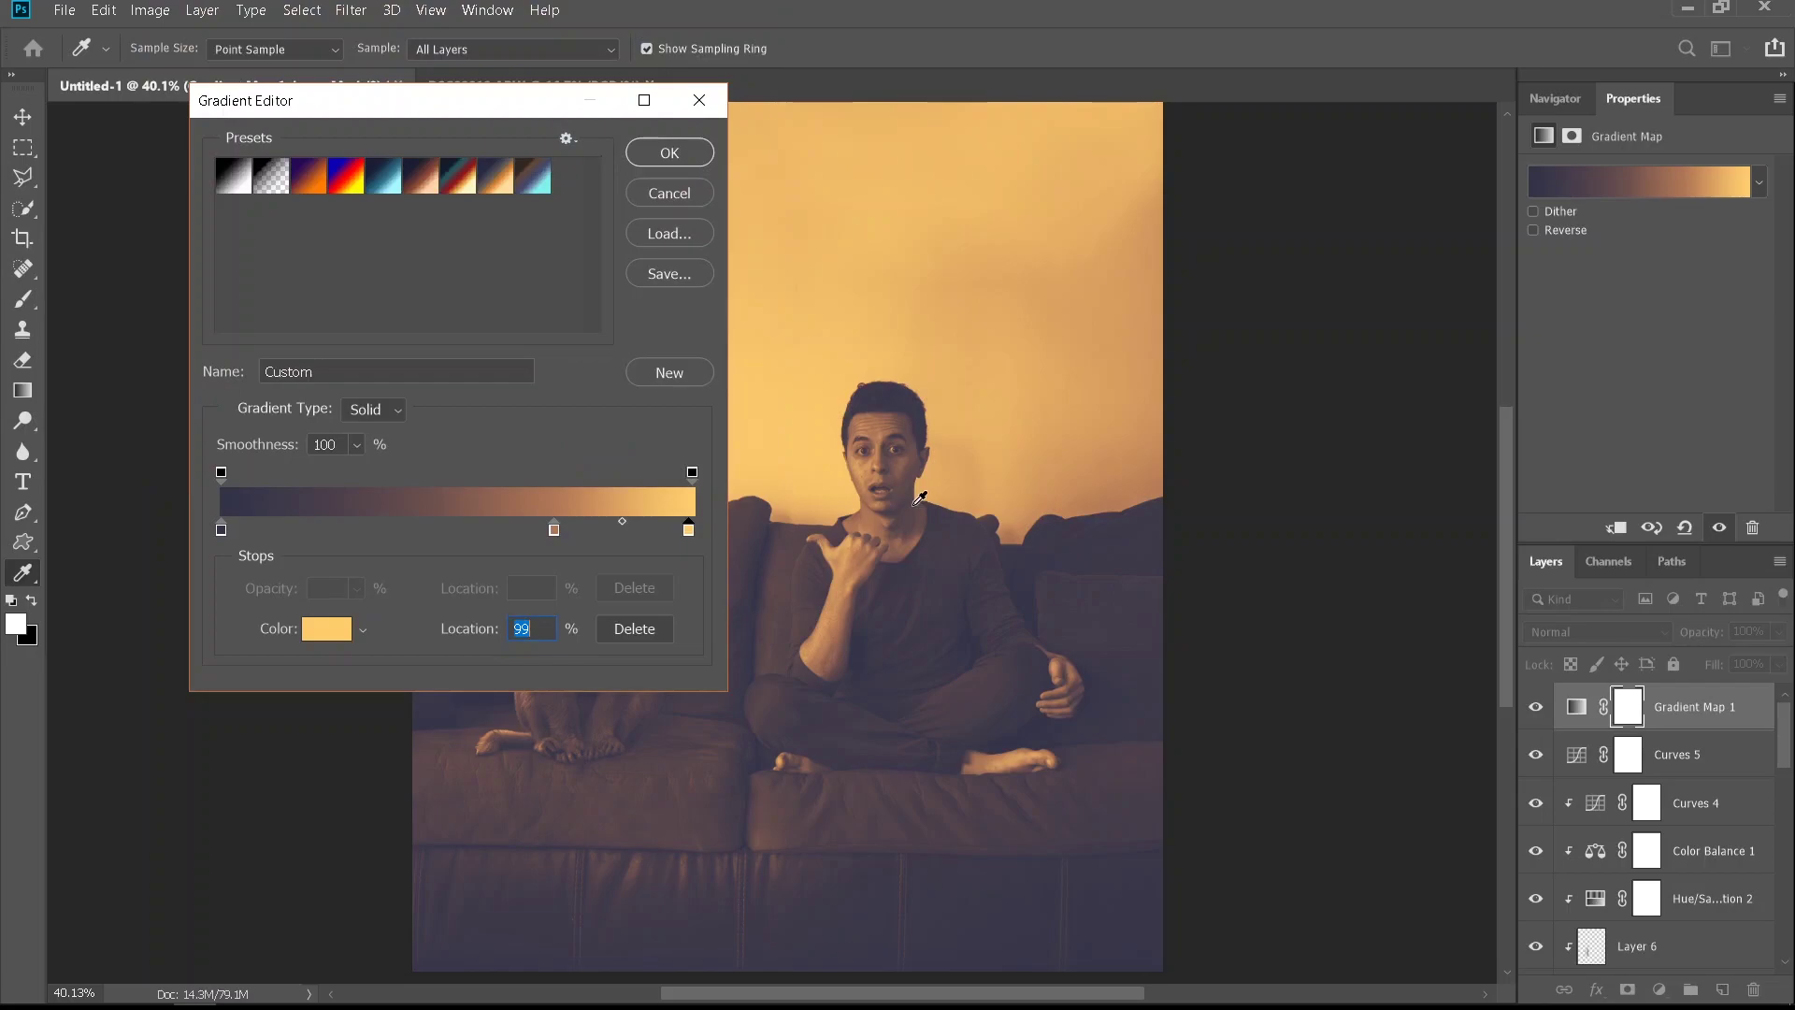
click(671, 154)
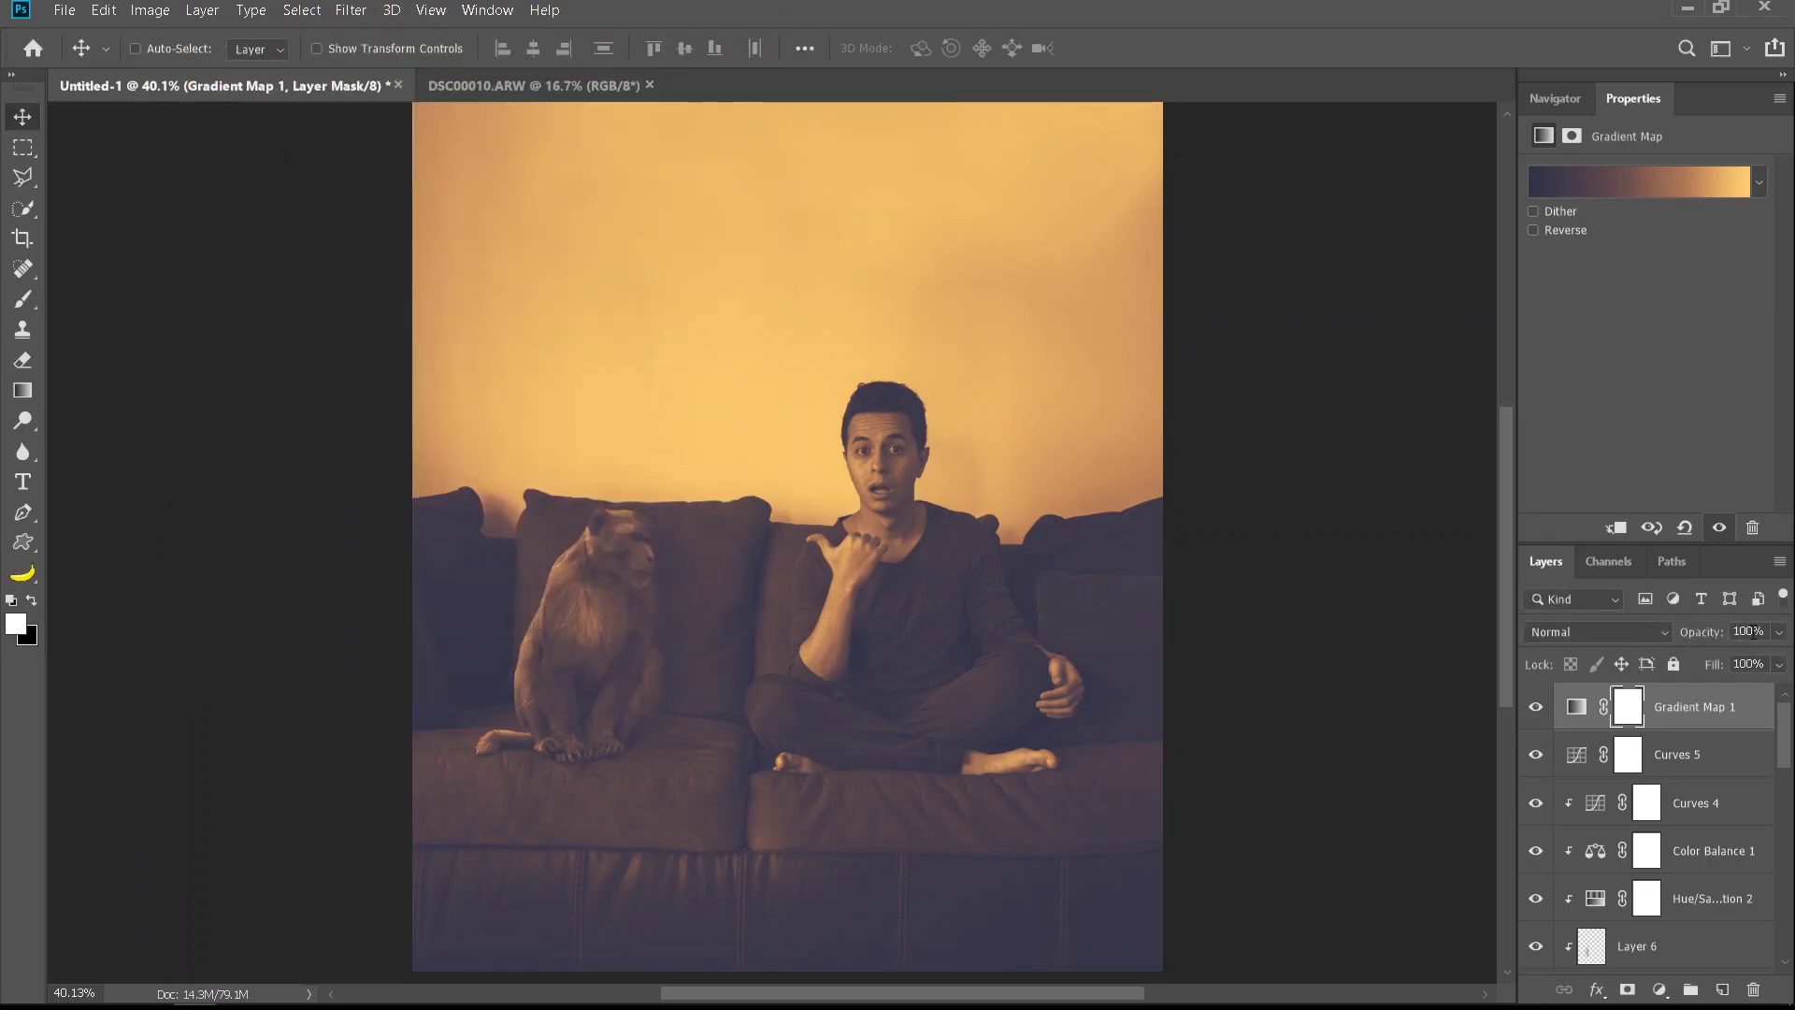
Lower the gradient map layer's opacity to 6% and duplicate the layer twice
click(1766, 631)
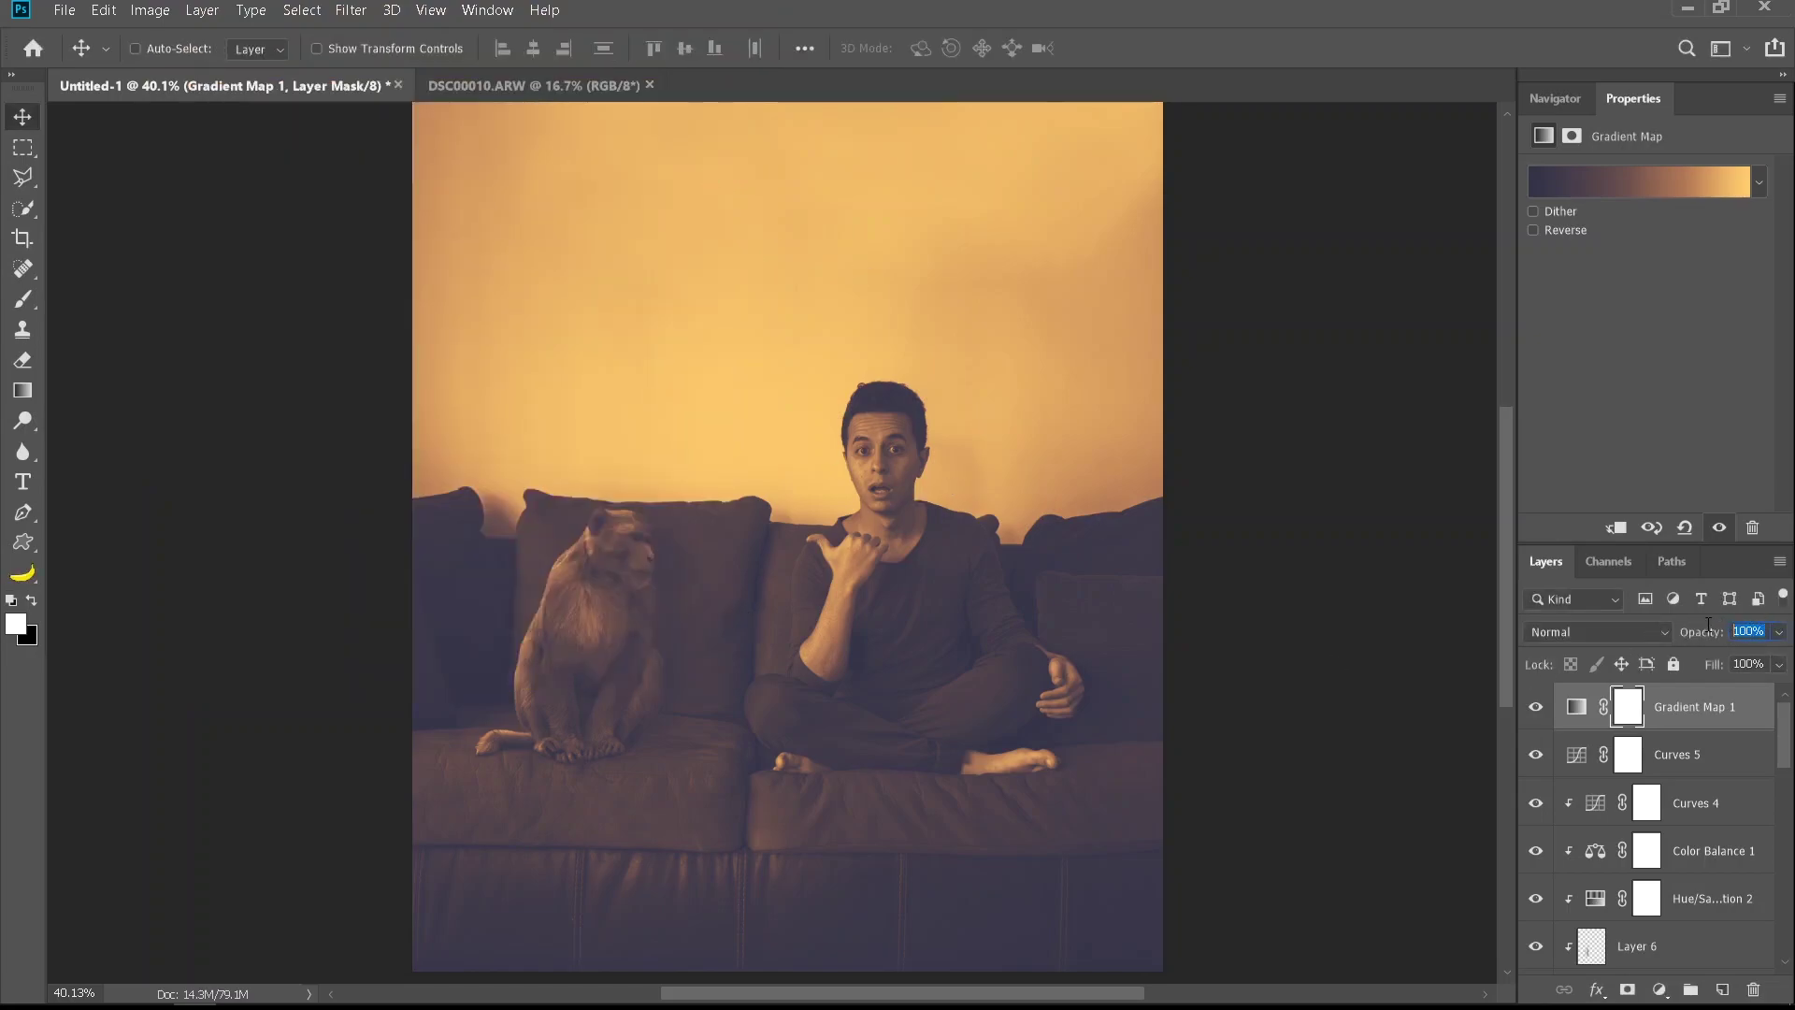
click(1699, 750)
click(1695, 725)
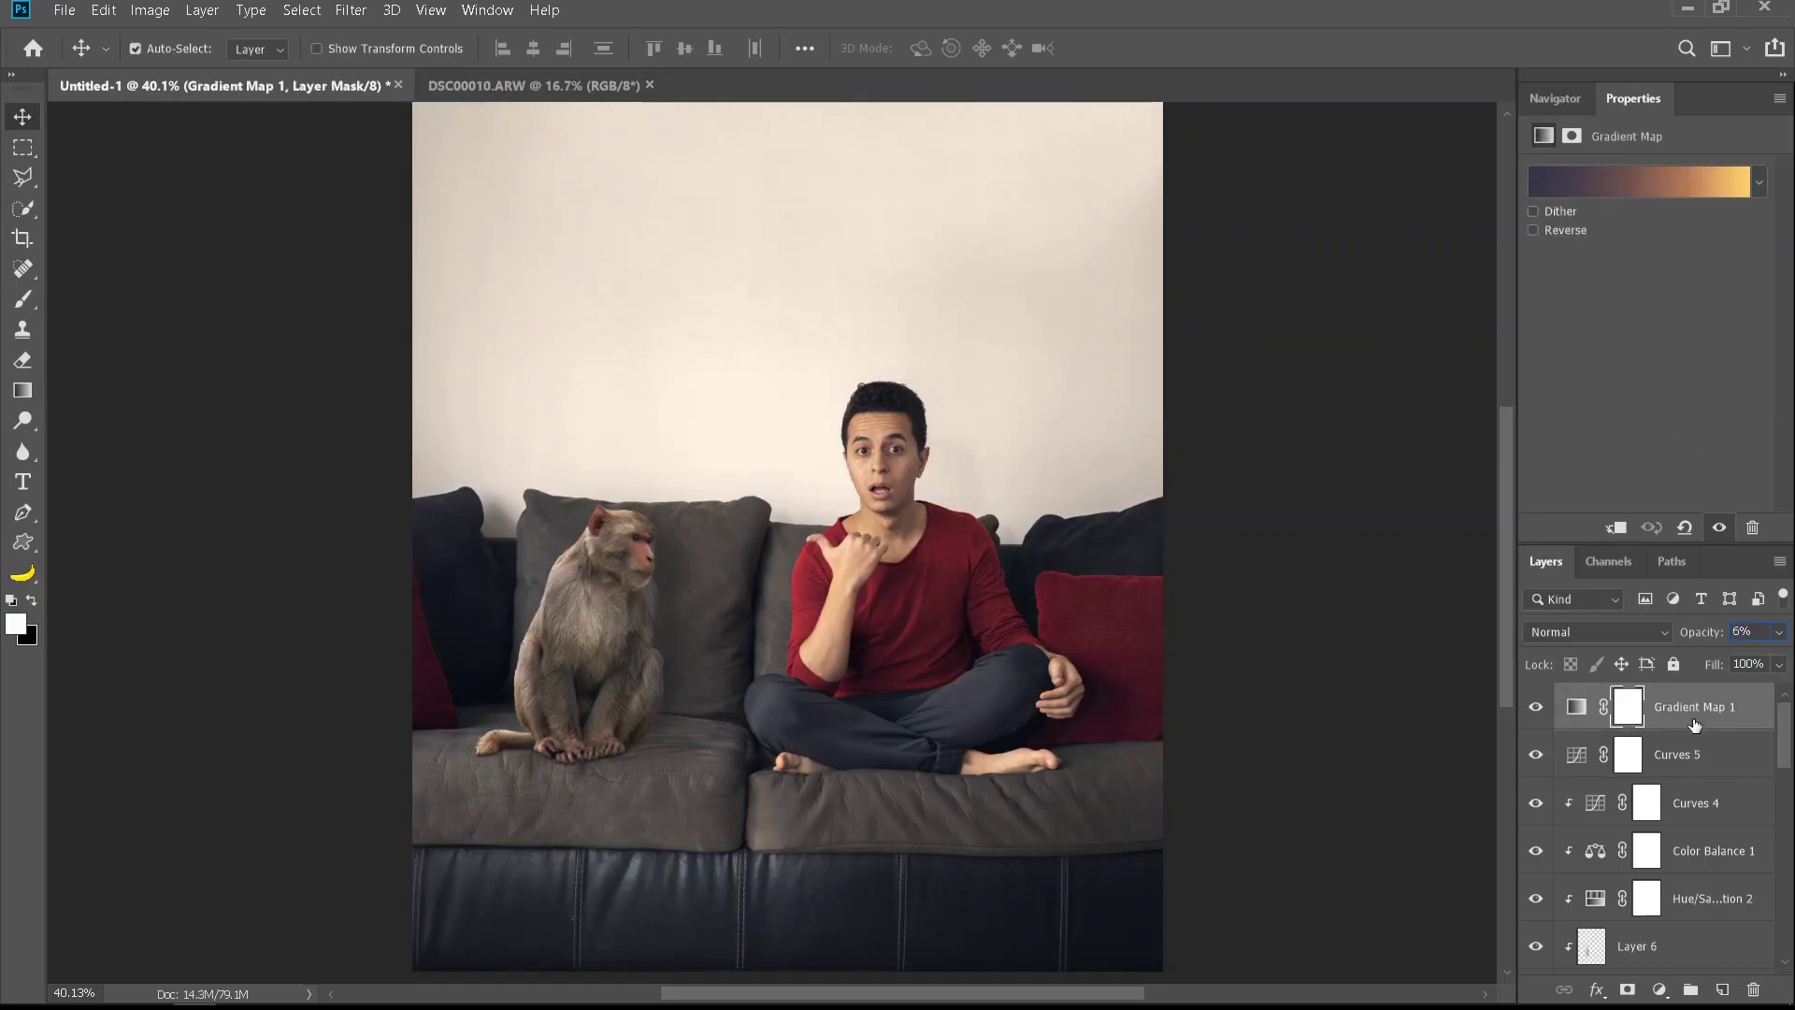
key(ctrl+j)
key(ctrl+j)
Set the middle gradient map copy's blend mode to Color
click(1672, 753)
click(1598, 633)
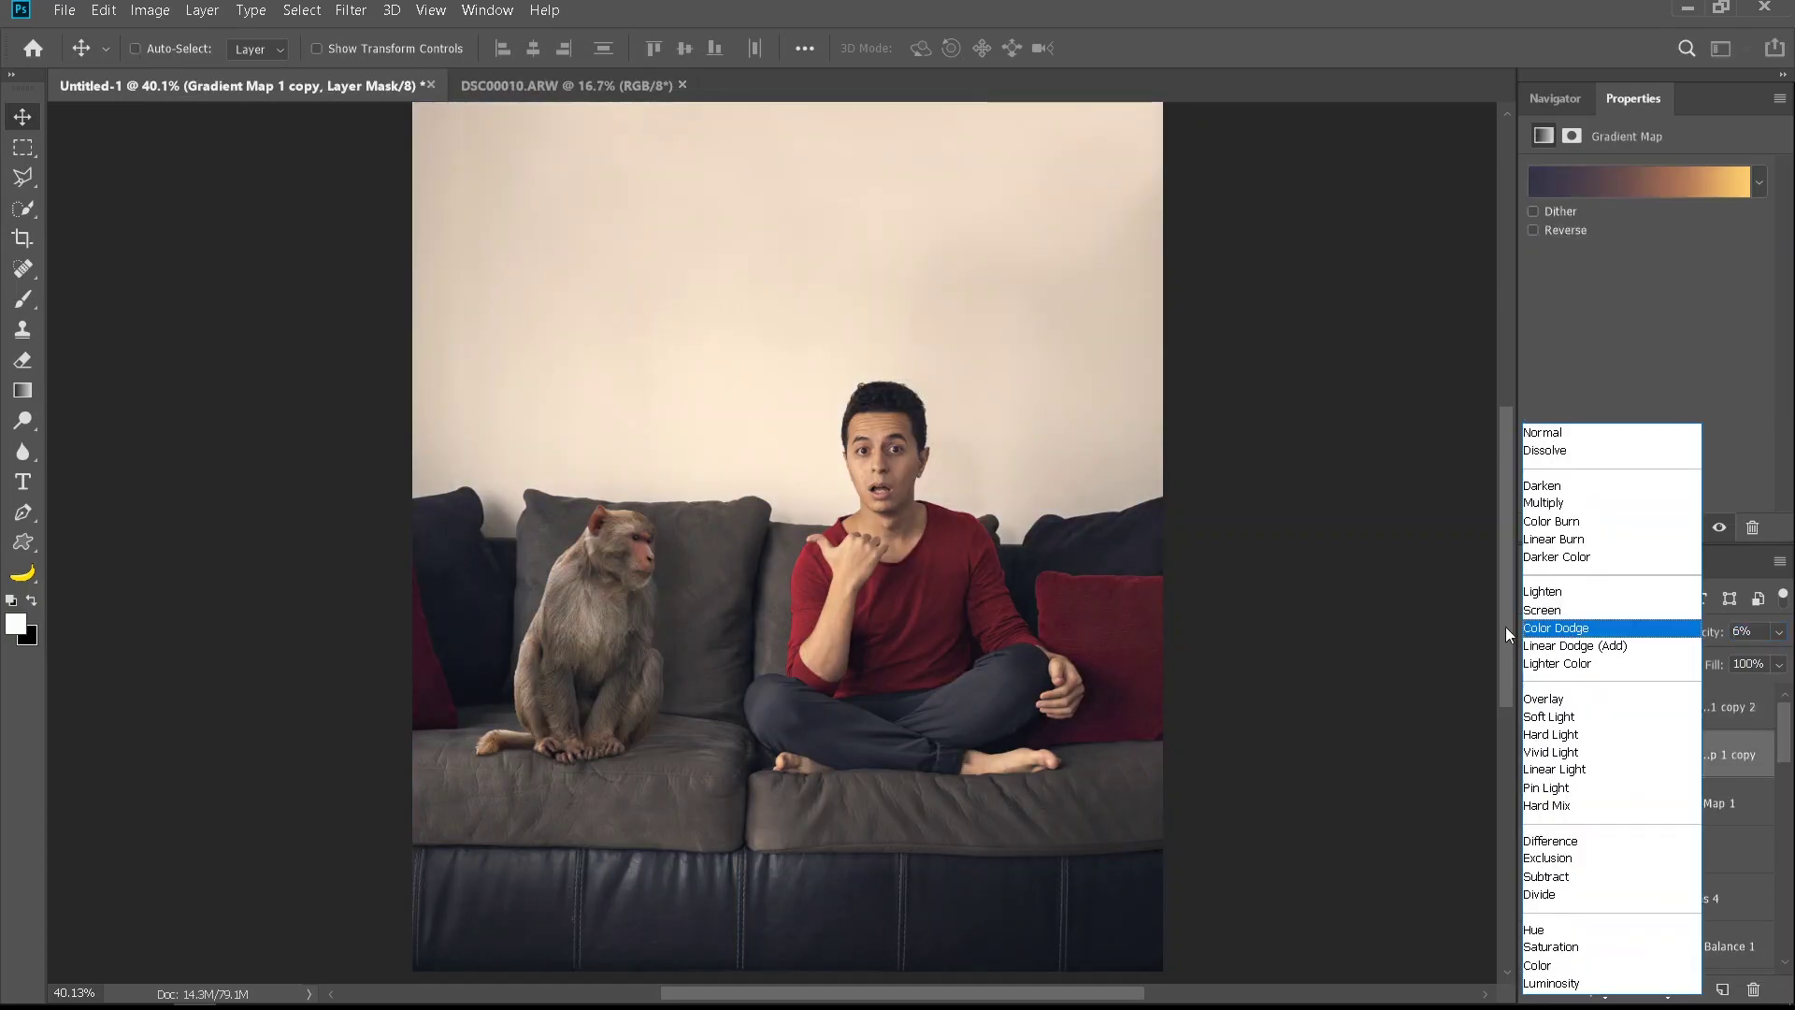
click(1534, 964)
Set the topmost gradient map copy to Overlay blend mode with 39% opacity and 46% fill
click(1667, 709)
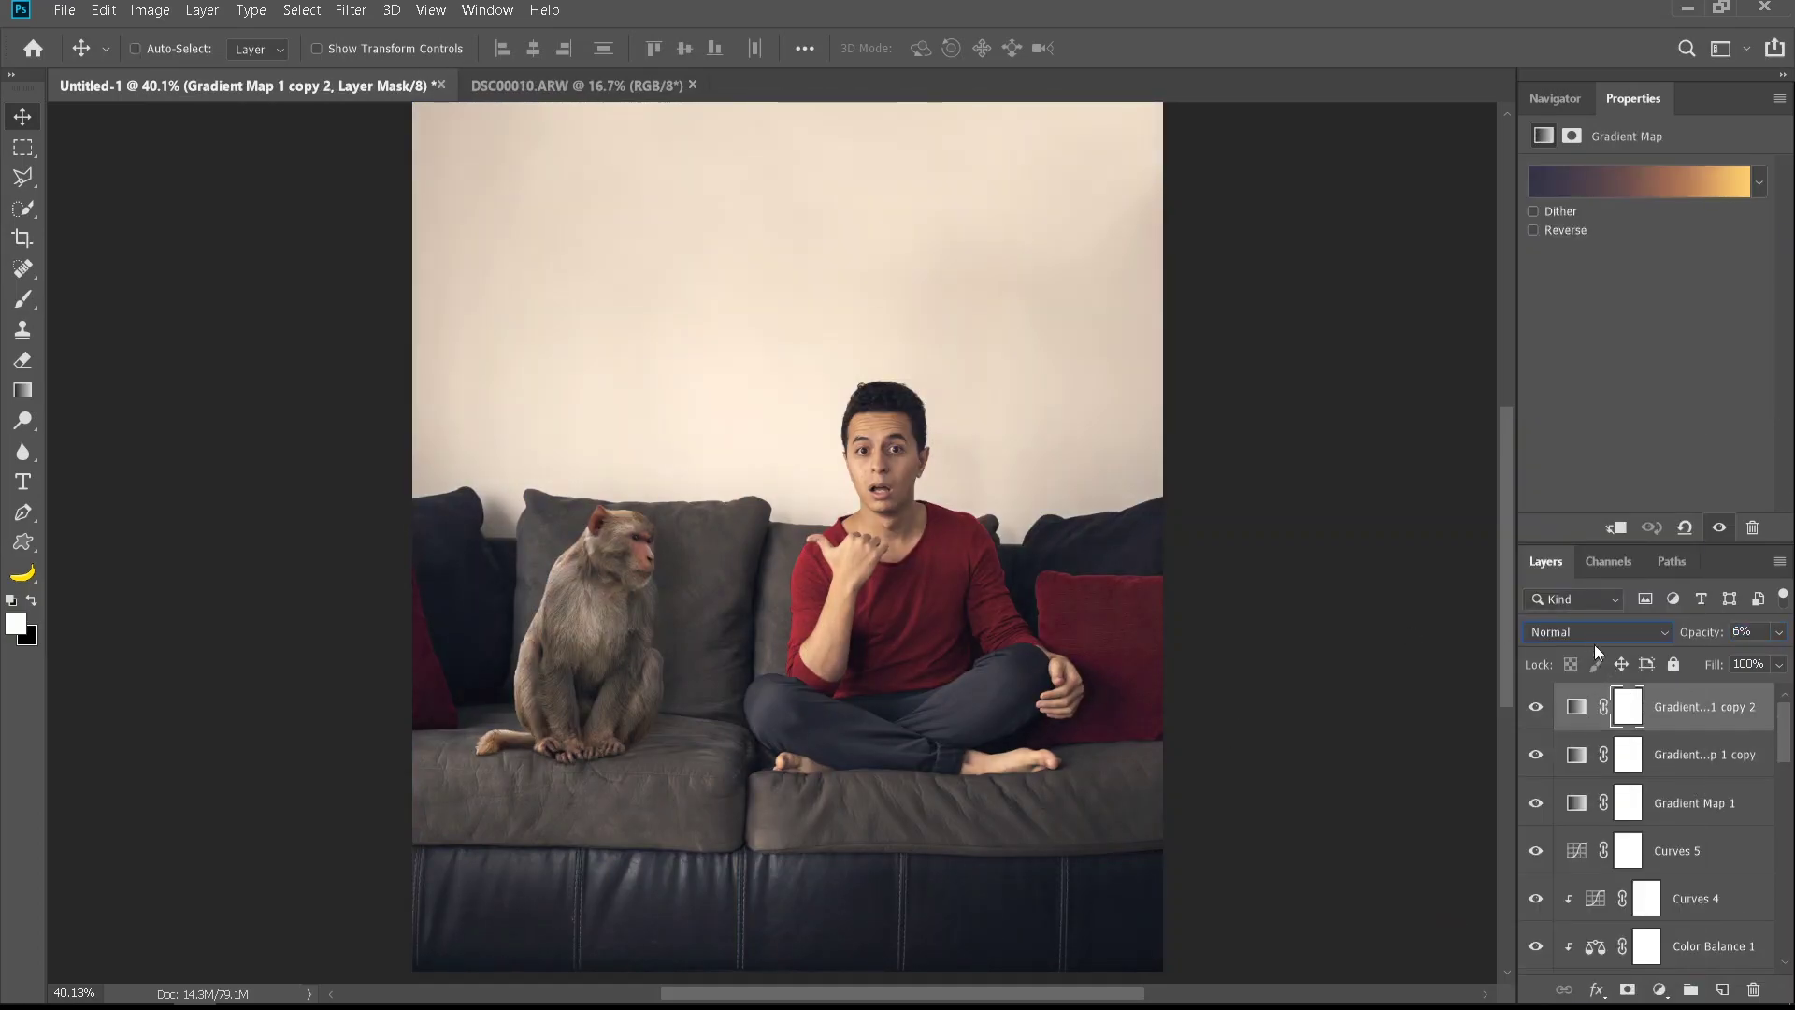
click(1595, 639)
click(1560, 703)
key(3)
key(9)
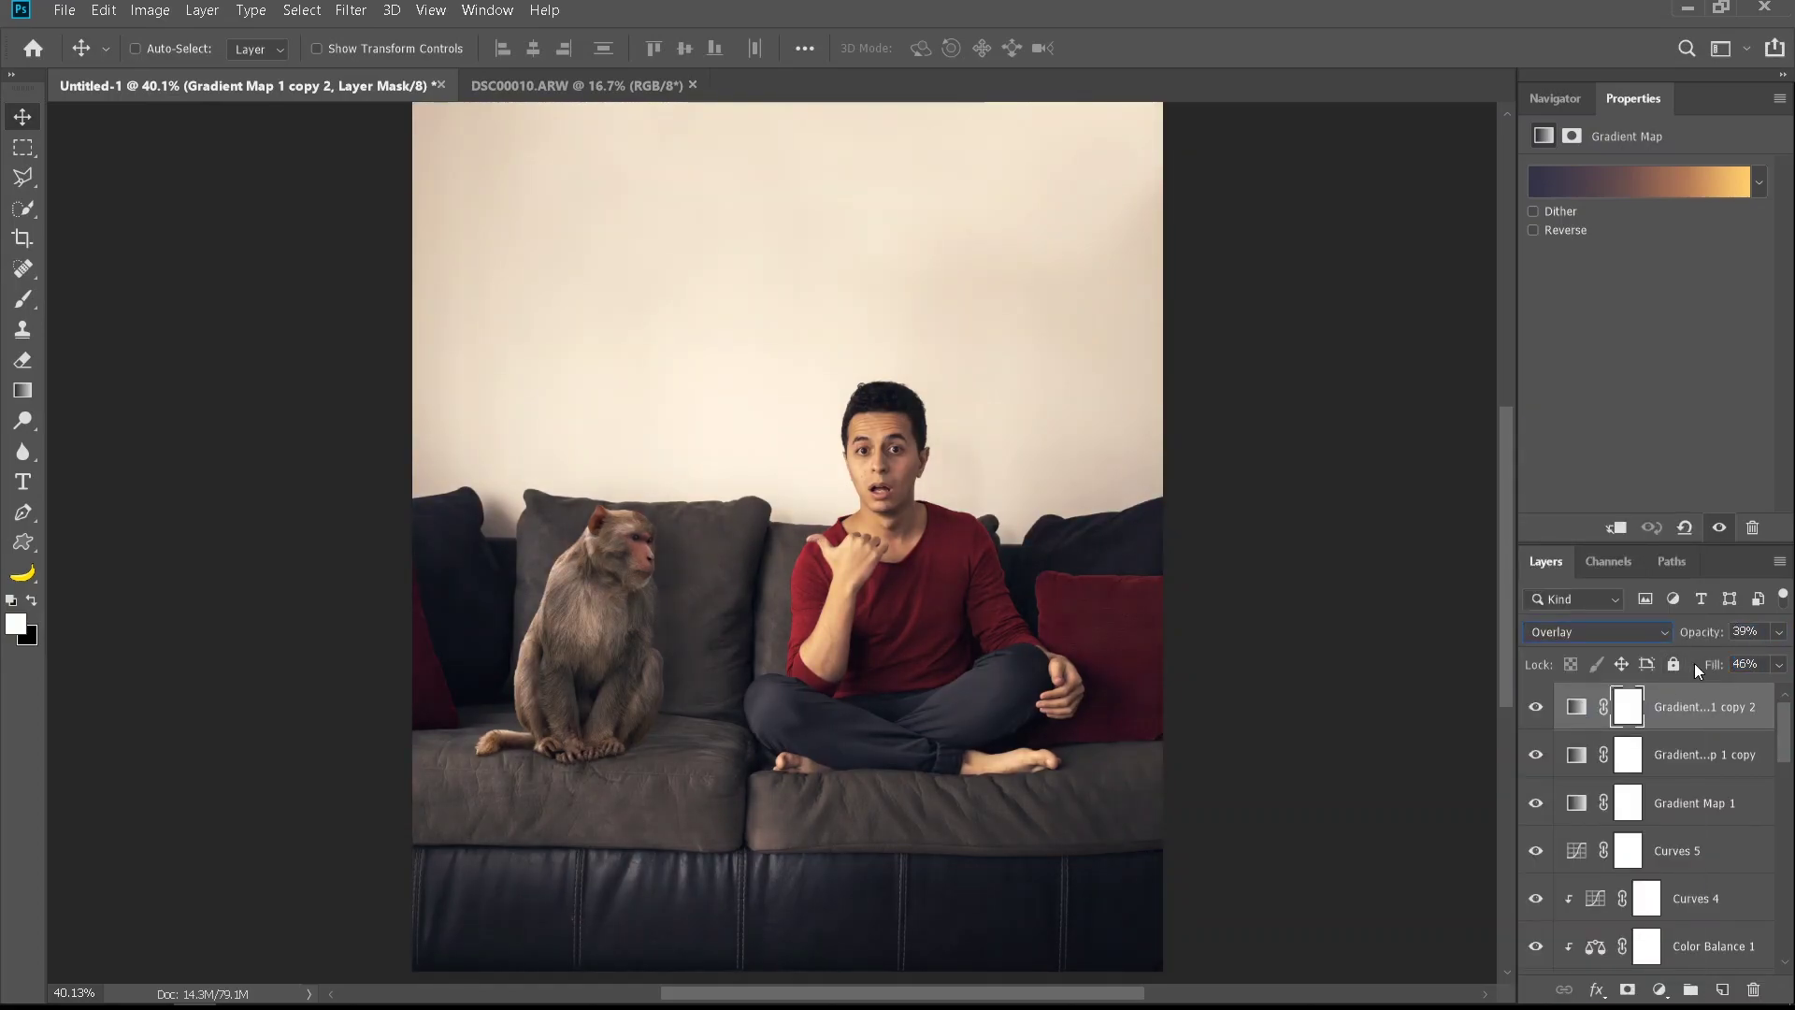
Group the three gradient maps with Curves 5 and compare the image with and without the group
shift+click(1661, 802)
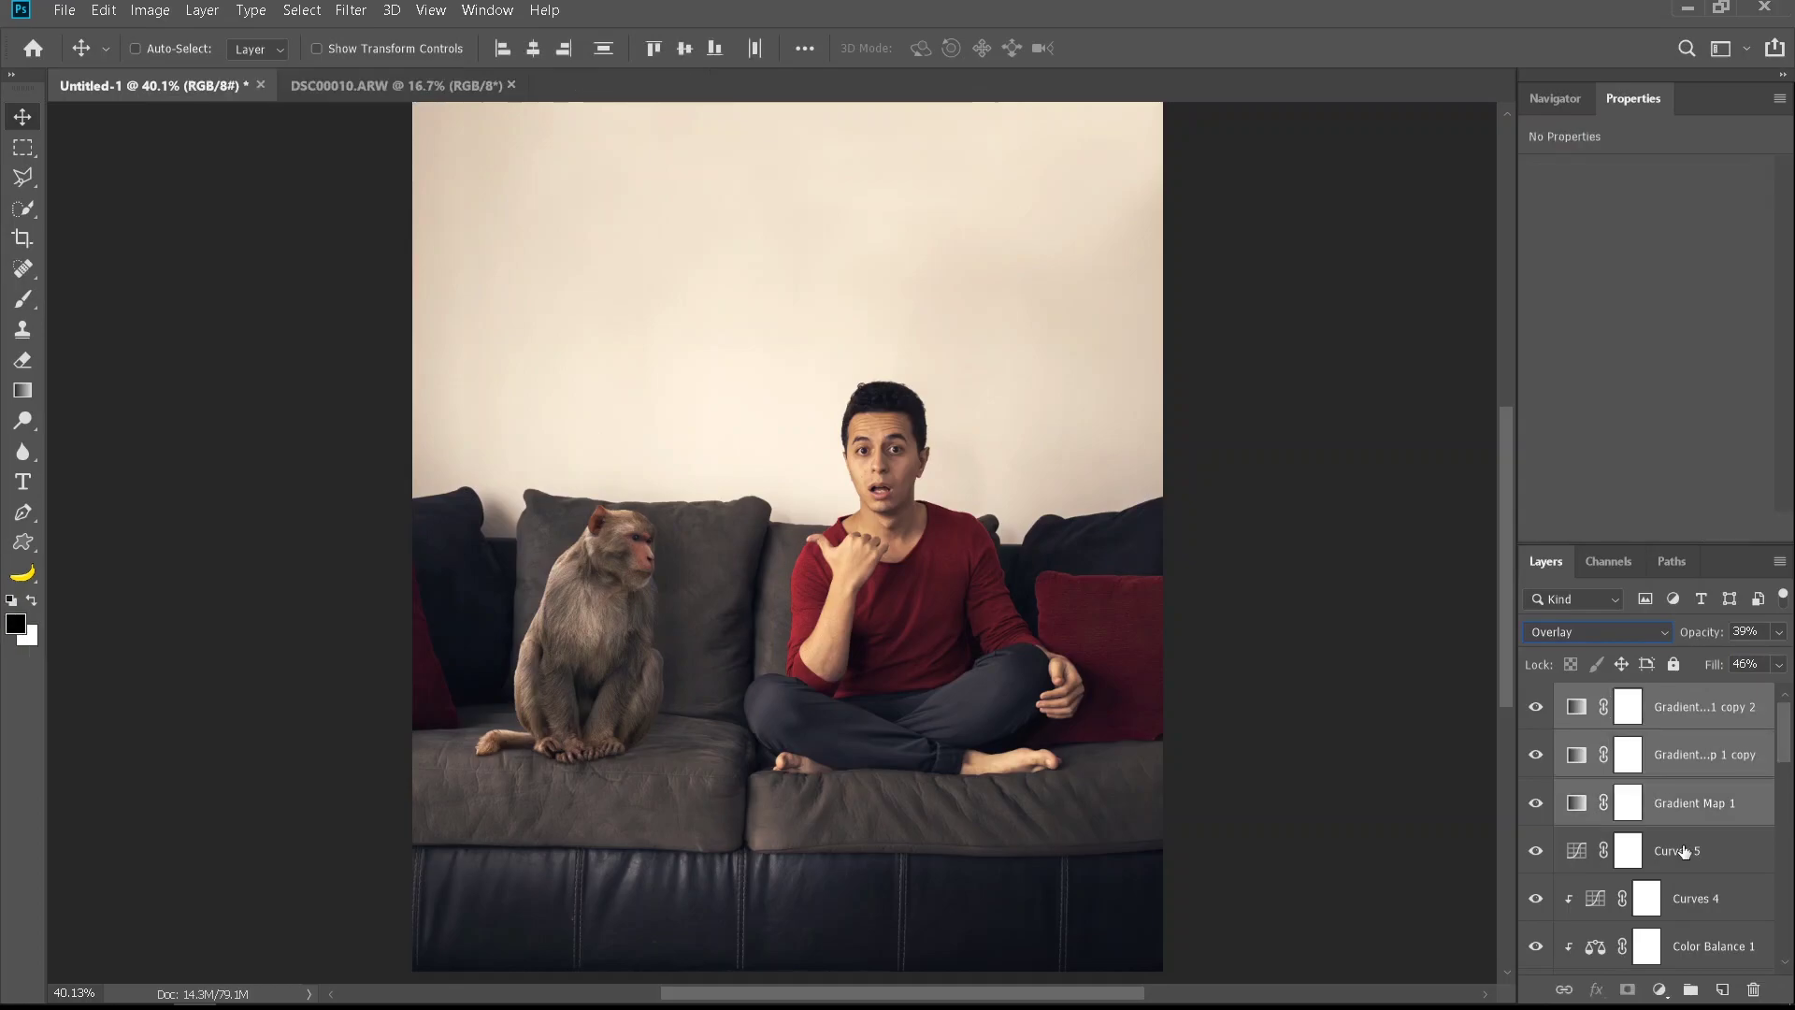
shift+click(1661, 850)
key(ctrl+g)
click(1535, 699)
click(1536, 699)
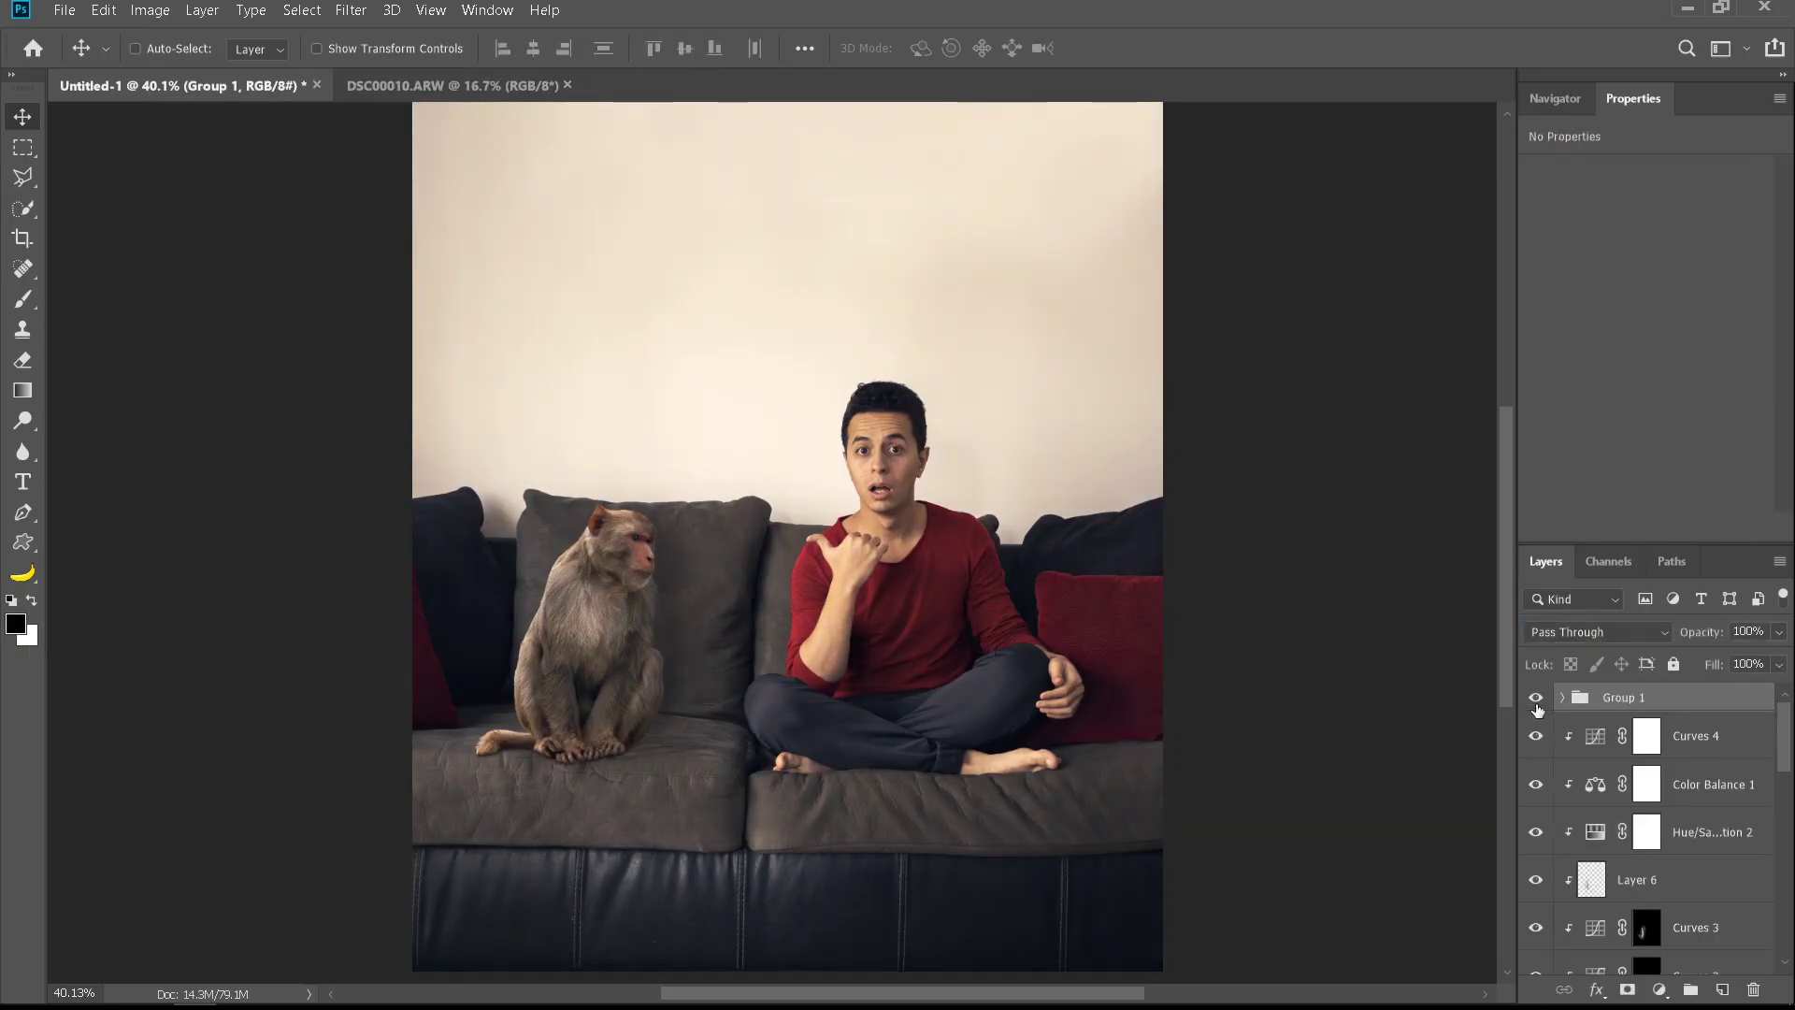
click(1535, 700)
click(1536, 699)
scroll(911, 726, down, 2)
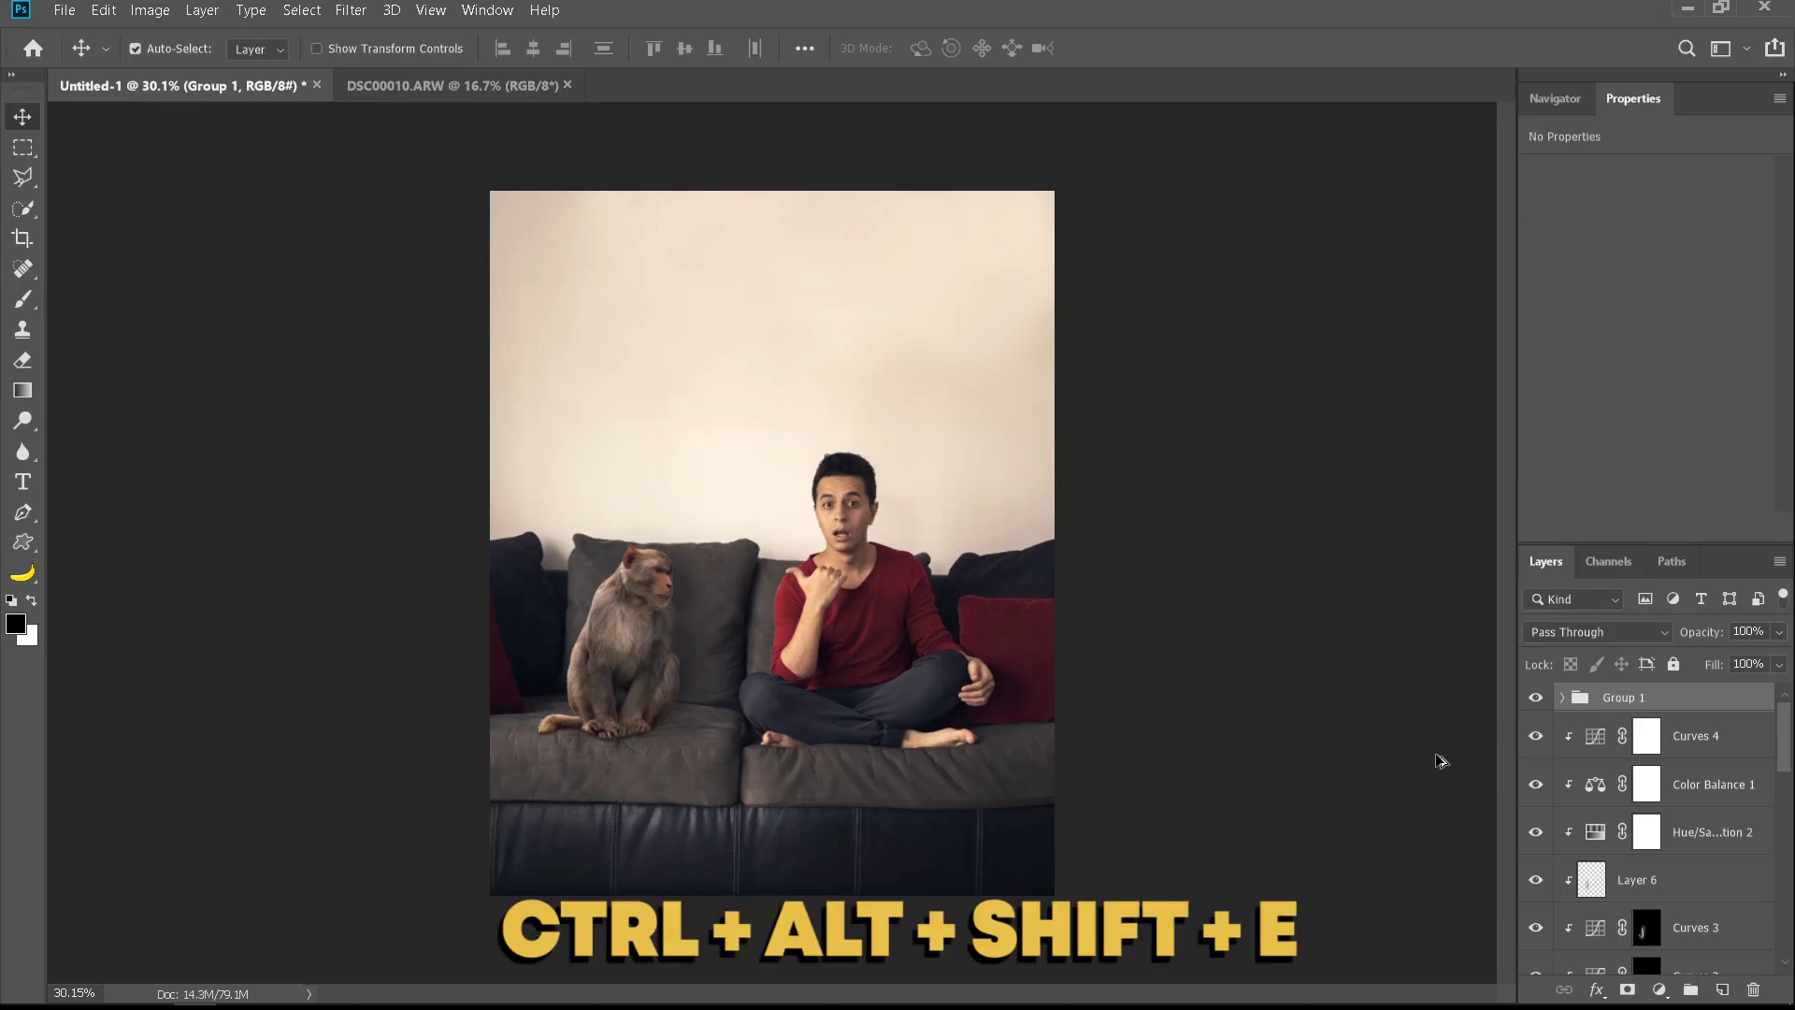
Stamp all visible layers into a new merged layer above the group
key(ctrl+alt+shift+e)
drag(797, 702, 1087, 411)
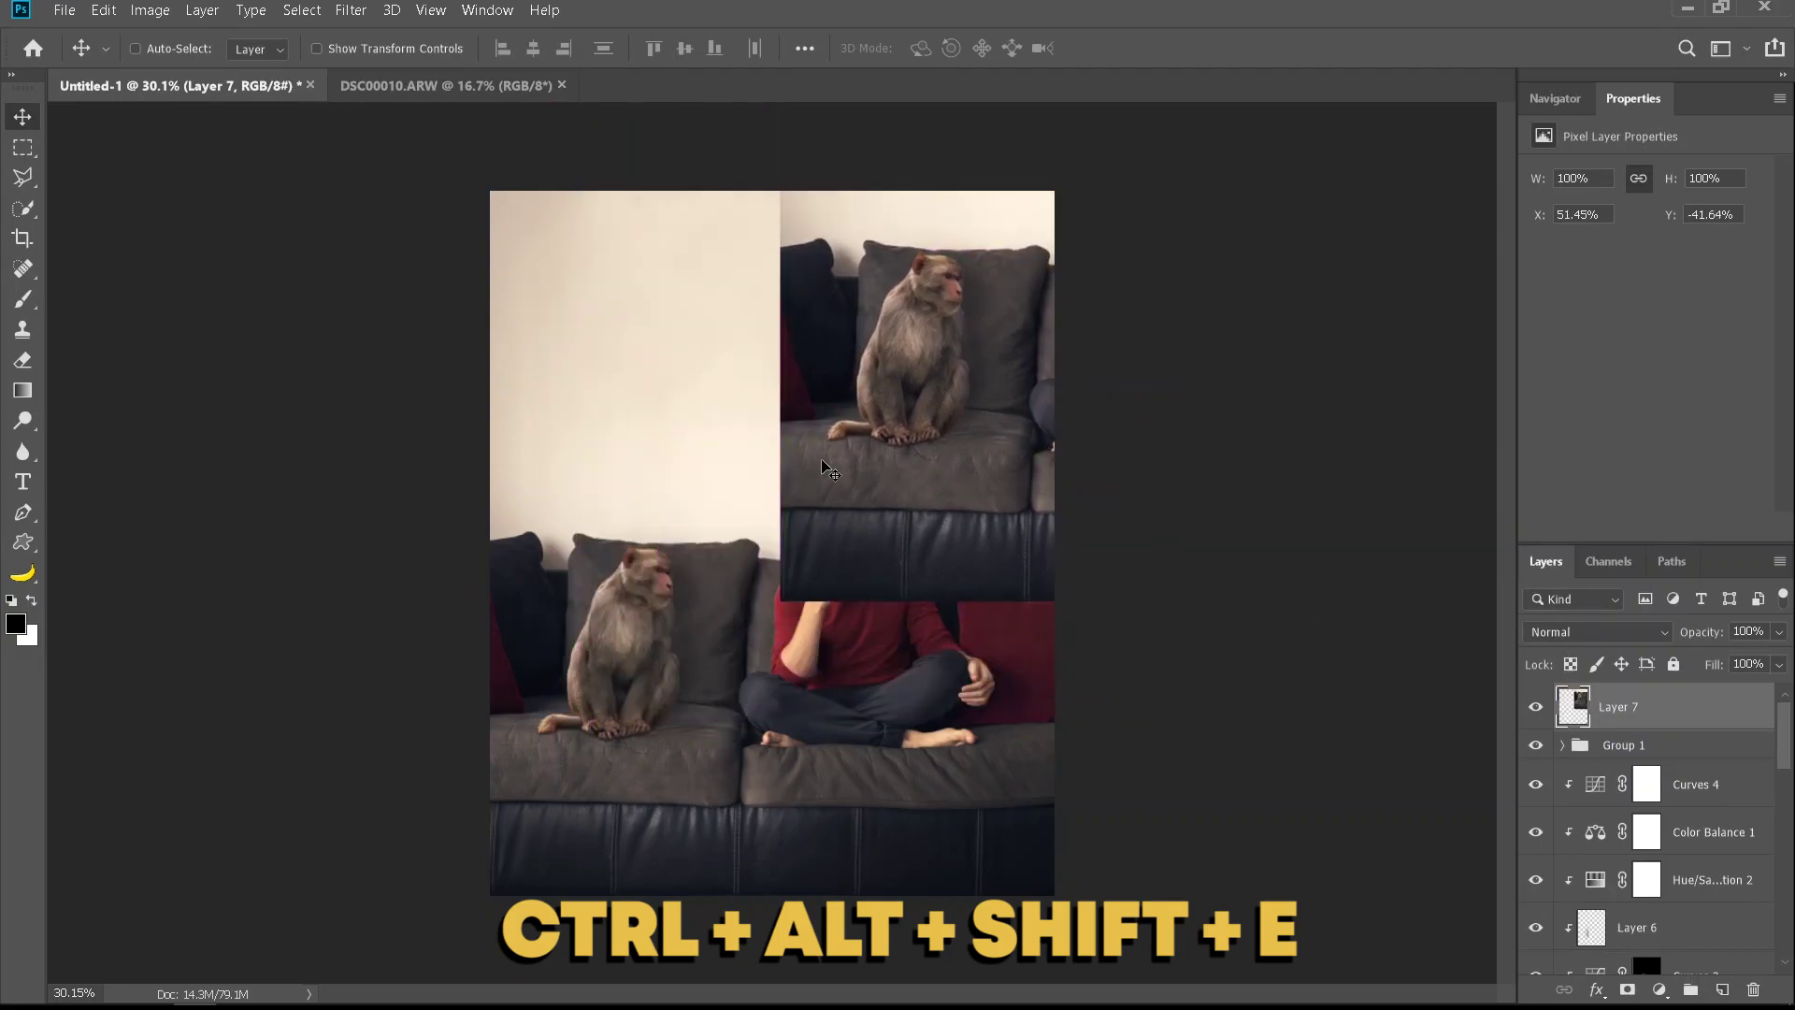
key(ctrl+z)
Open the Camera Raw Filter on the merged layer and arrange its window so the whole image fits
click(295, 11)
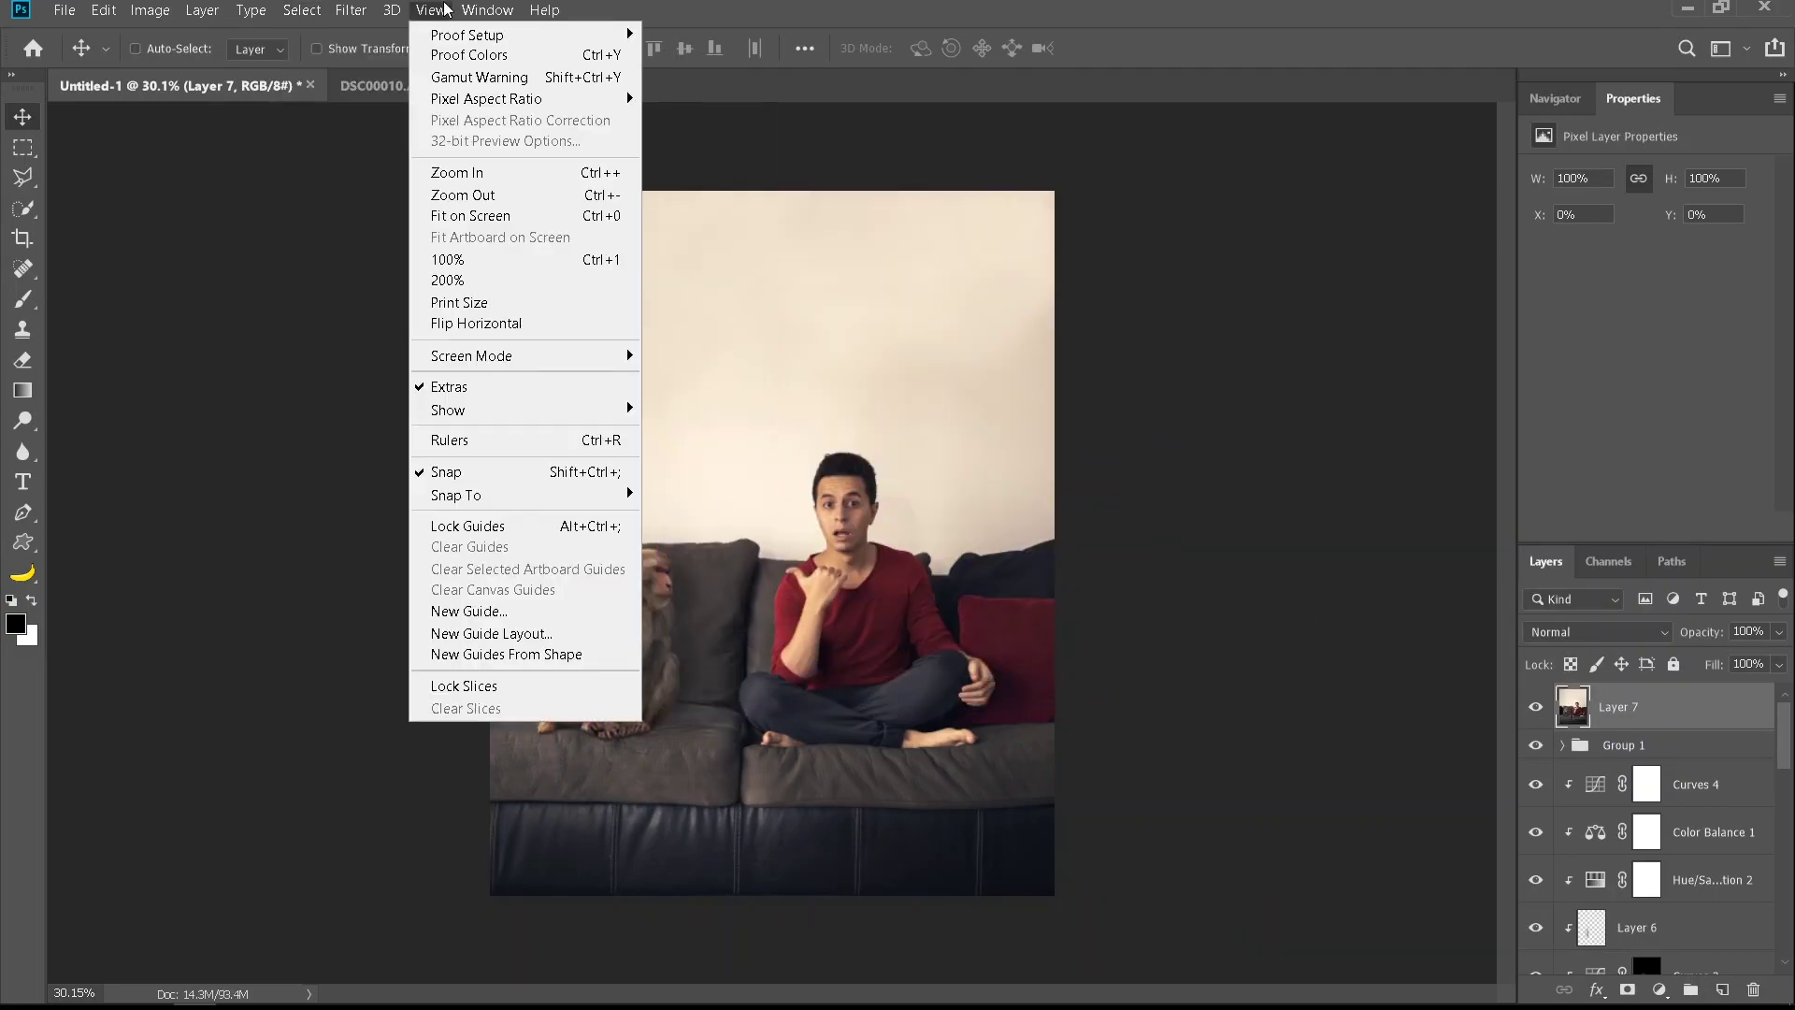
click(391, 148)
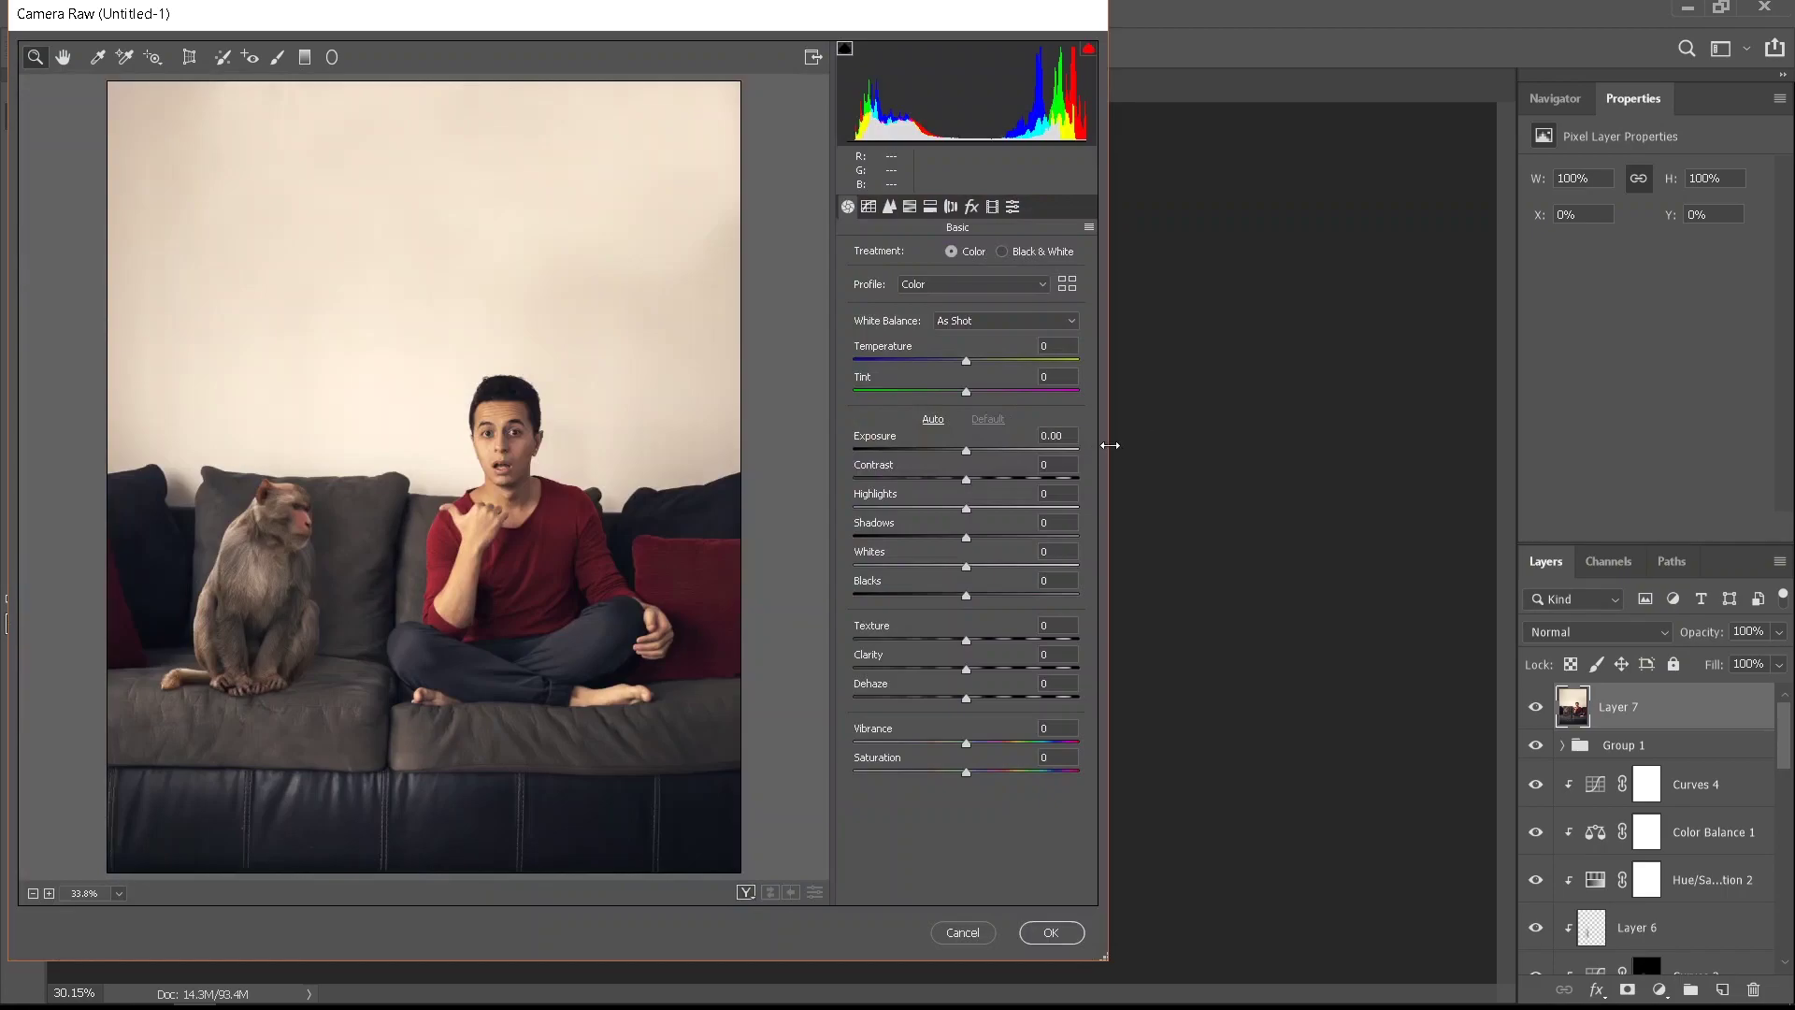
drag(1110, 445, 569, 442)
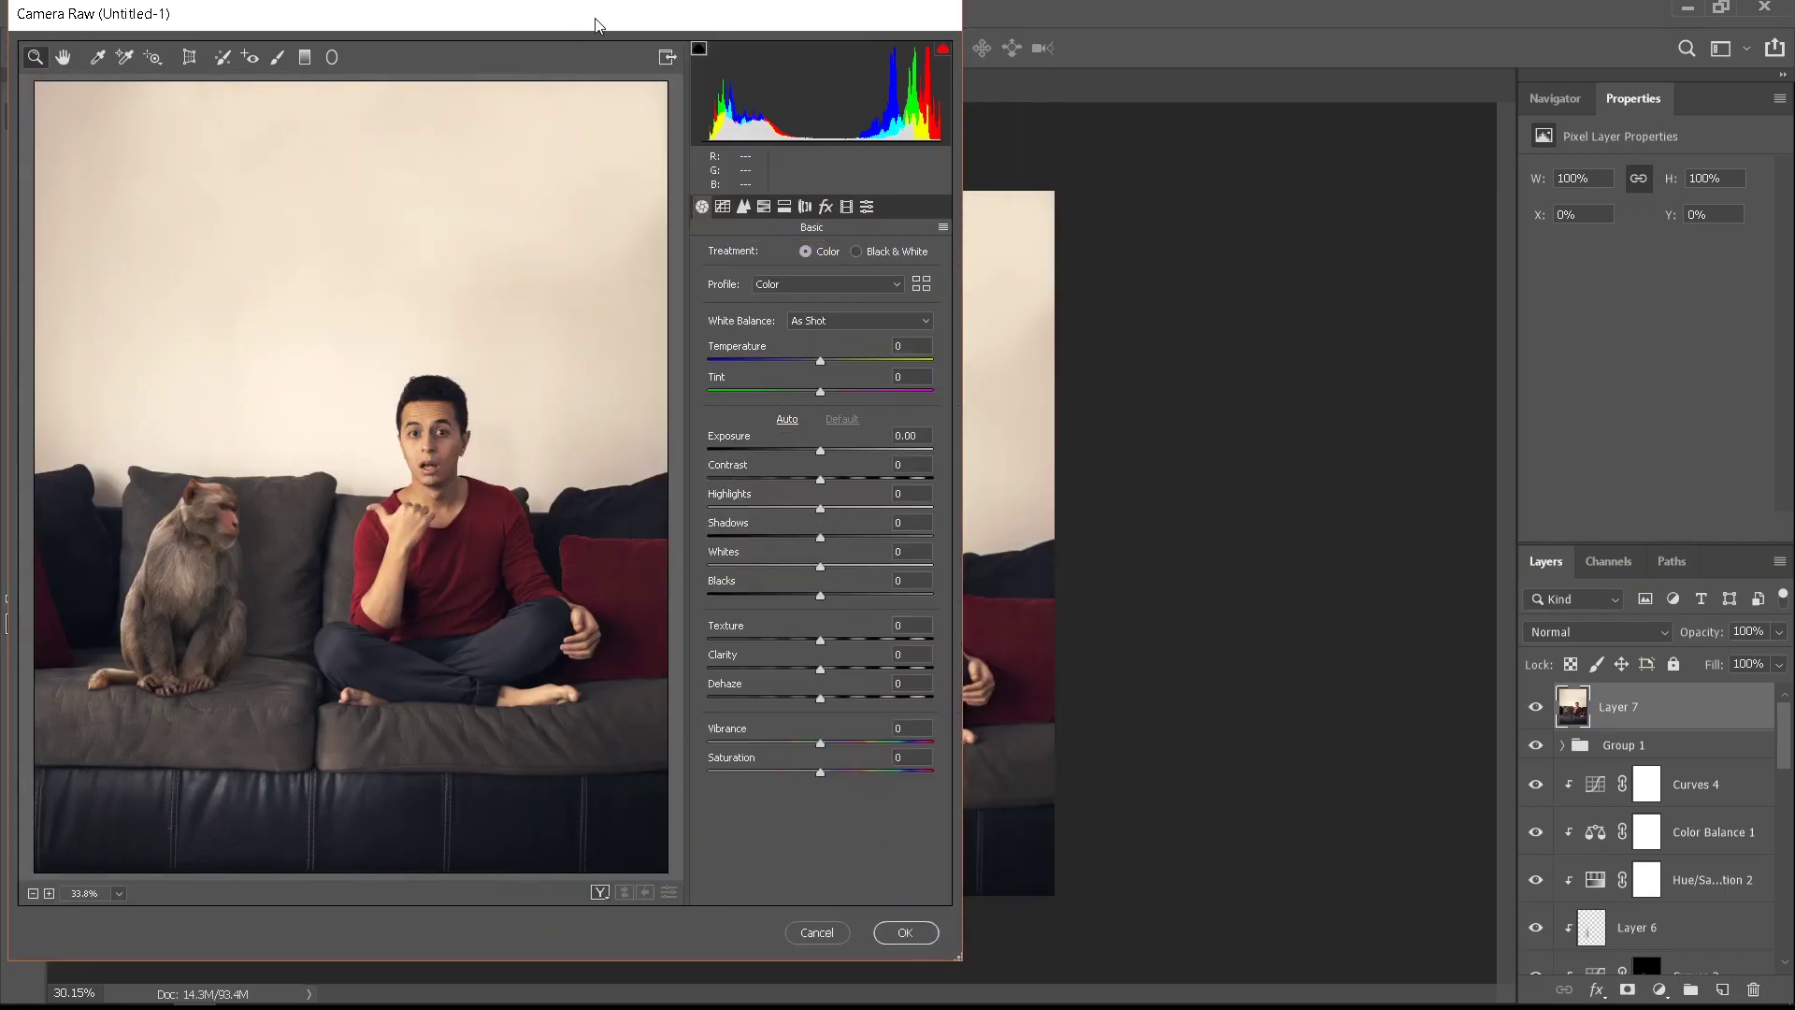
drag(598, 21, 910, 23)
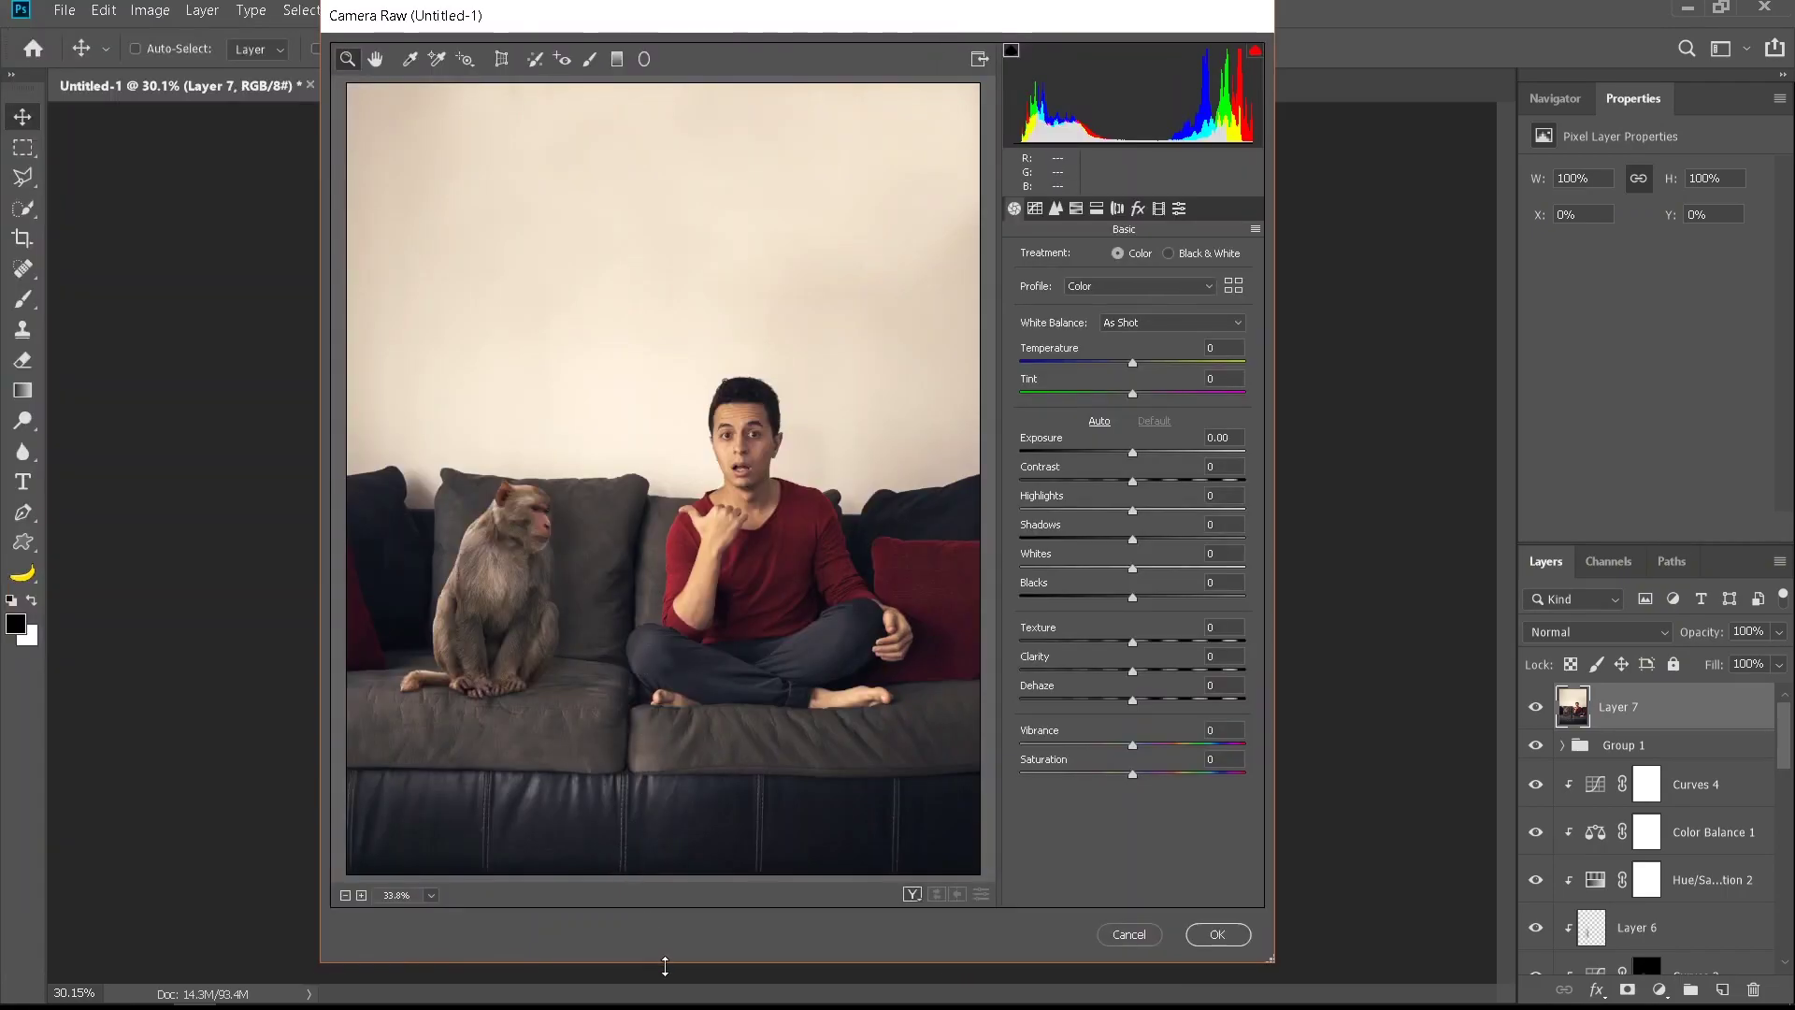
drag(664, 966, 665, 1005)
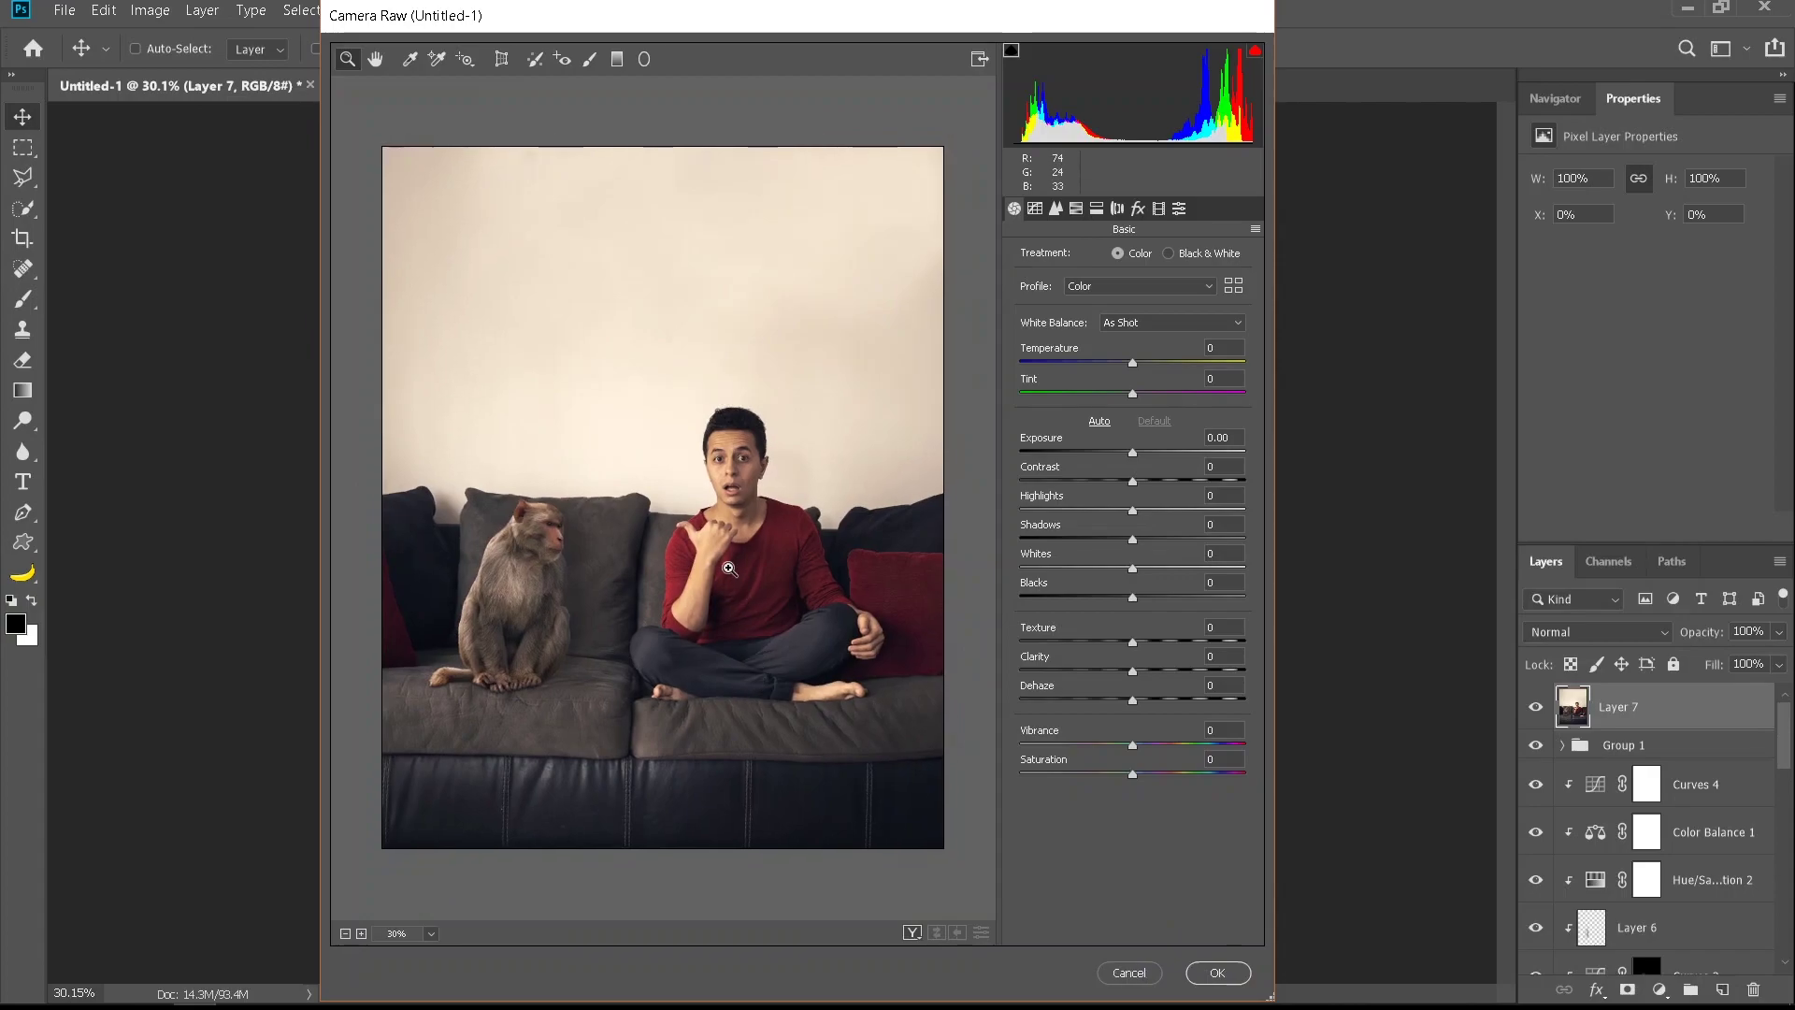
Set the post-crop vignetting amount to -1 and the lens correction vignetting amount to -4
click(1138, 207)
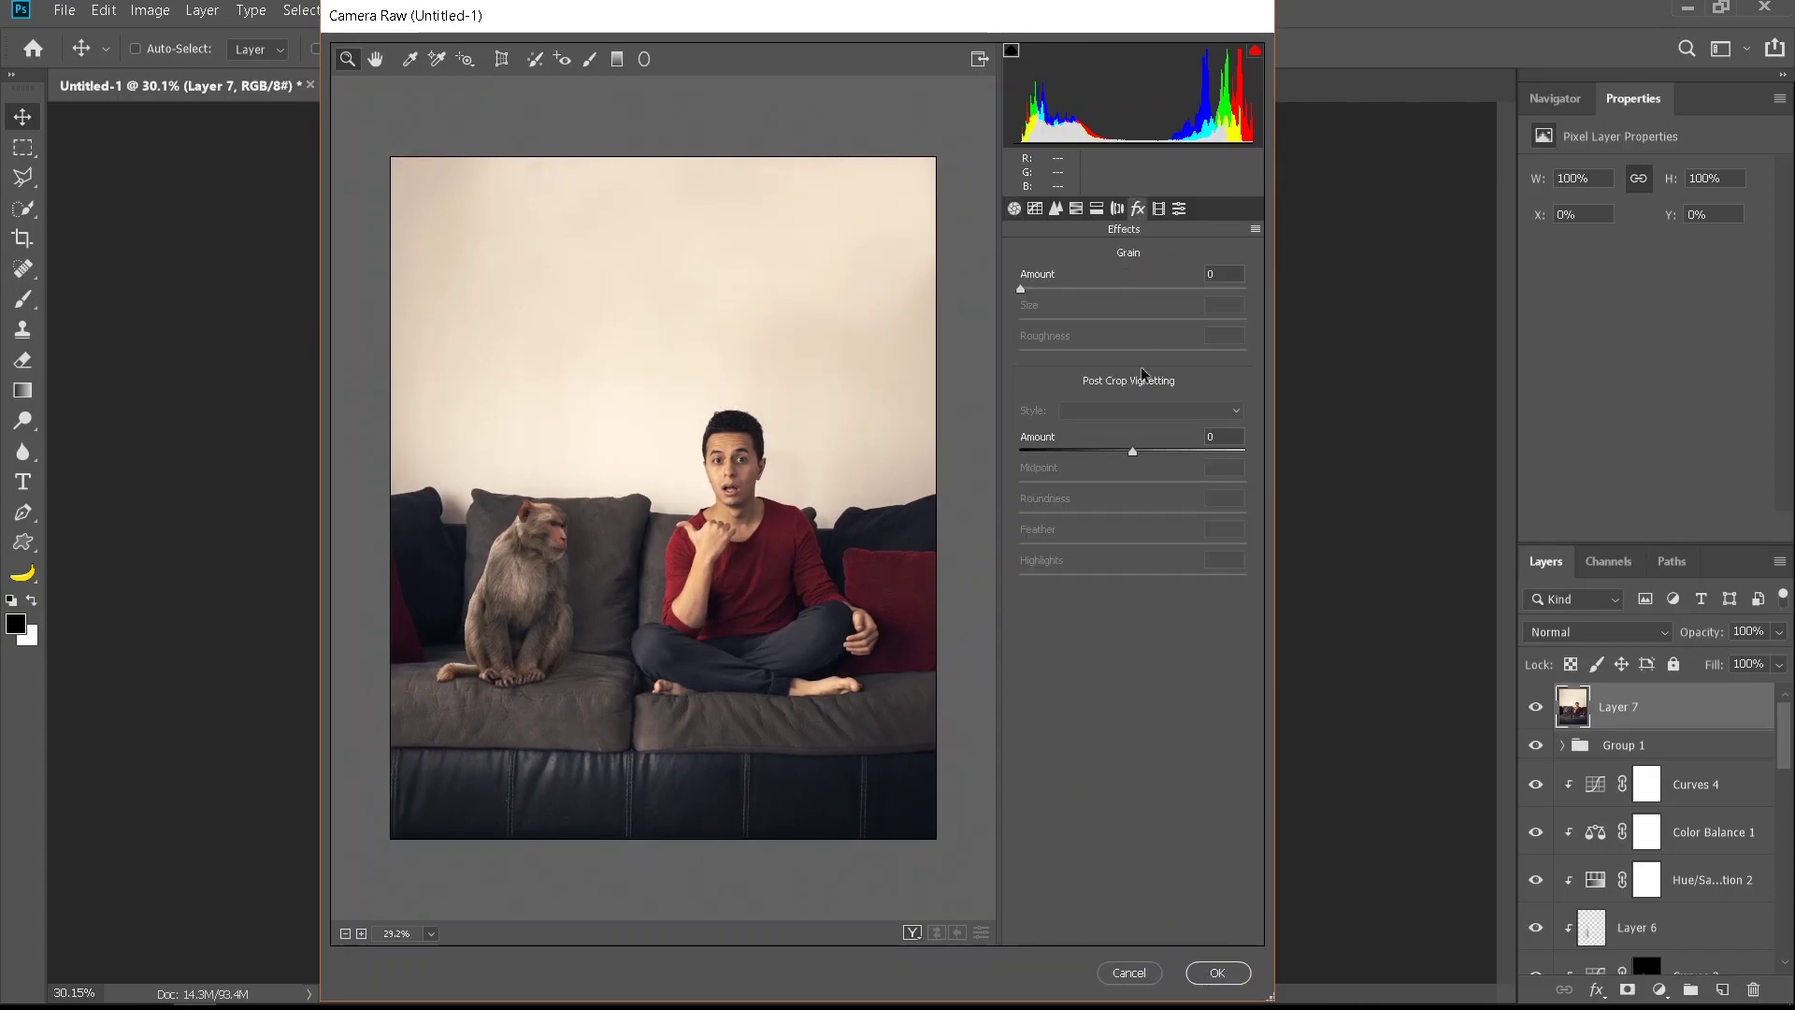
drag(1145, 437, 1135, 439)
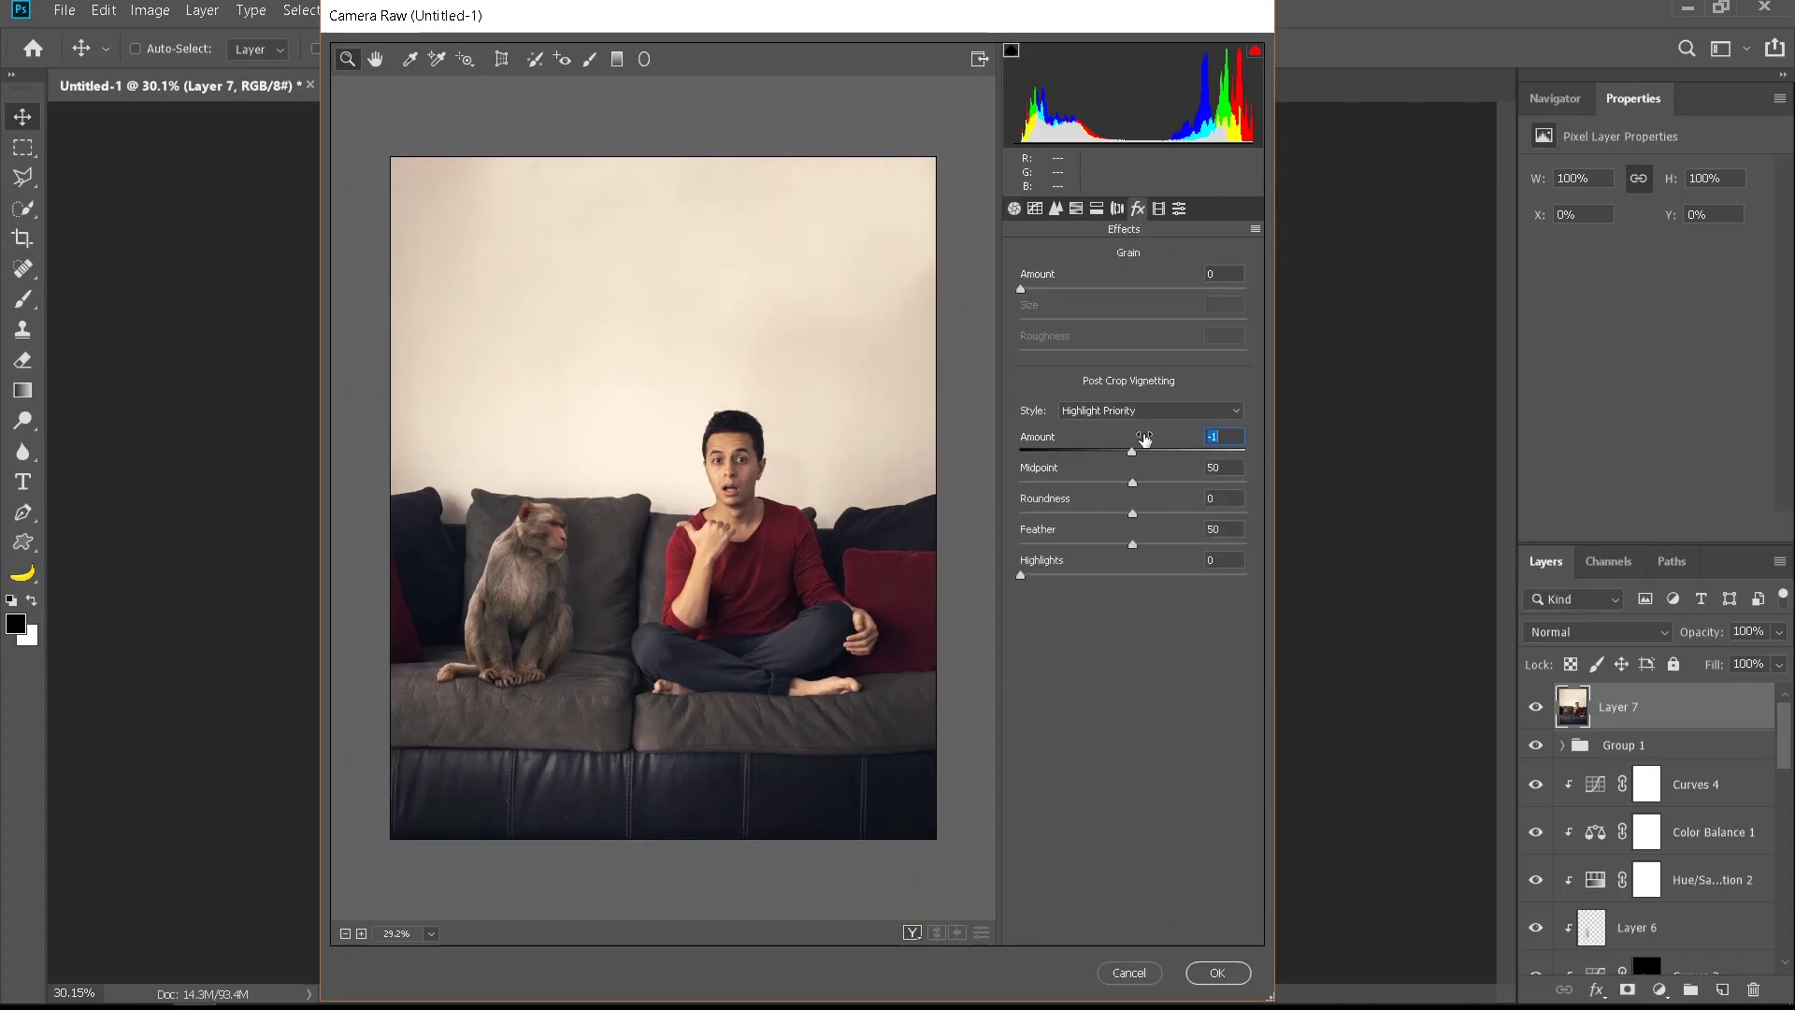
click(1118, 209)
drag(1160, 564, 1027, 542)
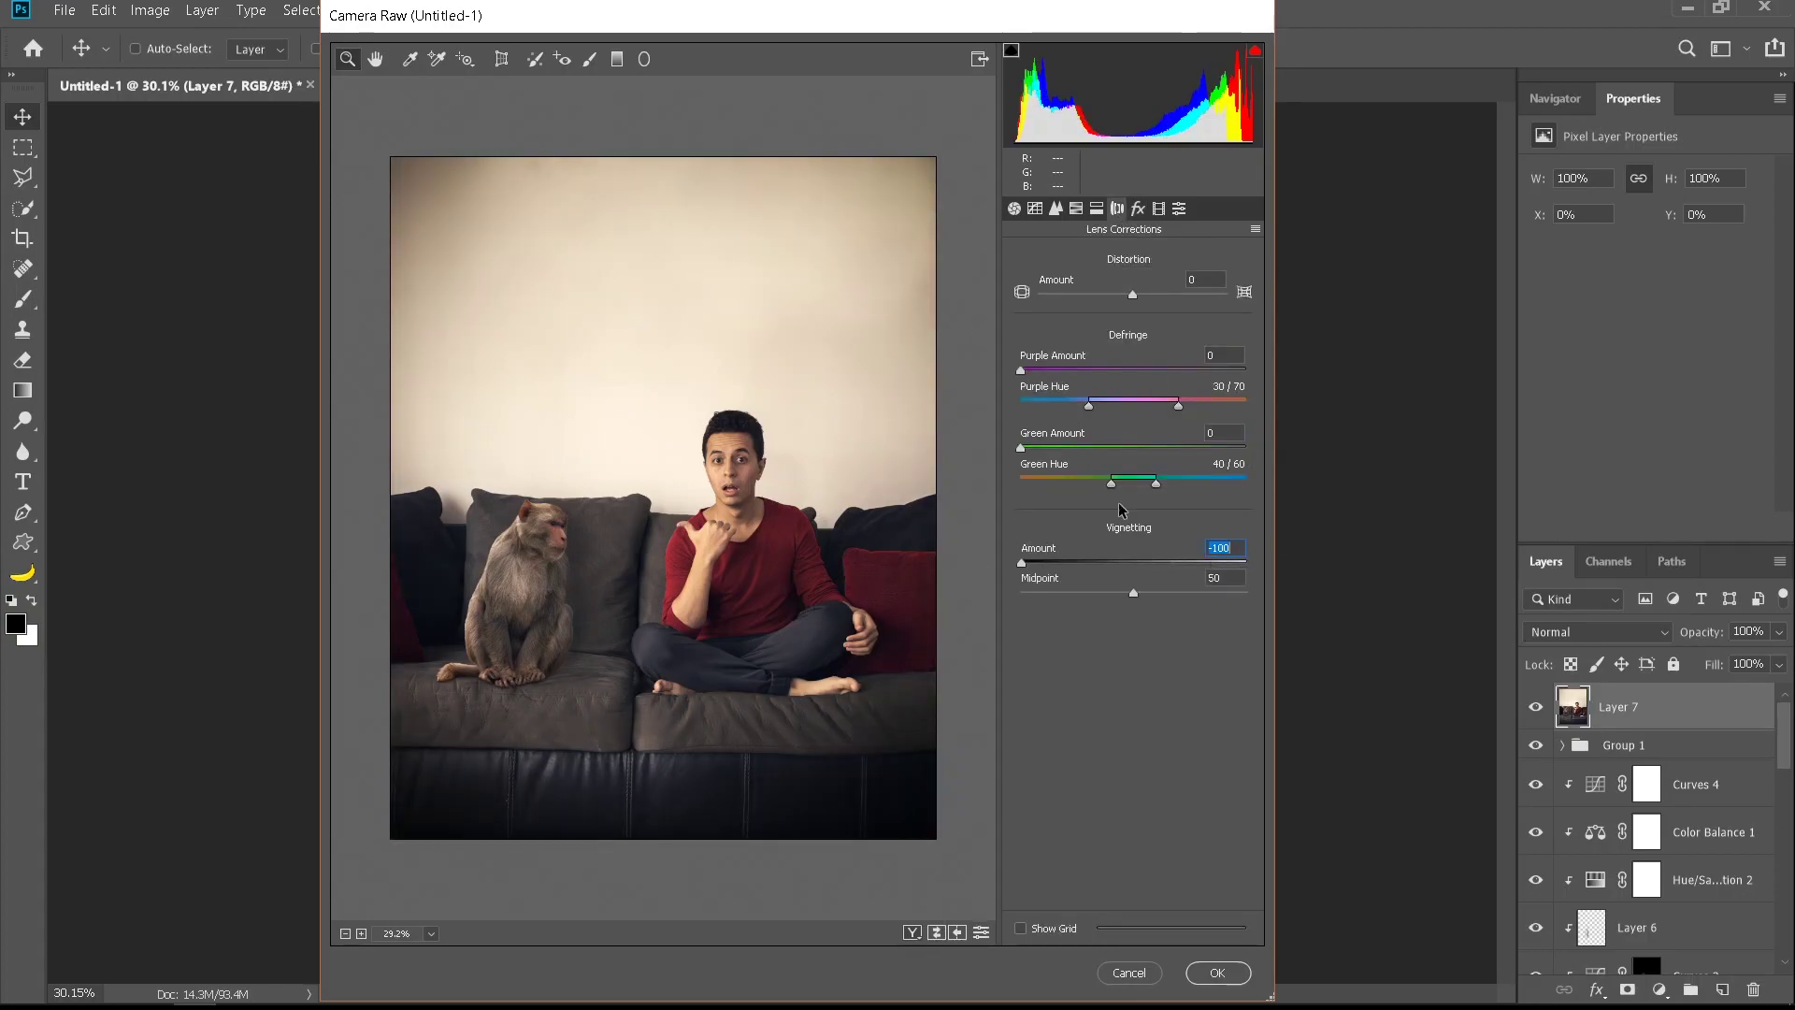
drag(1022, 562, 1133, 552)
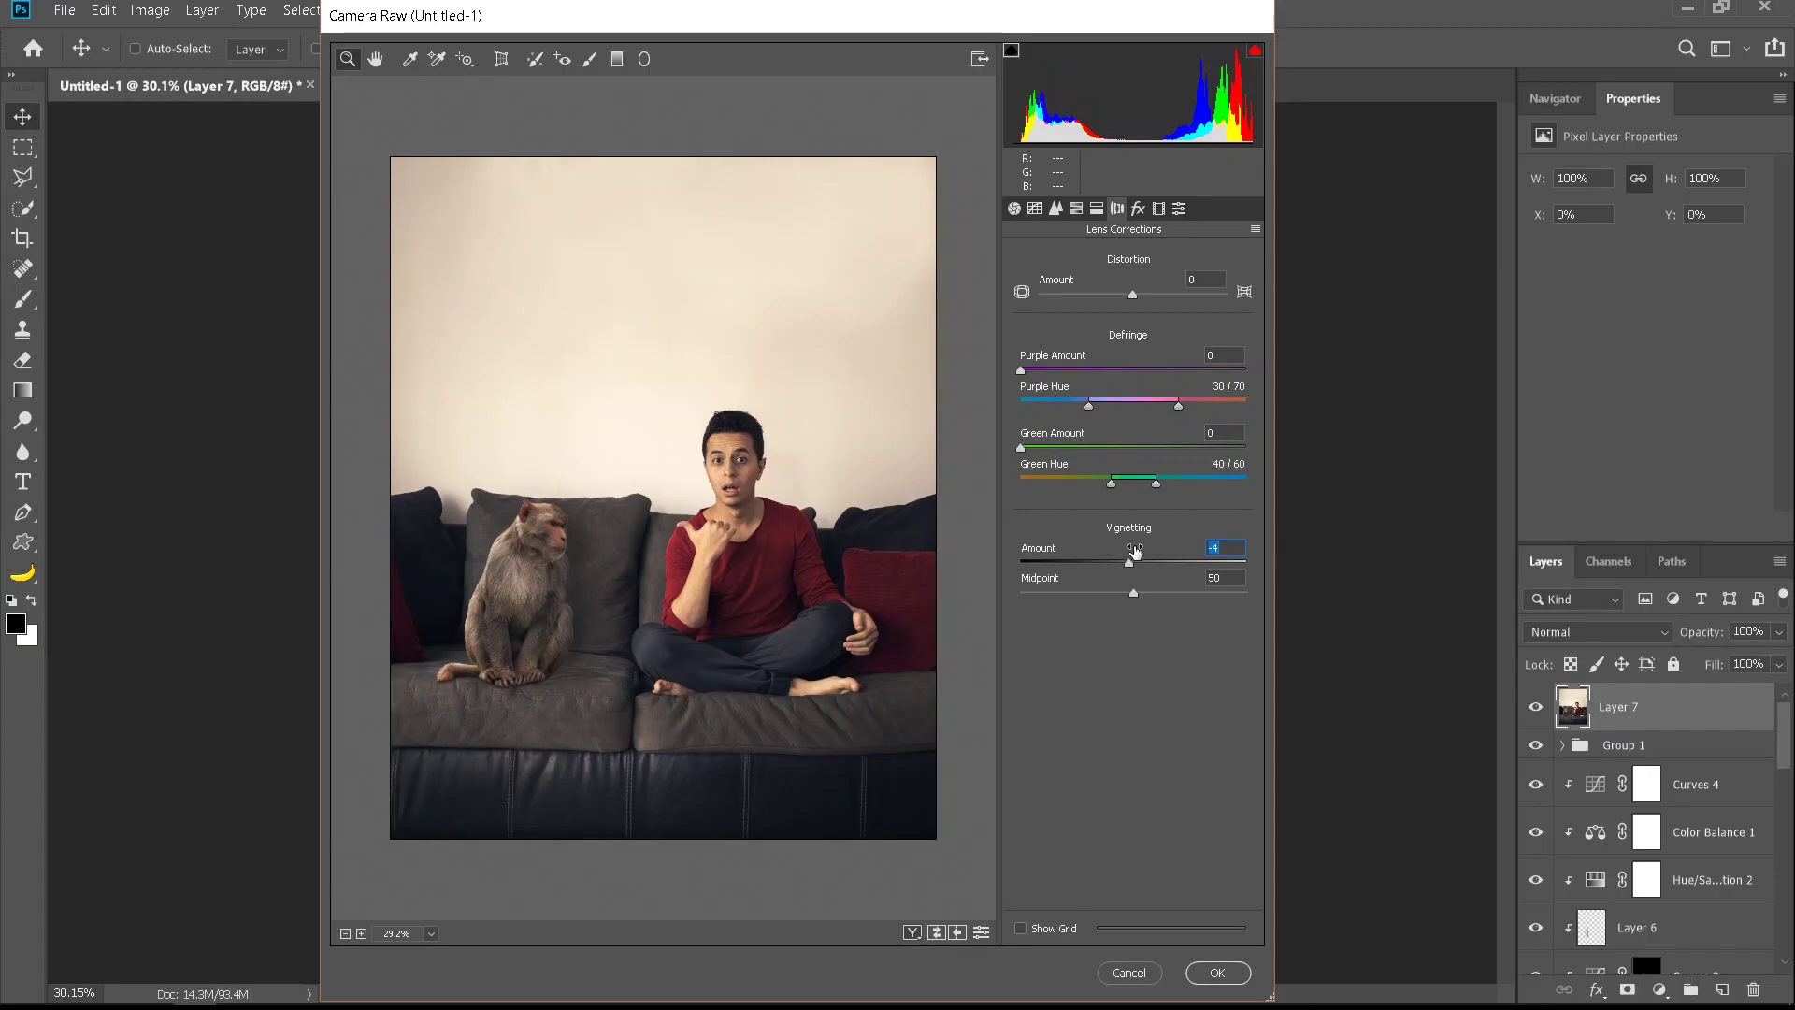
click(1015, 209)
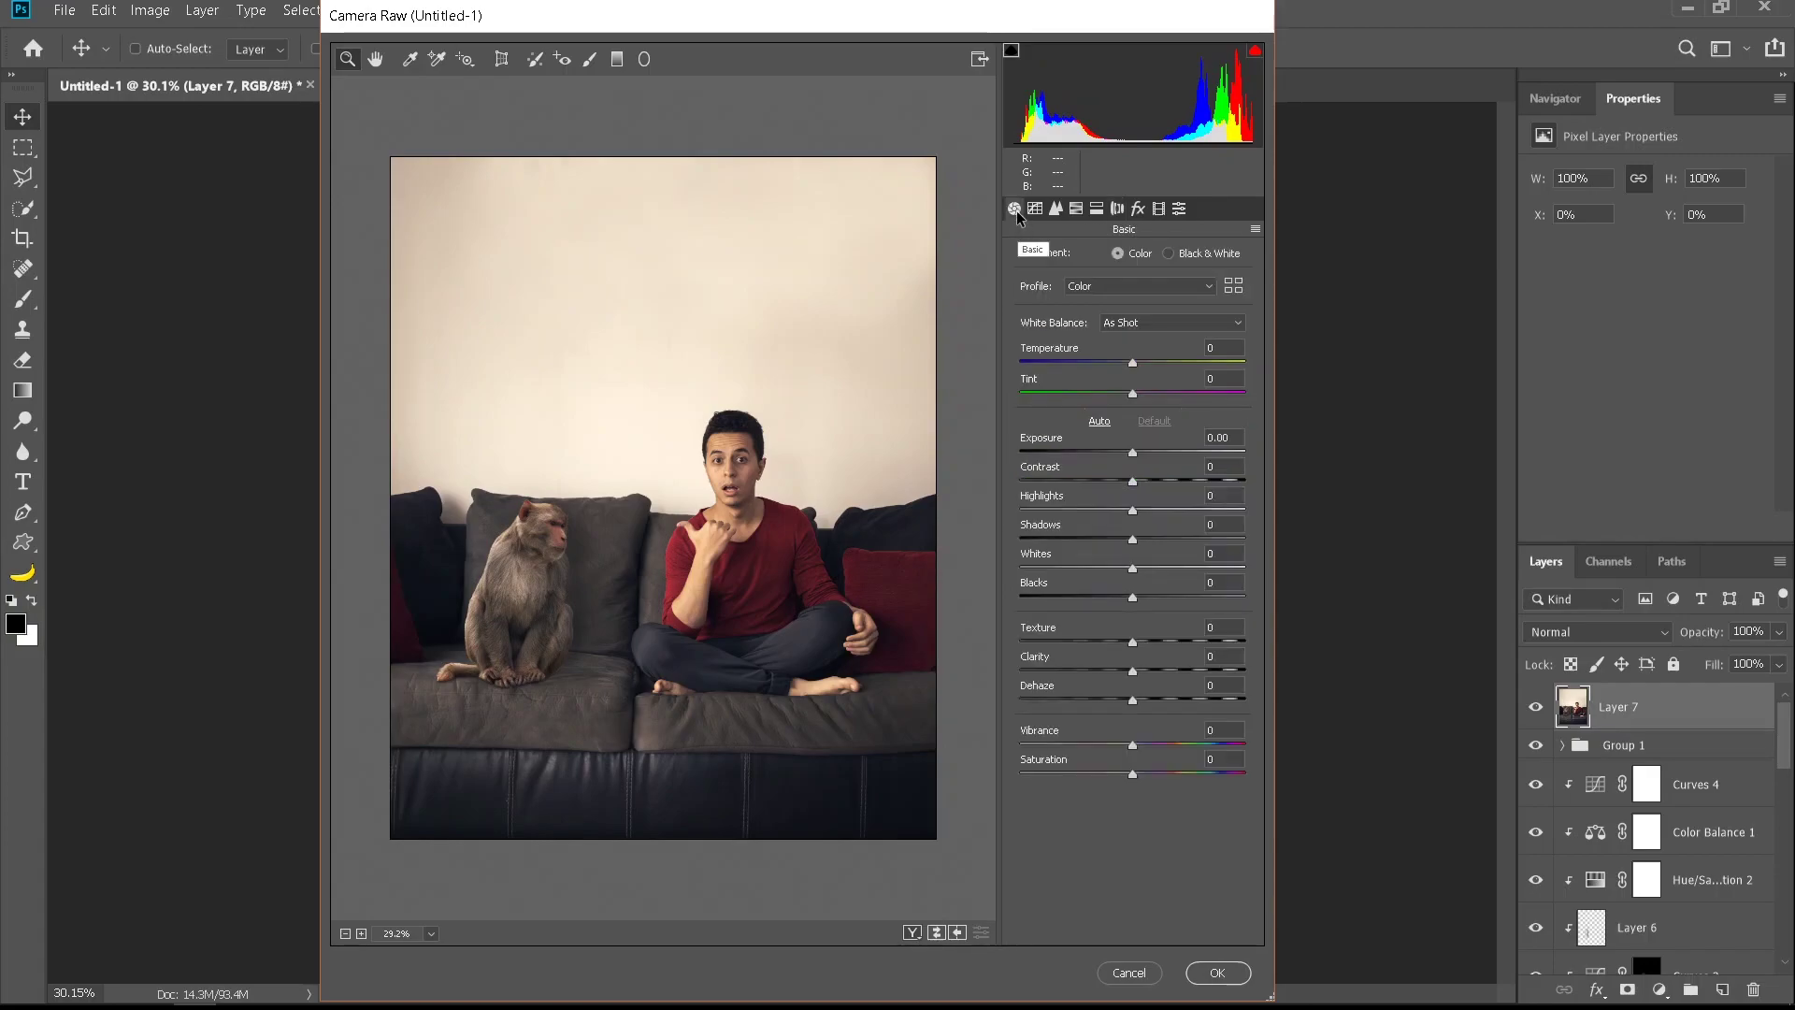
Draw a large radial filter over the upper-left wall with Temperature +8, Tint +9, Blacks +12 and Dehaze -25
click(645, 65)
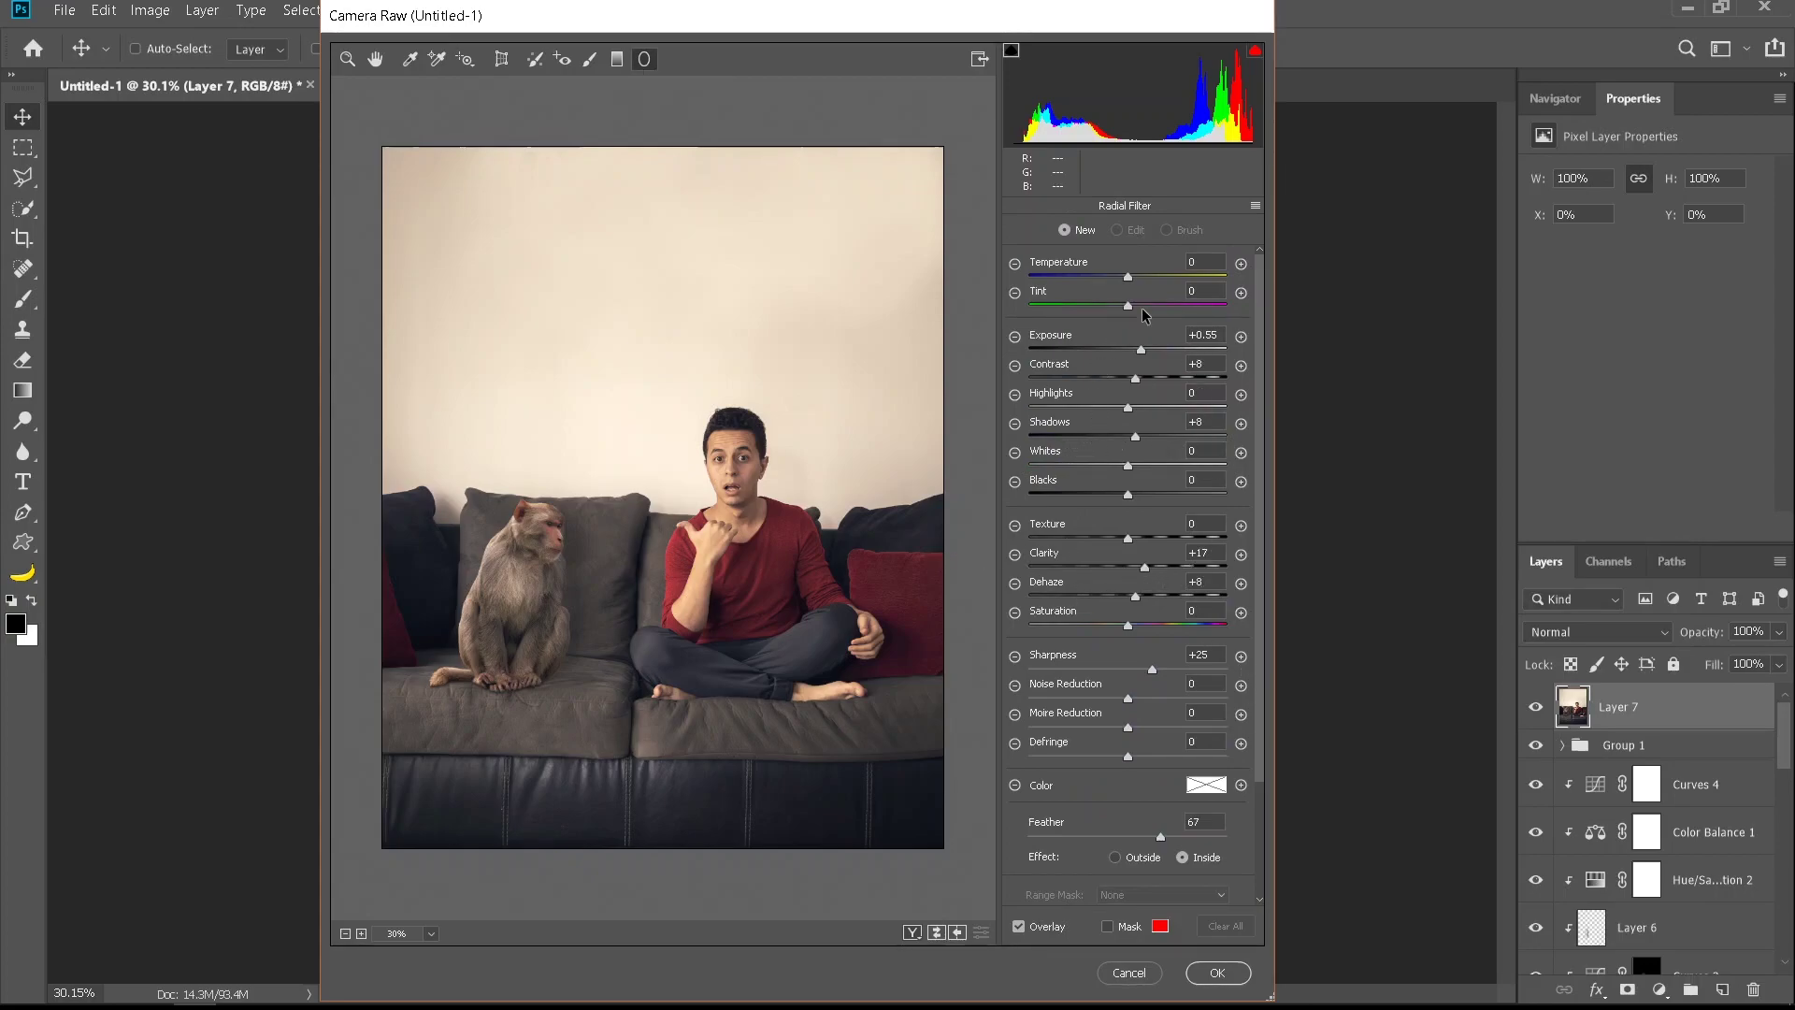
click(1014, 582)
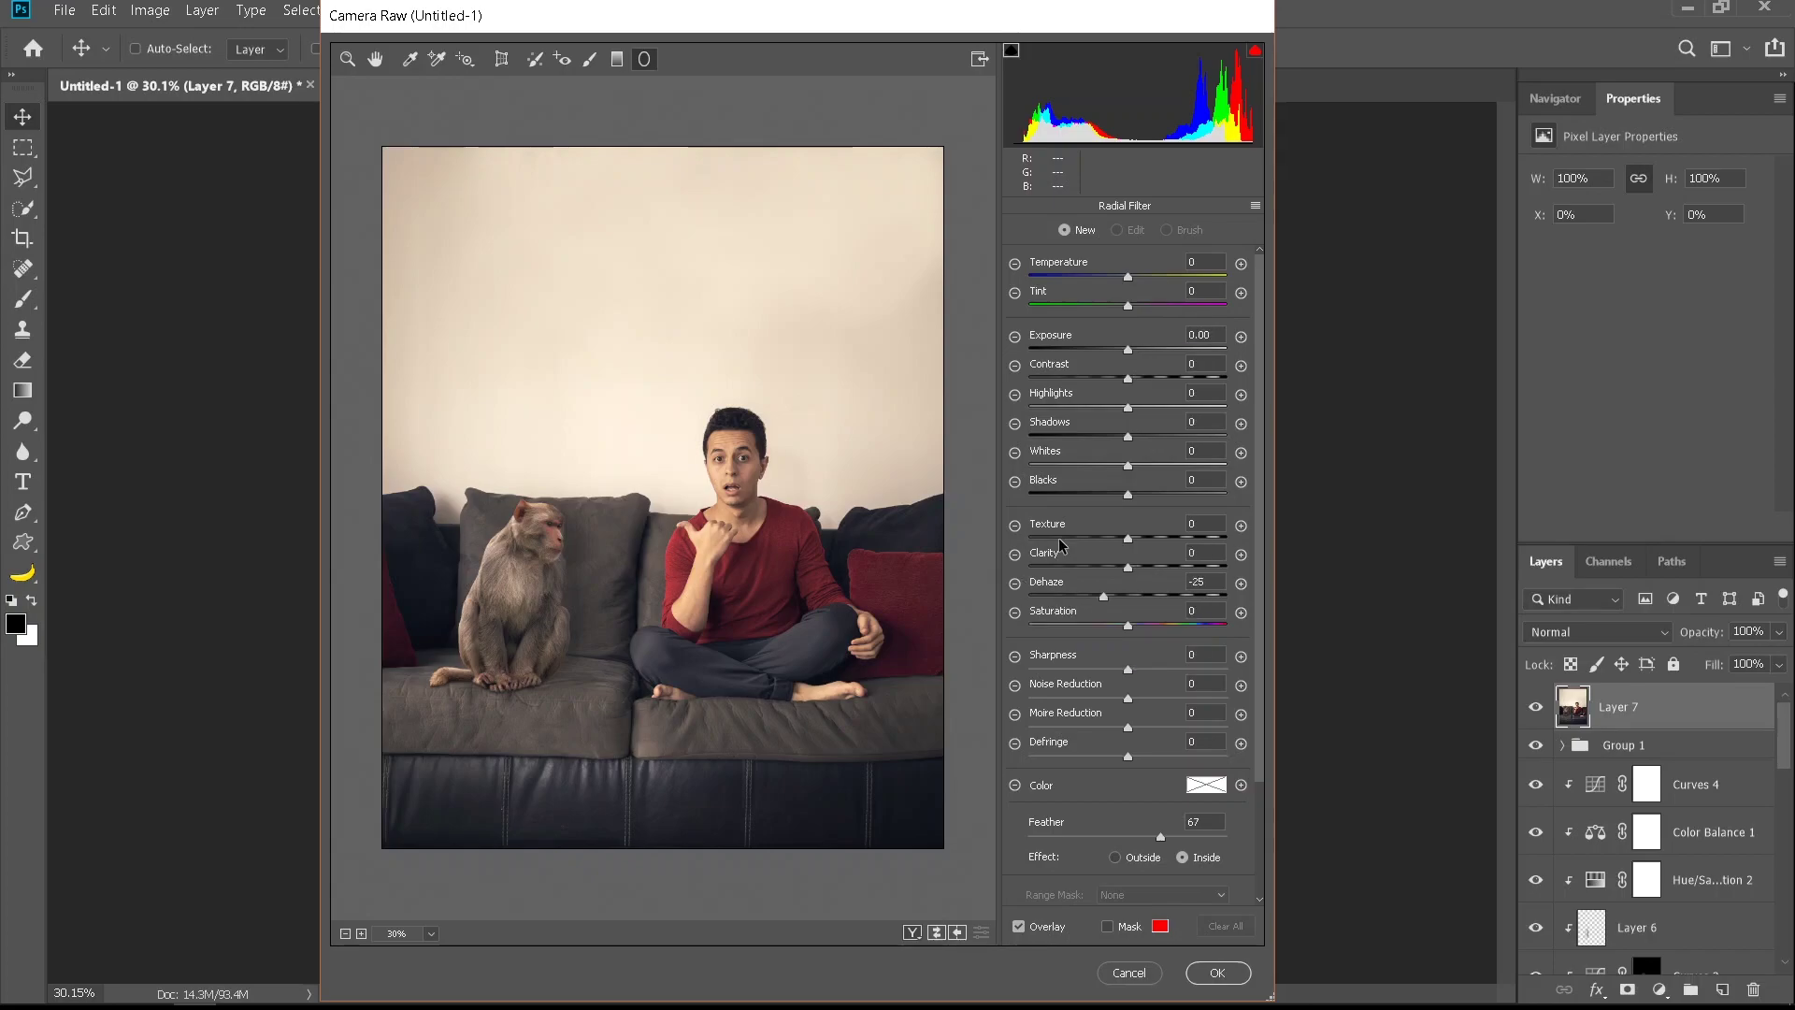
drag(1123, 478, 1134, 477)
drag(1133, 270, 1139, 294)
scroll(733, 592, down, 4)
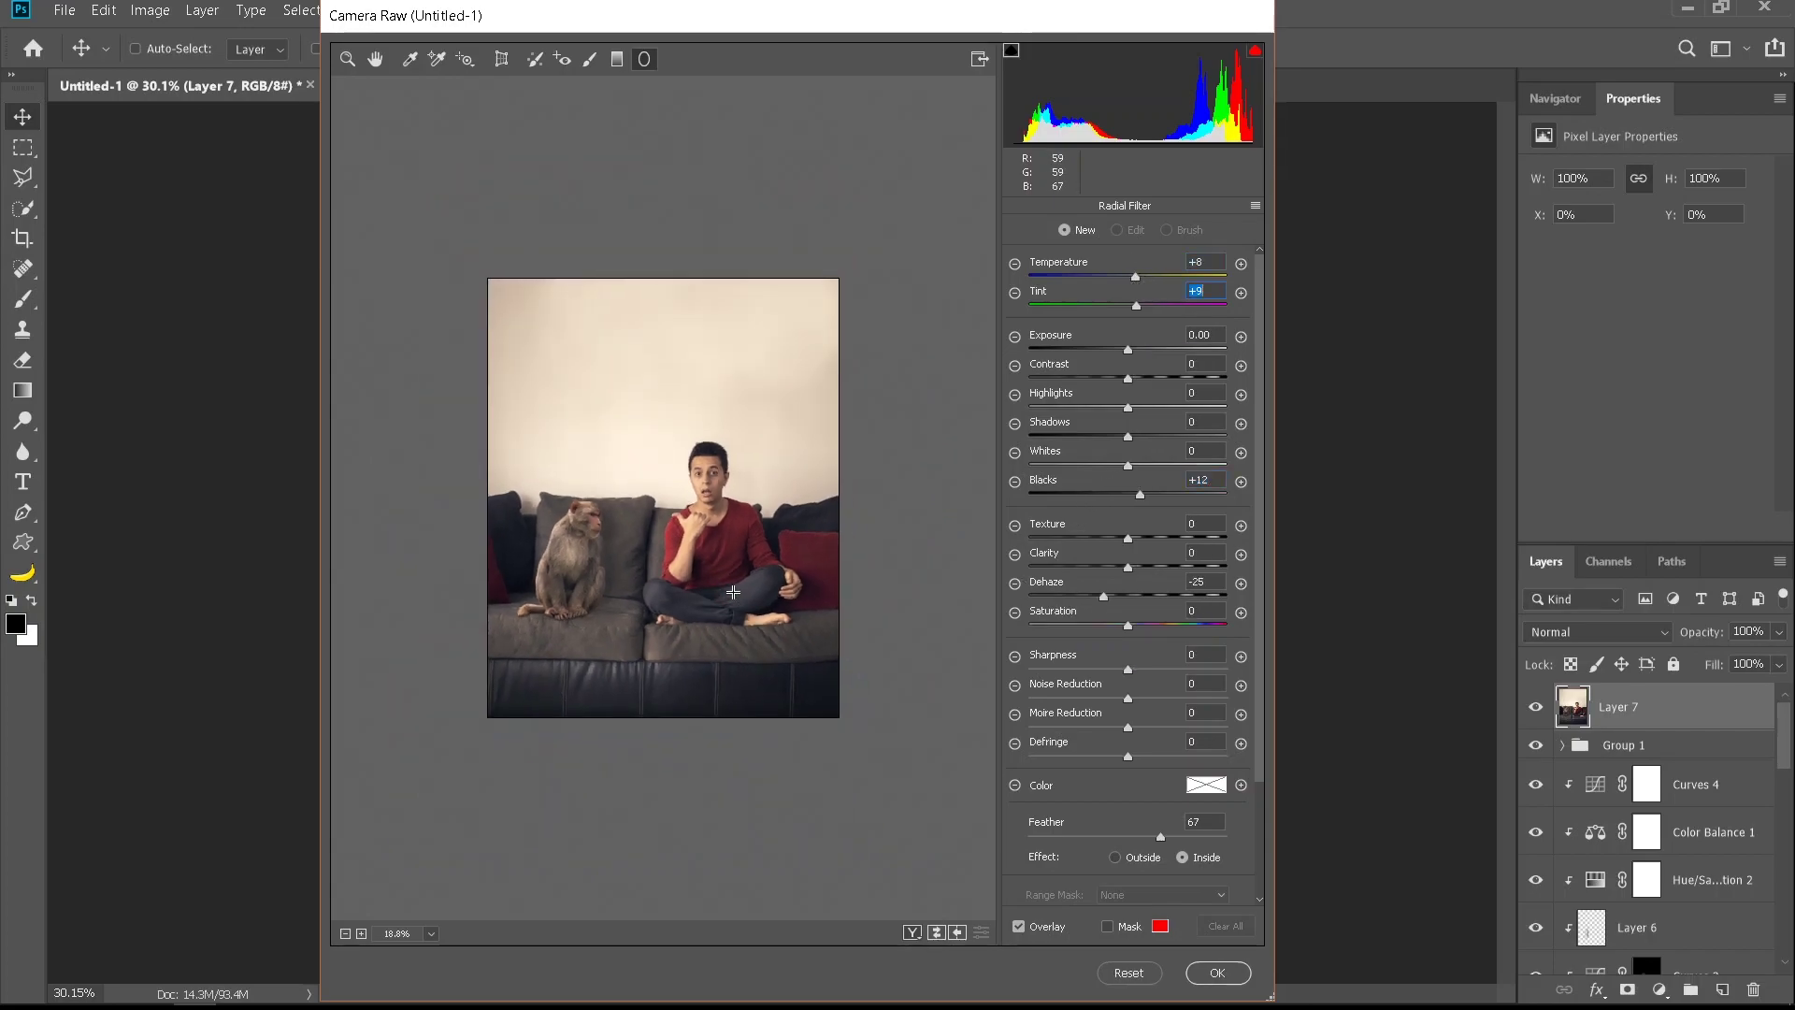
drag(570, 363, 742, 220)
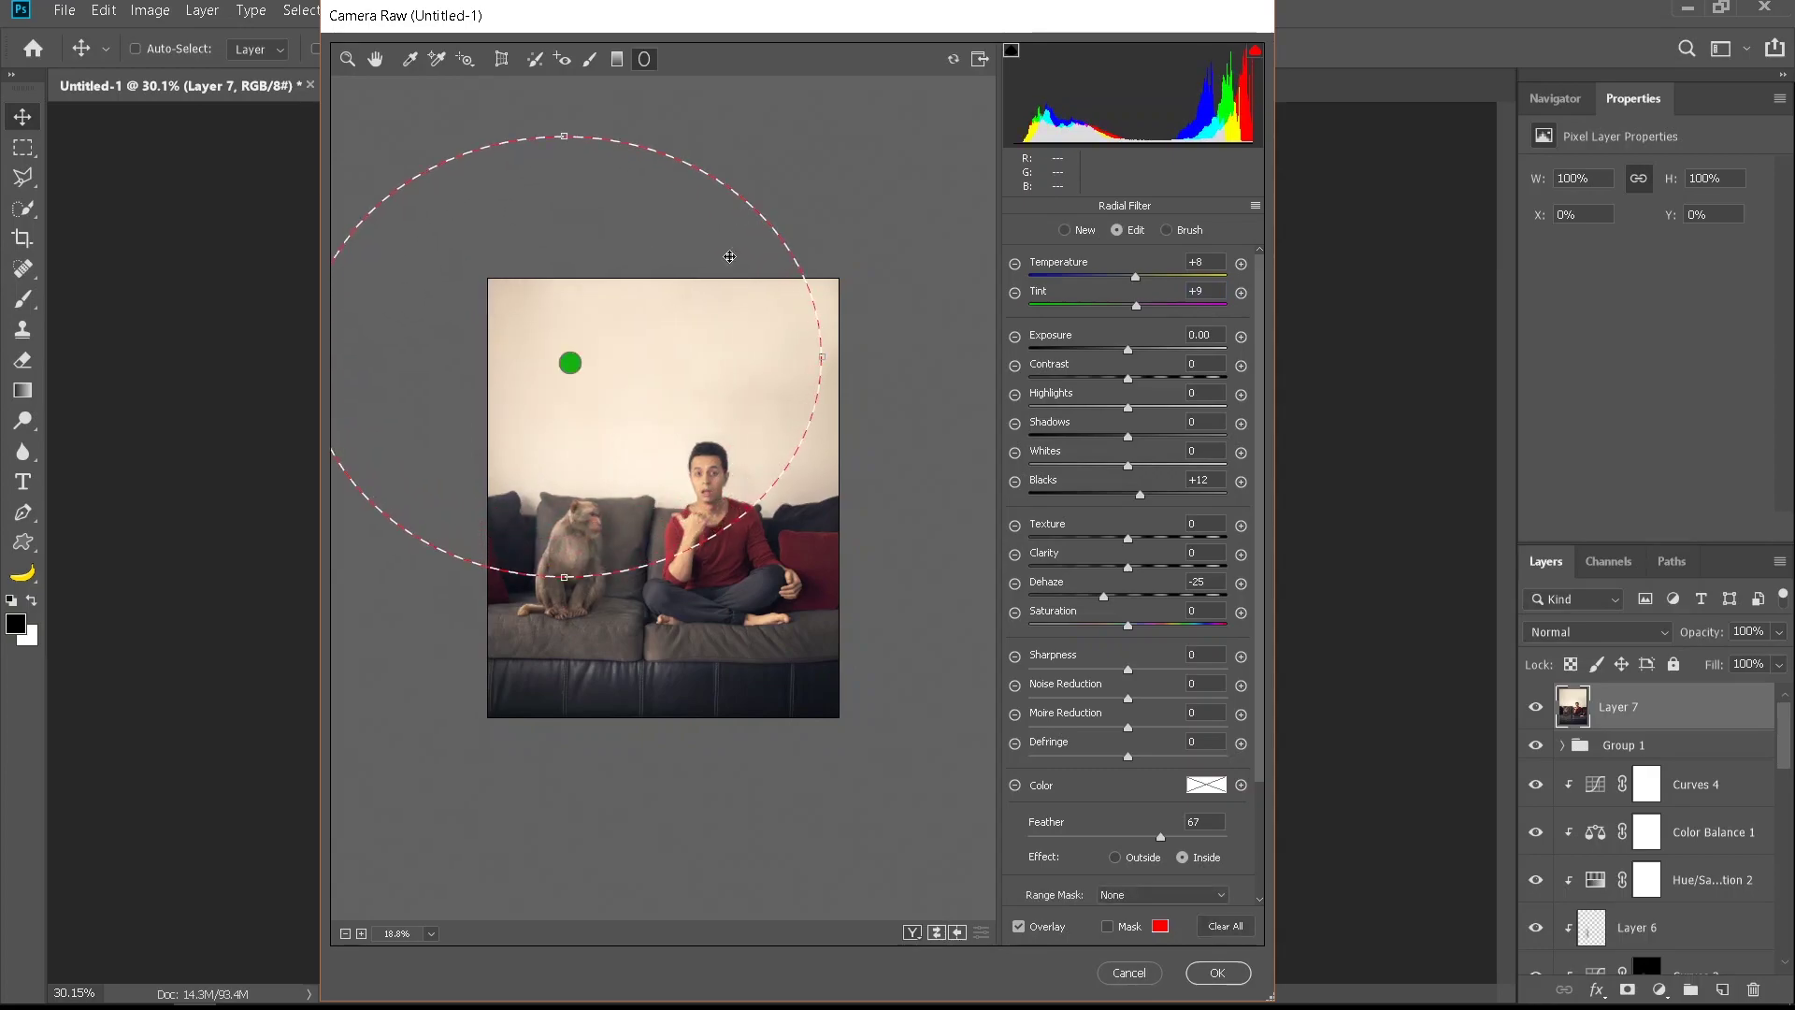
Move the wall's radial filter slightly up and to the right and set its Exposure to +0.15
drag(1120, 333, 1242, 333)
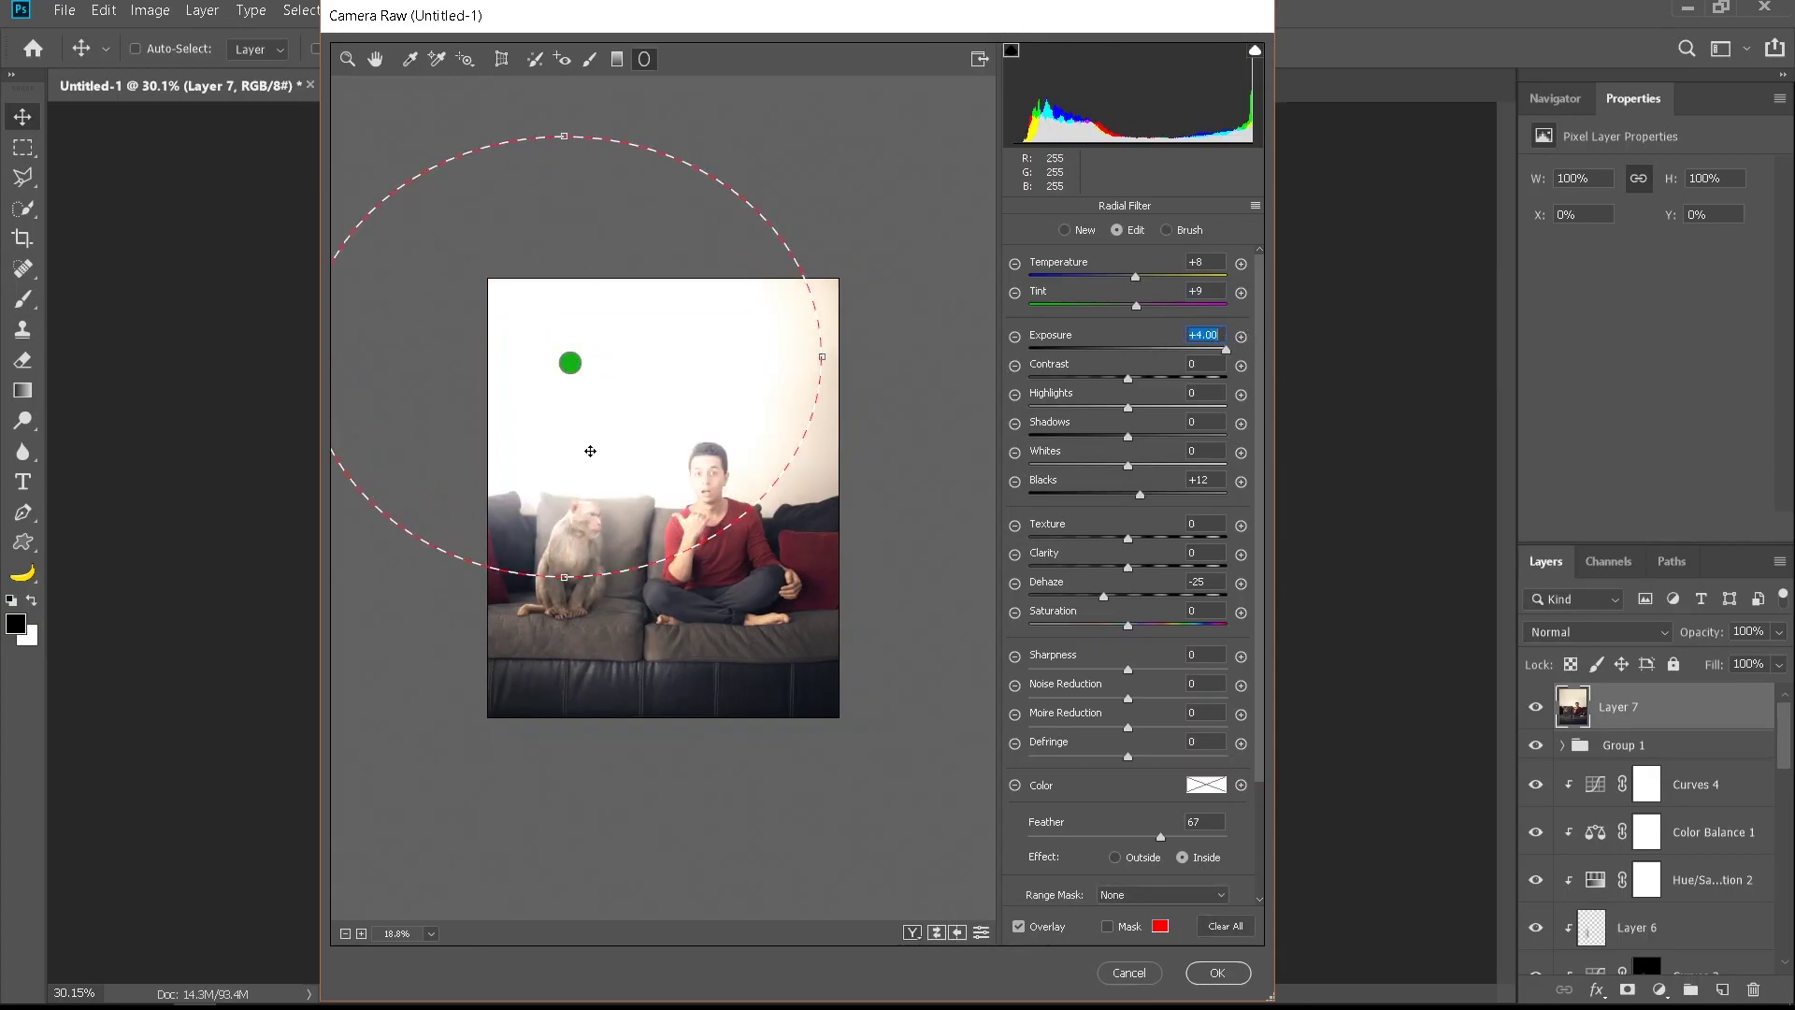
mouse_move(677, 372)
mouse_down()
mouse_move(677, 329)
mouse_move(686, 357)
mouse_up()
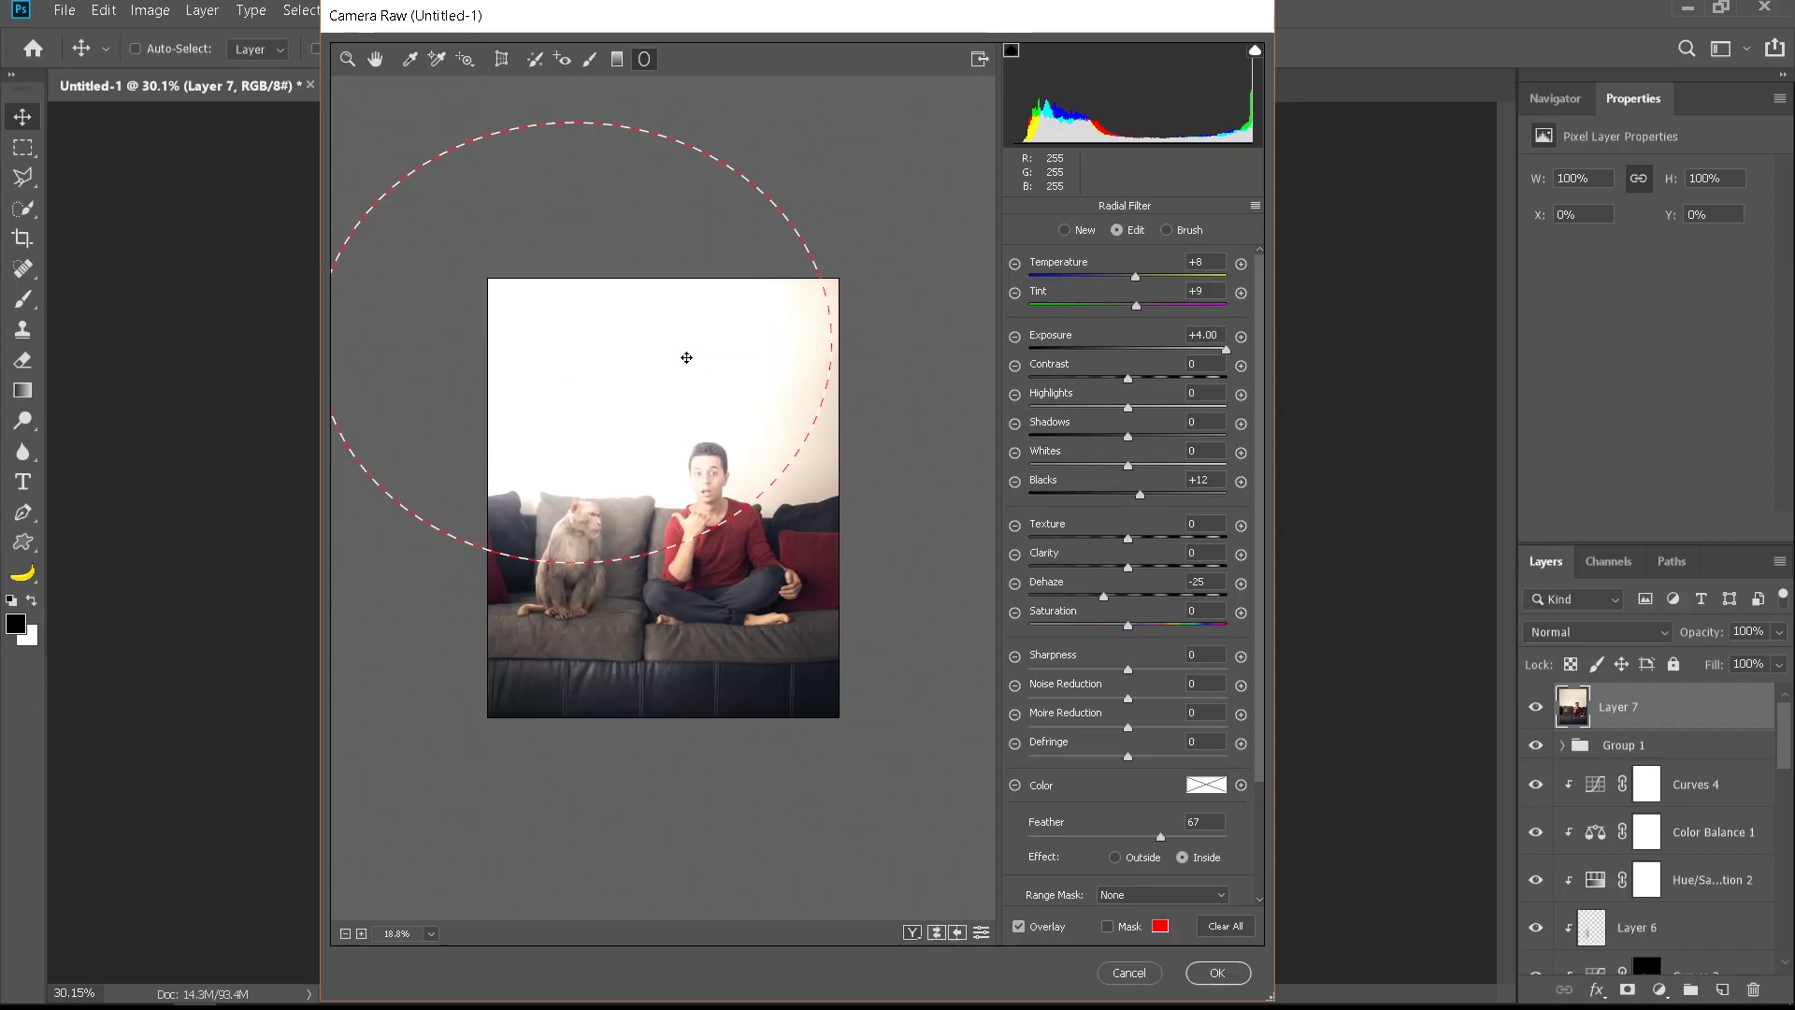
click(1159, 350)
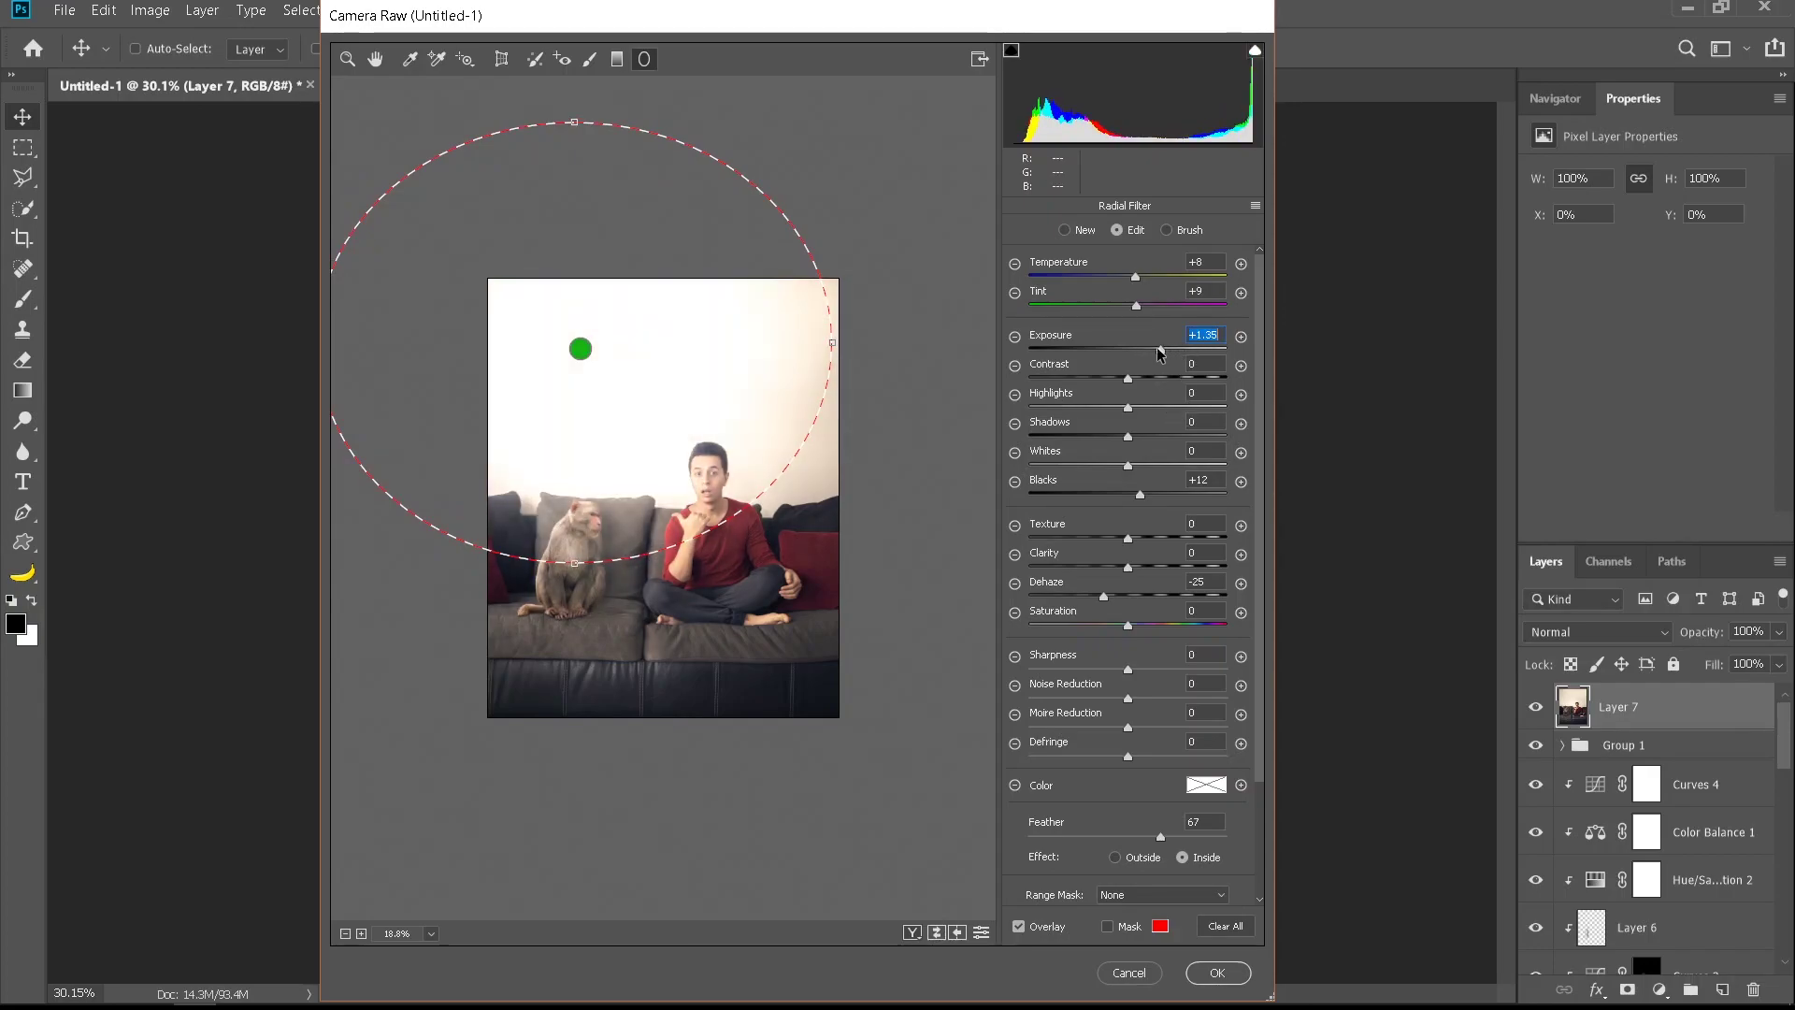
drag(1160, 353, 1134, 352)
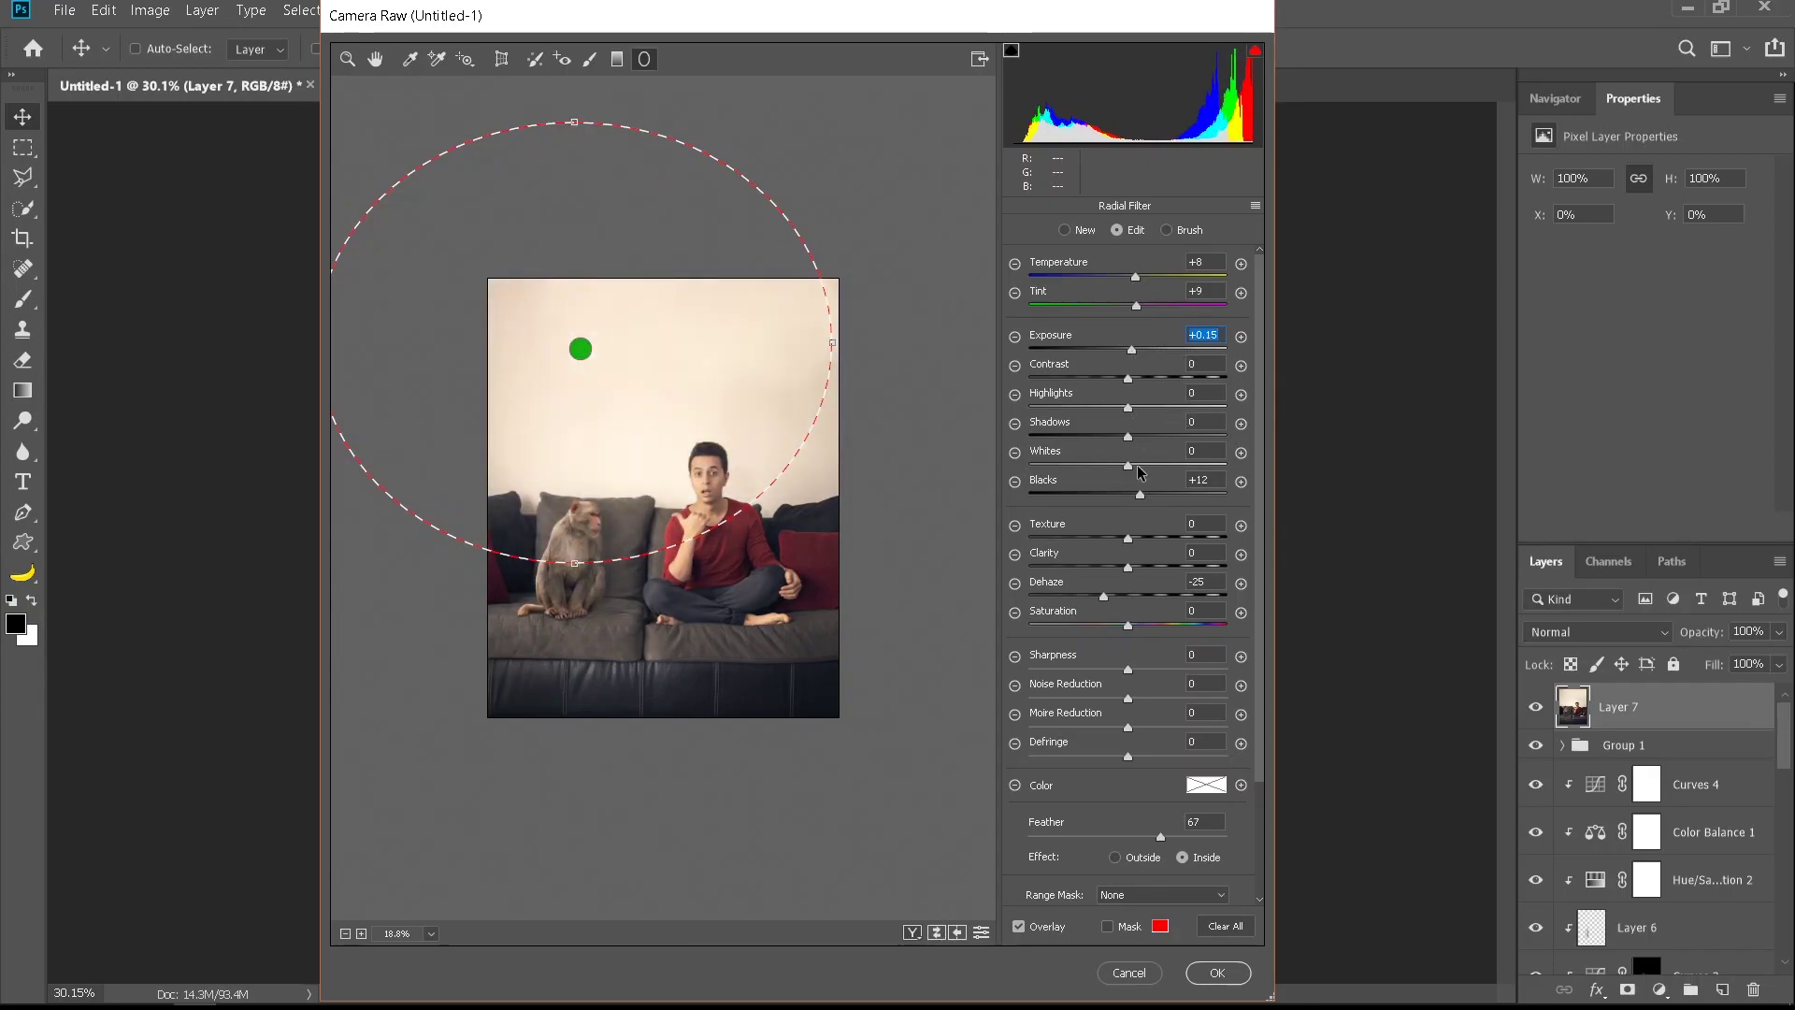
Adjust the wall's radial filter to Blacks +19, Dehaze -17, Temperature +19 and Tint +20
drag(1140, 494, 1146, 493)
drag(1104, 596, 1111, 585)
mouse_move(1135, 277)
mouse_down()
mouse_move(1169, 279)
mouse_move(1156, 286)
mouse_up()
click(1145, 303)
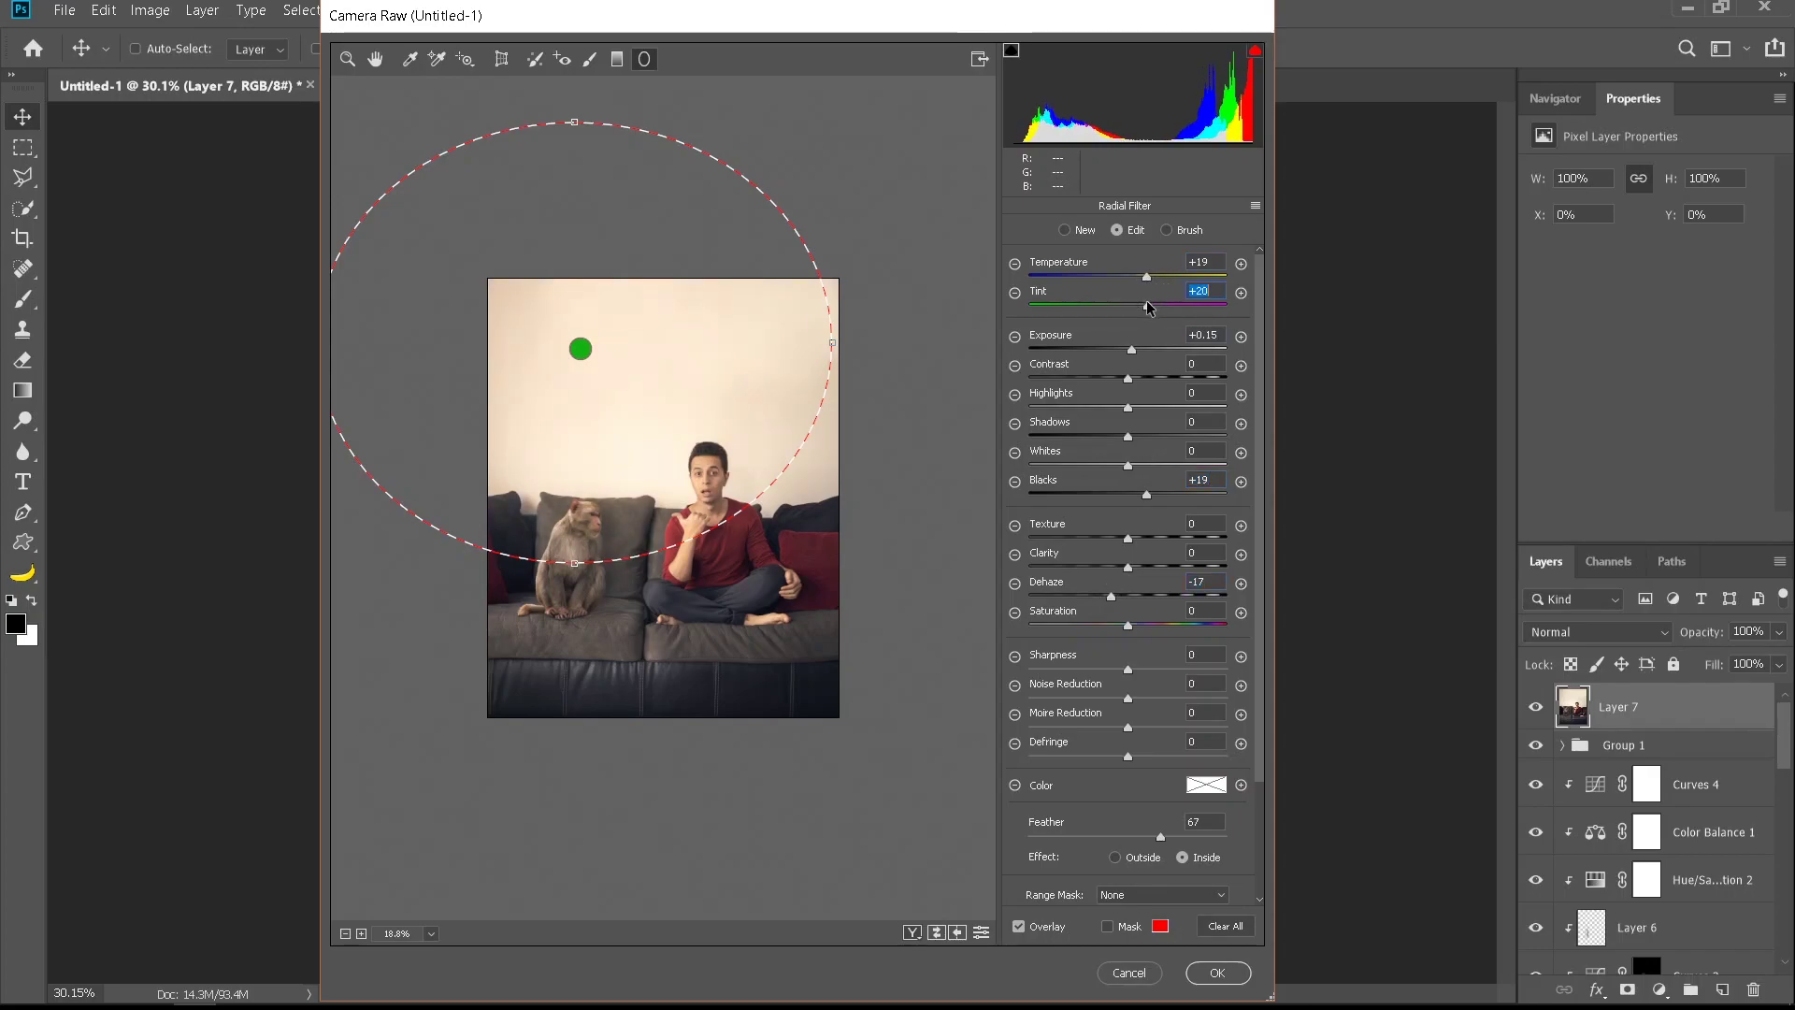
Prepare a graduated filter with Temperature -20, Exposure -0.25, Highlights -25 and Whites -17
click(617, 60)
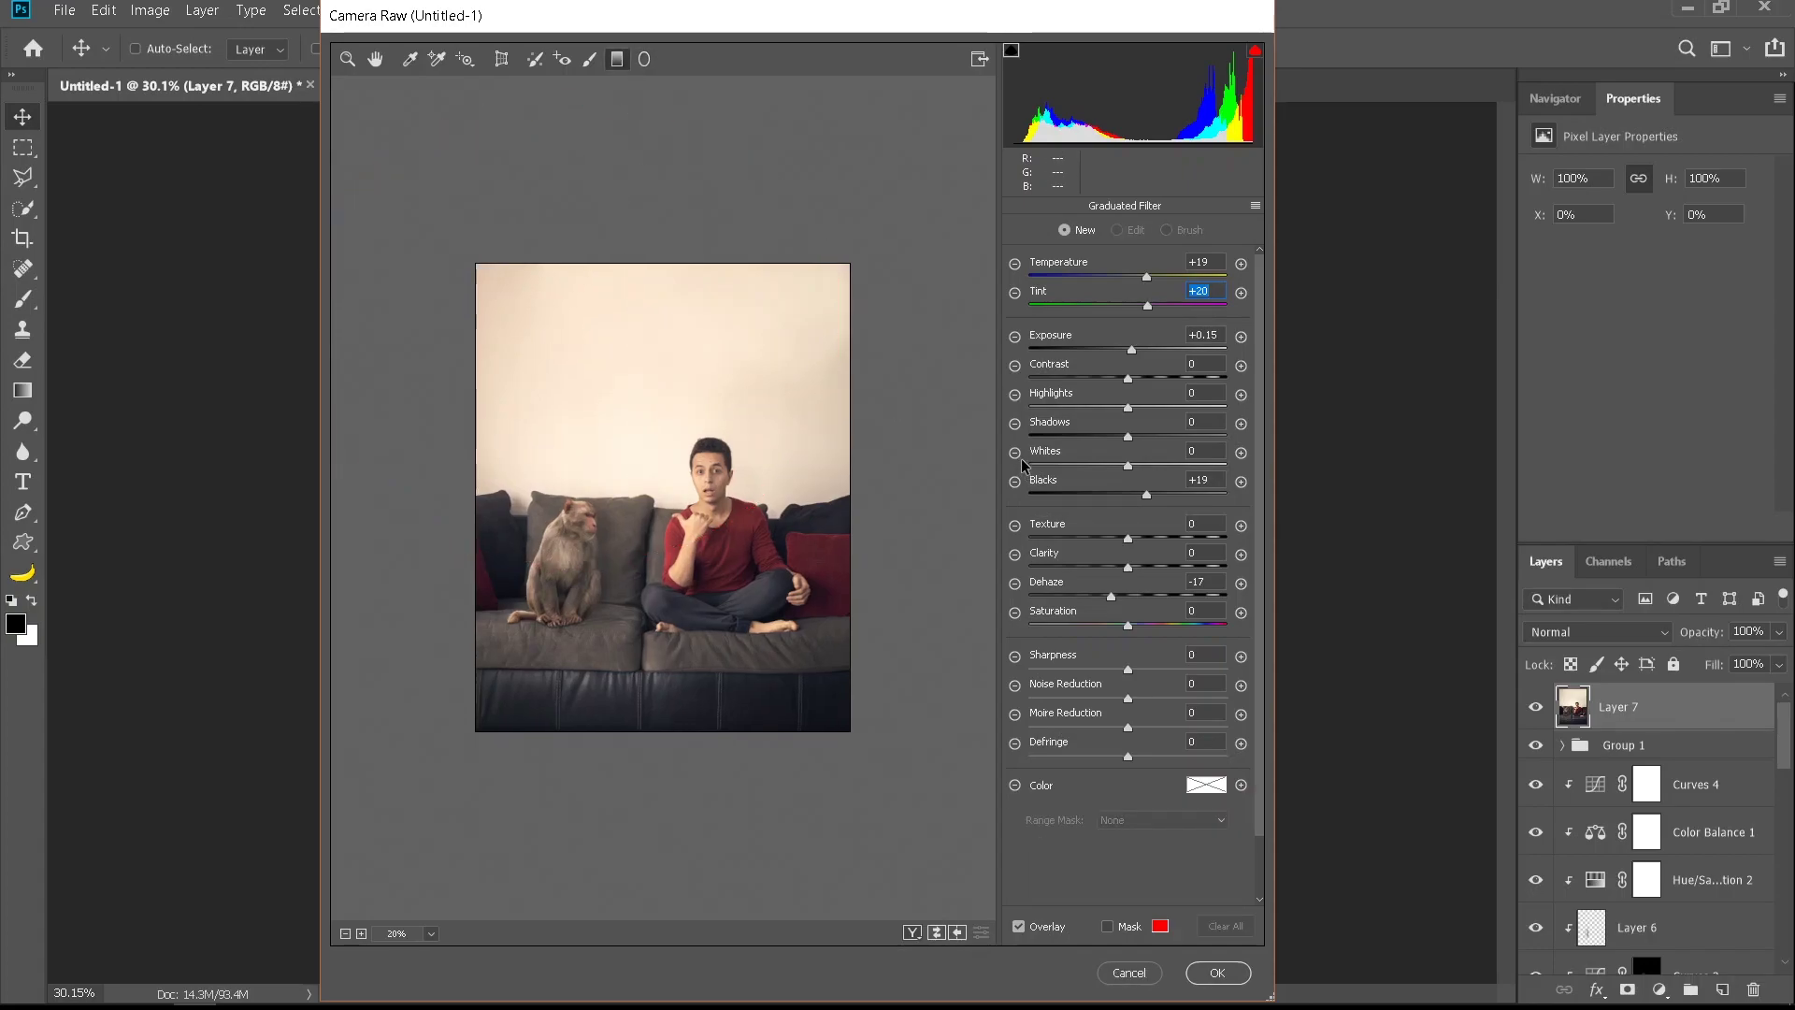
click(1014, 452)
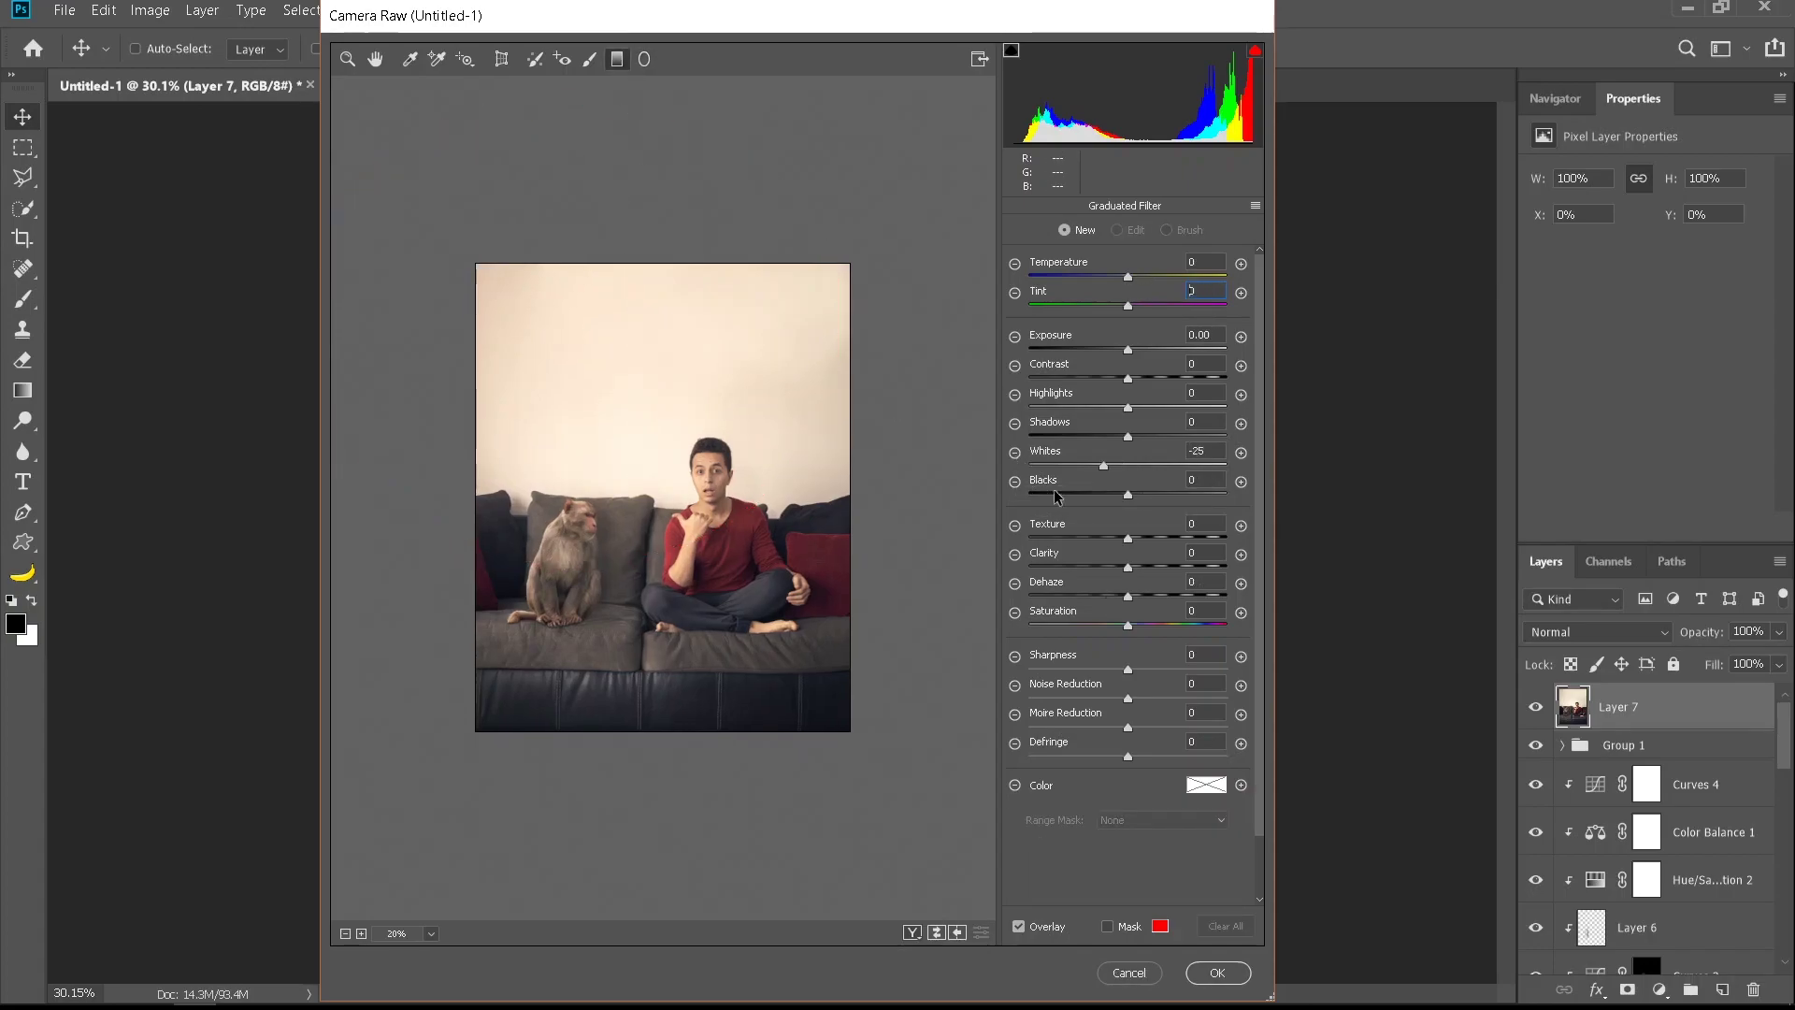
click(1117, 350)
drag(1100, 459, 1109, 460)
click(1109, 277)
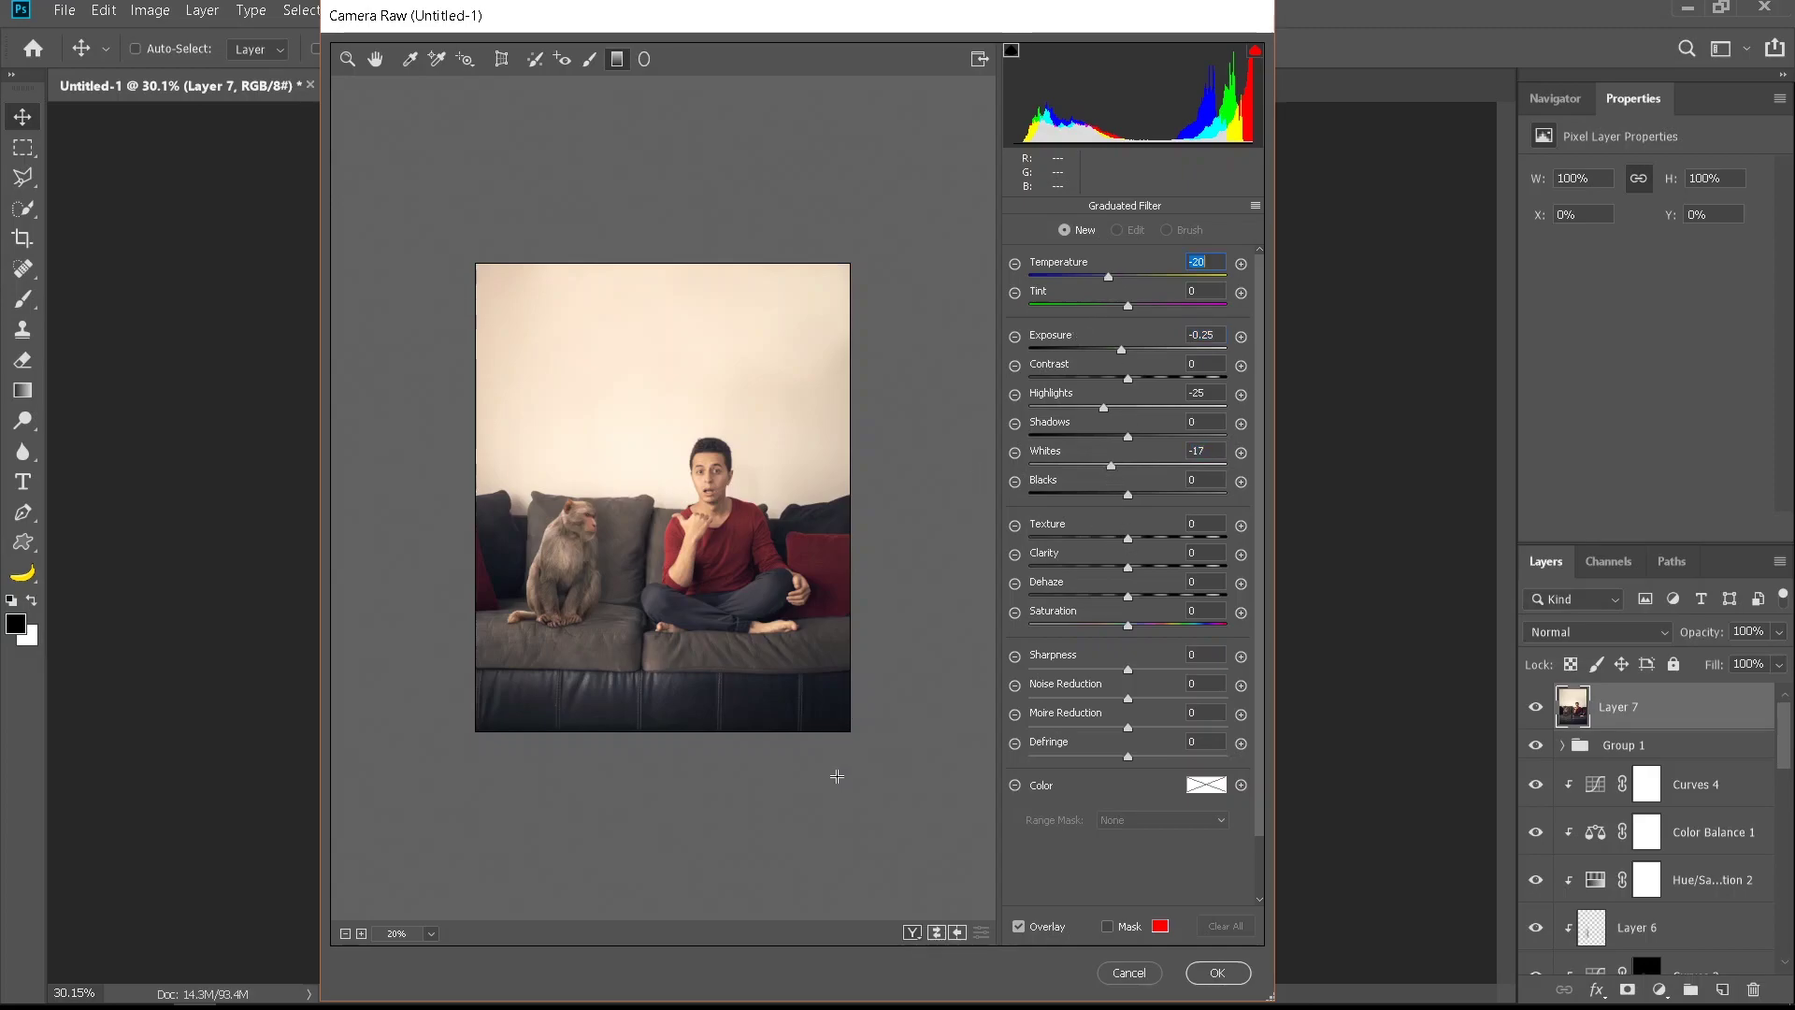
Draw the graduated filter diagonally from the image's lower-right corner to its middle and check the result on the enlarged image
drag(839, 722, 626, 547)
click(348, 59)
scroll(632, 487, up, 4)
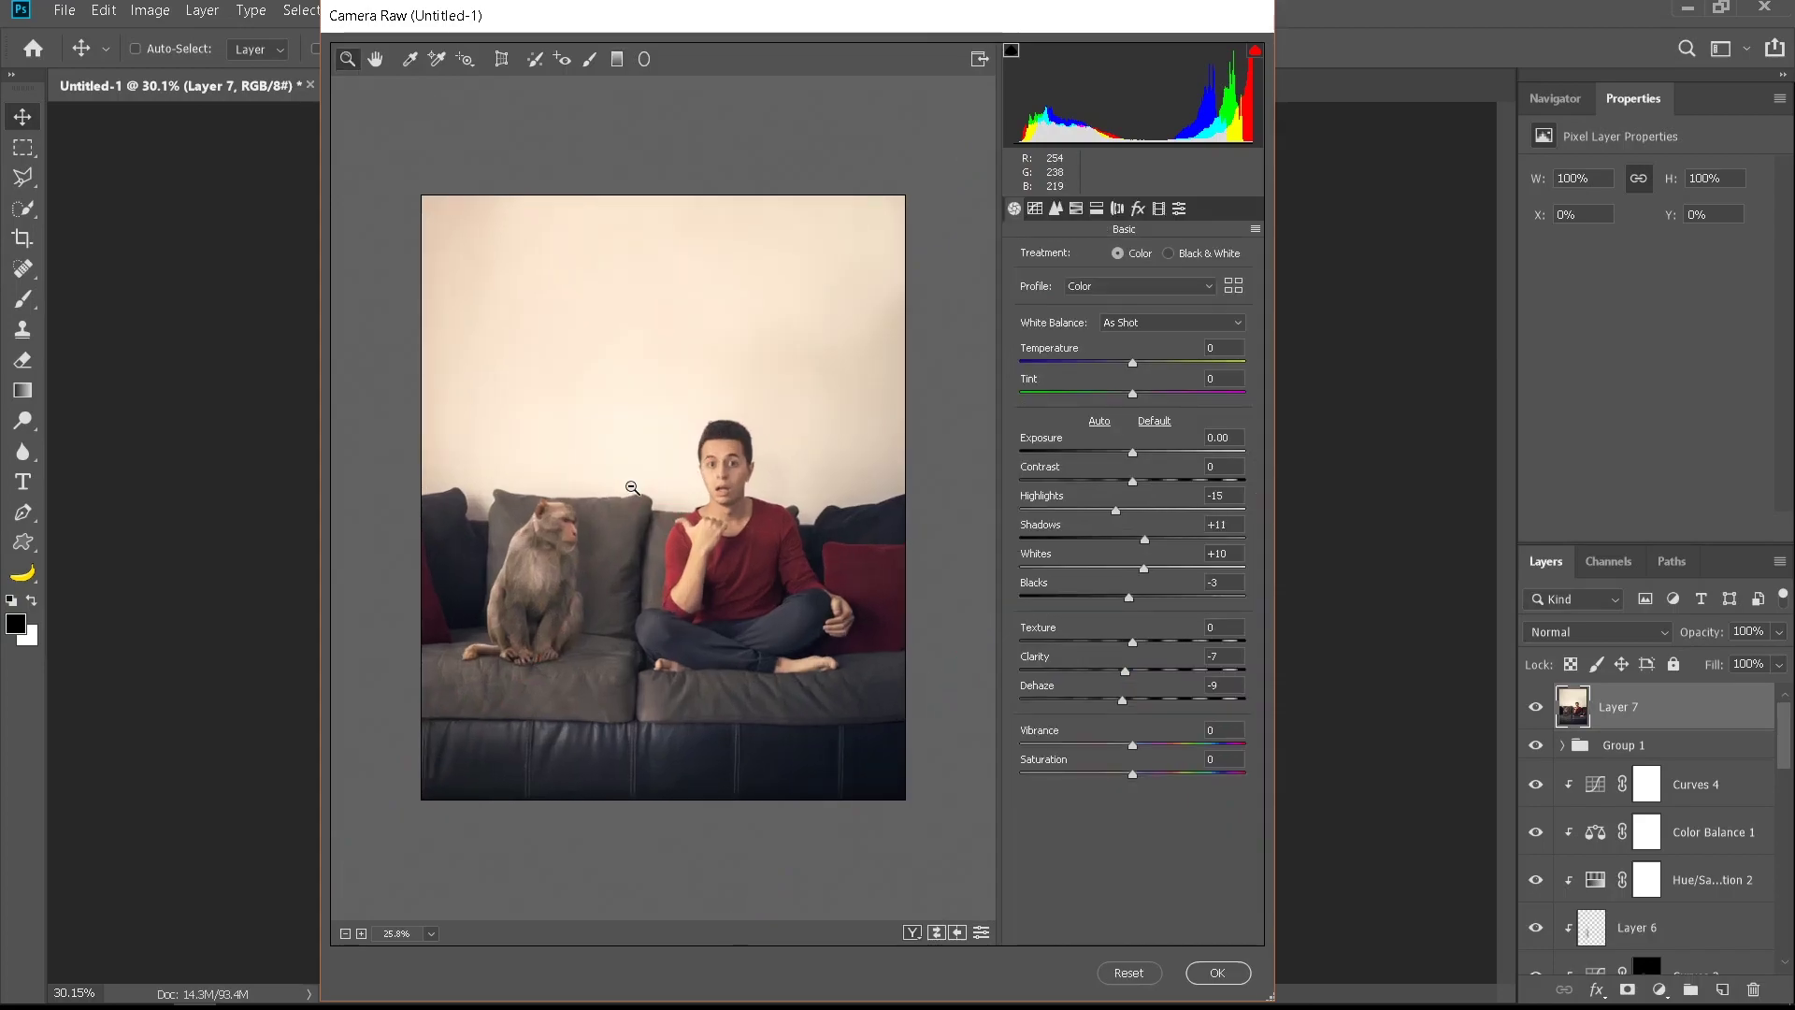
scroll(632, 545, up, 1)
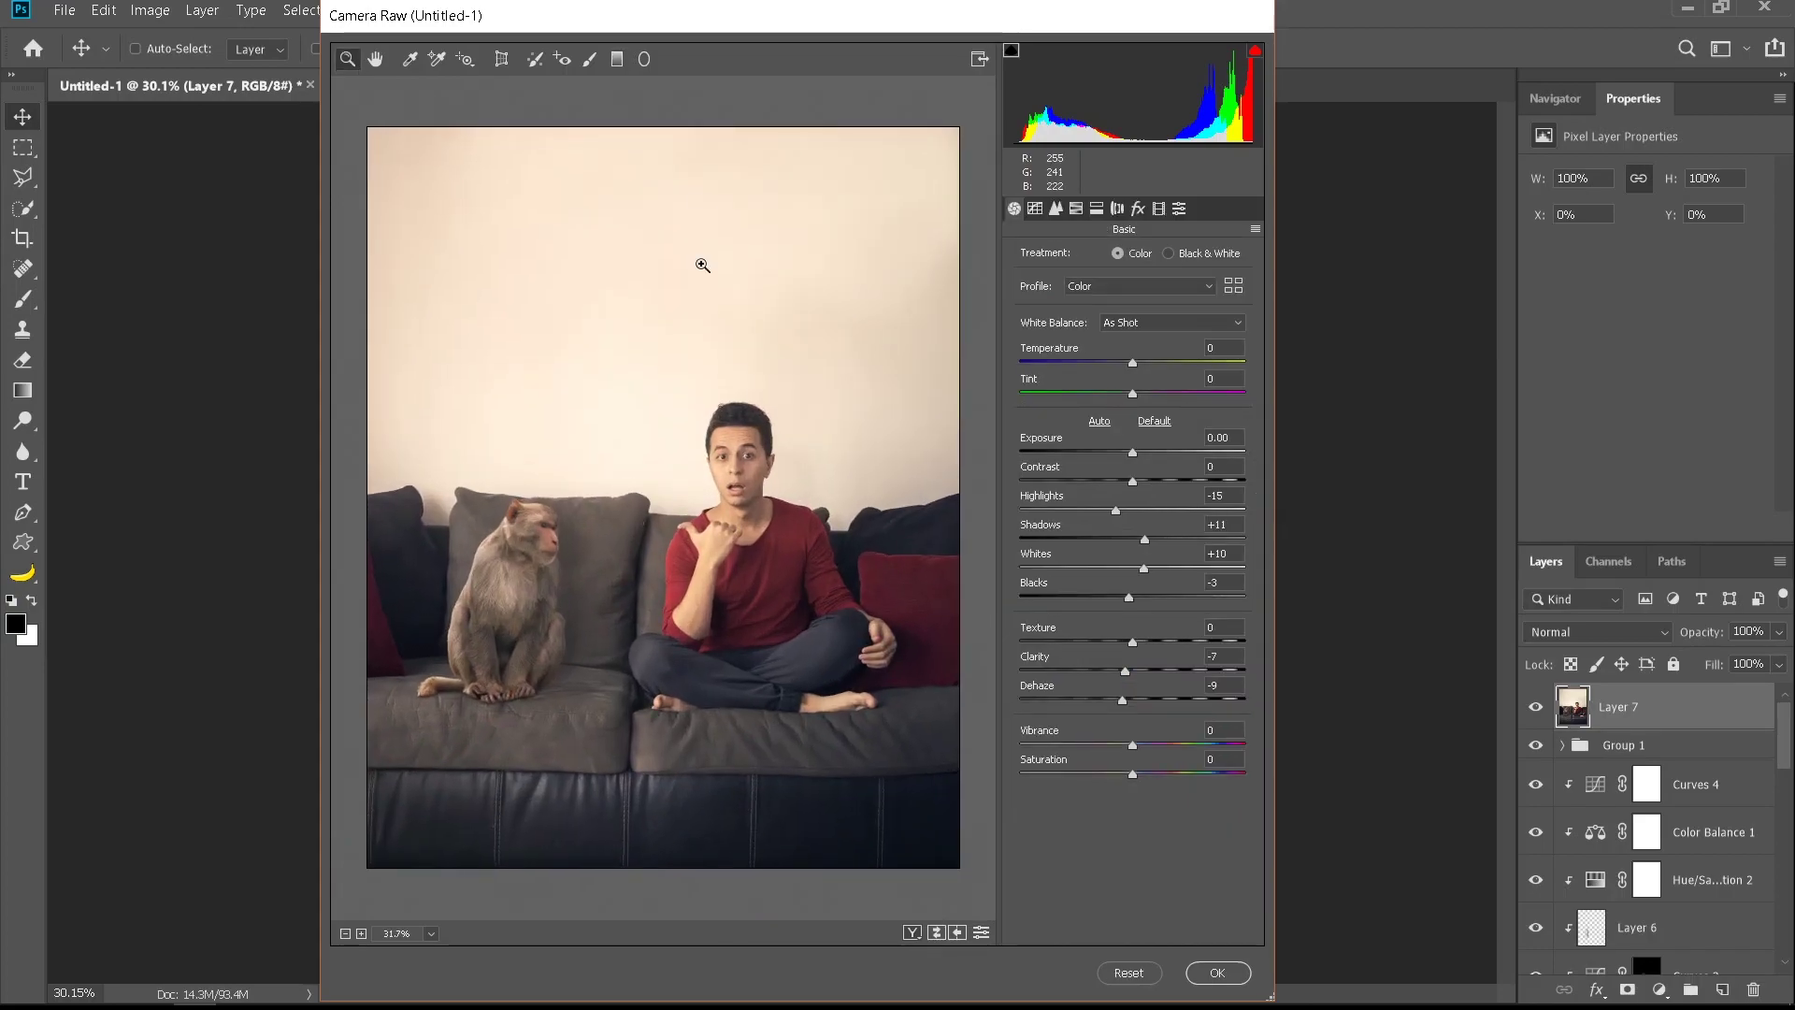
Draw a small radial filter around the man's head with Contrast +7, Shadows +11, Clarity +25, Dehaze +13 and Sharpness +13
click(645, 59)
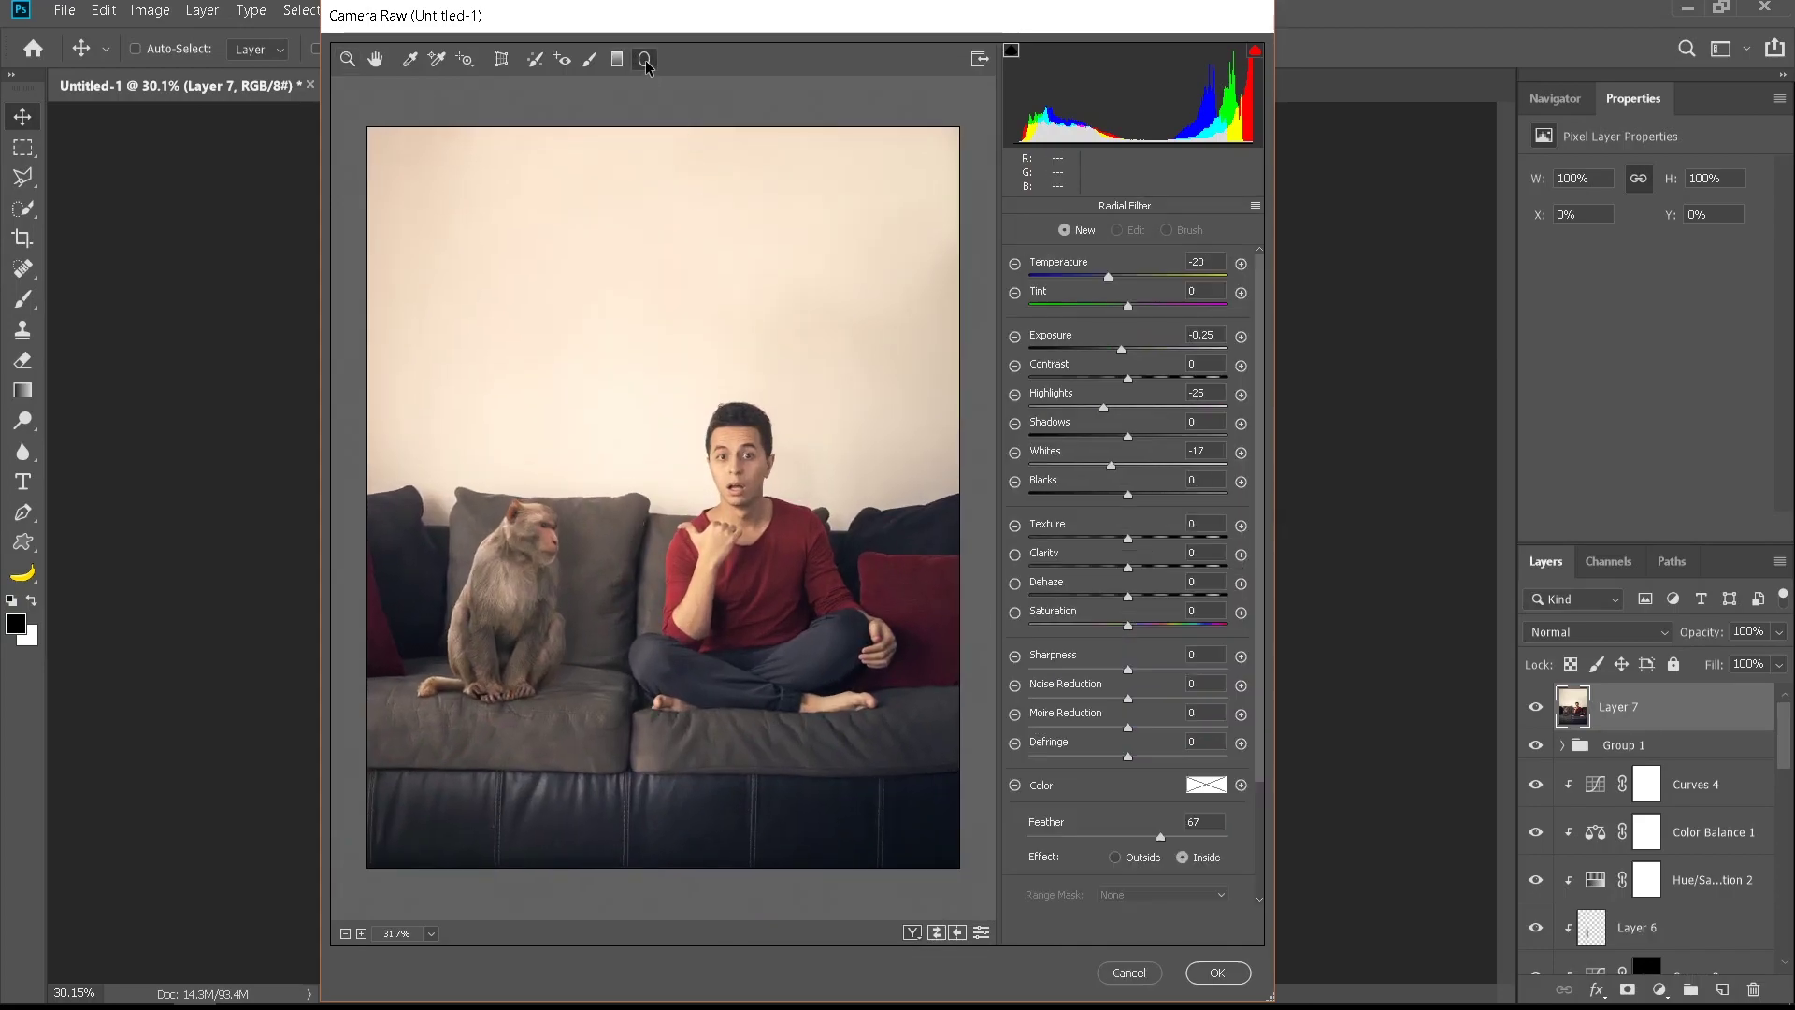
click(1241, 559)
drag(1107, 585, 1120, 585)
drag(1128, 654, 1141, 654)
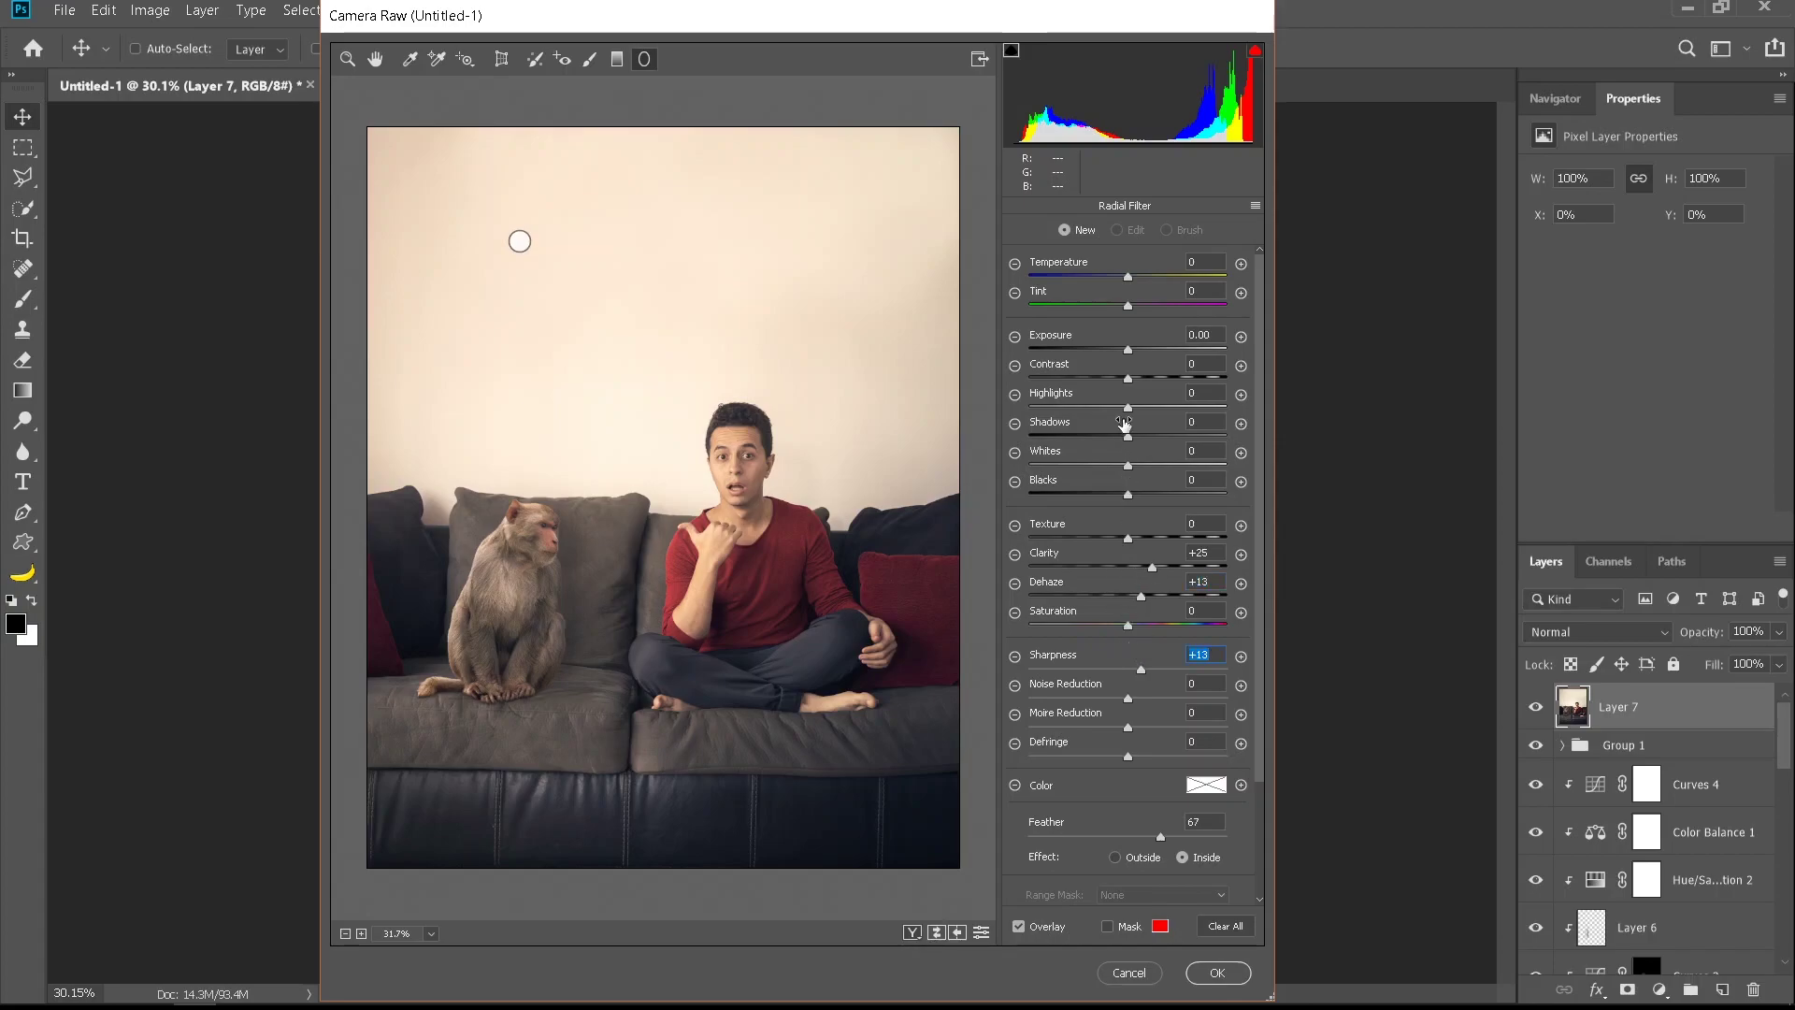
drag(1125, 422, 1131, 370)
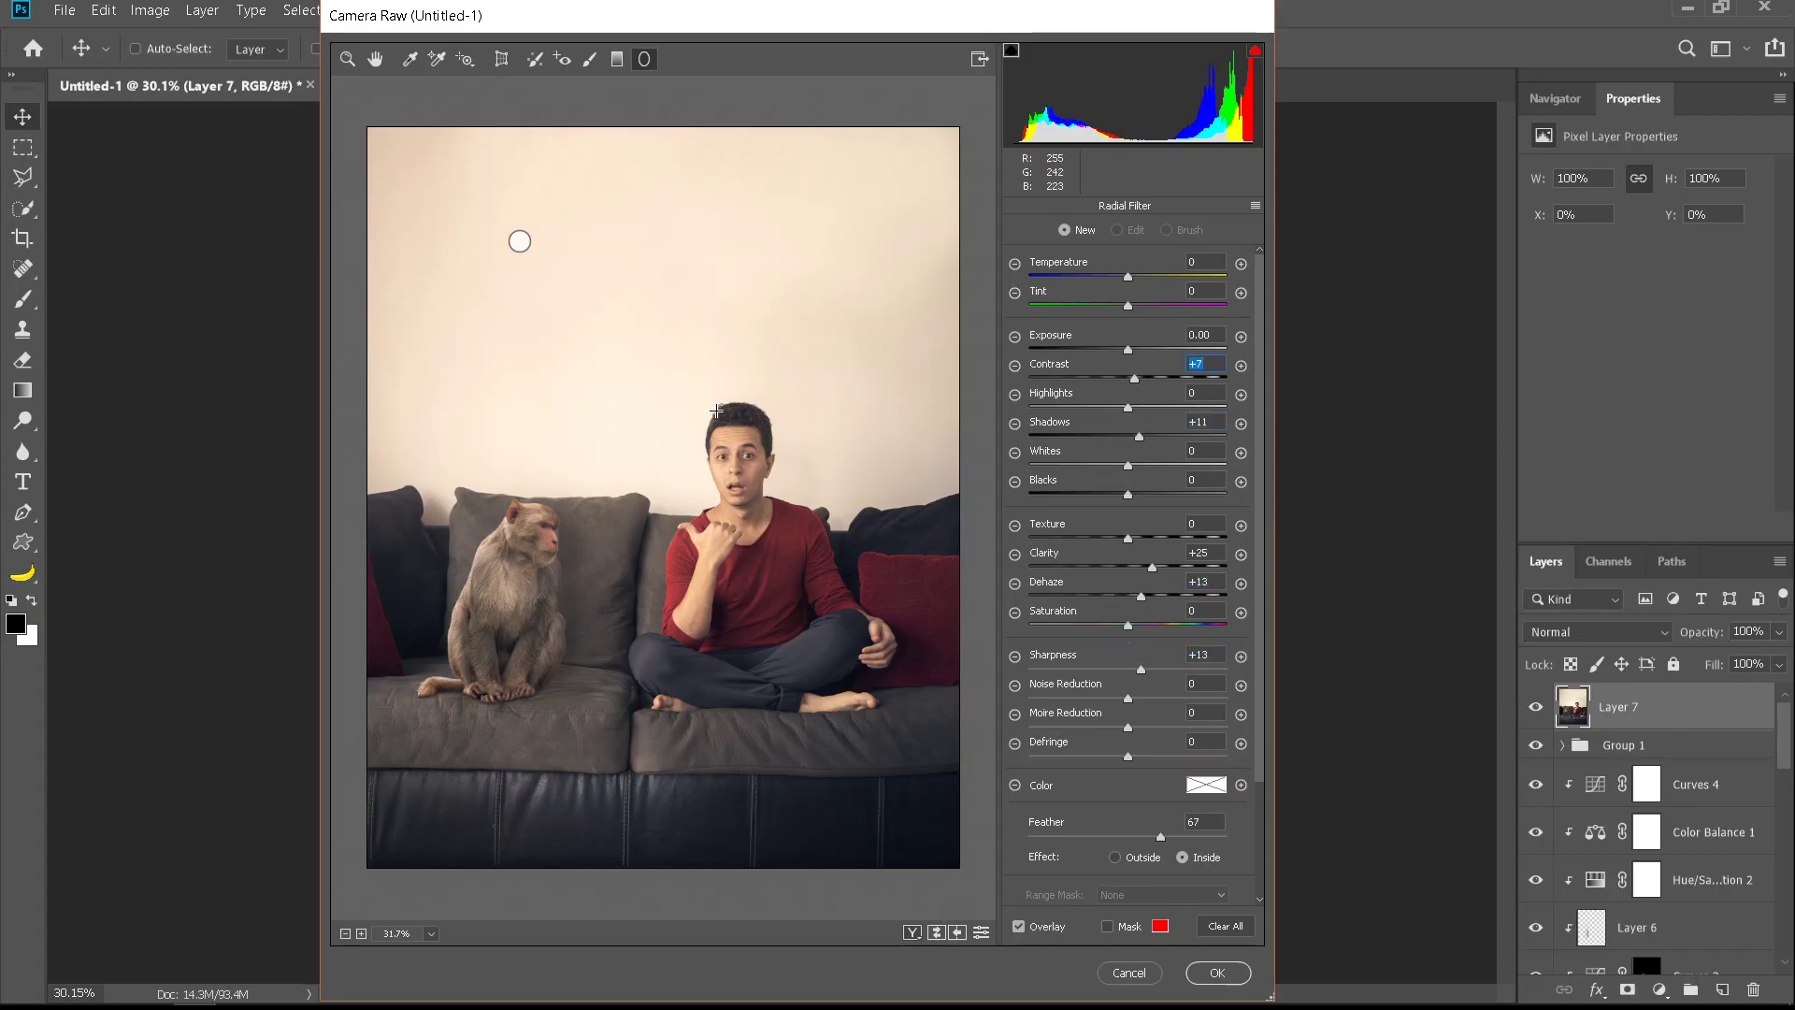
drag(734, 458, 768, 413)
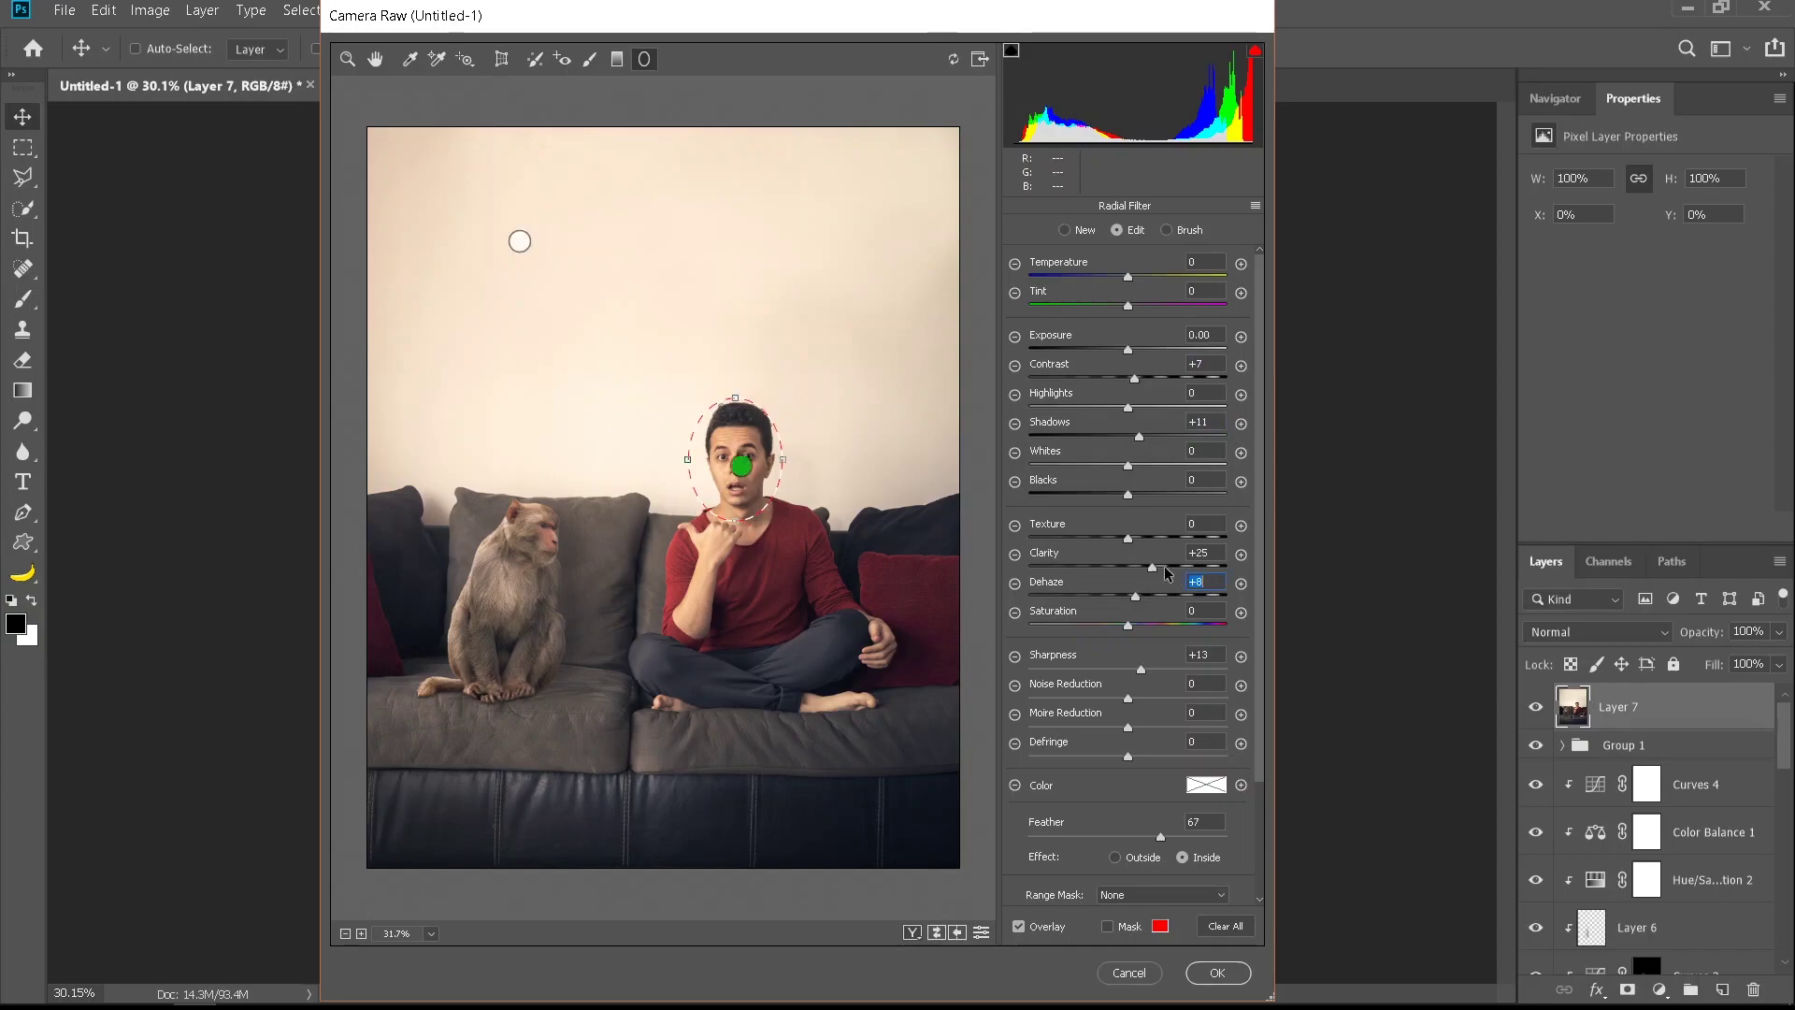
Reduce the head filter's Clarity, raise its Shadows slightly, and place a radial filter over the monkey
drag(1152, 566, 1143, 566)
drag(1140, 436, 1148, 436)
mouse_move(555, 536)
mouse_down()
mouse_move(612, 617)
mouse_move(552, 603)
mouse_up()
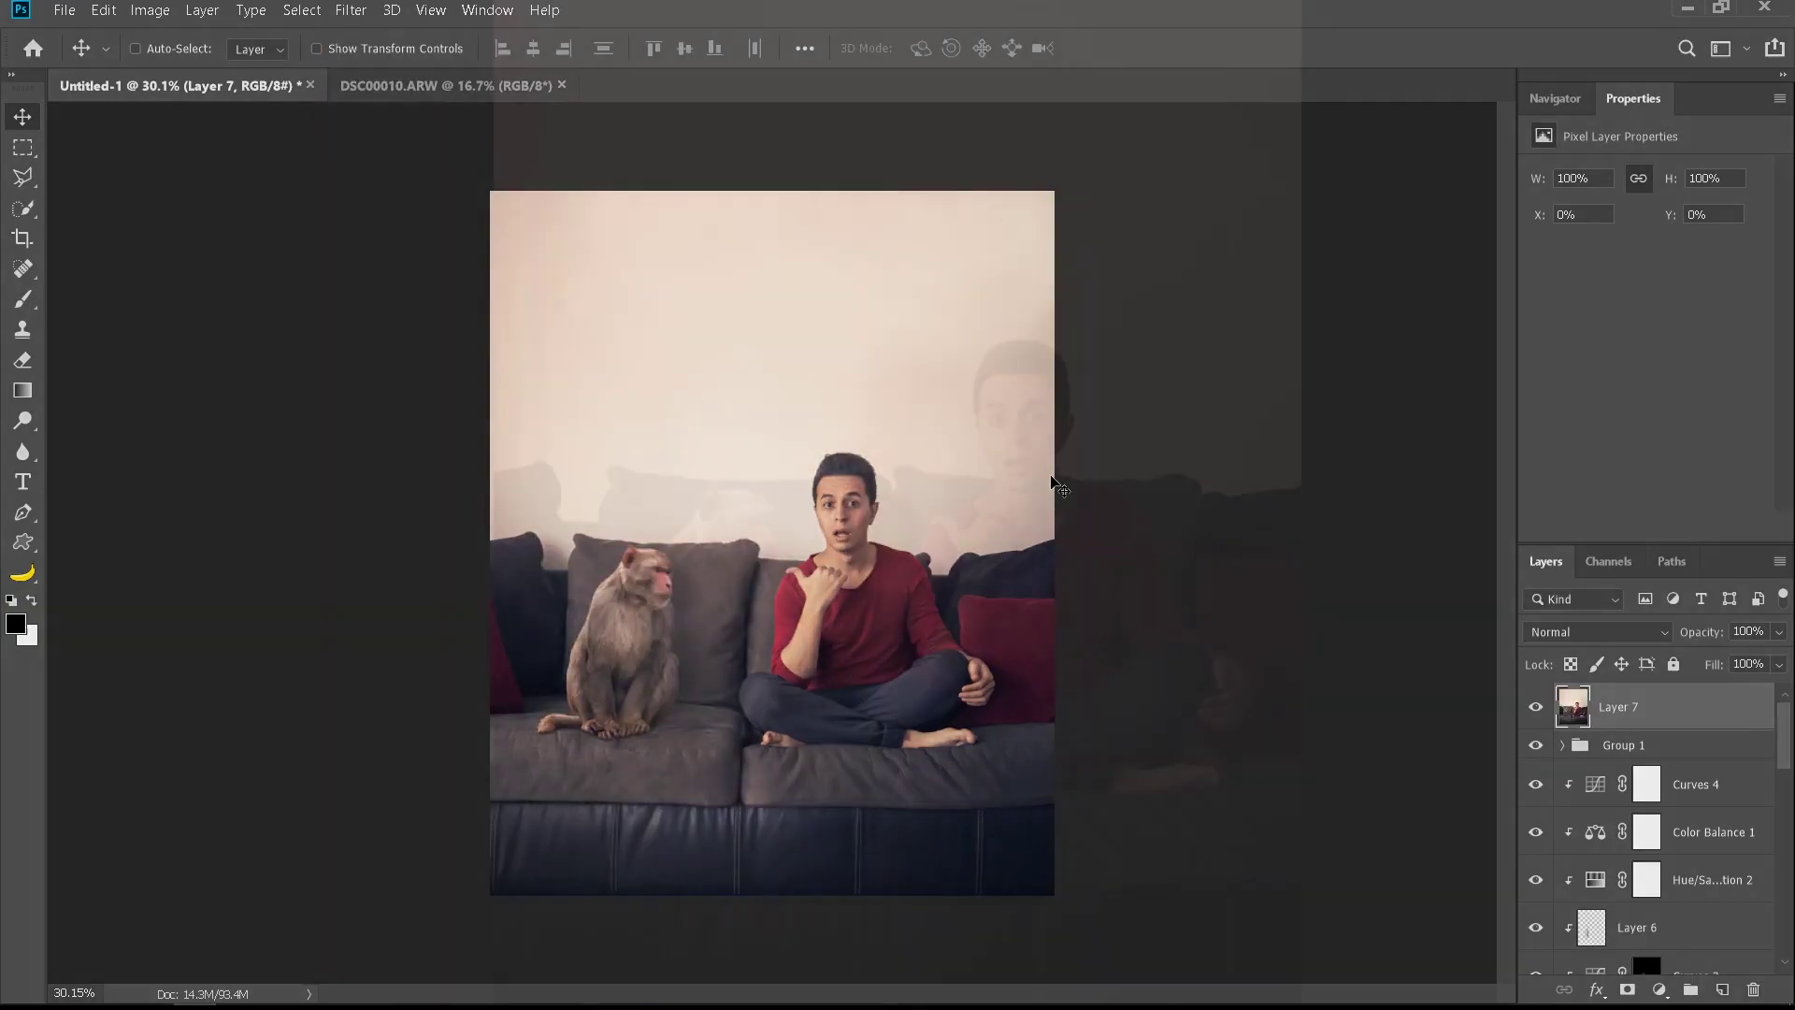